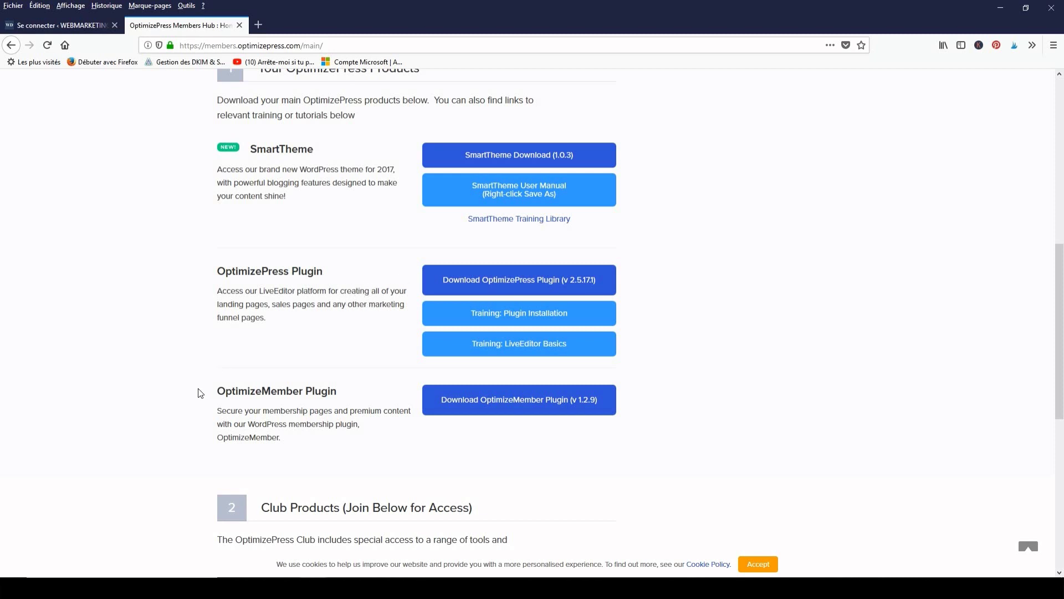
Highlight the OptimizeMember Plugin heading, review the products, then return to the 'Se connecter' login tab
left_click_drag(220, 392, 375, 395)
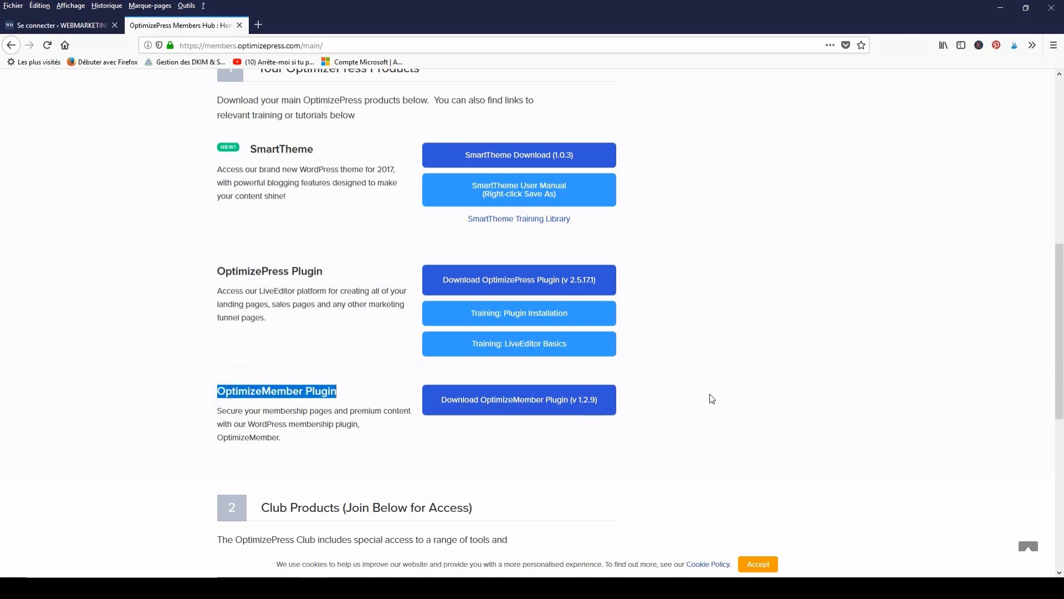
scroll(704, 393, "down", 3)
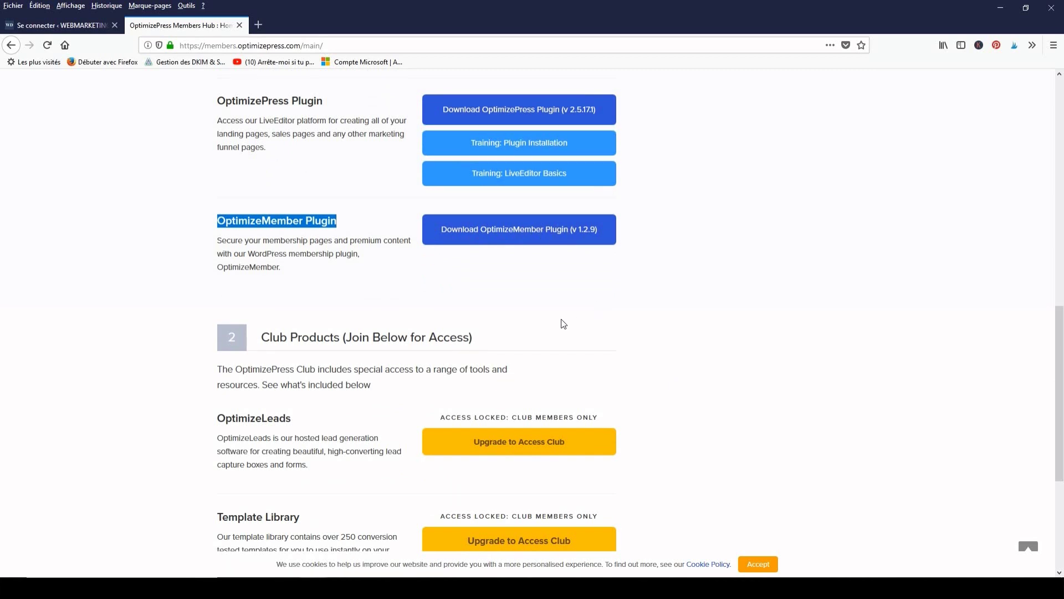
scroll(560, 324, "down", 2)
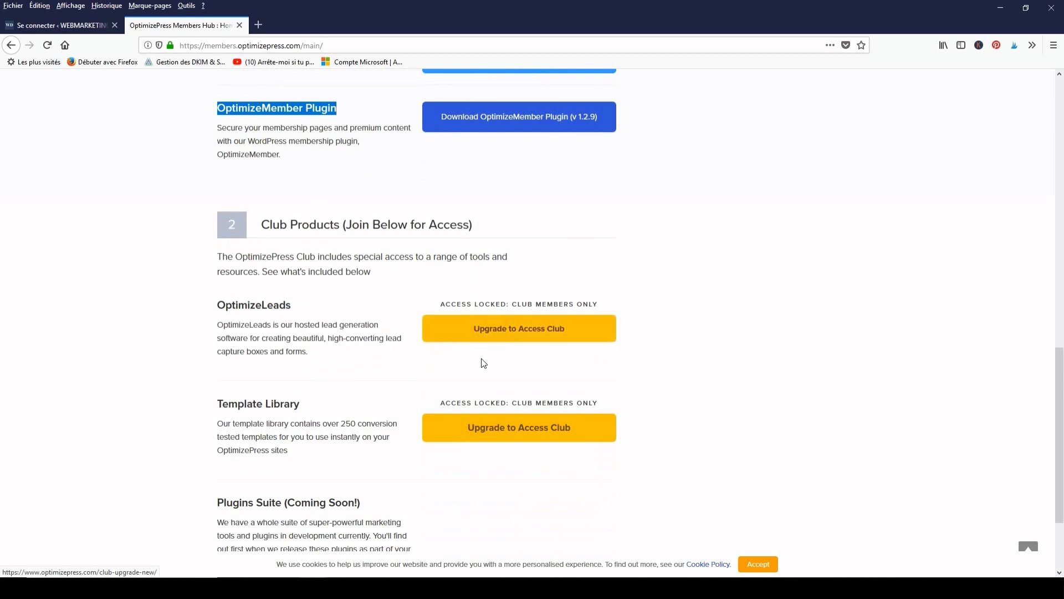
scroll(715, 346, "down", 2)
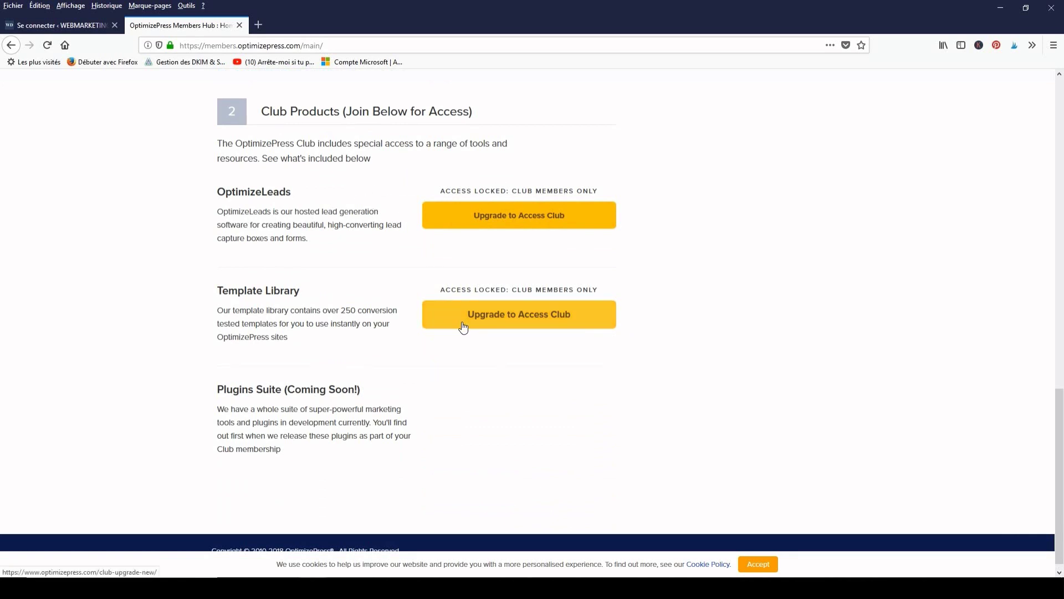
scroll(464, 327, "up", 9)
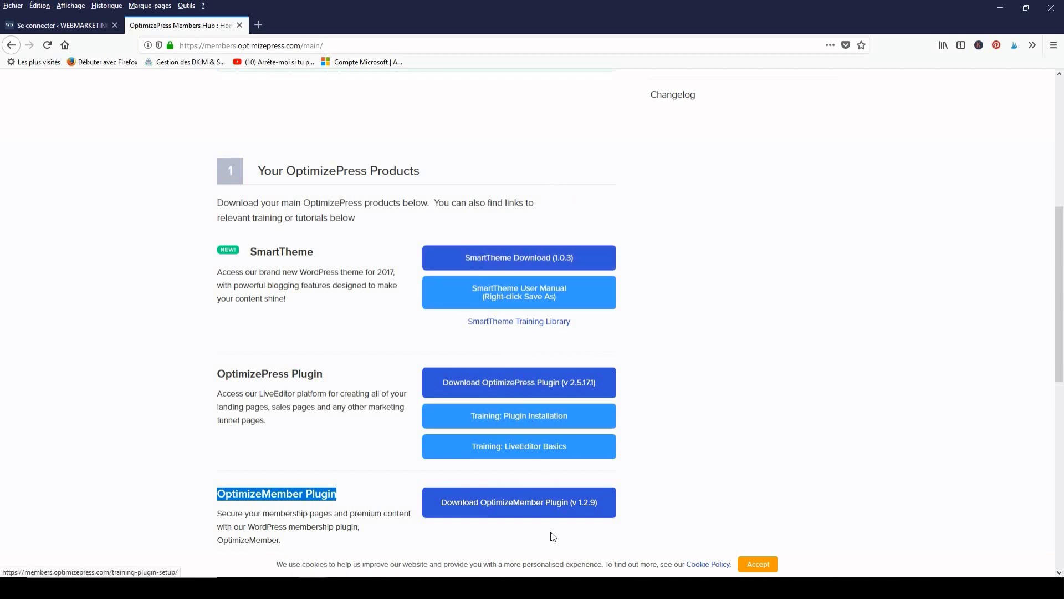
left_click(50, 28)
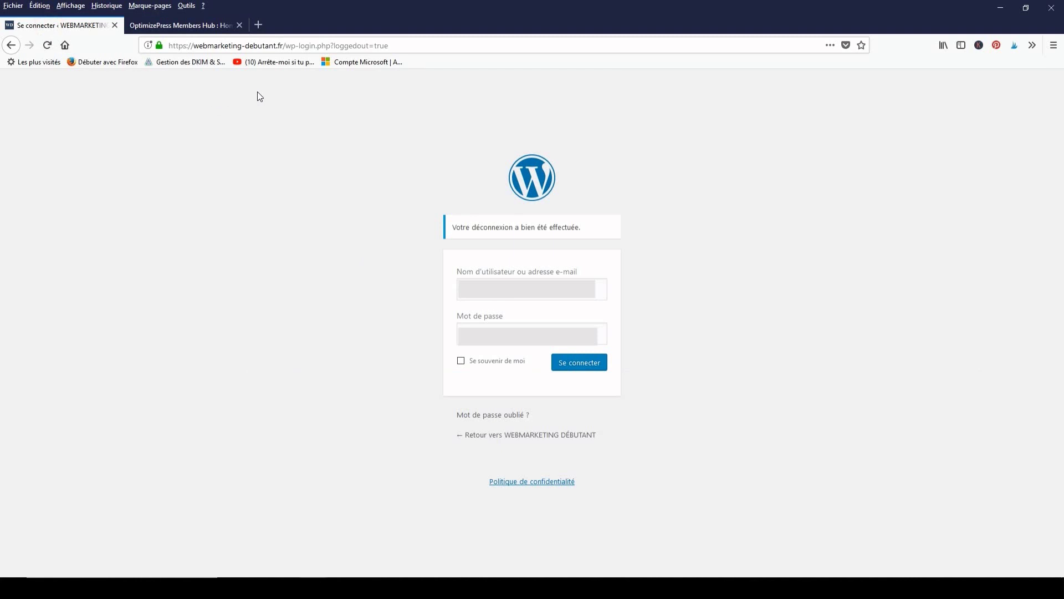
Log in with the account password and go to Extensions > Ajouter to add plugins
left_click(495, 334)
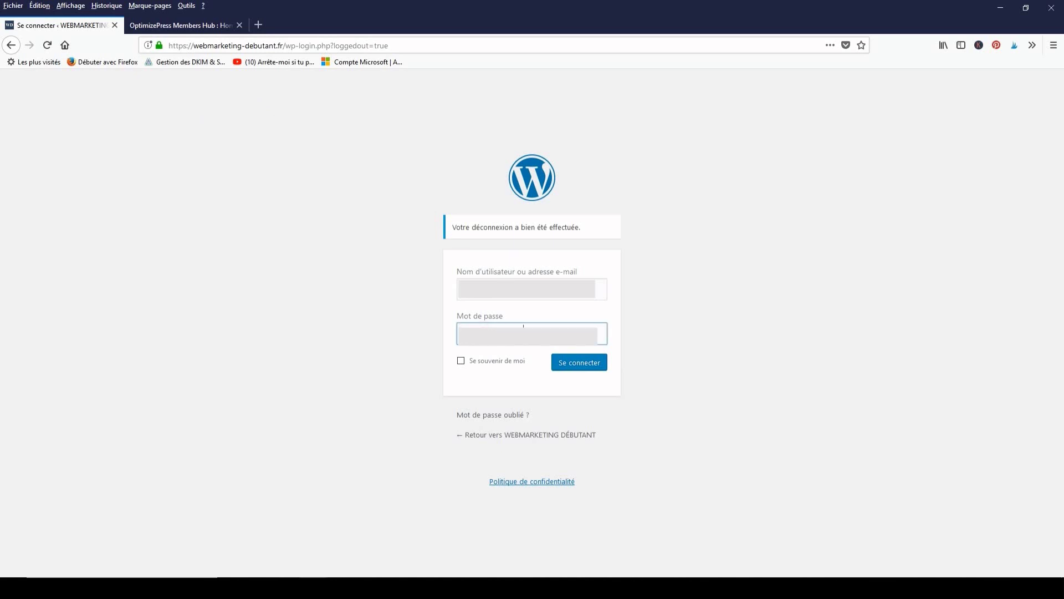
key("Return")
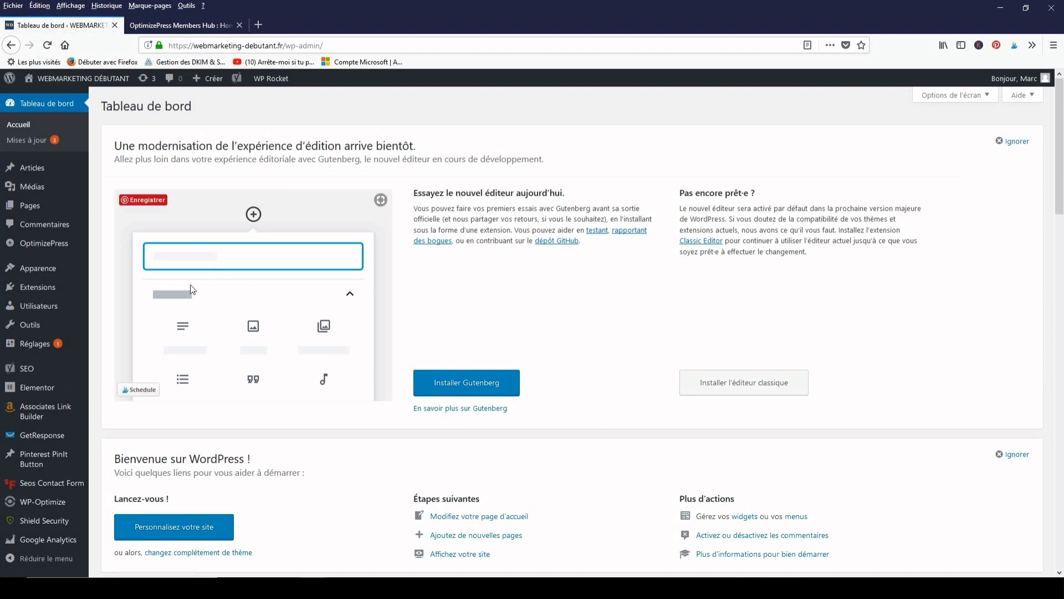
mouse_move(46, 293)
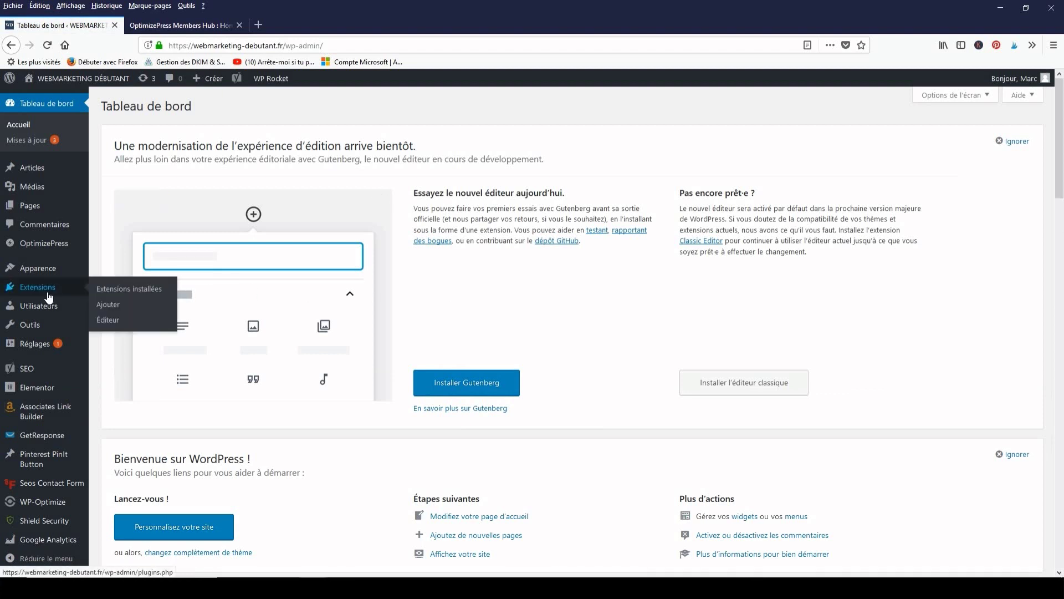
left_click(105, 309)
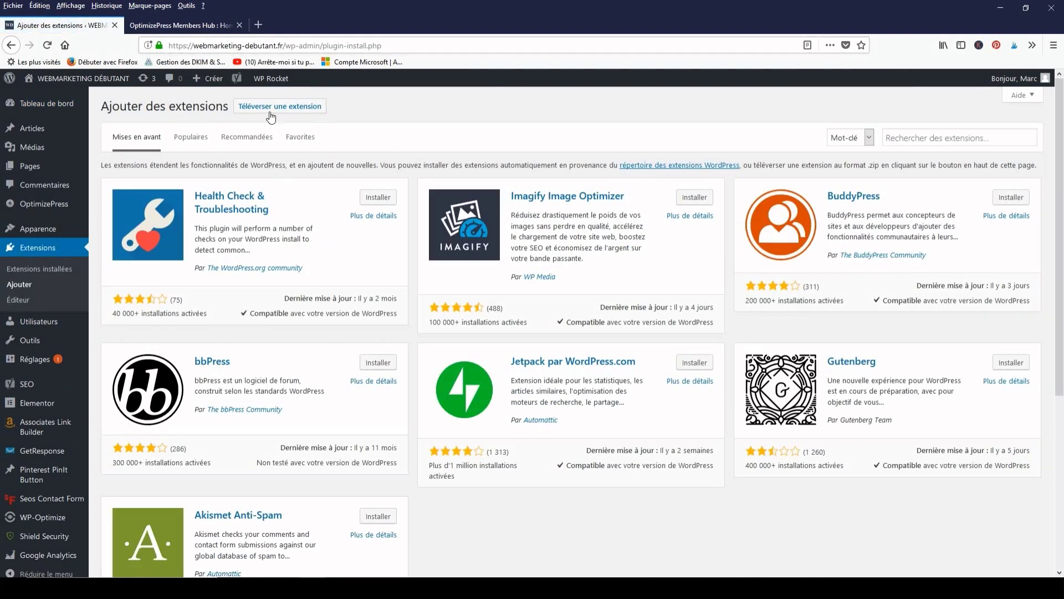
Show the plugin upload option, recheck the Members Hub products, then go to OptimizePress > Dashboard
left_click(270, 111)
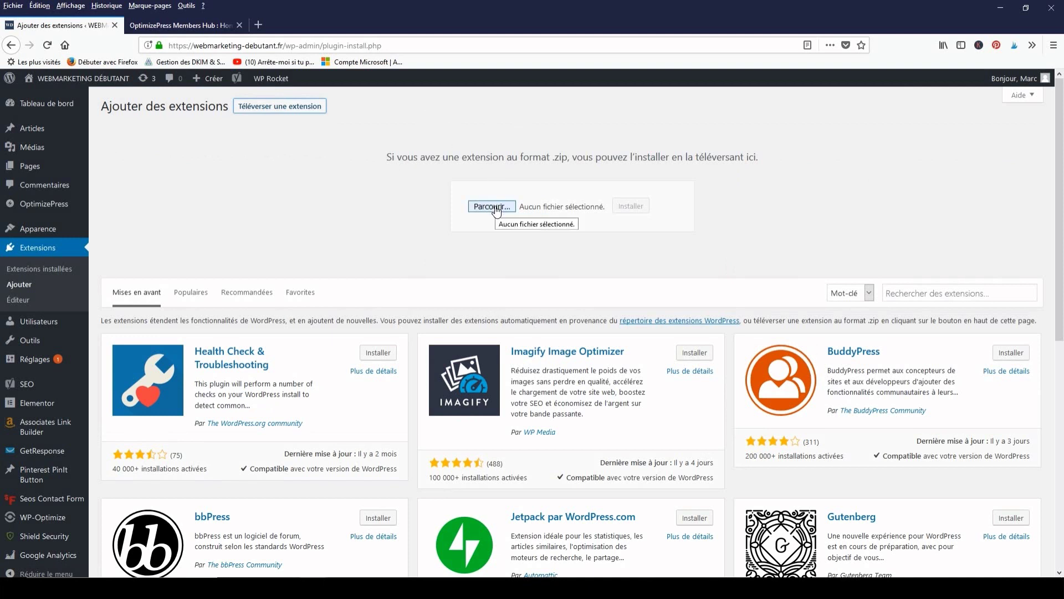
left_click(183, 26)
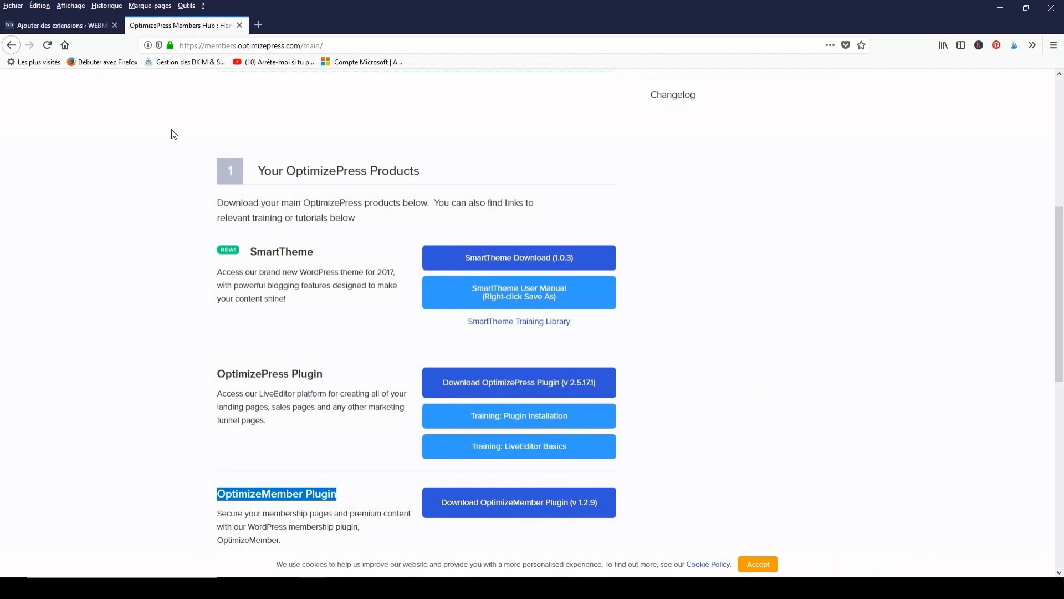
scroll(382, 161, "up", 6)
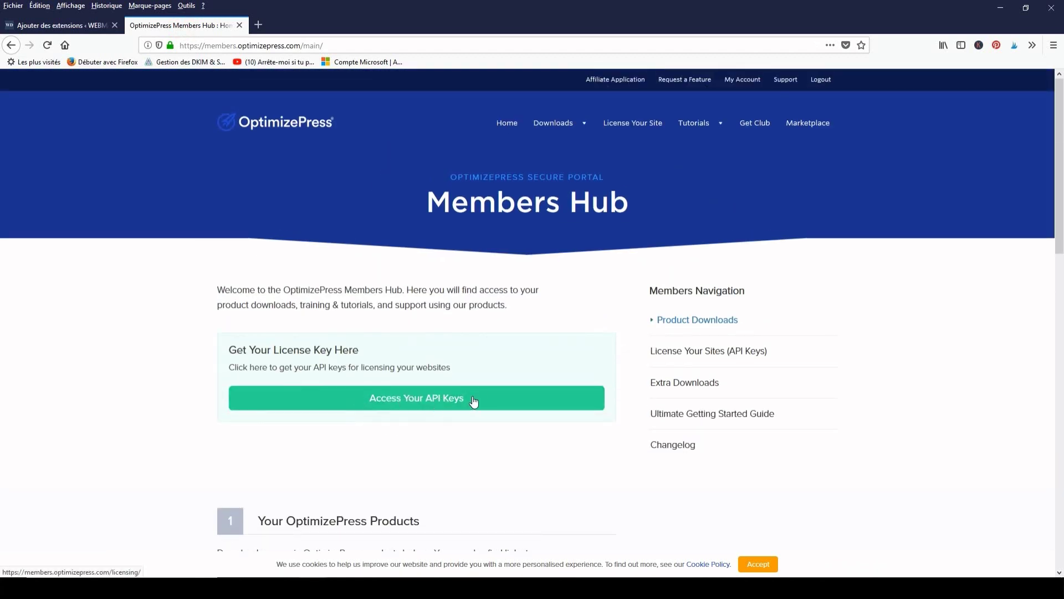
left_click(56, 25)
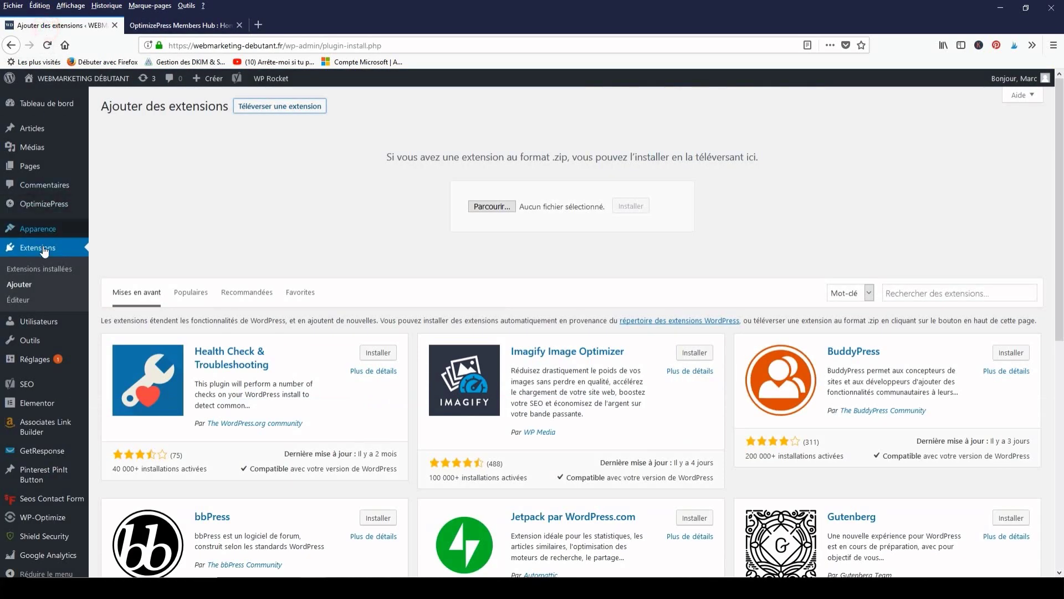
mouse_move(45, 209)
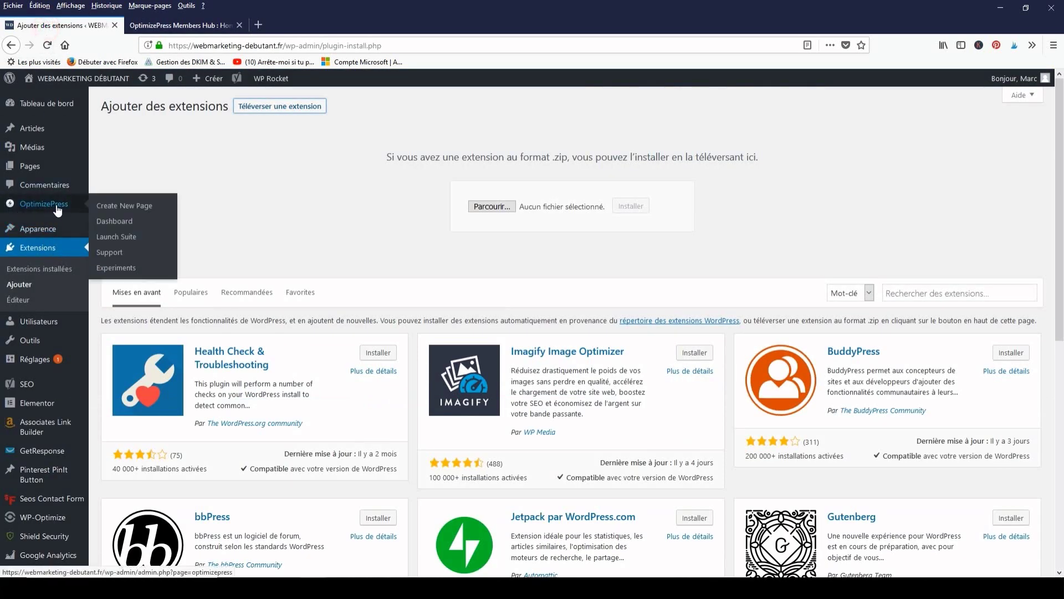
left_click(116, 221)
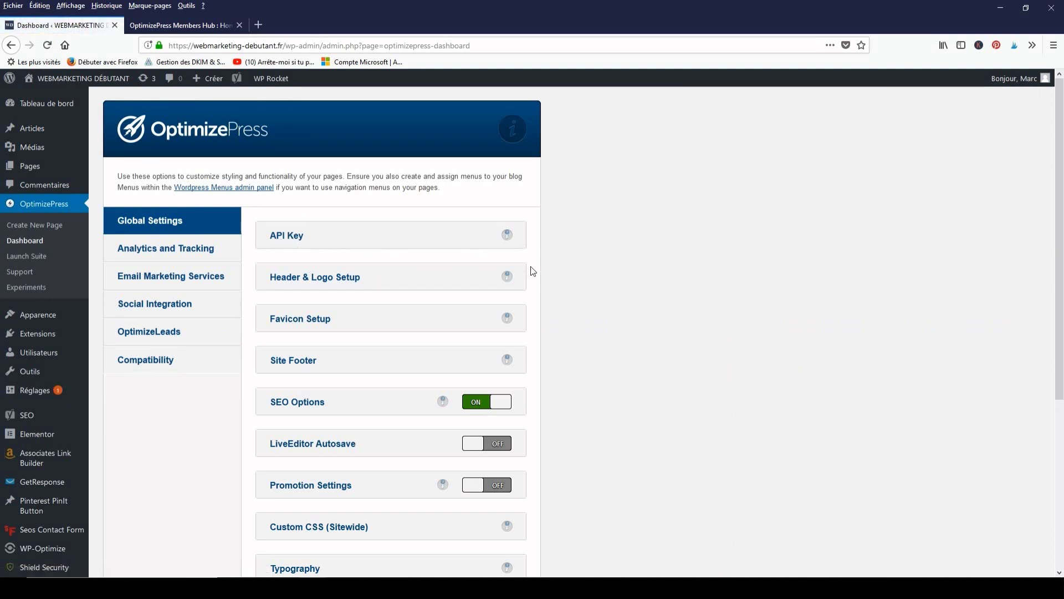
left_click(173, 26)
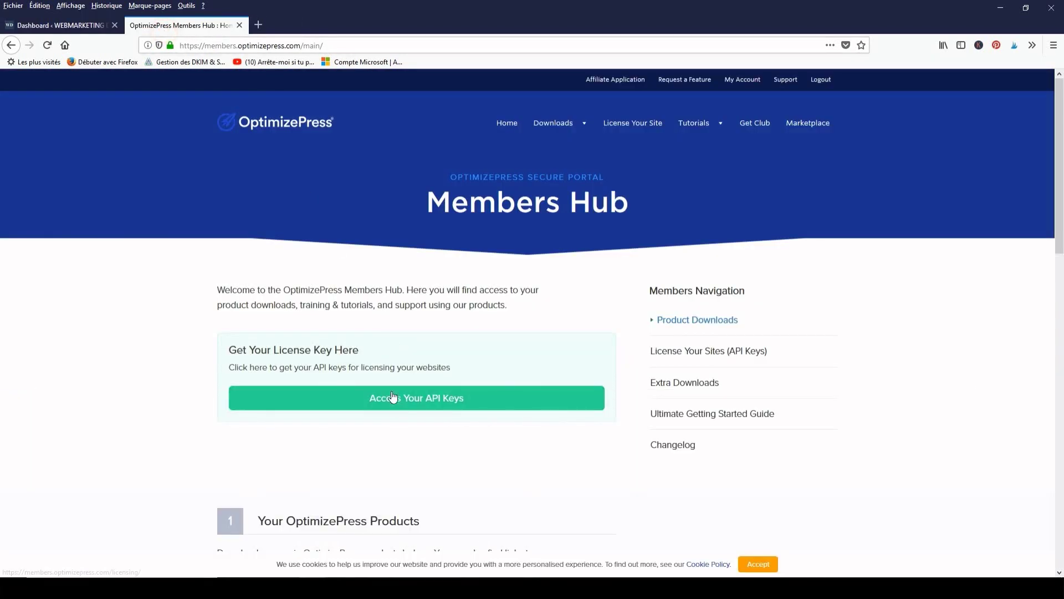
left_click(61, 26)
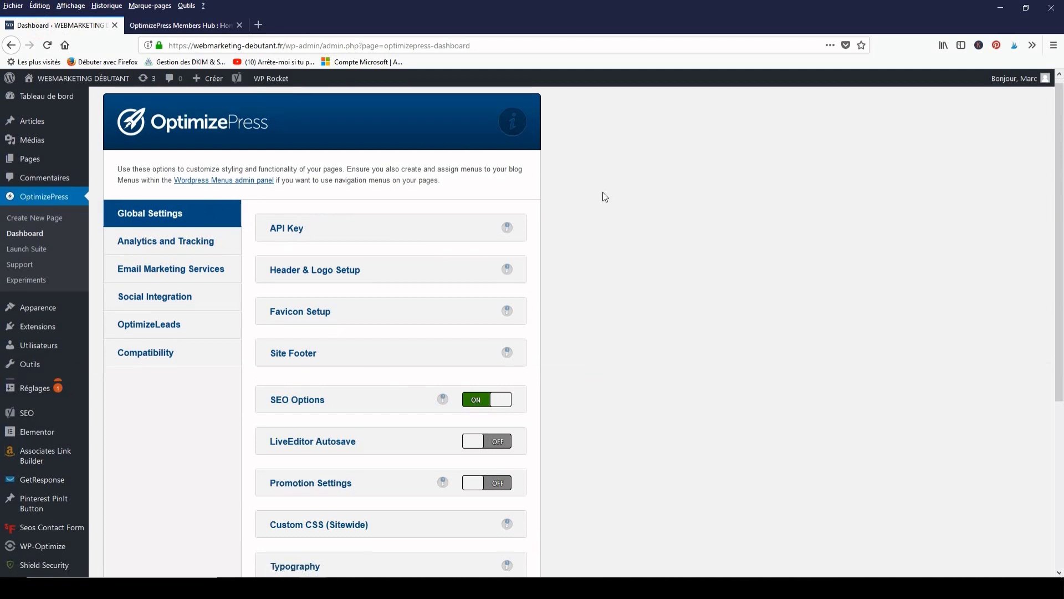
scroll(593, 199, "down", 3)
scroll(581, 201, "down", 2)
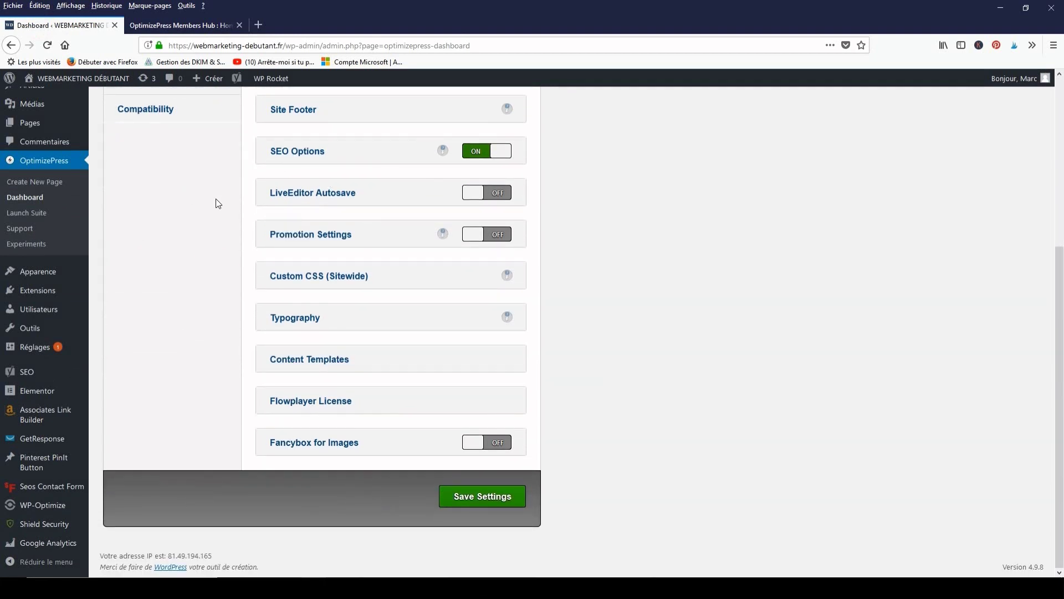
scroll(218, 204, "up", 5)
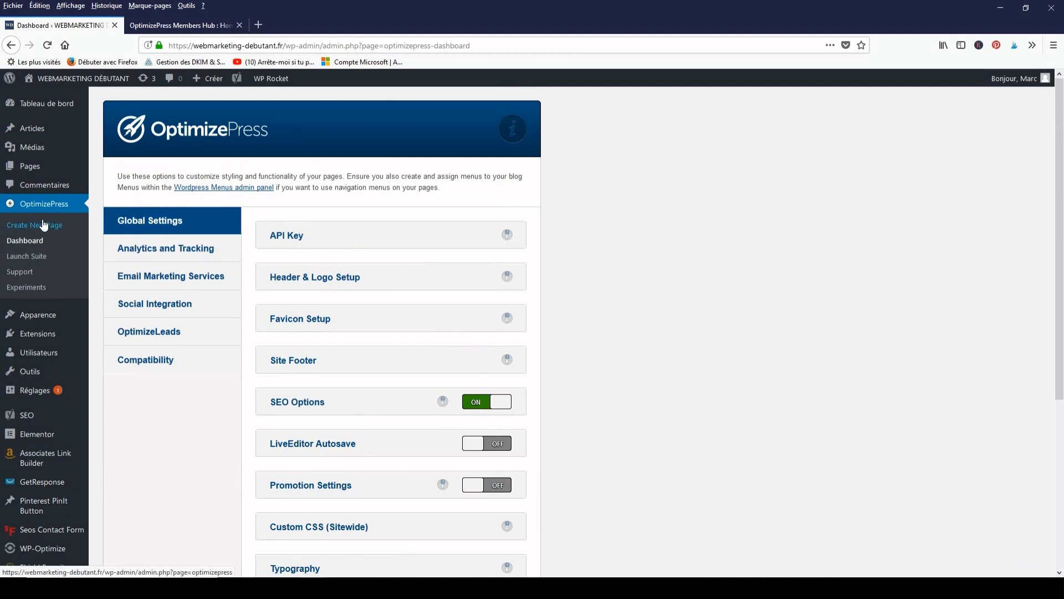
Go to the OptimizePress section and start a new page with Create New Page
left_click(40, 202)
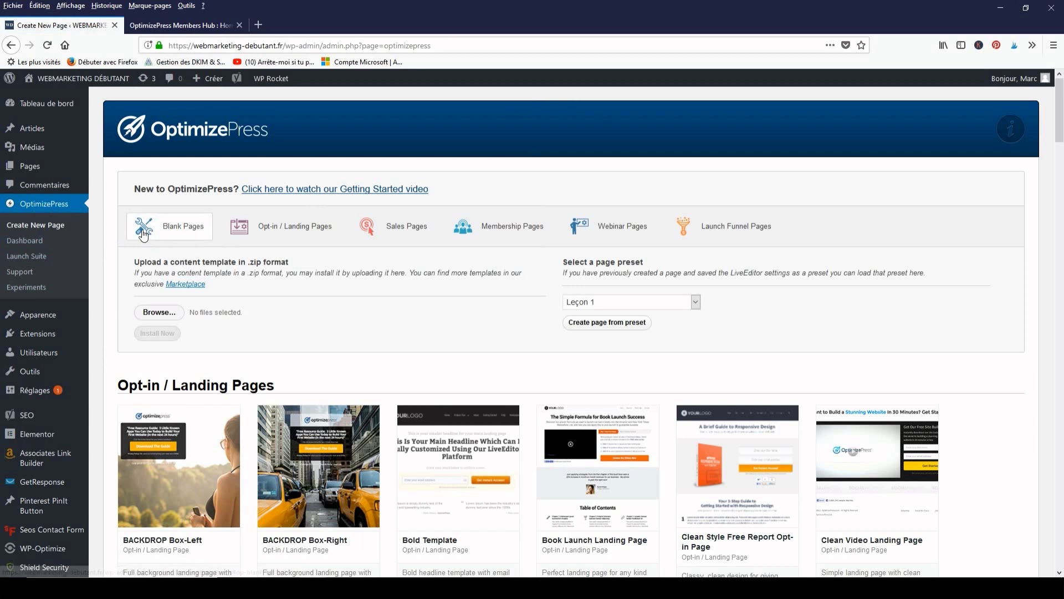
left_click(54, 229)
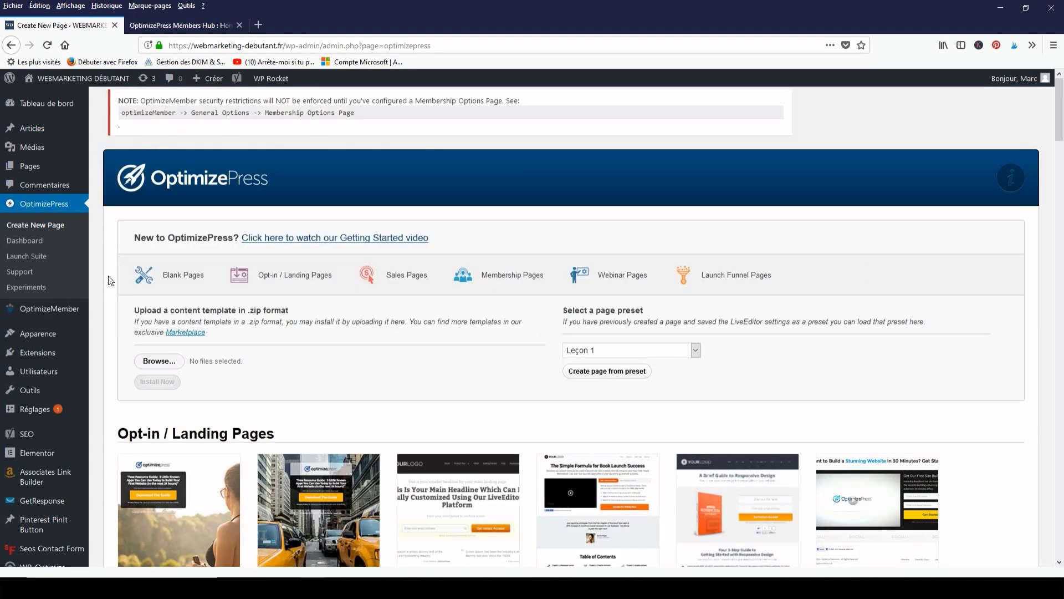
mouse_move(60, 315)
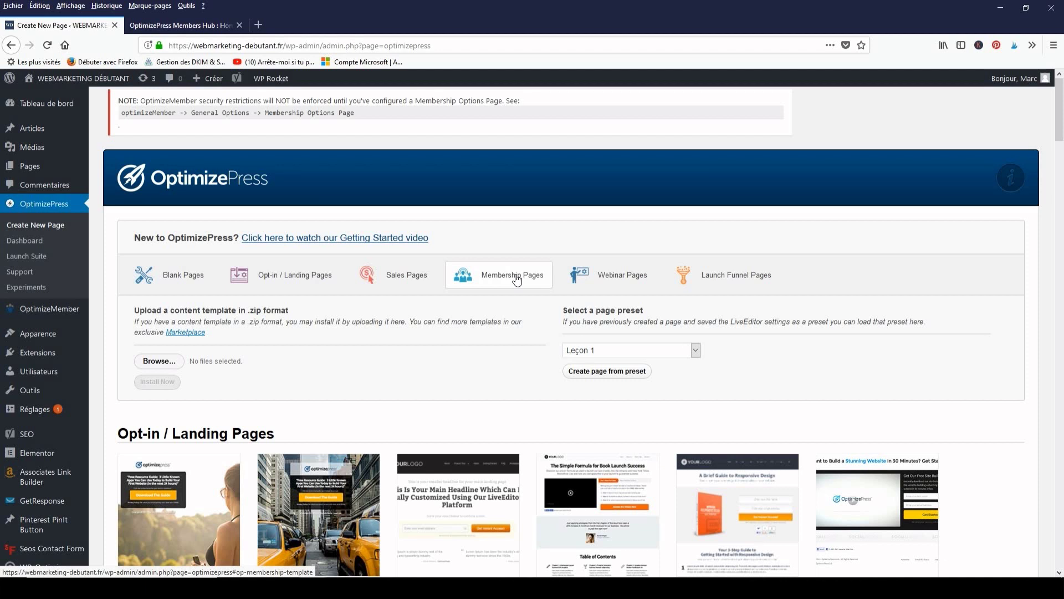
Browse the Membership Pages templates and pick Membership Home Page Clean Style
left_click(517, 279)
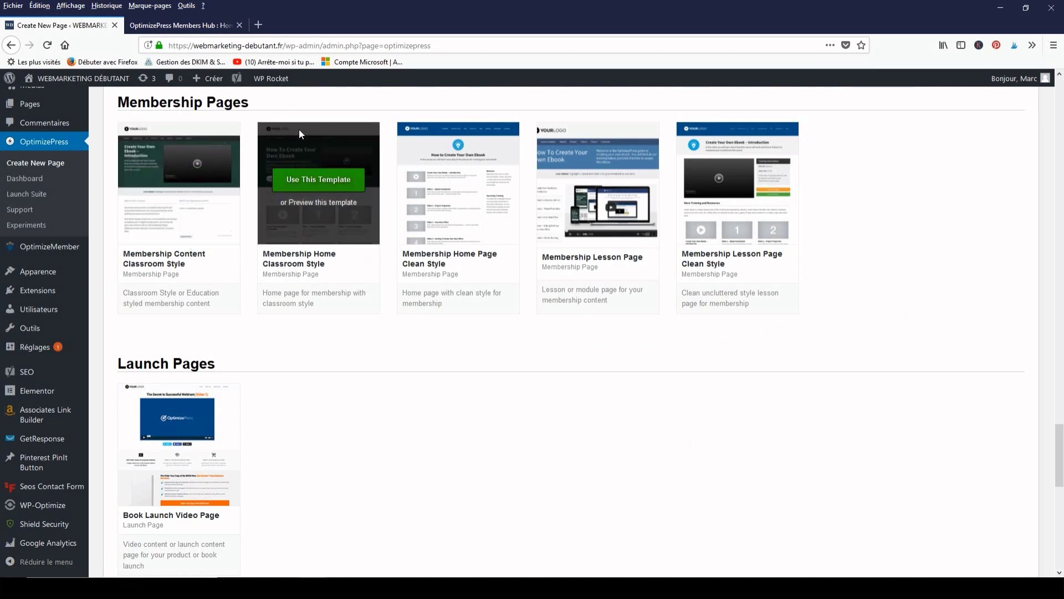
mouse_move(210, 209)
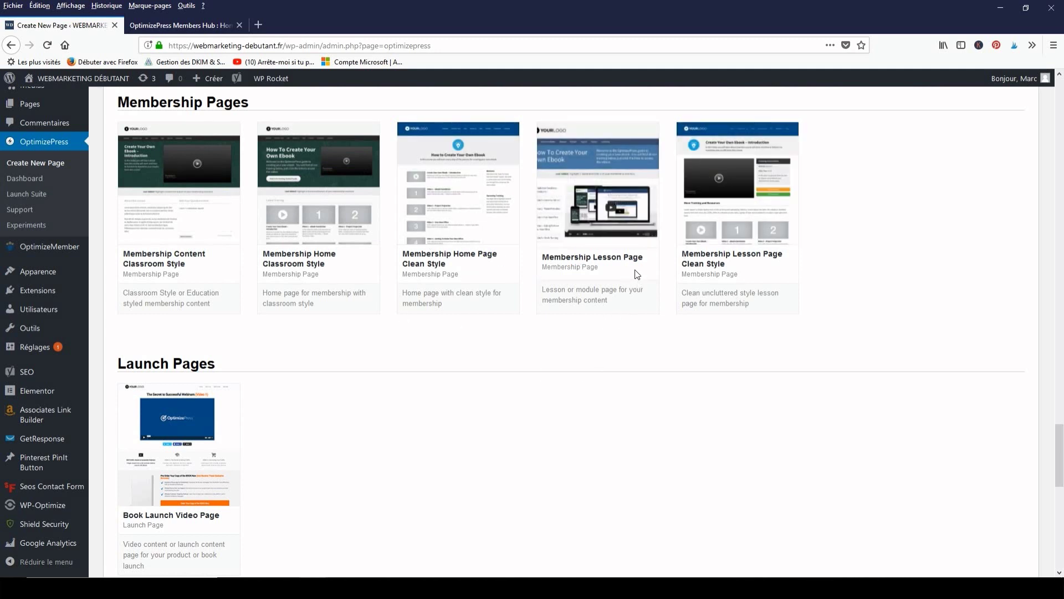
mouse_move(738, 177)
left_click_drag(402, 255, 501, 256)
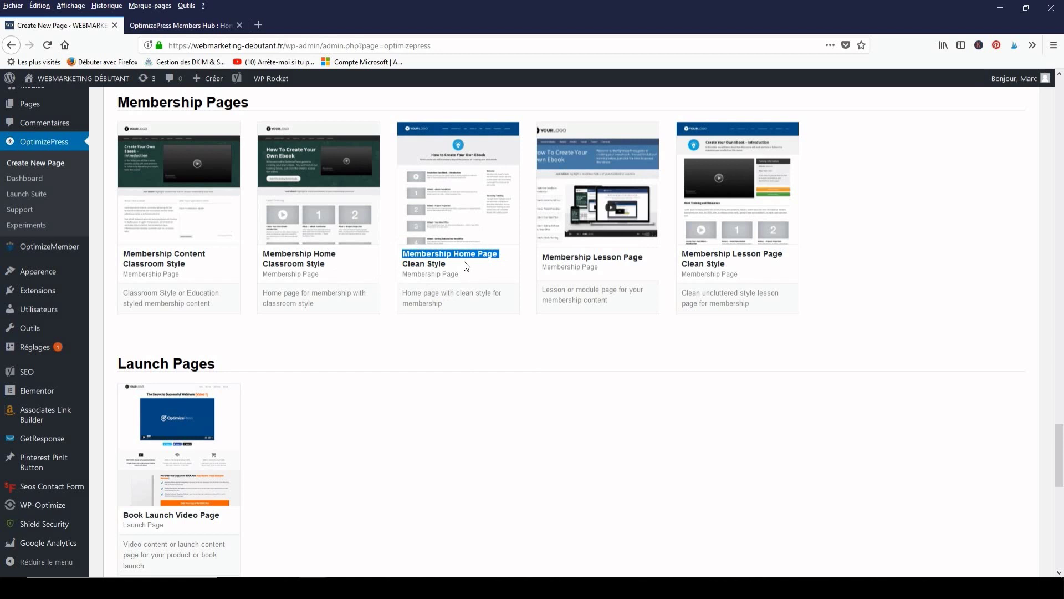
left_click_drag(555, 257, 812, 260)
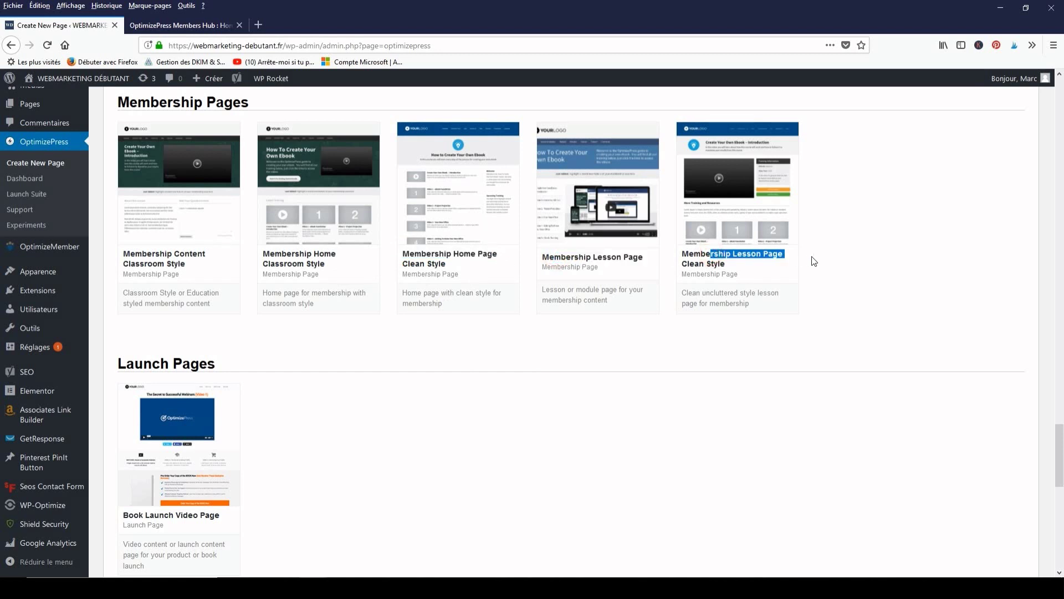
left_click(747, 351)
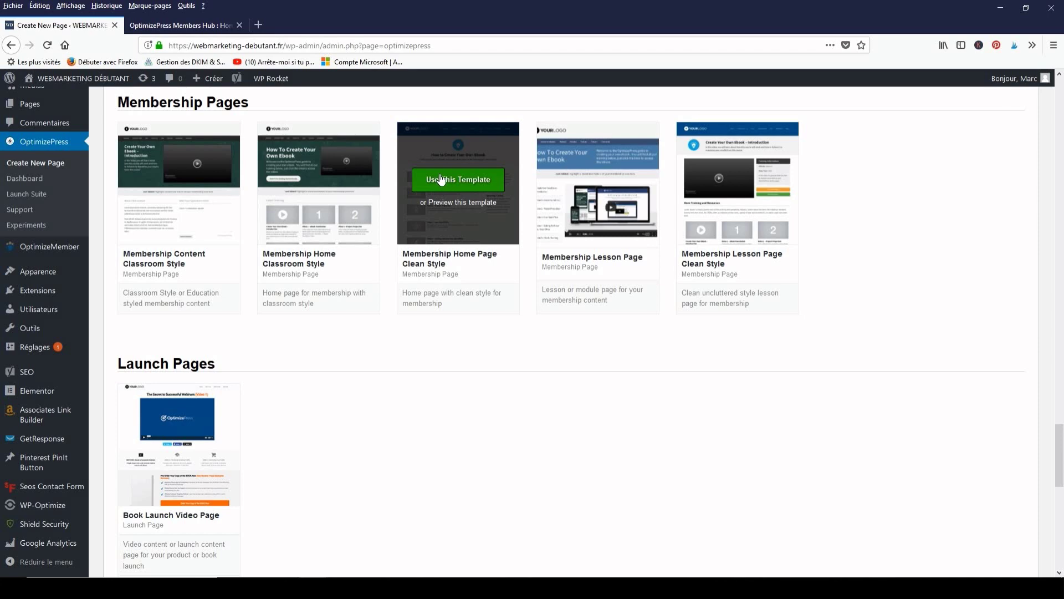
left_click(442, 179)
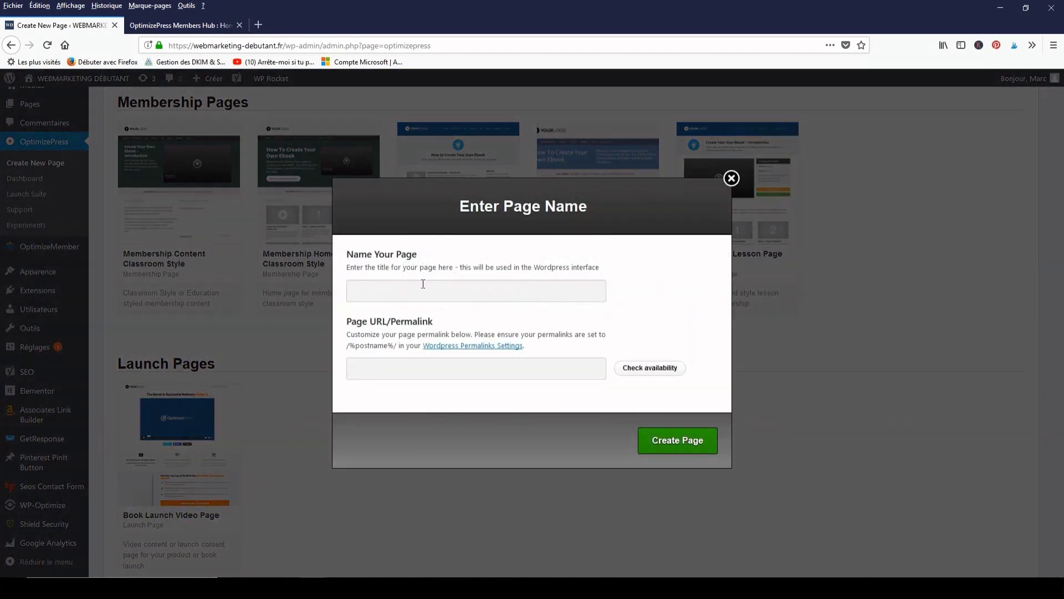
Name the page 'Accueil de la formation', set the available permalink 'membre', and create it
left_click(443, 293)
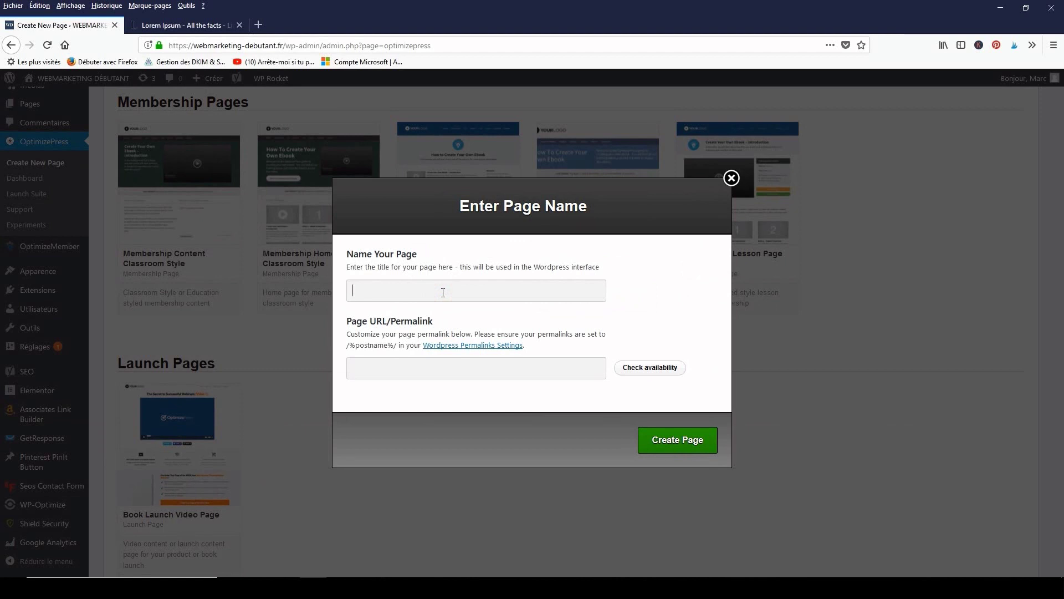
type("Accueil")
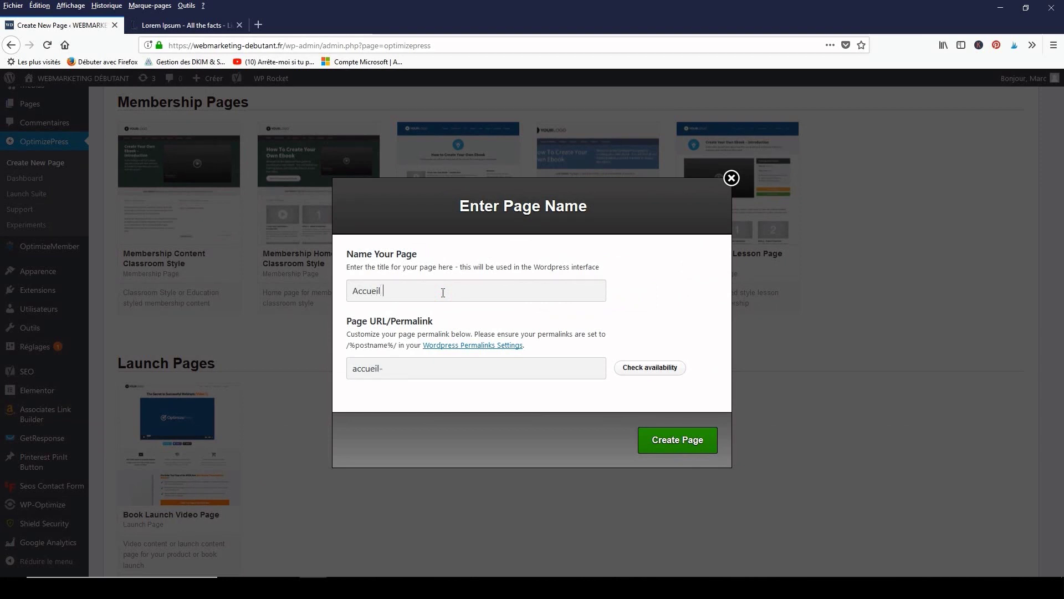
type(" de la formatio")
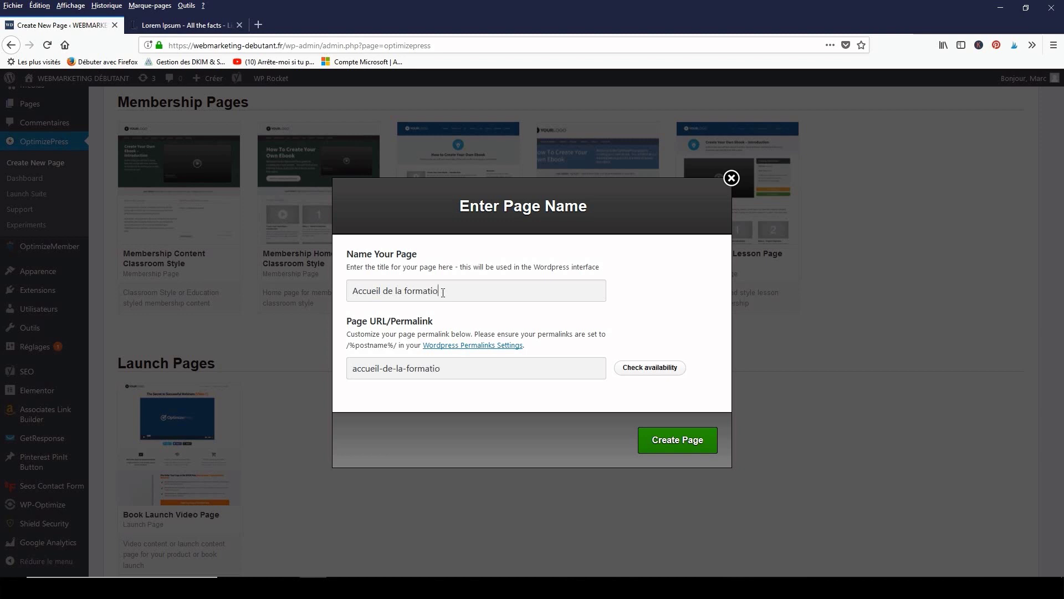
type("n")
left_click_drag(461, 369, 297, 368)
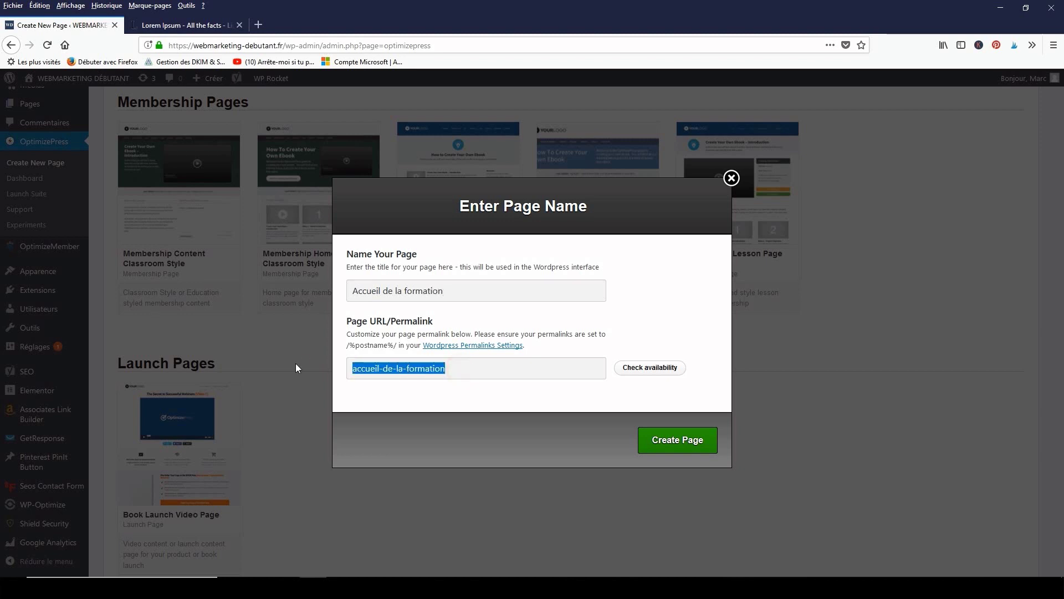
type("membre")
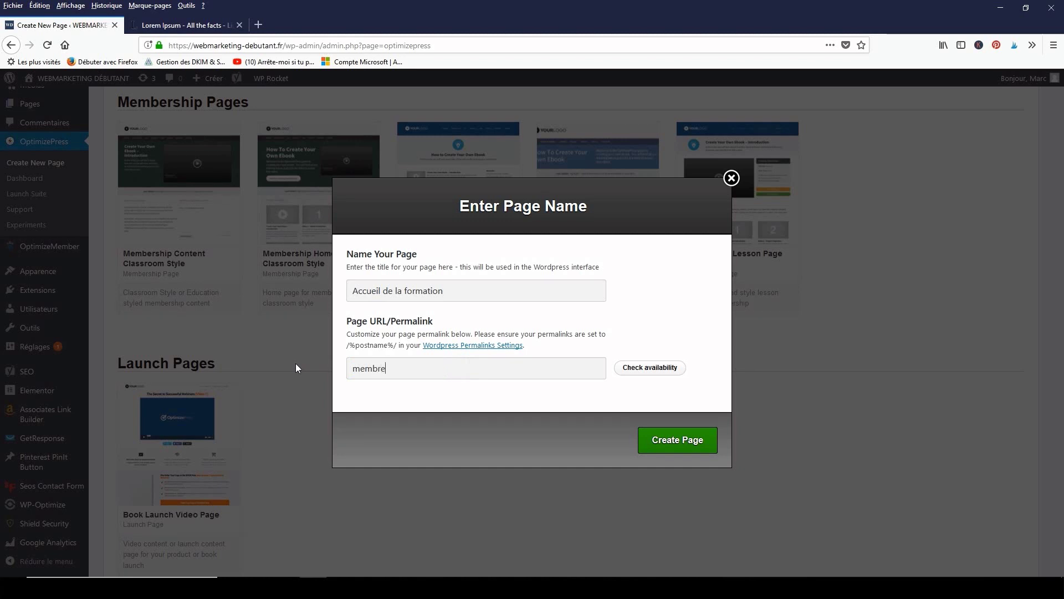
left_click(636, 375)
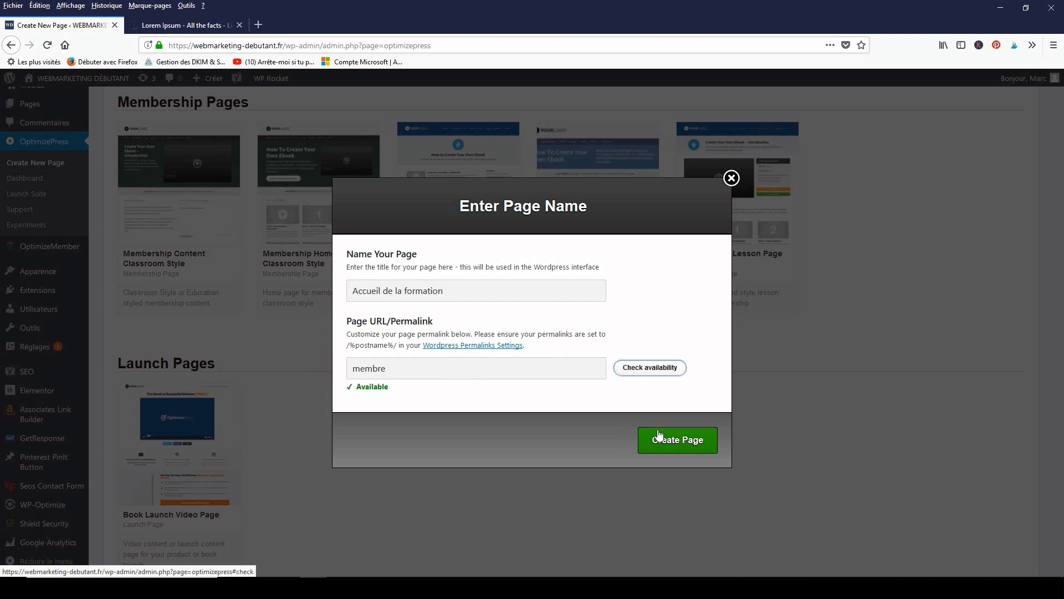
left_click(670, 444)
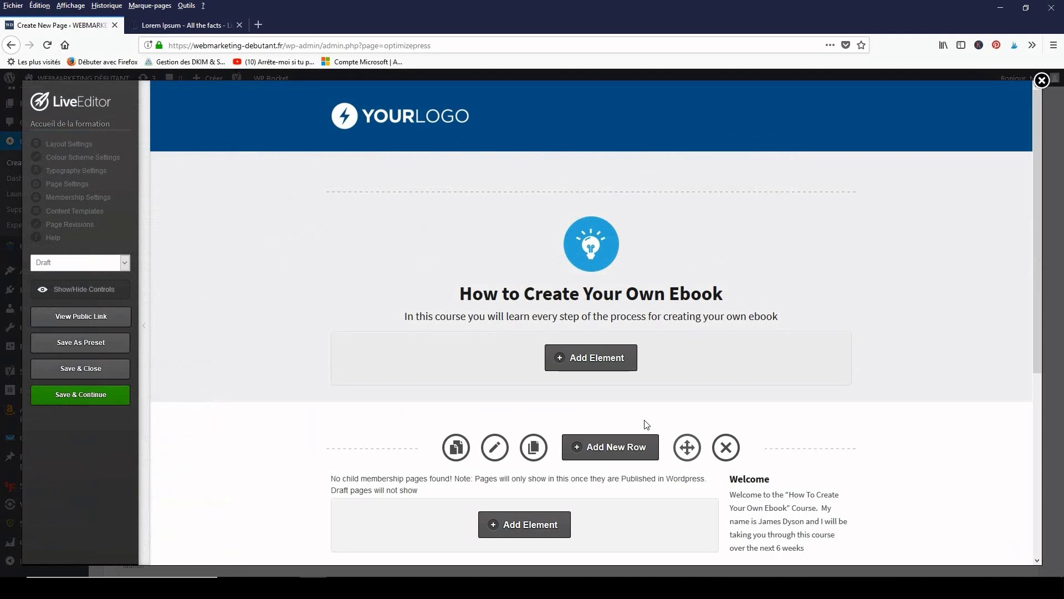
Delete the lightbulb icon and turn off Header & Navigation in Layout Settings
left_click(842, 226)
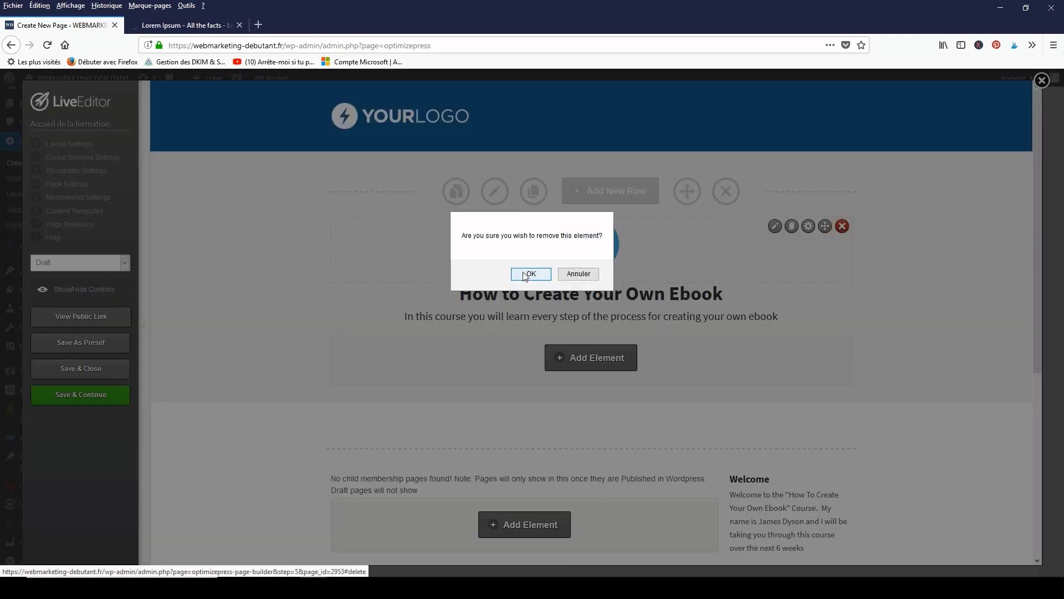
left_click(525, 274)
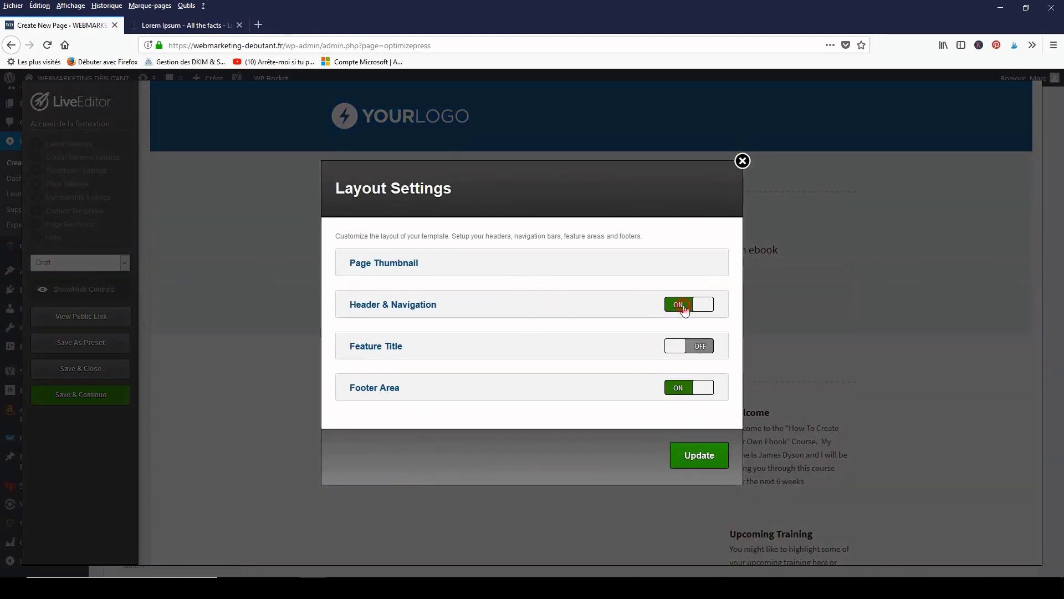
left_click(685, 309)
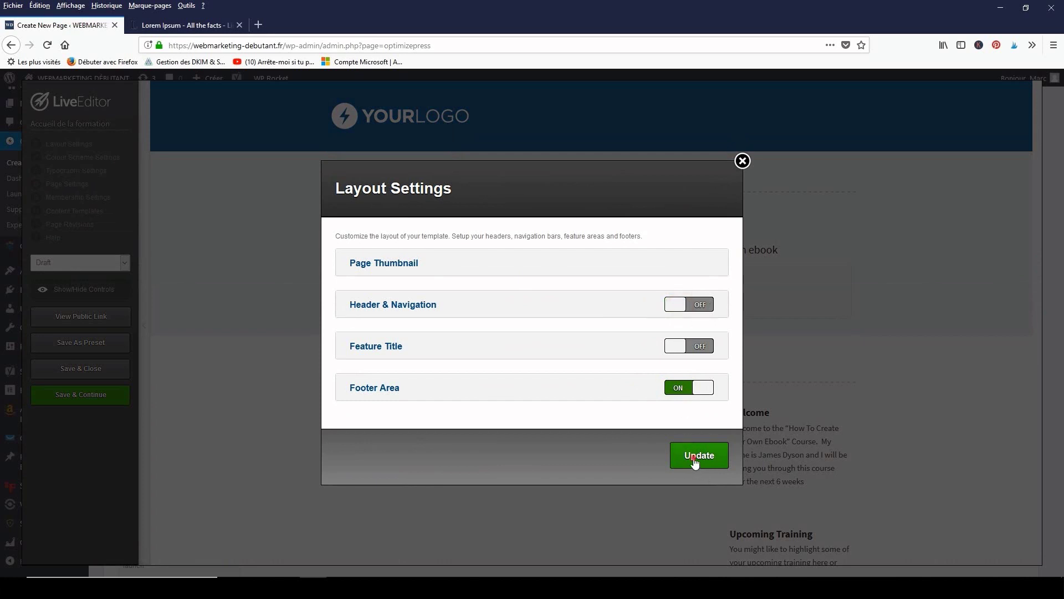
left_click(695, 457)
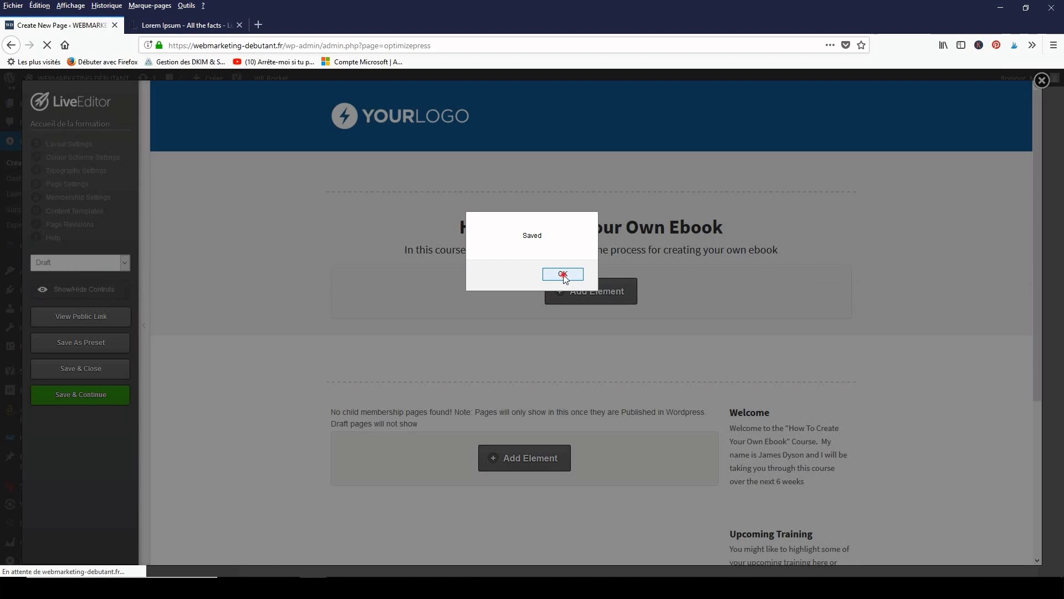
left_click(563, 275)
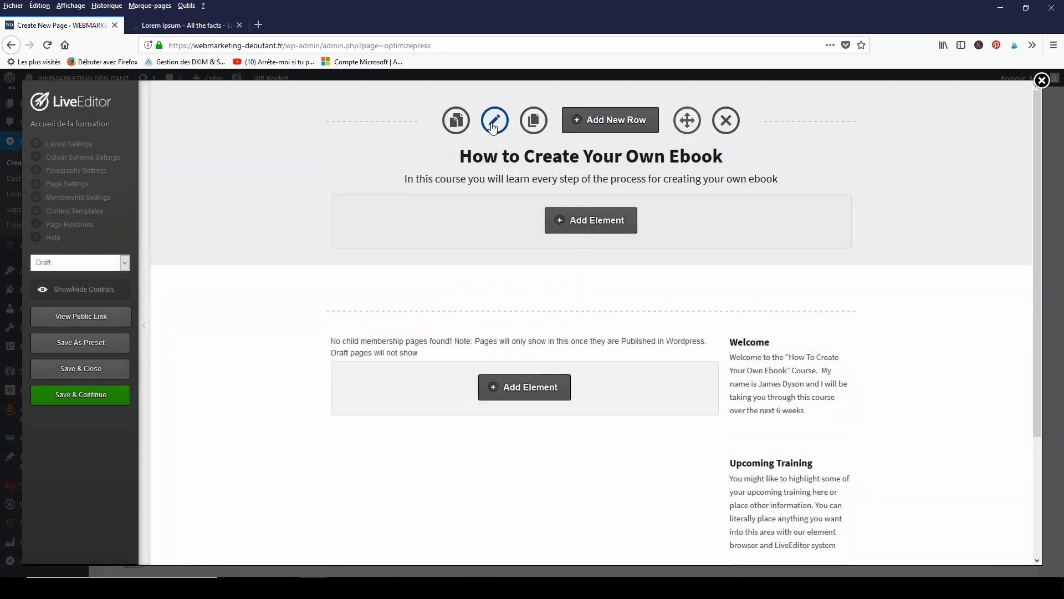
Give the title row a #2158fa blue starting background colour in Row options
left_click(494, 121)
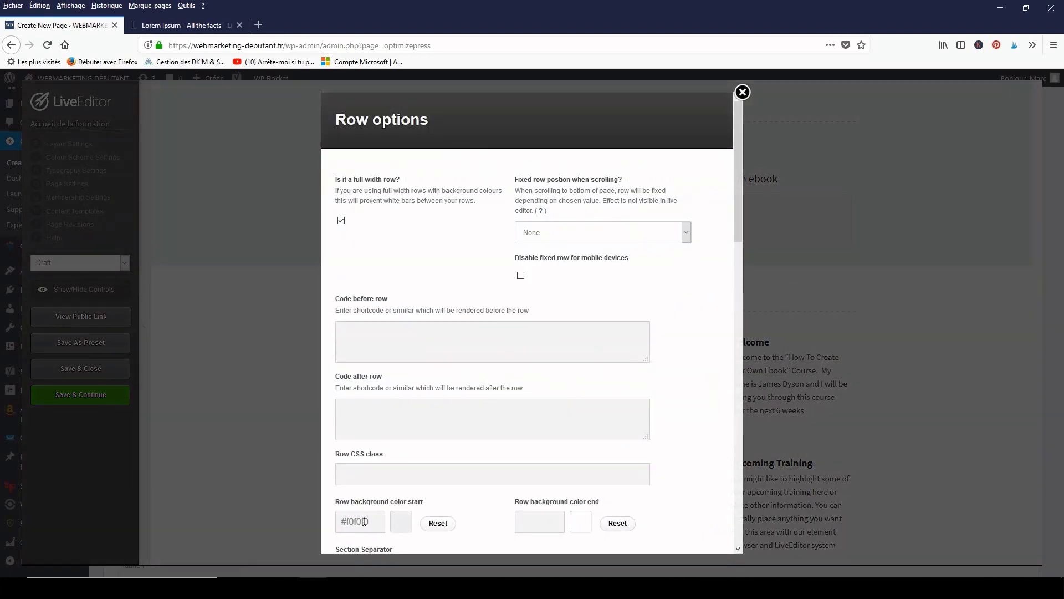
left_click(363, 521)
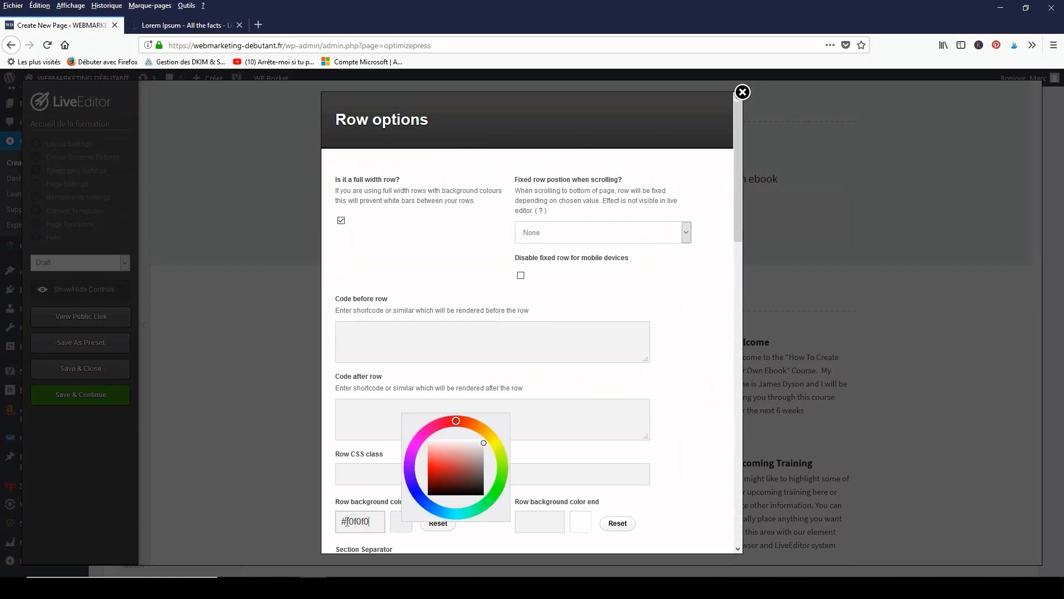
left_click_drag(347, 521, 371, 521)
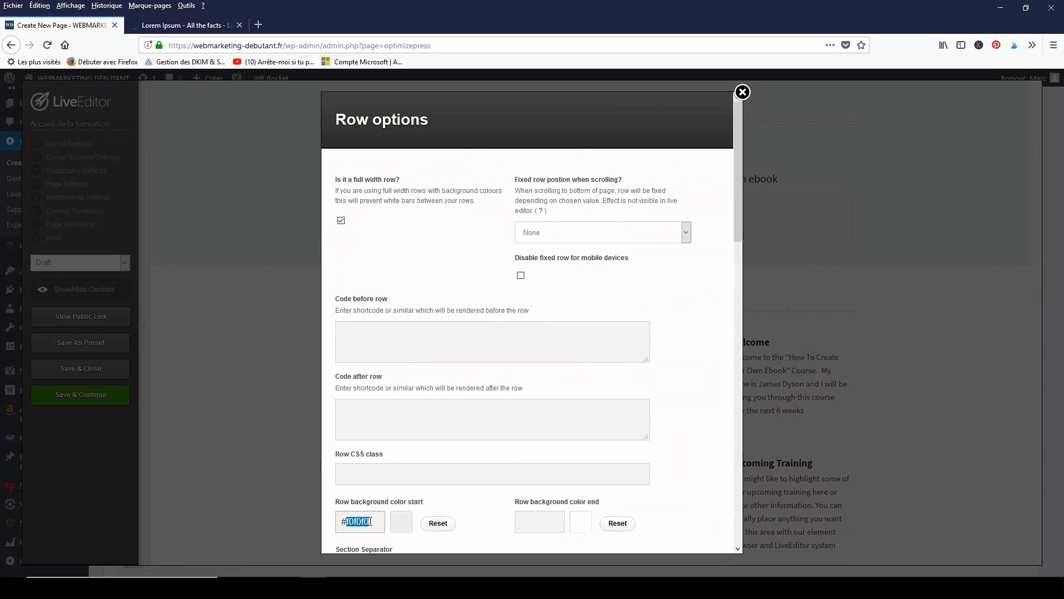
type("2158fa")
scroll(491, 519, "down", 8)
scroll(491, 519, "down", 8)
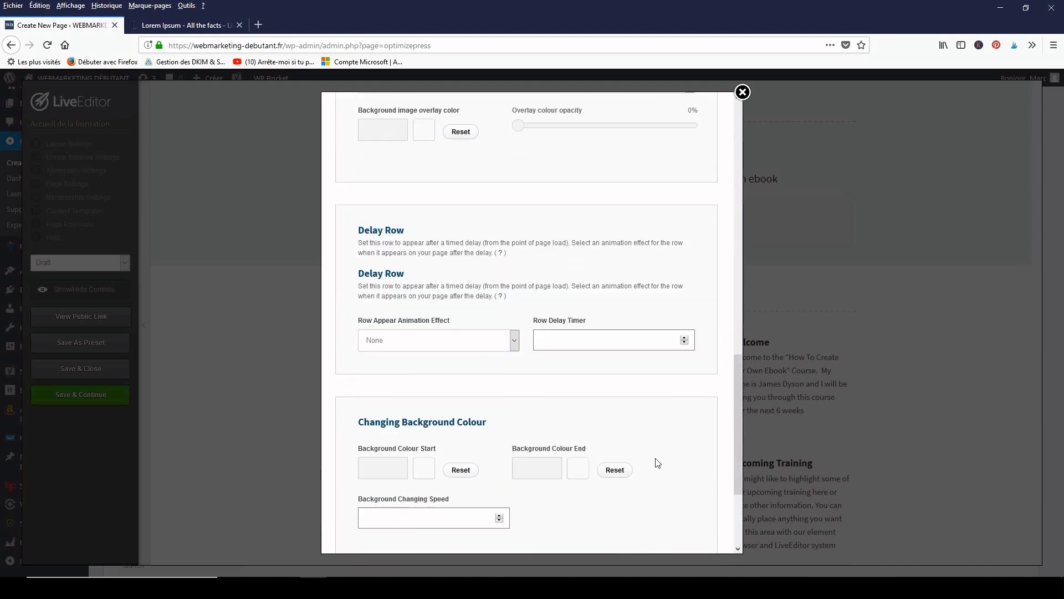
left_click(696, 526)
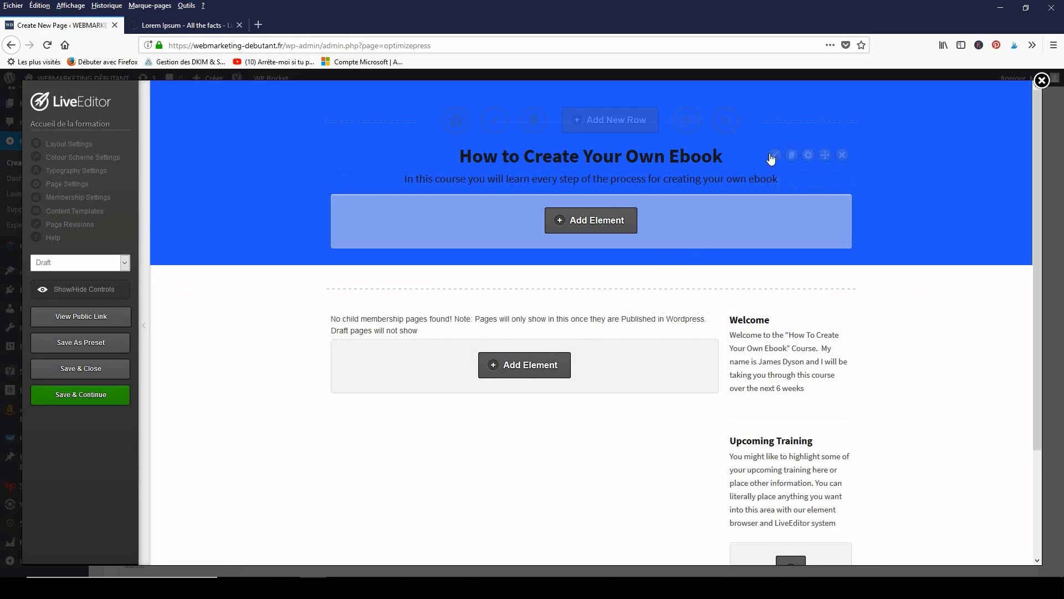
Replace the headline text with 'Accueil de la formation'
left_click(776, 155)
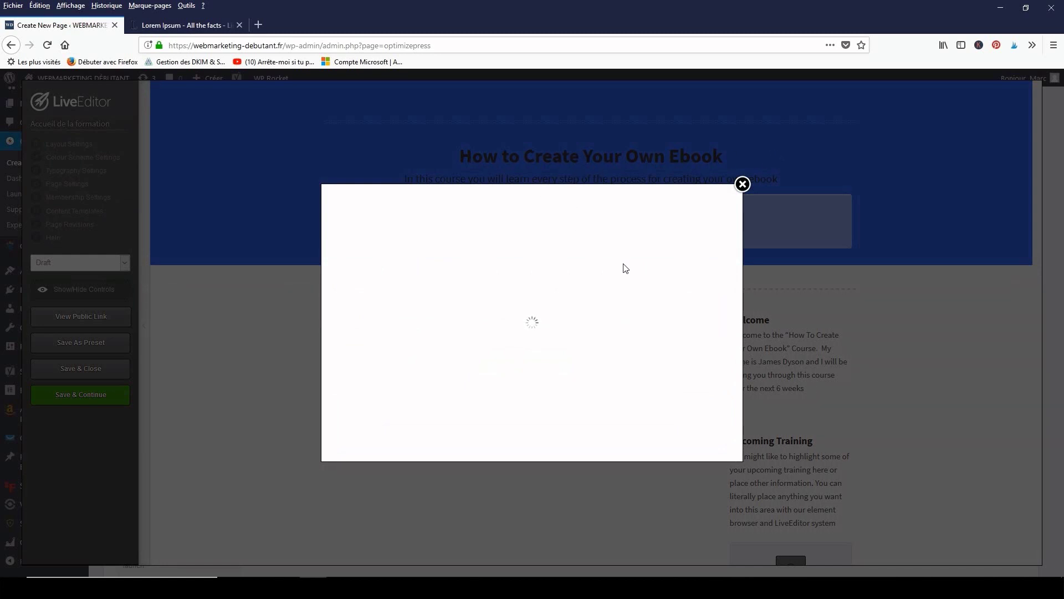
left_click_drag(483, 401, 323, 401)
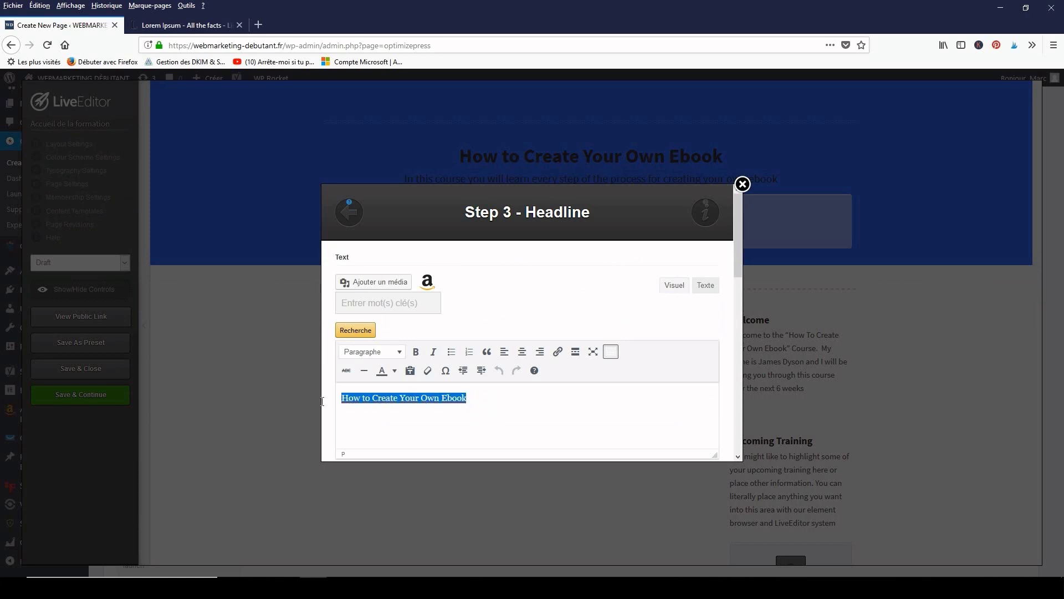
type("A")
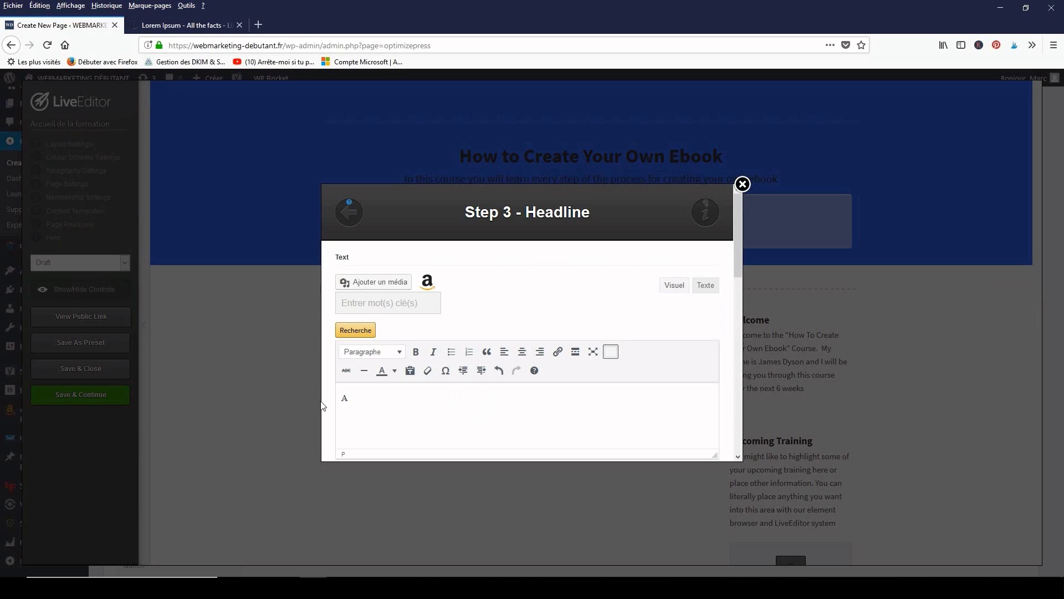
type("ccueeil")
key("BackSpace")
key("BackSpace")
type("il de la formation")
scroll(694, 335, "down", 5)
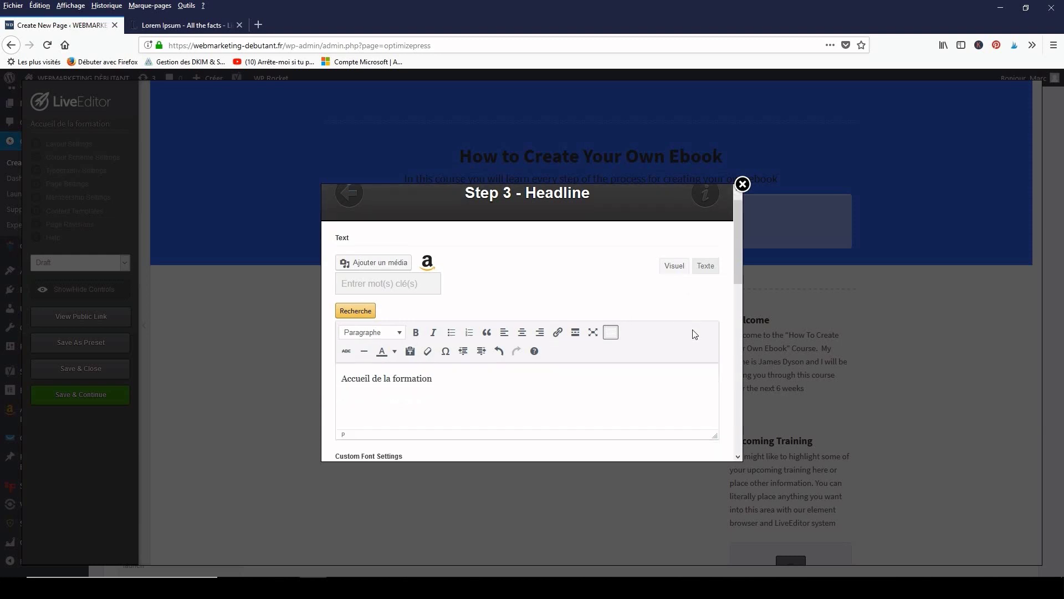
scroll(684, 391, "down", 2)
scroll(630, 408, "up", 6)
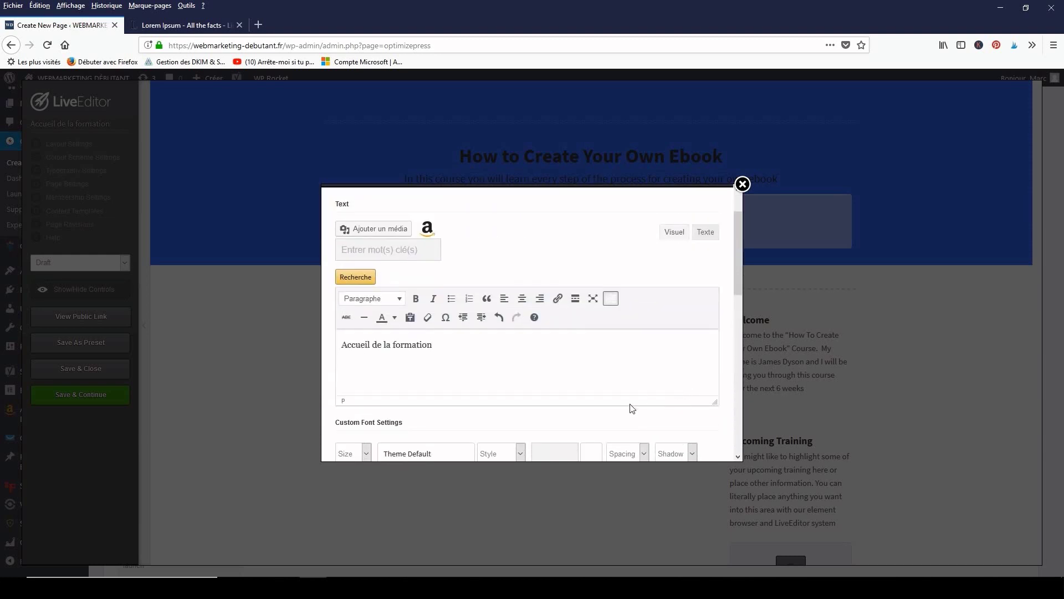
Set the headline font colour to white #ffffff and insert it
left_click(588, 458)
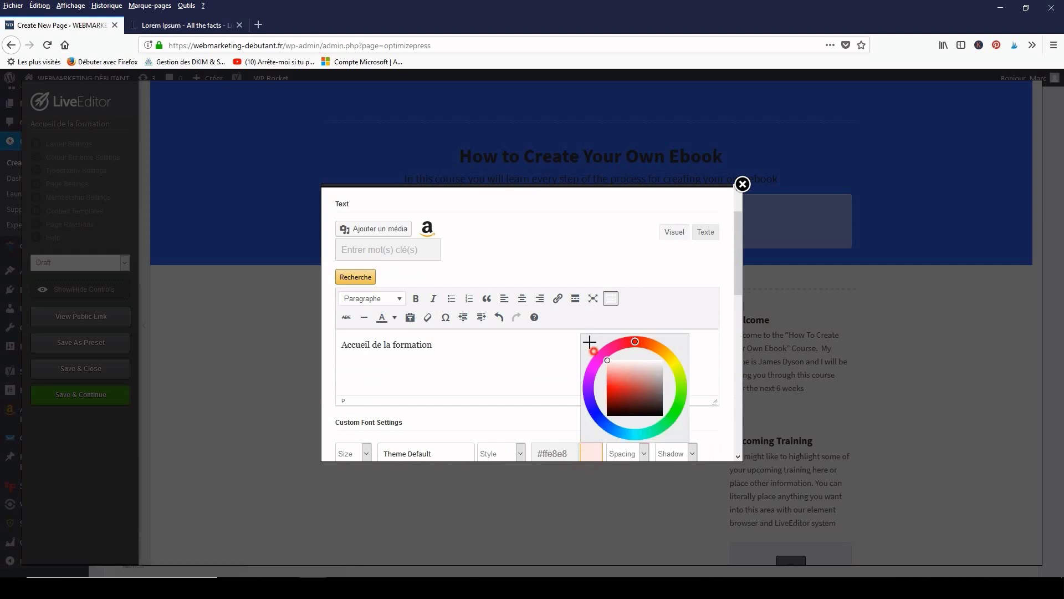
left_click(552, 351)
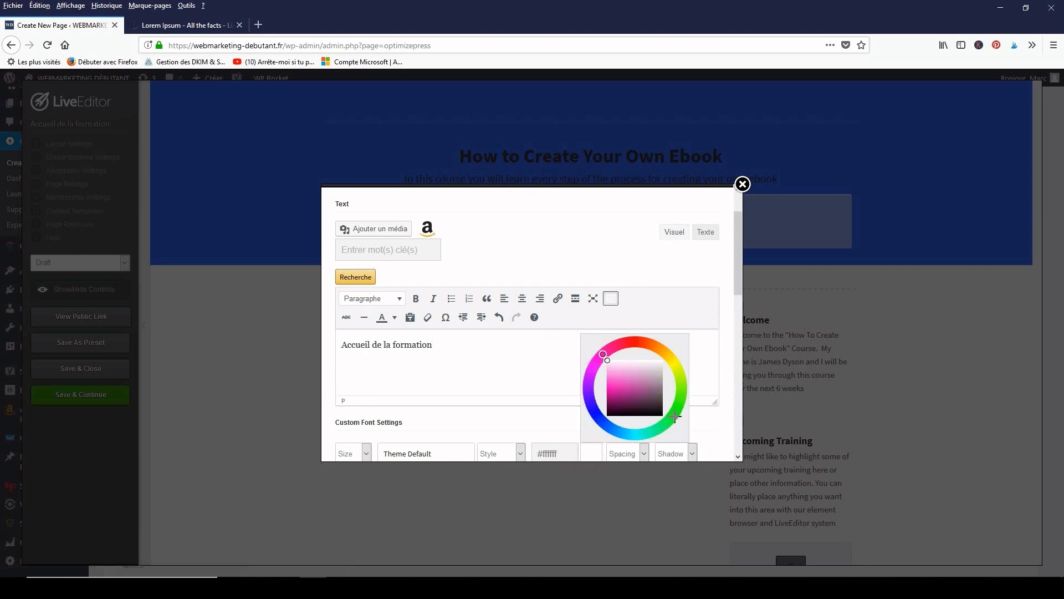
left_click(703, 352)
scroll(704, 355, "down", 10)
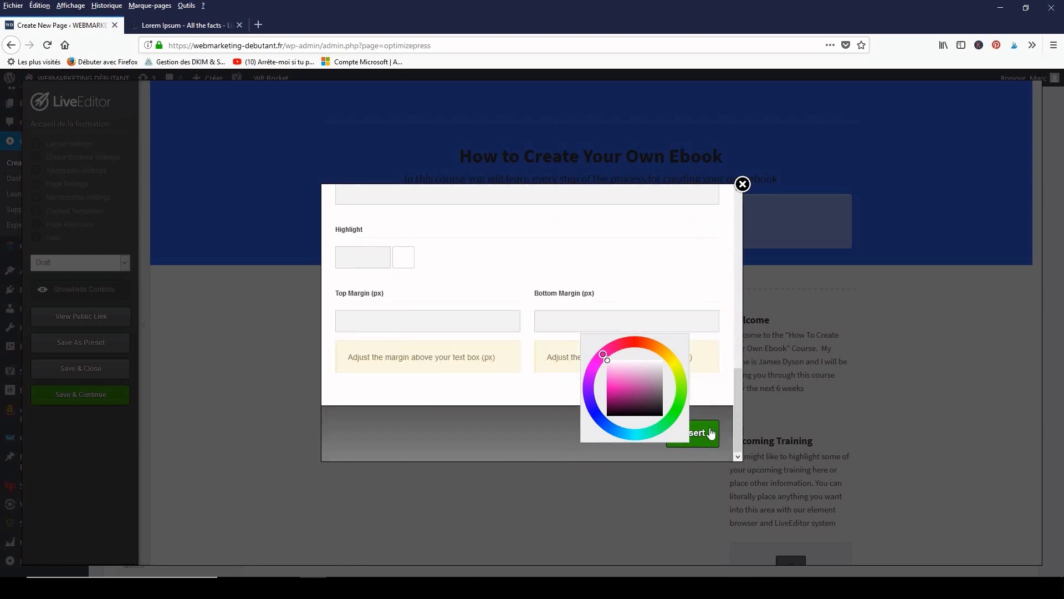
left_click(711, 432)
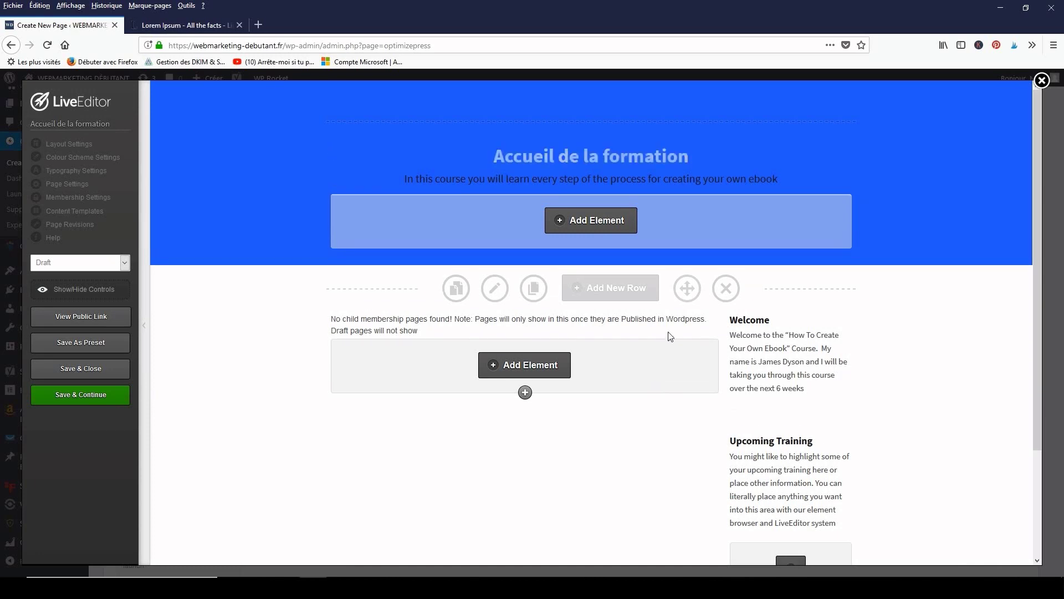
Replace the subtitle text with 'Bienvenue à toi…'
left_click(776, 183)
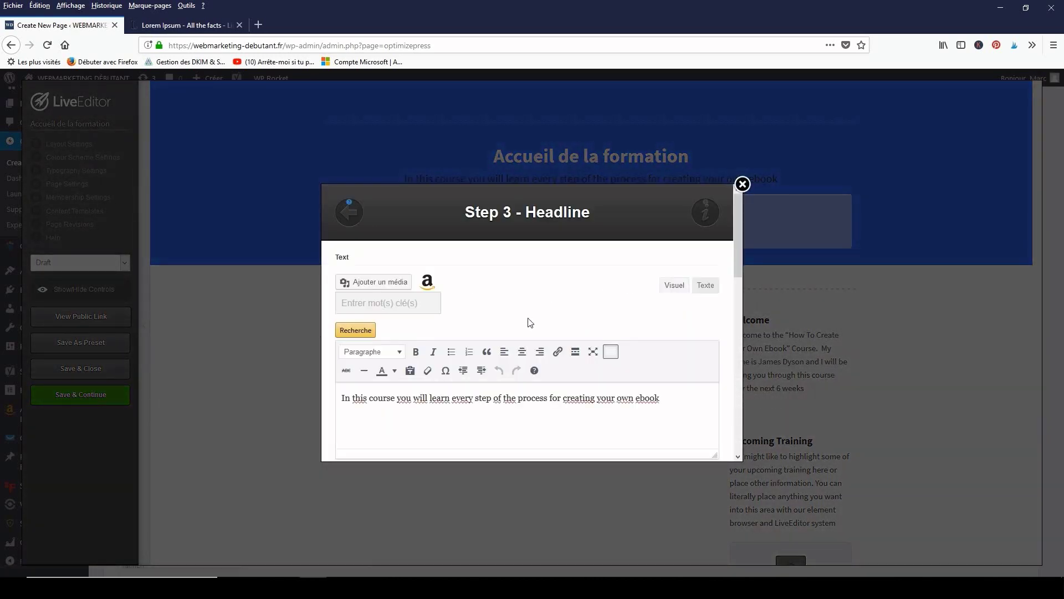
left_click(682, 396)
left_click_drag(682, 396, 324, 402)
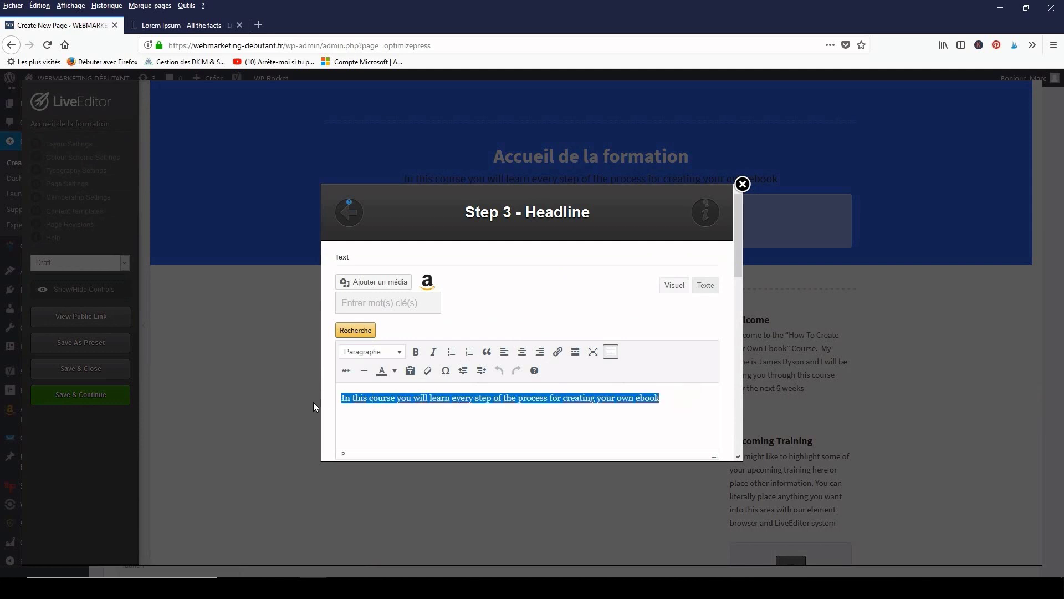
type("Bie")
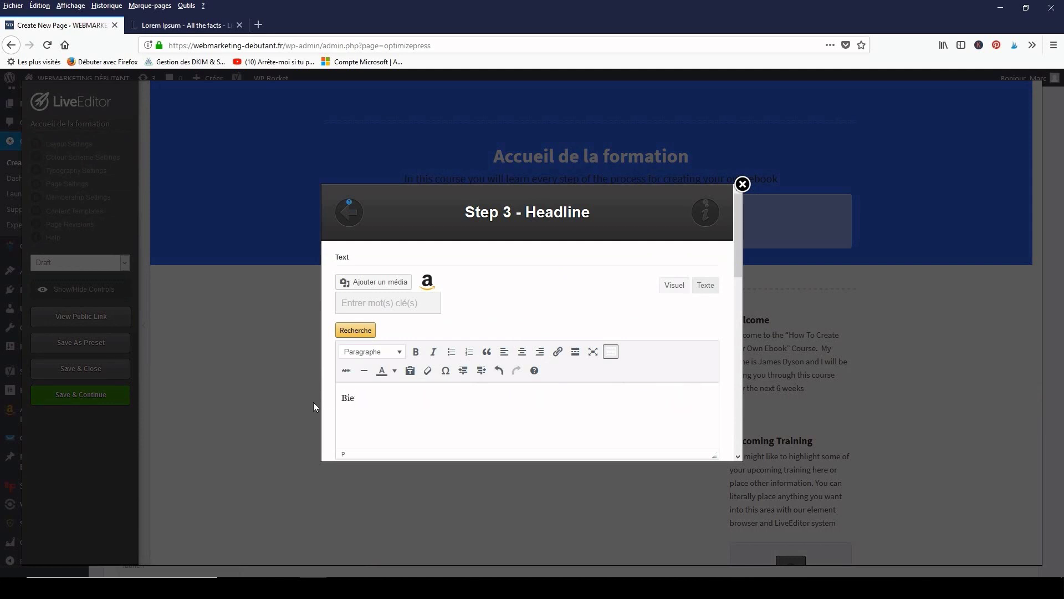
type("nvenue à toi...")
scroll(614, 380, "down", 10)
scroll(685, 419, "down", 5)
scroll(682, 413, "up", 10)
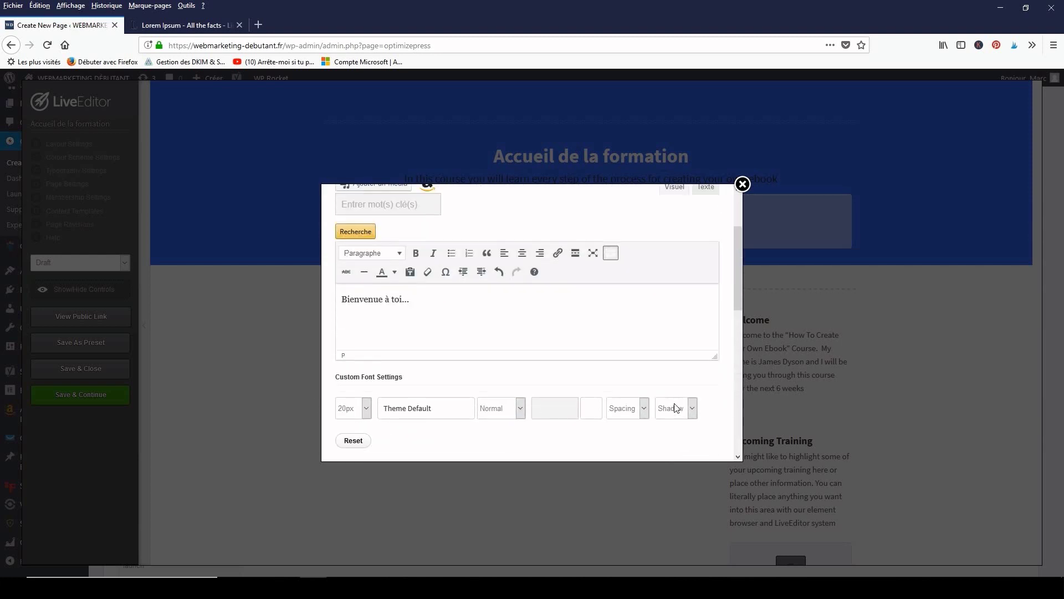
Make the subtitle text white (#ffffff) and insert it into the page
left_click(591, 413)
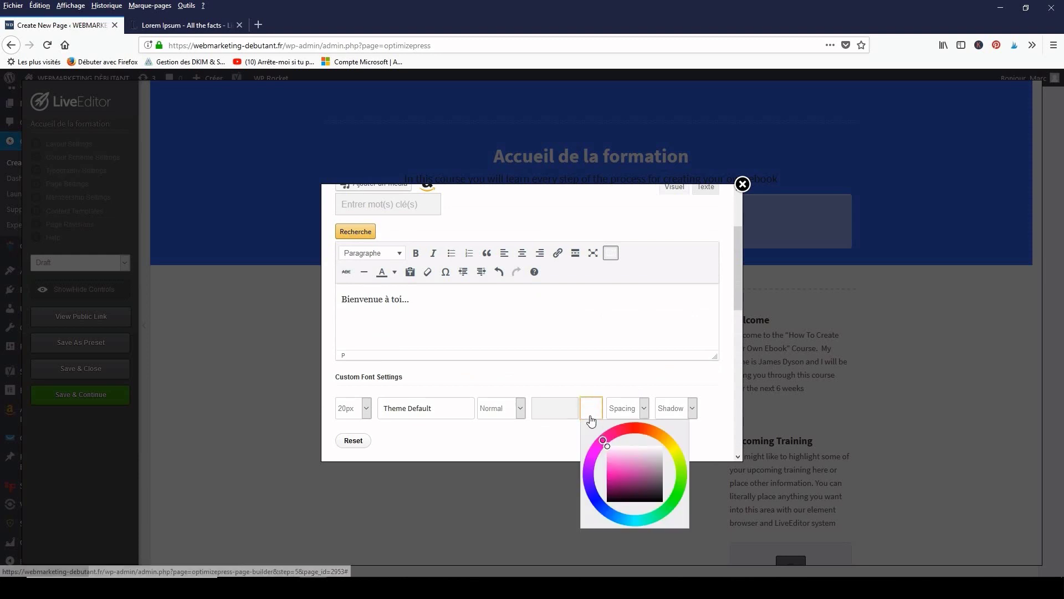
left_click(608, 446)
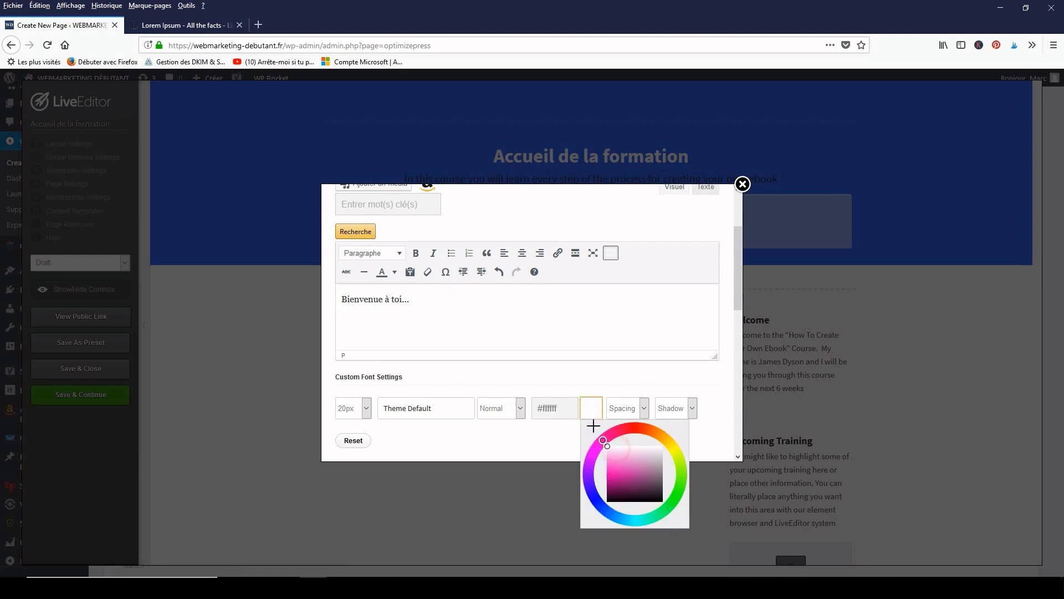
left_click(552, 431)
scroll(672, 432, "down", 5)
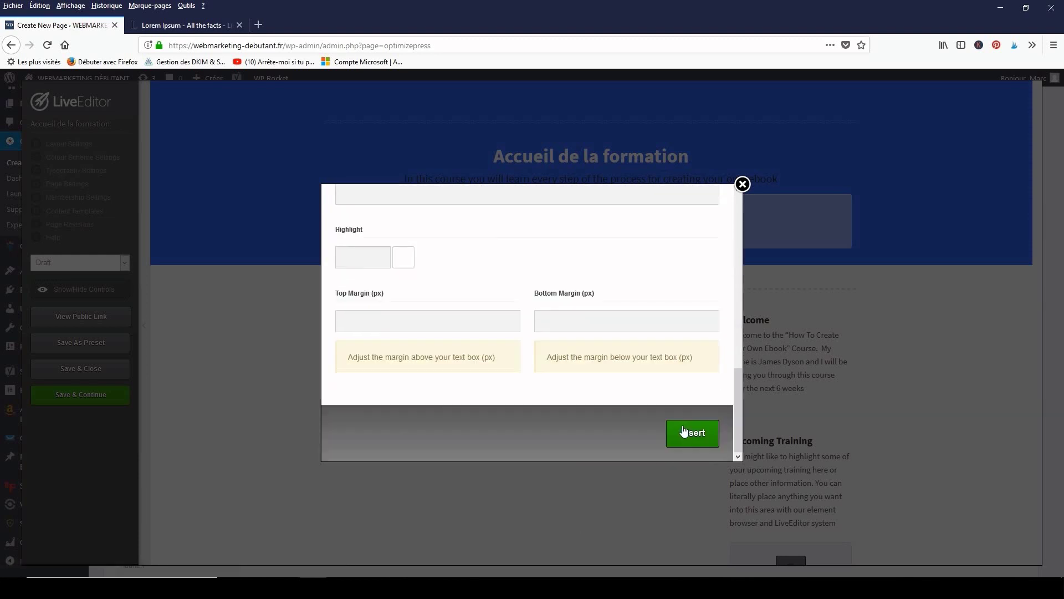
left_click(687, 434)
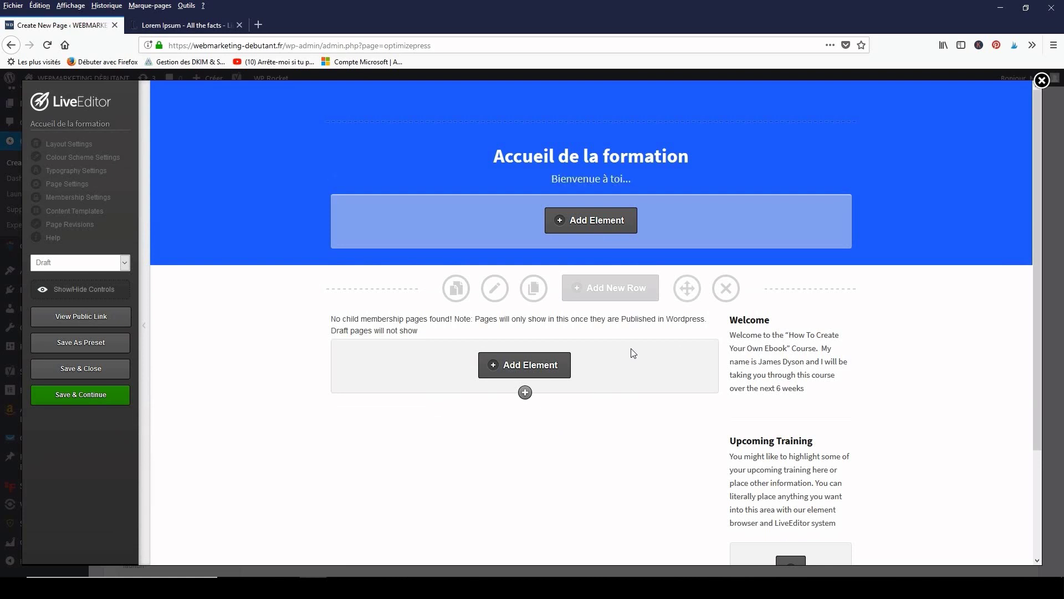
left_click(625, 431)
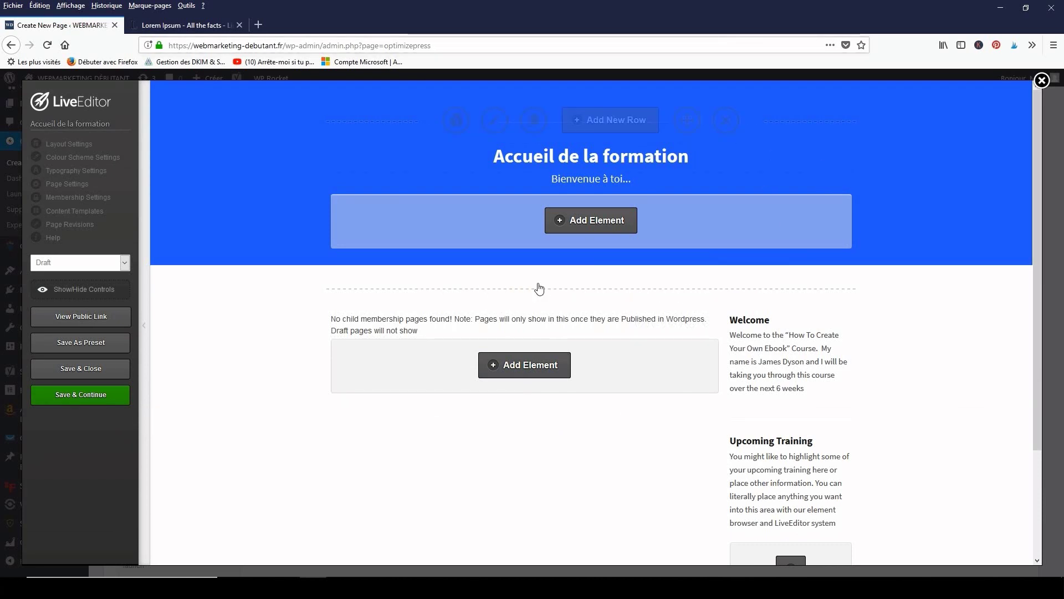
Change the page status from Draft to Publish and save with Save & Continue
left_click(68, 268)
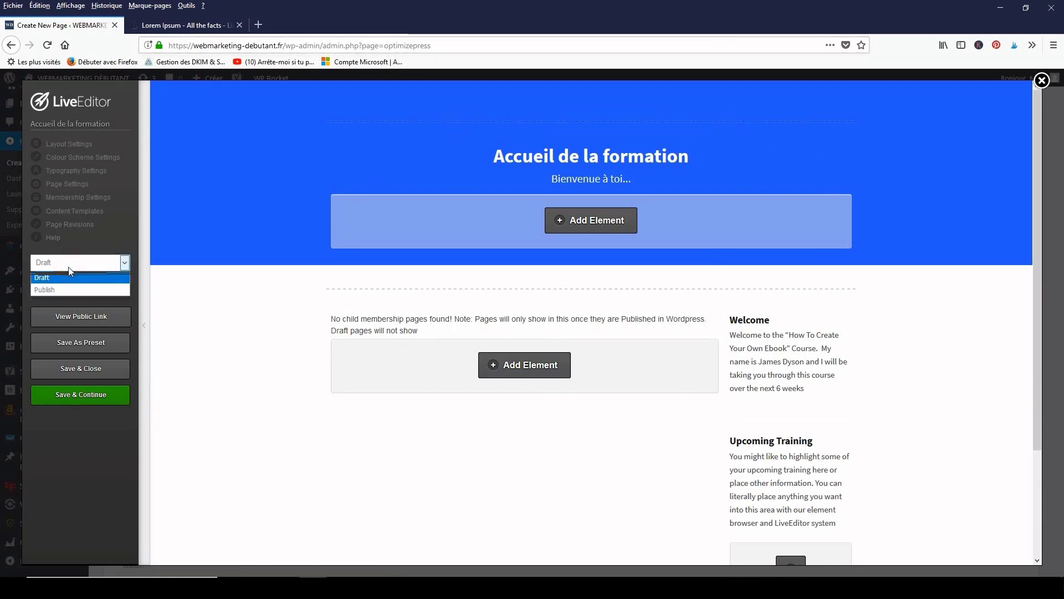
left_click(50, 288)
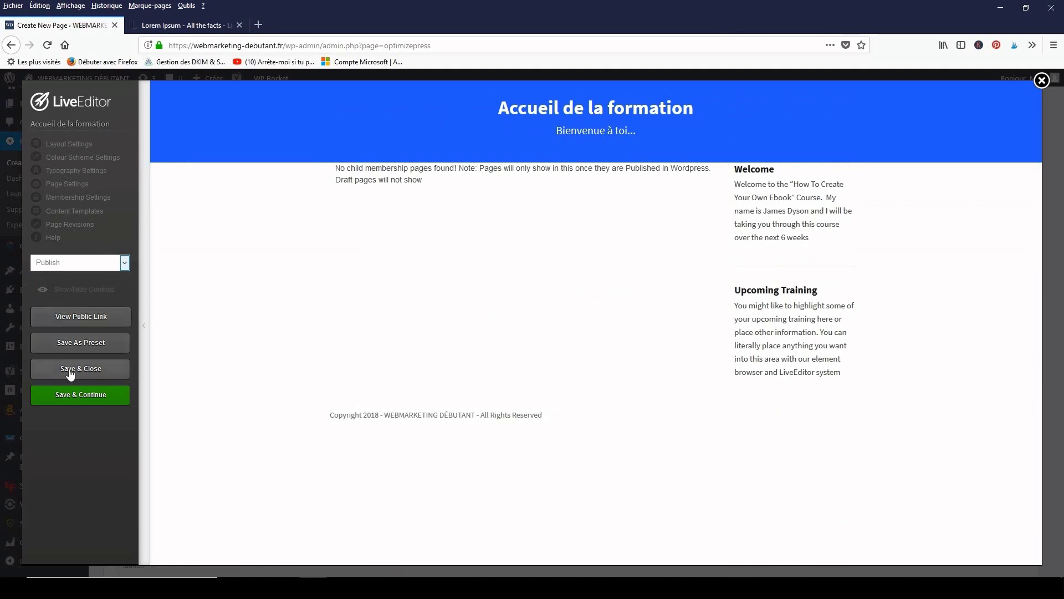
left_click(75, 390)
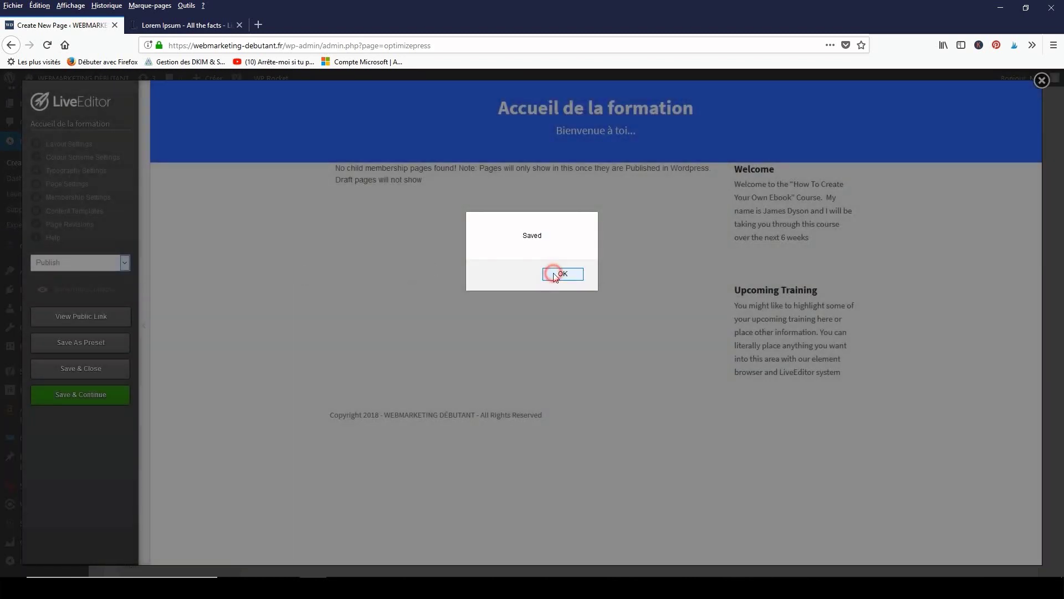
left_click(555, 274)
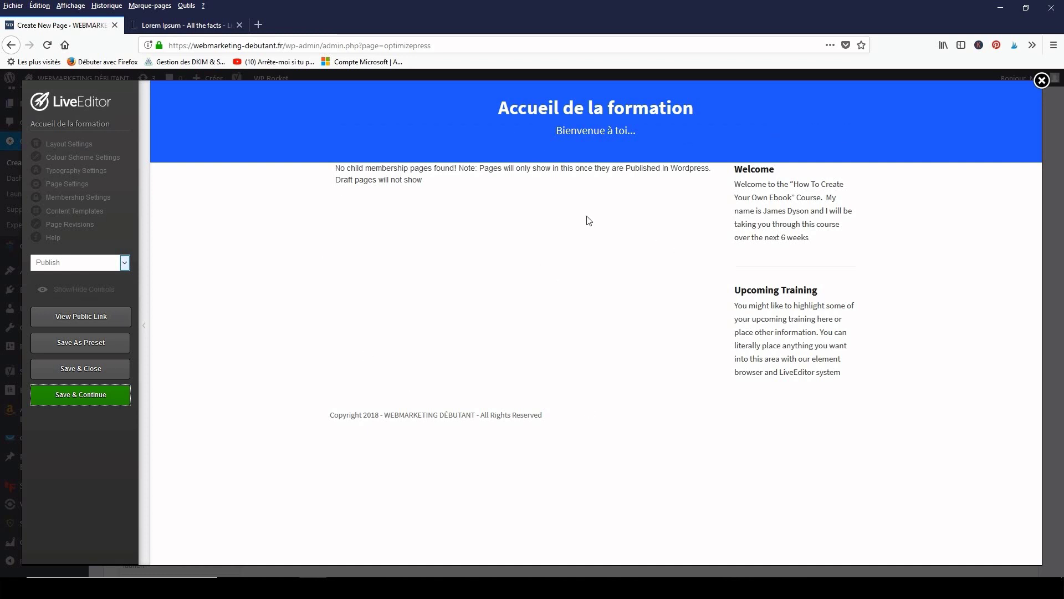
left_click(52, 198)
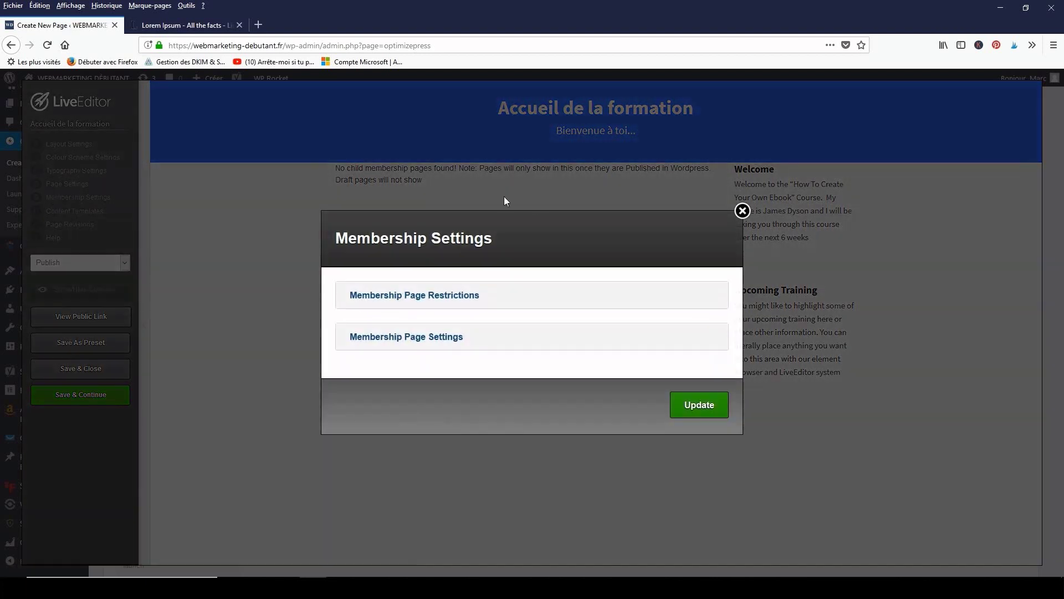
Set the Page Level Restriction to 'Require Gold Member ( or higher )' in Membership Page Restrictions
left_click(411, 295)
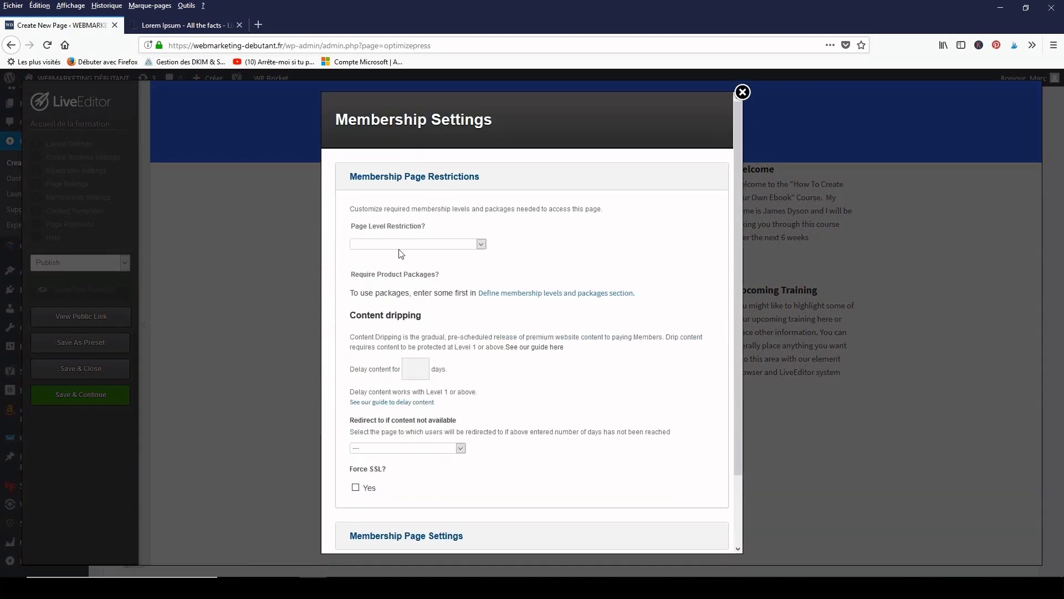
left_click(382, 245)
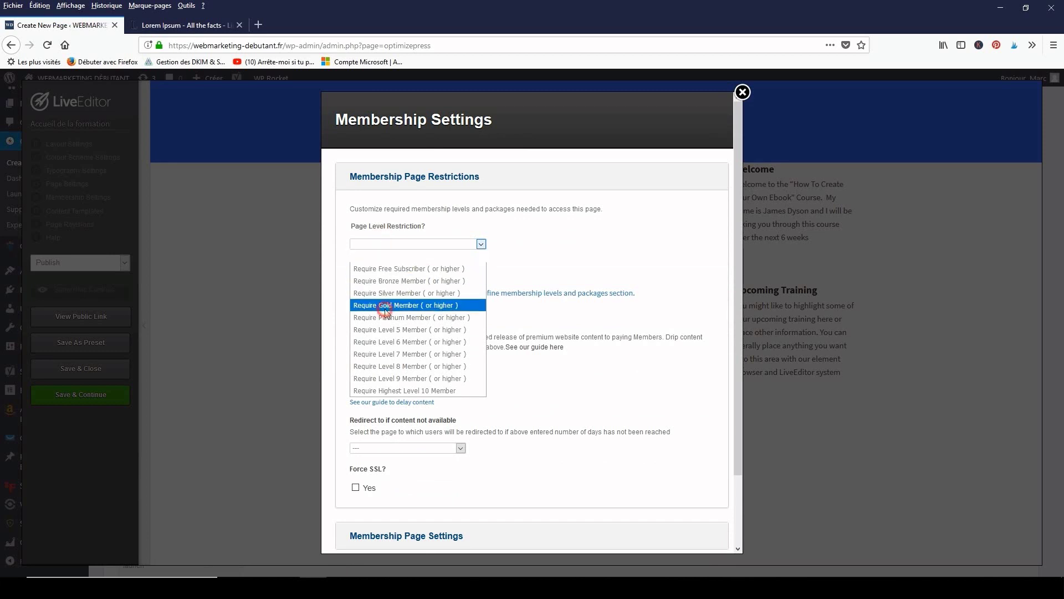
left_click(385, 307)
left_click(397, 245)
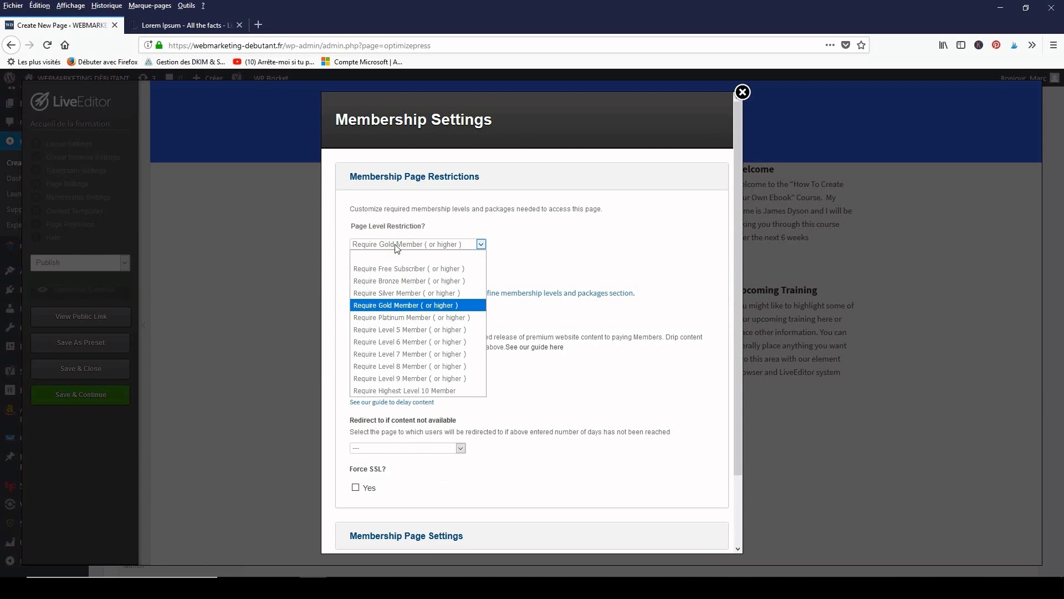
left_click(398, 305)
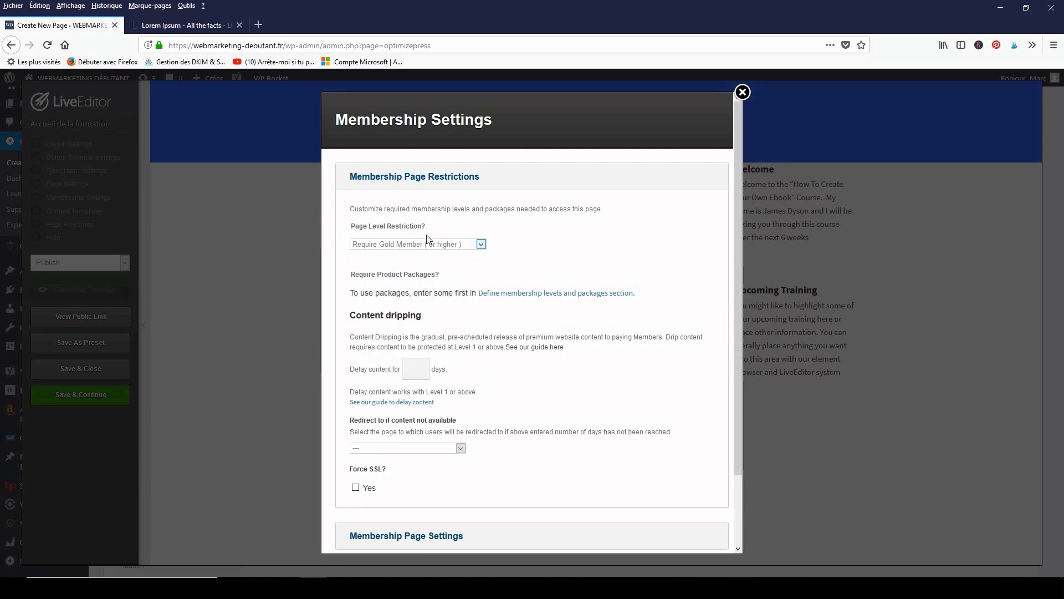
left_click(481, 243)
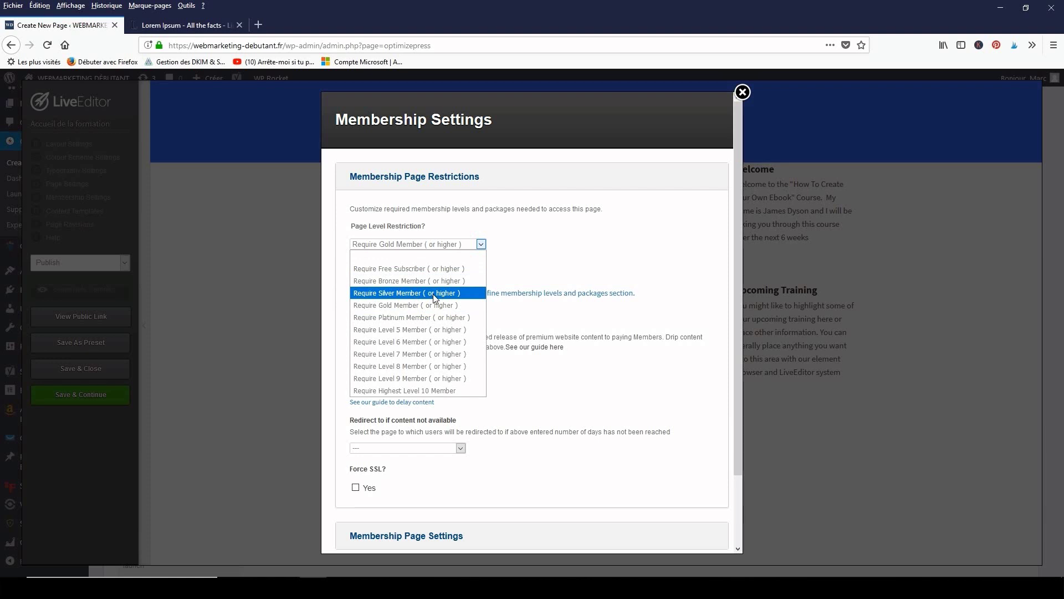
left_click(394, 310)
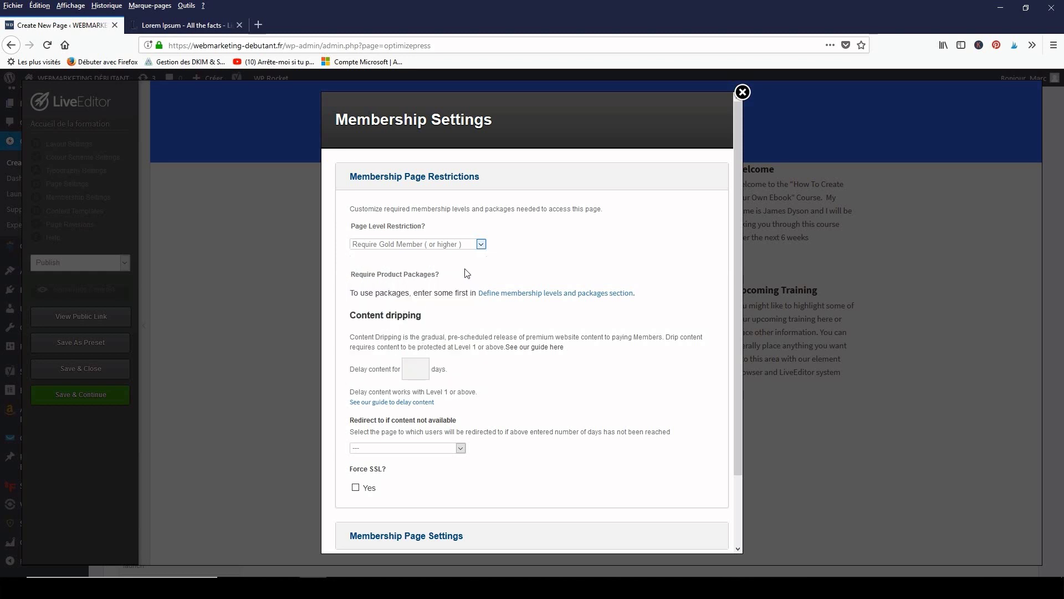
left_click(433, 249)
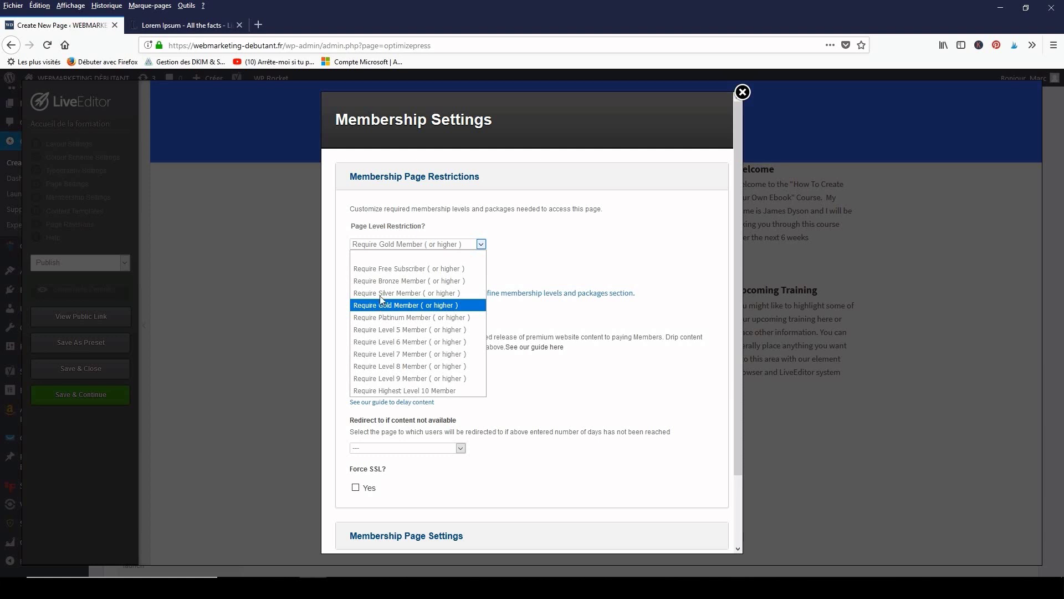
left_click(560, 244)
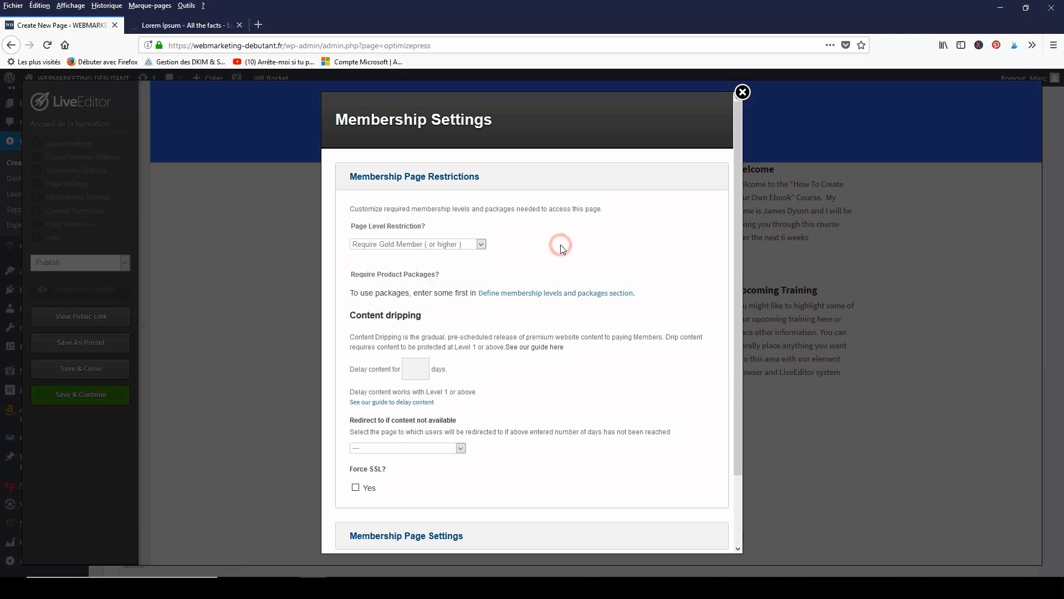
left_click(462, 279)
scroll(462, 278, "down", 2)
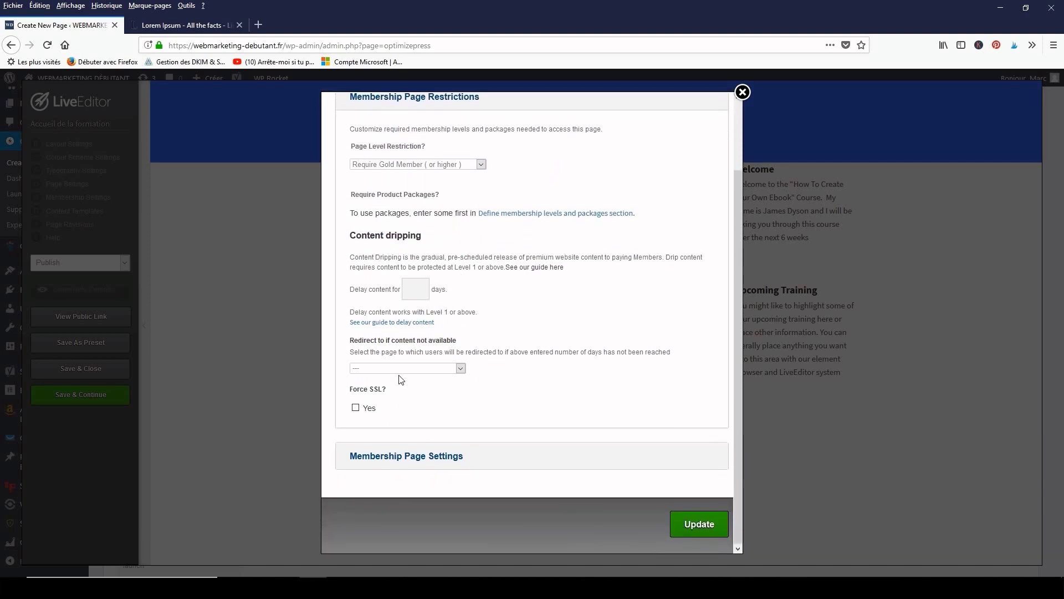
left_click(432, 460)
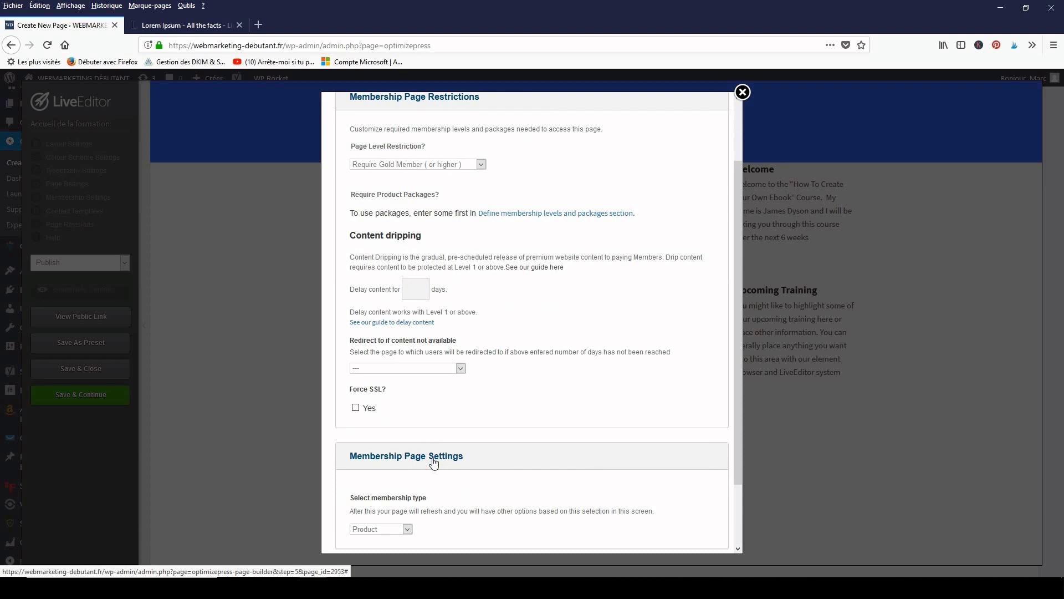
Keep Product as the membership type and update the membership settings
scroll(434, 463, "down", 2)
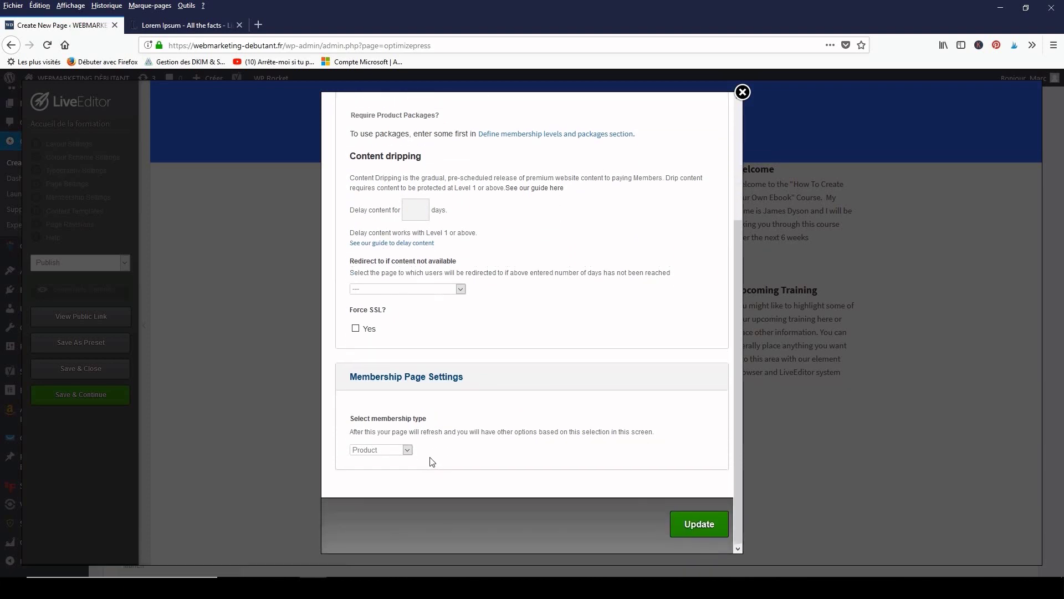
left_click(370, 451)
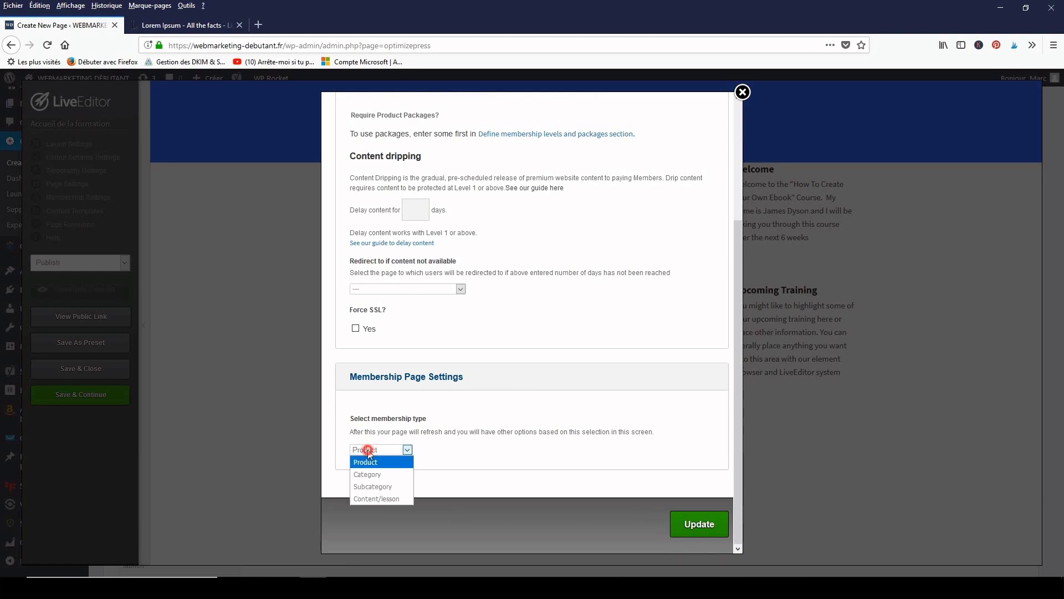
left_click(370, 451)
left_click(369, 450)
left_click(369, 463)
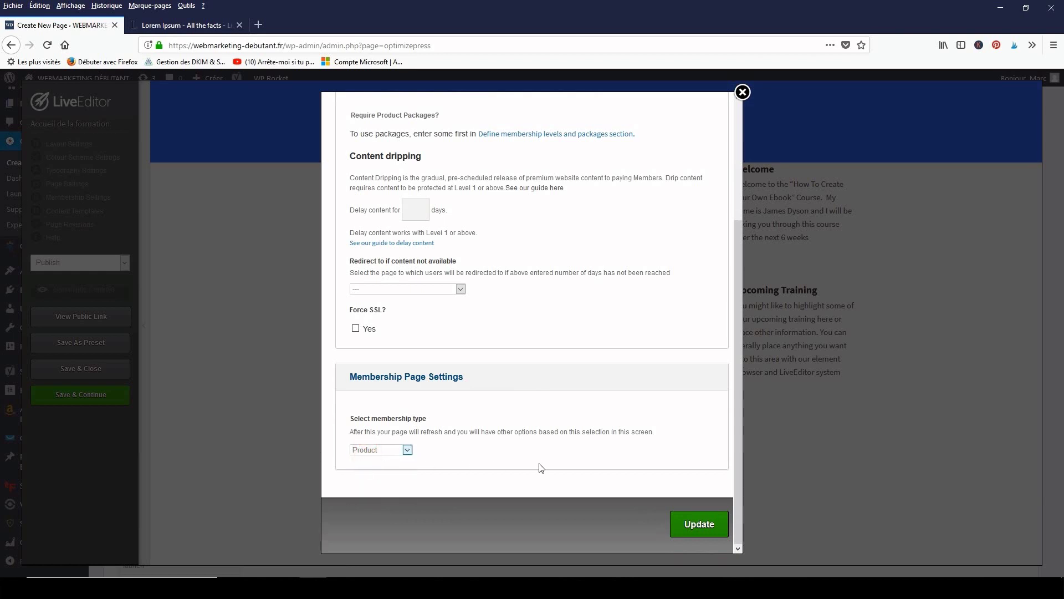
left_click(373, 450)
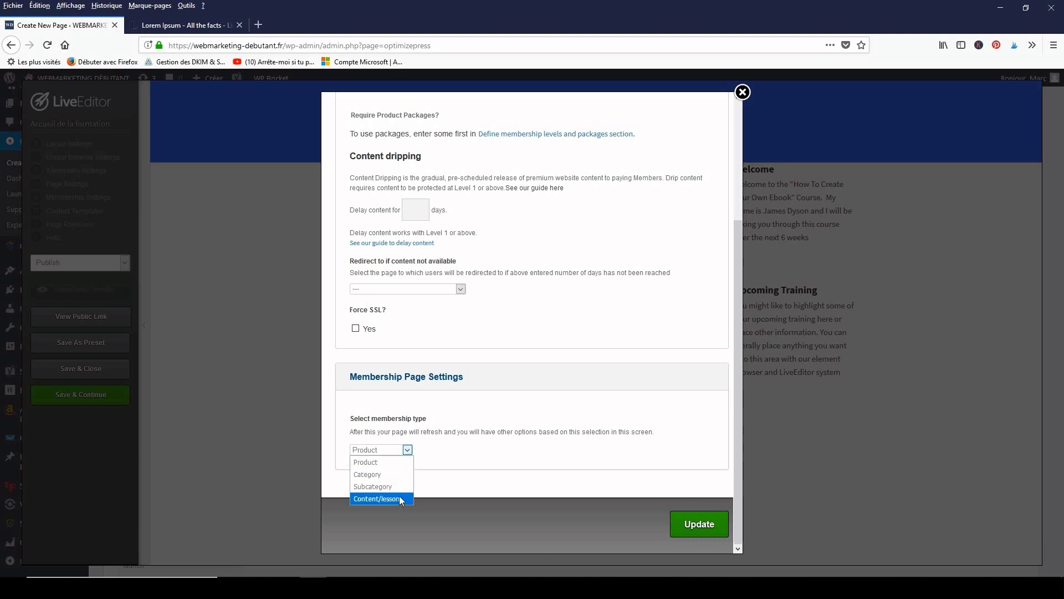
left_click(383, 462)
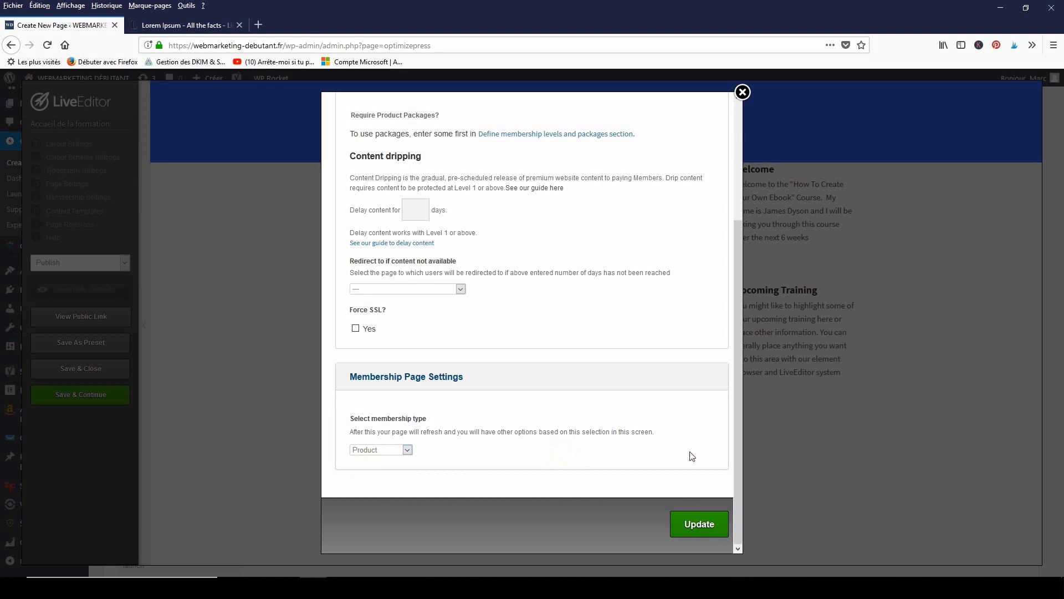
left_click(697, 532)
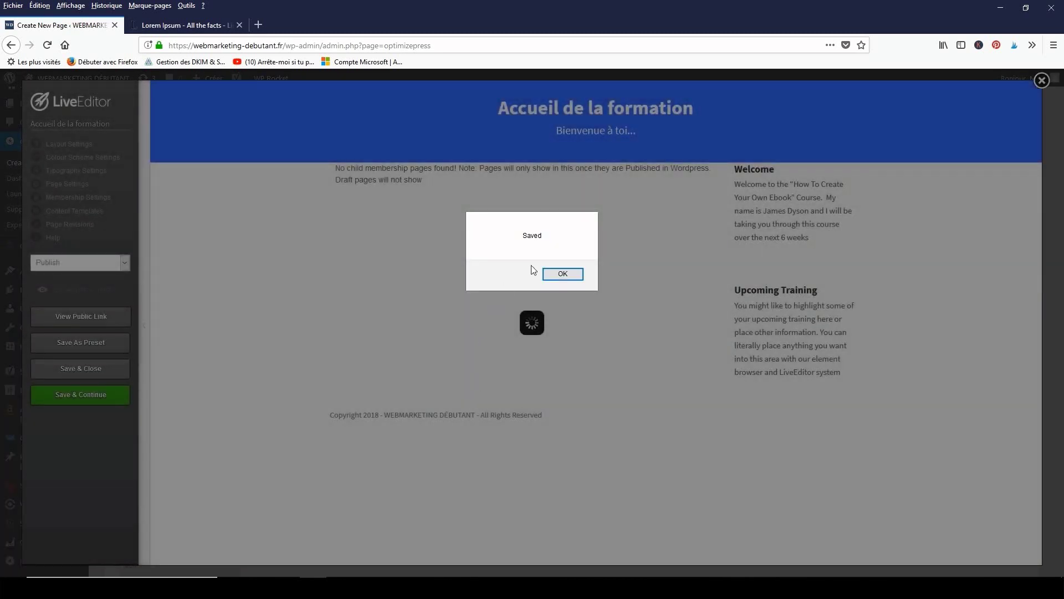
left_click(564, 274)
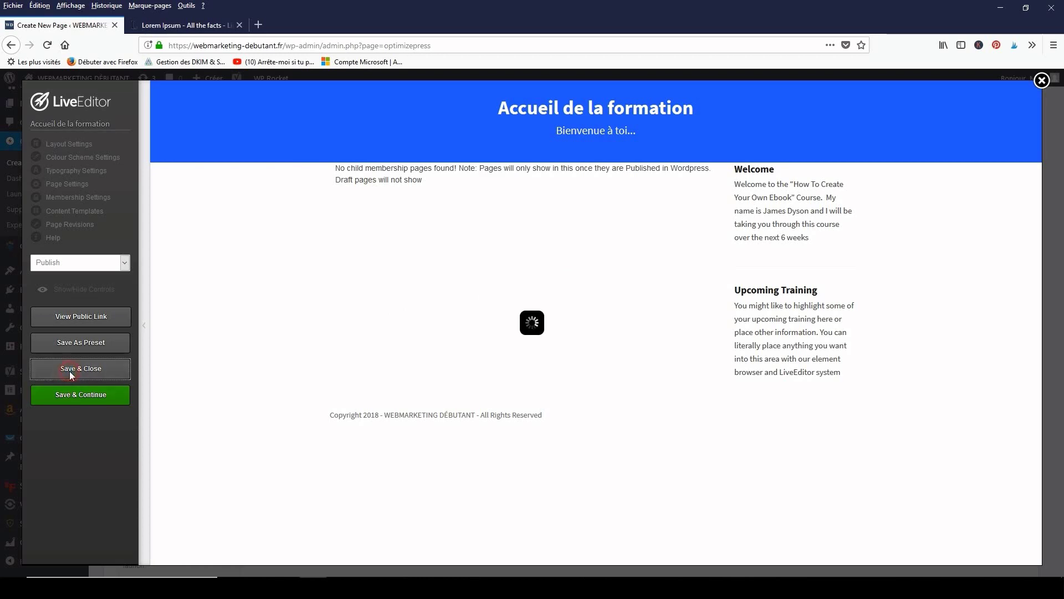
Save & Close the LiveEditor and go to the WordPress Pages area
left_click(69, 370)
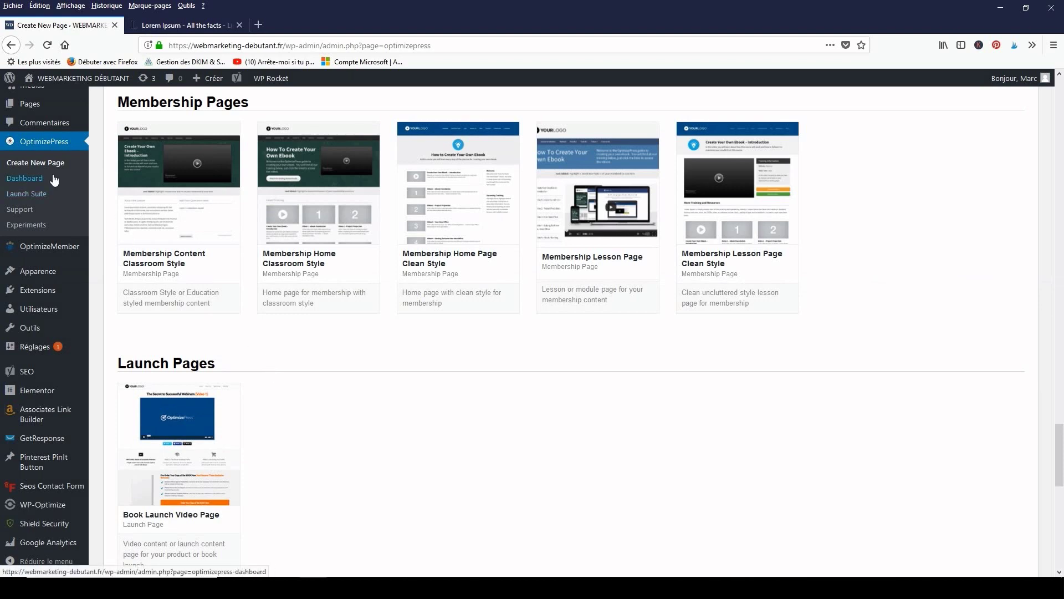
scroll(44, 169, "up", 7)
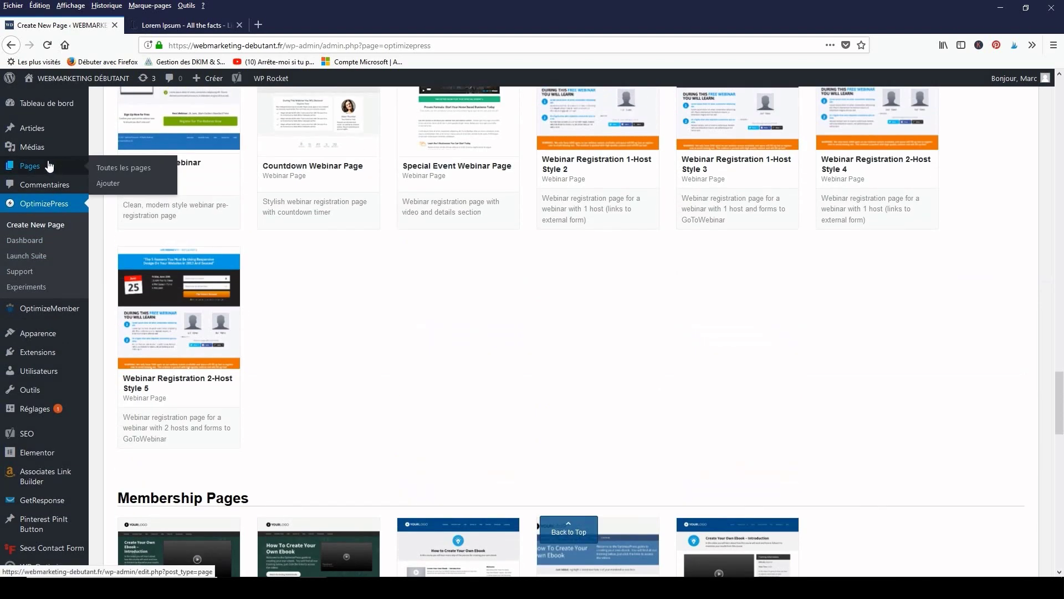
left_click(37, 167)
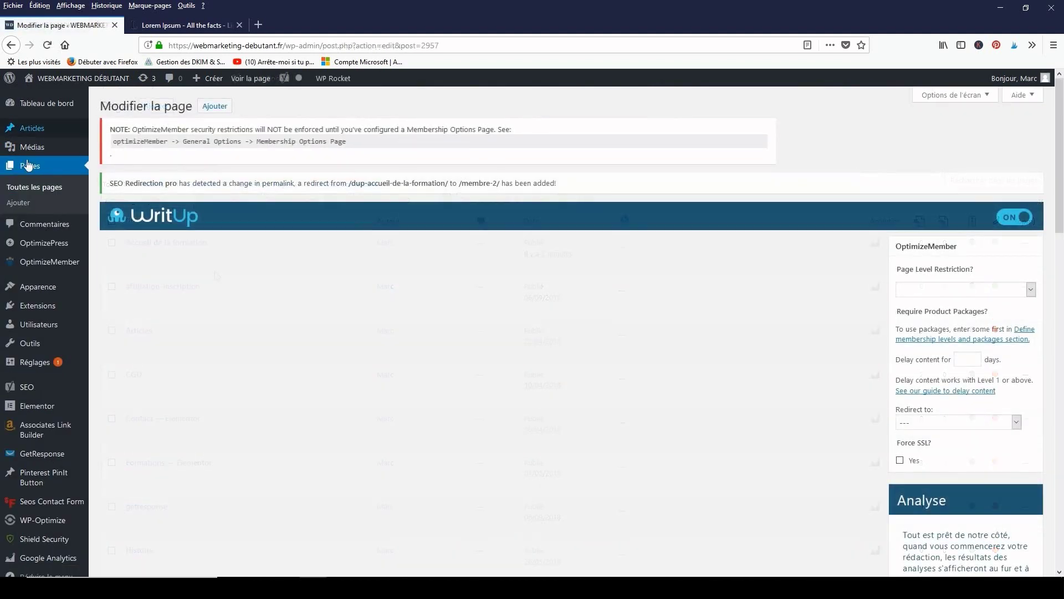
mouse_move(63, 276)
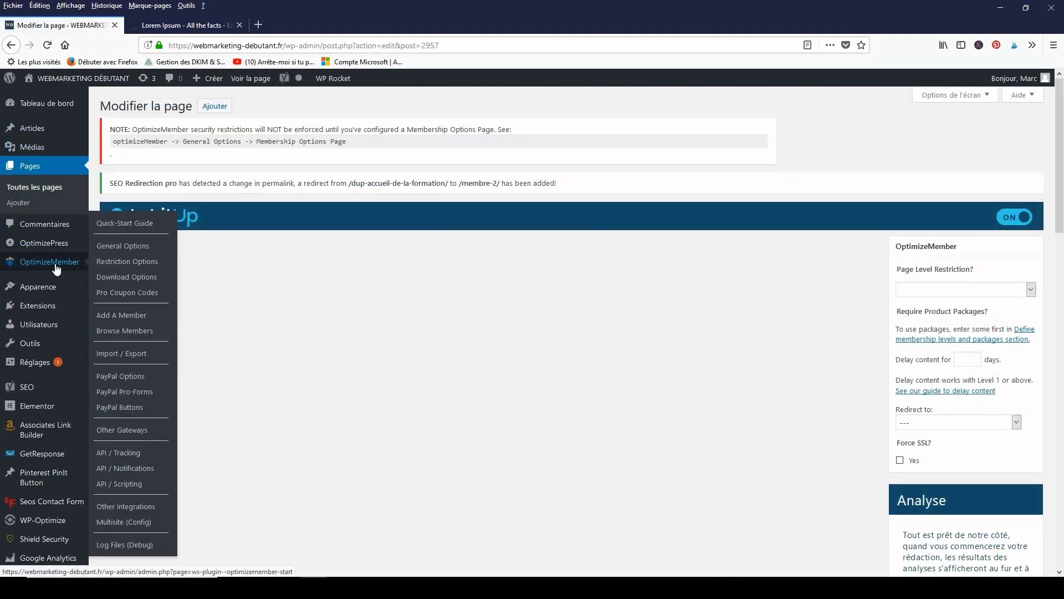
Create a new OptimizePress page from the Membership Lesson Page Clean Style template
mouse_move(49, 250)
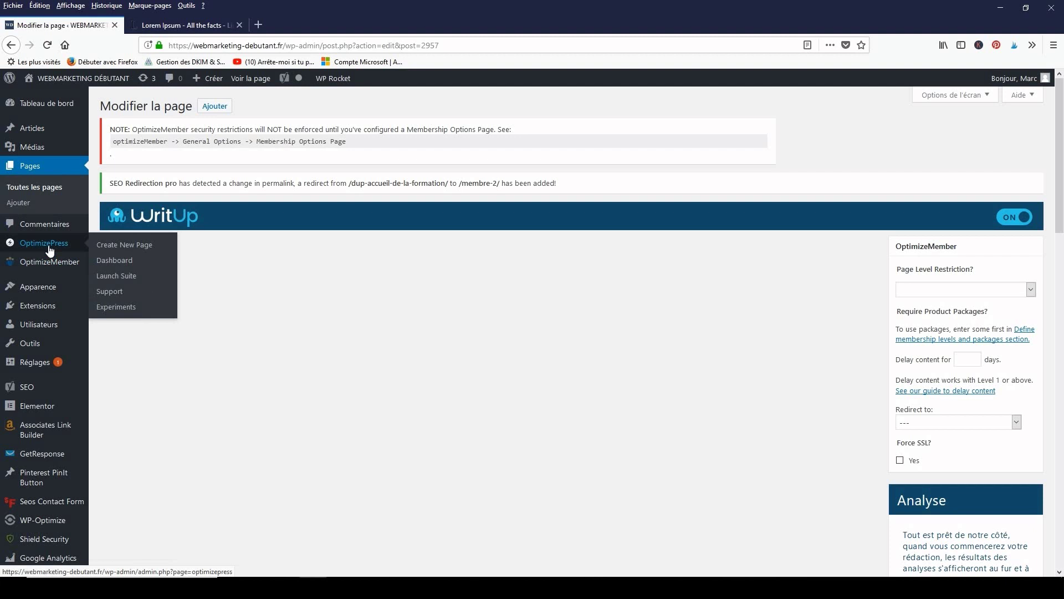
left_click(111, 251)
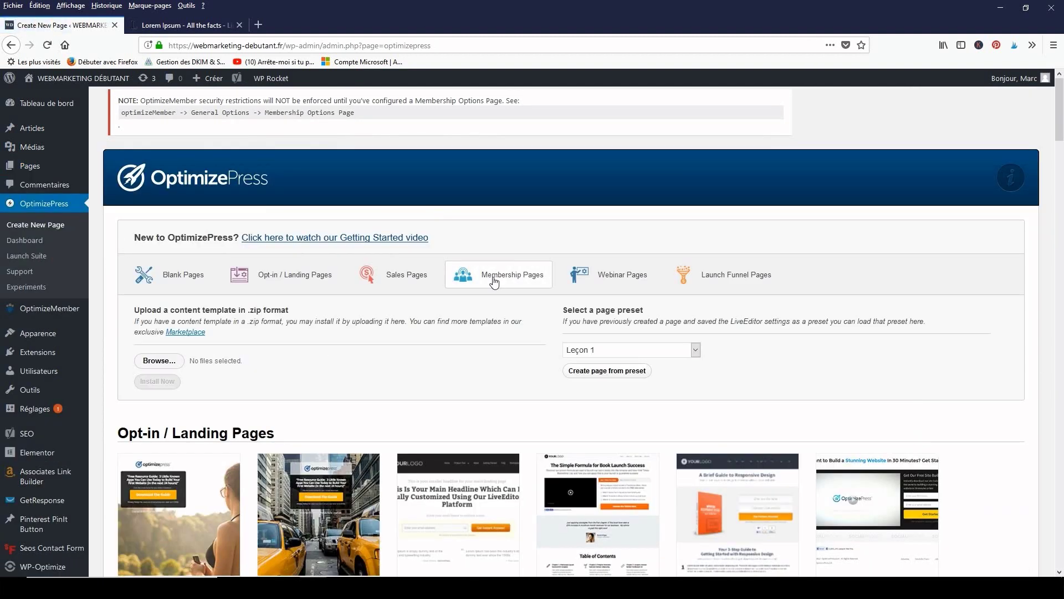
left_click(494, 281)
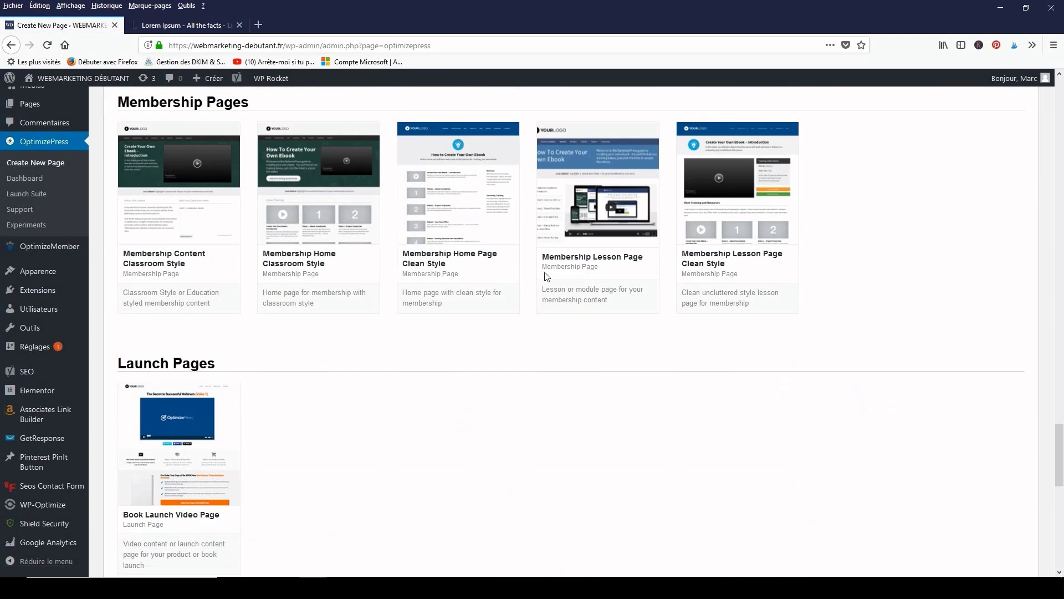
mouse_move(735, 175)
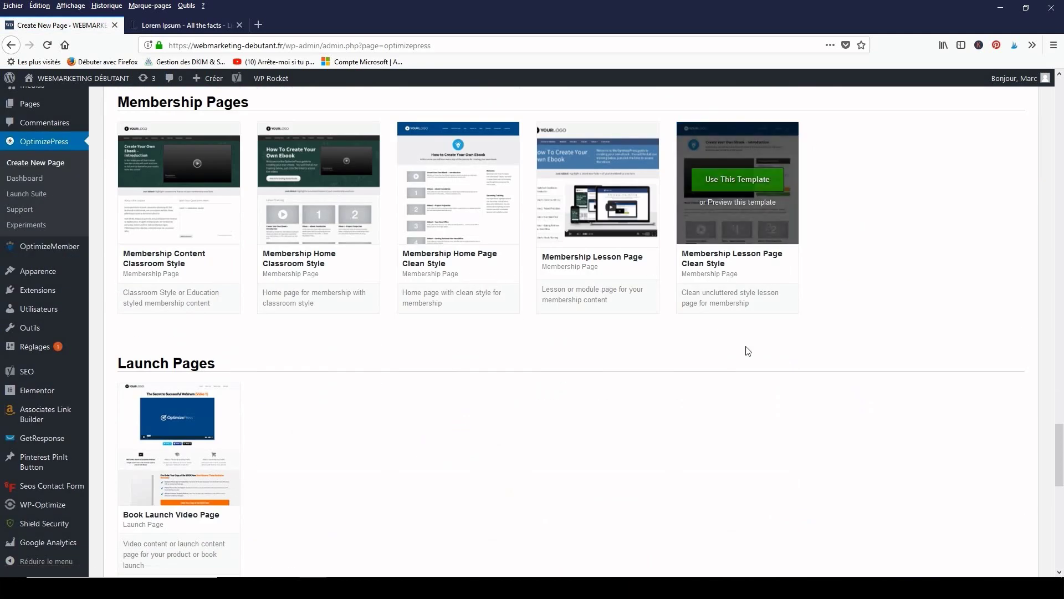
left_click(732, 179)
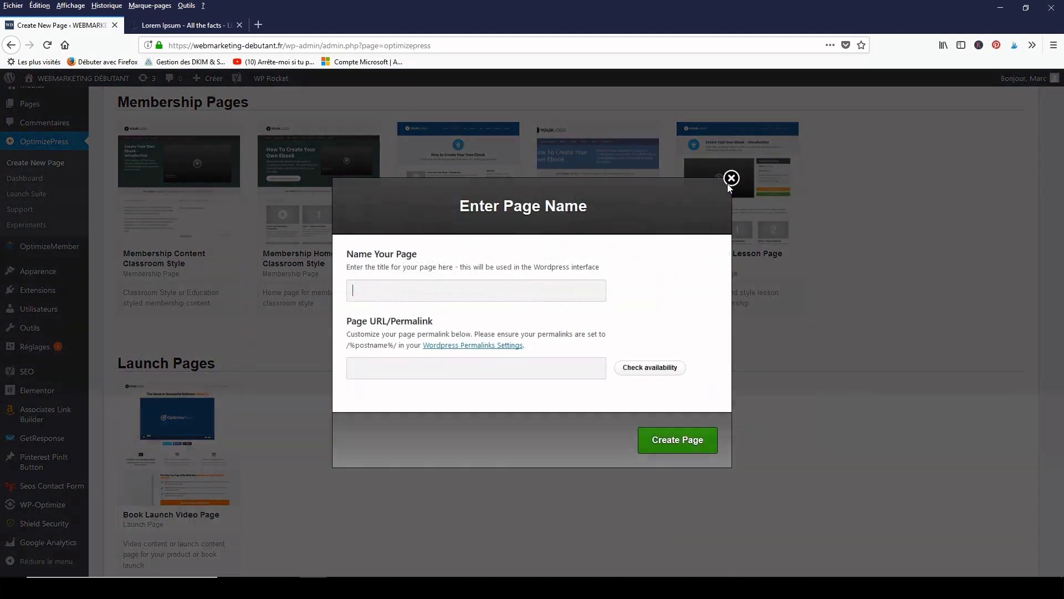
Name the page '1 - Introduction', trim the permalink to 'introduction', and create it
left_click(390, 292)
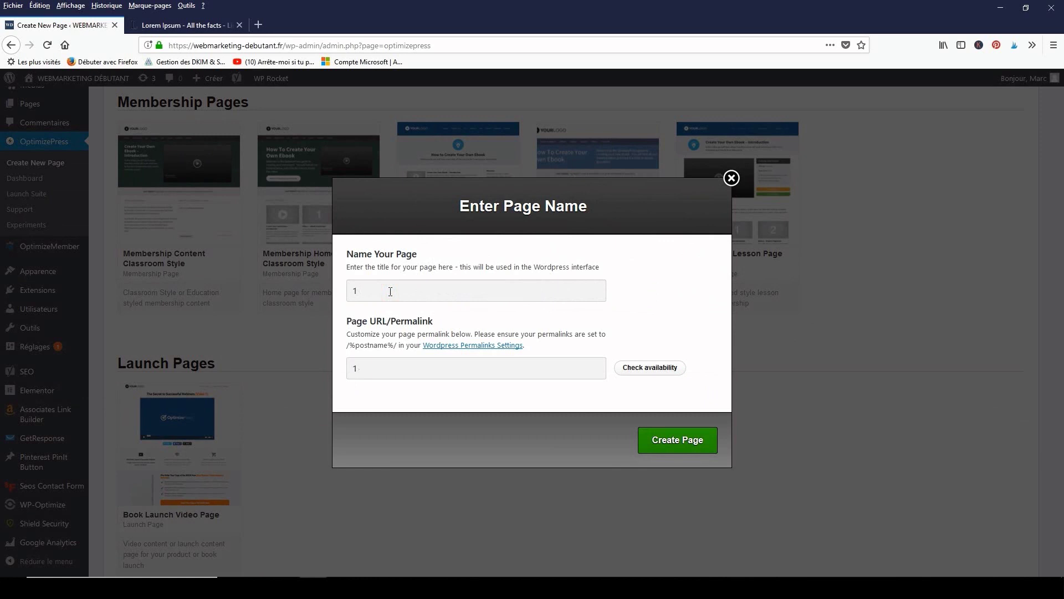
type("1 - Introduction")
left_click_drag(359, 373, 353, 369)
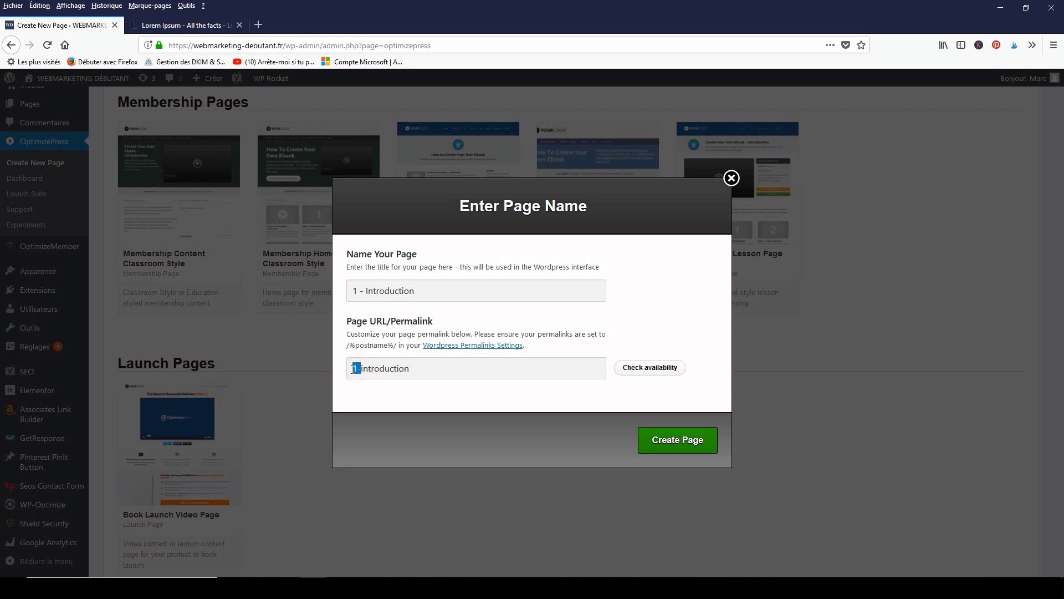
key("BackSpace")
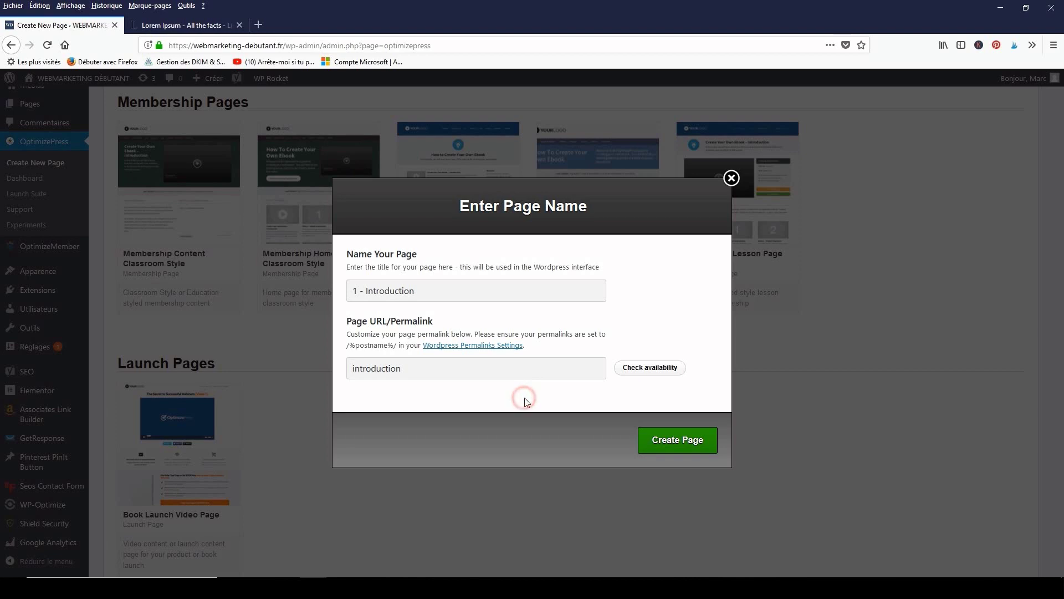
left_click(704, 445)
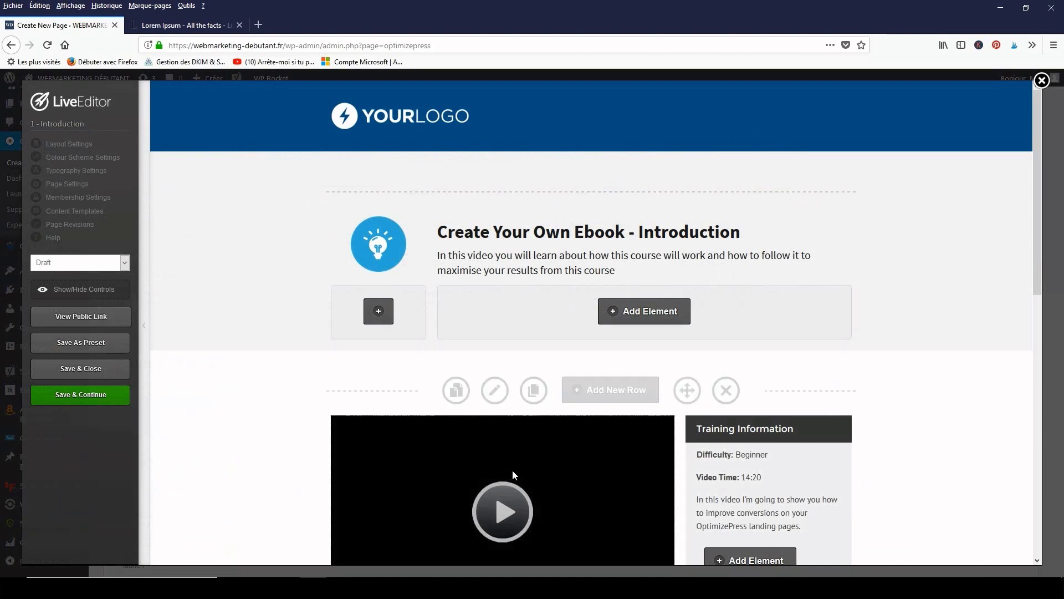
Save the 1 - Introduction page as a draft and return to the Pages list
mouse_move(847, 186)
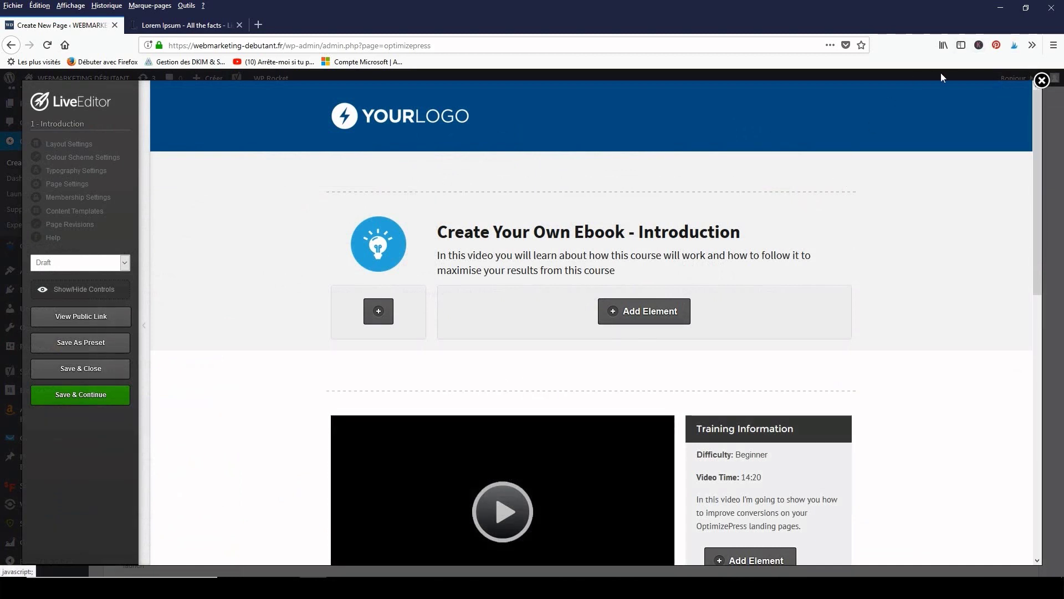
left_click(1042, 81)
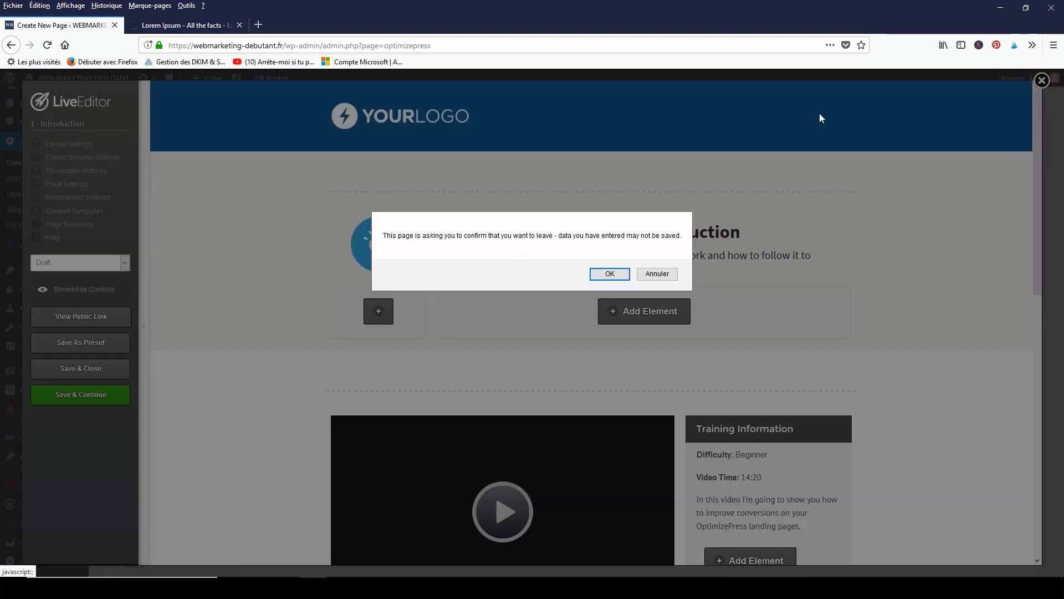
left_click(613, 280)
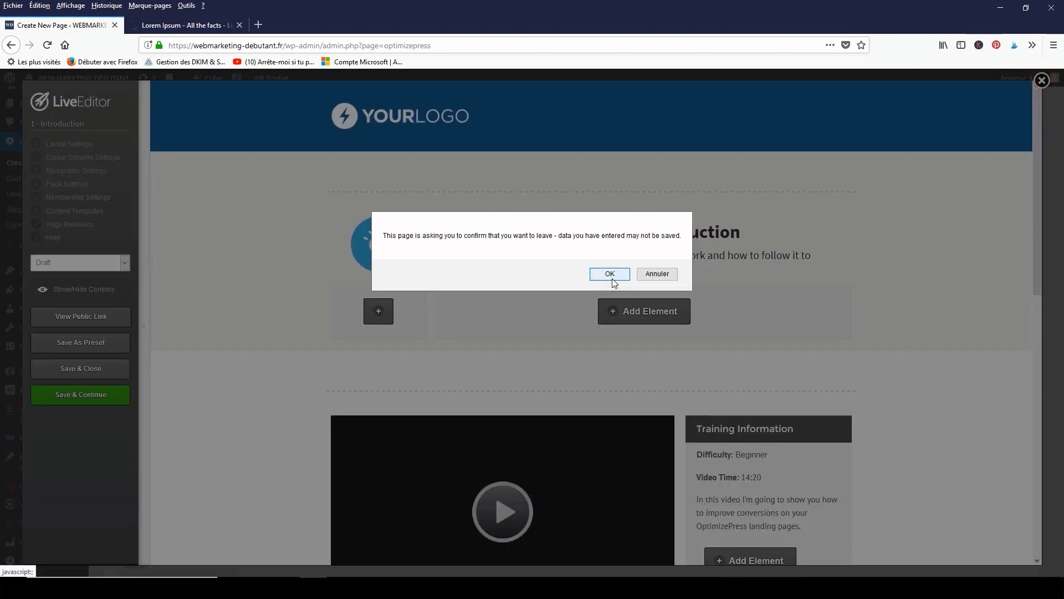
left_click(657, 274)
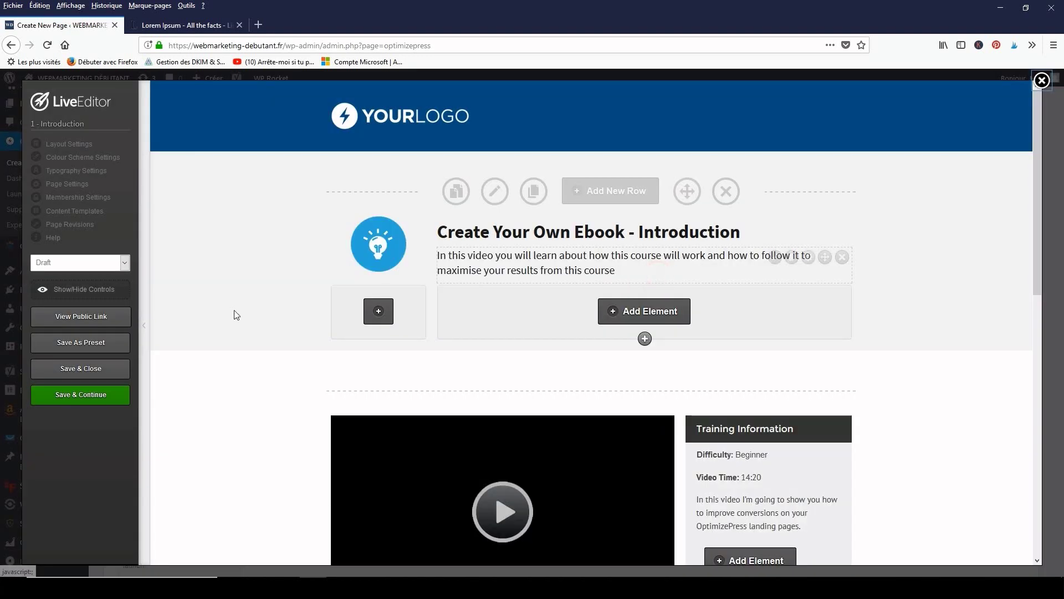
left_click(90, 401)
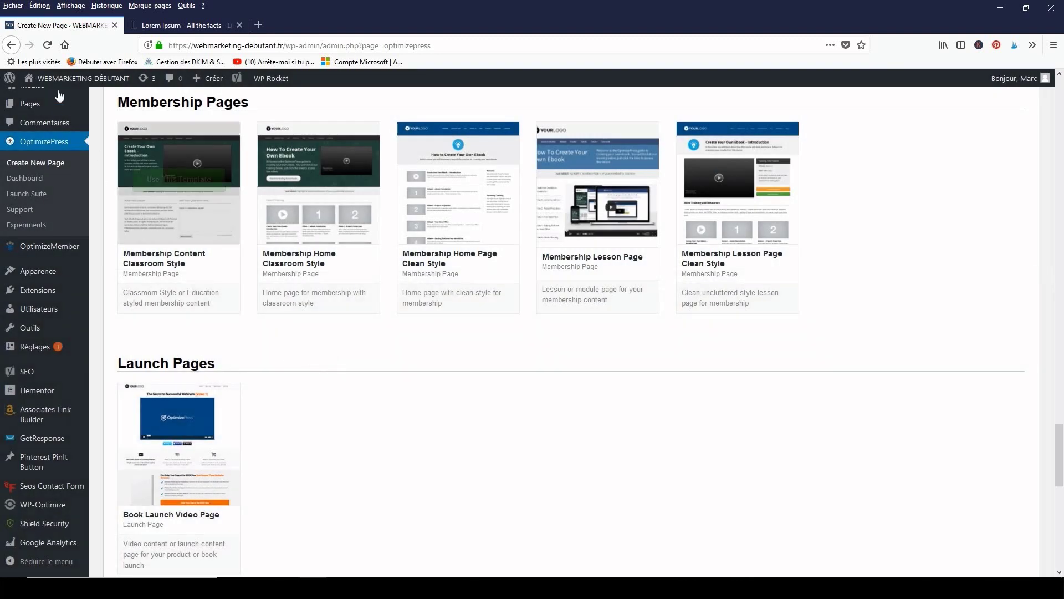
left_click(45, 107)
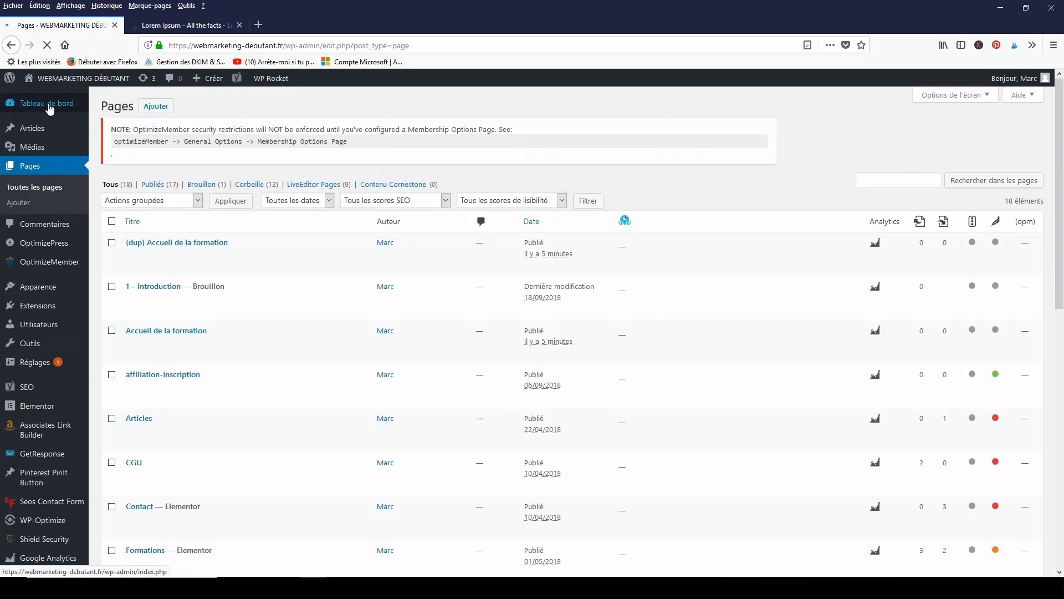
Give 1 – Introduction the parent page Accueil de la formation and save the draft
mouse_move(211, 297)
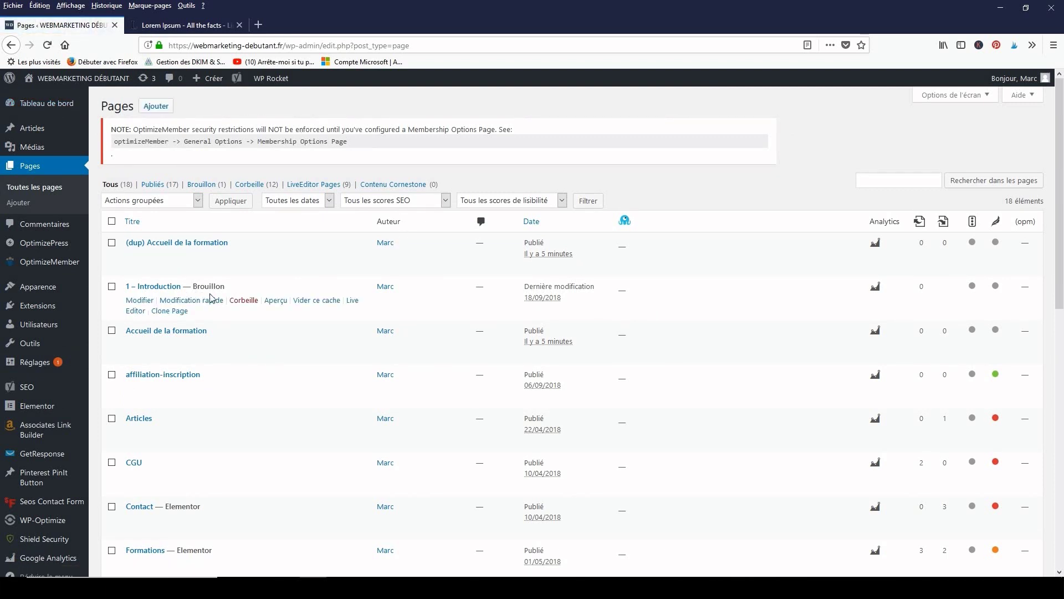
left_click(138, 303)
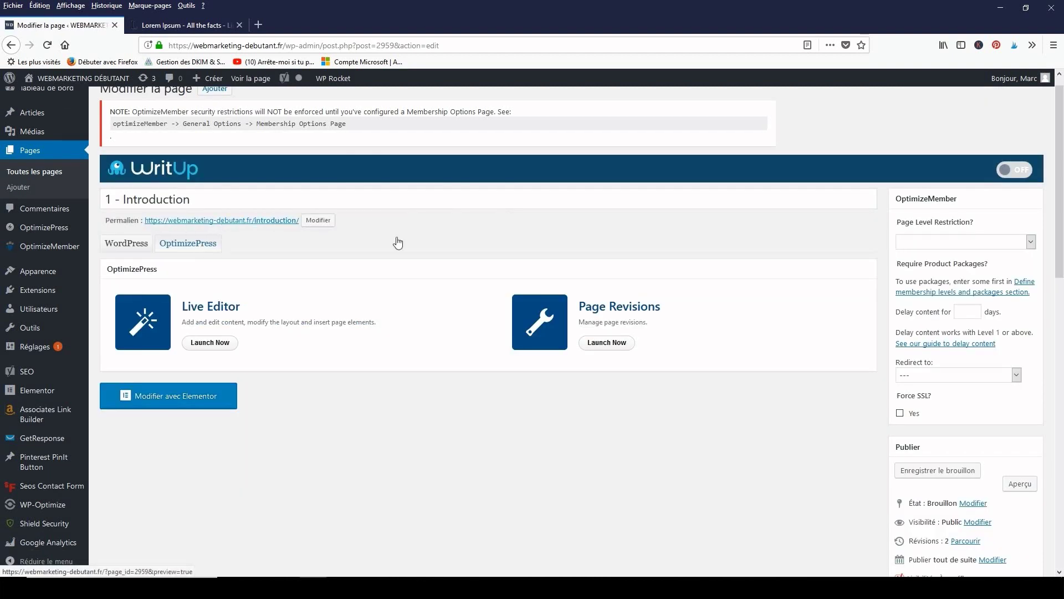
scroll(820, 418, "down", 4)
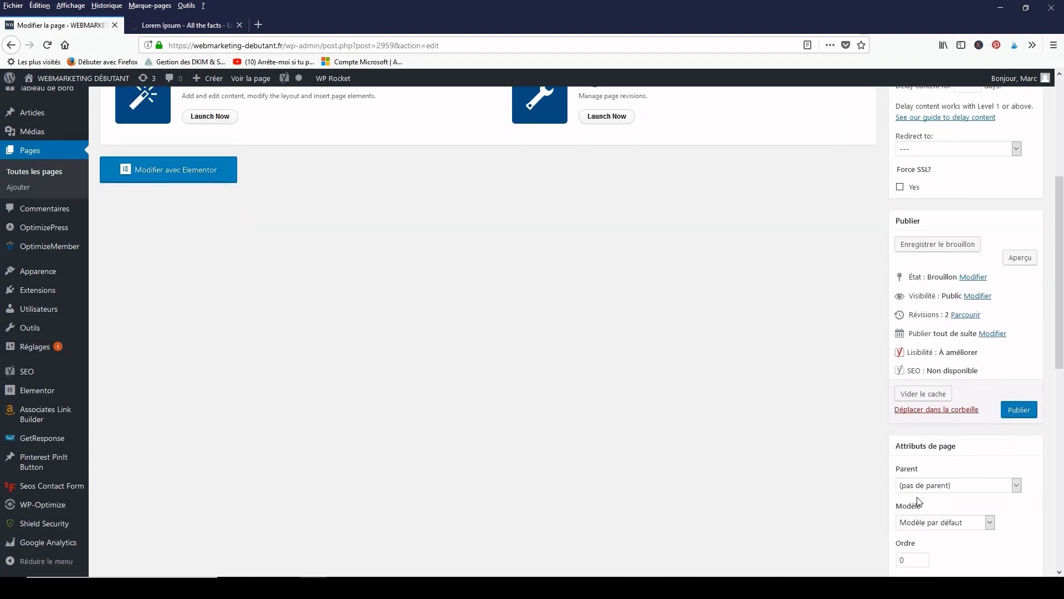
left_click(918, 488)
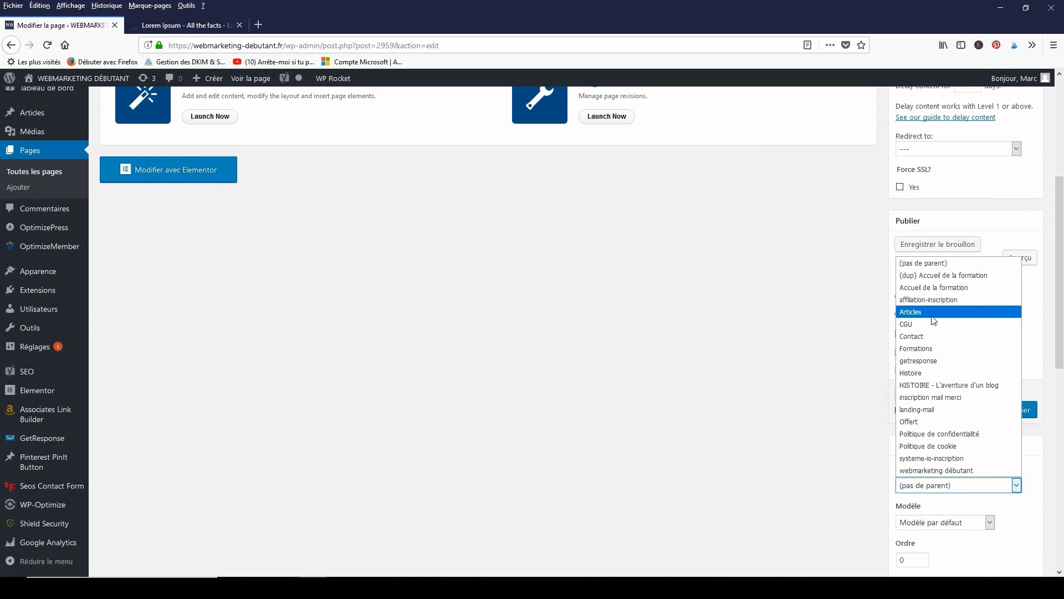
key("Escape")
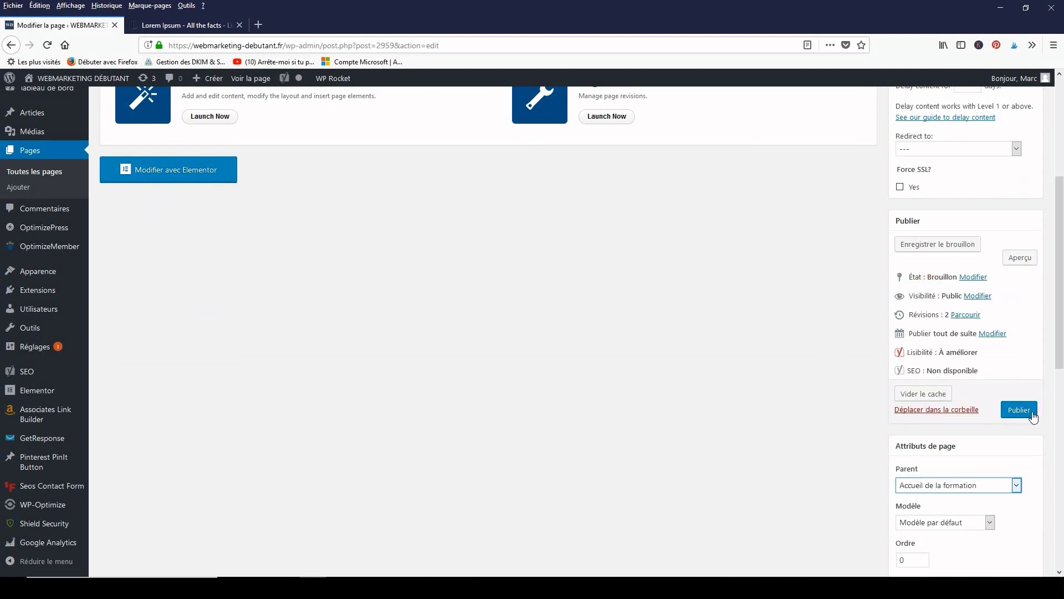
left_click(943, 244)
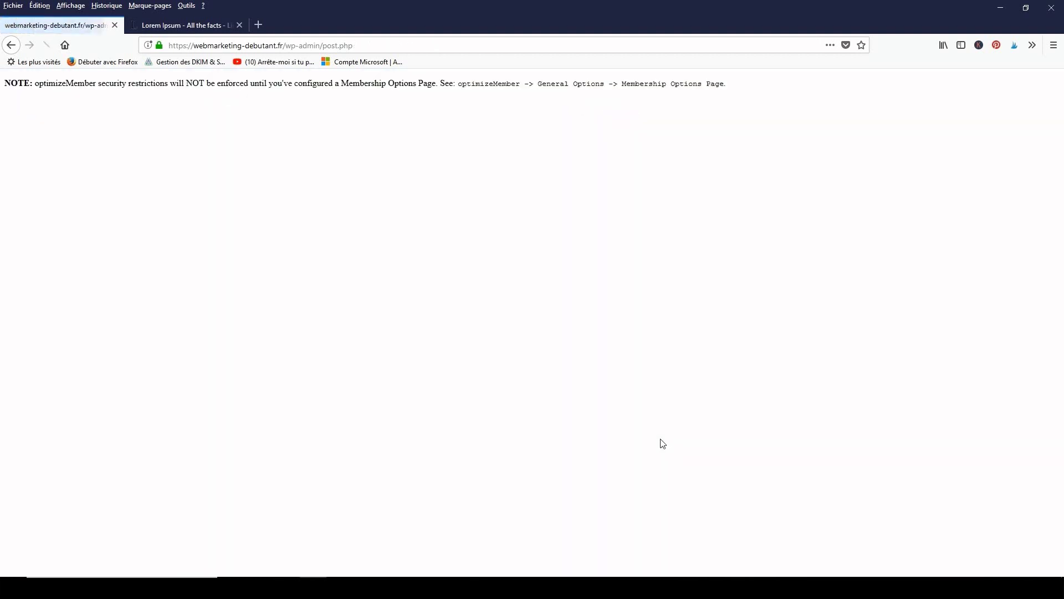
Go back to the 1 - Introduction edit screen and launch it in the LiveEditor
left_click(10, 45)
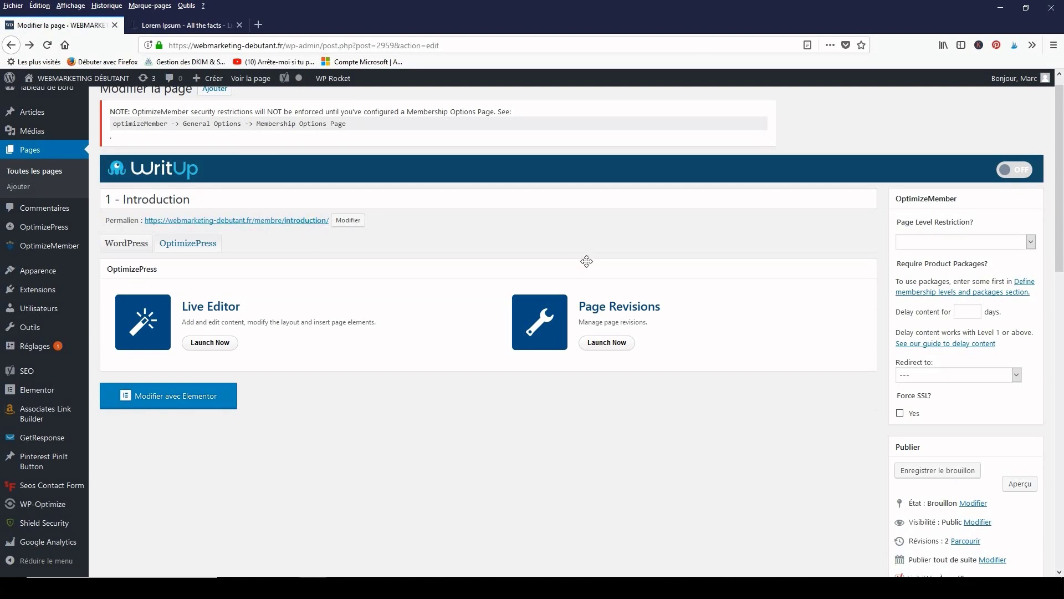
left_click(222, 342)
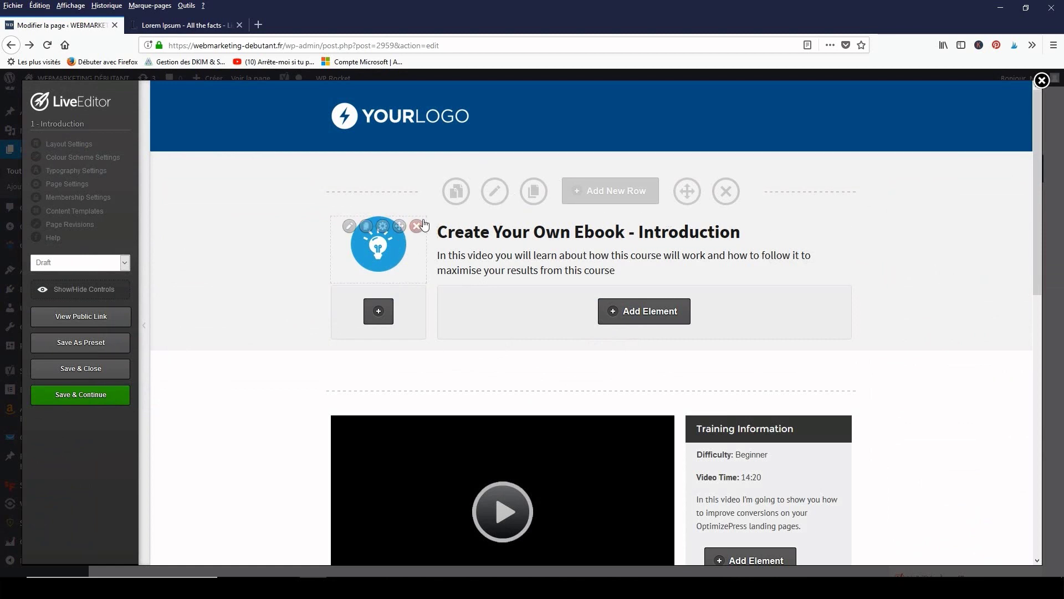
Delete the lightbulb image beside the lesson heading
left_click(417, 227)
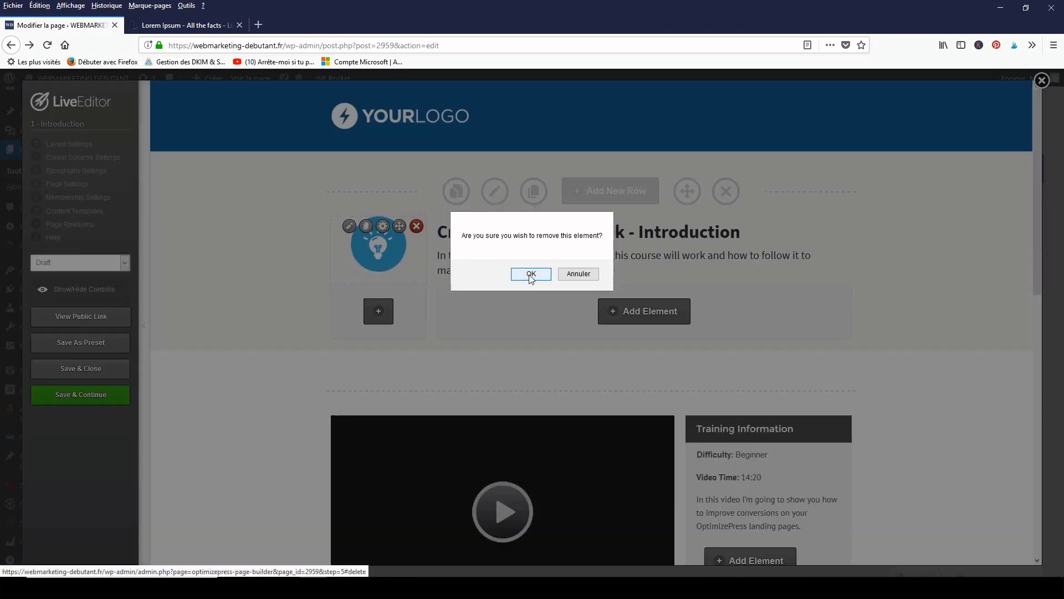
left_click(530, 274)
left_click(541, 114)
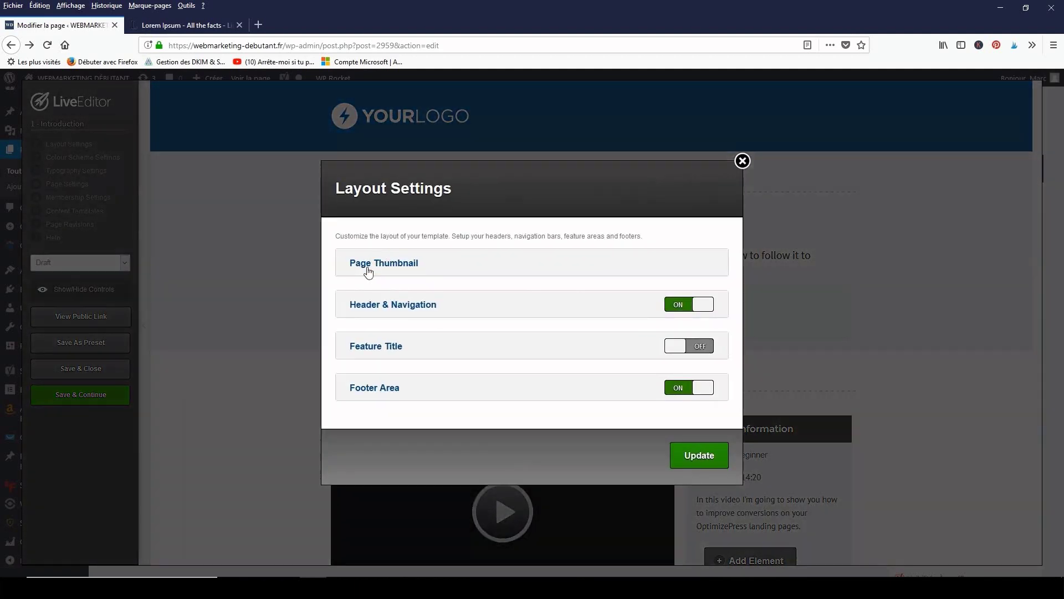
Turn Header & Navigation off in the page's Layout Settings
left_click(684, 312)
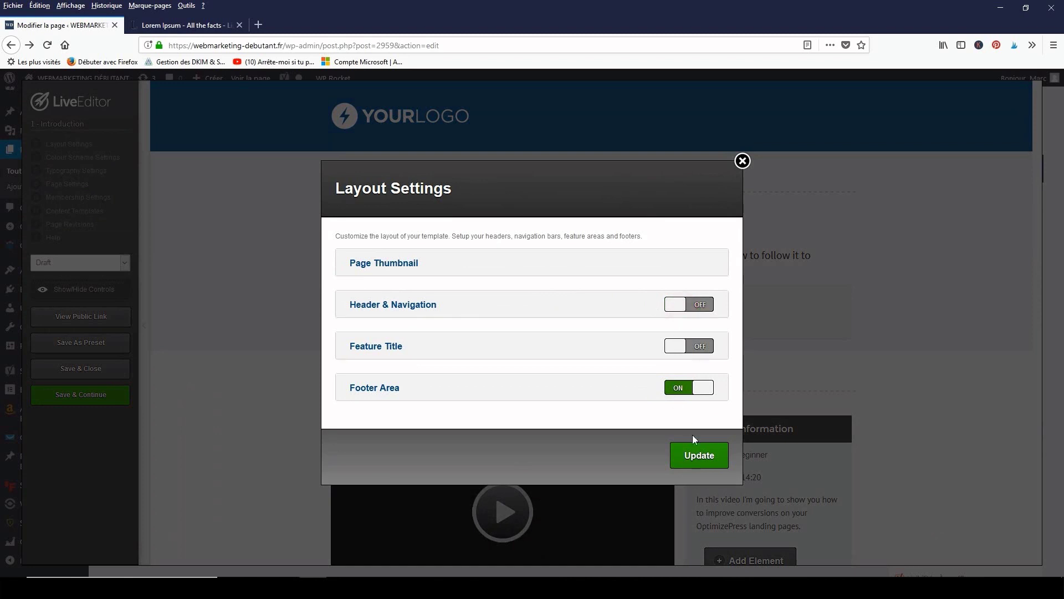
left_click(696, 453)
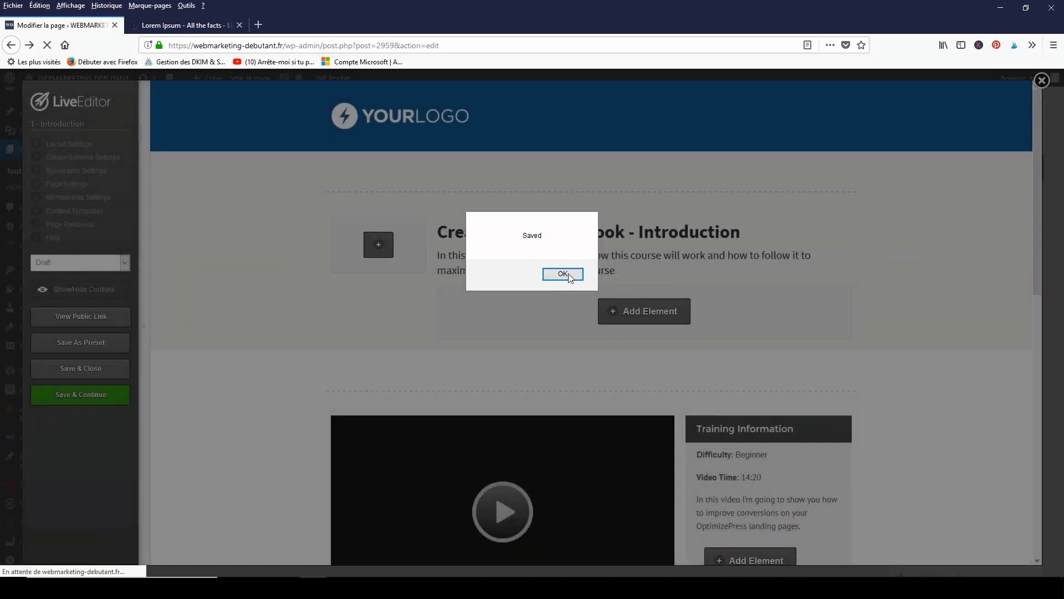
left_click(563, 273)
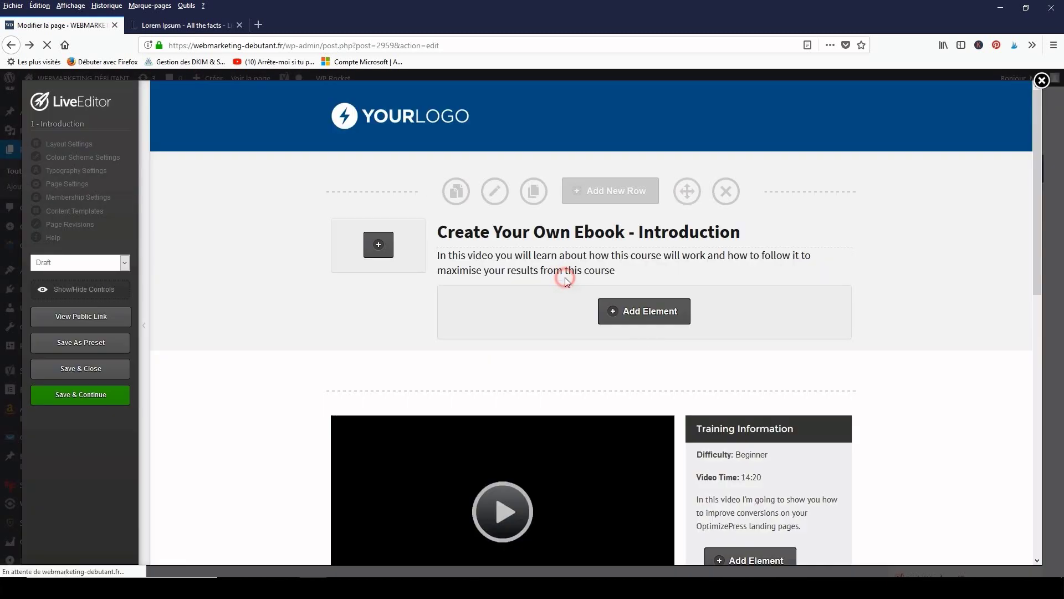
left_click(775, 227)
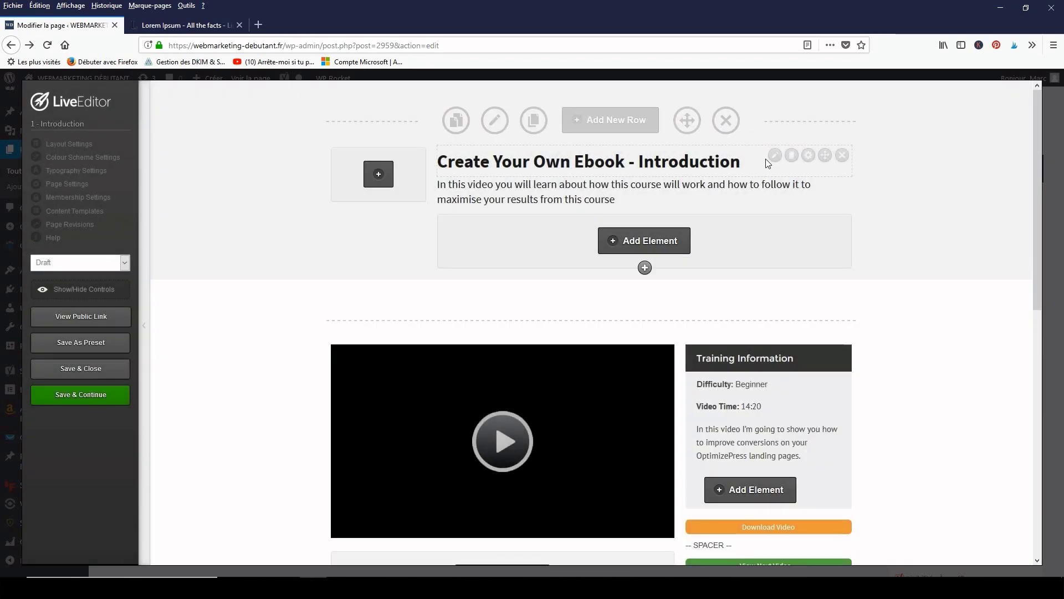
Replace 'Create Your Own Ebook' with '1' in the headline and make its text white
left_click(774, 157)
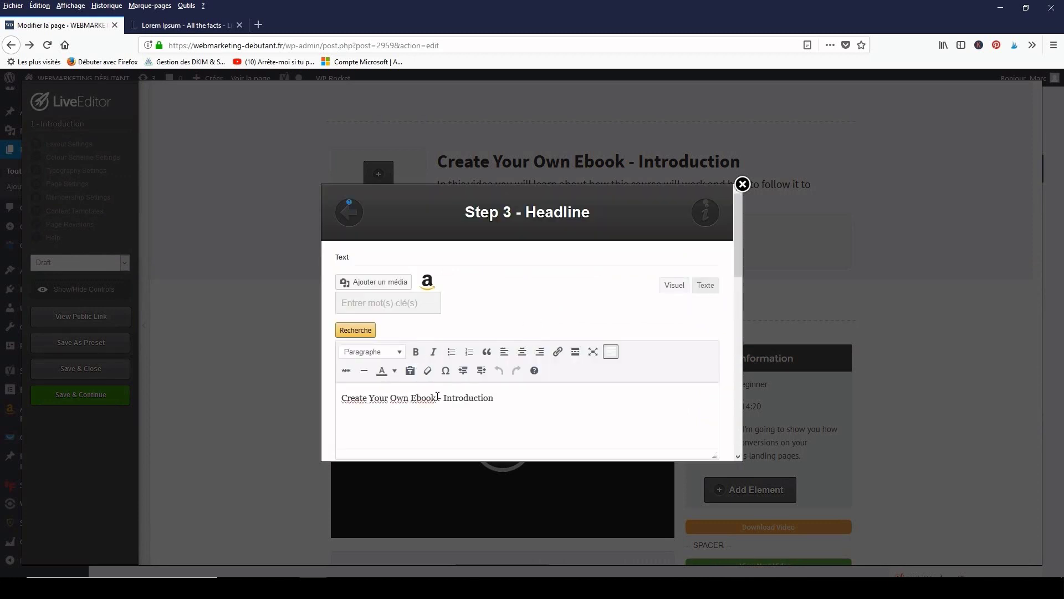
left_click_drag(438, 397, 298, 395)
type("1")
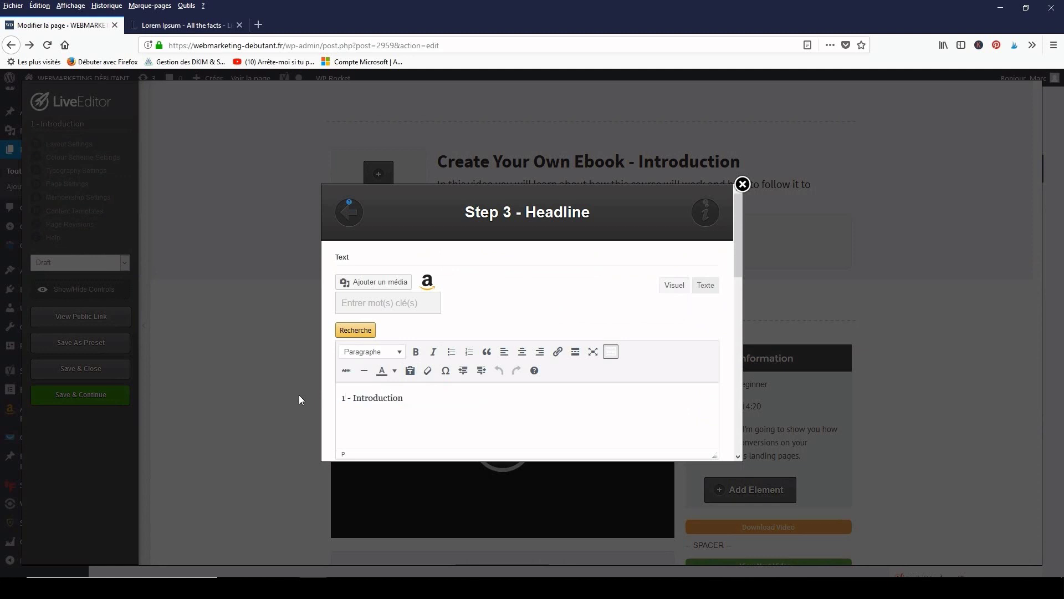
scroll(672, 368, "down", 2)
scroll(666, 374, "down", 6)
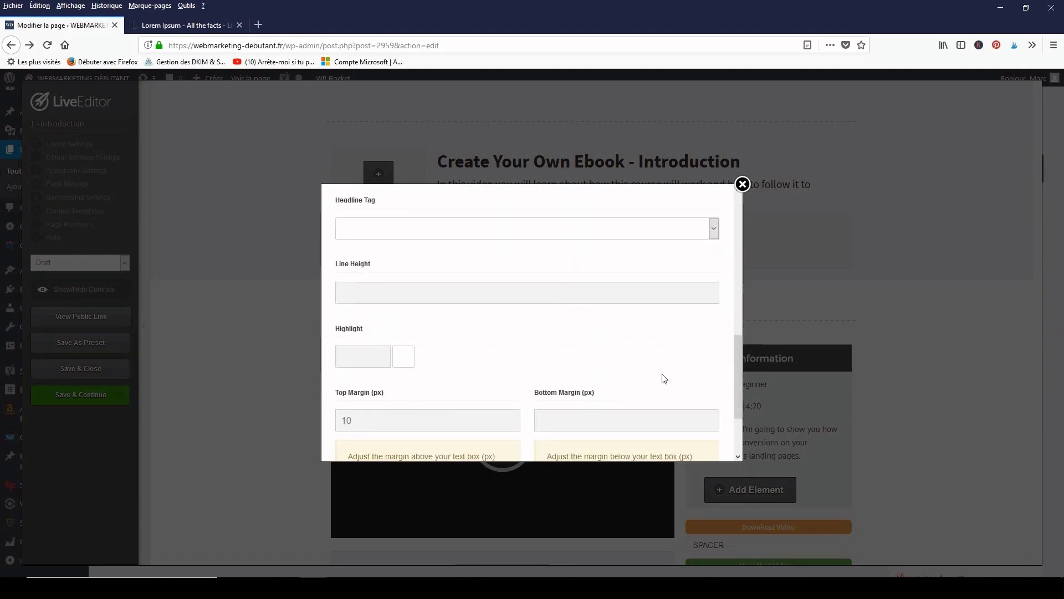
scroll(660, 373, "up", 4)
left_click(591, 296)
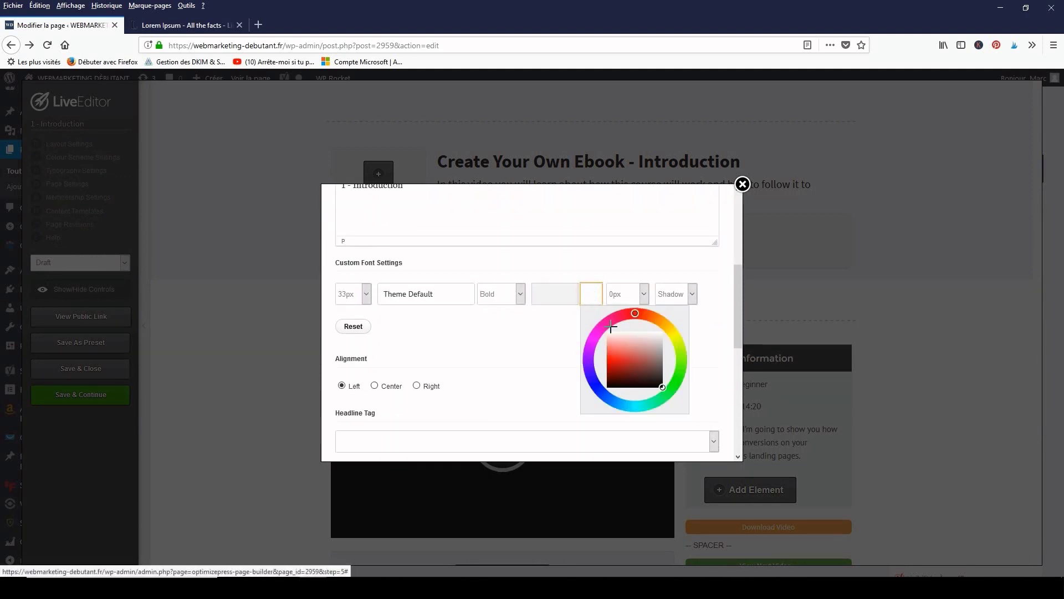
left_click(545, 317)
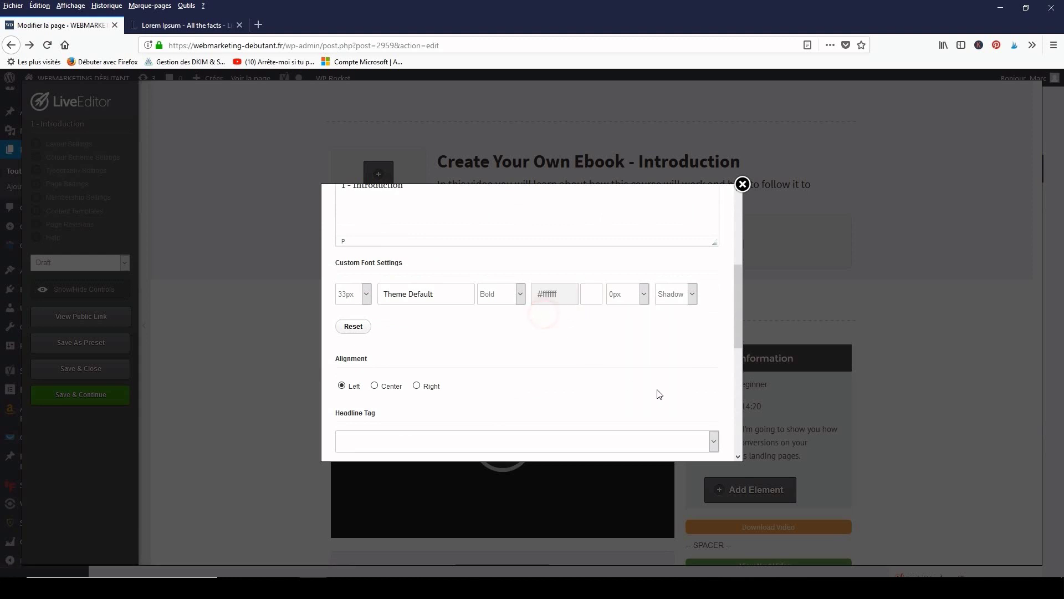
scroll(658, 394, "down", 10)
left_click(696, 433)
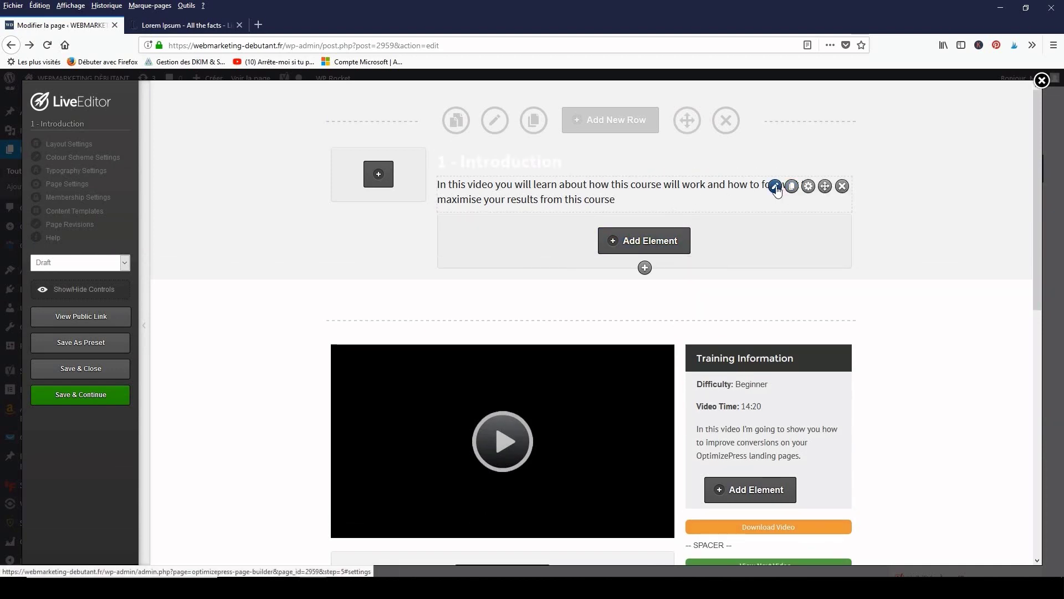
Replace the intro text with 'Petite présentation.' in white (#ffffff) and insert the headline
left_click(776, 186)
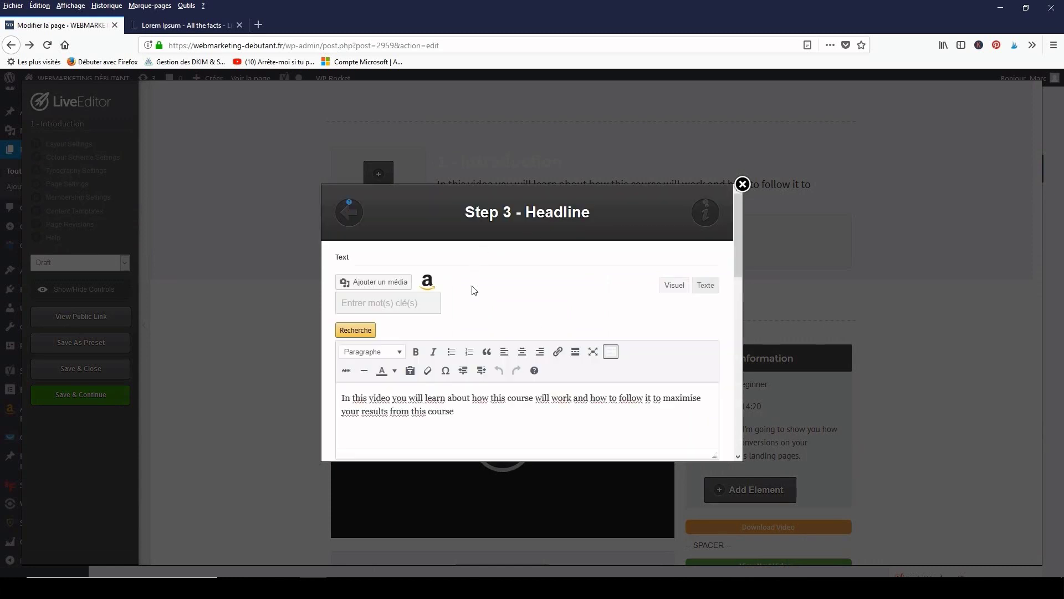
left_click_drag(475, 413, 314, 391)
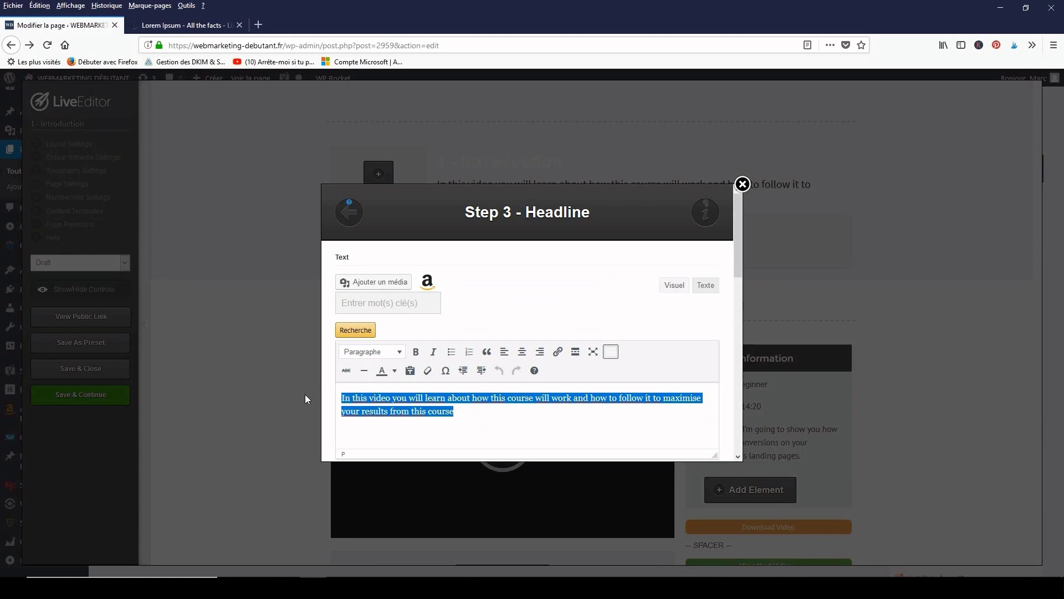
type("P")
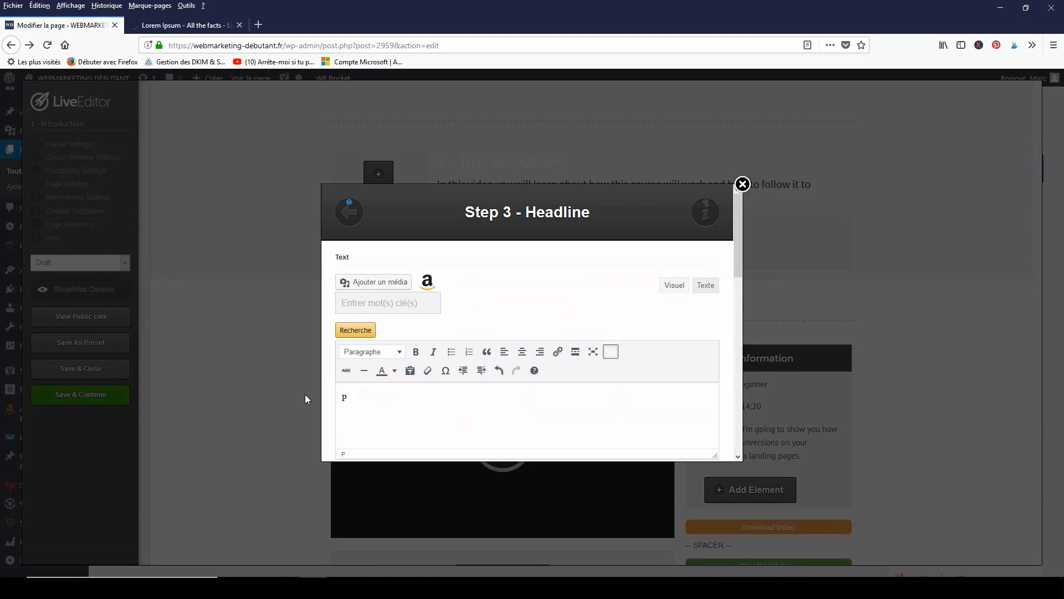
type("etite présentation")
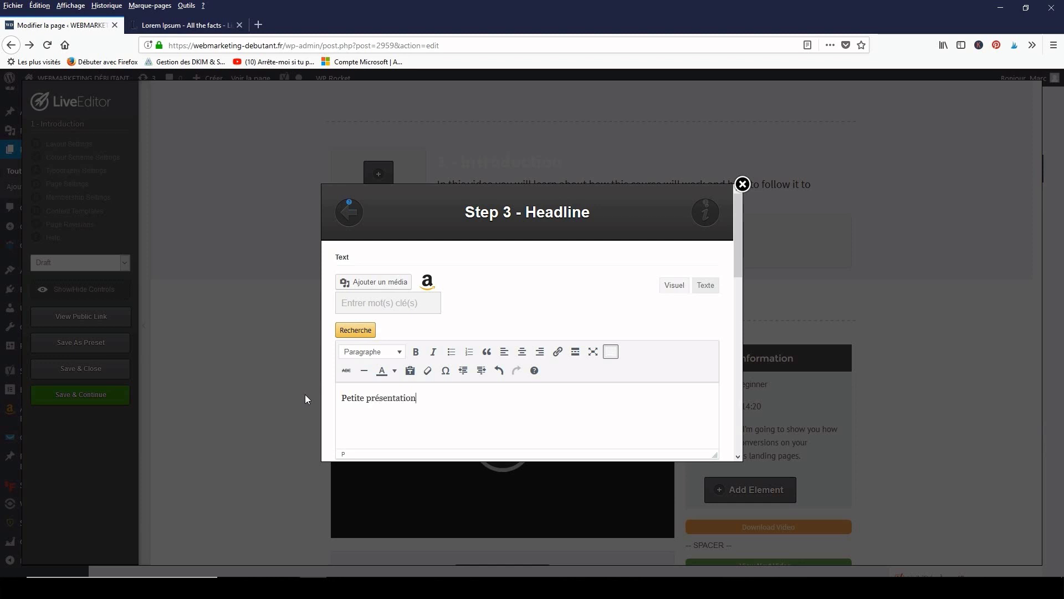
type(".")
scroll(650, 397, "down", 5)
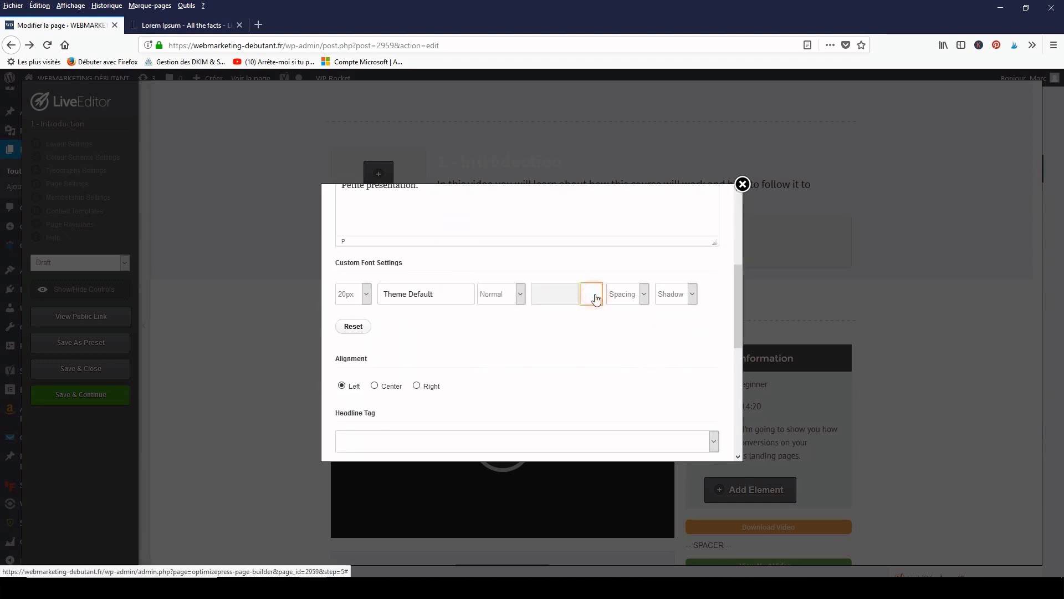
left_click(596, 300)
left_click(699, 407)
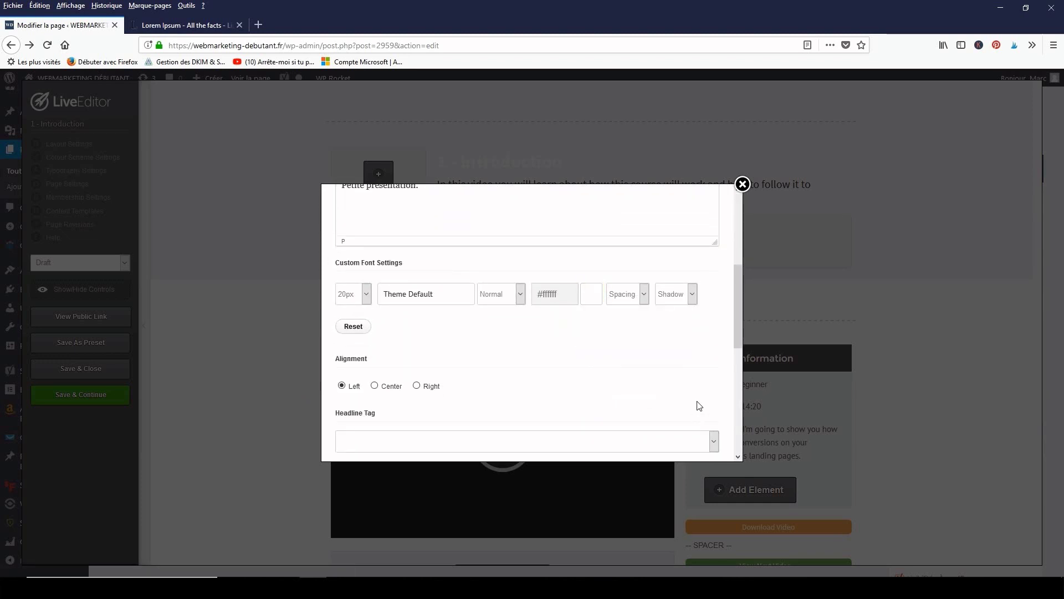
scroll(699, 407, "down", 5)
left_click(705, 435)
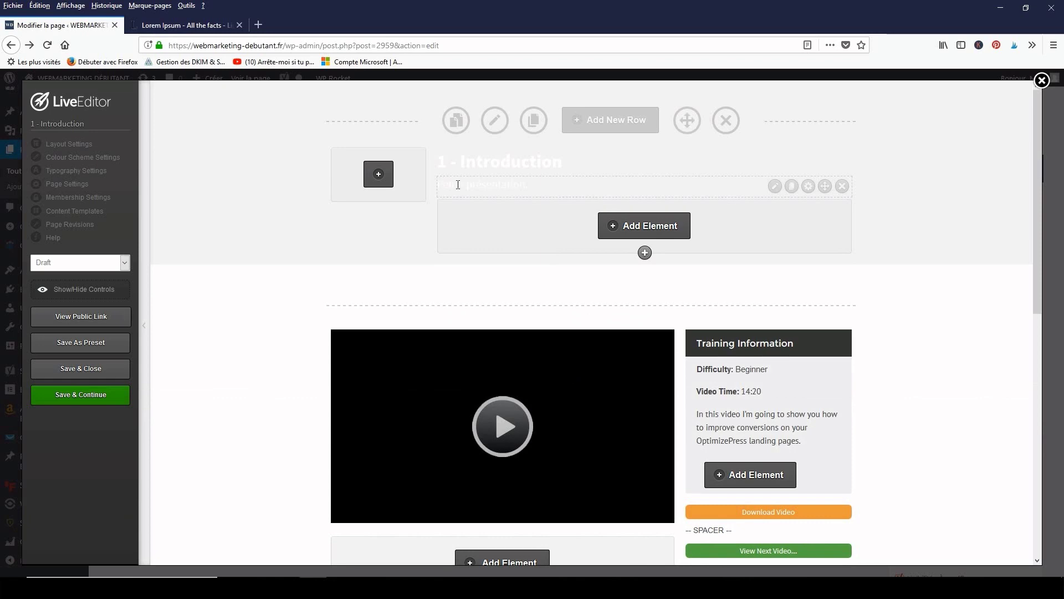
Change the top row's background colour start to #2158fa and update the row options
left_click(495, 120)
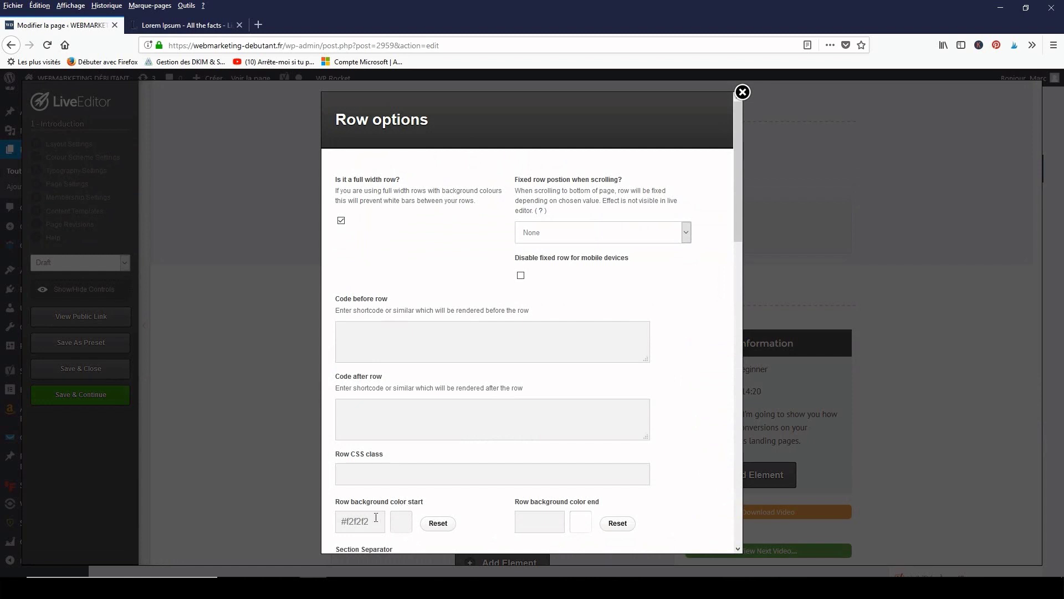
left_click(376, 517)
left_click_drag(366, 523, 348, 524)
type("2158fa")
left_click(470, 508)
scroll(471, 510, "down", 10)
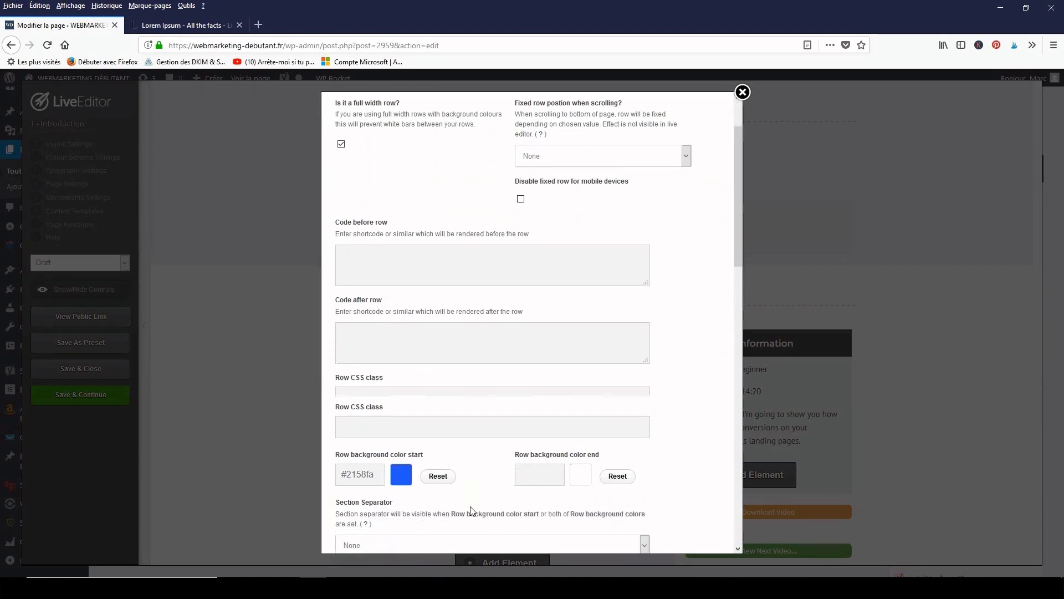
scroll(471, 510, "down", 5)
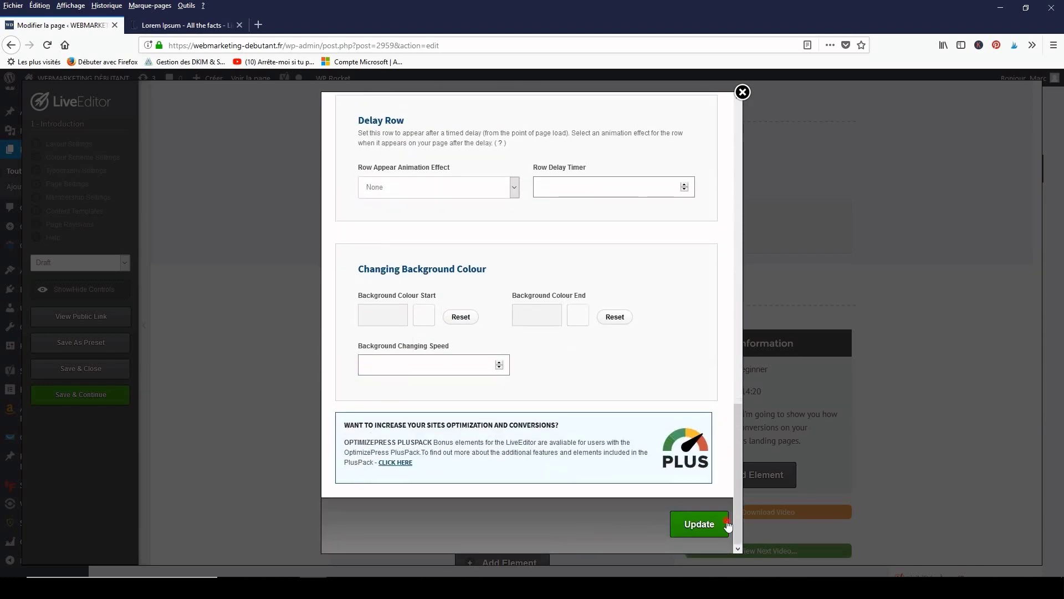
left_click(721, 523)
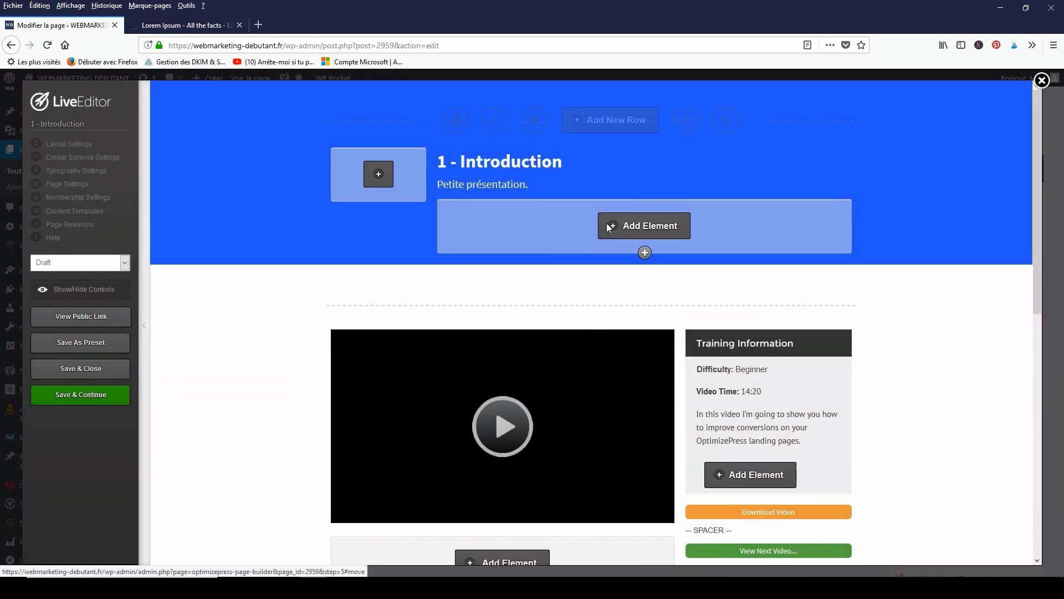
Delete the Download Video and View Next Video buttons from the training sidebar
mouse_move(682, 277)
scroll(925, 288, "down", 5)
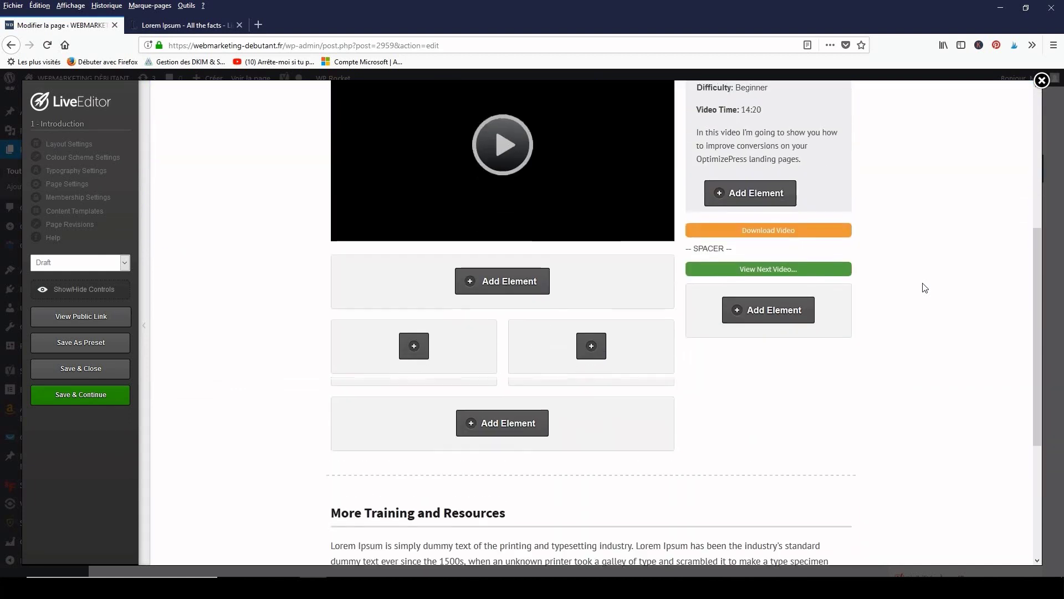
mouse_move(801, 229)
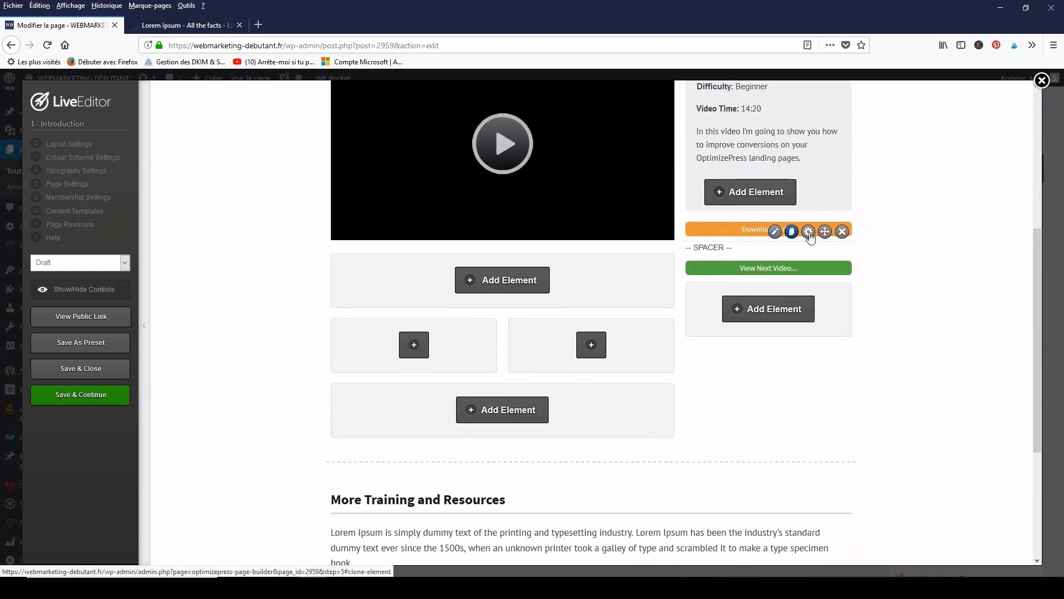
left_click(840, 232)
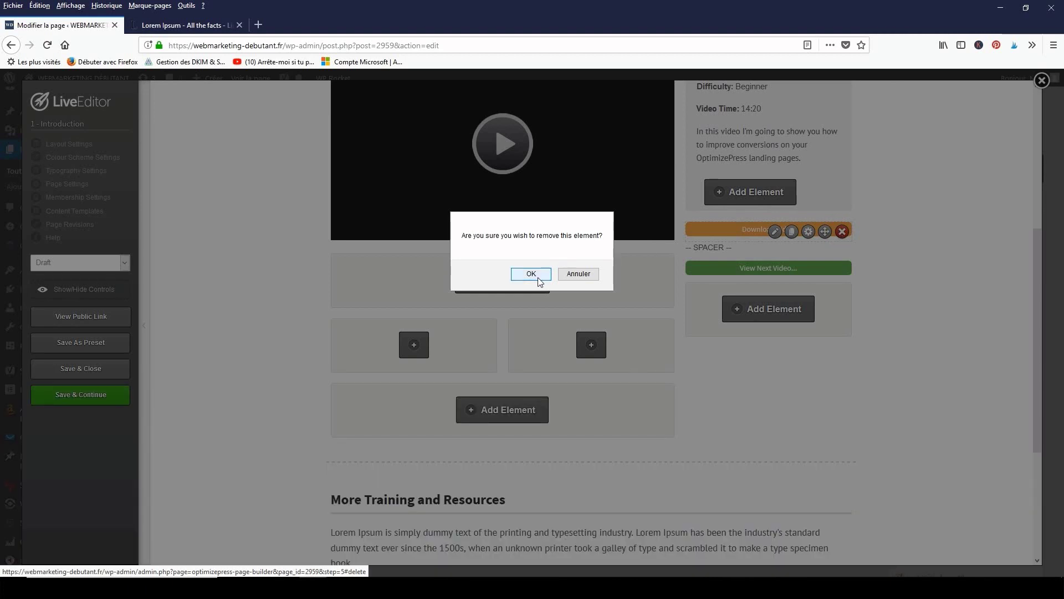
left_click(536, 276)
mouse_move(762, 249)
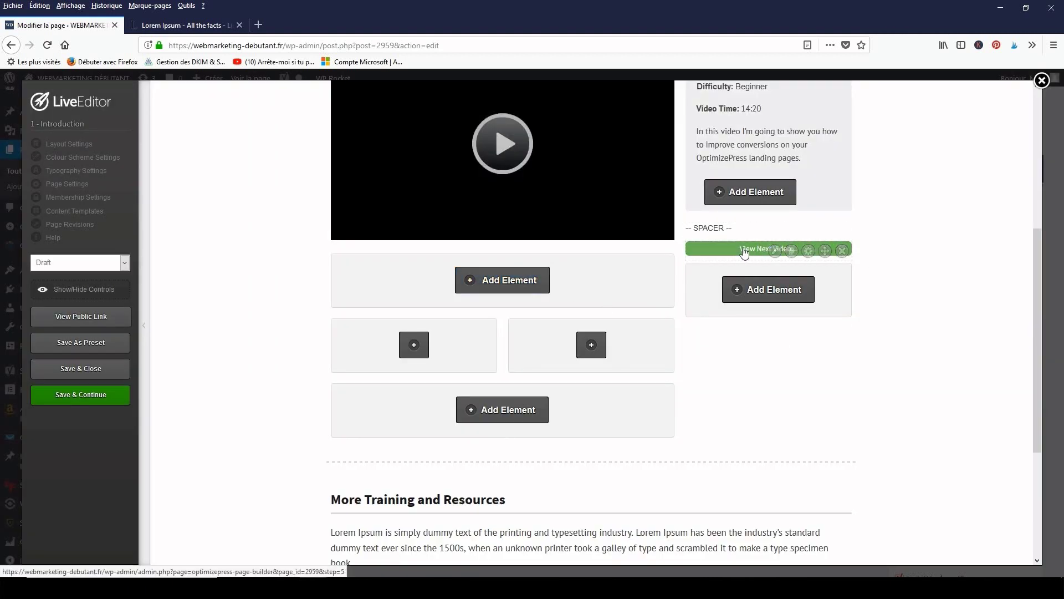
left_click(843, 251)
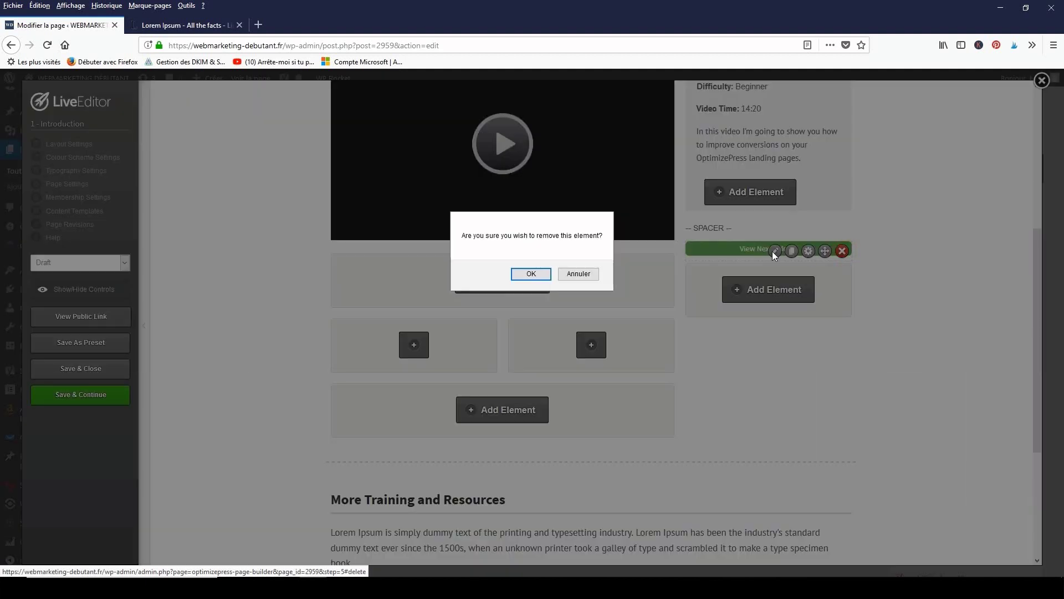
left_click(531, 274)
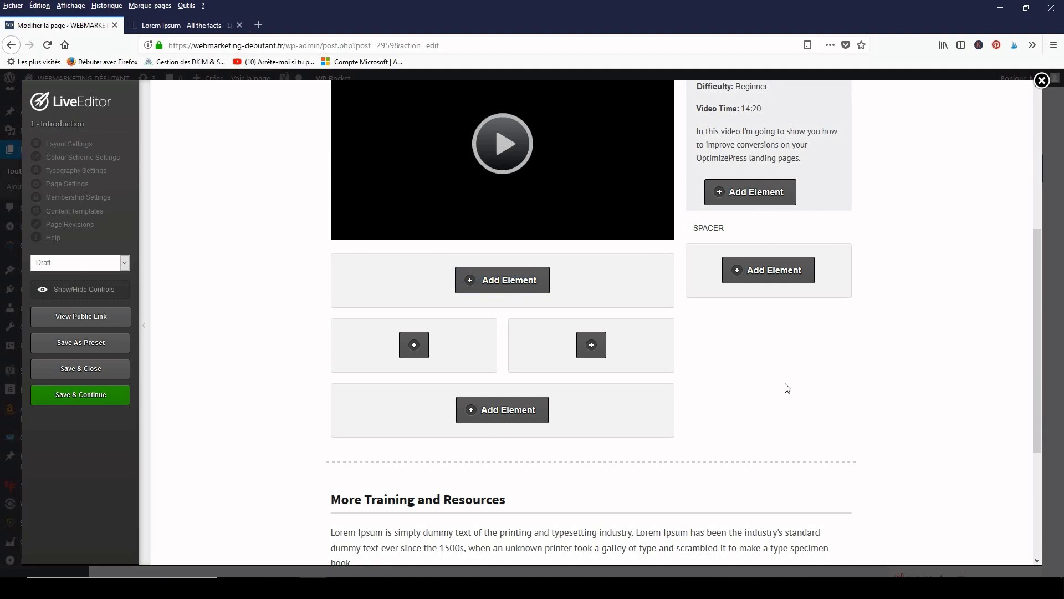
Save the page with Save & Continue and dismiss the Saved alert
scroll(795, 423, "up", 5)
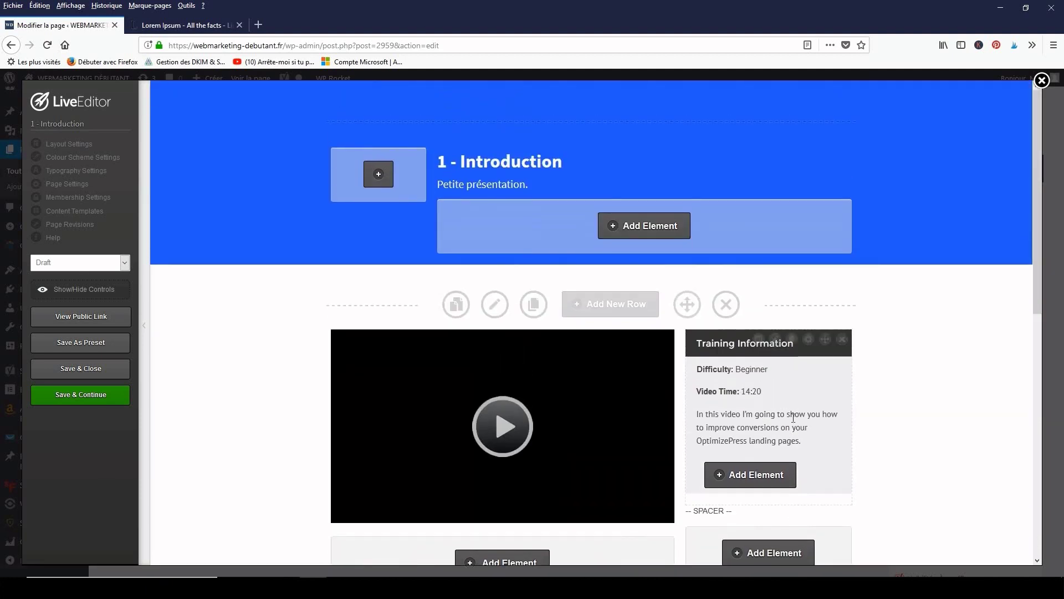
left_click(75, 397)
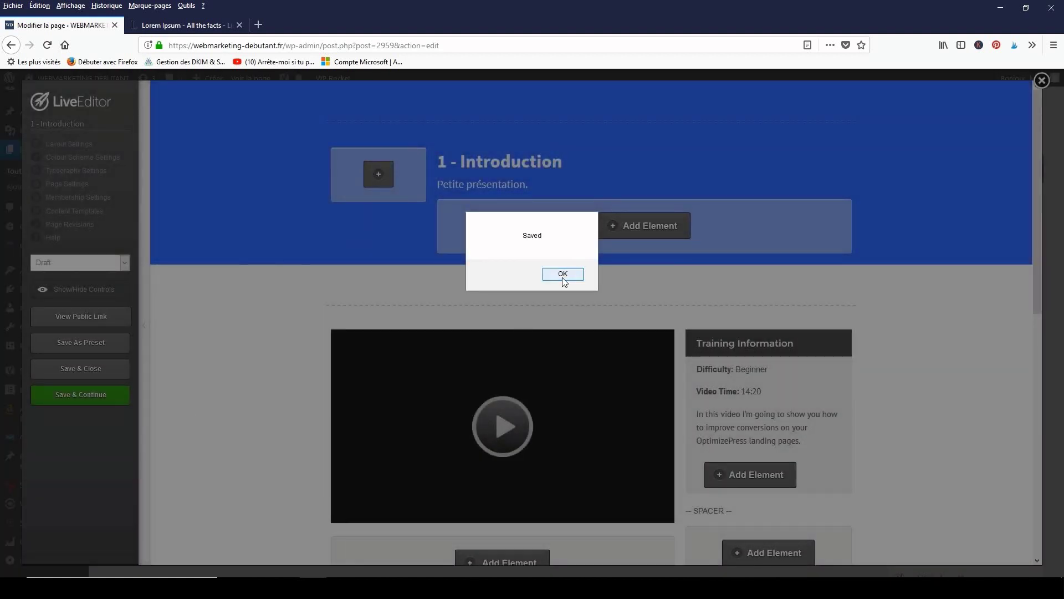
left_click(563, 274)
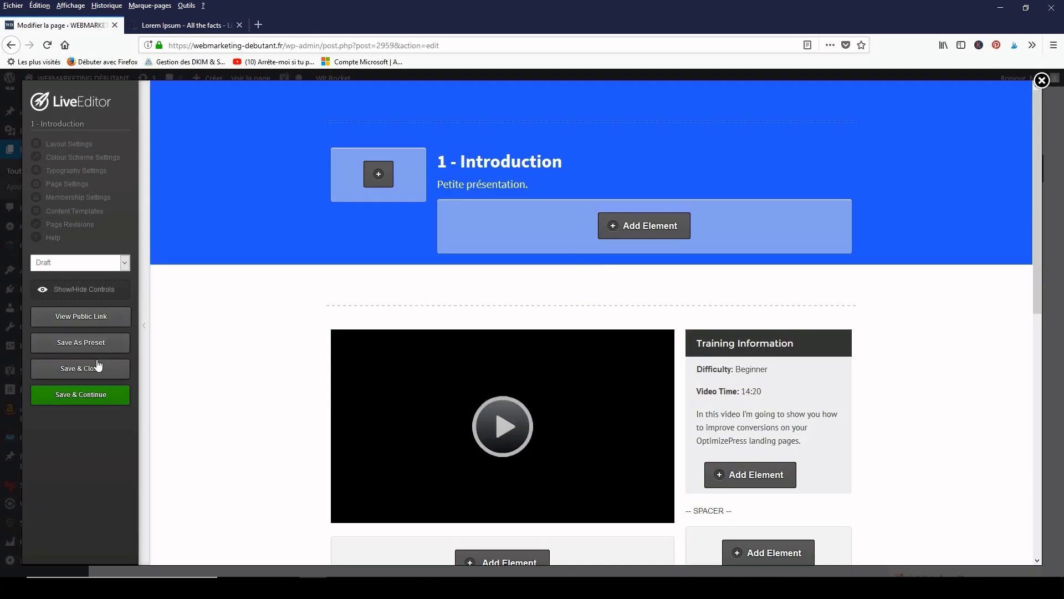
Restrict page access to Gold Member or higher in Membership Settings
left_click(67, 199)
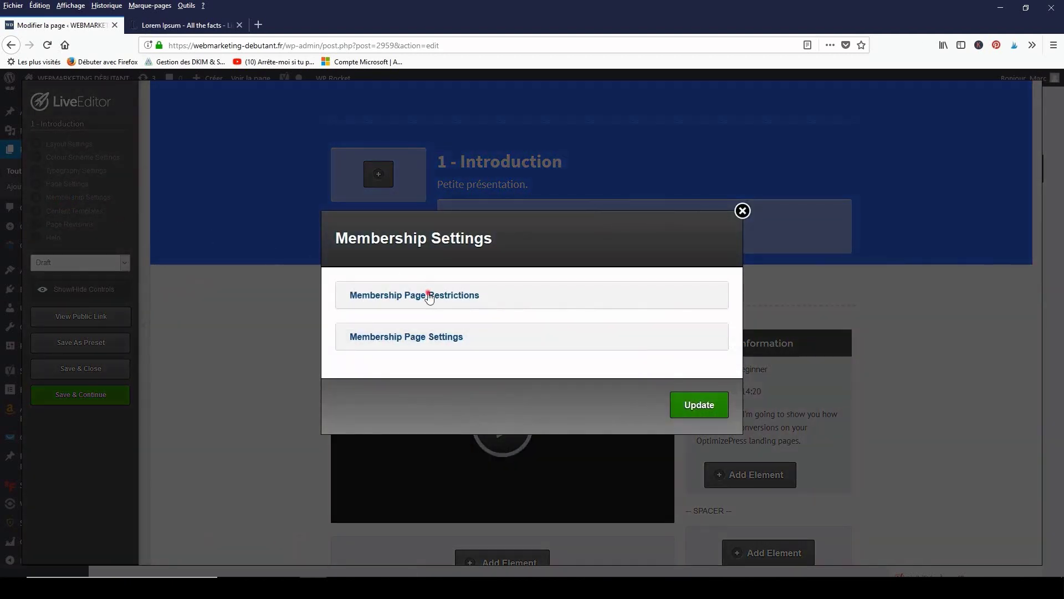
left_click(429, 299)
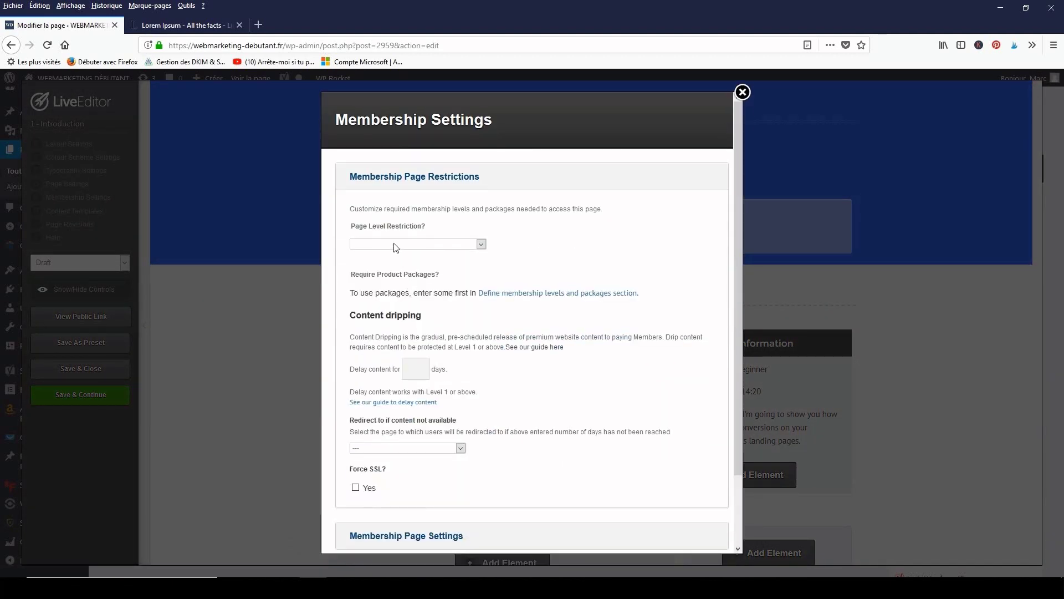
left_click(395, 244)
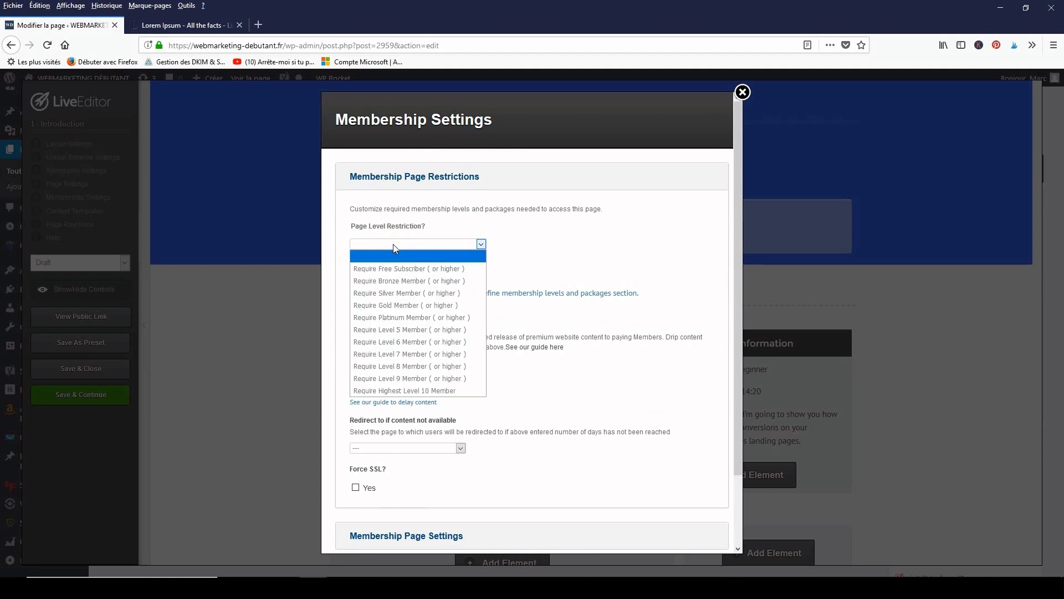
left_click(384, 305)
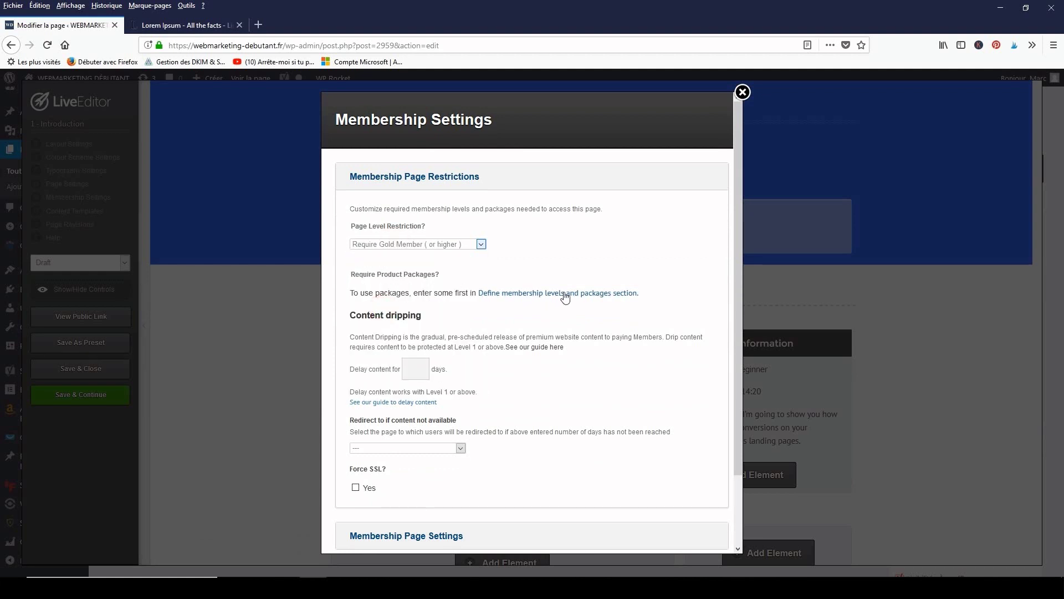
scroll(551, 290, "down", 3)
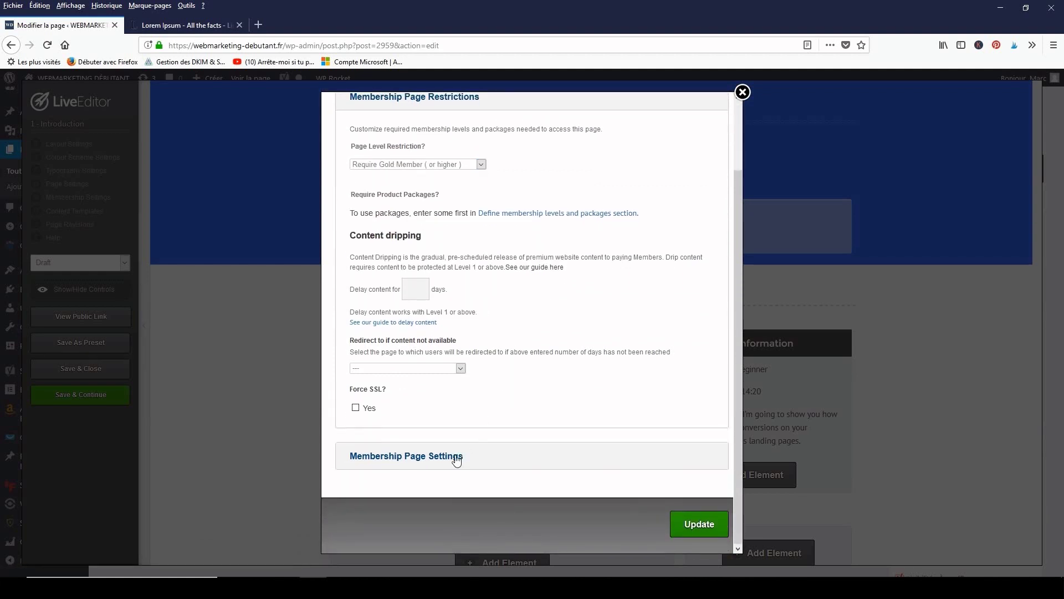
Set membership type to Category, redirect blocked visitors to webmarketing débutant, and update
left_click(455, 460)
scroll(448, 465, "down", 3)
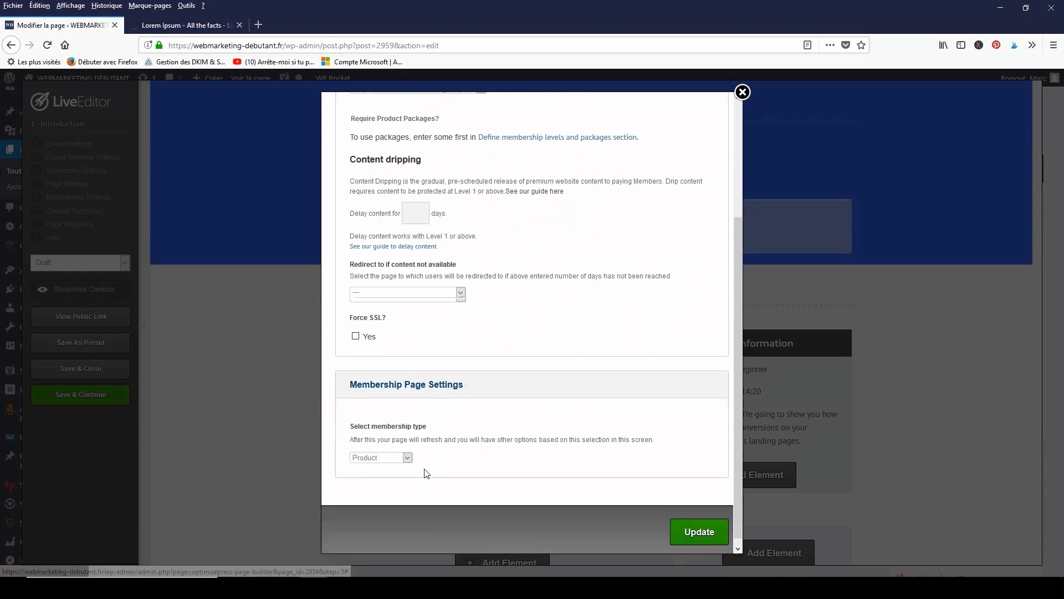
left_click(406, 451)
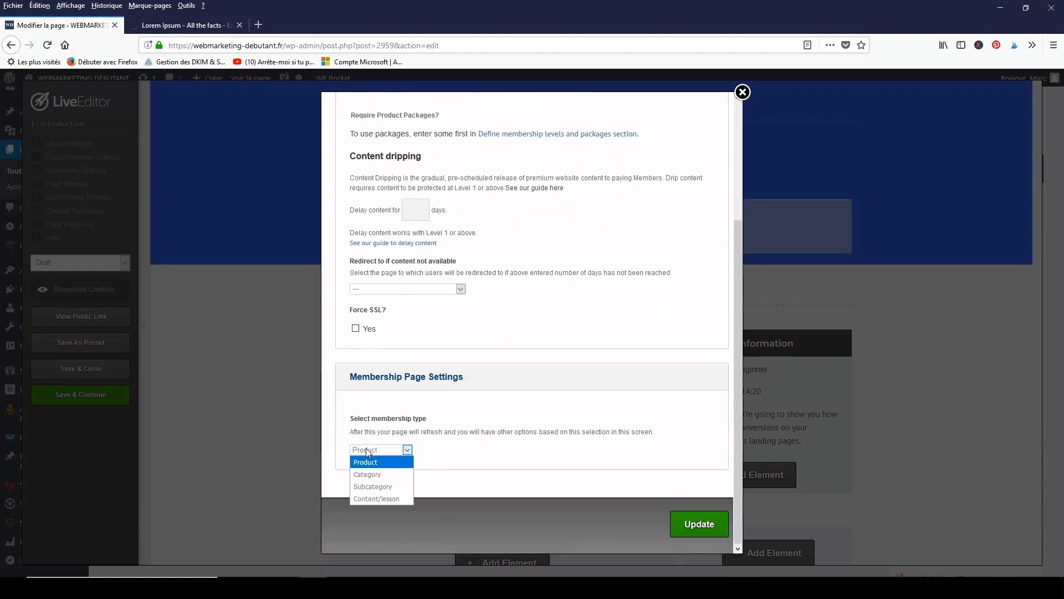
left_click(363, 475)
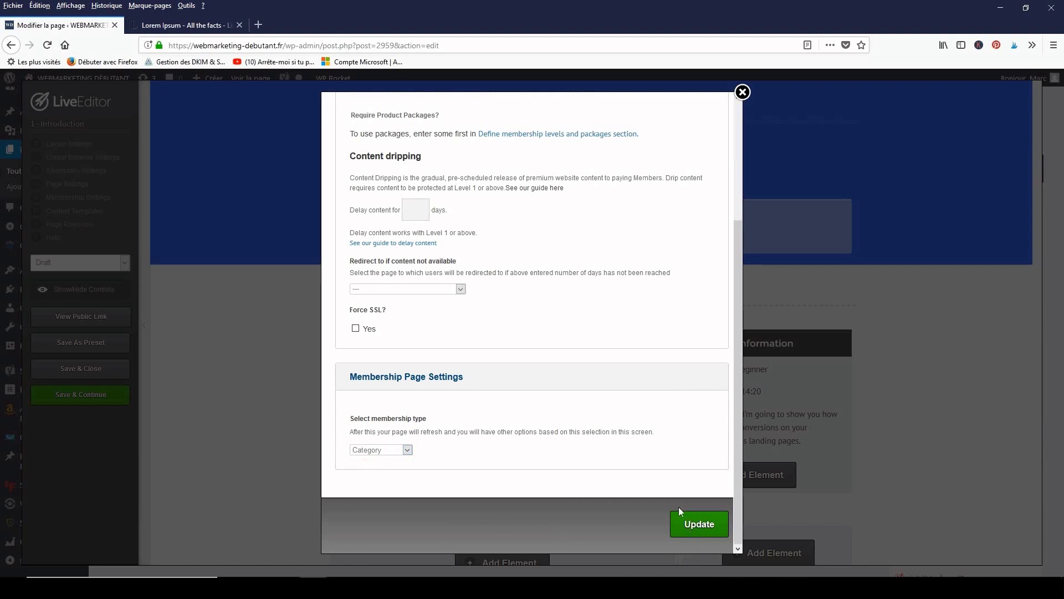
left_click(444, 290)
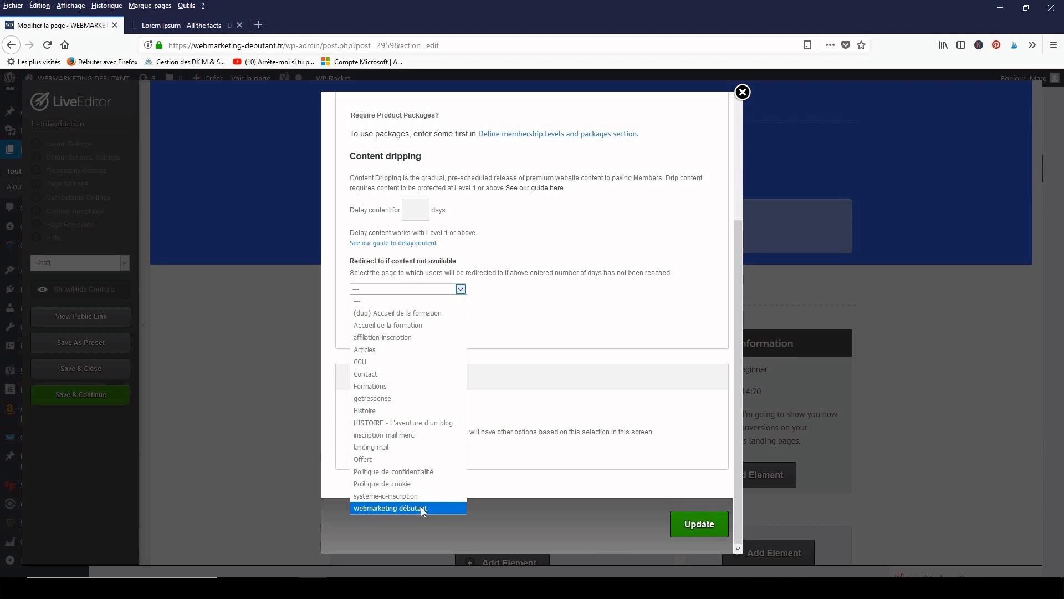
left_click(421, 508)
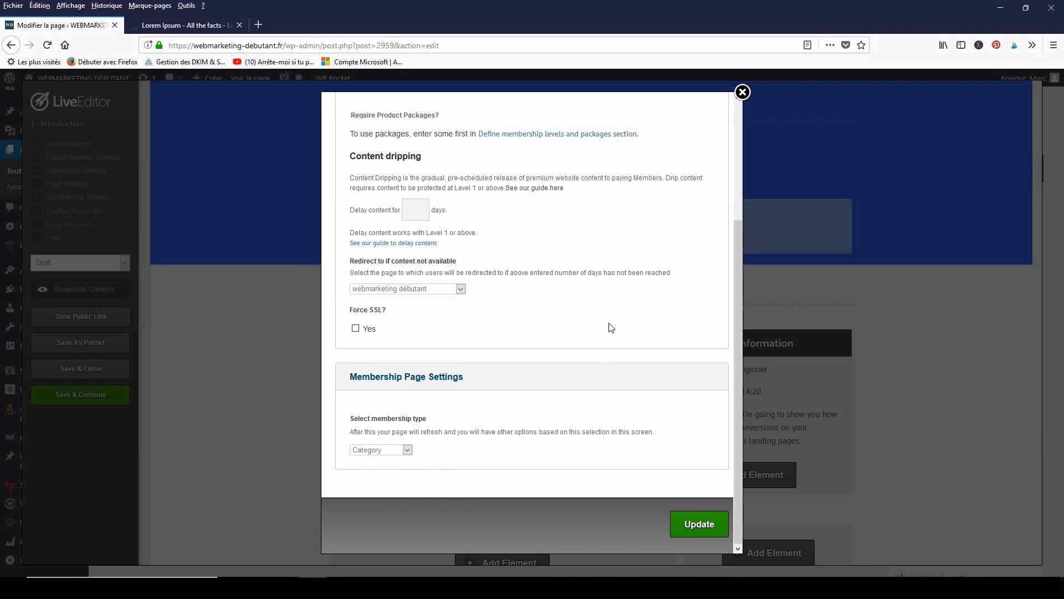
left_click(690, 527)
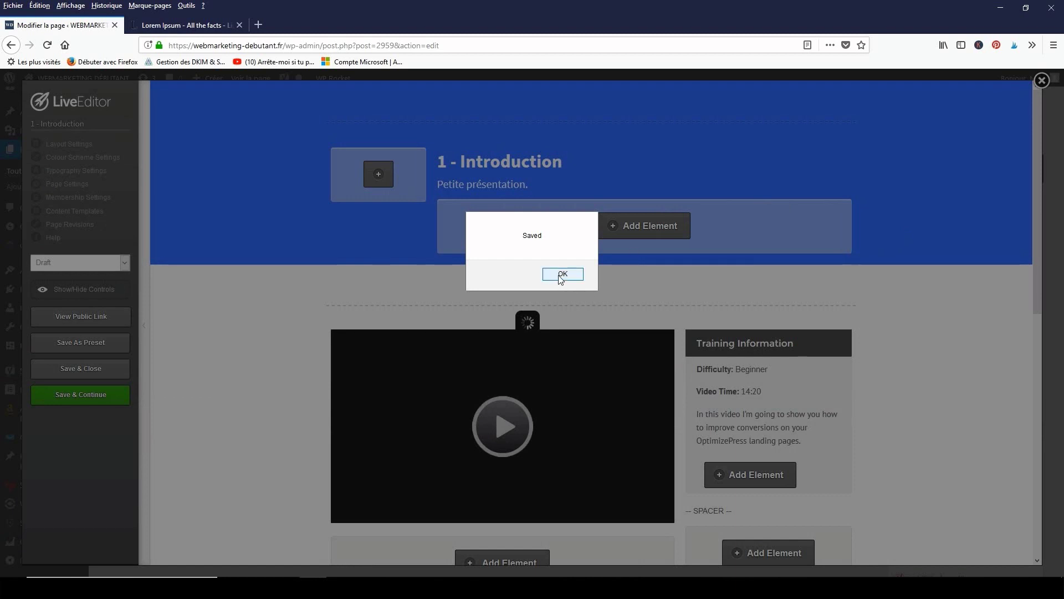
Dismiss the Saved alert, save the page again, and close the confirmation
left_click(563, 274)
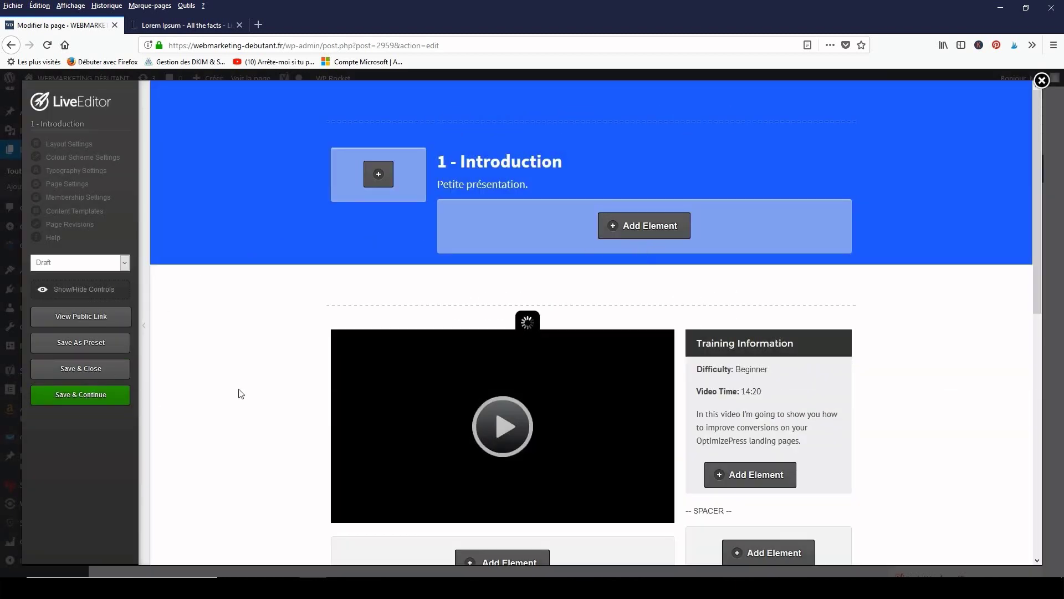
left_click(66, 397)
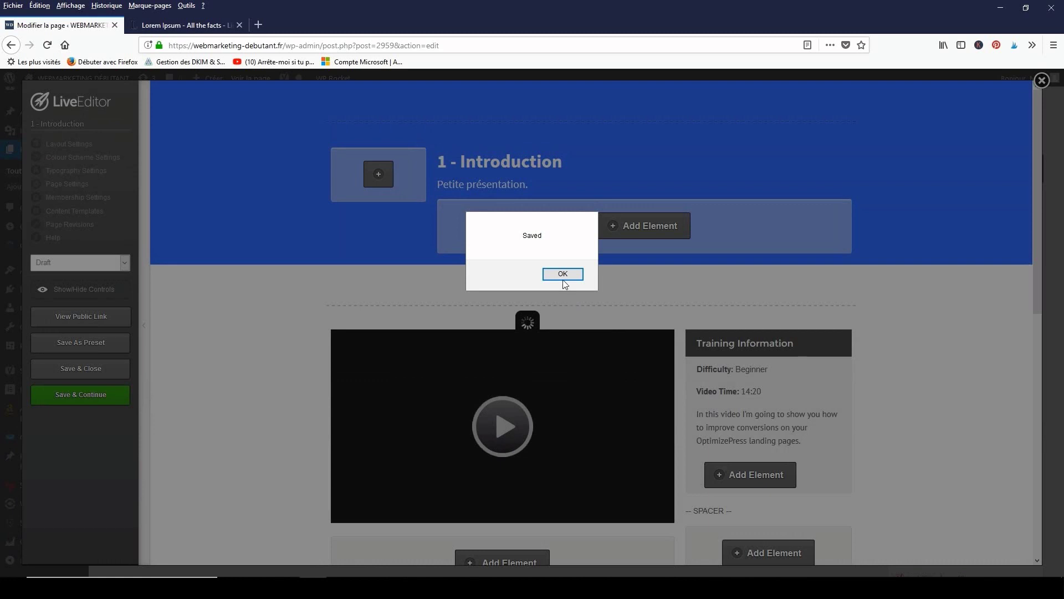
left_click(562, 280)
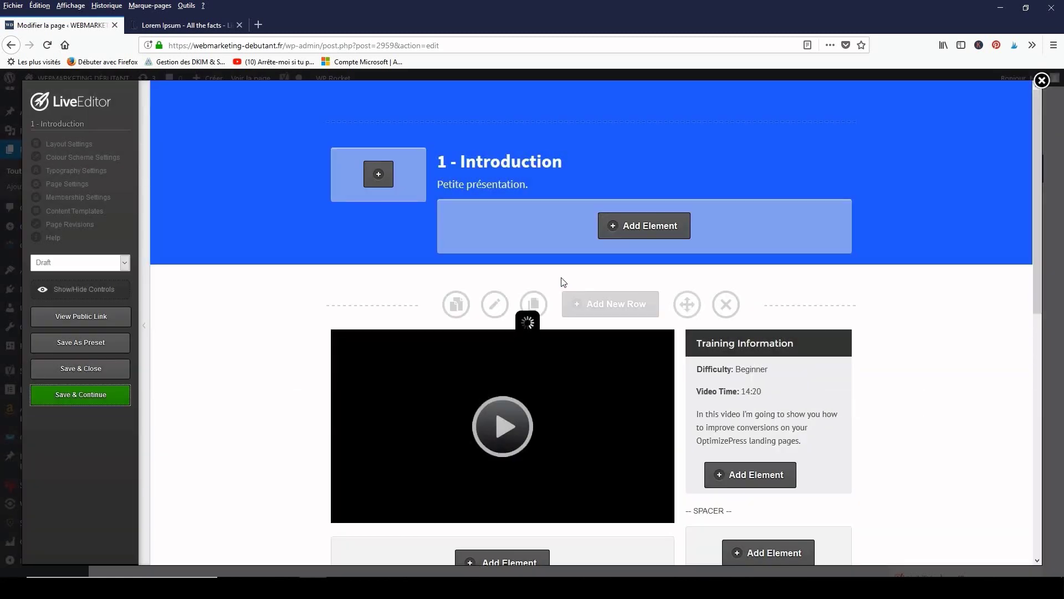
Change the lesson's page status to Publish and save it
left_click(101, 265)
left_click(73, 289)
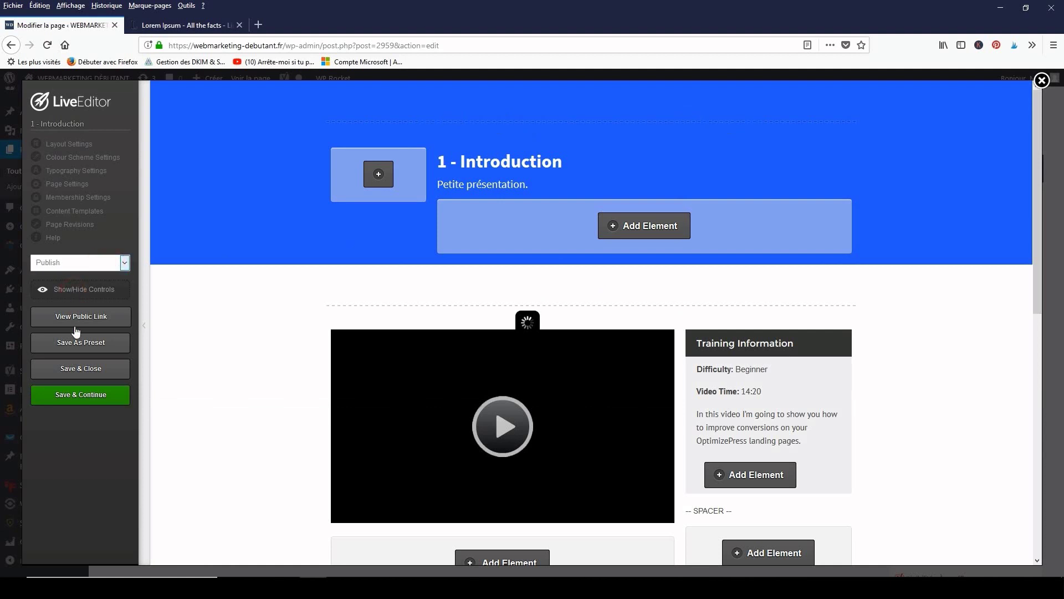
left_click(75, 396)
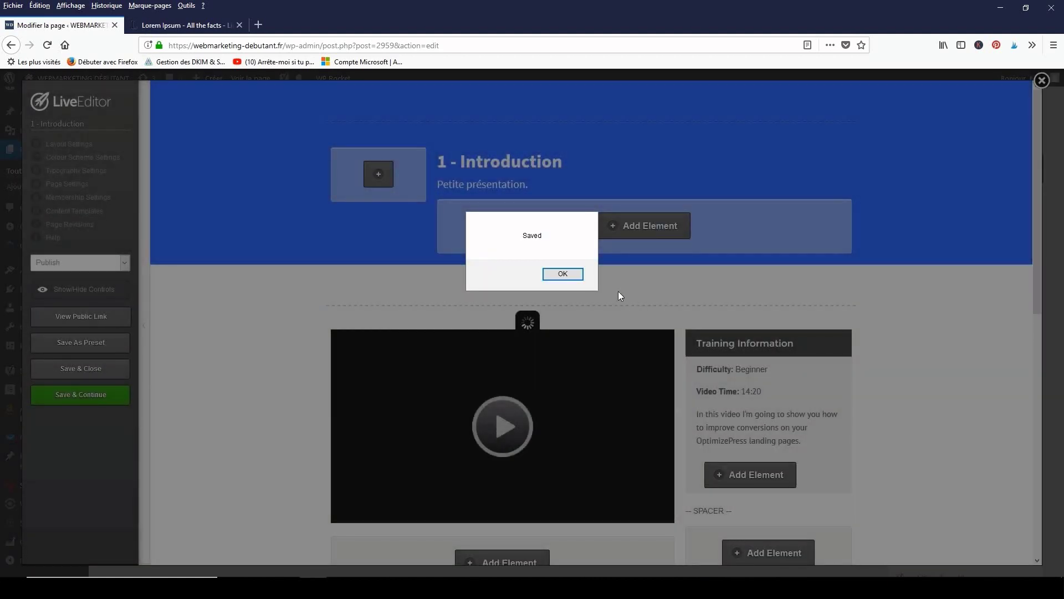
left_click(563, 274)
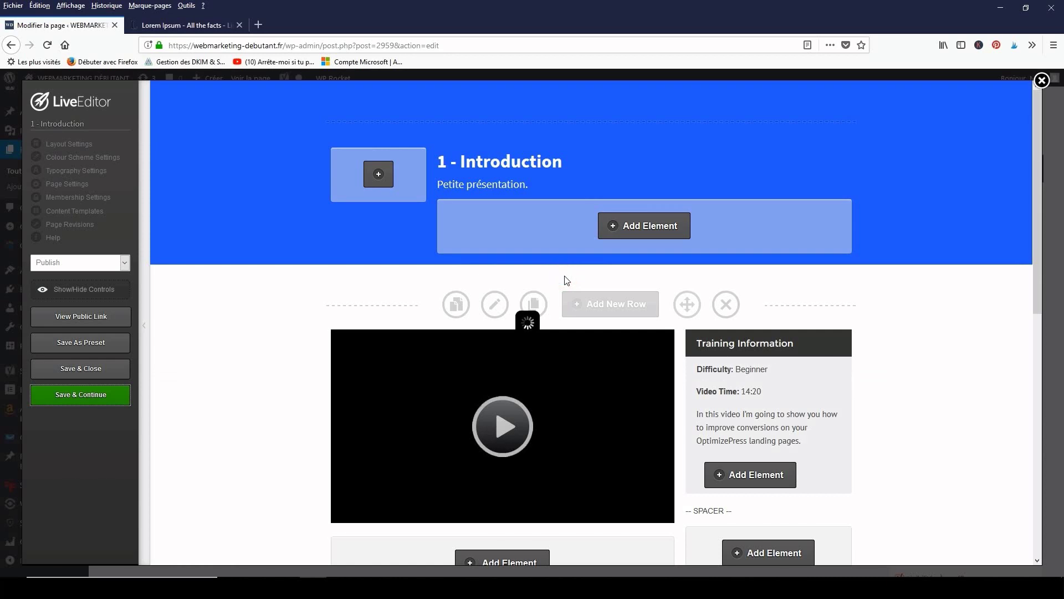
scroll(506, 360, "down", 5)
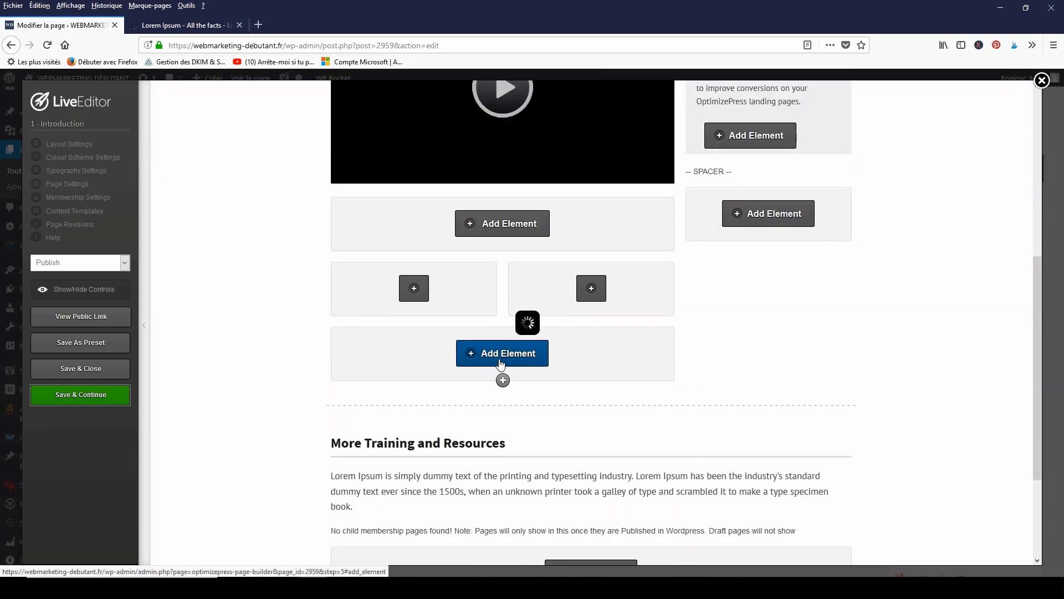
Insert a one-column row and drag it up directly under the blue lesson header
left_click(501, 360)
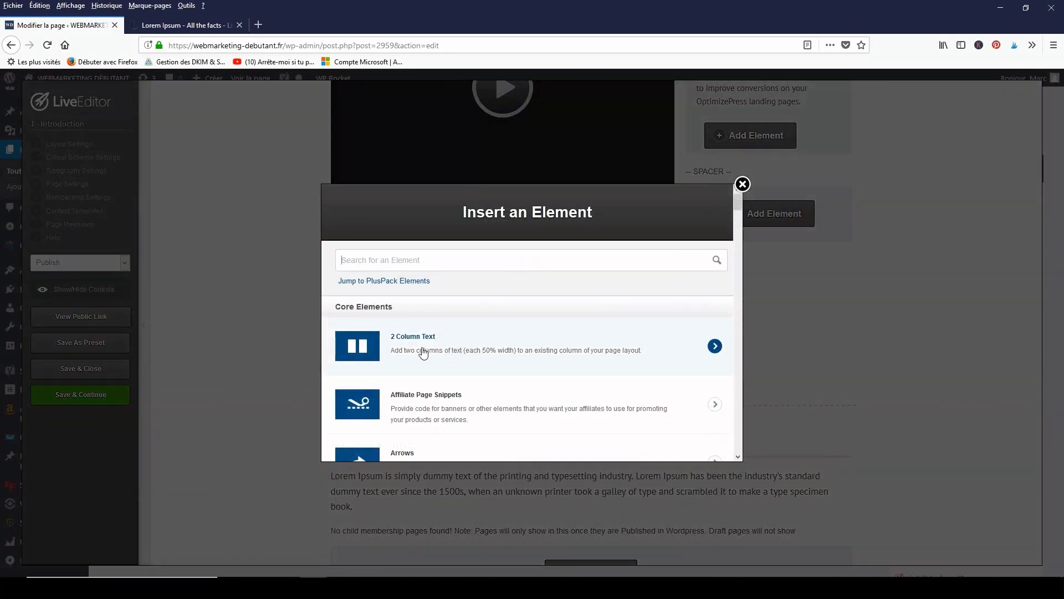
left_click(743, 184)
scroll(648, 357, "down", 3)
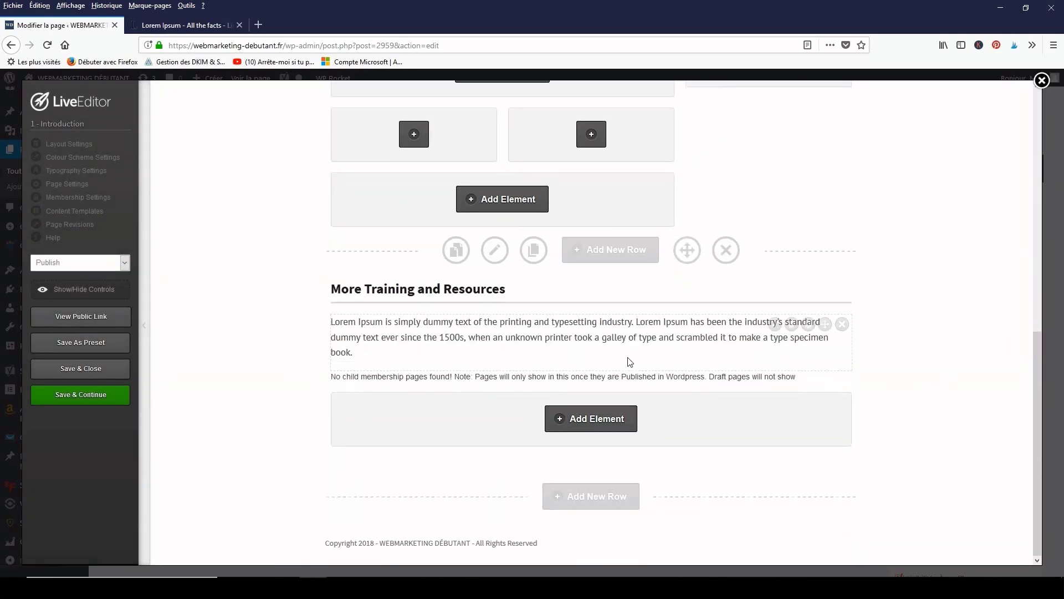
left_click(569, 420)
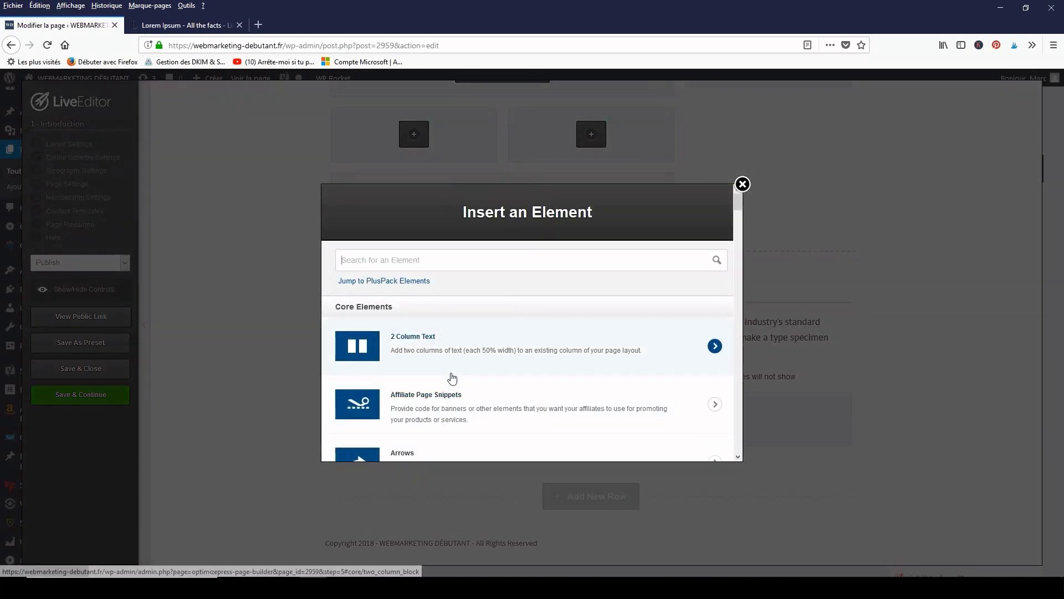
left_click(743, 184)
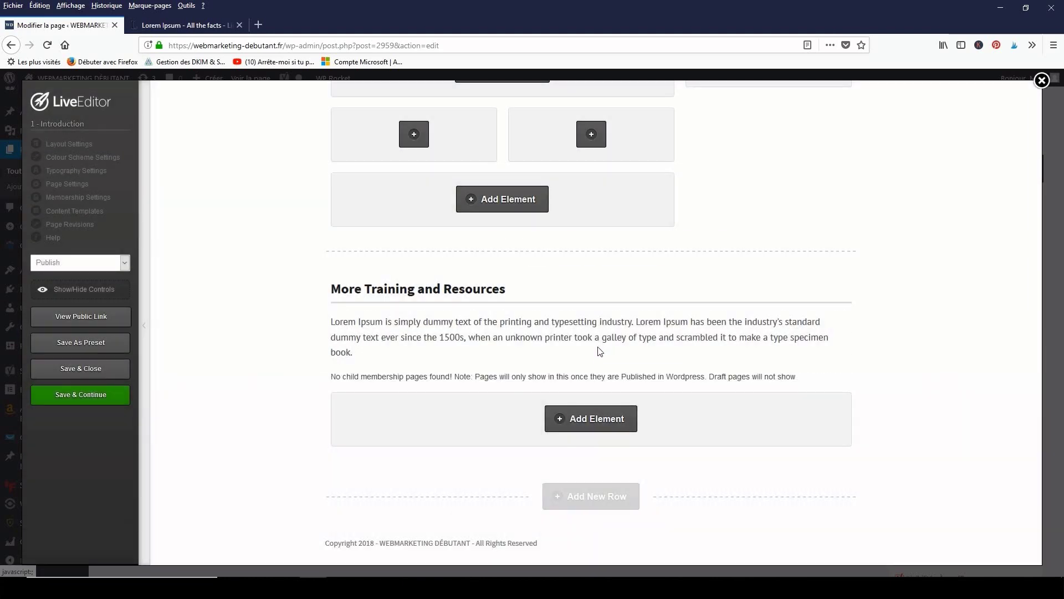
left_click(560, 496)
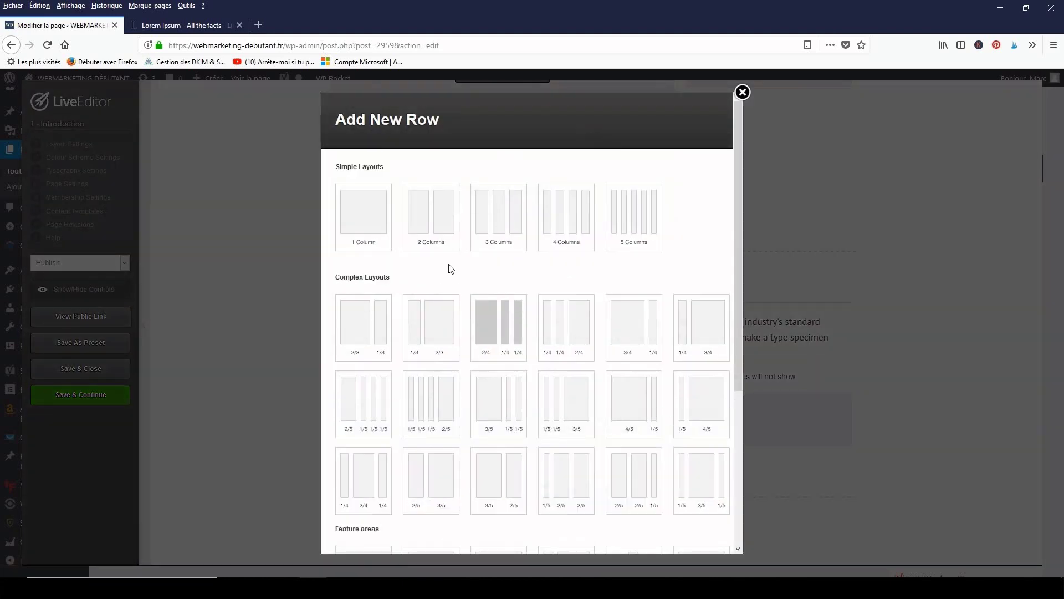
left_click(356, 221)
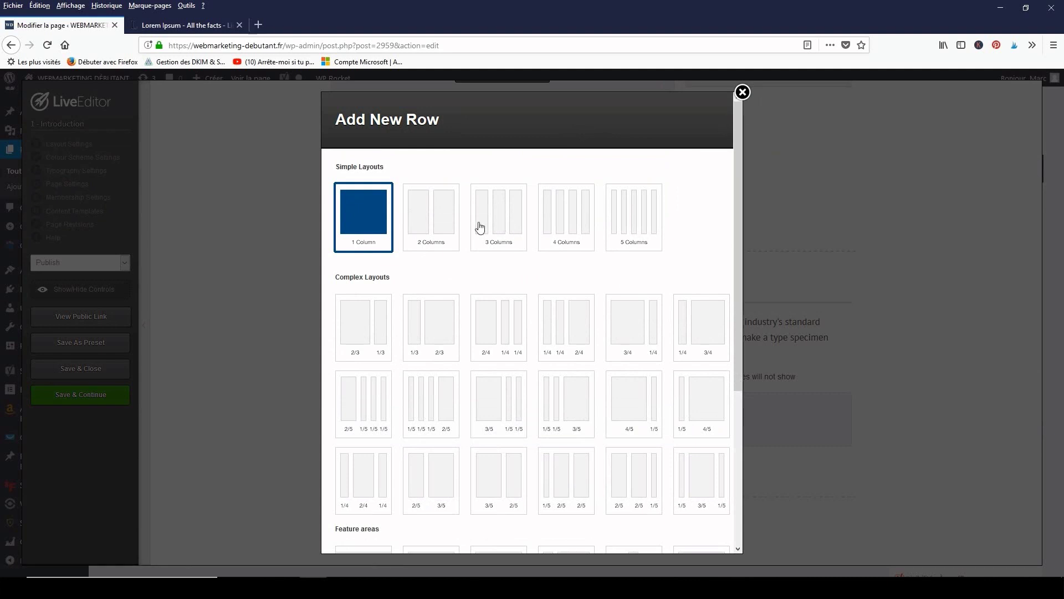
left_click(370, 235)
scroll(715, 488, "down", 5)
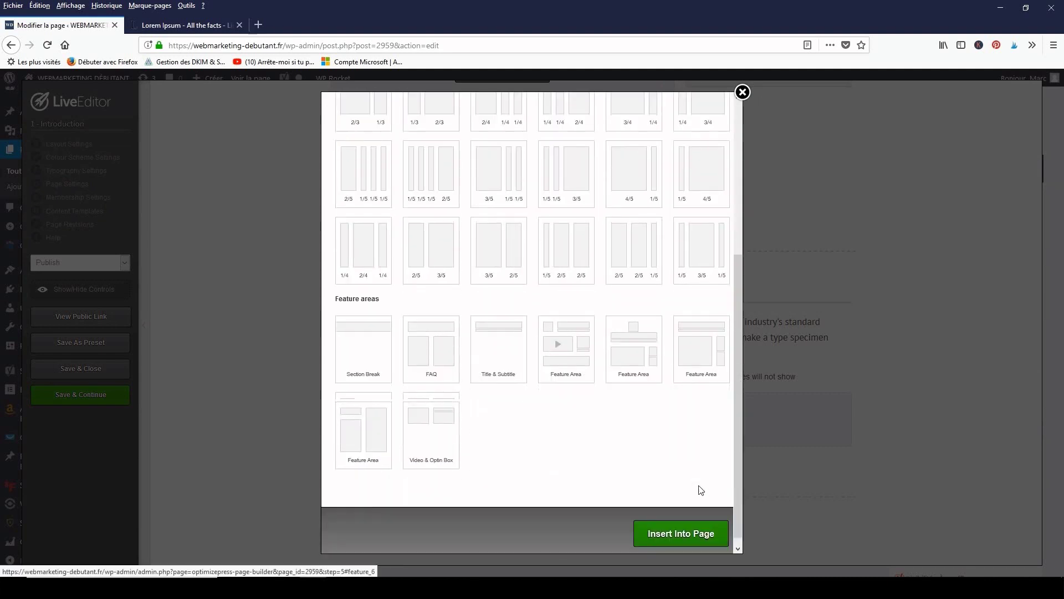
left_click(690, 523)
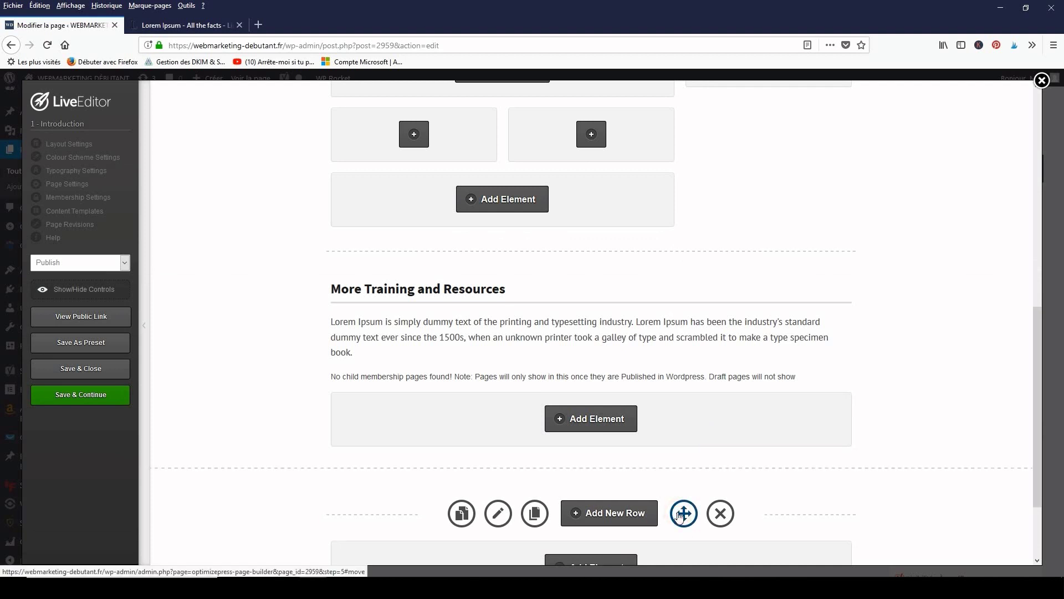
left_click_drag(682, 513, 631, 349)
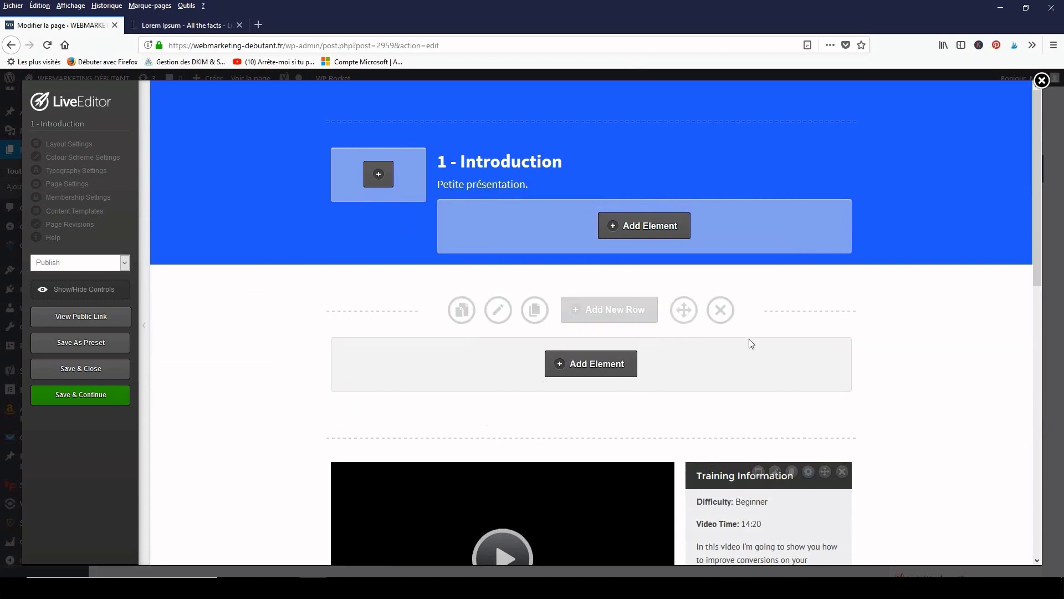
Add a Membership Breadcrumb Trails element showing 'Accueil de la formation / 1 - Introduction' in the new row
left_click(573, 370)
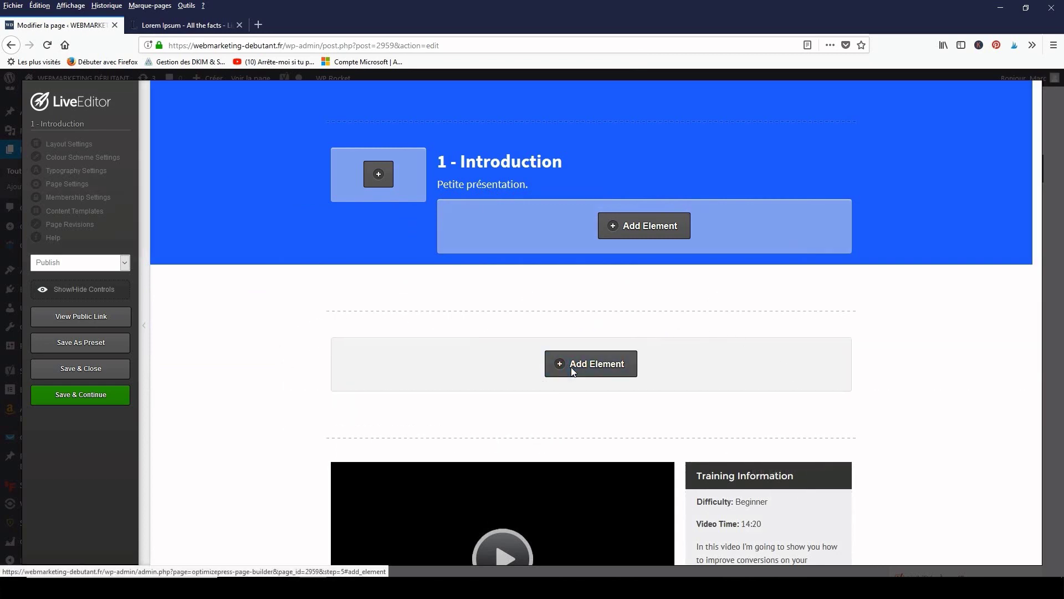
left_click(363, 253)
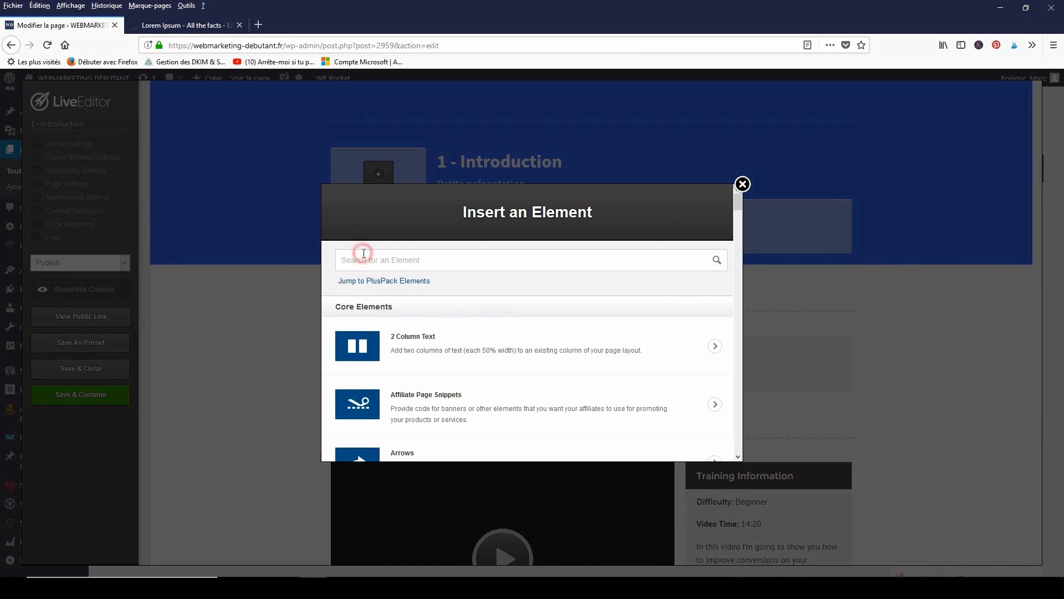
type("br")
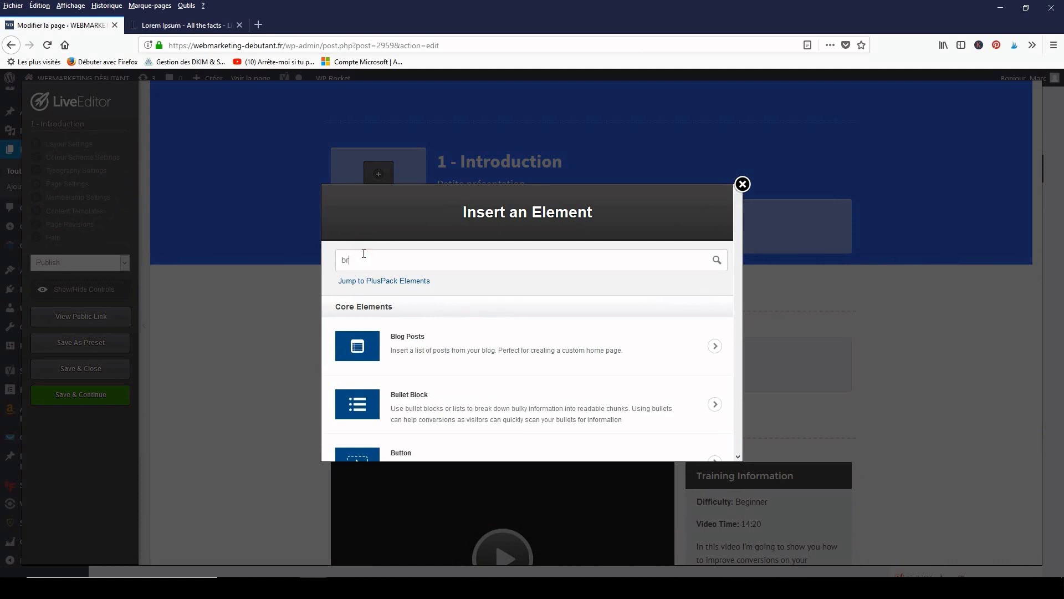
left_click(445, 345)
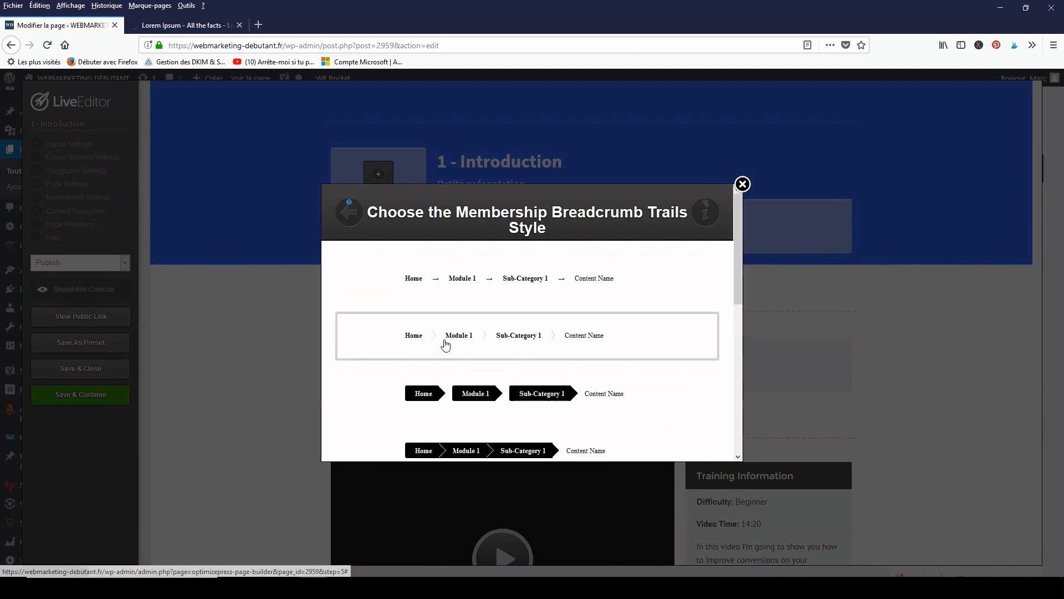
scroll(552, 373, "down", 5)
left_click(527, 340)
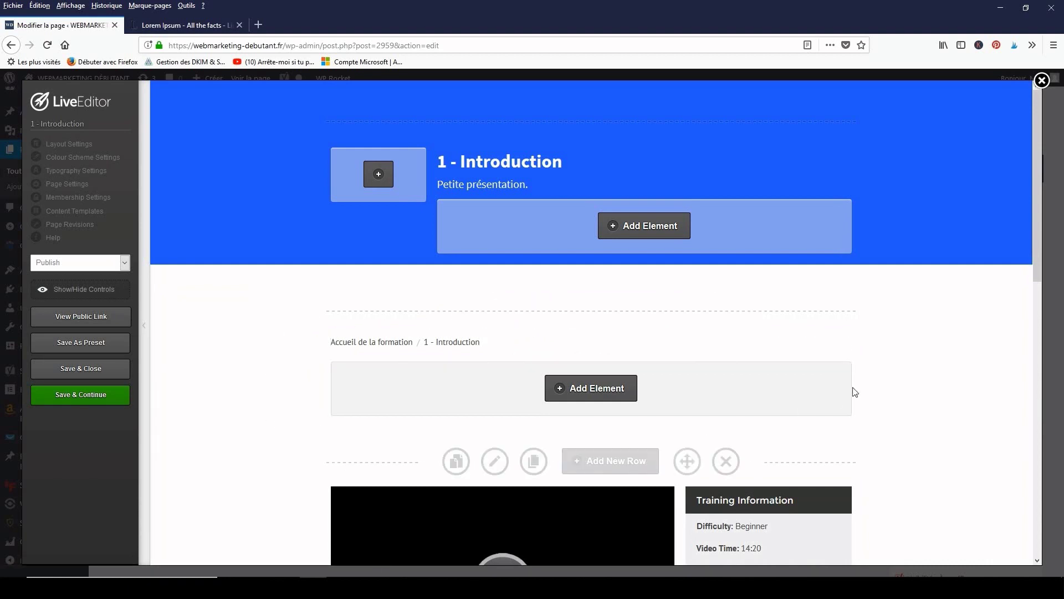
scroll(825, 354, "down", 4)
scroll(768, 425, "down", 1)
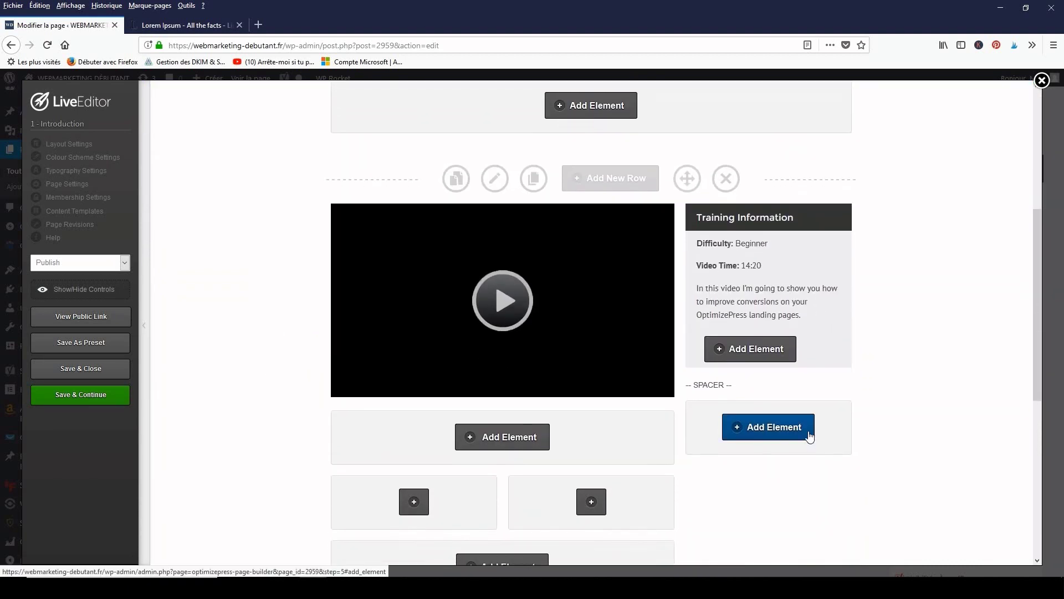
scroll(812, 428, "up", 2)
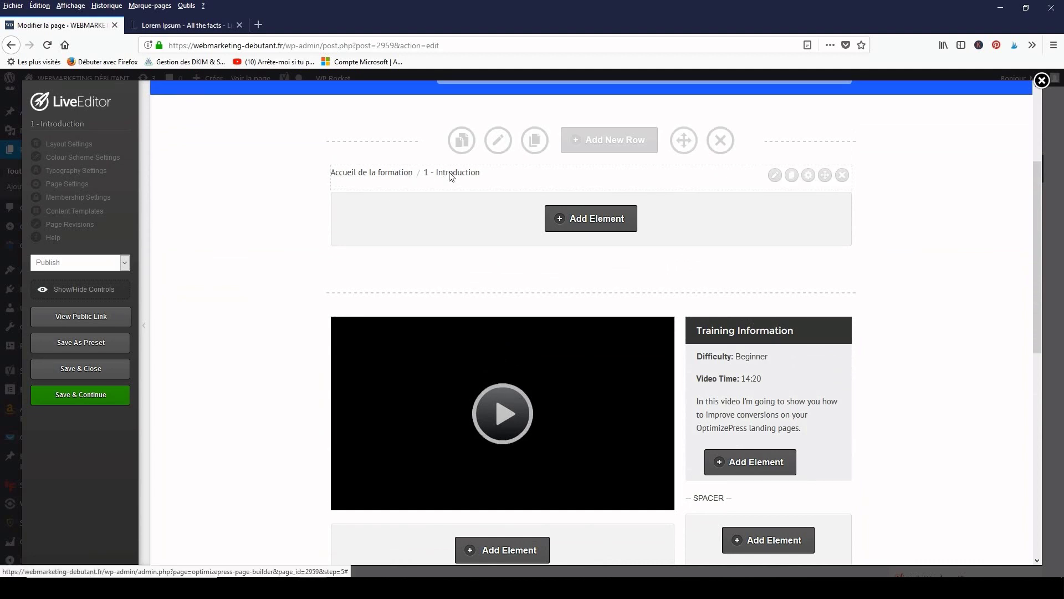
scroll(768, 176, "up", 3)
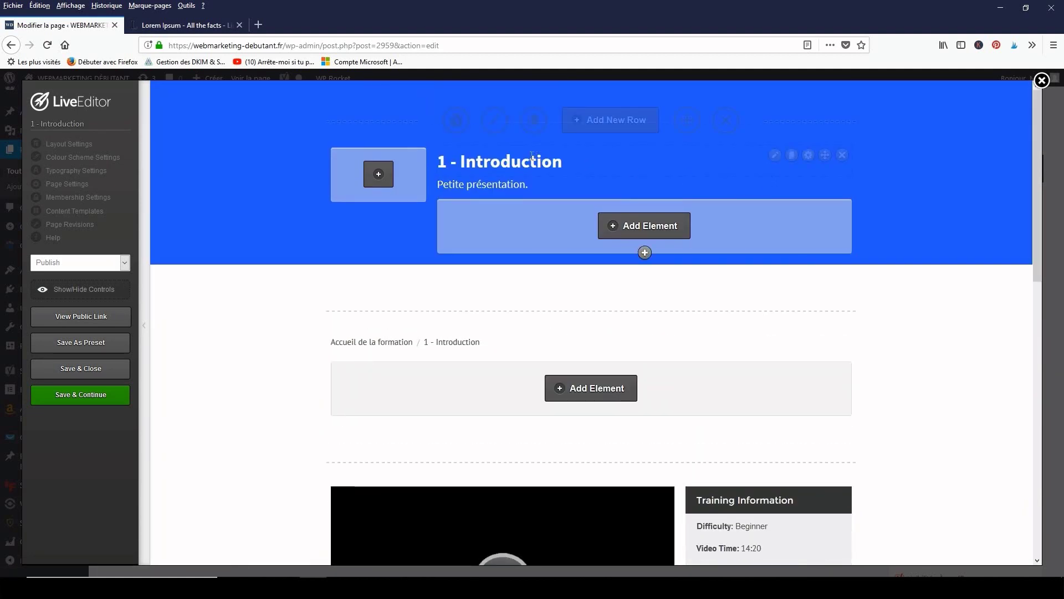
scroll(656, 388, "down", 8)
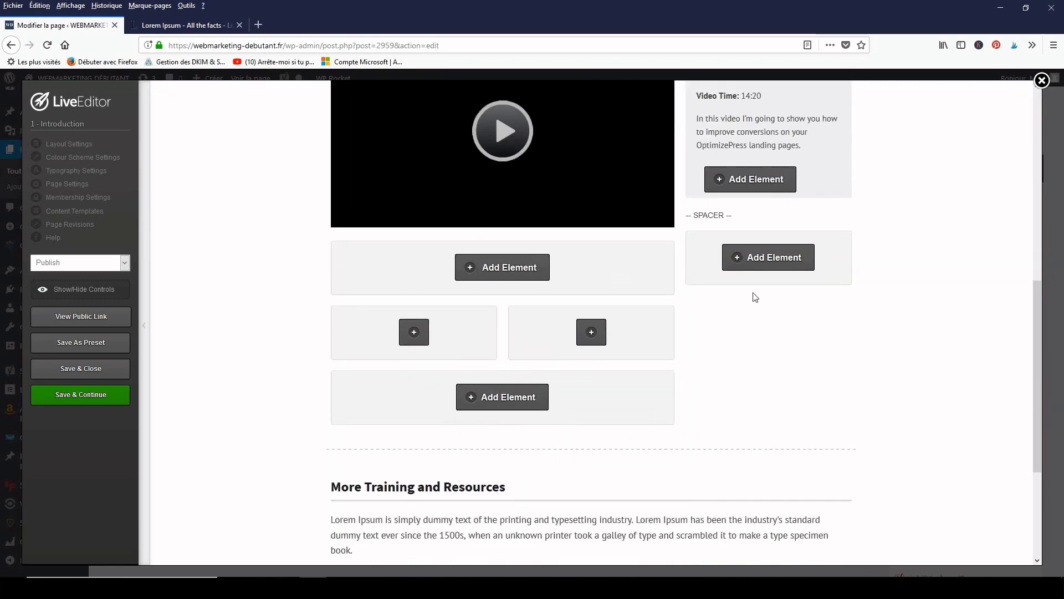
Add a Membership Navigation Sidebar element under the spacer, found by searching 'side'
left_click(744, 267)
type("br")
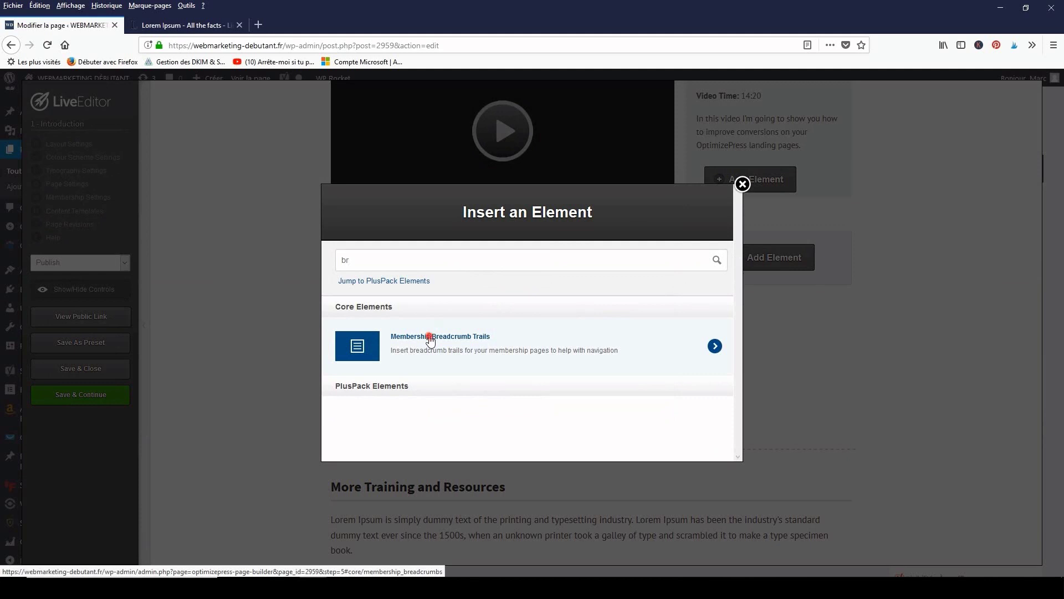
left_click(431, 338)
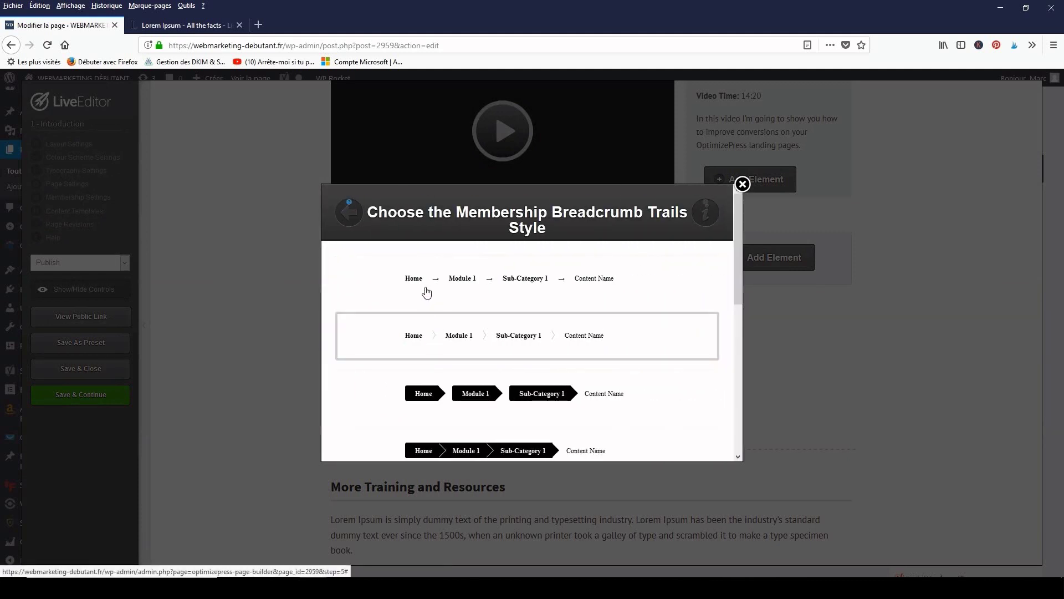
left_click(349, 211)
left_click(397, 260)
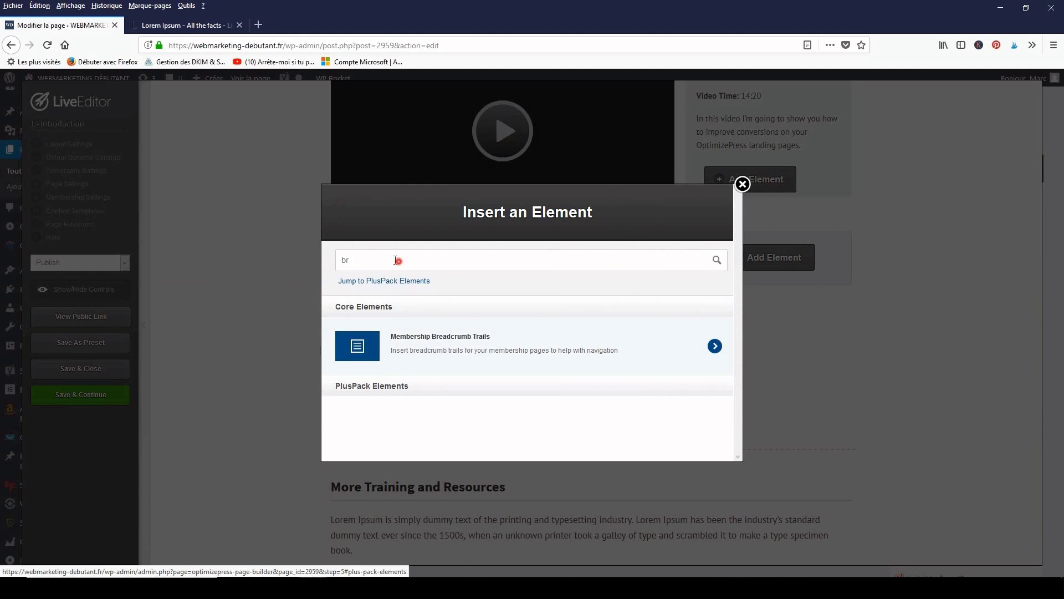
left_click_drag(396, 260, 299, 259)
type("side")
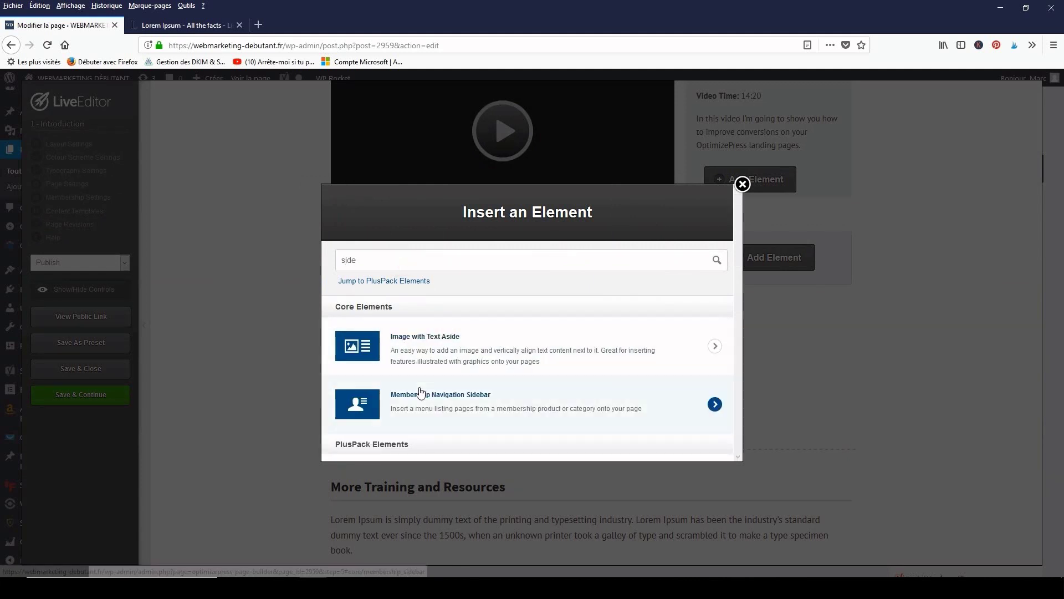
left_click(416, 396)
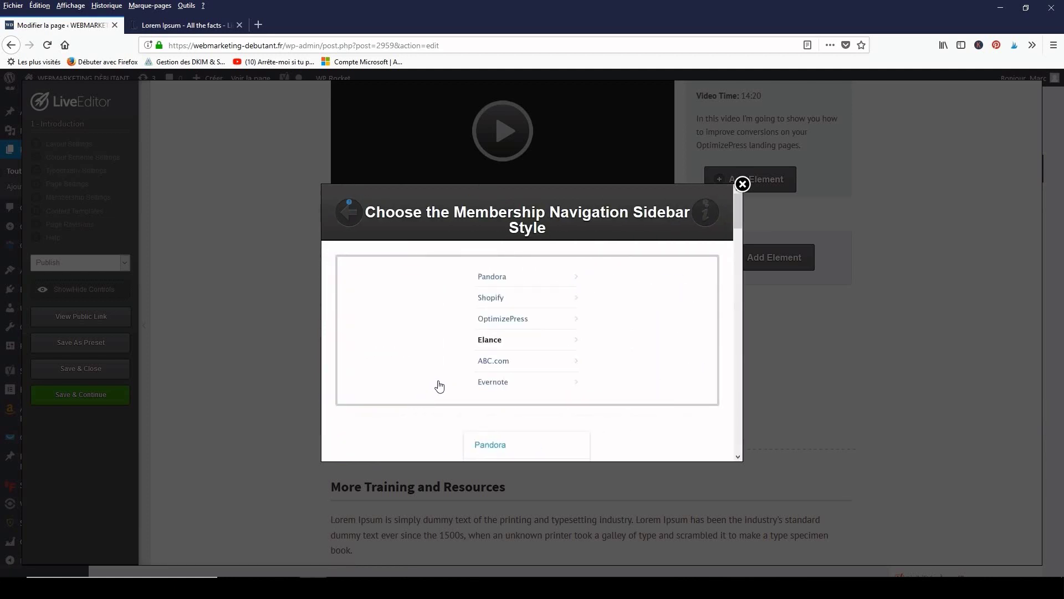
Pick a sidebar style, set Product to Accueil de la formation, and insert it
scroll(437, 383, "down", 5)
scroll(441, 386, "down", 5)
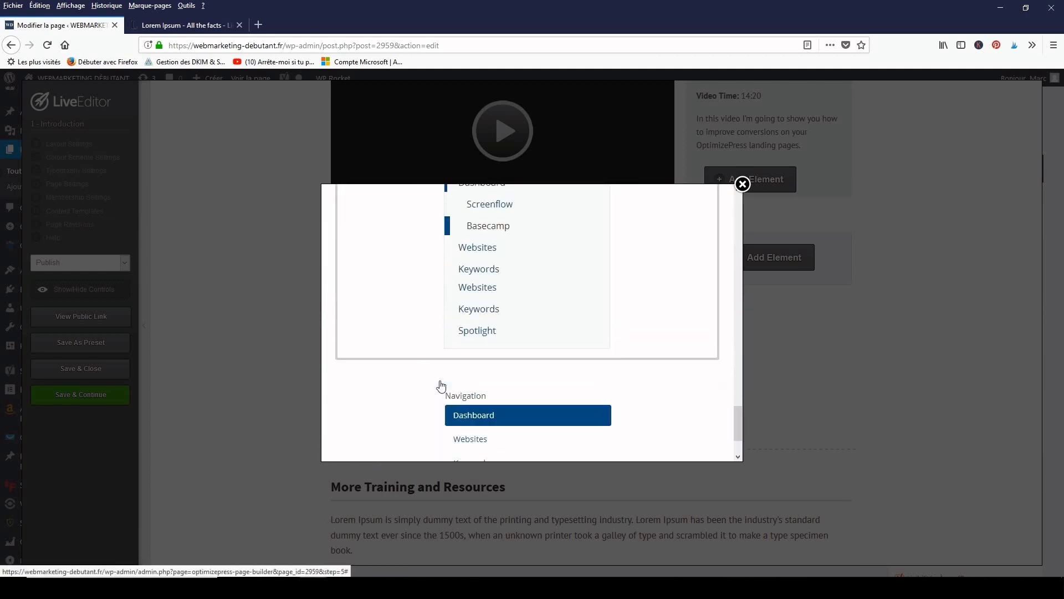
left_click(441, 387)
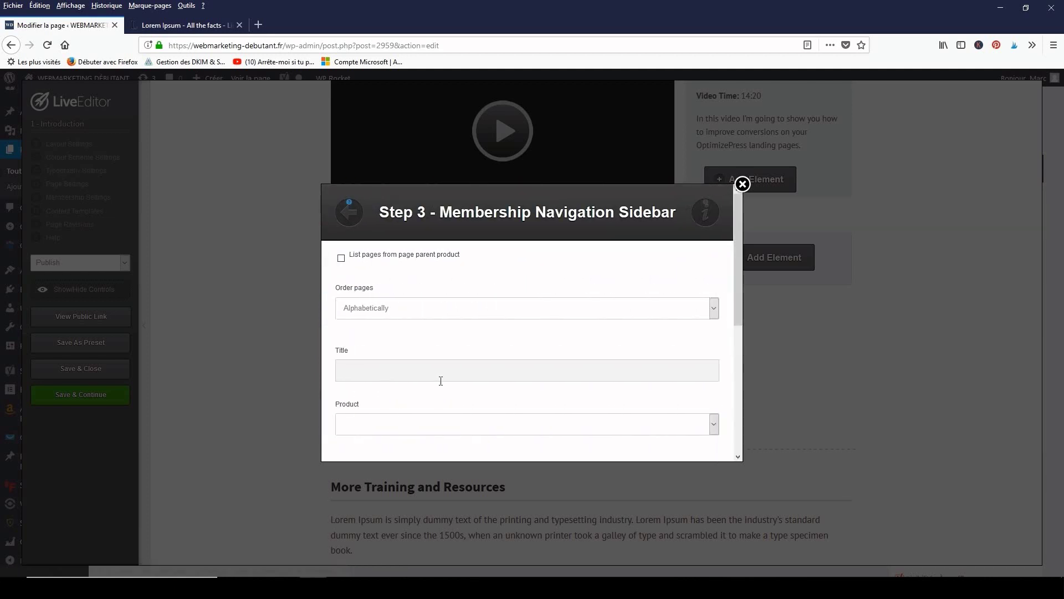
left_click(417, 427)
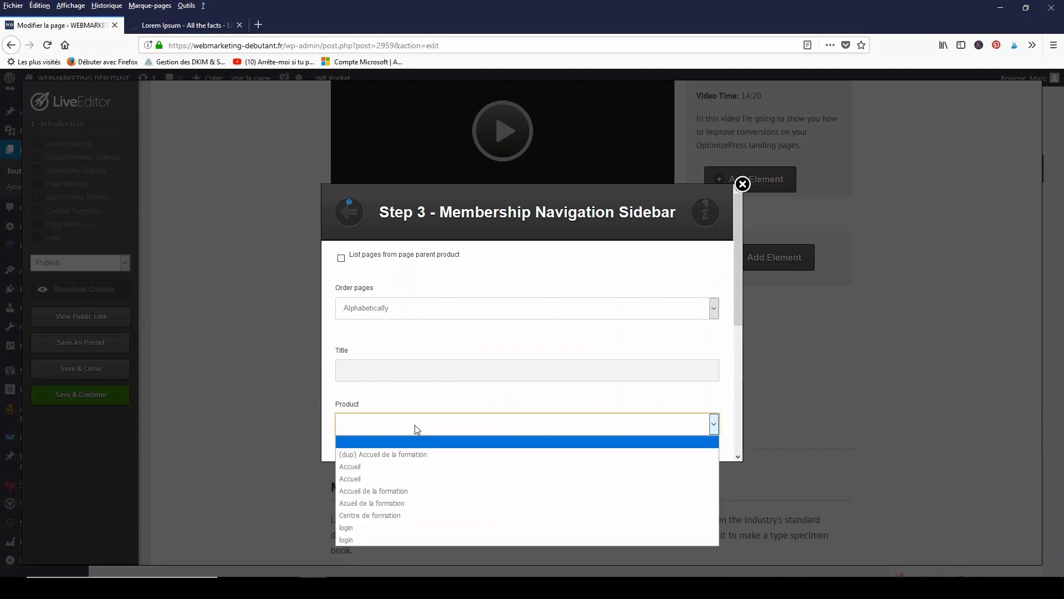
left_click(394, 491)
scroll(599, 412, "down", 3)
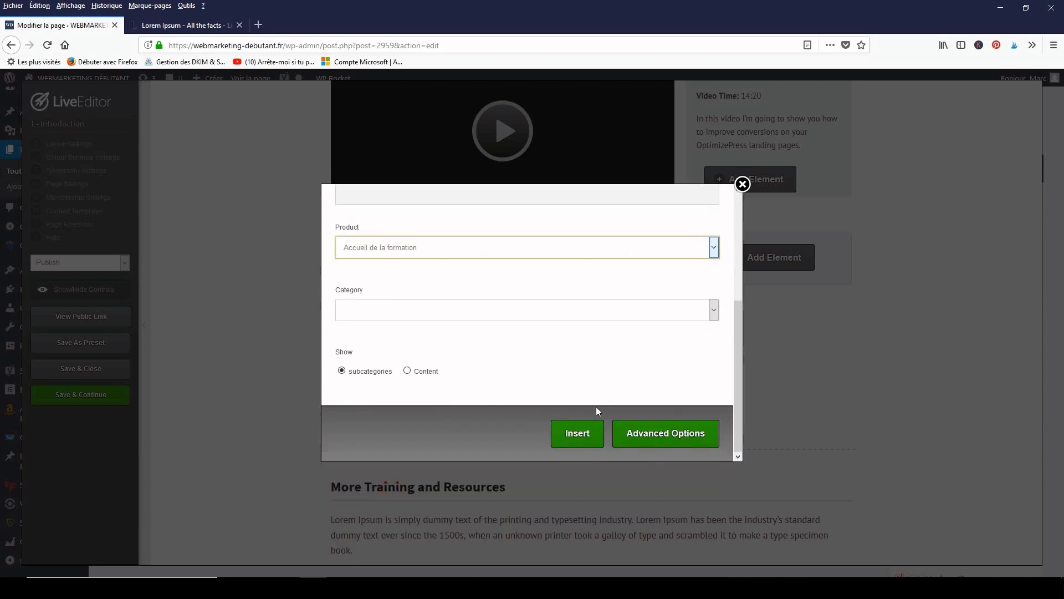
left_click(582, 434)
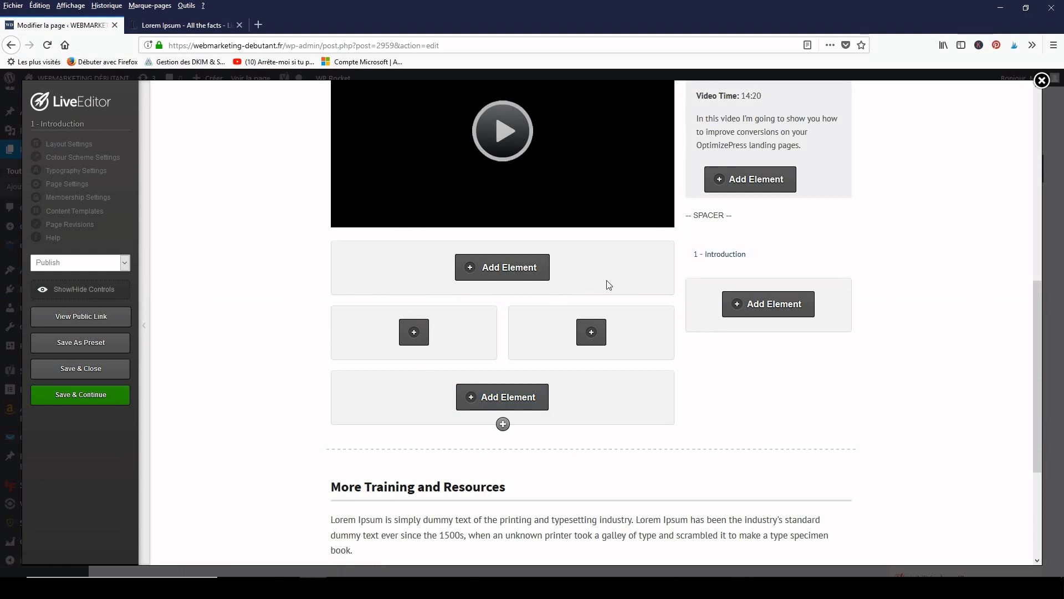
Hide the editing controls and scroll through the lesson preview to check the layout
mouse_move(703, 247)
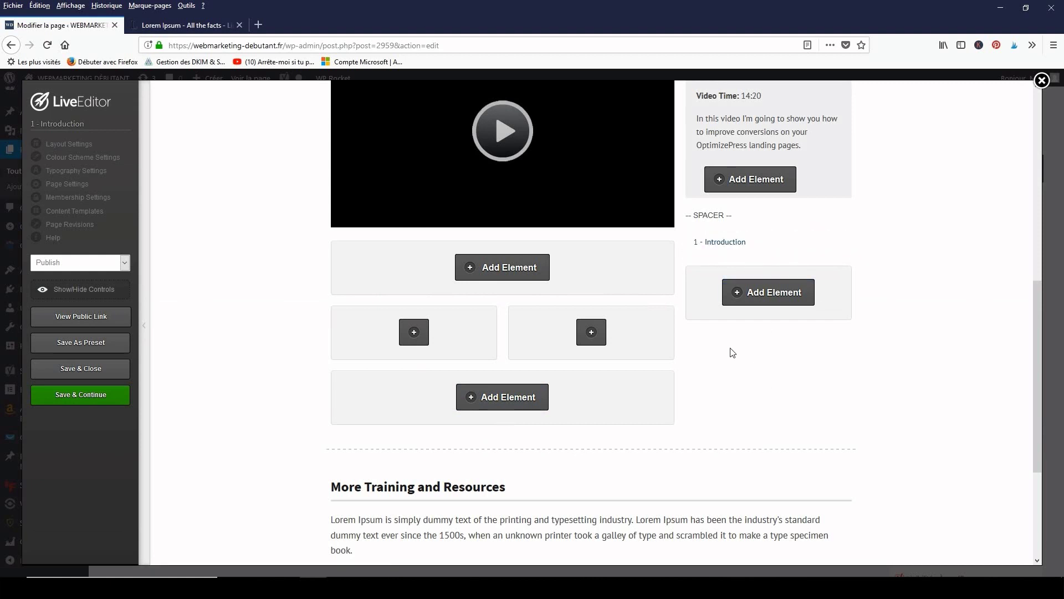
scroll(726, 349, "up", 8)
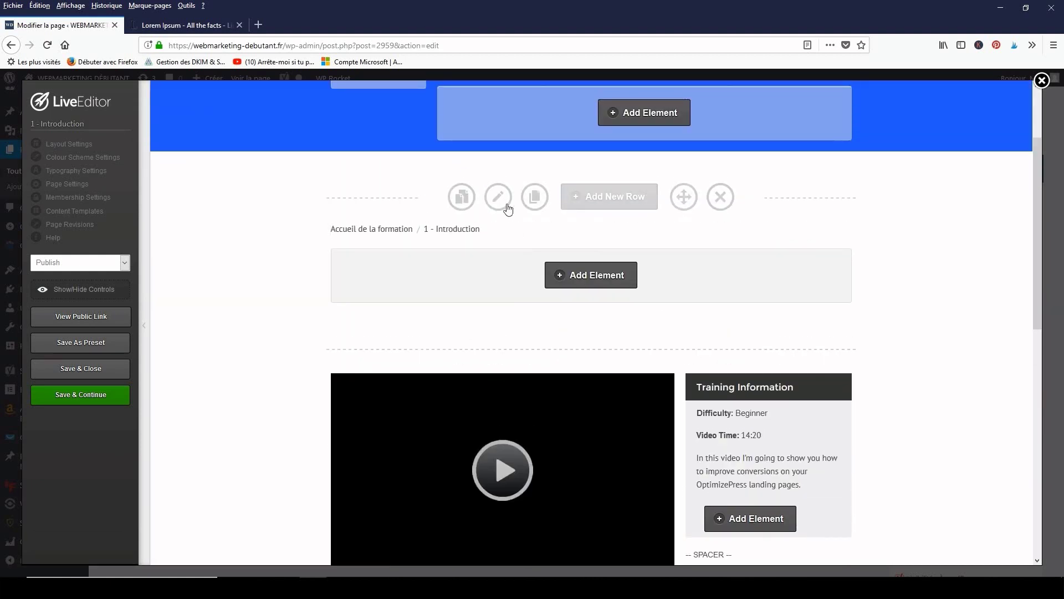
scroll(524, 191, "up", 1)
scroll(524, 191, "up", 1)
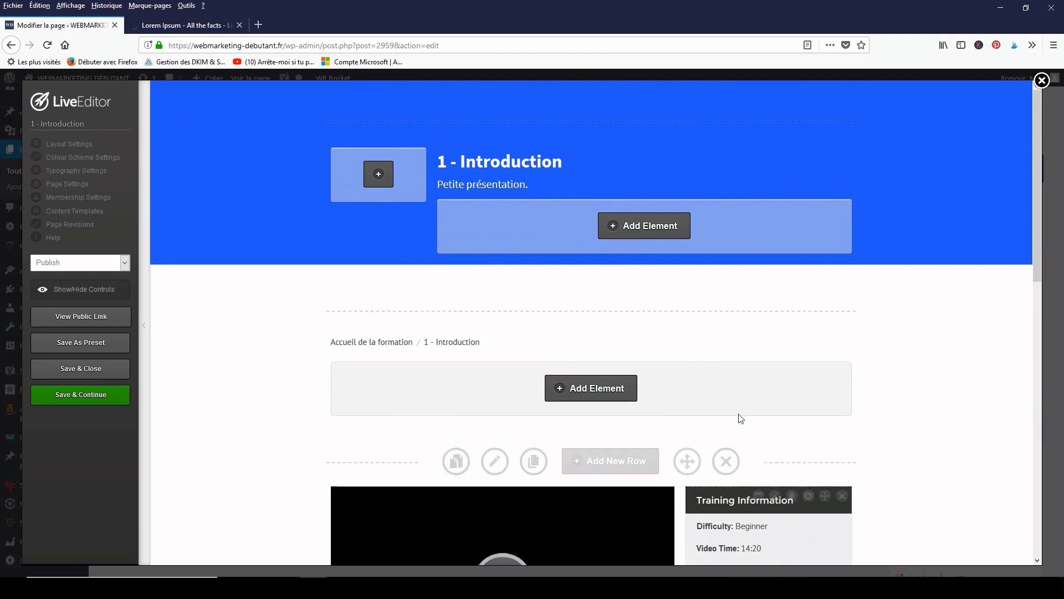
scroll(739, 419, "down", 3)
scroll(705, 371, "down", 5)
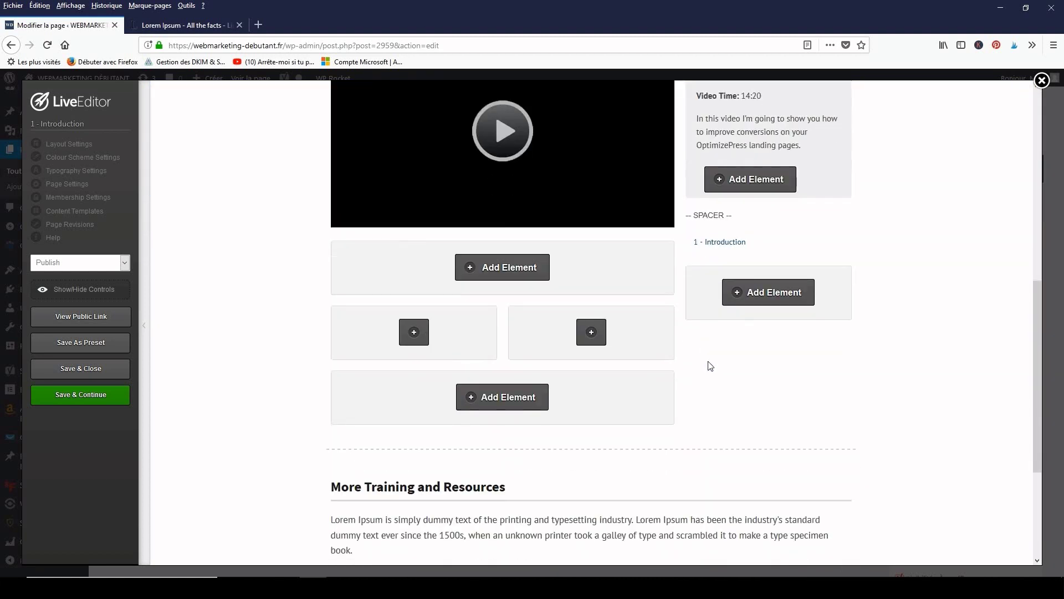
left_click(66, 298)
scroll(278, 366, "up", 2)
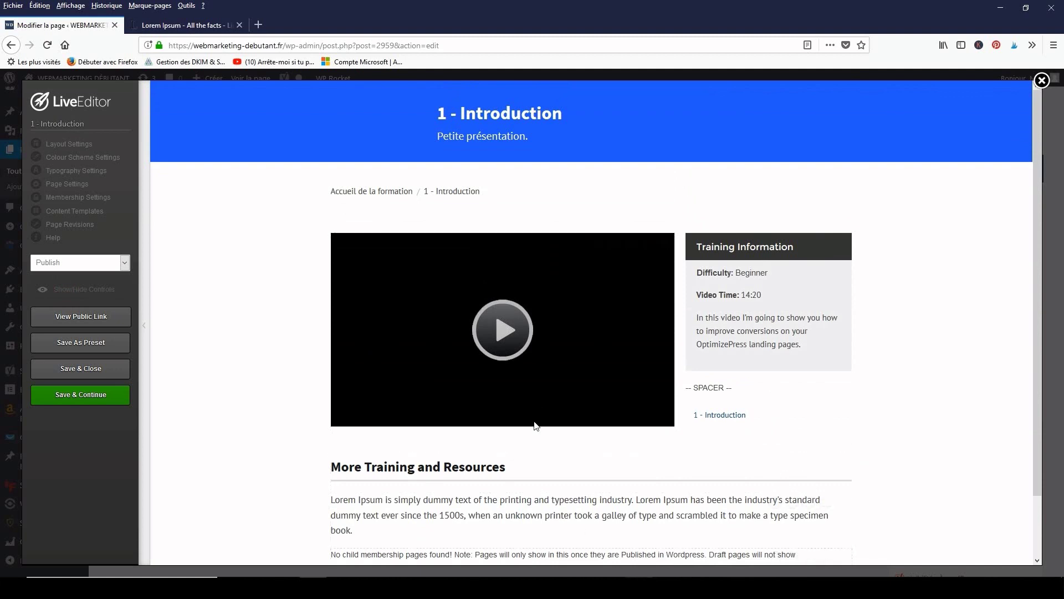
mouse_move(489, 317)
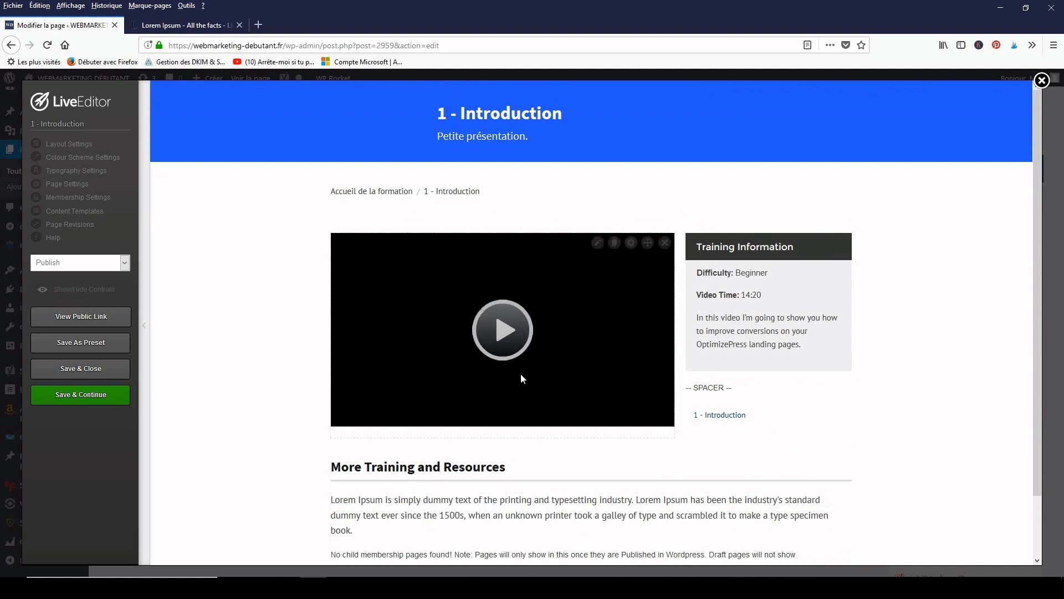
scroll(558, 451, "down", 2)
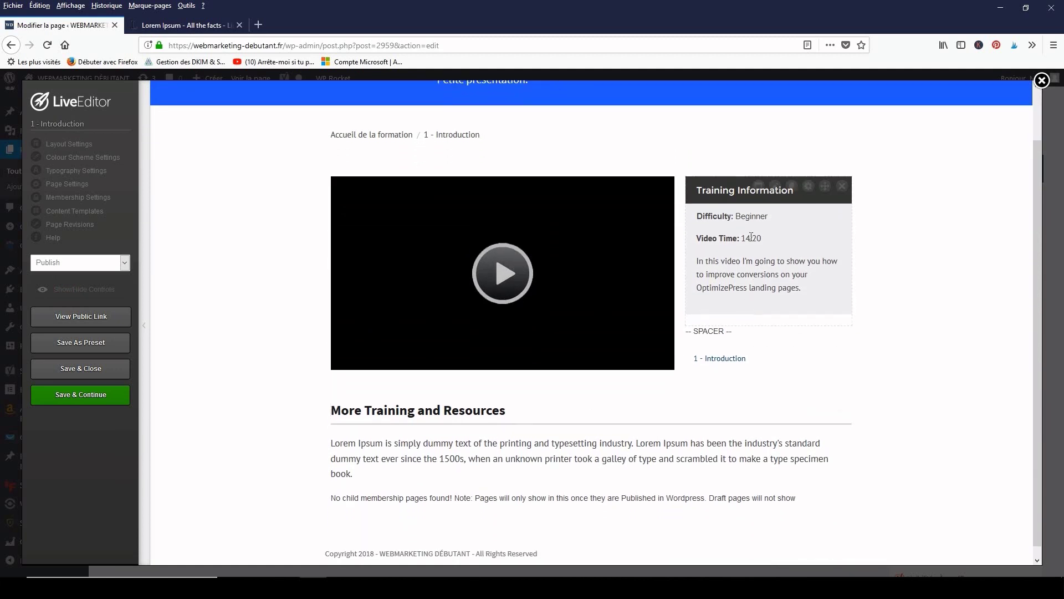
scroll(554, 477, "down", 1)
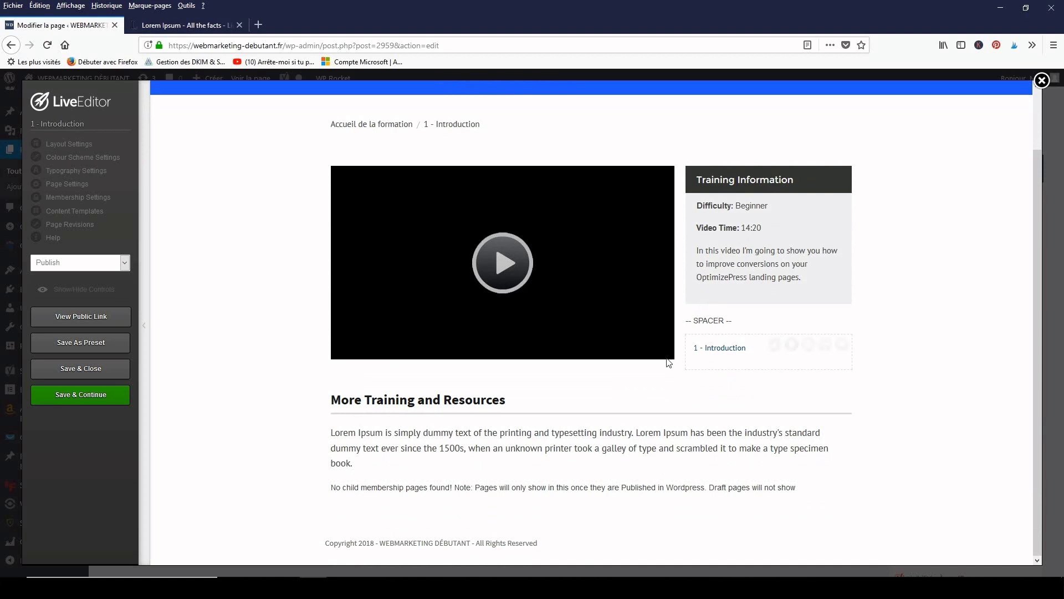
scroll(642, 368, "up", 2)
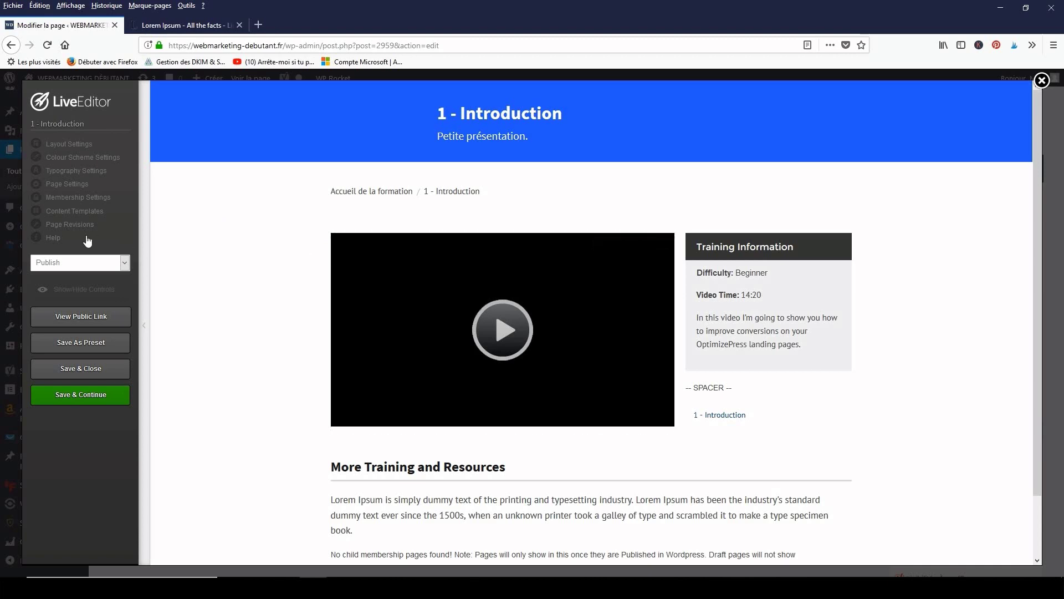
Review Membership Settings without changes, then Save & Close the LiveEditor
left_click(63, 197)
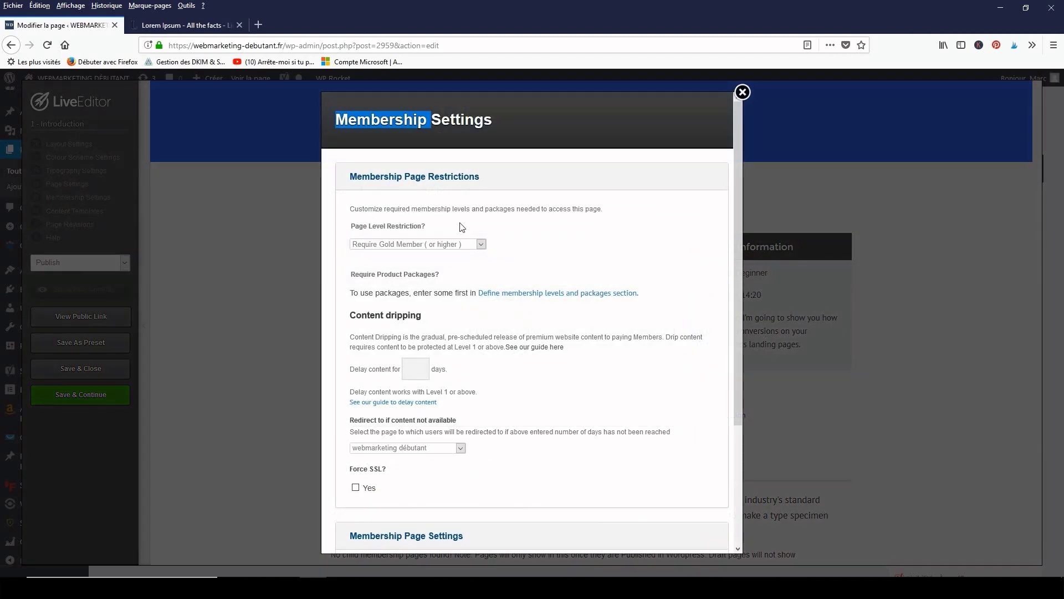
scroll(509, 394, "down", 2)
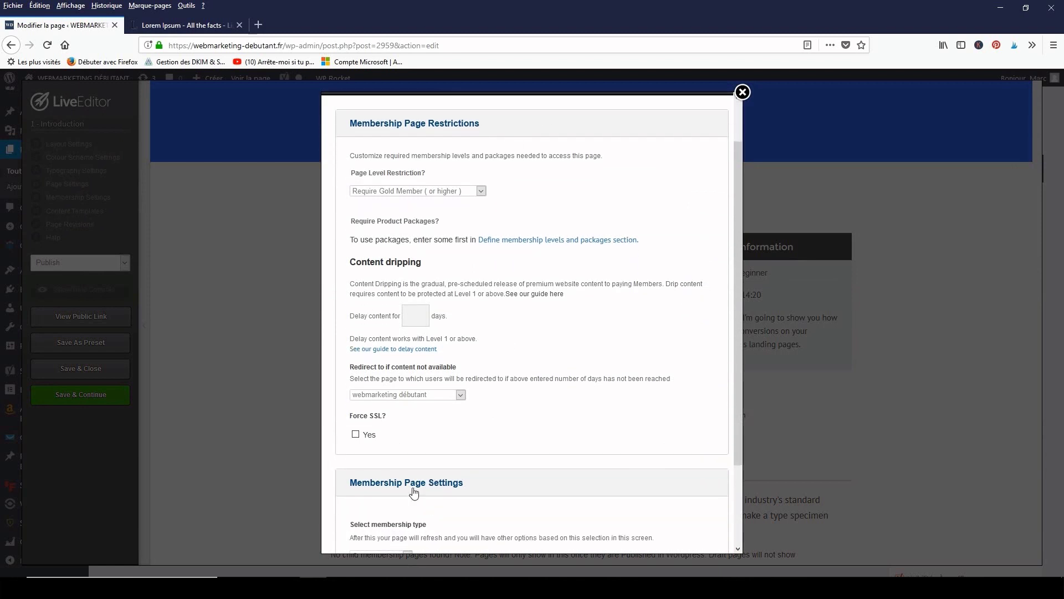
left_click(409, 481)
scroll(409, 478, "down", 4)
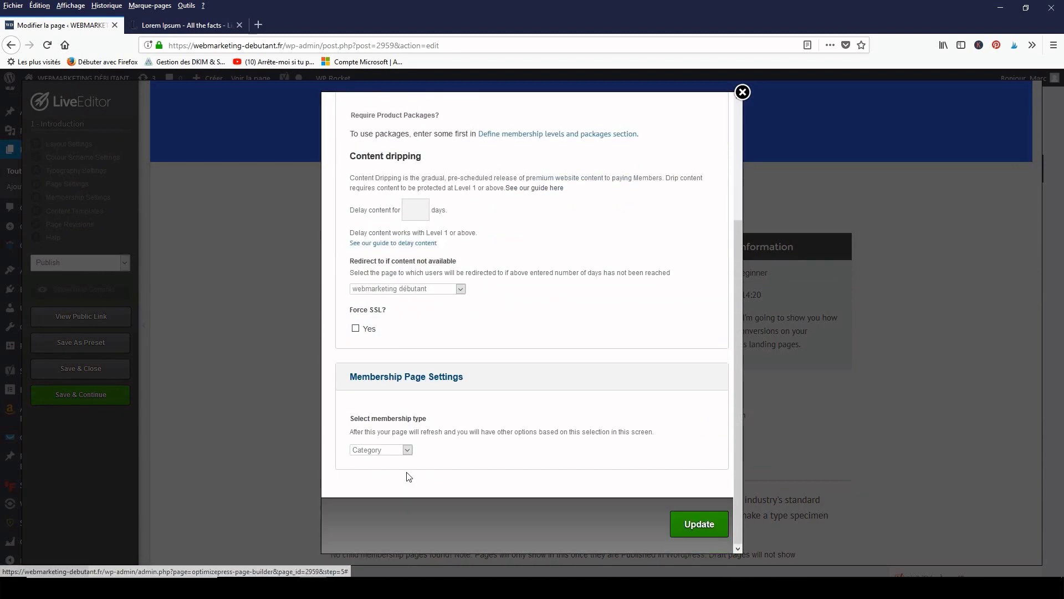
left_click(743, 93)
left_click(71, 368)
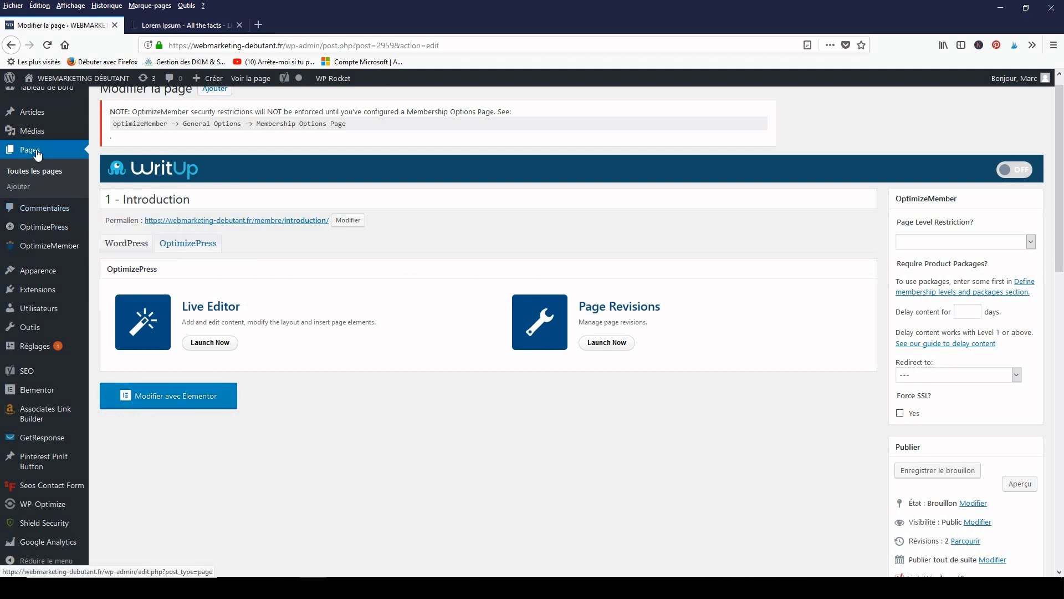
Clone the '1 - Introduction' page from the All Pages list to create '(dup) 1 - Introduction'
left_click(34, 151)
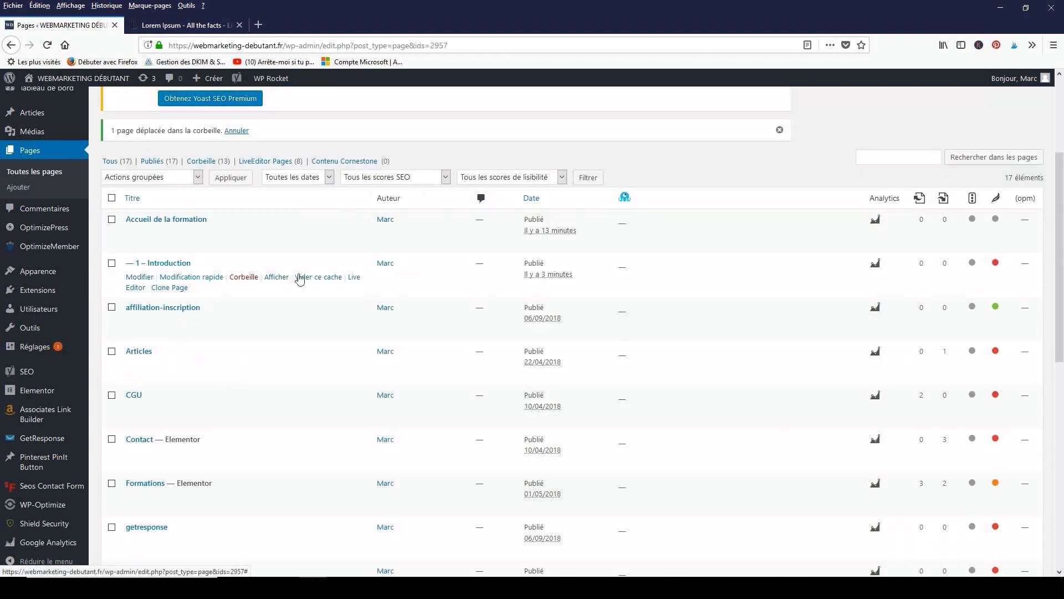
left_click(169, 289)
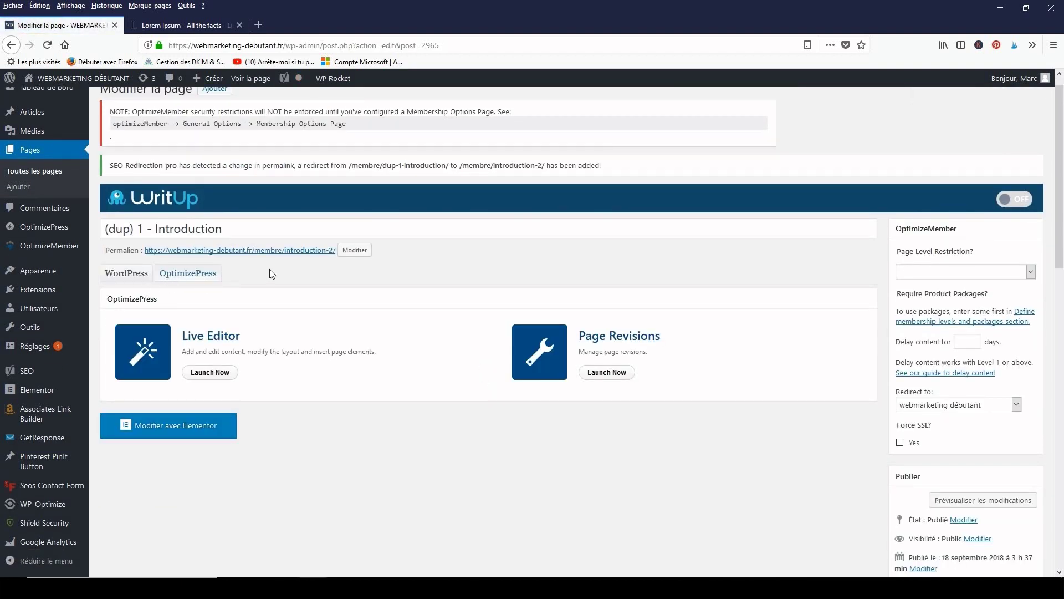
Change the duplicate page's permalink slug to lecon-1
left_click(355, 250)
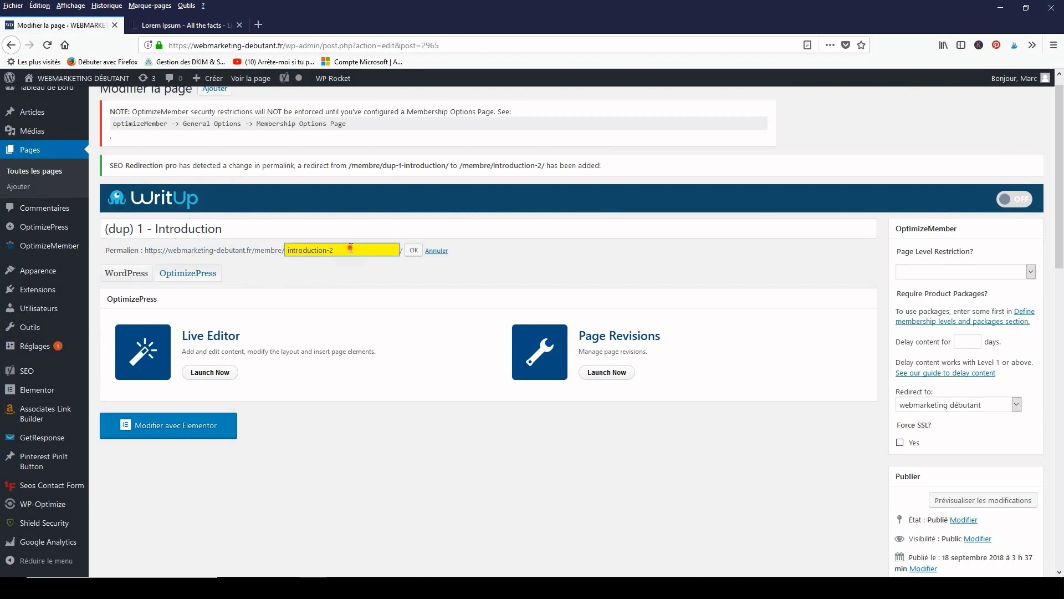
left_click_drag(351, 248, 278, 251)
key("BackSpace")
left_click(414, 250)
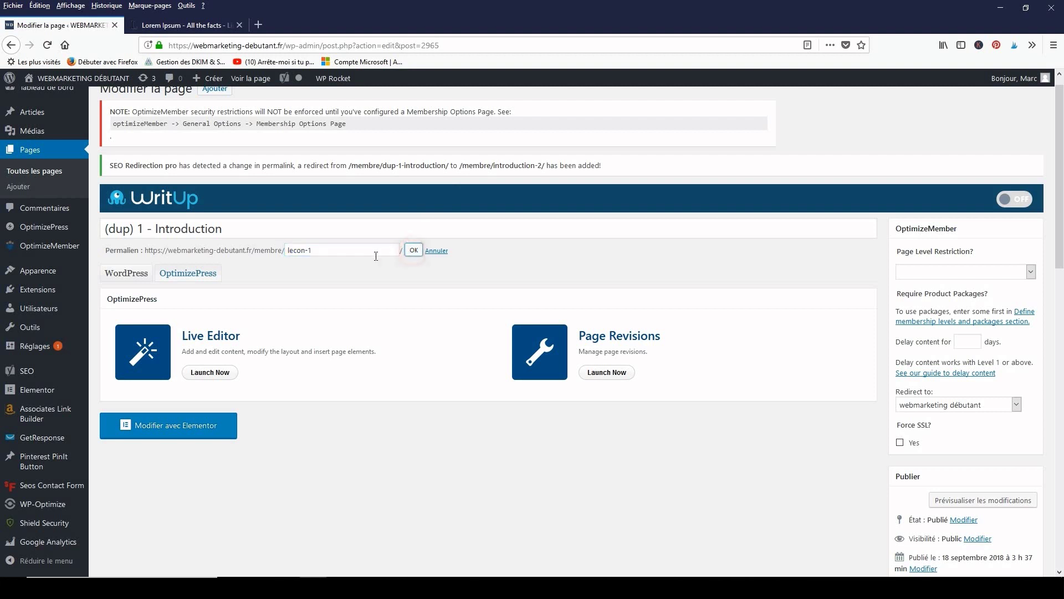
Retitle the page '2 - Booster ton référencement' and save the update
left_click_drag(249, 230, 78, 226)
left_click(145, 228)
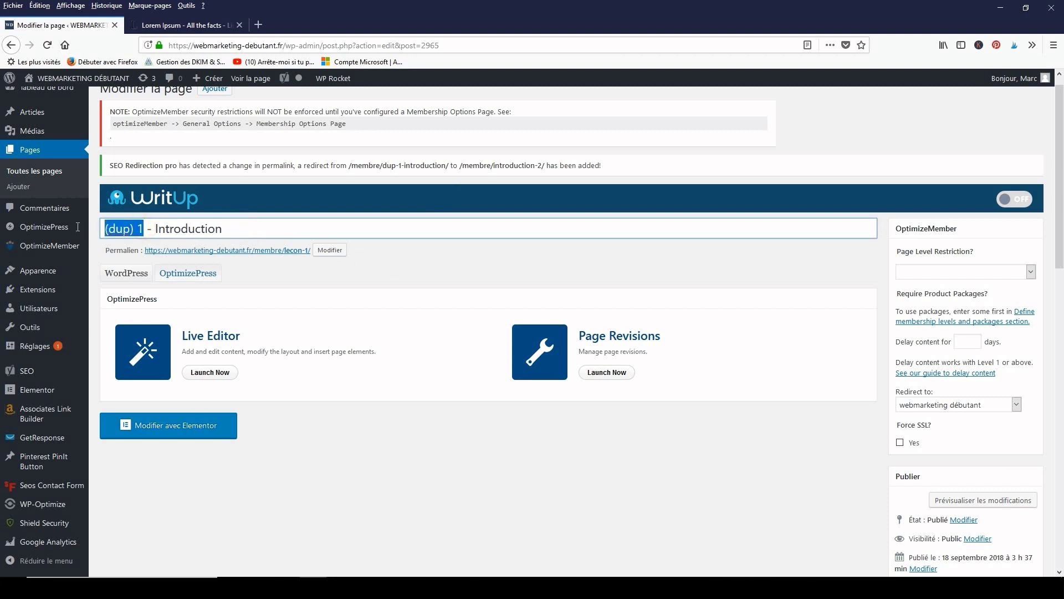
type("2")
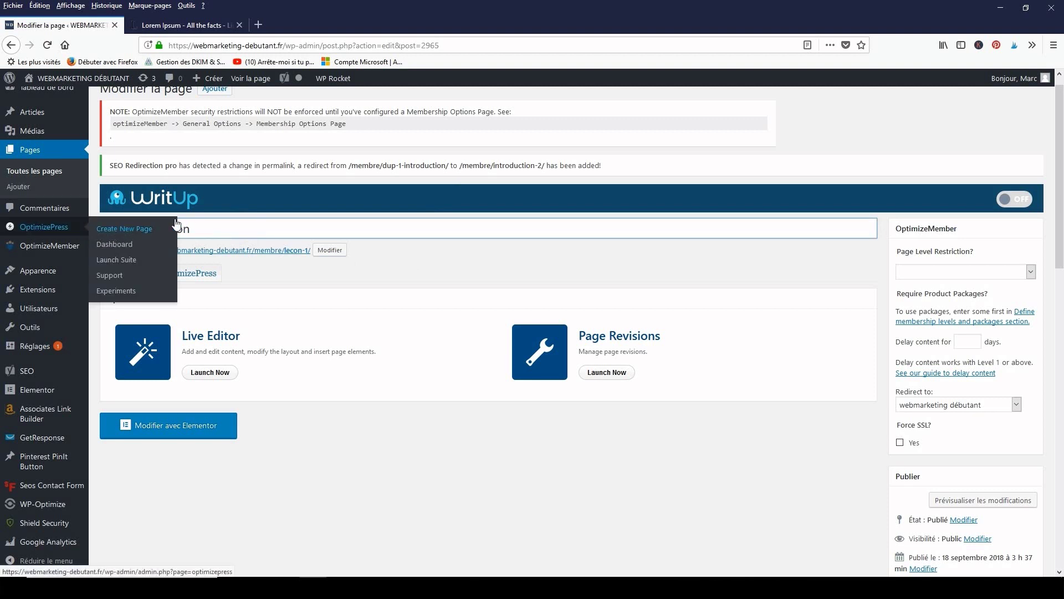
left_click(241, 232)
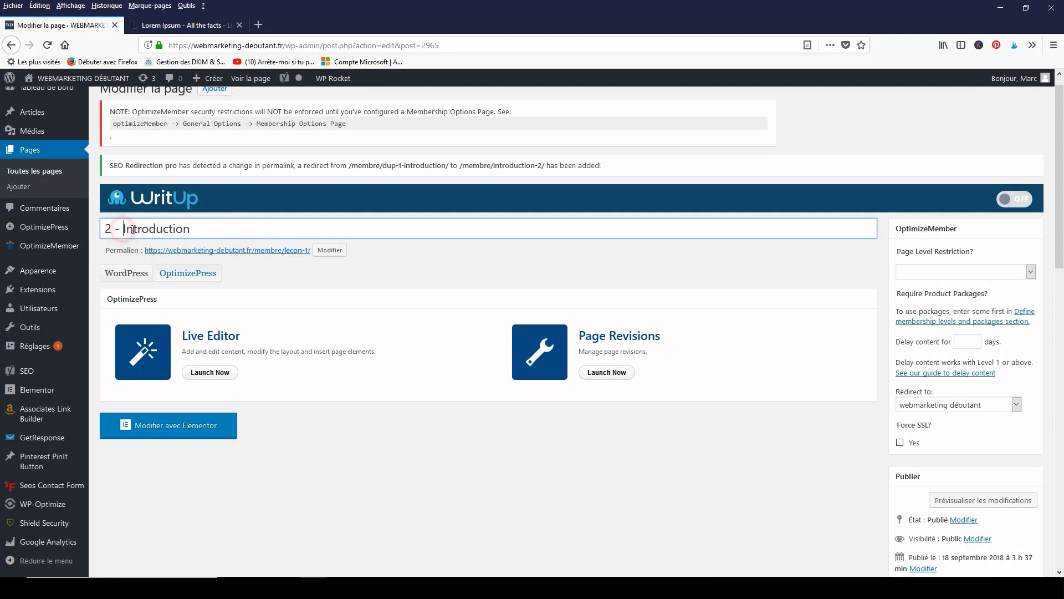
left_click_drag(122, 229, 222, 229)
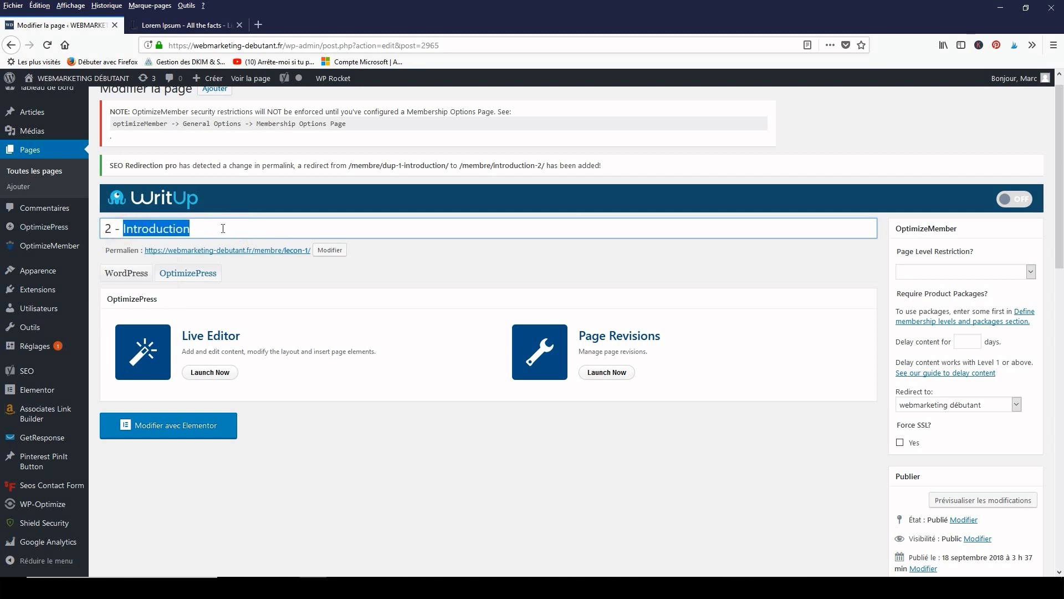
type("B")
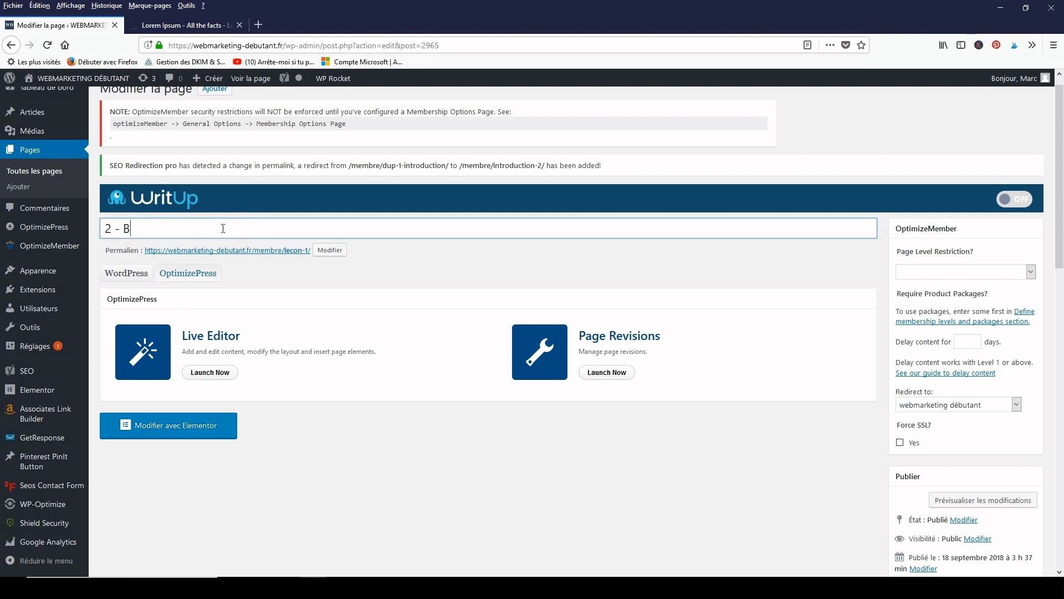
type("ooster ton référencement")
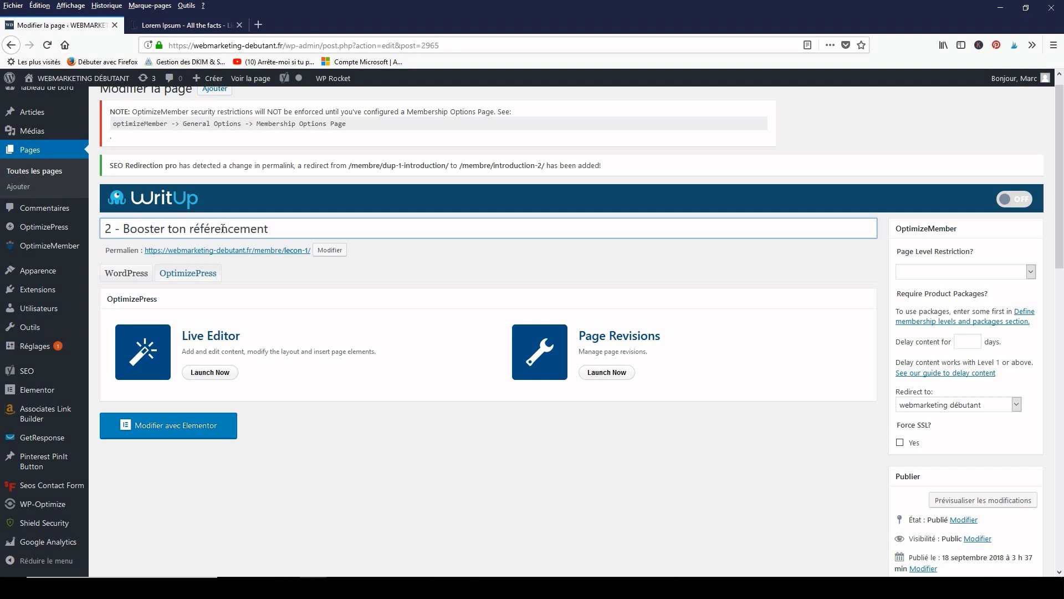
left_click(424, 261)
scroll(423, 261, "down", 4)
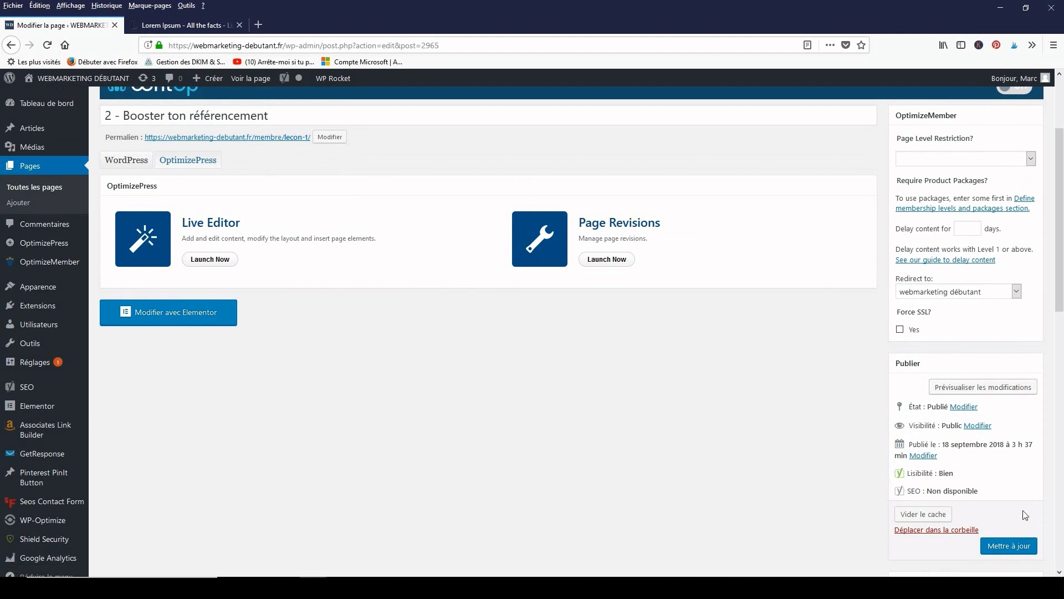
left_click(1008, 548)
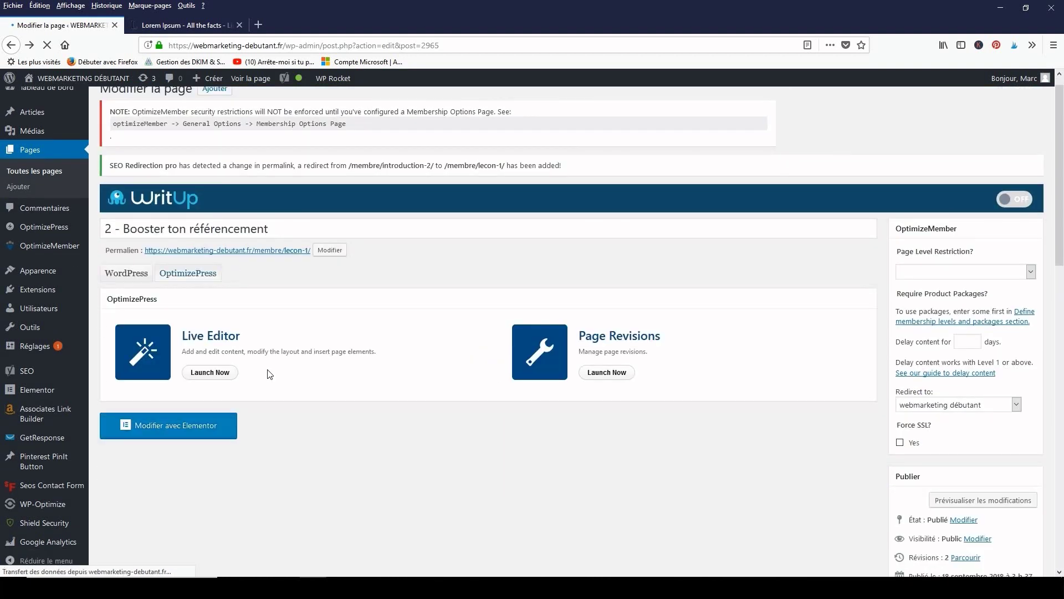
In LiveEditor, change the headline's 1 to 2 and begin replacing 'Introduction' with the new title
left_click(232, 373)
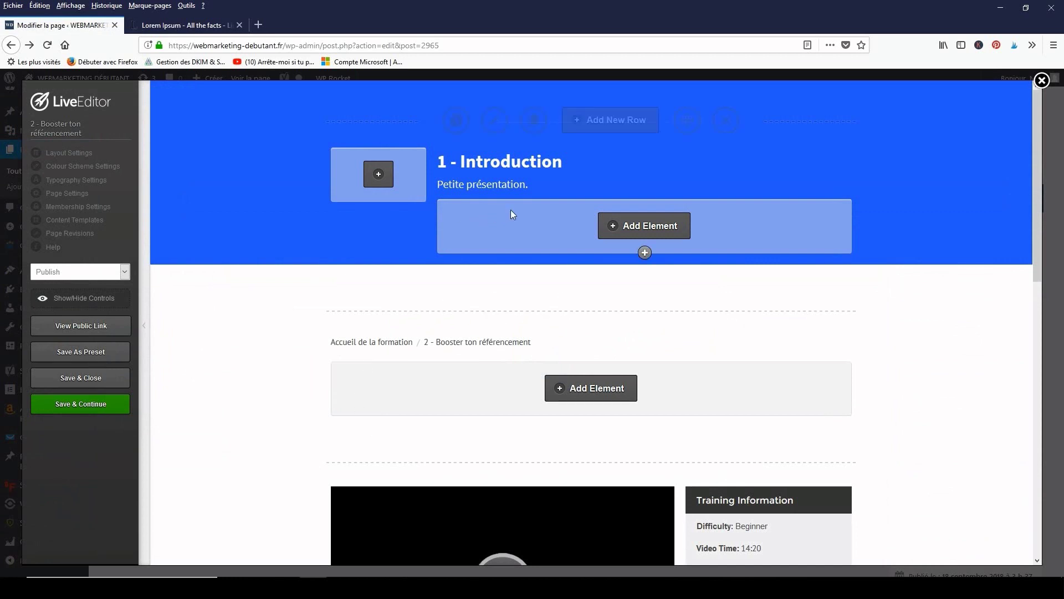
mouse_move(778, 157)
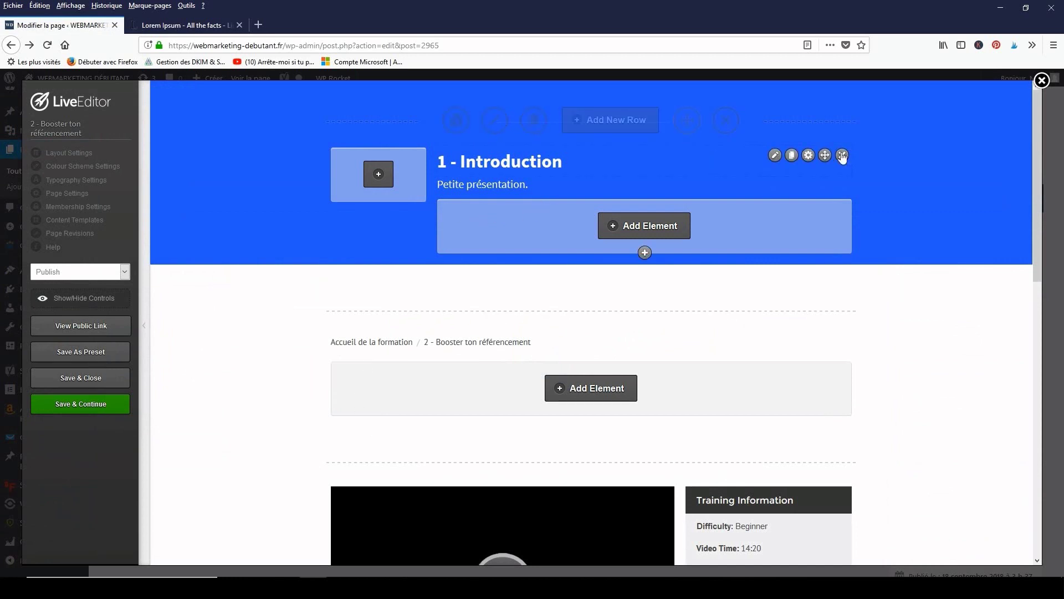
left_click(777, 157)
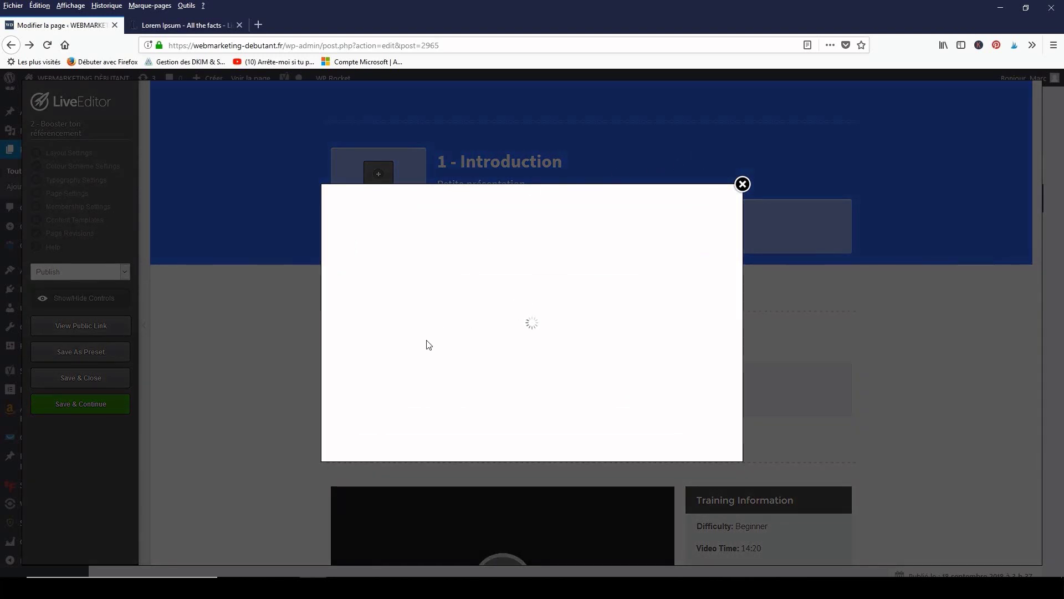
double_click(343, 398)
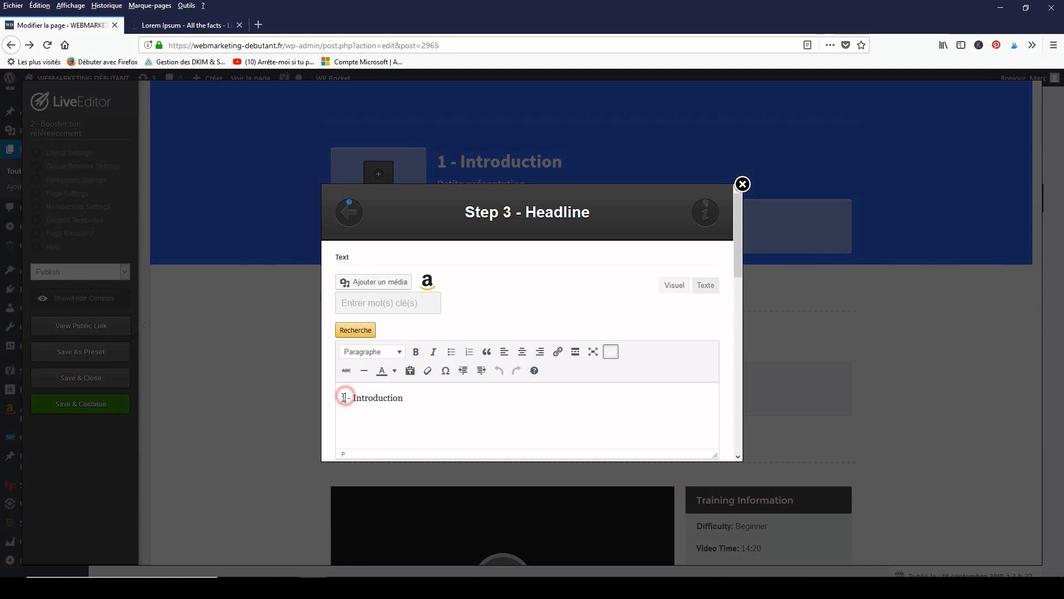
type("2")
left_click_drag(354, 399, 407, 398)
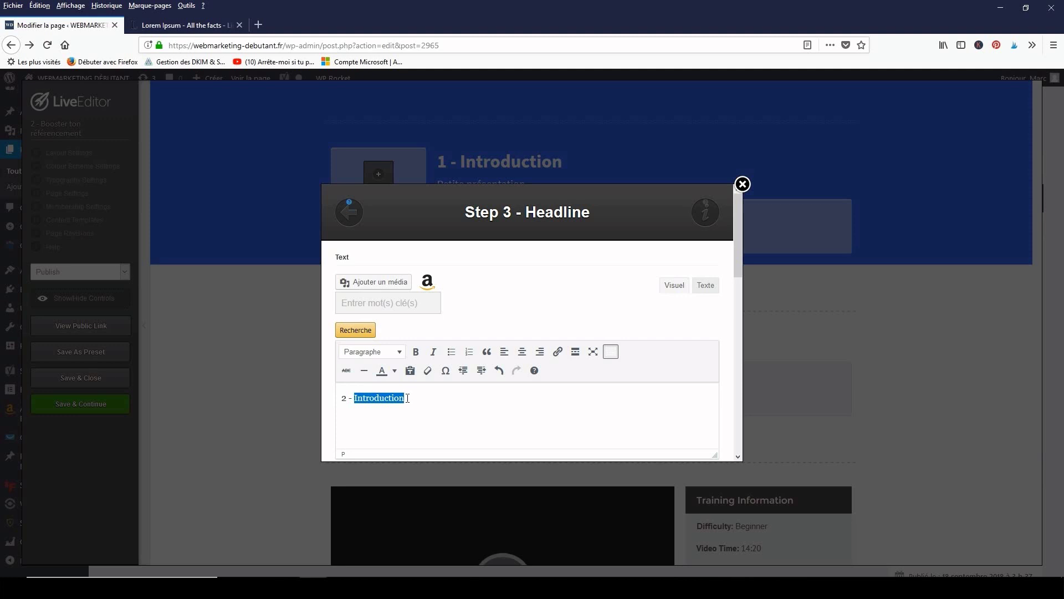
type("Booster ton référencement")
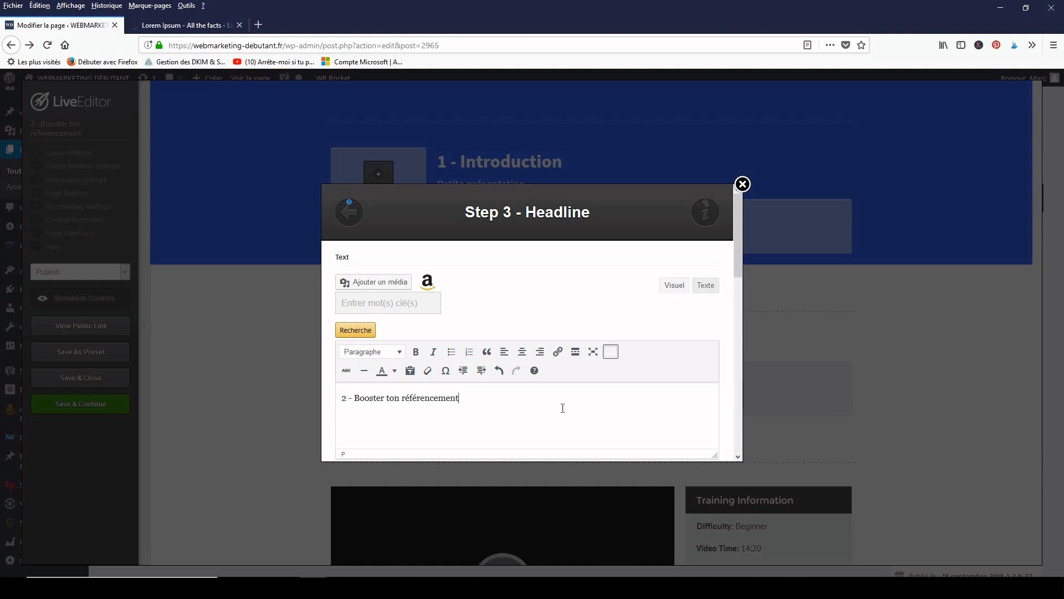
Insert the '2 - Booster ton référencement' headline and change its subtitle to 'Leçon #1'
scroll(563, 409, "down", 10)
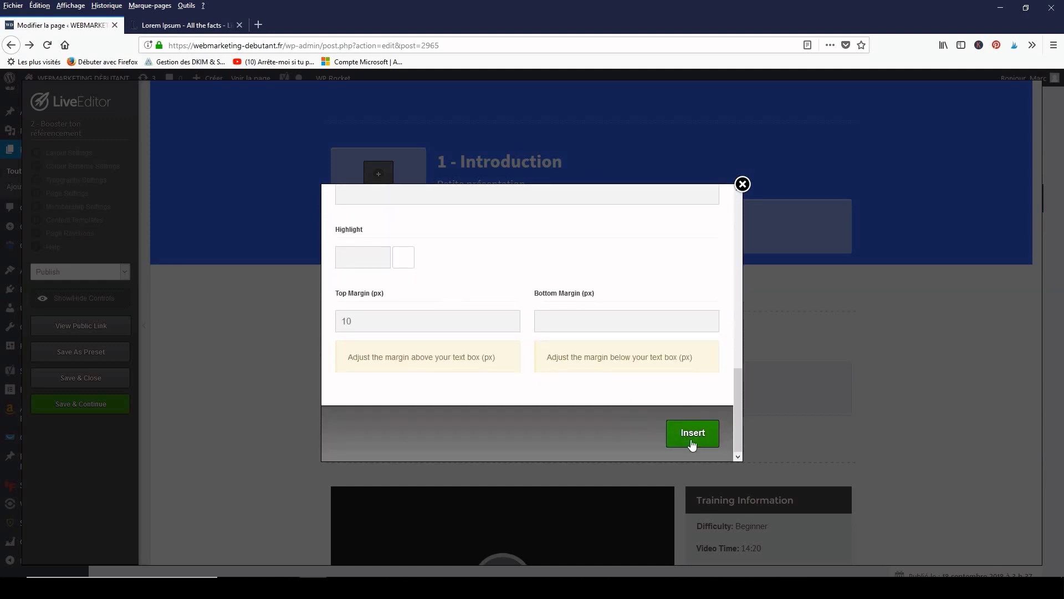
left_click(692, 433)
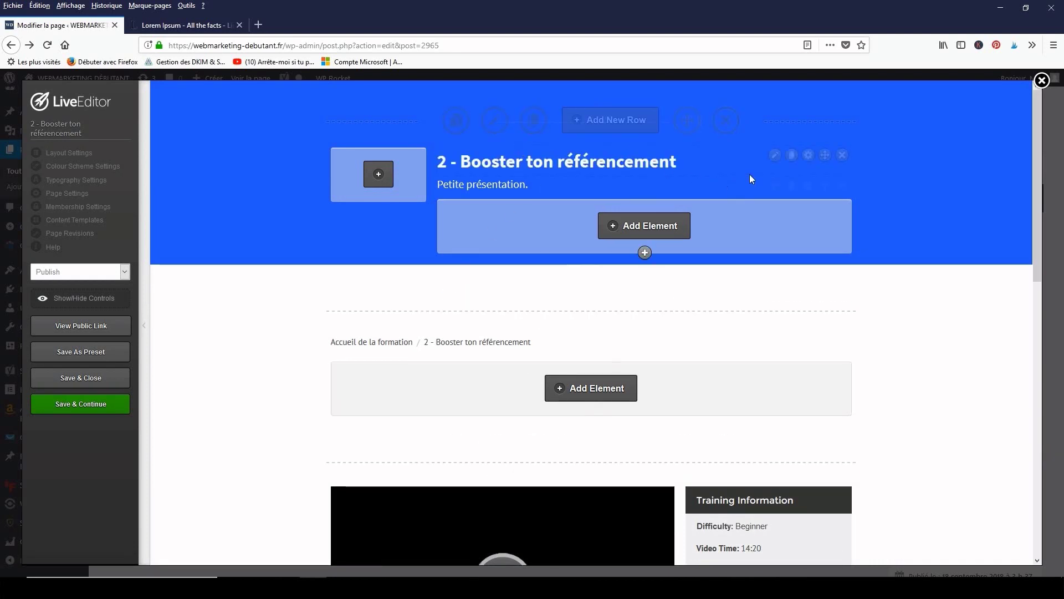
left_click(774, 187)
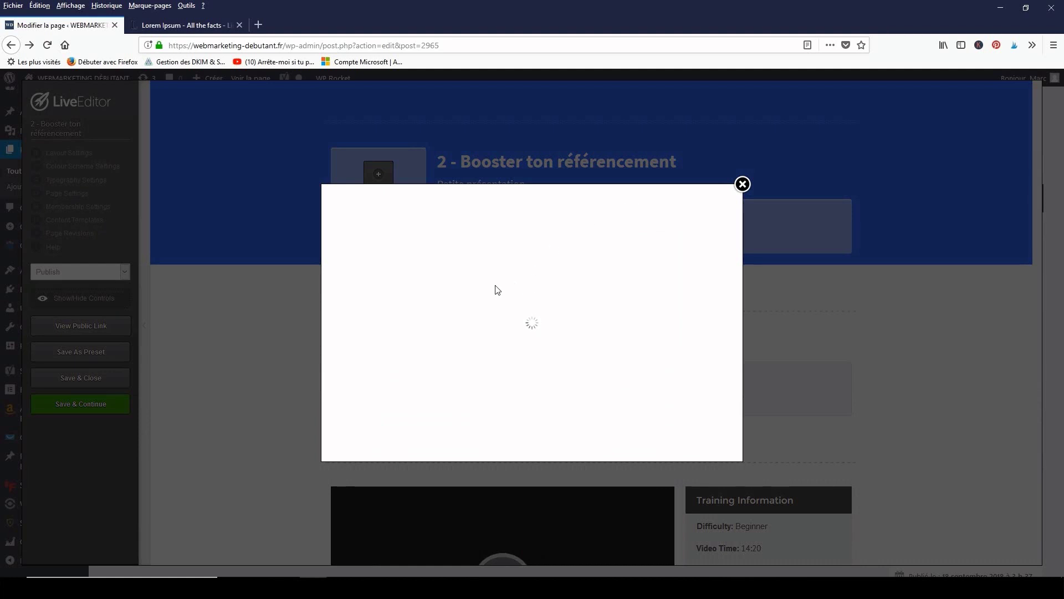
left_click(419, 398)
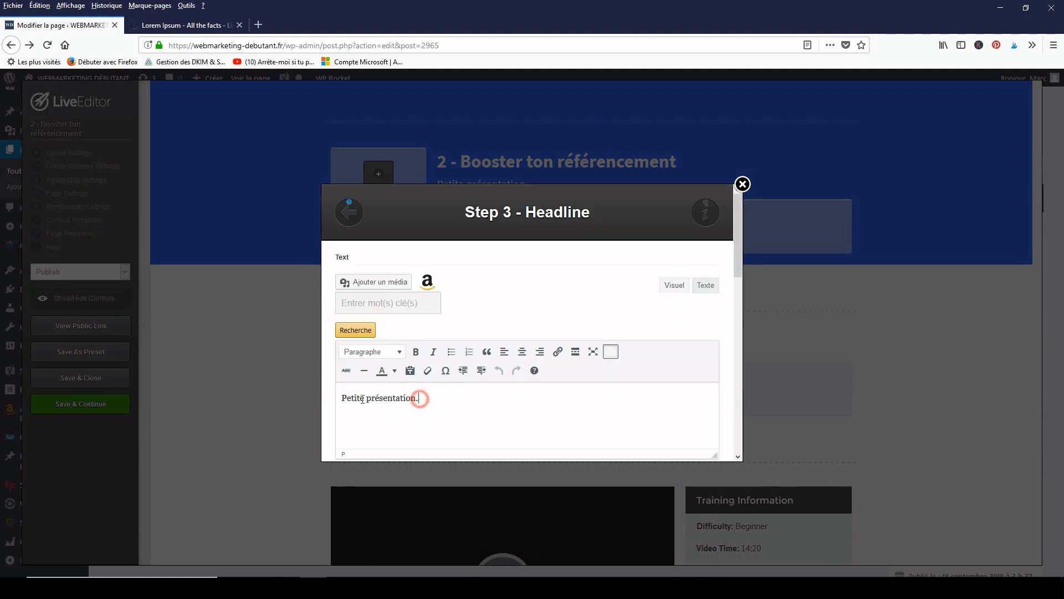
left_click_drag(362, 399, 319, 403)
type("Leçon #1")
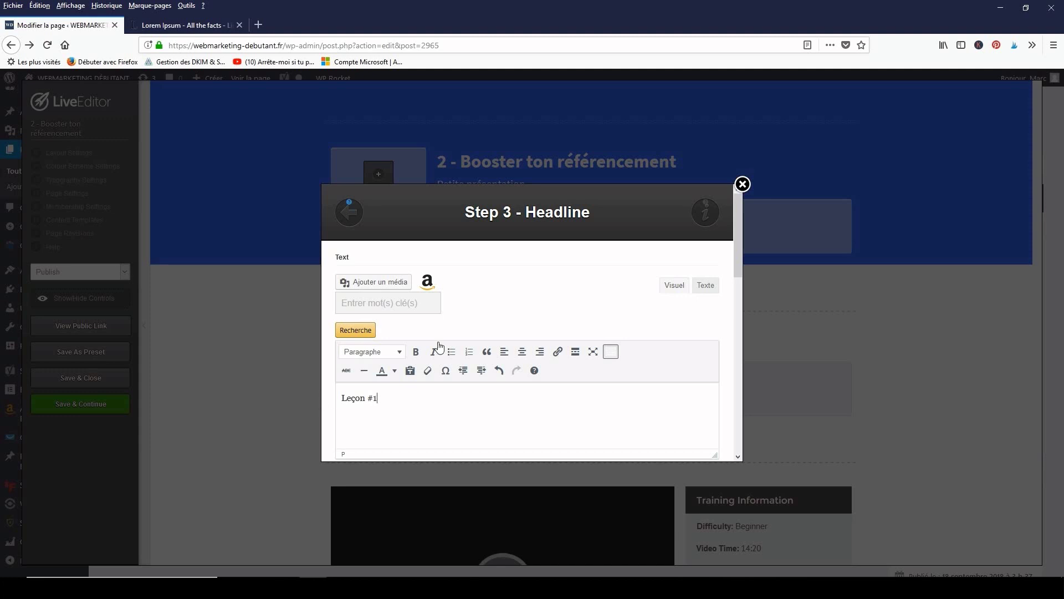
scroll(722, 328, "down", 3)
scroll(722, 328, "down", 8)
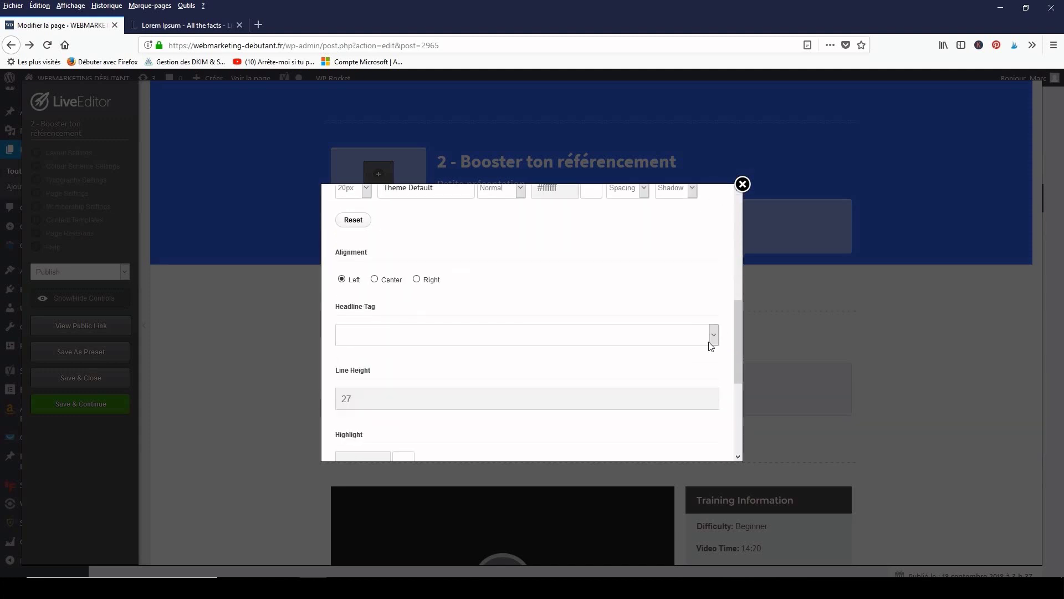
left_click(683, 451)
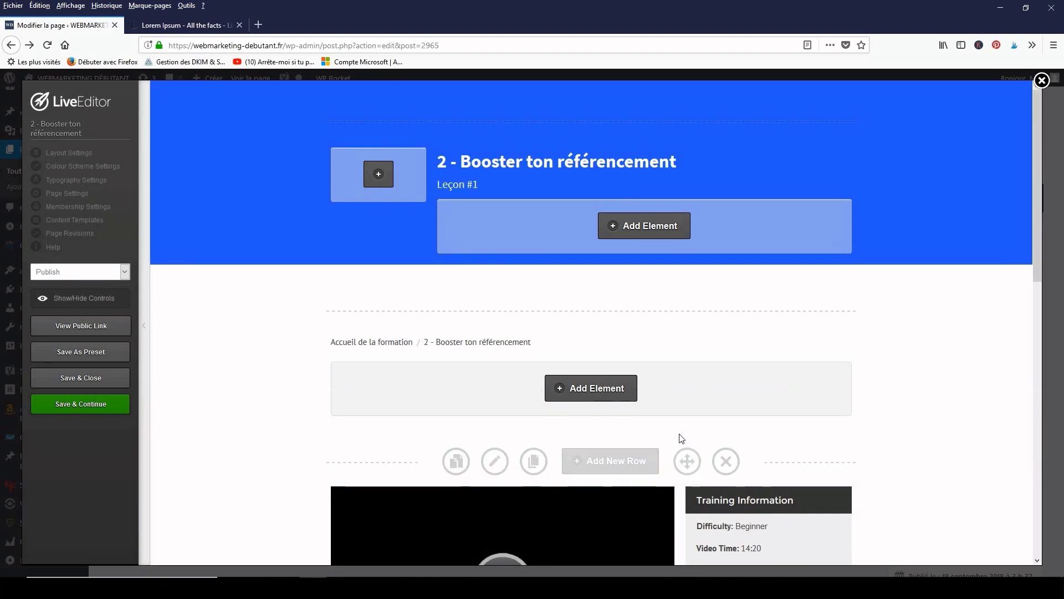
left_click(961, 306)
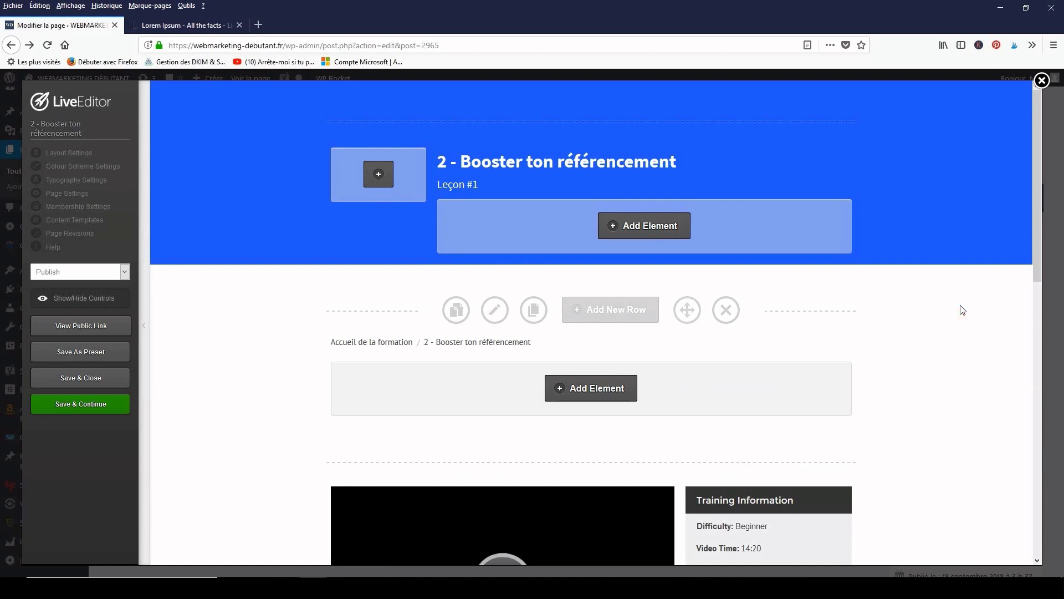
scroll(963, 309, "down", 6)
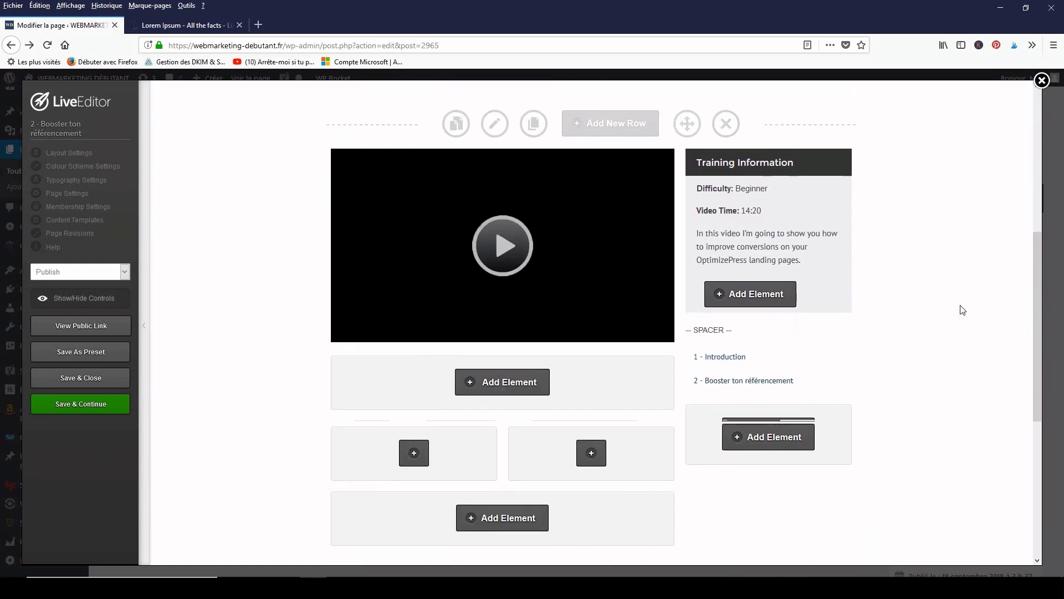
mouse_move(754, 376)
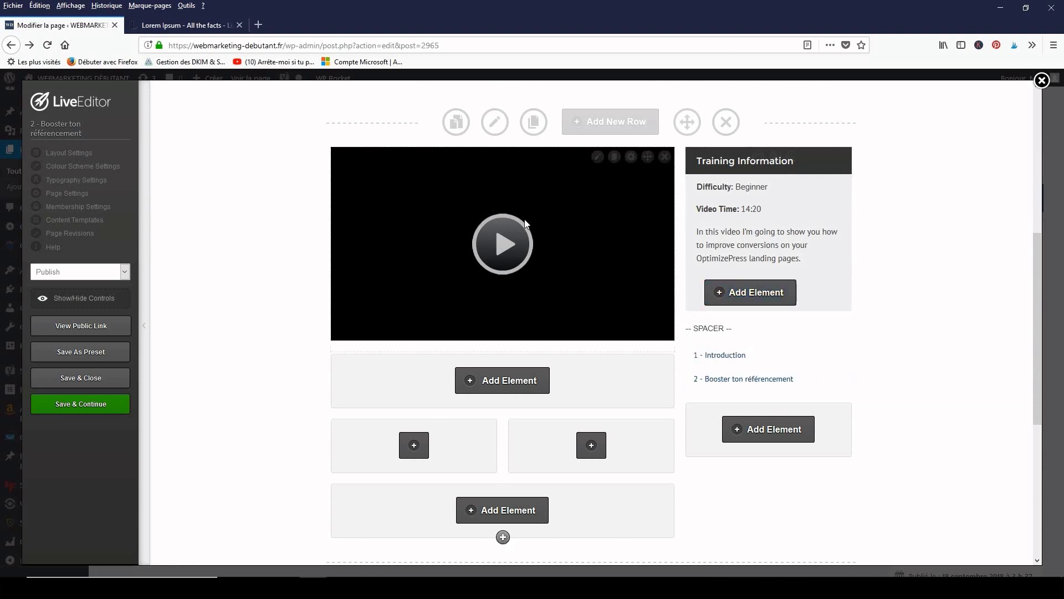
scroll(444, 141, "up", 4)
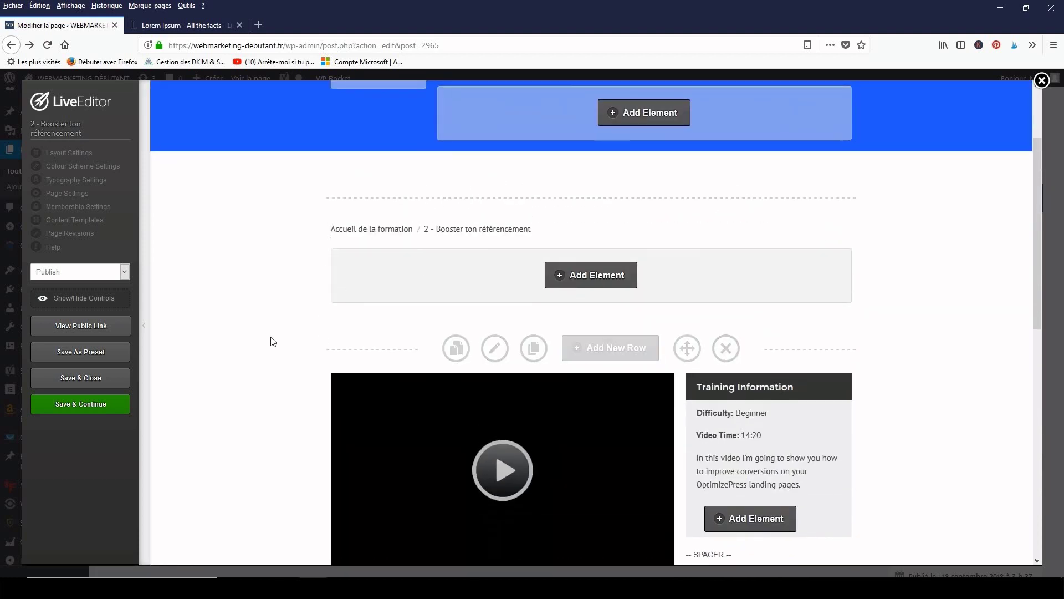
Restrict the lesson page to Gold Member or higher in its membership settings
left_click(59, 208)
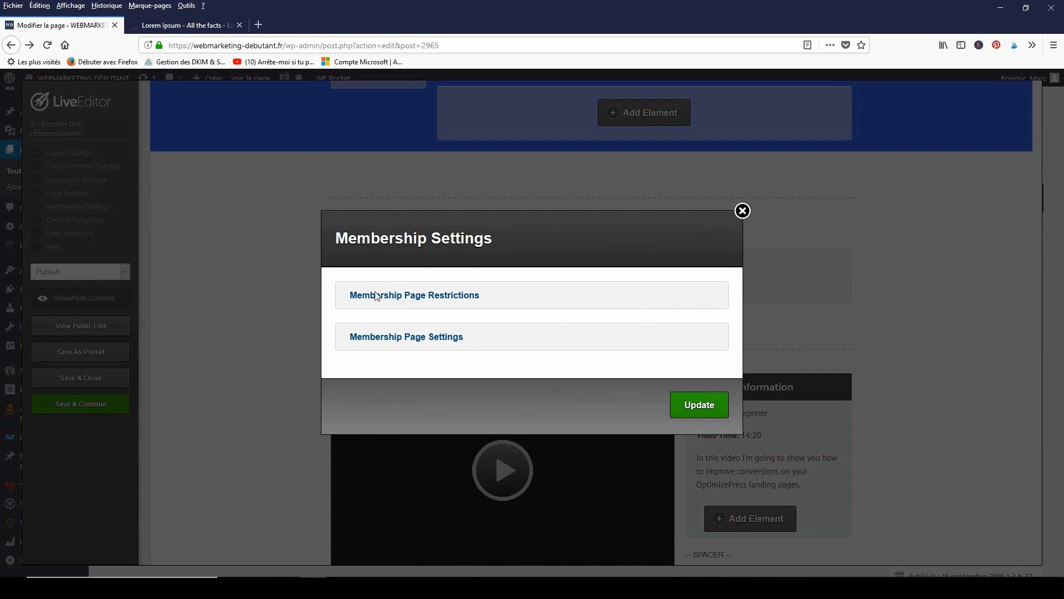
left_click(375, 295)
left_click(394, 242)
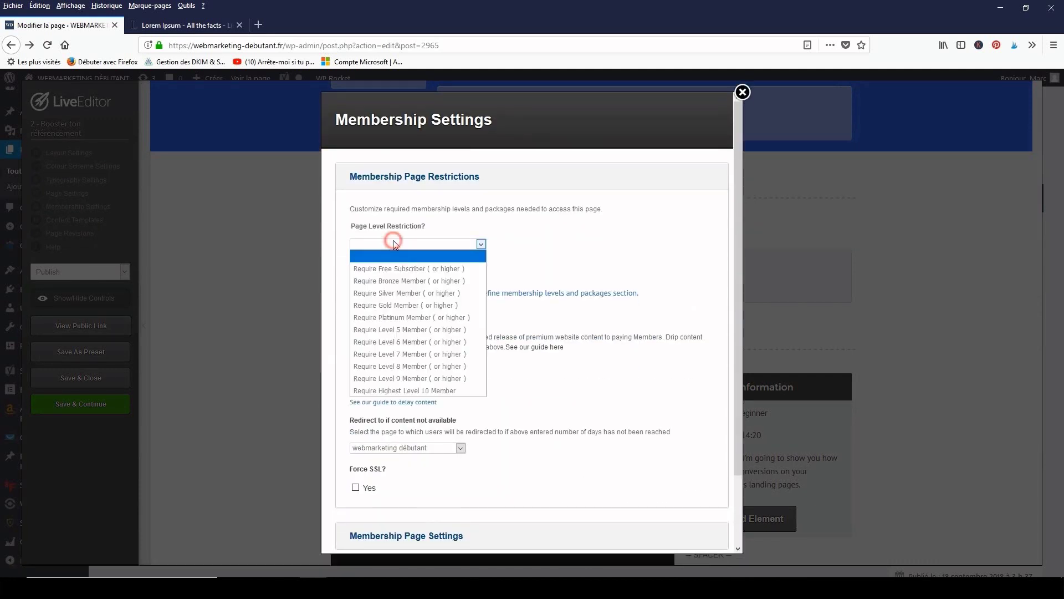
left_click(395, 305)
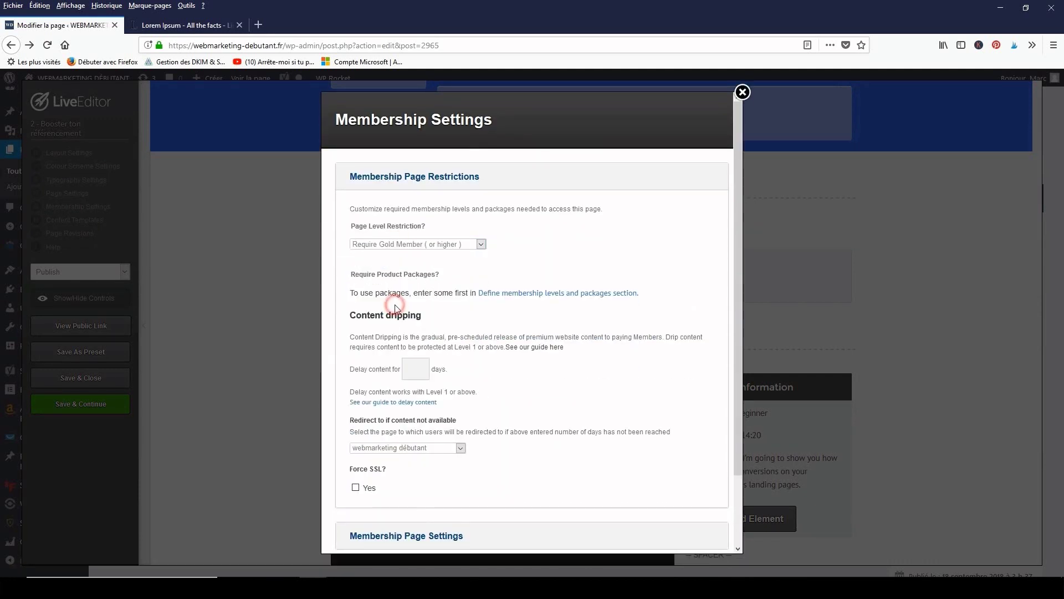
scroll(569, 256, "down", 1)
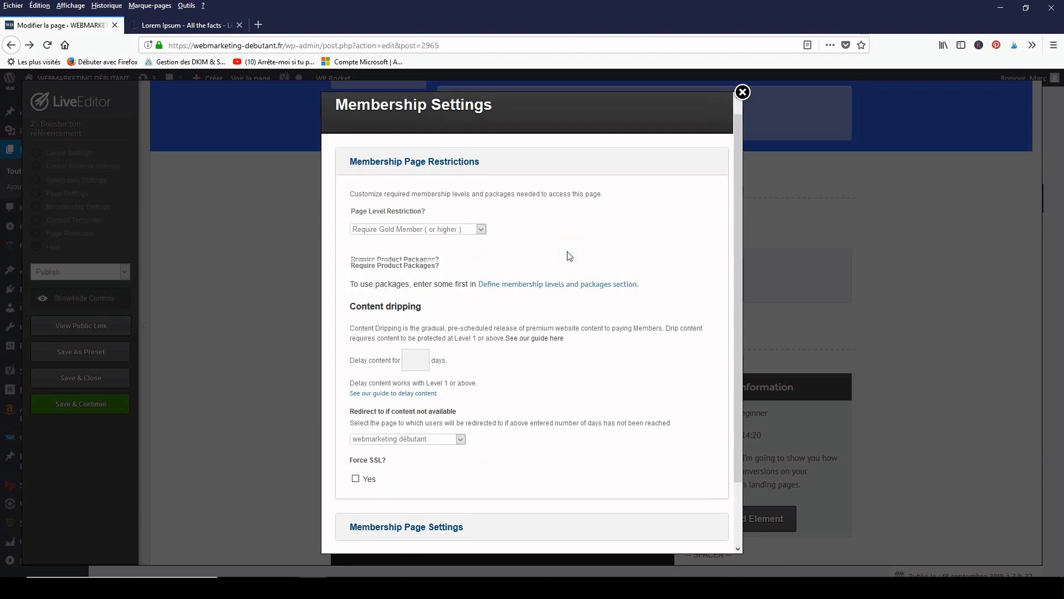
scroll(569, 256, "down", 3)
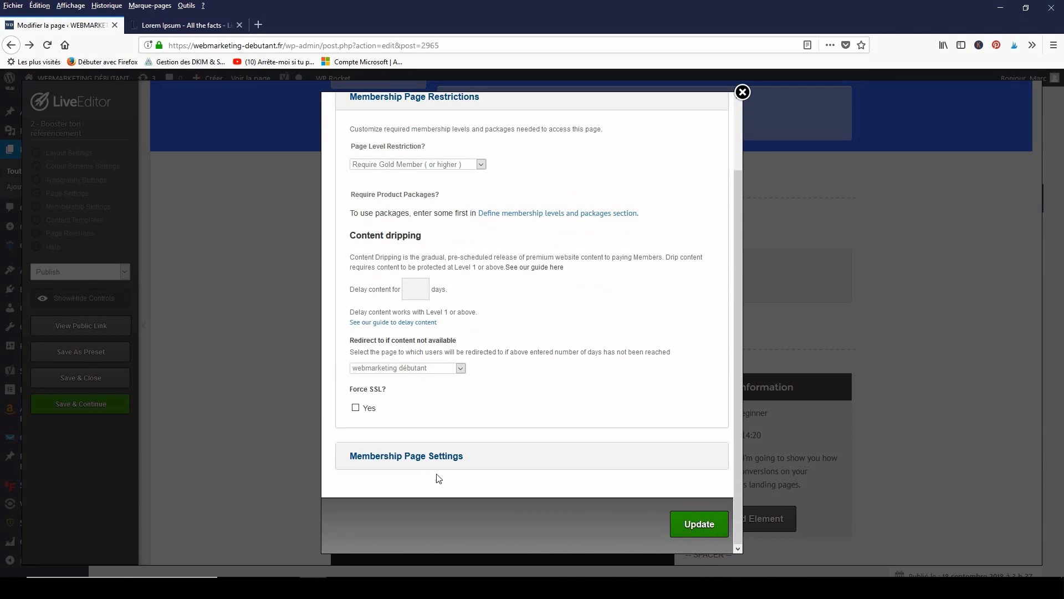
left_click(414, 460)
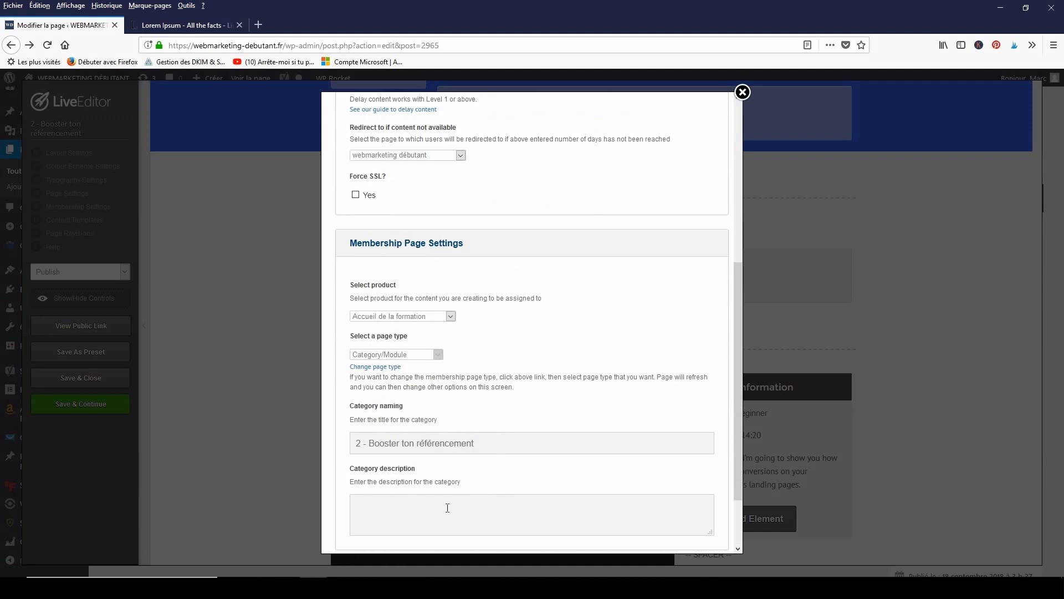
Paste a Lorem Ipsum paragraph into the Category description and update the settings
left_click(182, 25)
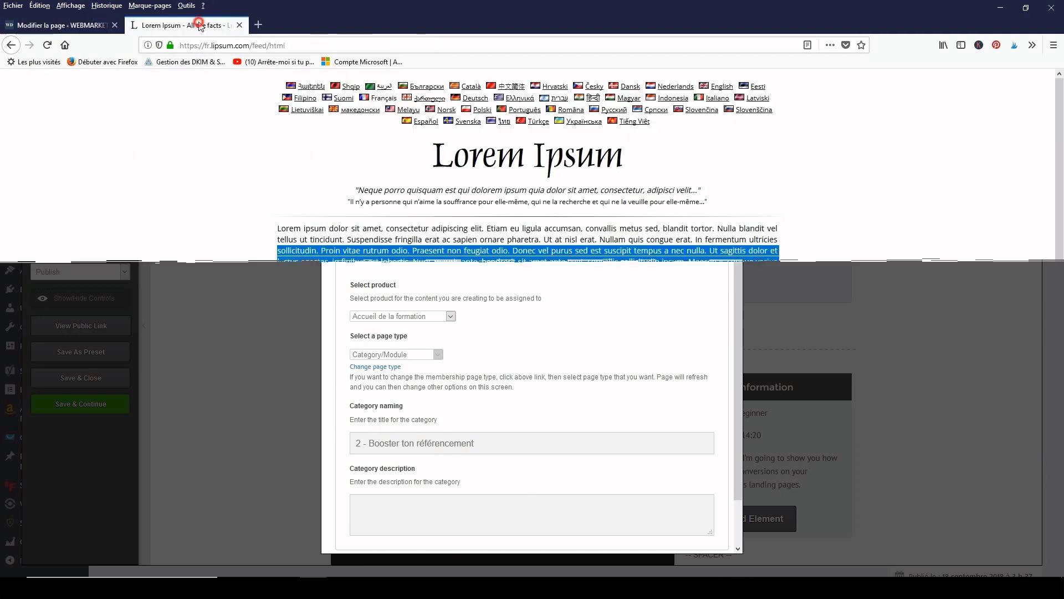
right_click(480, 259)
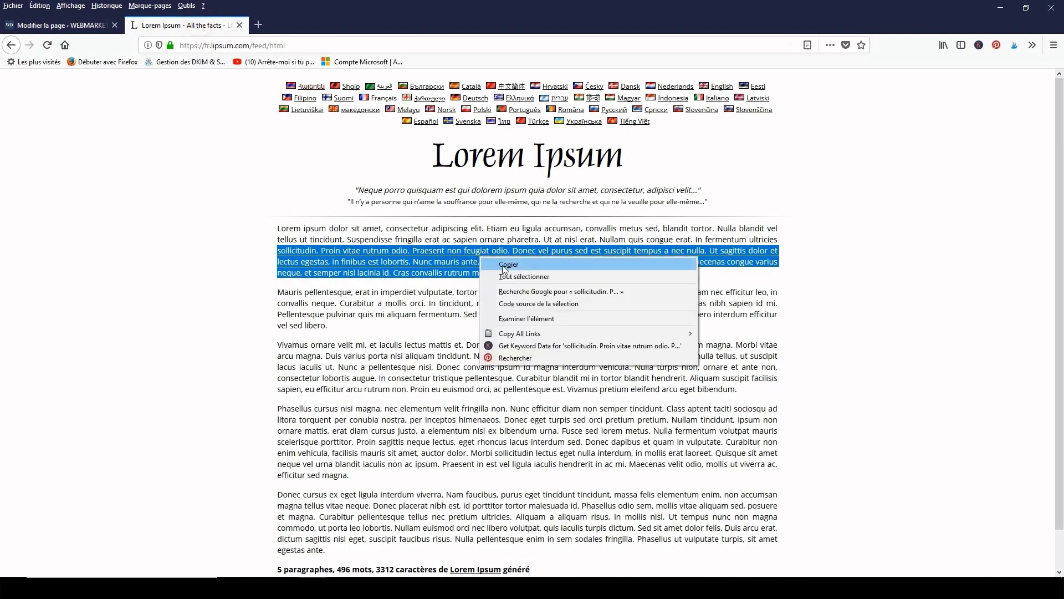
left_click(502, 264)
left_click(34, 25)
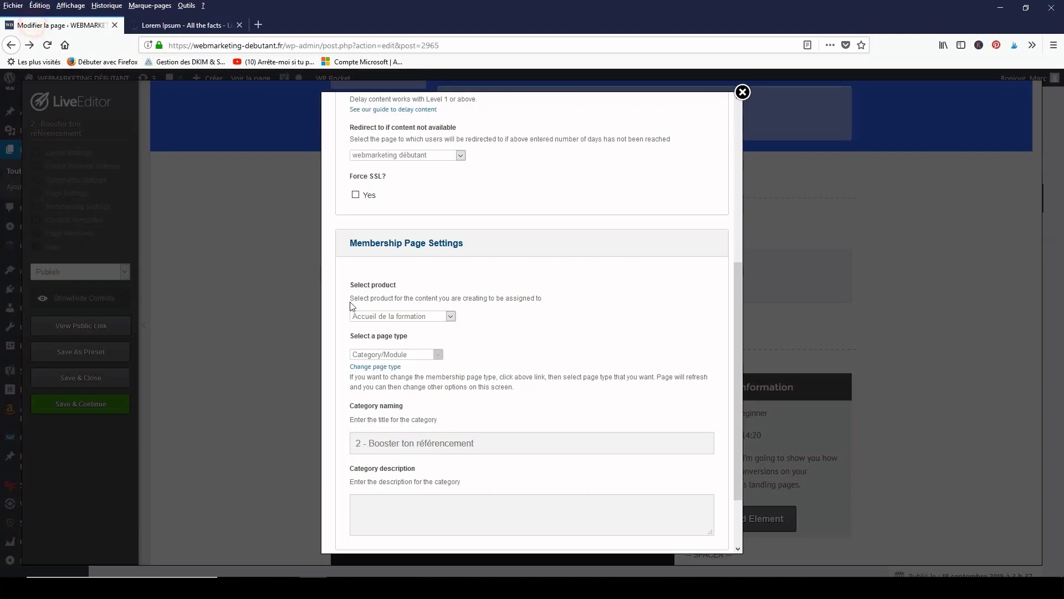
left_click(444, 509)
right_click(445, 508)
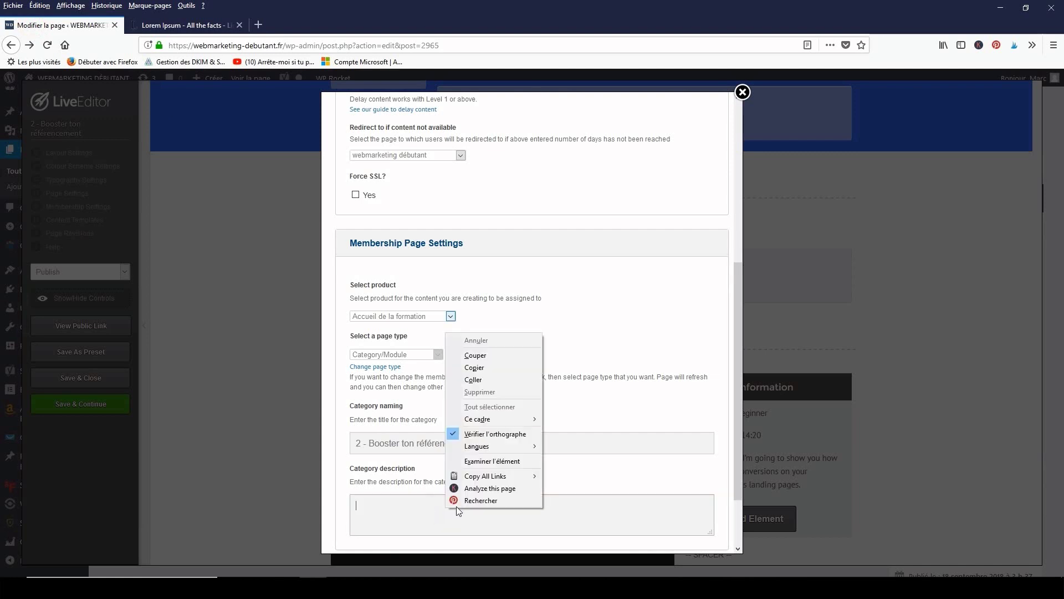
left_click(478, 381)
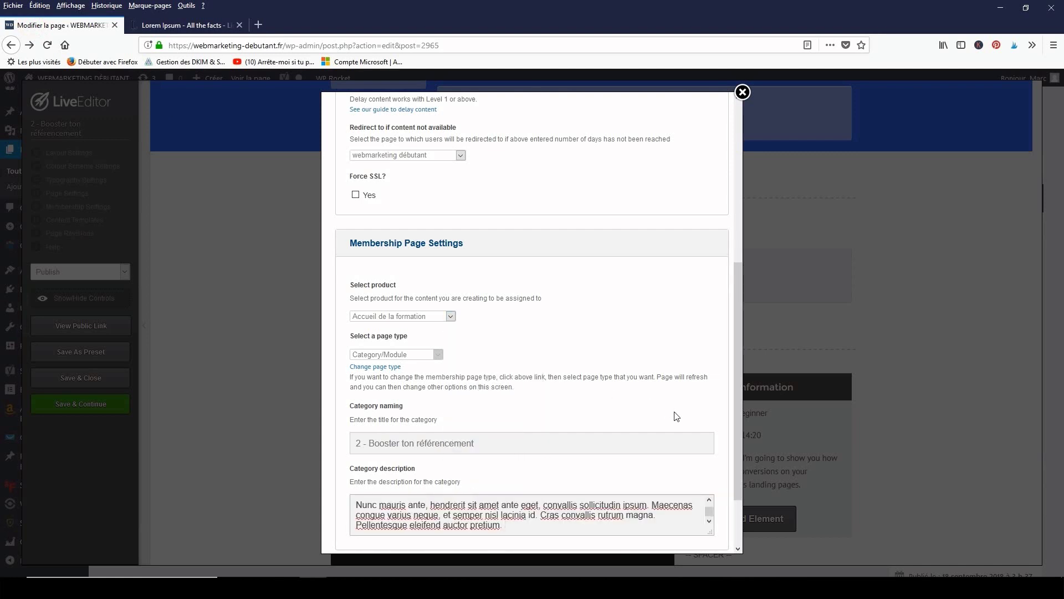
scroll(676, 415, "down", 3)
left_click(700, 524)
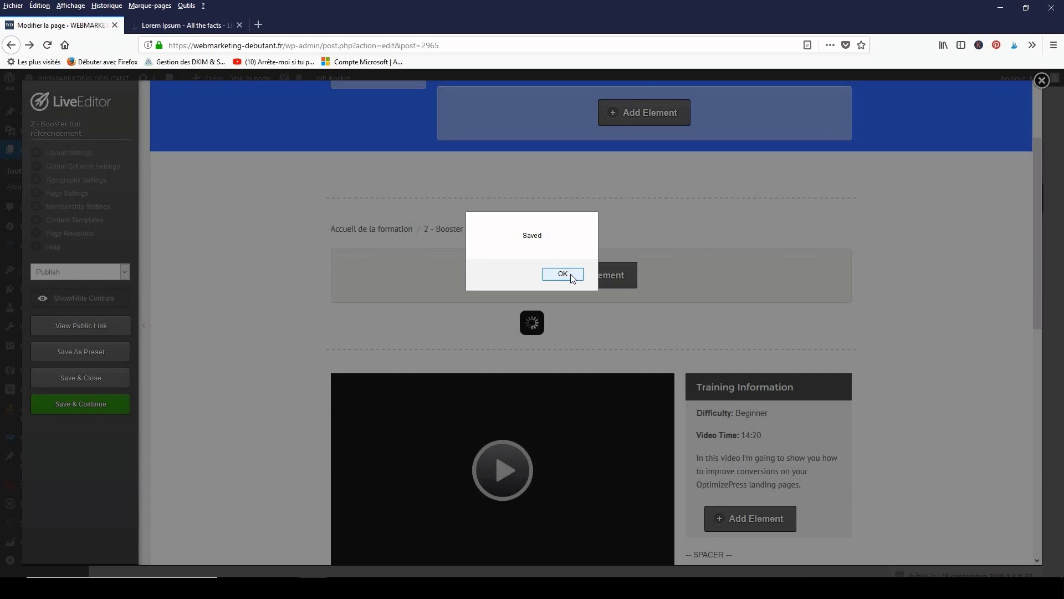
Dismiss the Saved alert, preview the page with controls hidden, and Save & Close
left_click(571, 274)
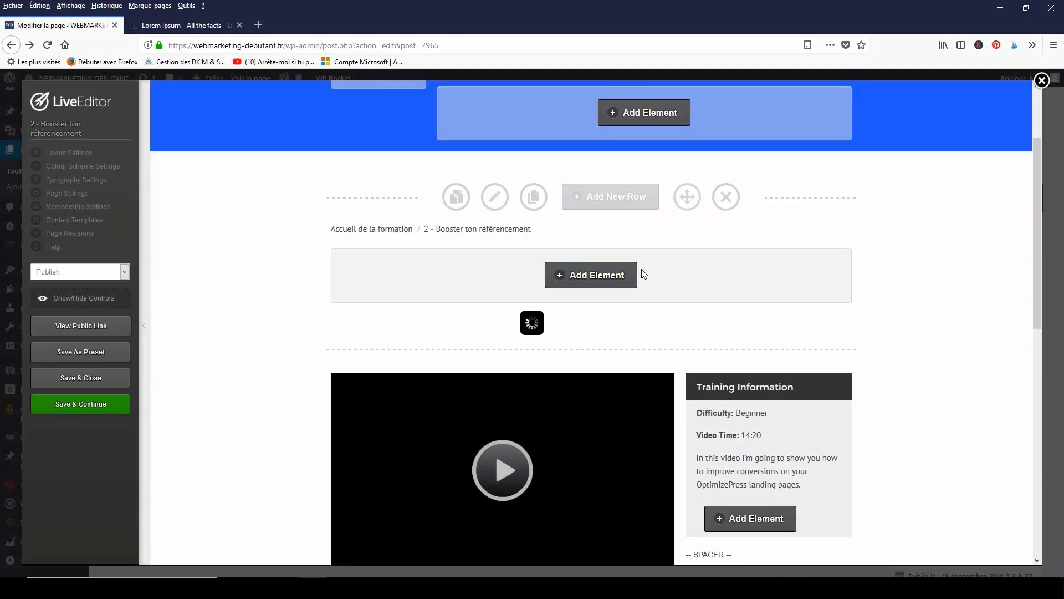
scroll(641, 268, "down", 6)
scroll(641, 268, "up", 6)
left_click(95, 307)
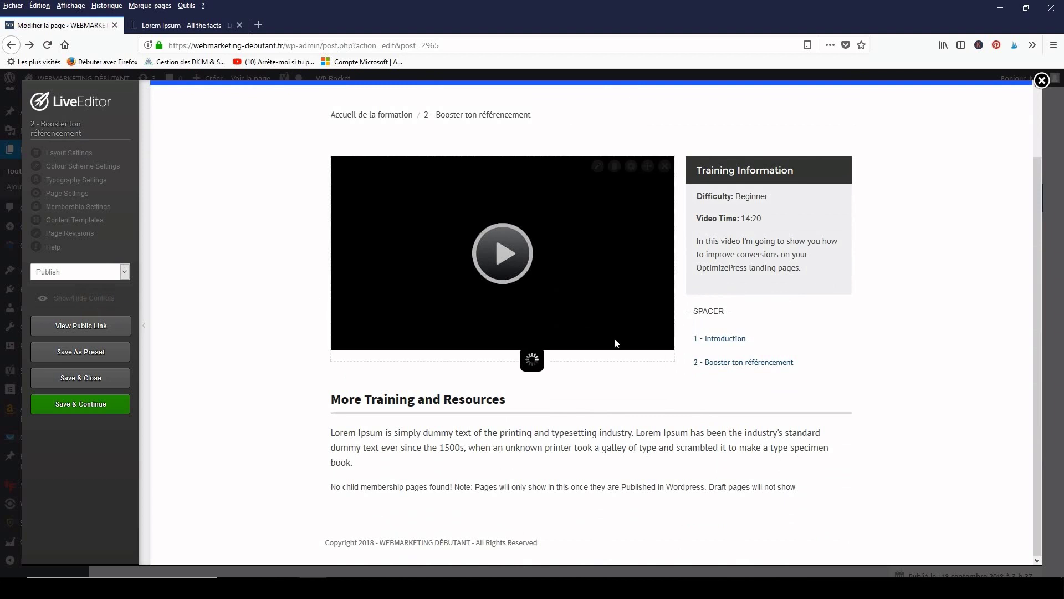
scroll(615, 340, "up", 2)
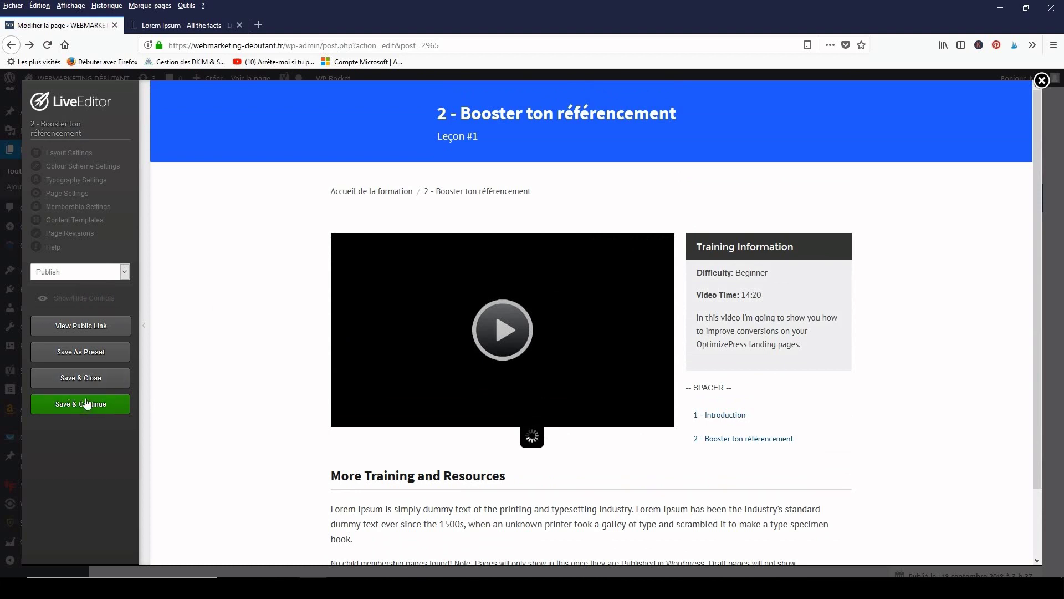
left_click(80, 382)
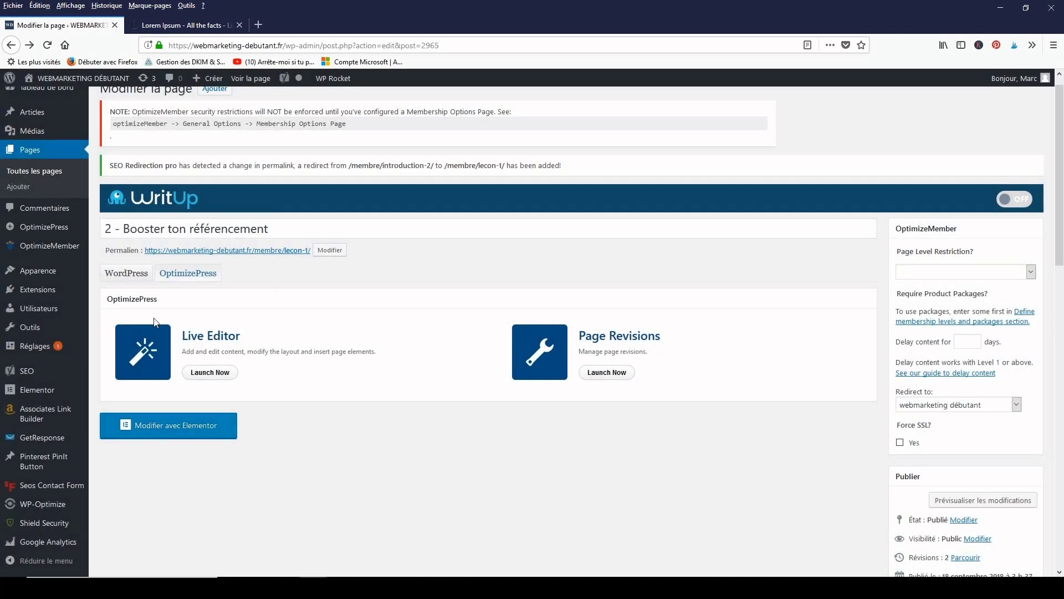
Open the '1 - Introduction' page from the Pages list in Live Editor
left_click(30, 154)
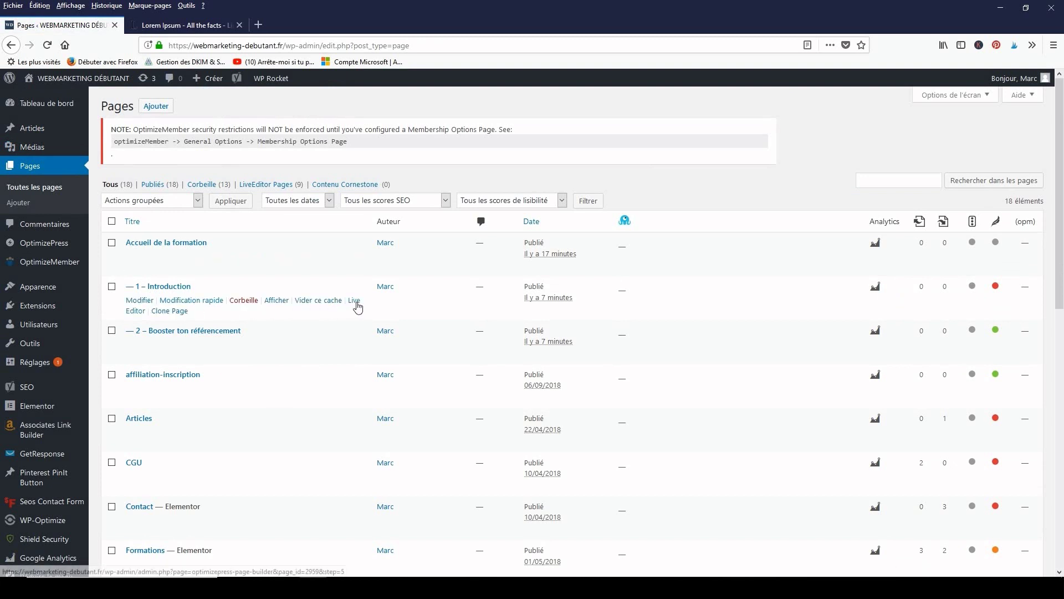
left_click(355, 302)
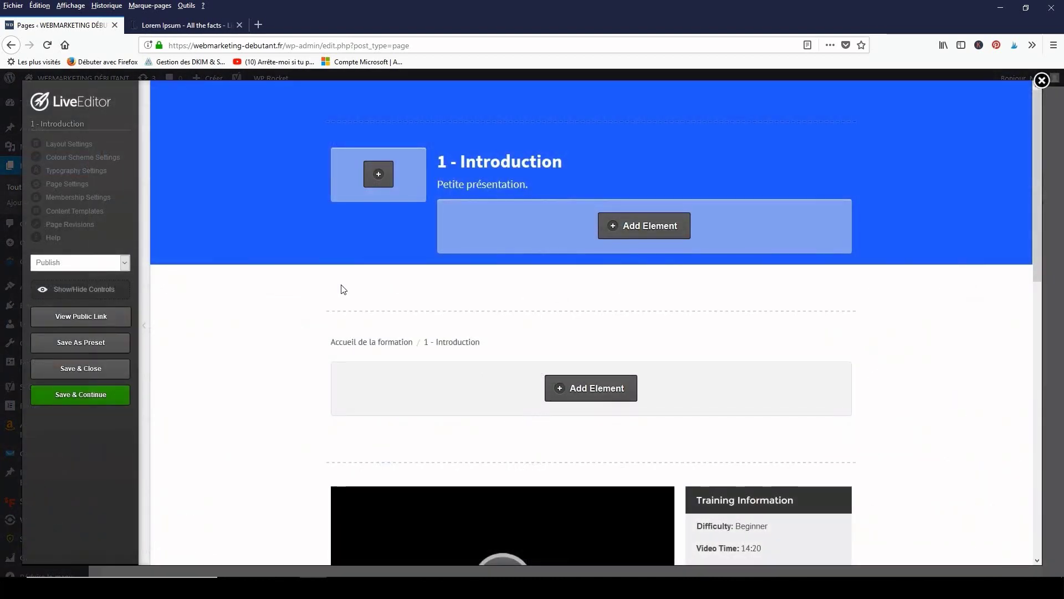
Paste Lorem ipsum into the Introduction page's Category description, update, then Save & Close
left_click(87, 198)
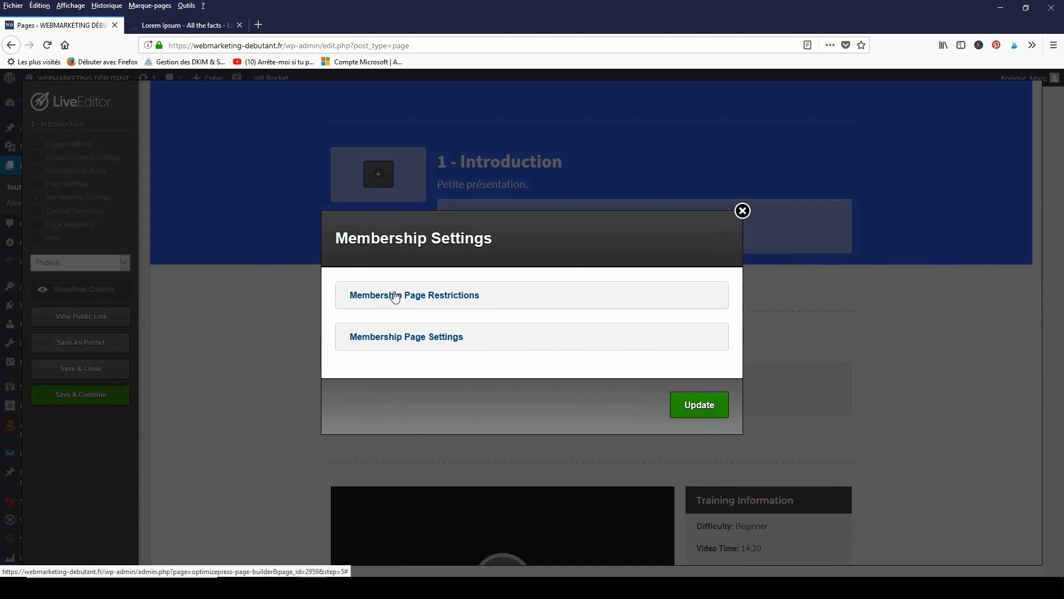
left_click(394, 294)
scroll(396, 388, "down", 3)
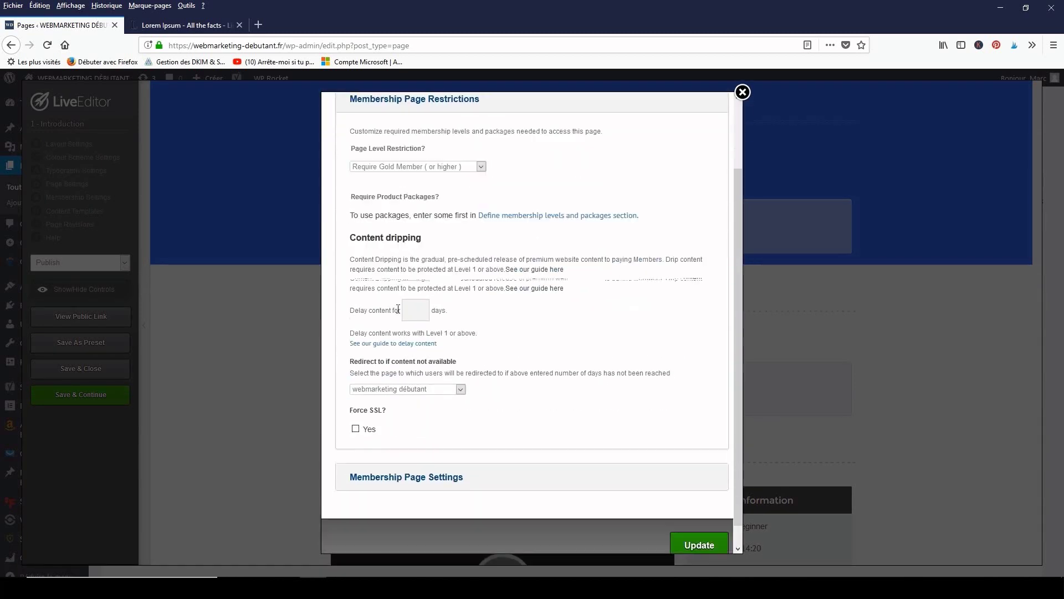
left_click(397, 456)
scroll(397, 457, "down", 5)
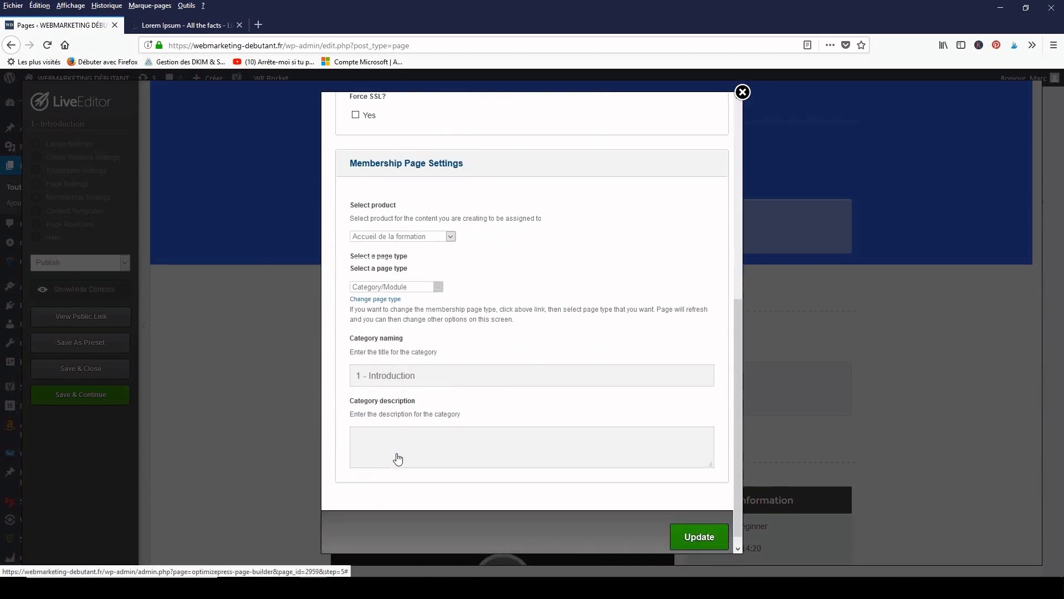
right_click(391, 439)
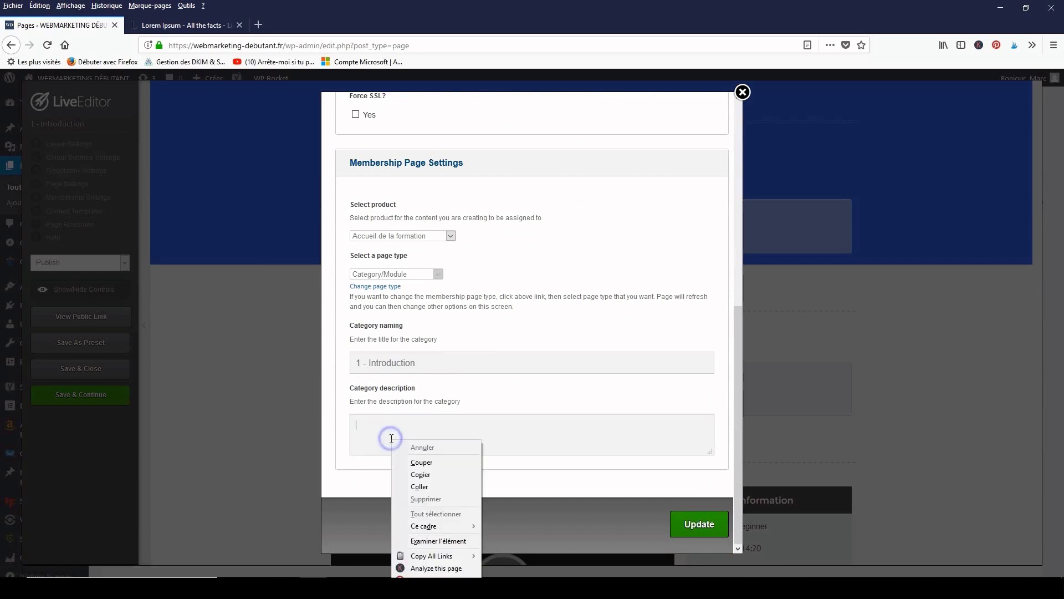
left_click(420, 486)
left_click(706, 526)
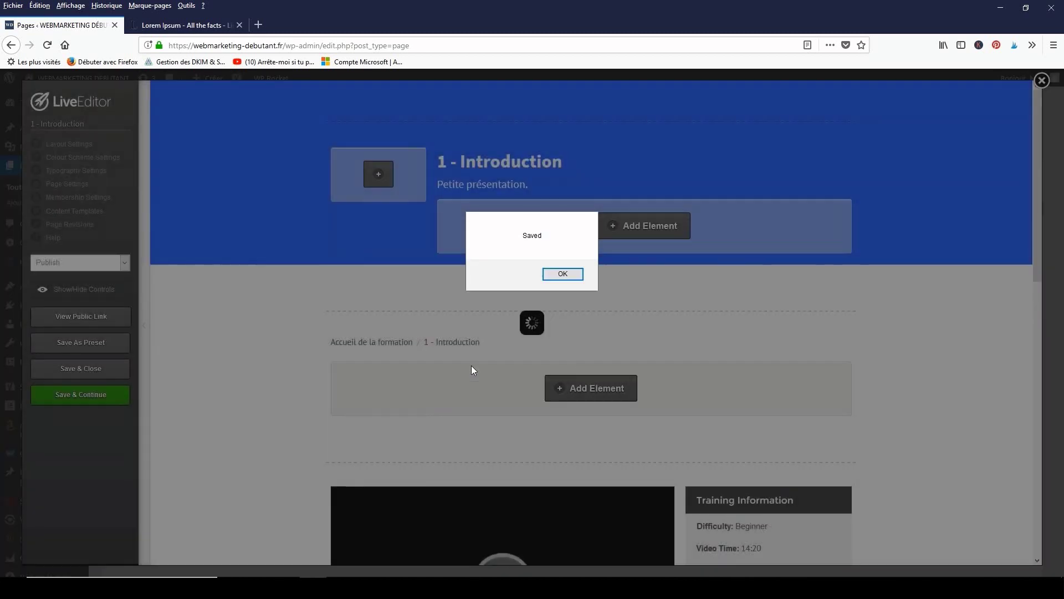
left_click(557, 275)
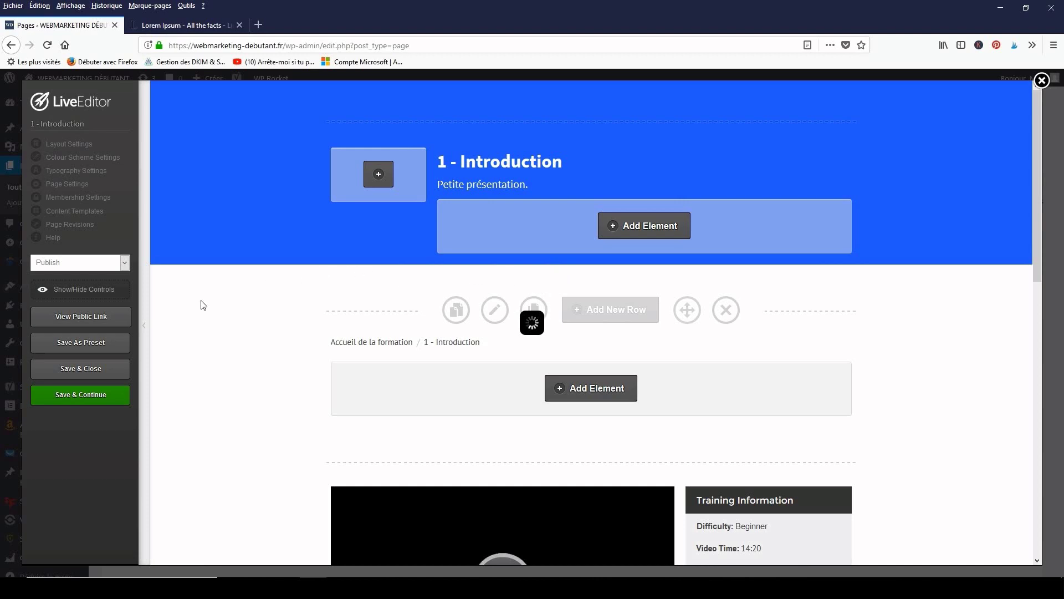
left_click(79, 371)
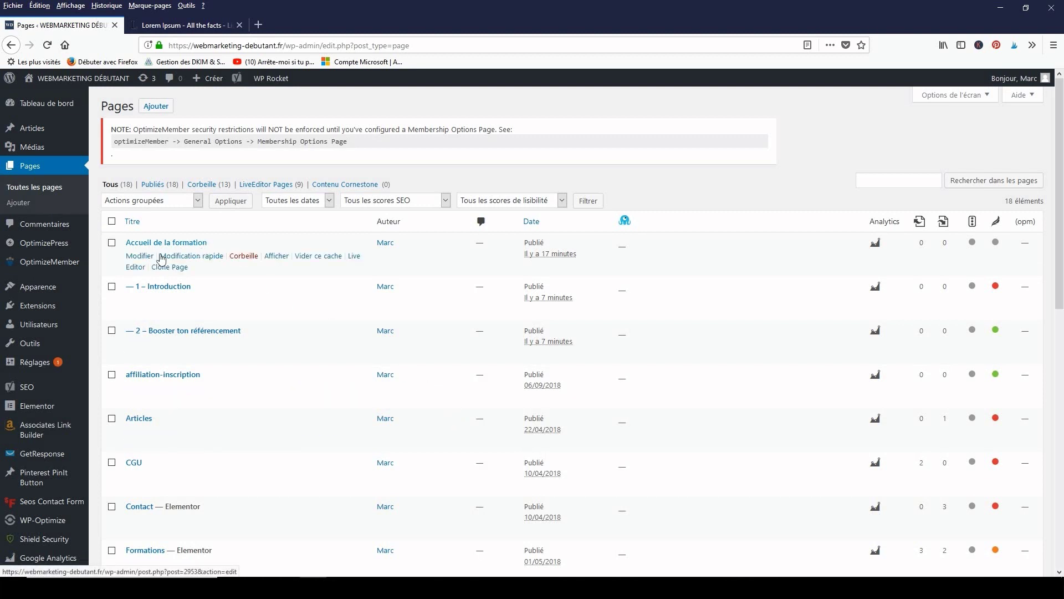
Open 'Accueil de la formation' and delete the Upcoming Training, Welcome and remaining right-column elements
left_click(137, 266)
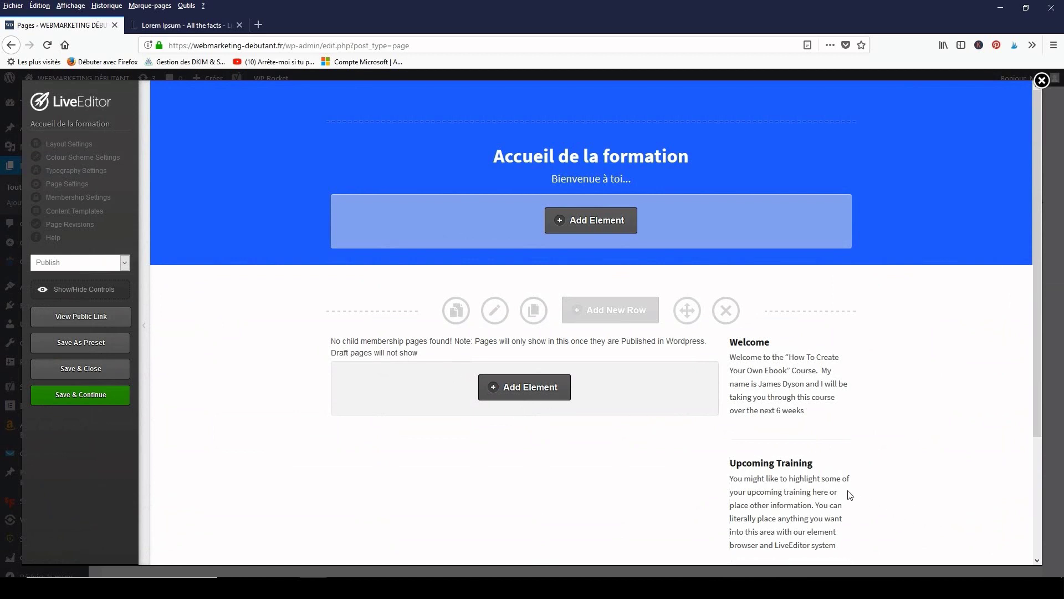
mouse_move(837, 470)
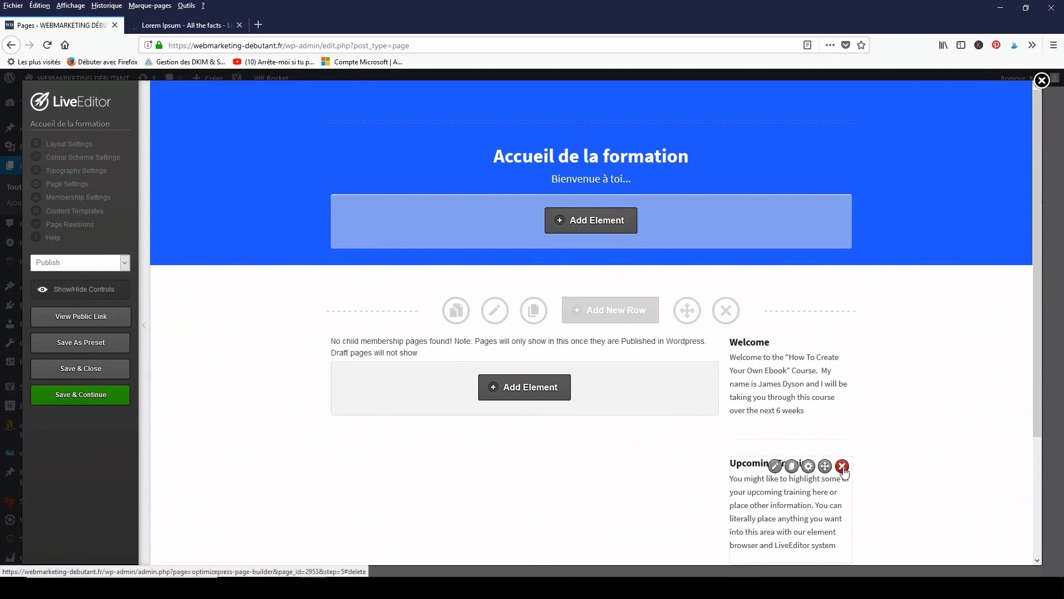
left_click(842, 467)
left_click(531, 276)
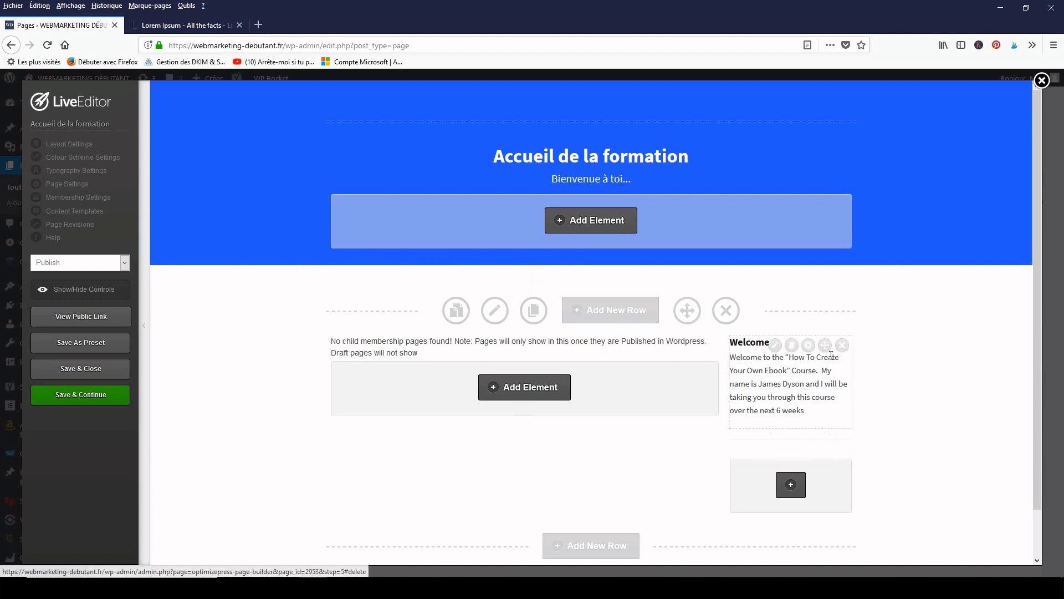
left_click(842, 345)
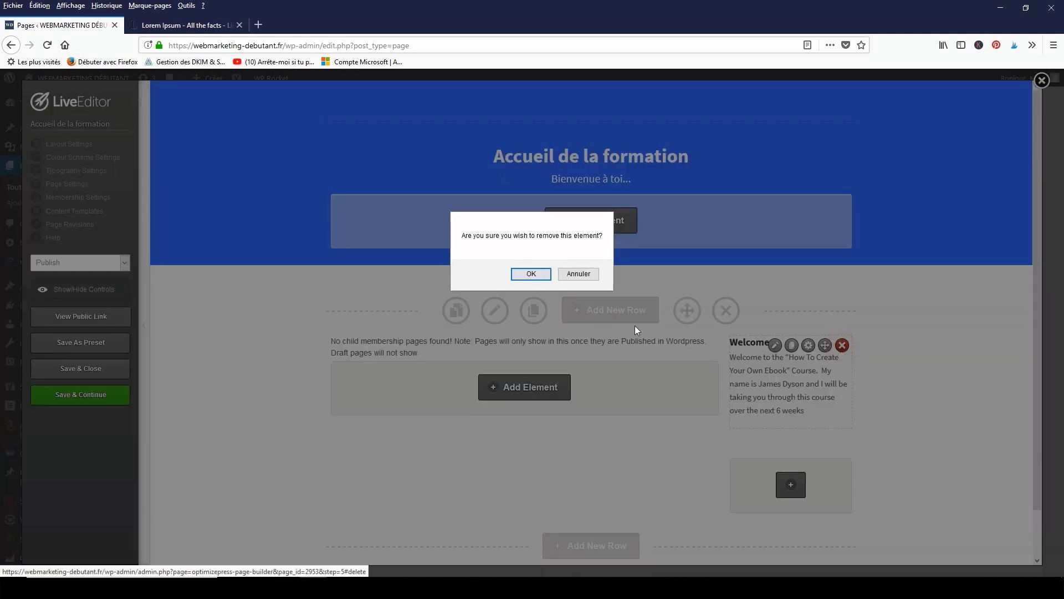
left_click(531, 273)
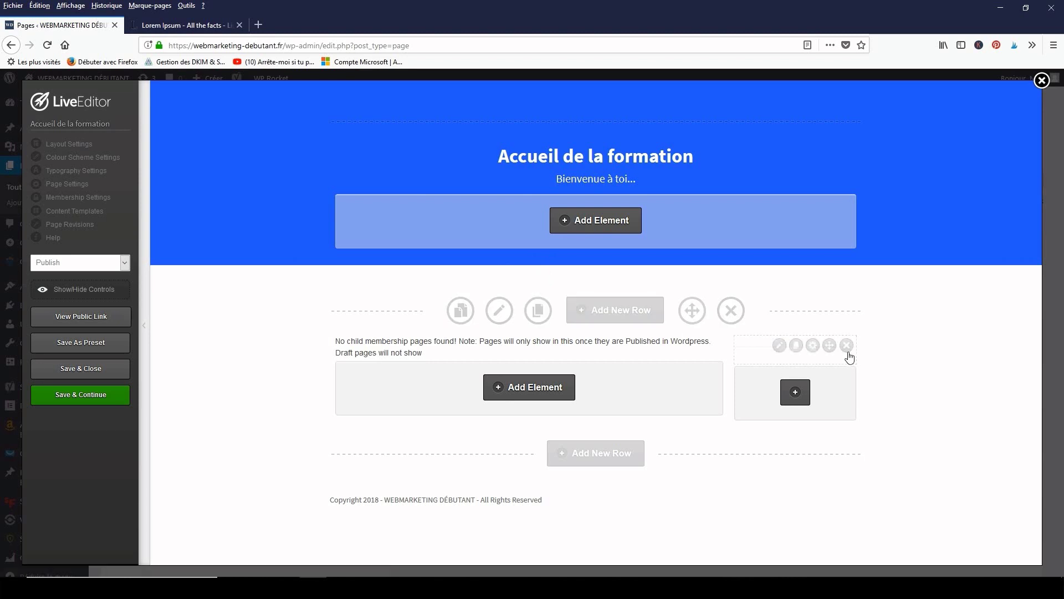
left_click(846, 346)
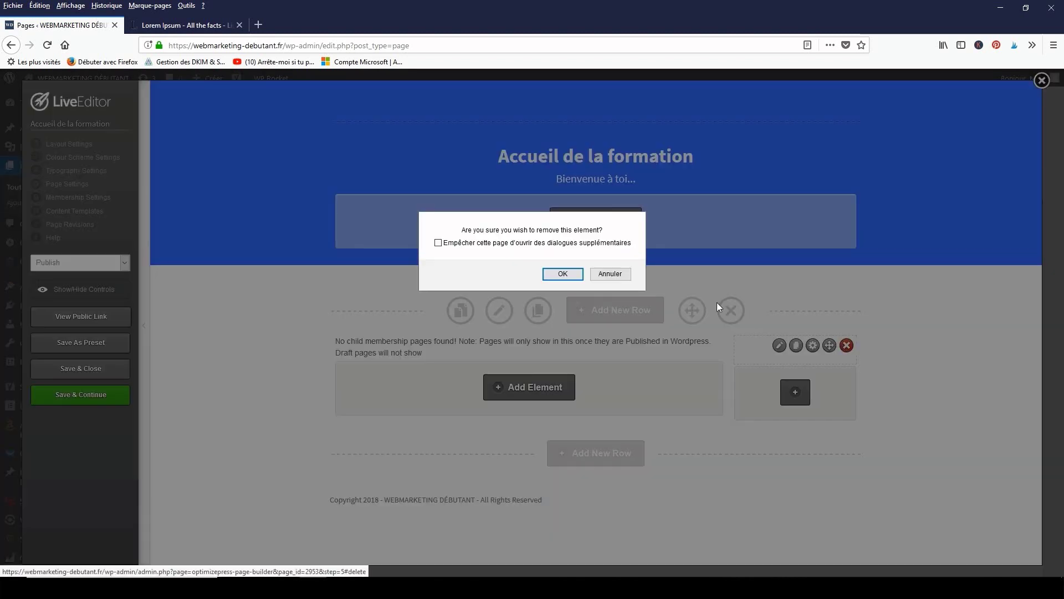
left_click(563, 274)
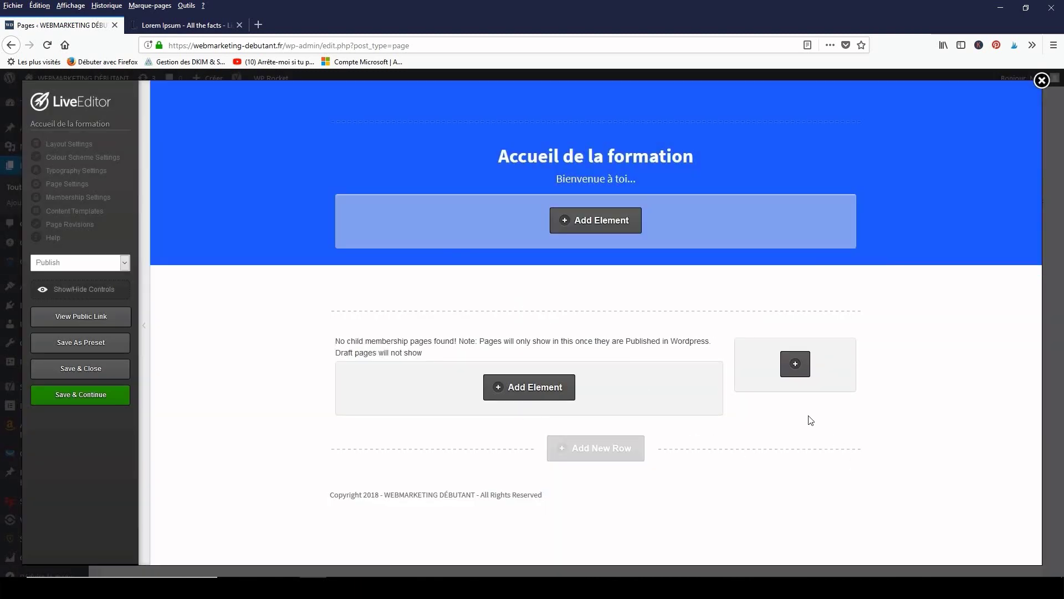
Add a Membership Navigation Sidebar element to the right column, found by searching 'si'
left_click(795, 367)
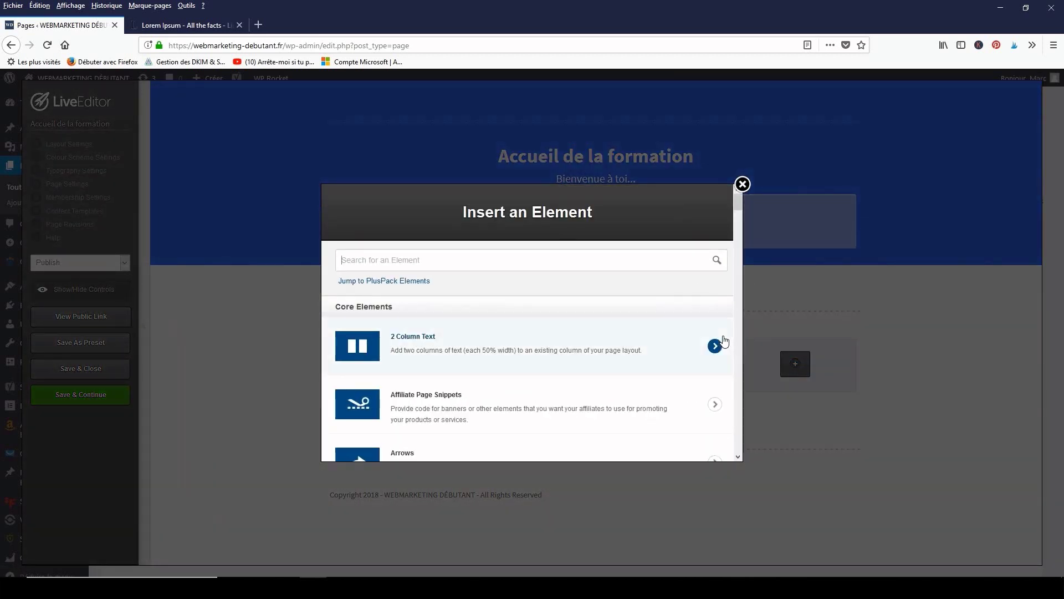
type("me")
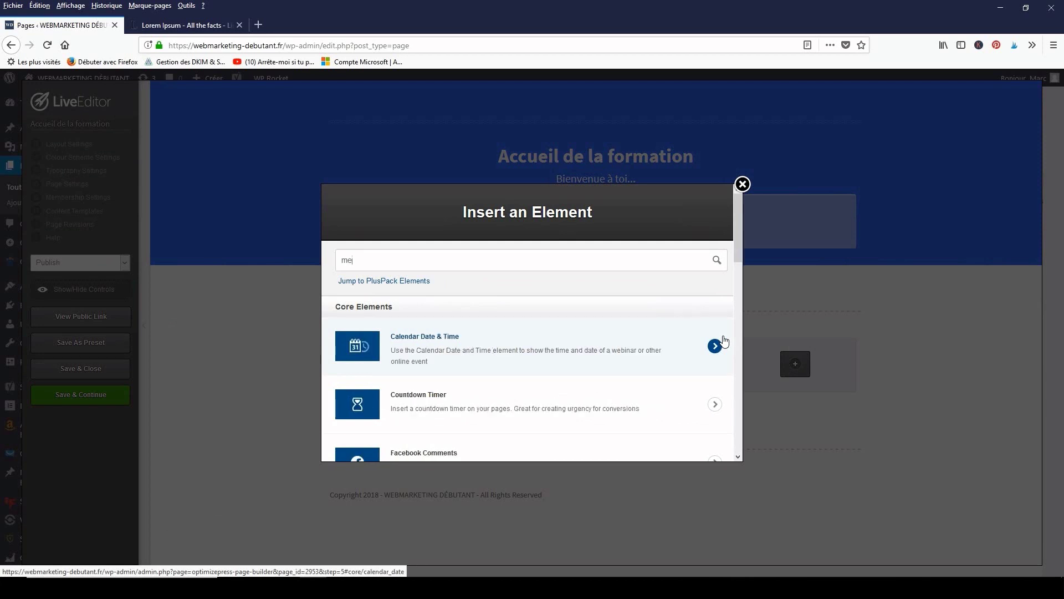
key("BackSpace")
key("BackSpace")
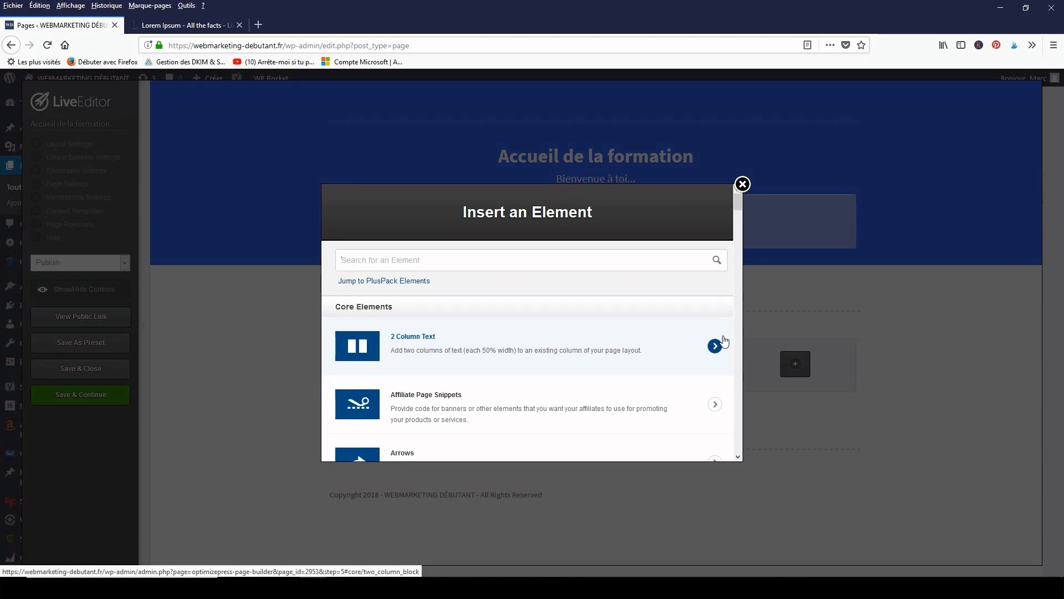
type("si")
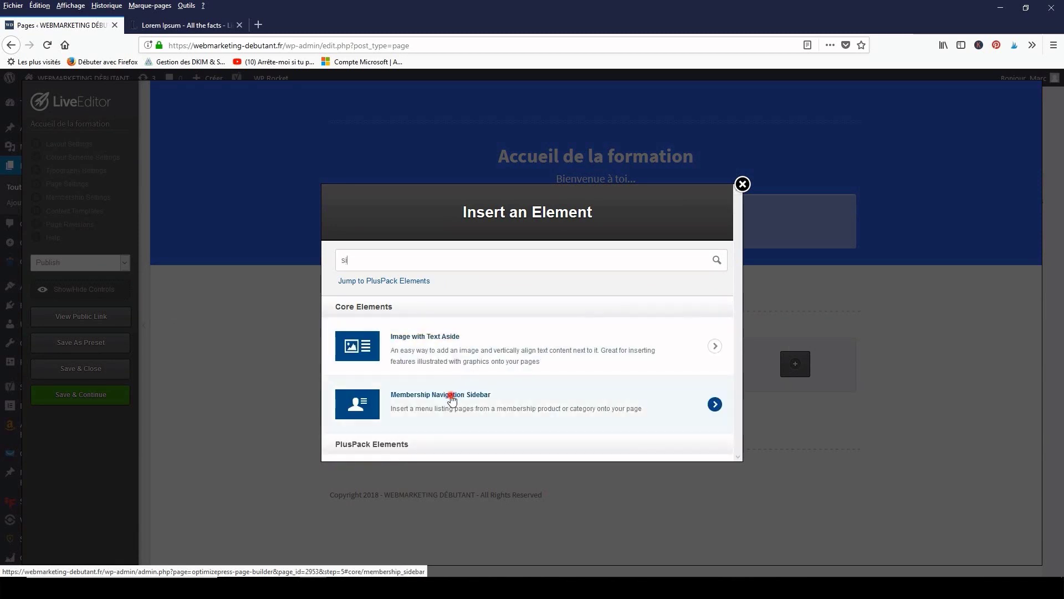
left_click(451, 400)
Use the second sidebar style with Product 'Accueil de la formation' and insert it
scroll(591, 377, "down", 10)
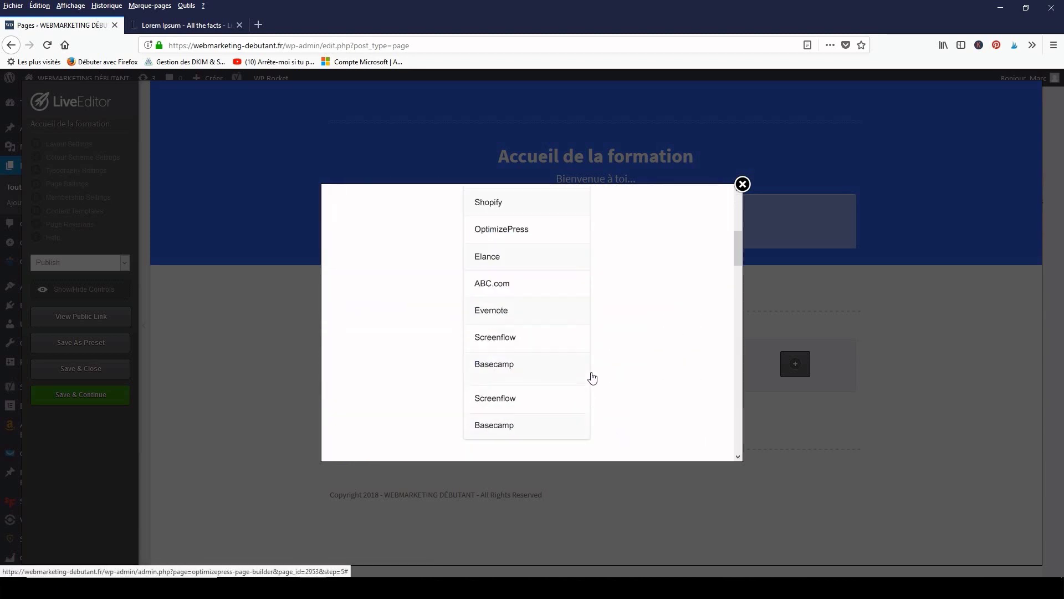
scroll(593, 378, "down", 5)
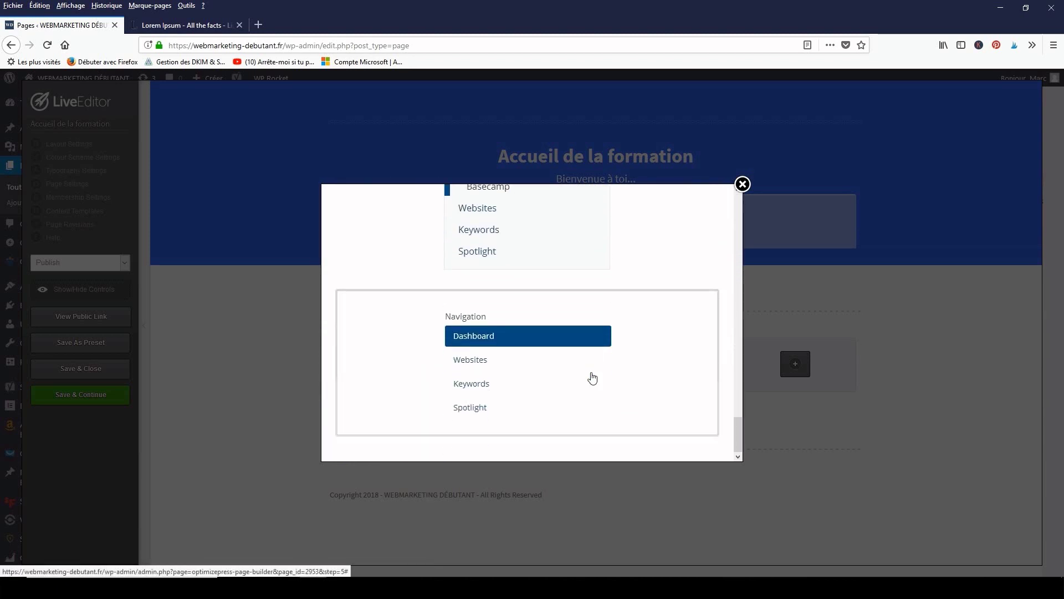
left_click(474, 360)
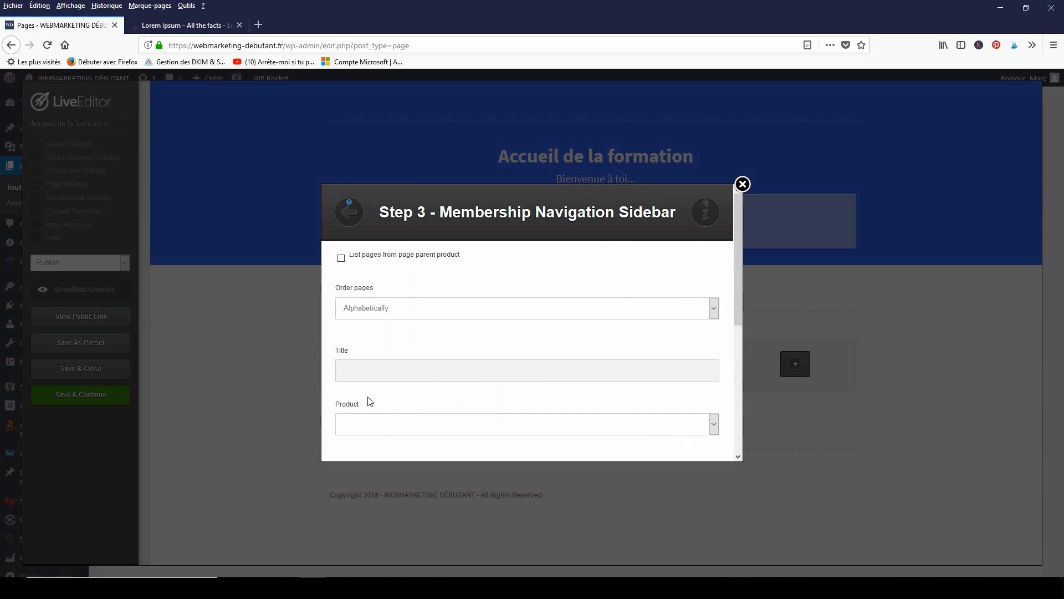
left_click(386, 427)
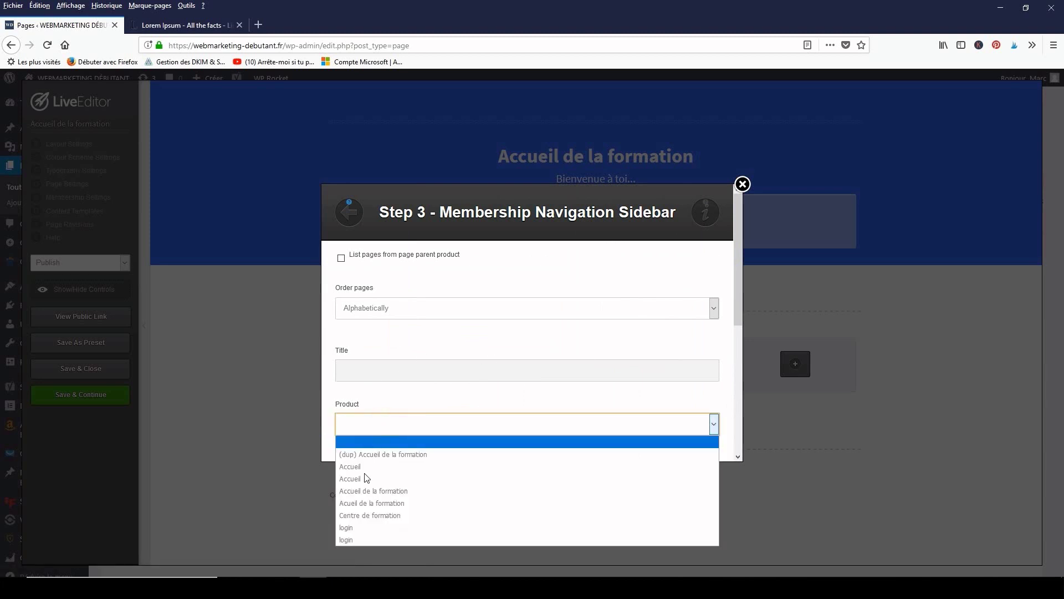
left_click(357, 490)
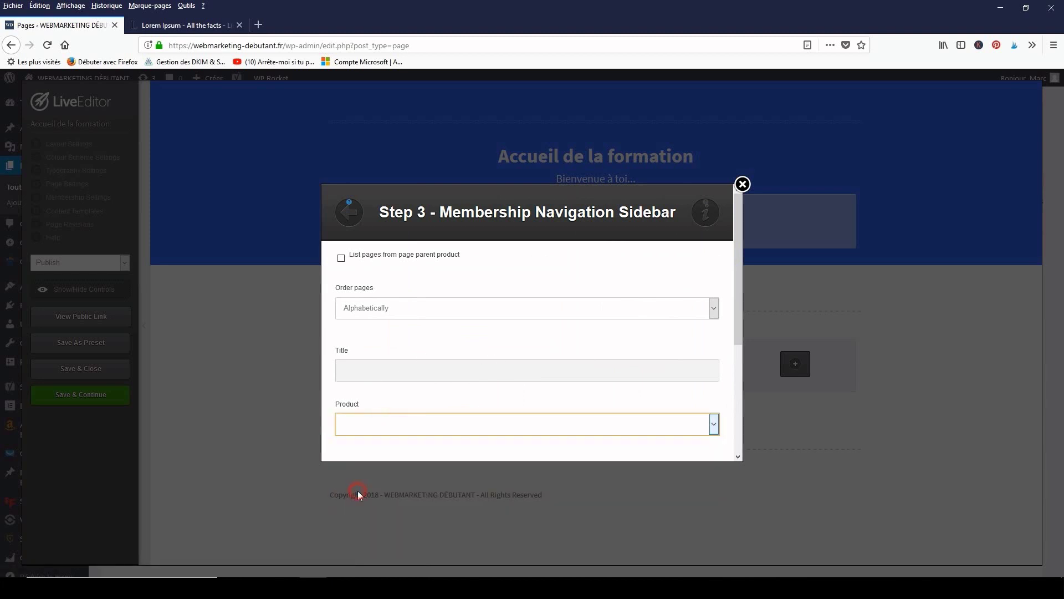
scroll(658, 442, "down", 3)
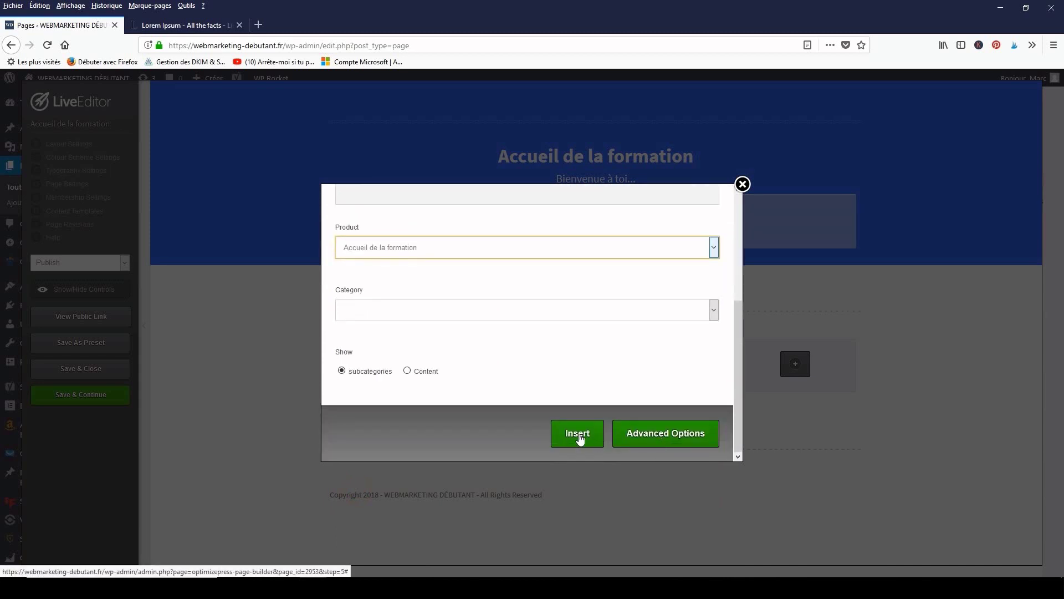
left_click(578, 436)
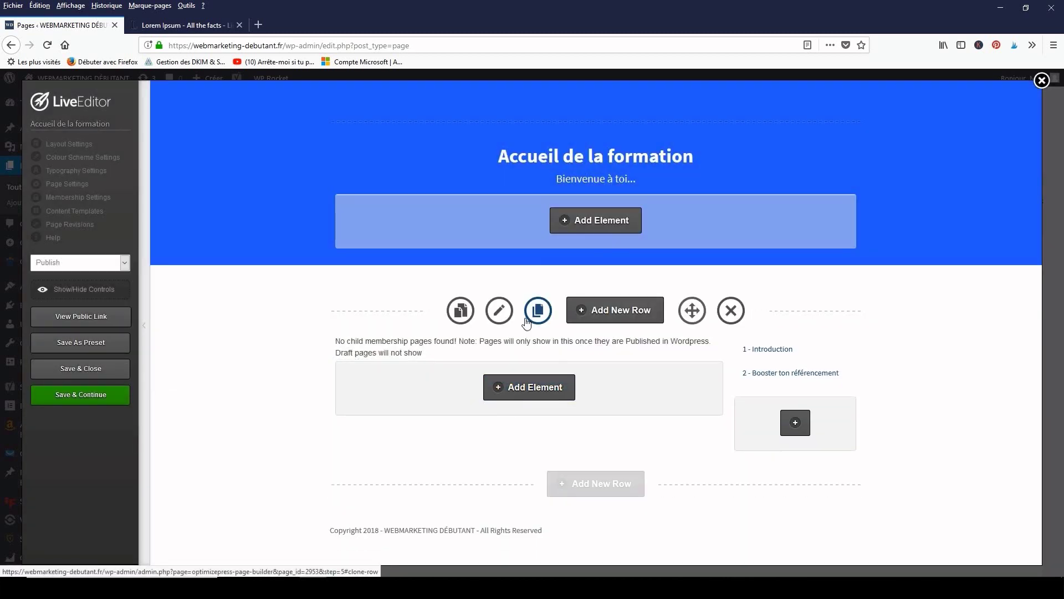
Insert a one-column row and drag it above the membership navigation row
left_click(597, 483)
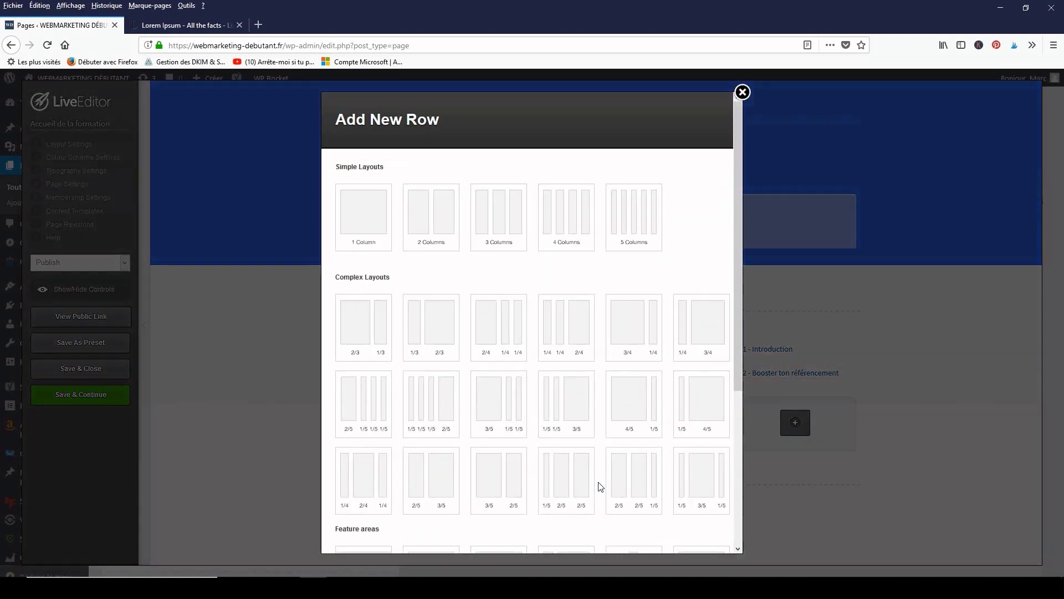
left_click(373, 228)
scroll(691, 399, "down", 4)
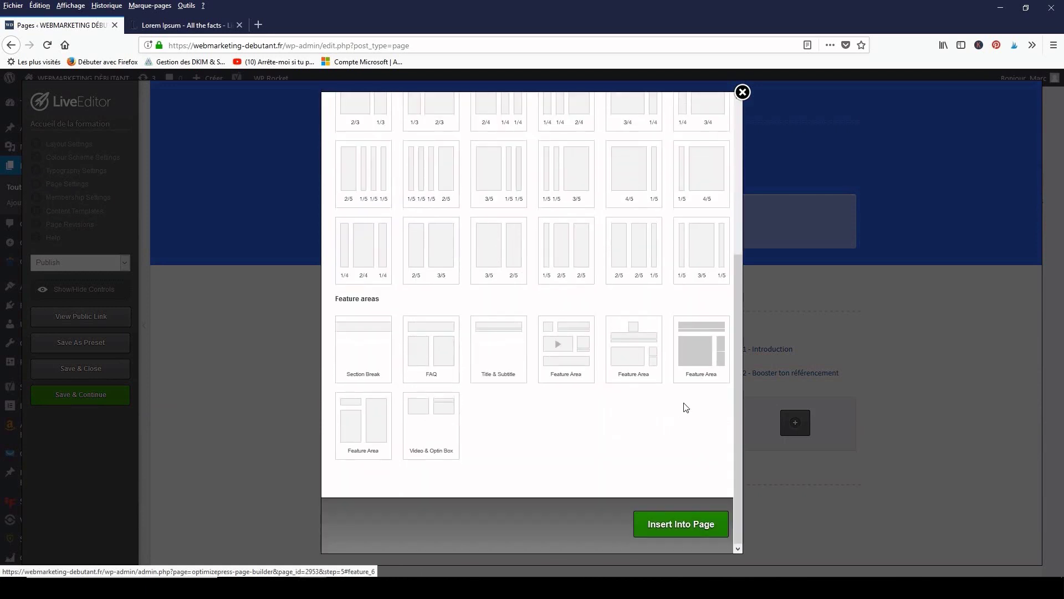
left_click(669, 527)
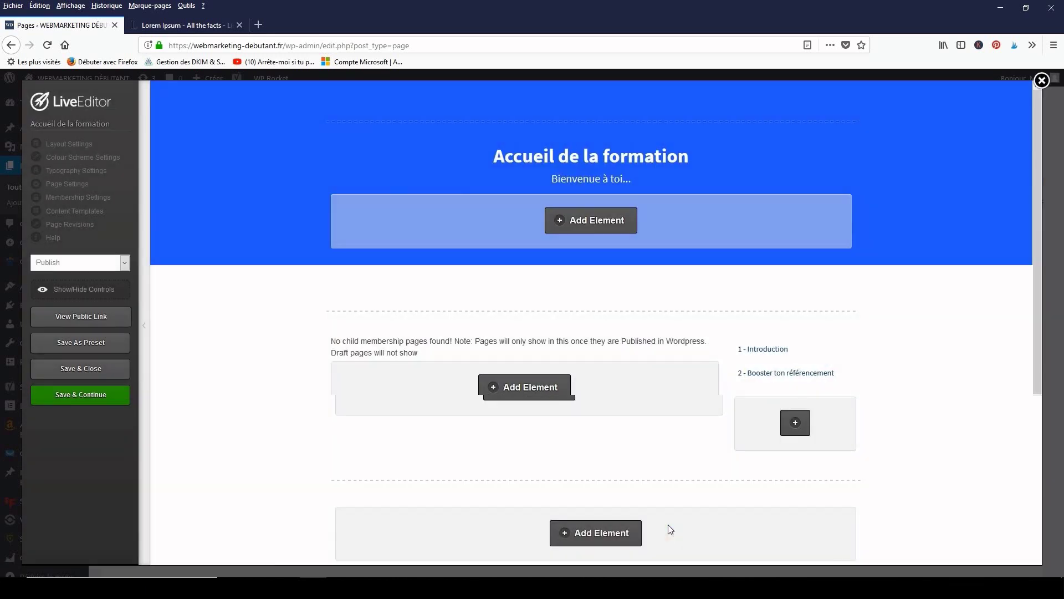
mouse_move(680, 480)
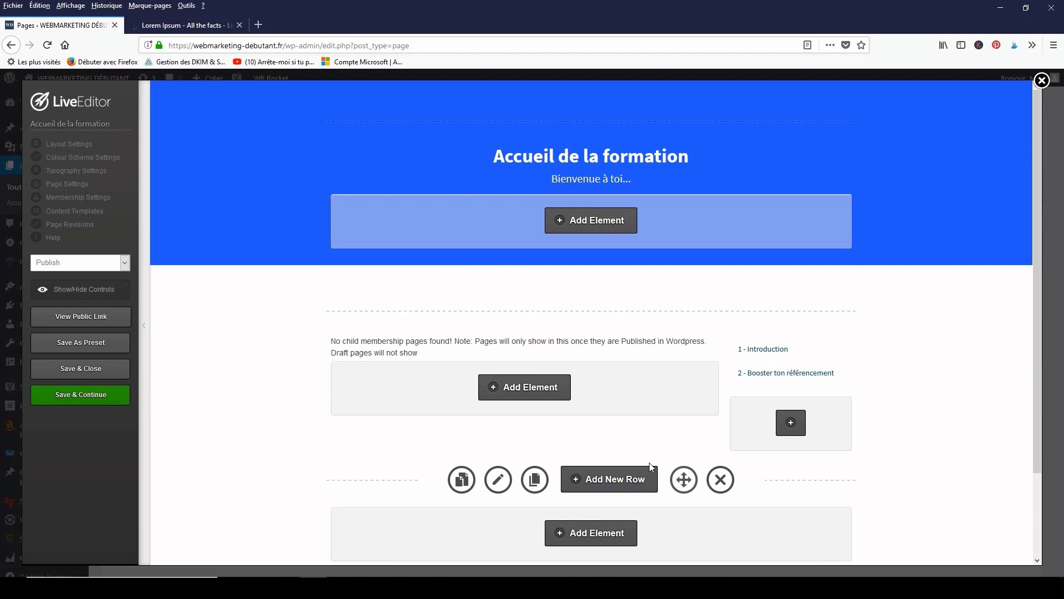
scroll(609, 488, "down", 3)
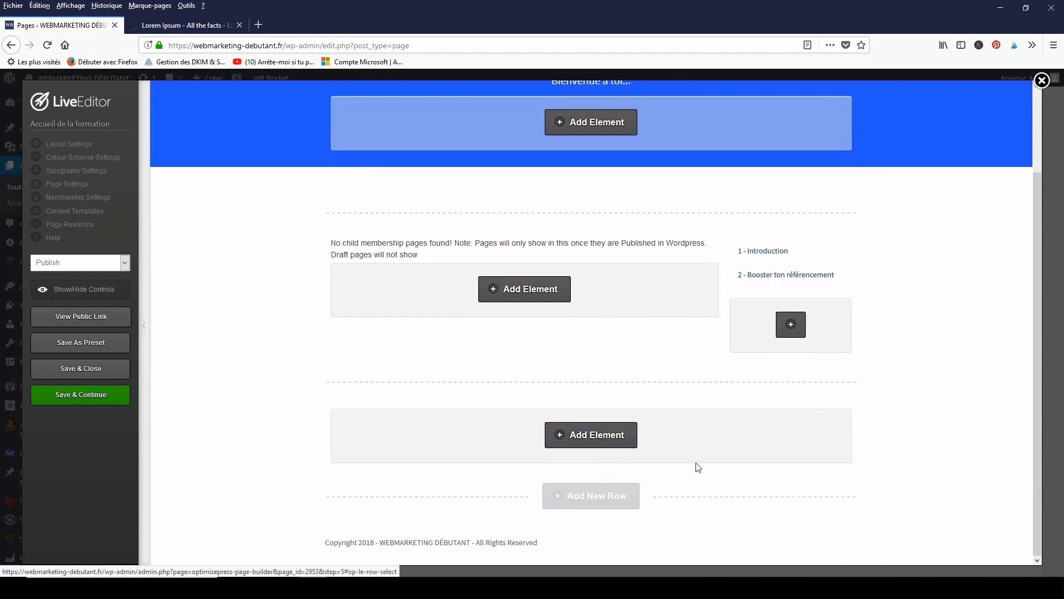
left_click_drag(684, 381, 665, 277)
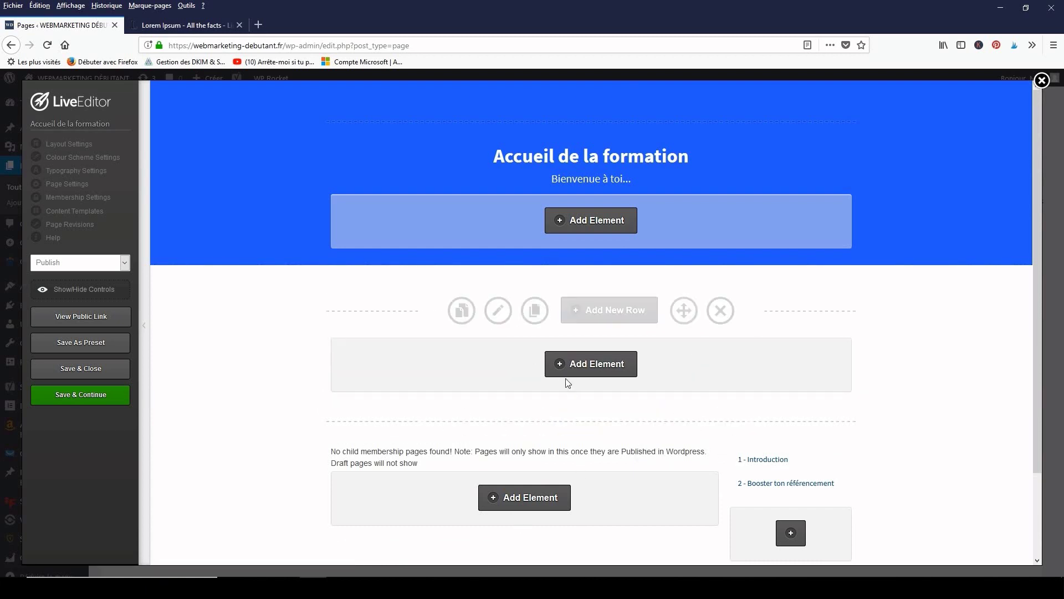
Add a slash-separated Membership Breadcrumb Trails element to the new row, found by searching 'br'
left_click(561, 367)
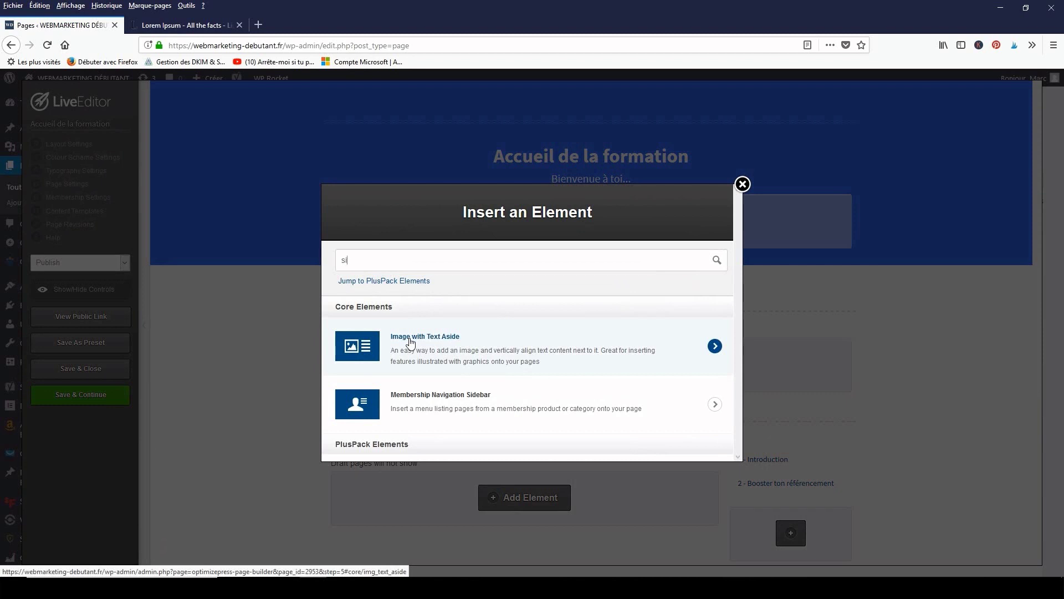
key("BackSpace")
key("BackSpace")
type("br")
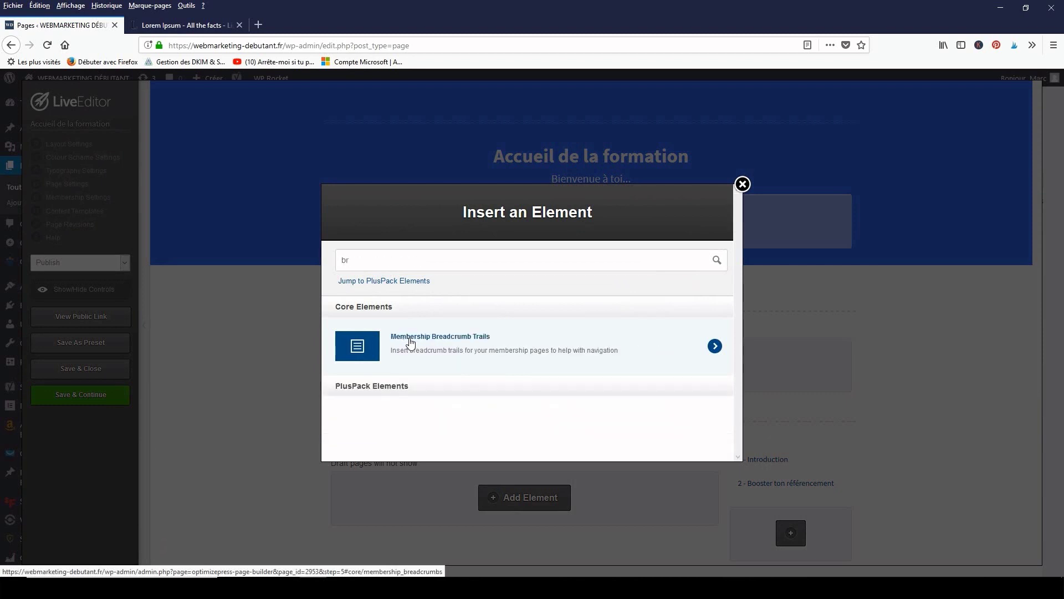
left_click(410, 343)
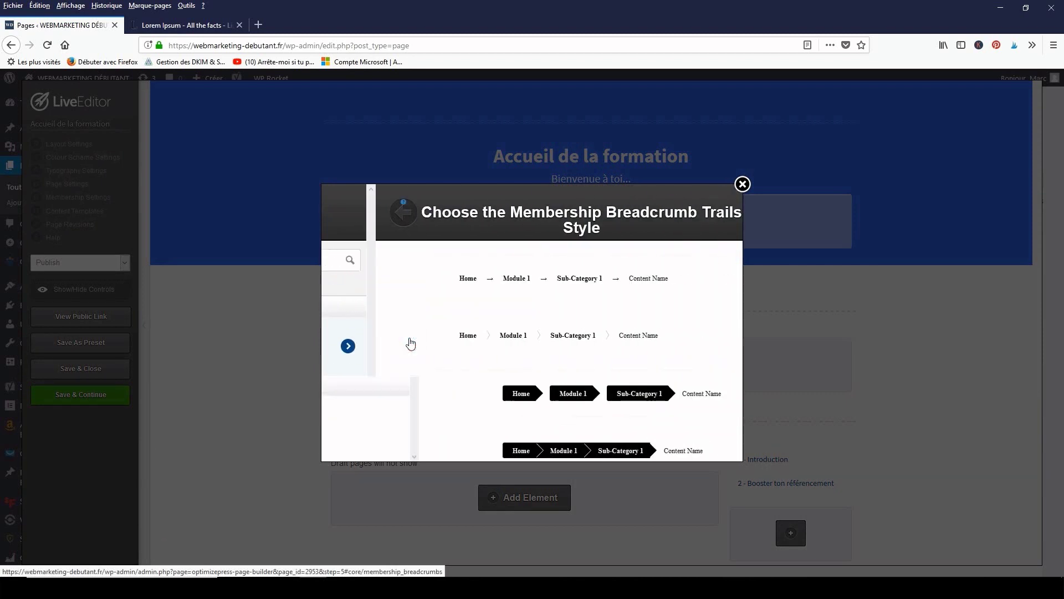
scroll(593, 368, "down", 5)
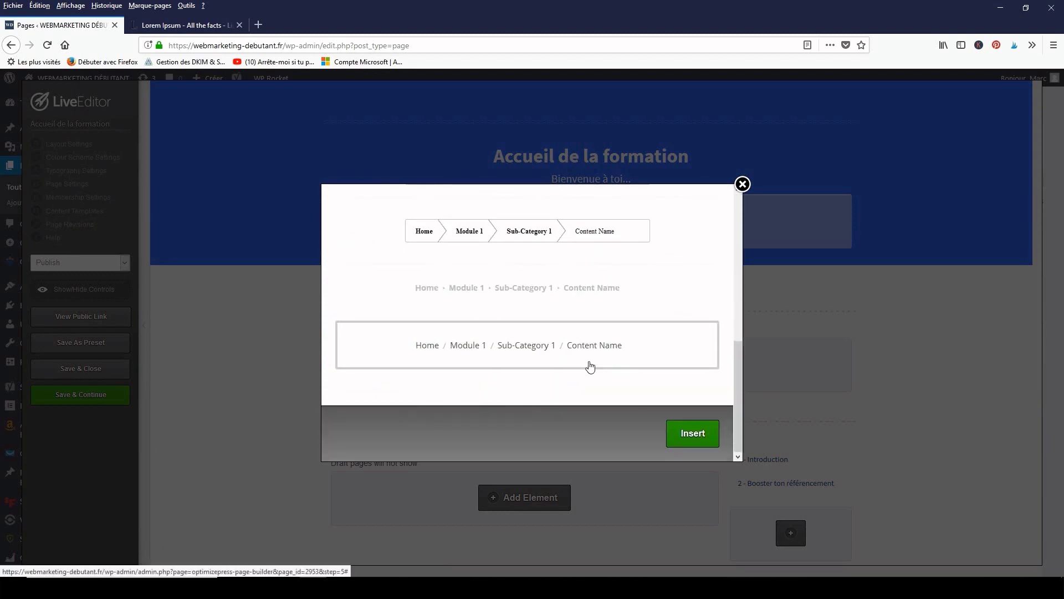
left_click(545, 346)
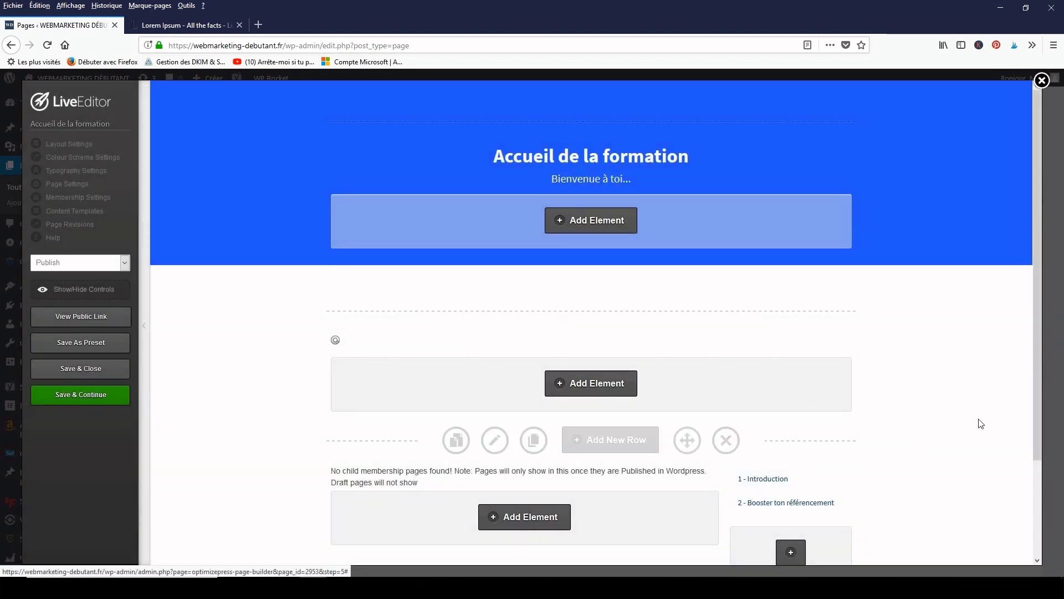
scroll(976, 421, "down", 3)
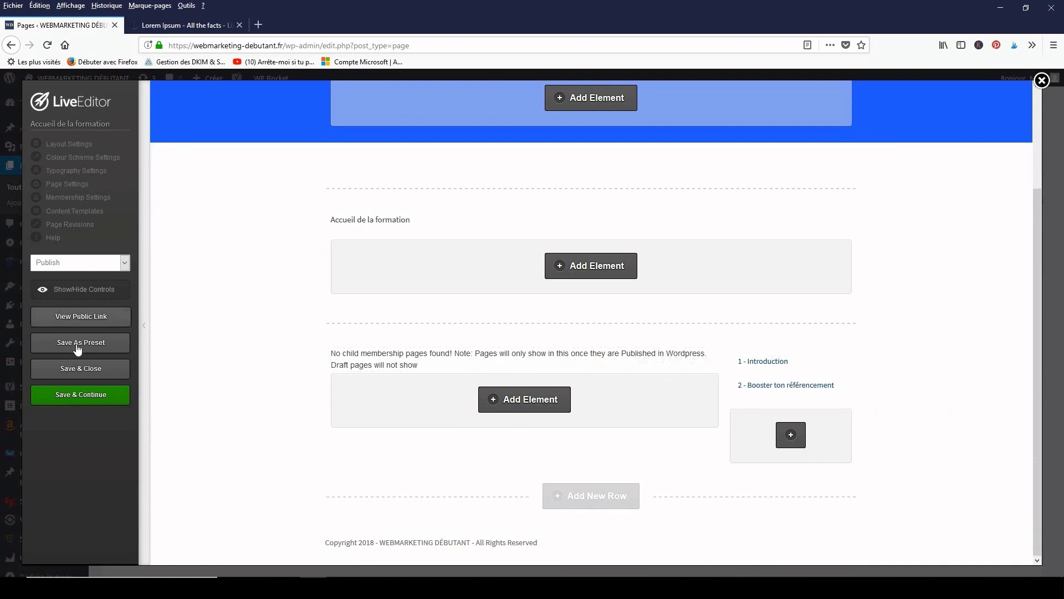
Save the page, then set the membership listing's Product to 'Accueil de la formation' and reinsert it
left_click(87, 396)
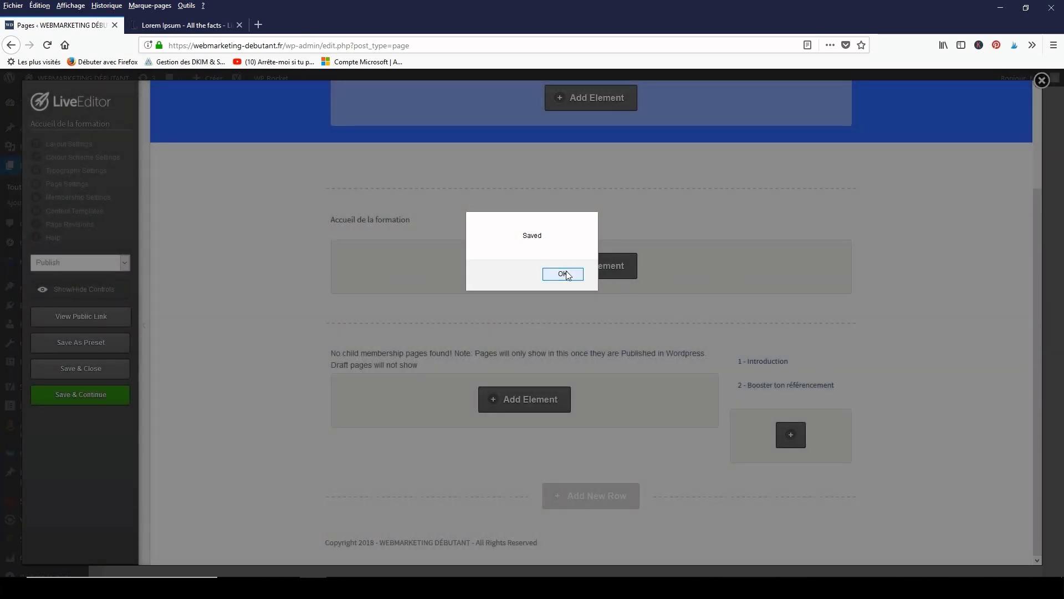
left_click(563, 274)
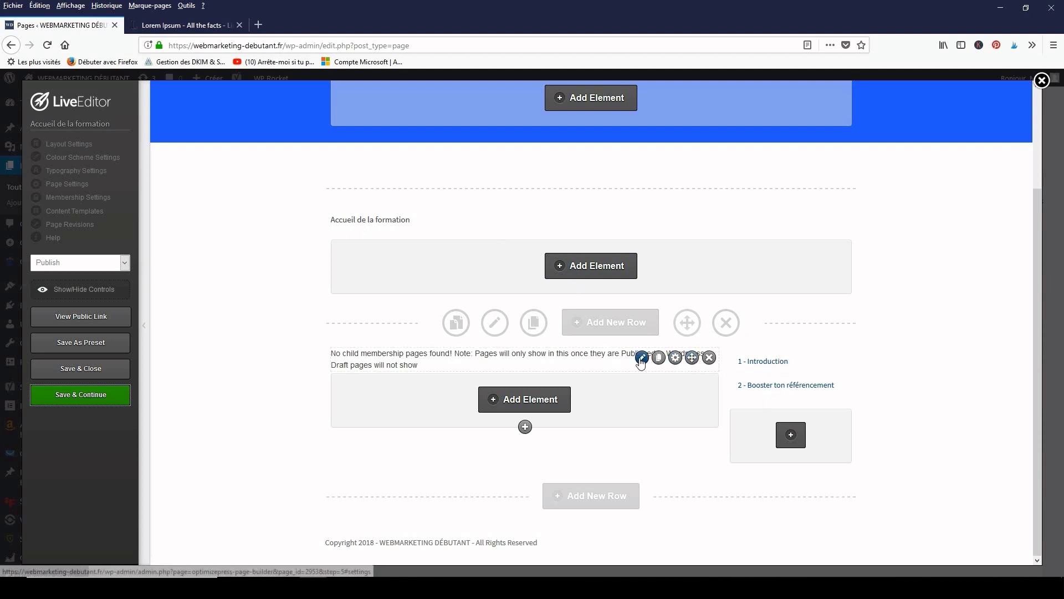
left_click(641, 361)
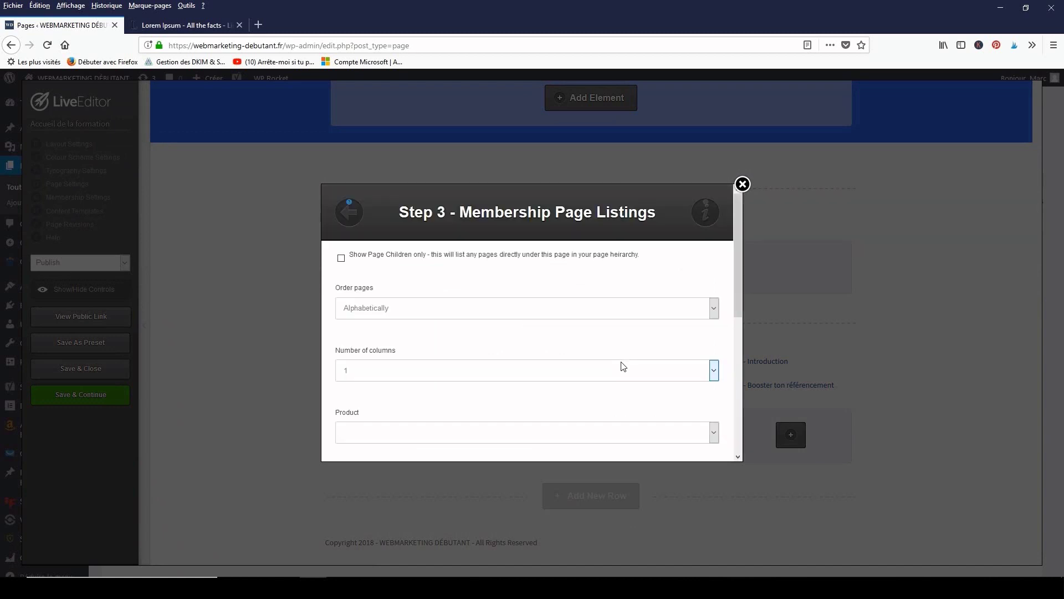
scroll(510, 422, "down", 5)
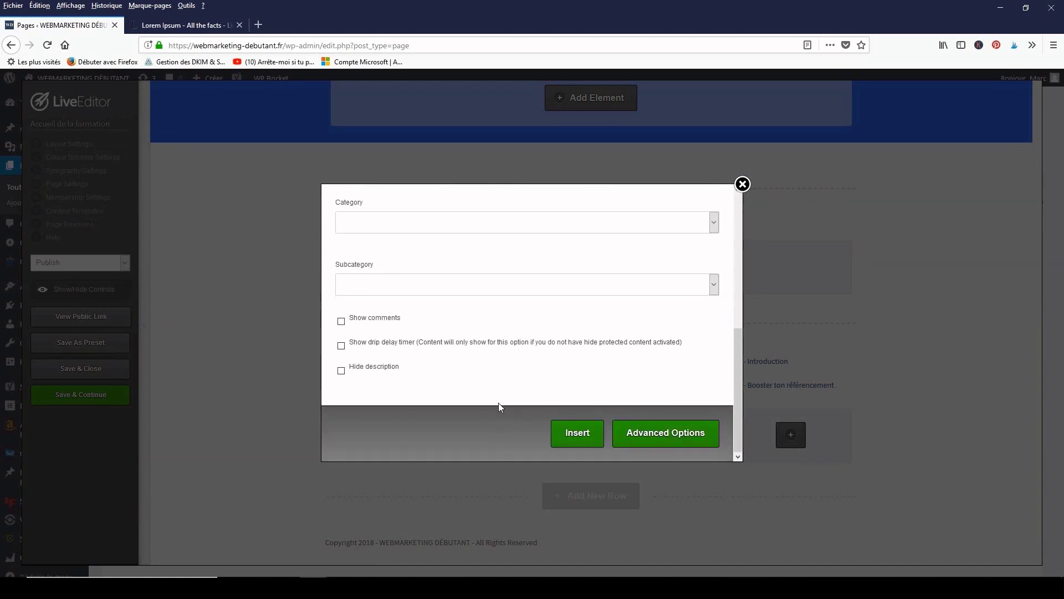
scroll(499, 405, "up", 2)
left_click(434, 268)
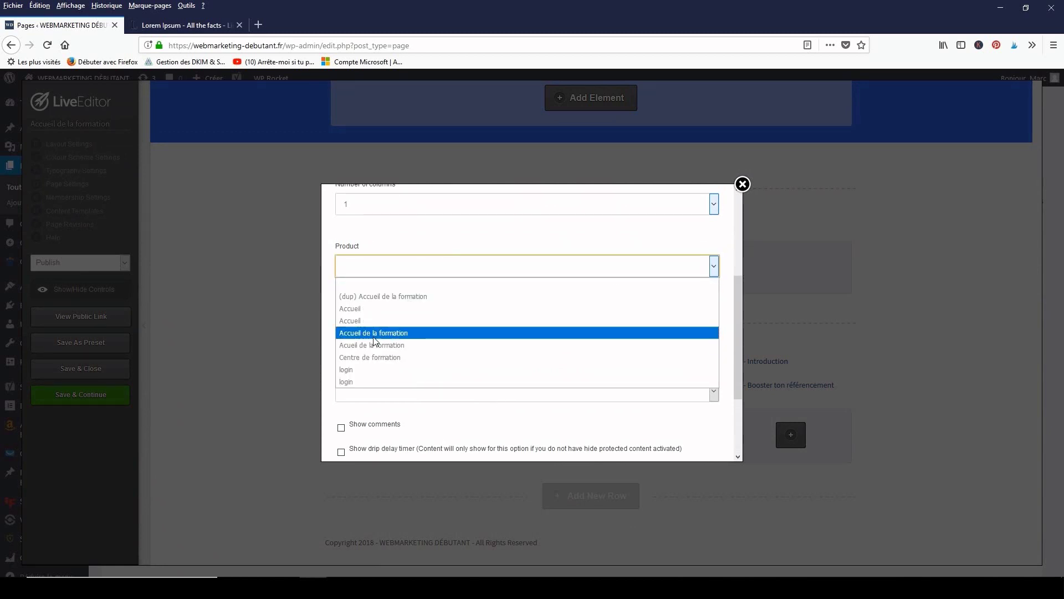
left_click(374, 334)
scroll(617, 367, "down", 3)
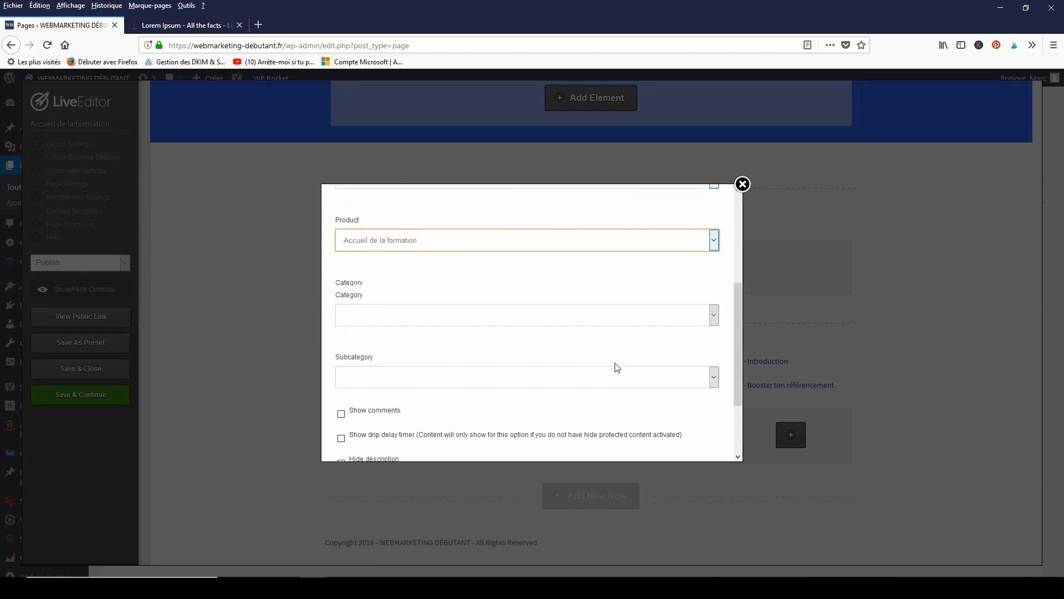
left_click(567, 438)
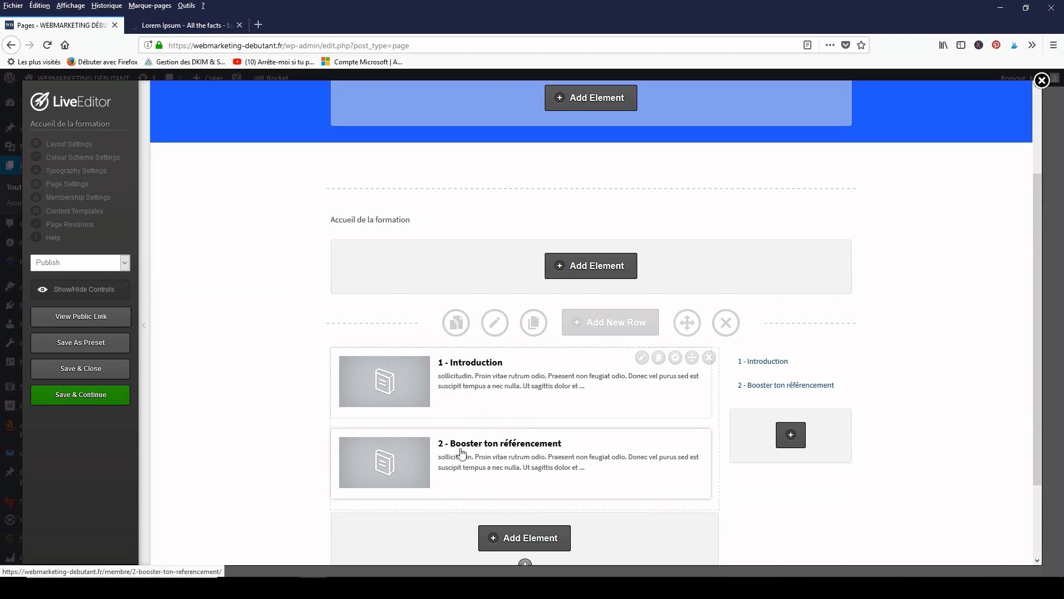
Preview the 1 - Introduction lesson, then go back to Accueil de la formation via the breadcrumb
scroll(601, 467, "up", 2)
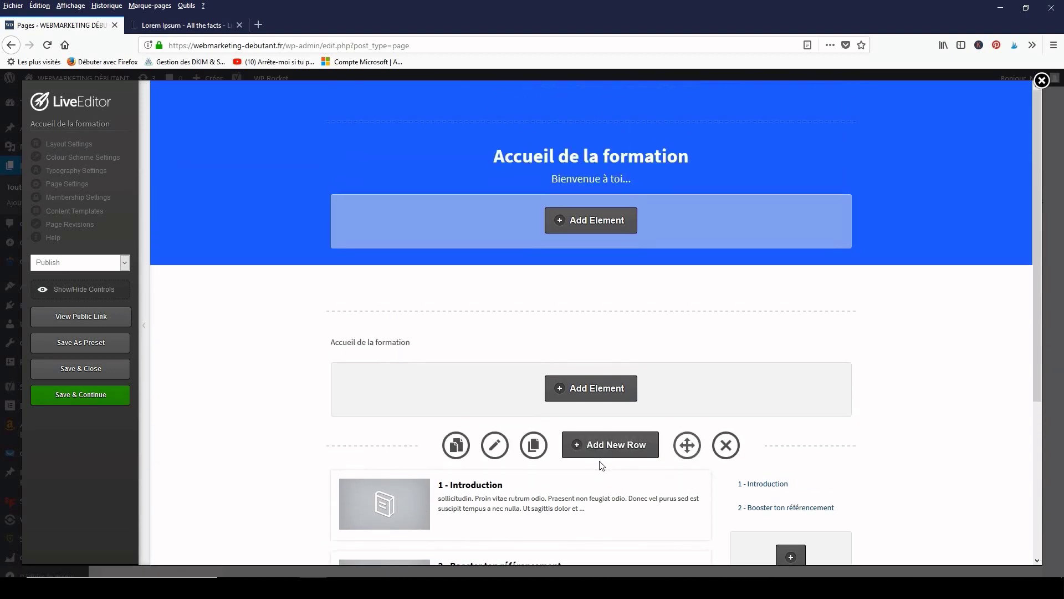
scroll(602, 466, "down", 4)
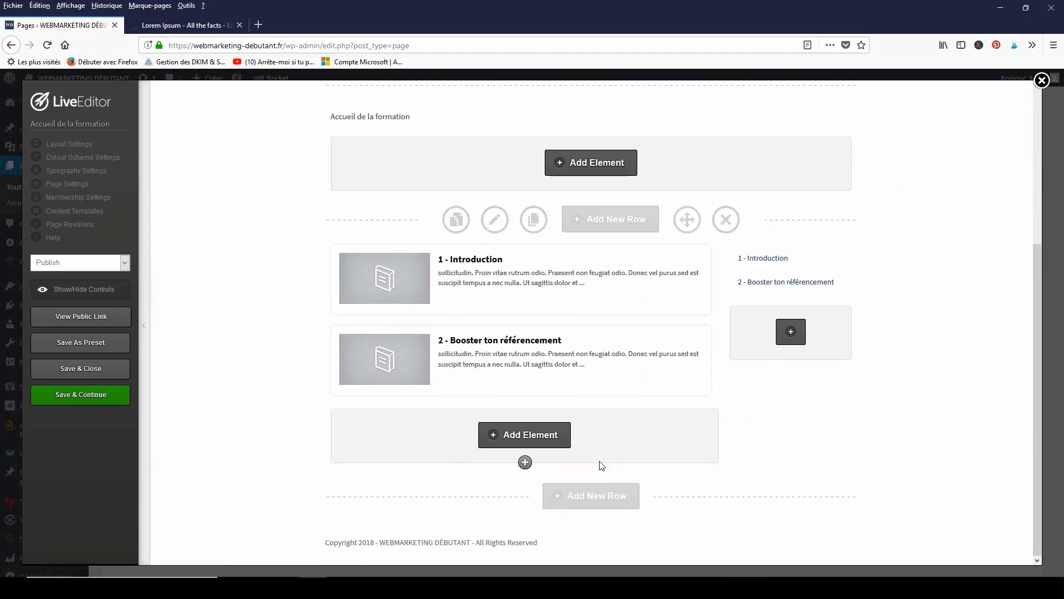
scroll(602, 465, "up", 2)
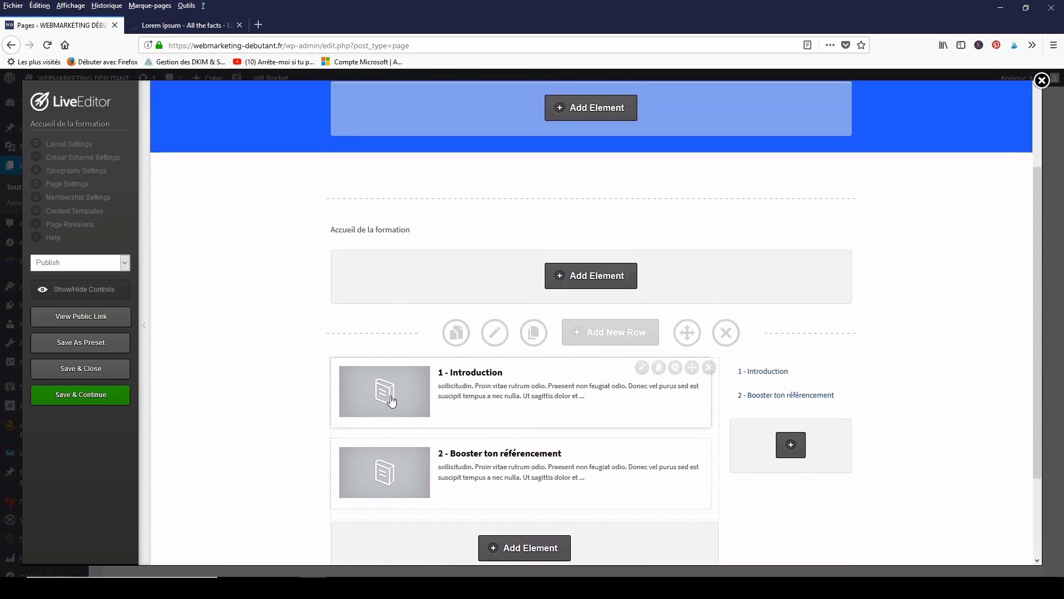
left_click(389, 399)
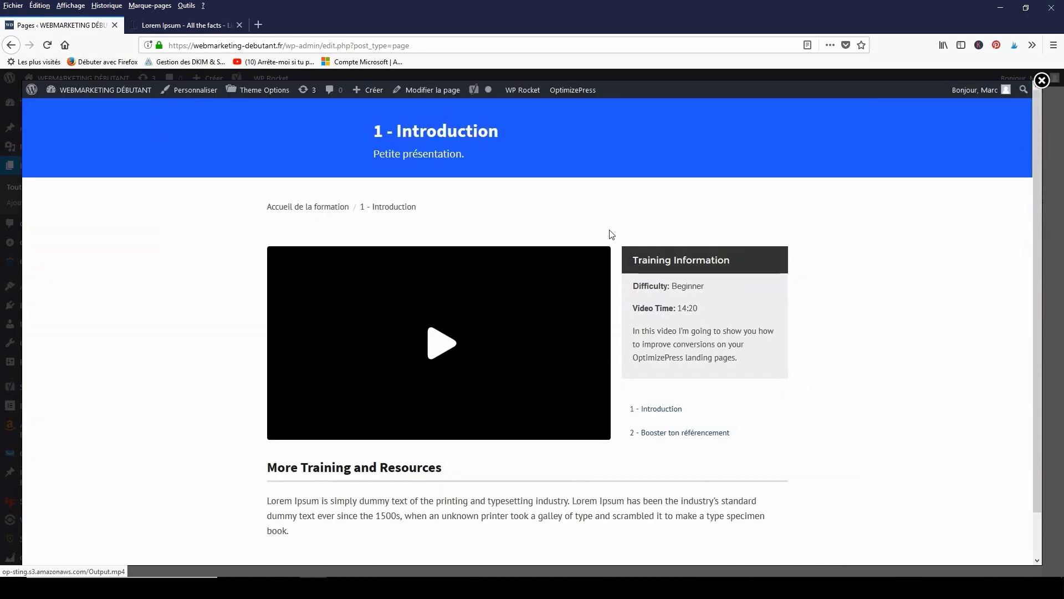
left_click(285, 206)
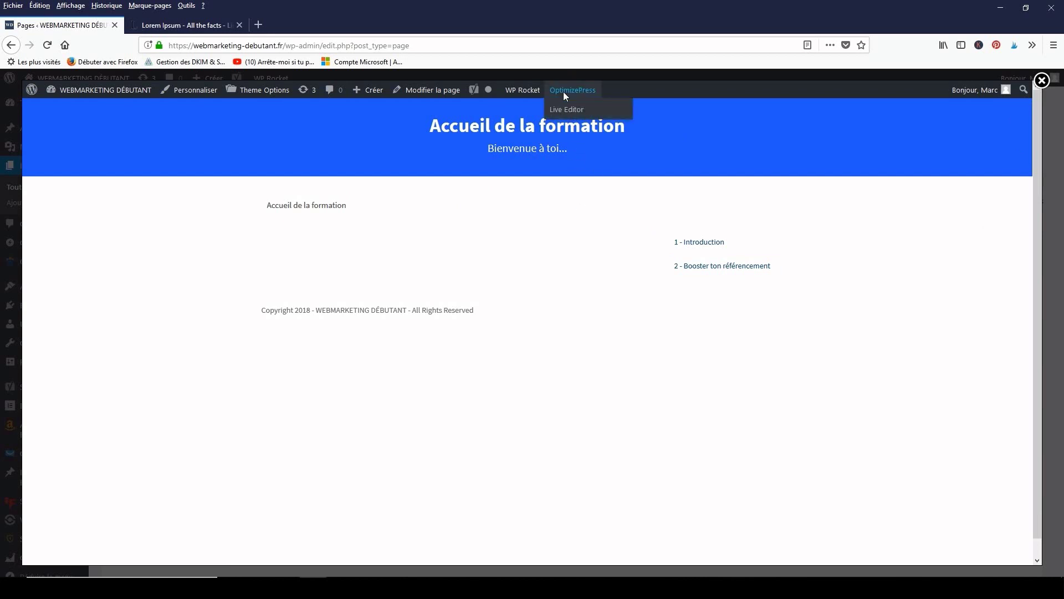
Reopen Accueil de la formation in the Live Editor and edit its membership listing element
left_click(564, 108)
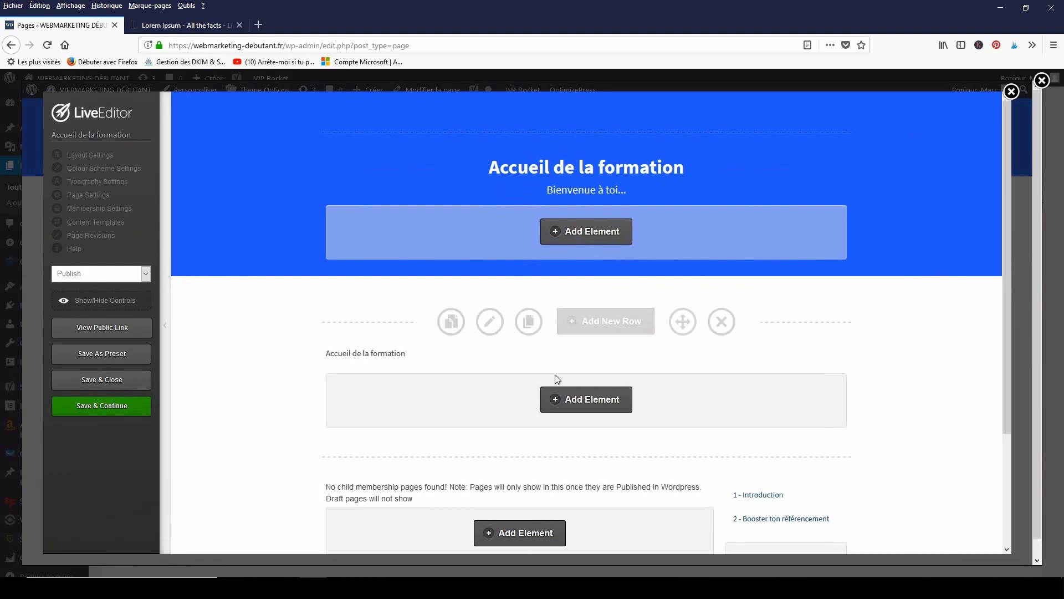
scroll(610, 382, "down", 3)
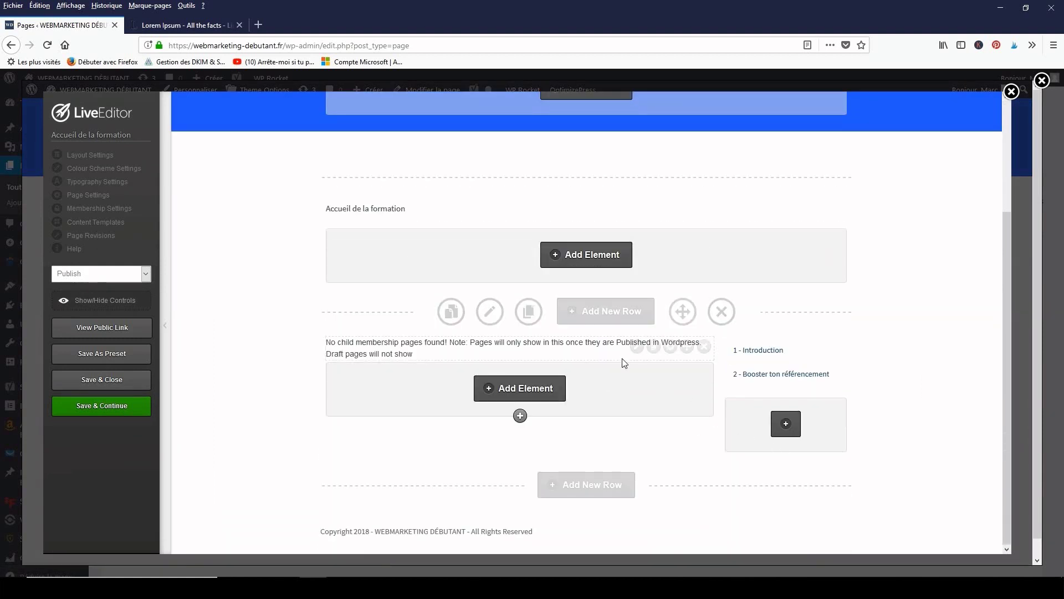
left_click(637, 348)
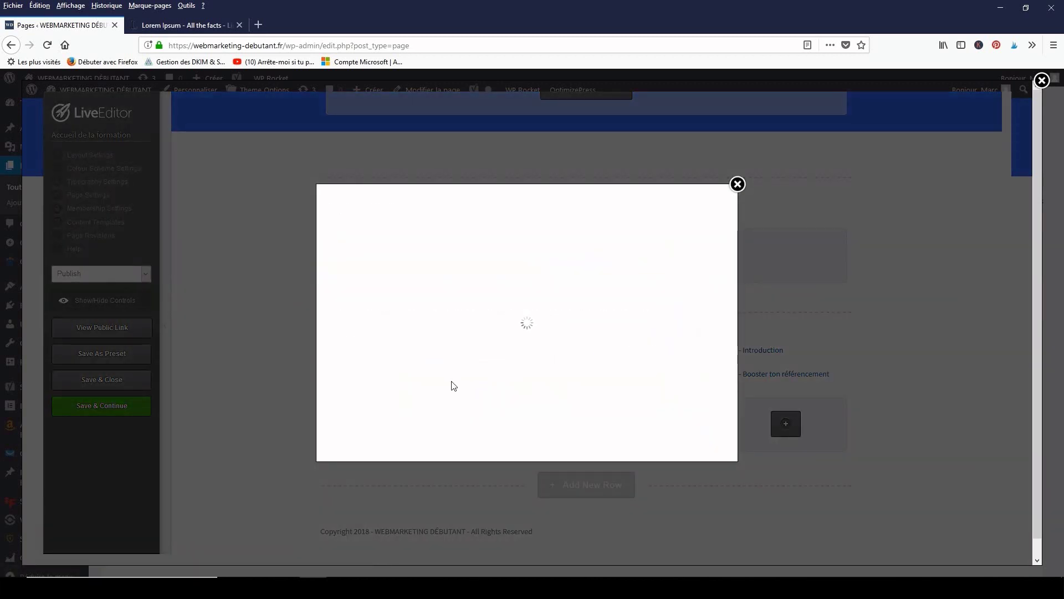
Set the membership listing's product to Accueil de la formation and insert it
scroll(453, 386, "down", 10)
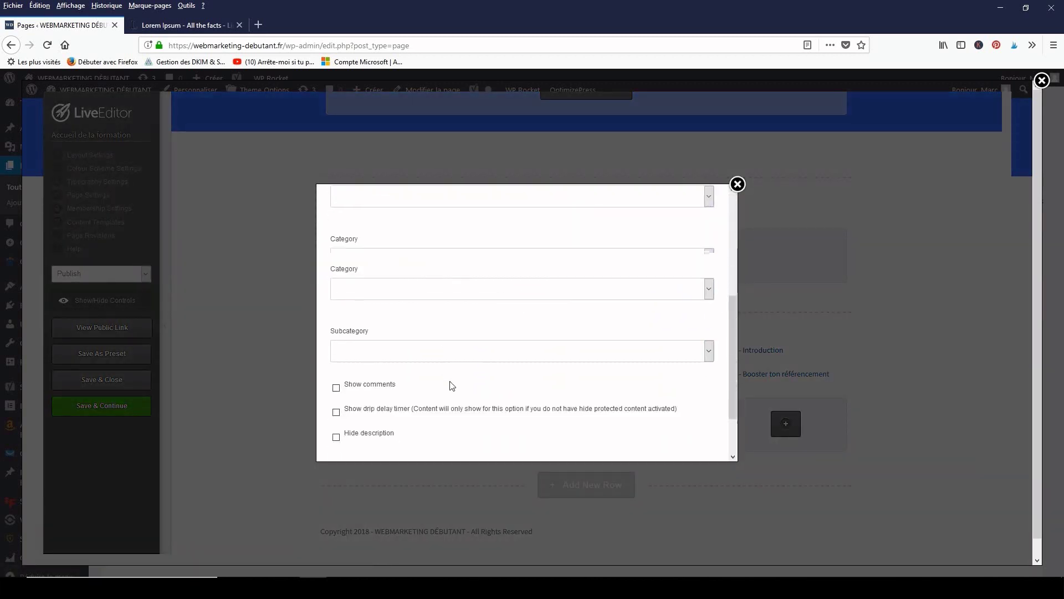
scroll(443, 386, "up", 8)
left_click(391, 370)
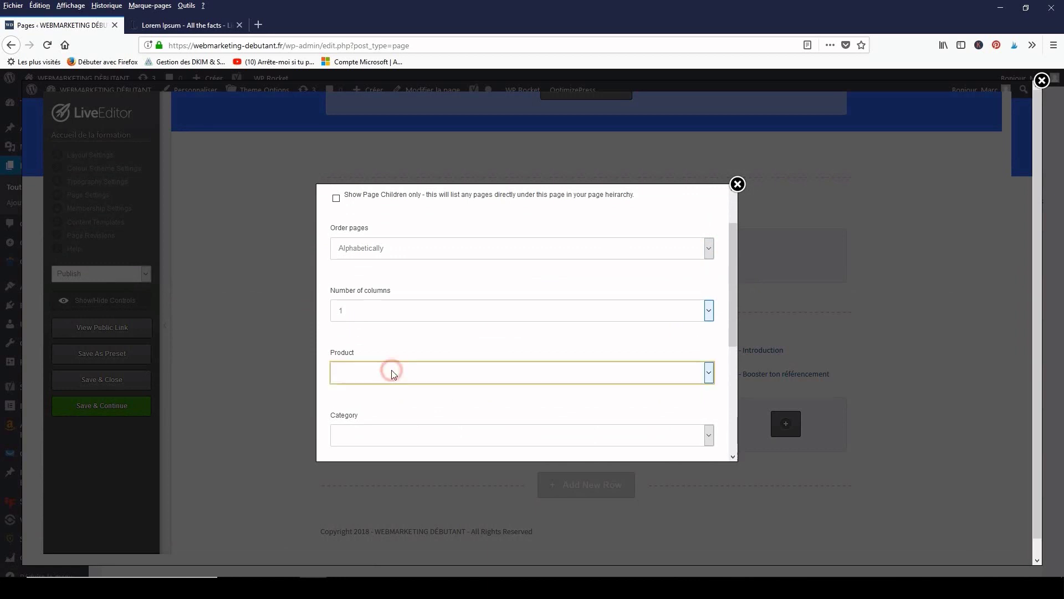
left_click(354, 440)
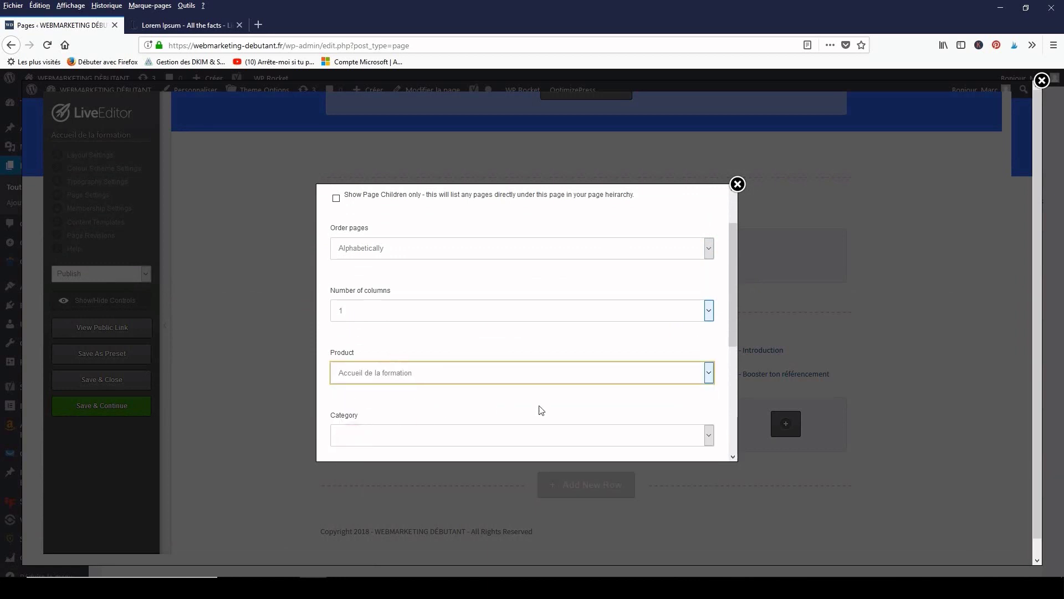
scroll(627, 380, "down", 5)
left_click(571, 444)
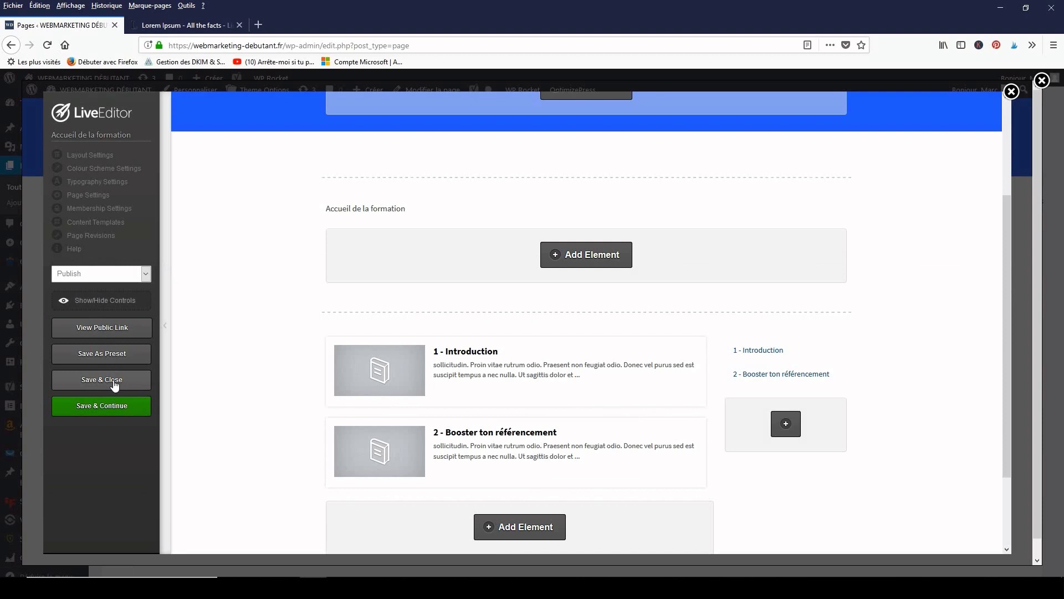
Save the page, dismiss the confirmation, and close the editor
left_click(104, 409)
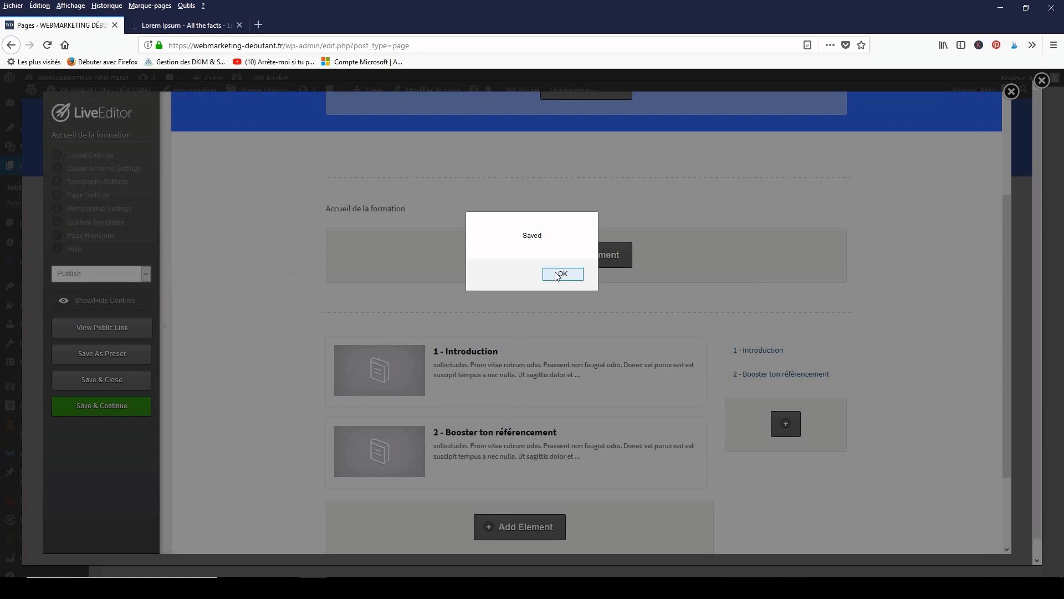
left_click(557, 275)
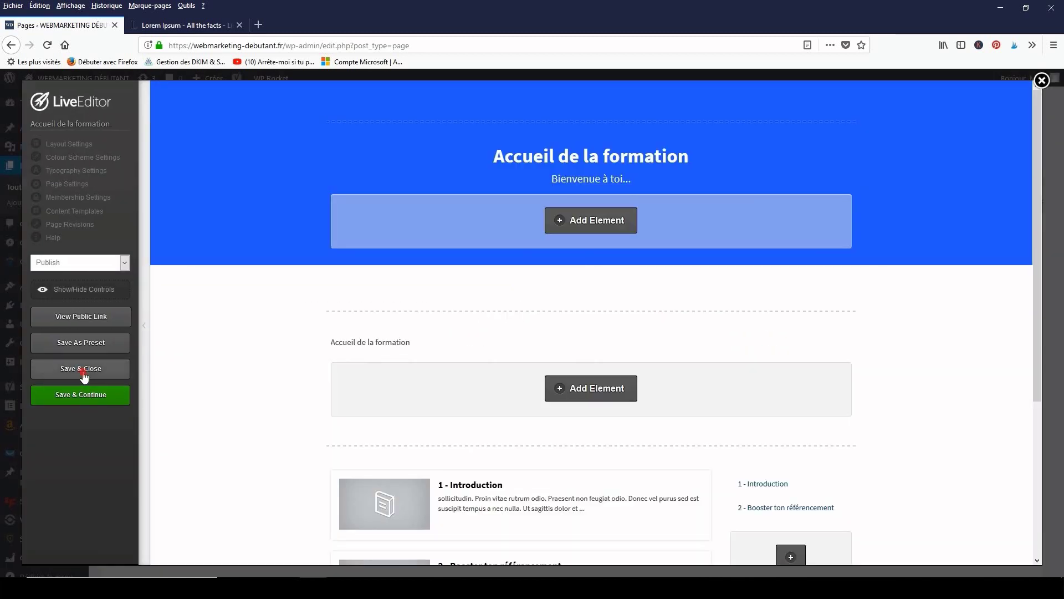
left_click(84, 370)
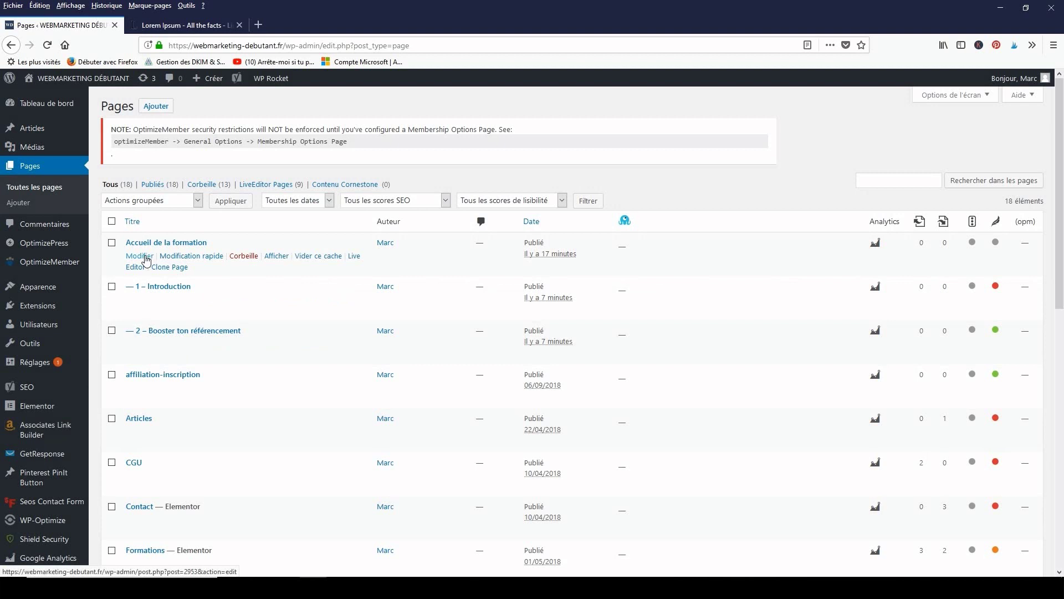
View the live Accueil de la formation page and check both lesson pages, then return
left_click(276, 256)
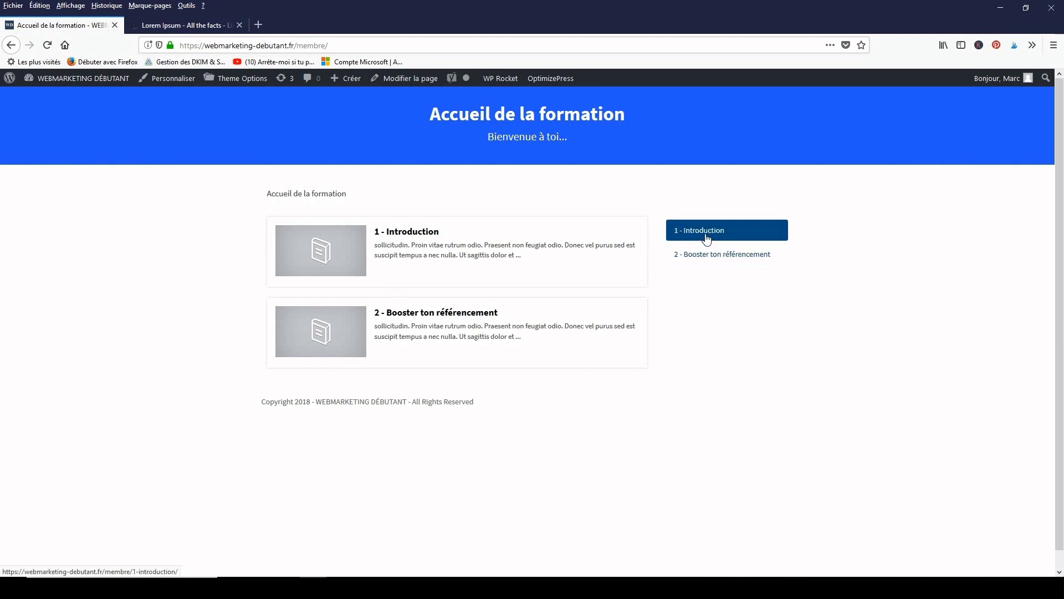
left_click(707, 239)
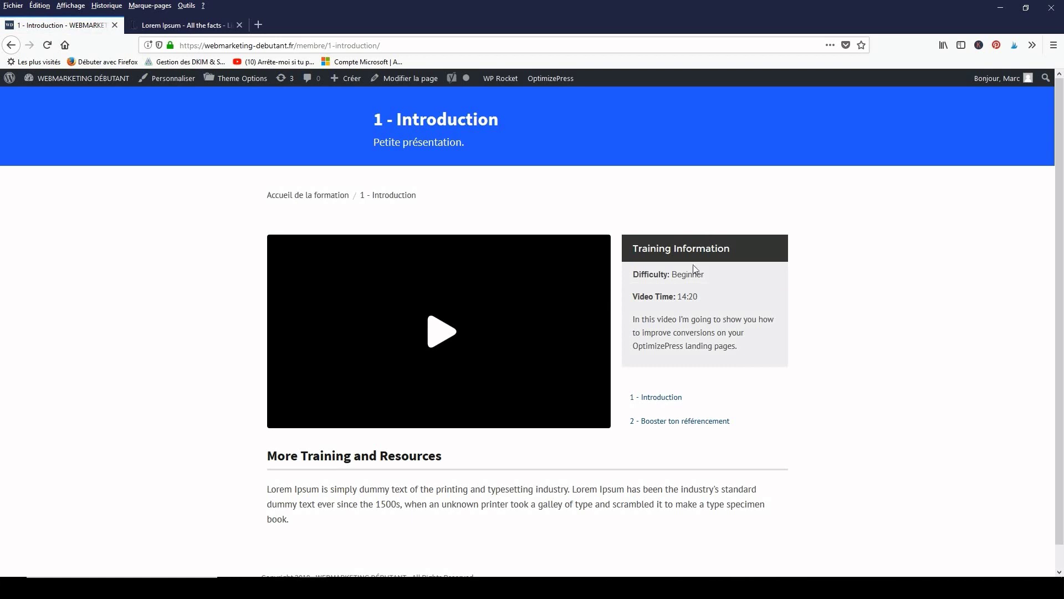
left_click(660, 424)
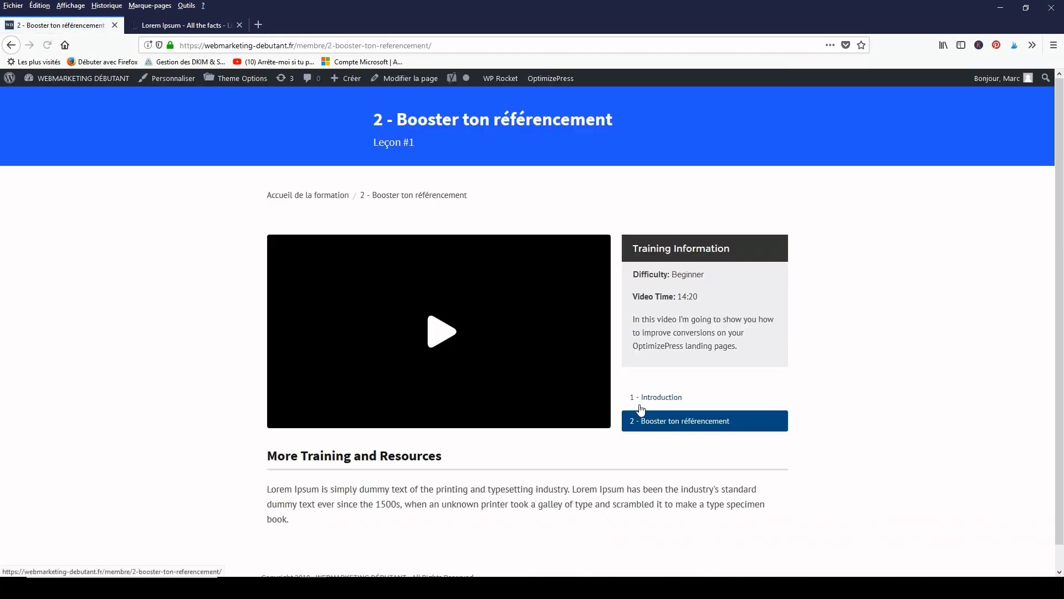
left_click(331, 200)
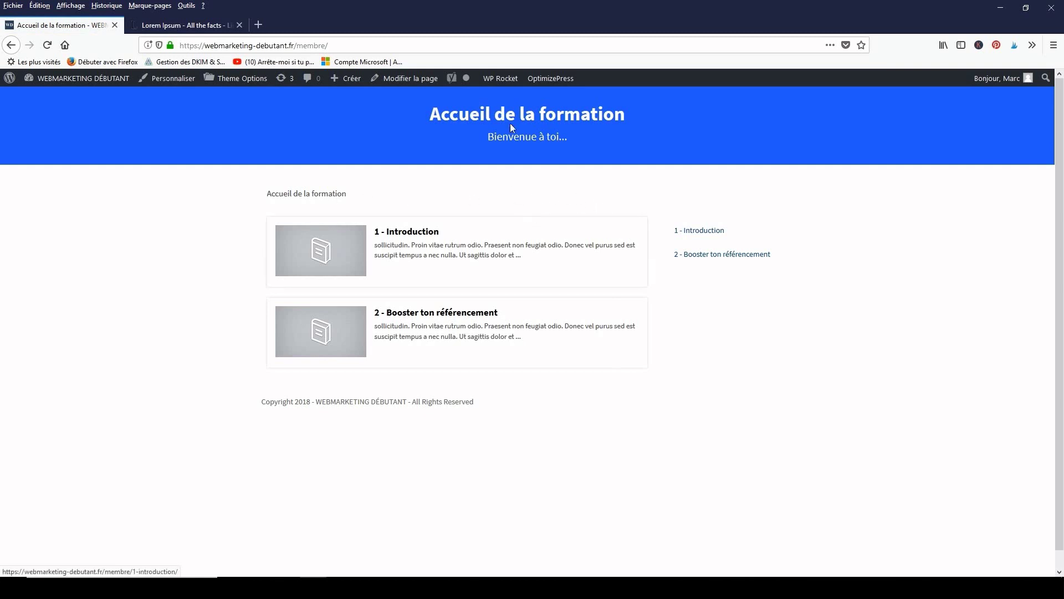
Reopen the member home page in the Live Editor and save and close it
mouse_move(550, 78)
left_click(546, 98)
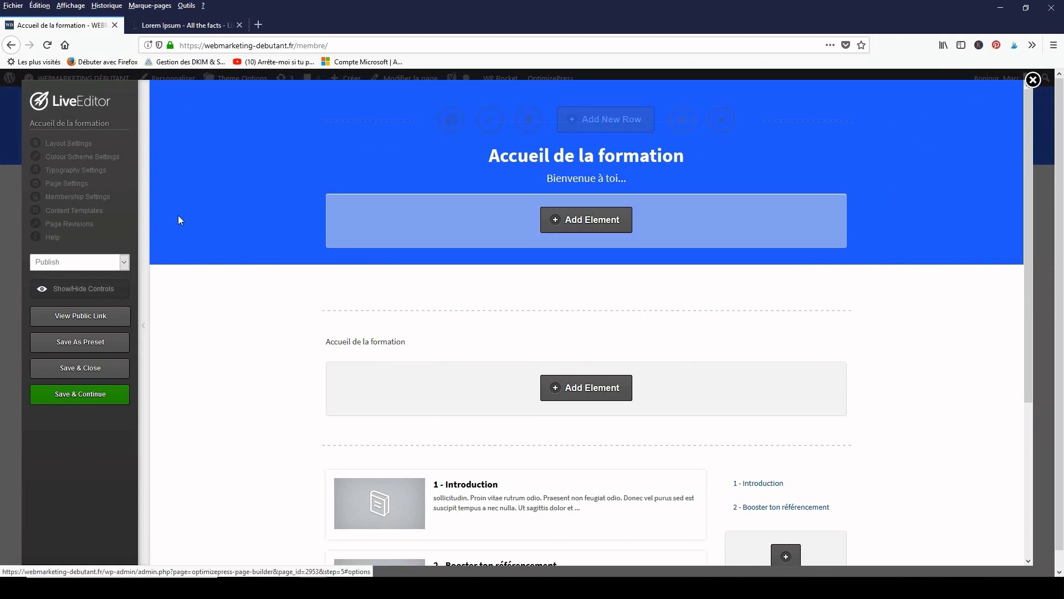
left_click(81, 368)
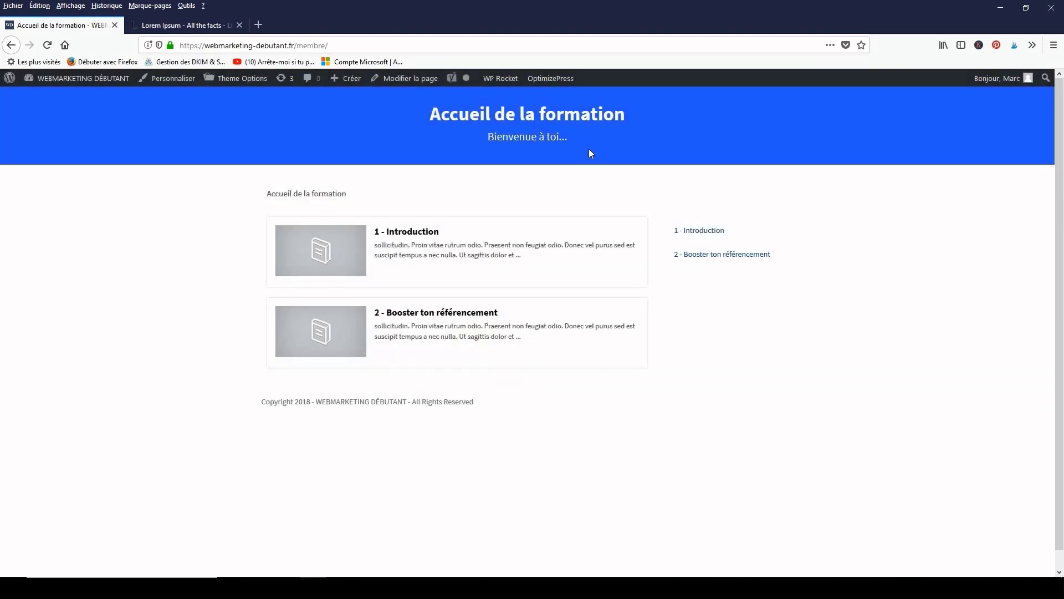
mouse_move(548, 83)
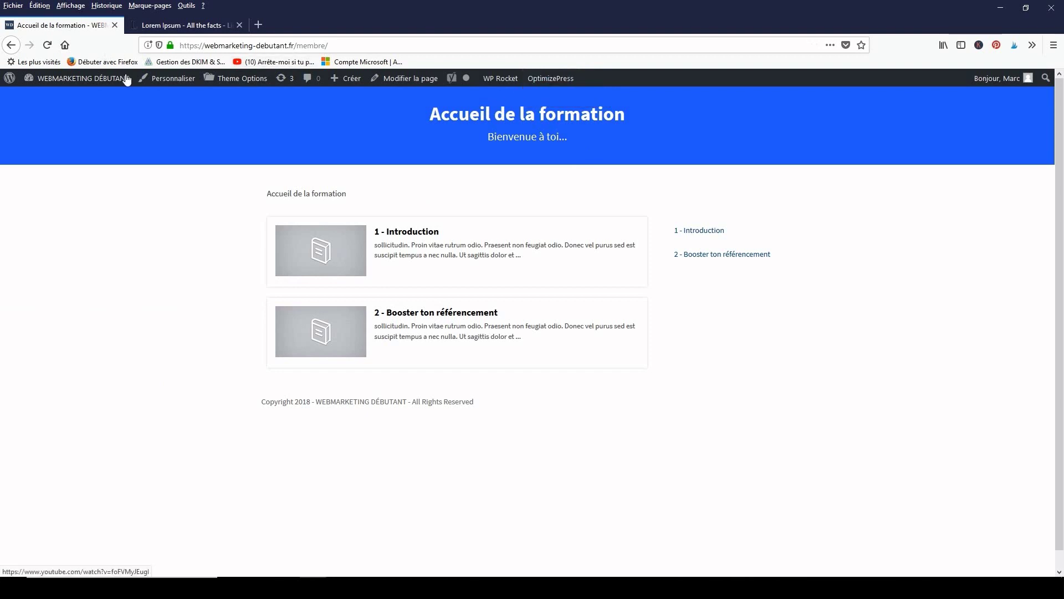
Open the 1 – Introduction page in the Live Editor from the All Pages list
left_click(58, 97)
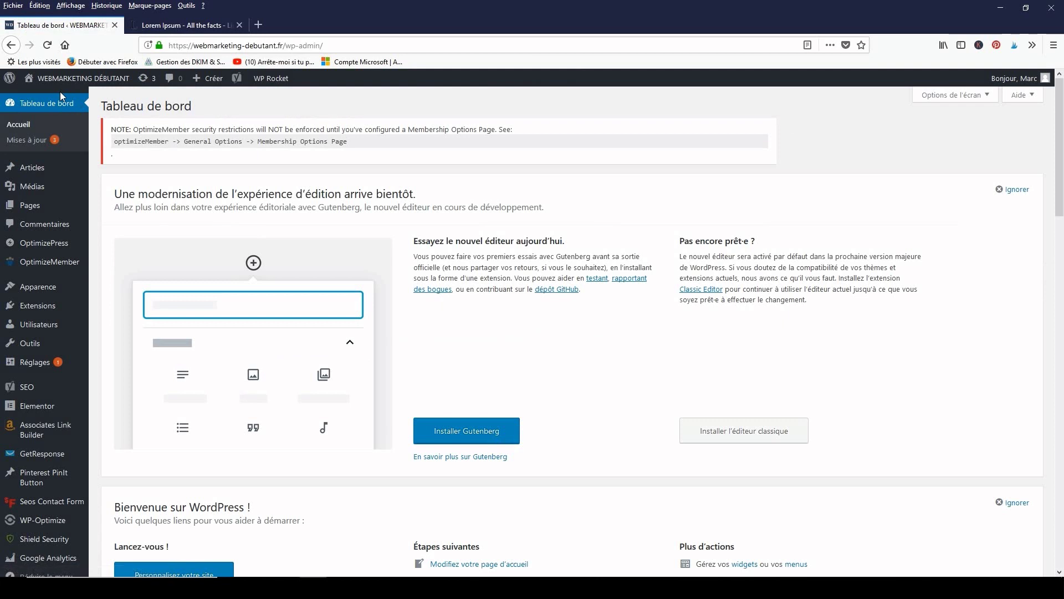
mouse_move(55, 204)
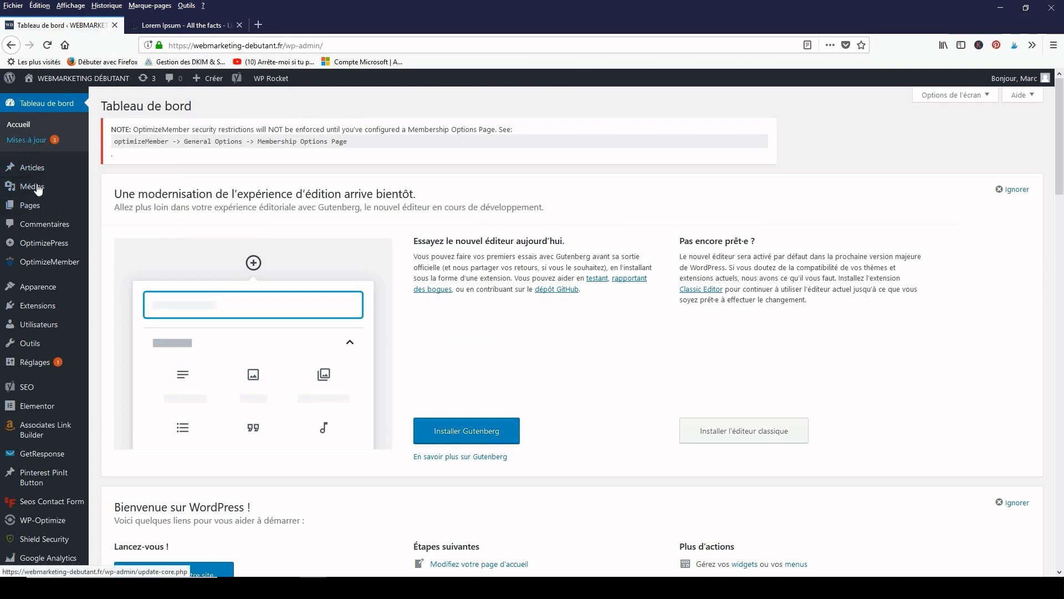
left_click(31, 206)
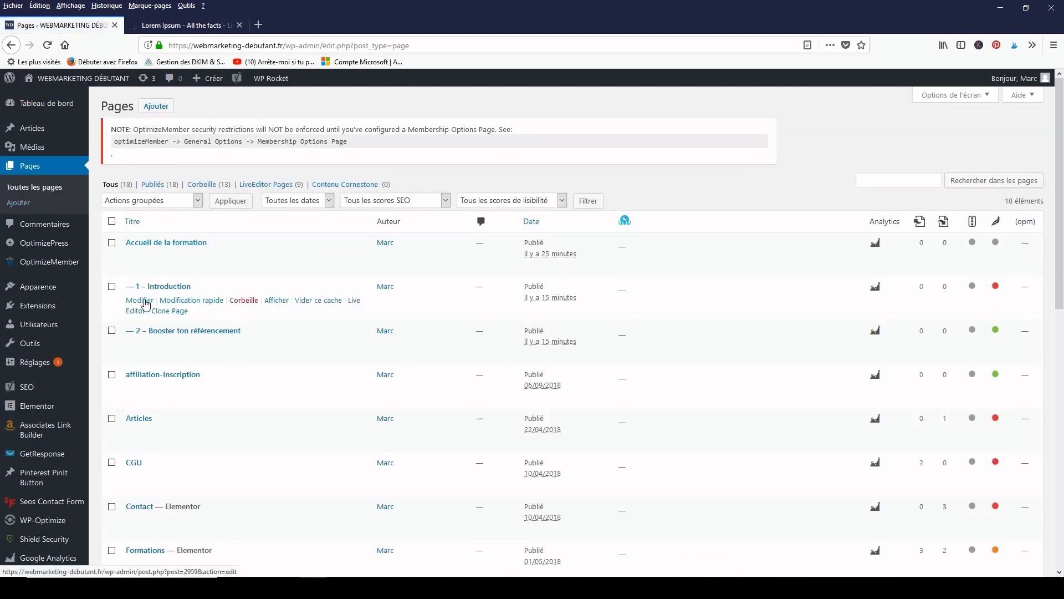
left_click(135, 311)
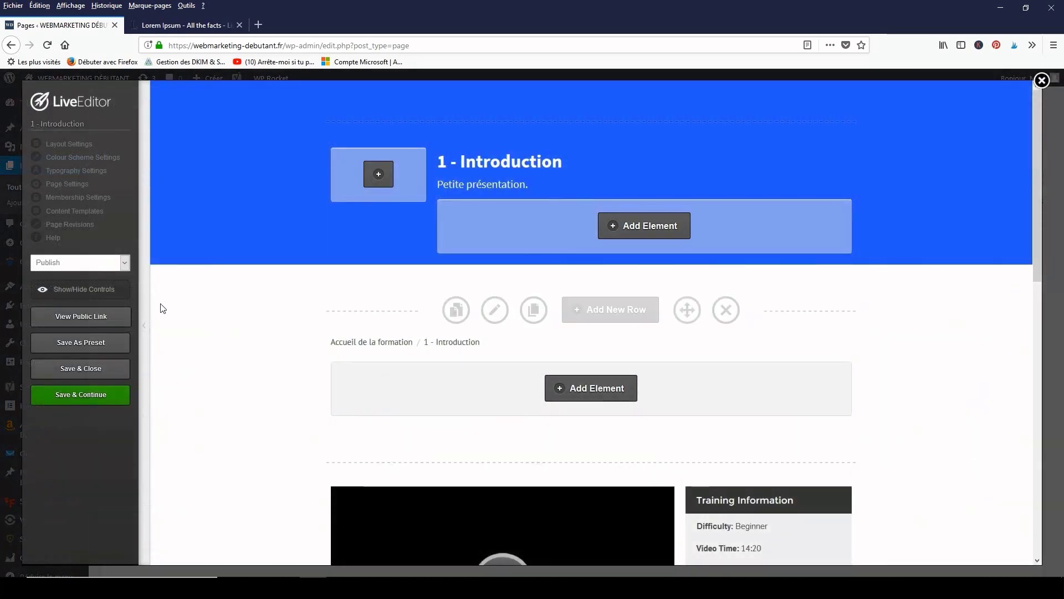
Set the page thumbnail to the creer un tunnel de vente image from the media library
left_click(71, 144)
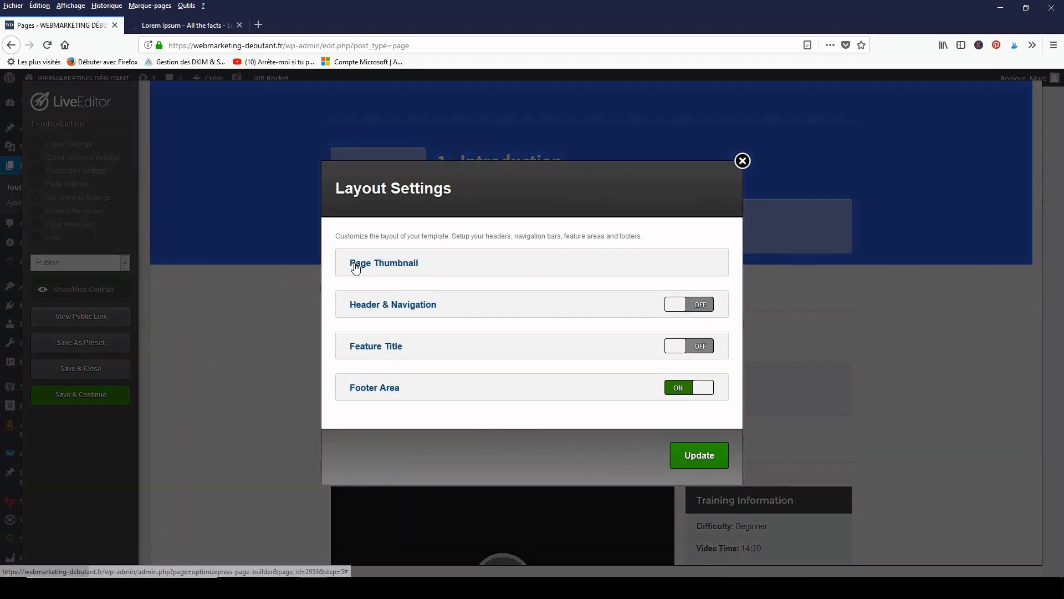
left_click(355, 267)
left_click(374, 299)
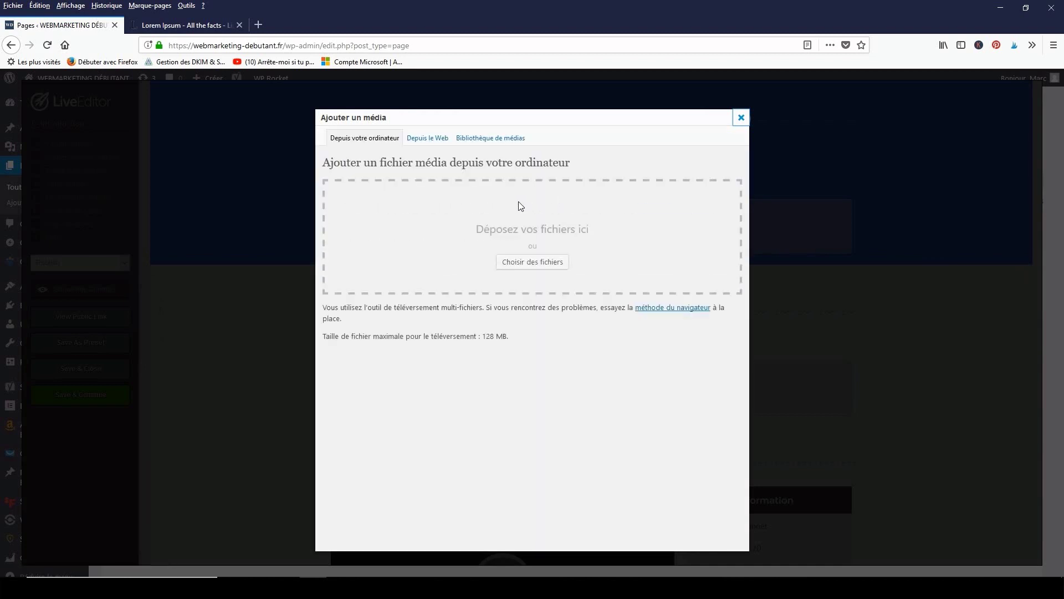
left_click(490, 139)
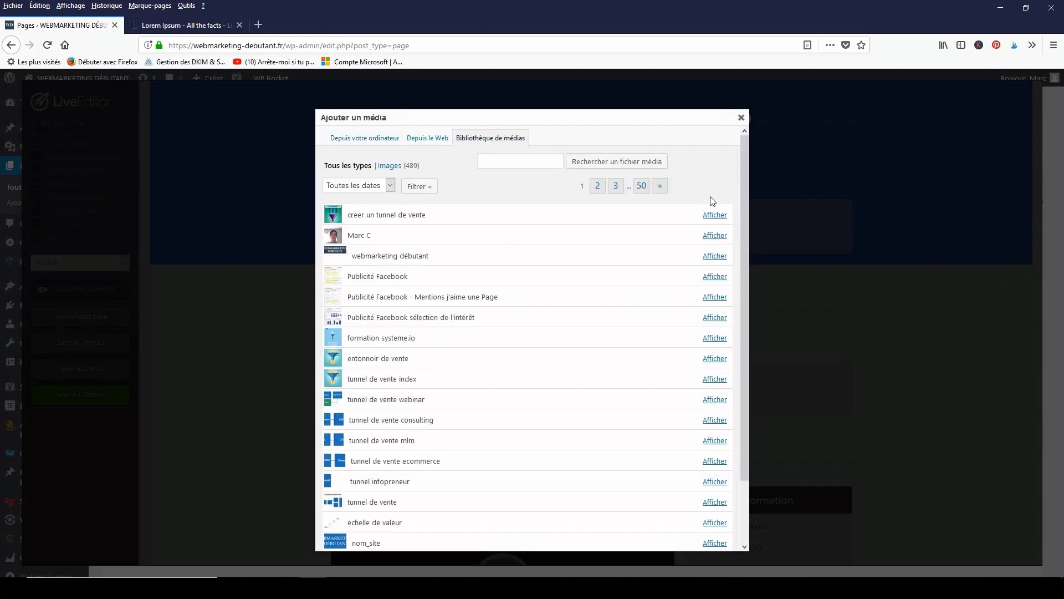
left_click(714, 215)
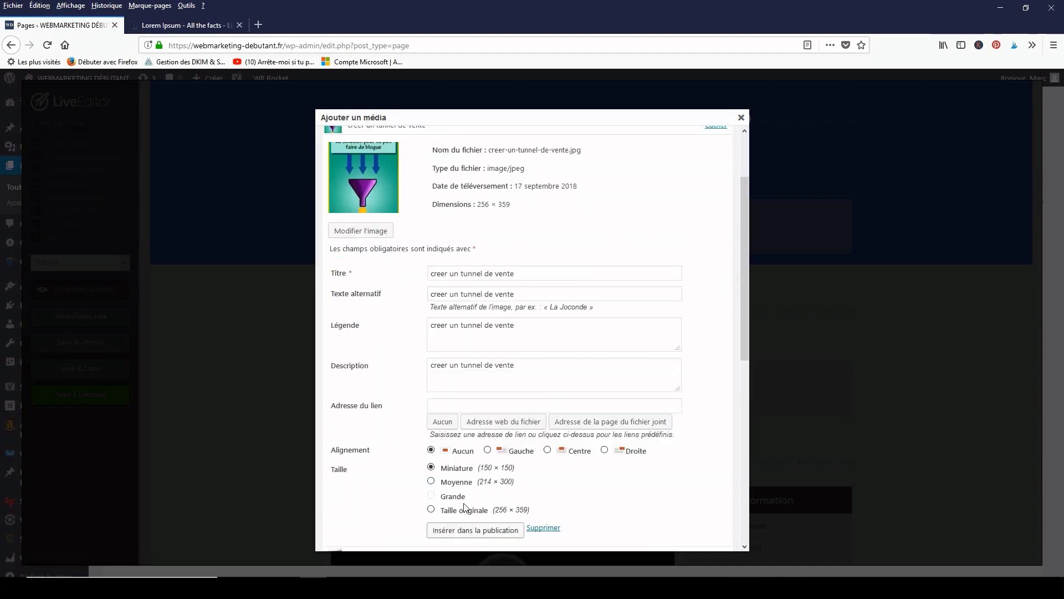
left_click(467, 530)
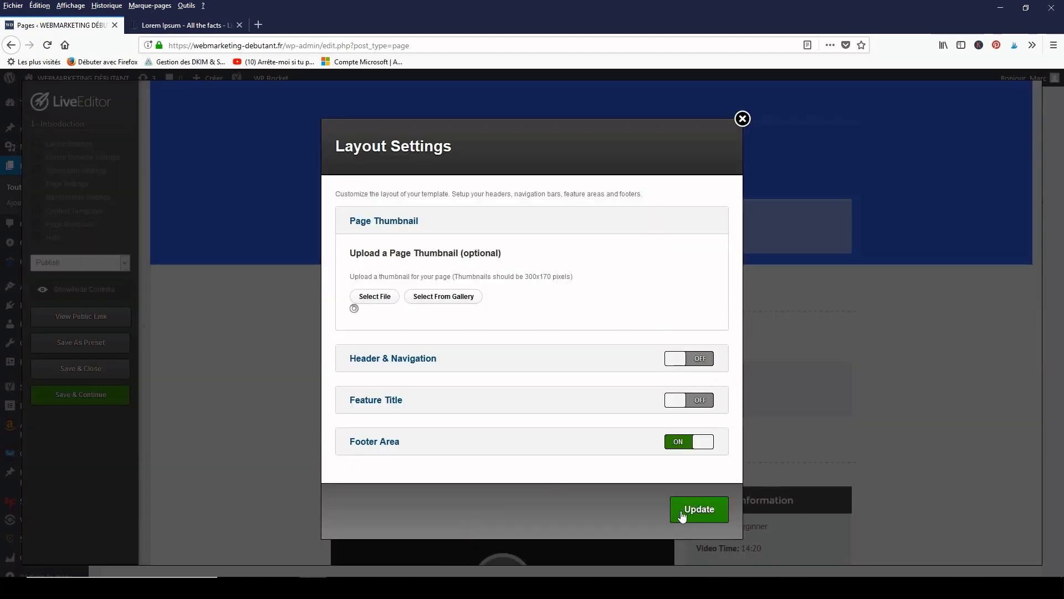
left_click(696, 509)
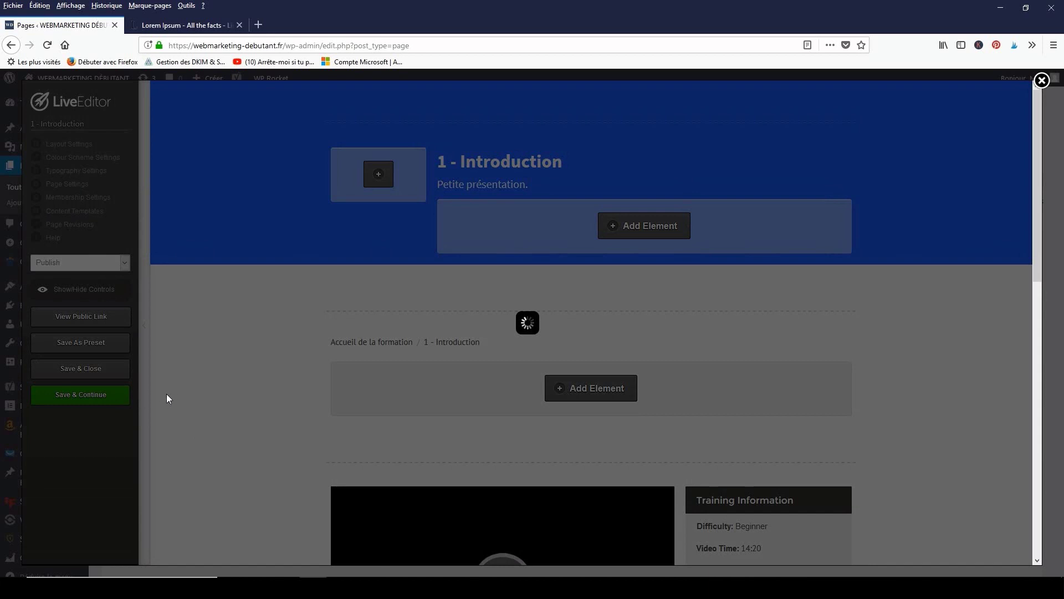
Save the 1 - Introduction page and close the editor
left_click(125, 403)
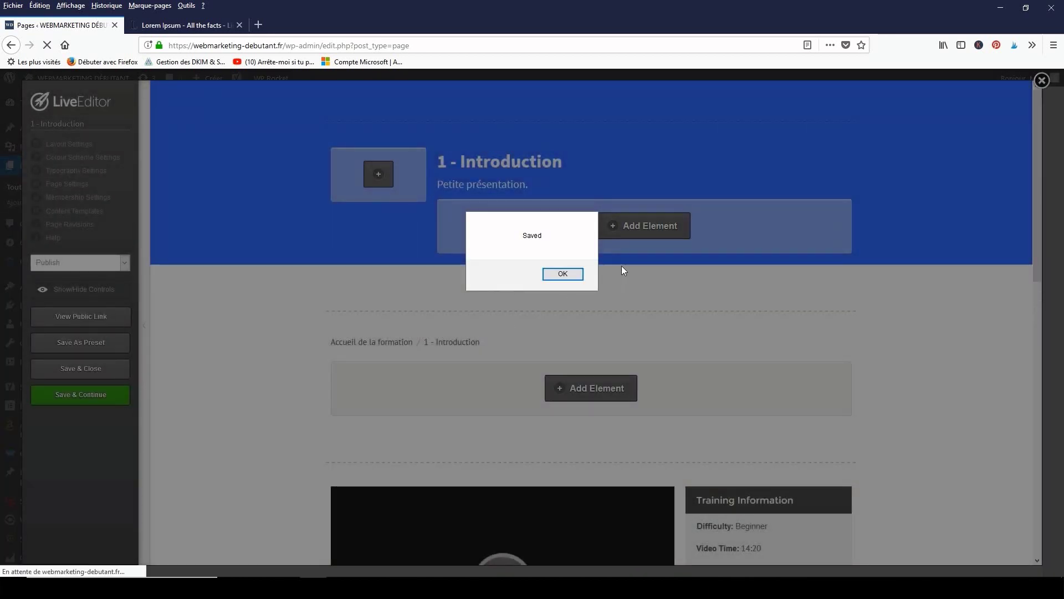
left_click(552, 276)
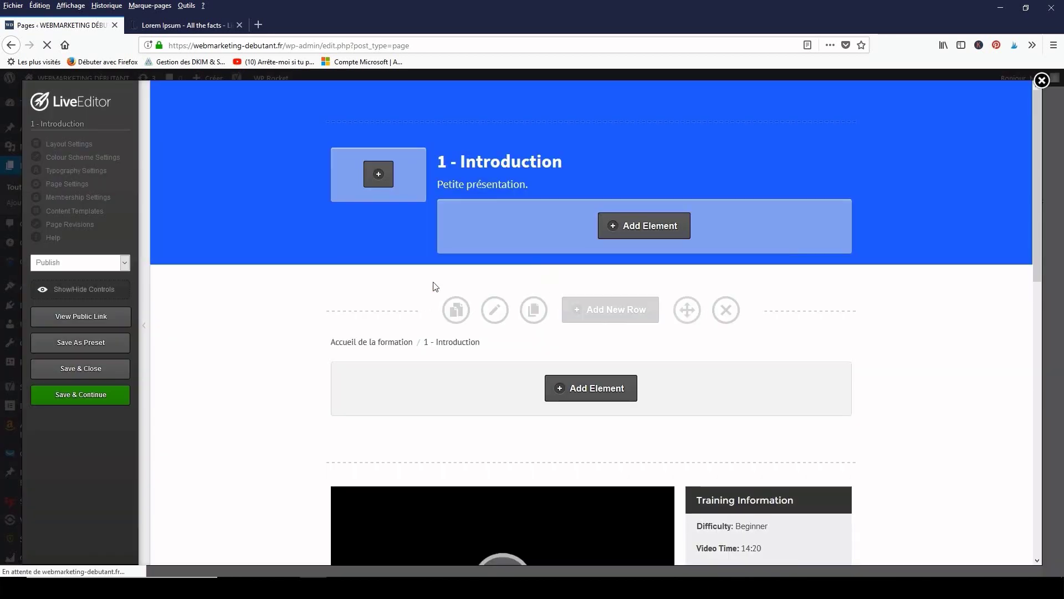
left_click(93, 370)
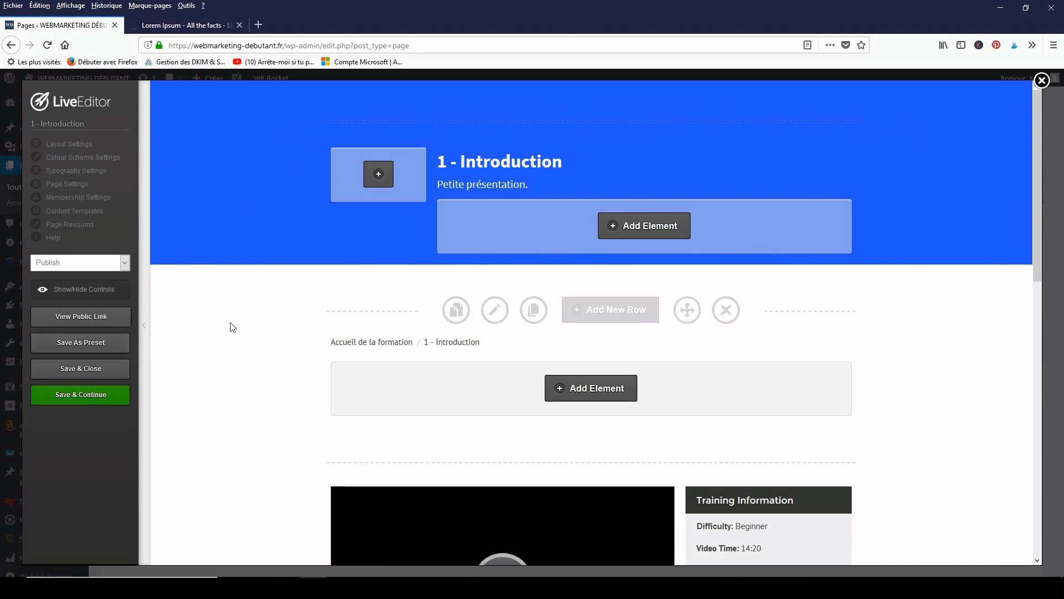
left_click(67, 366)
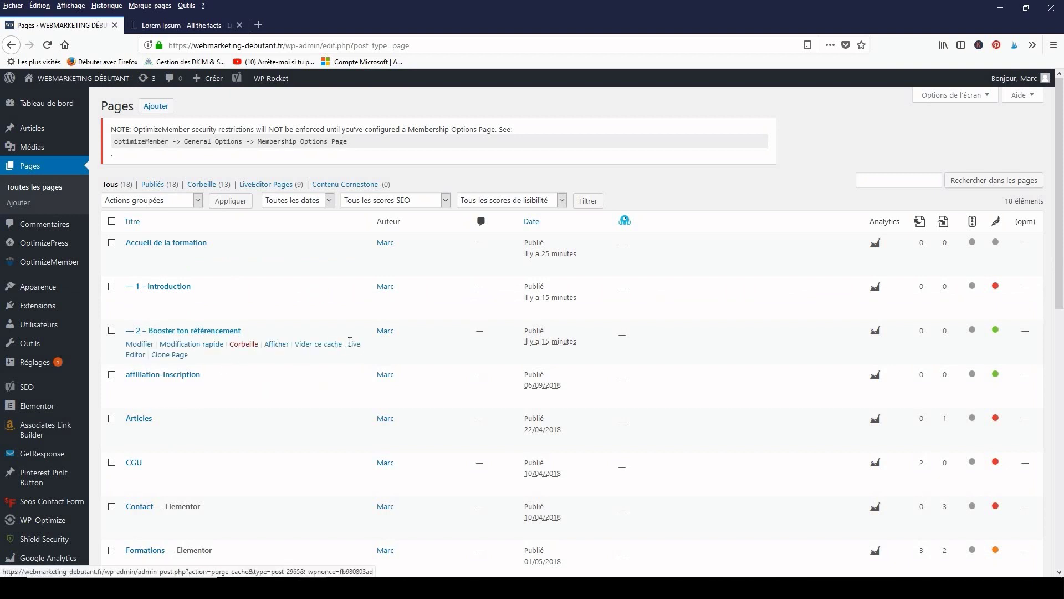
Open 2 - Booster ton référencement in the Live Editor and choose the entonnoir de vente image as thumbnail
left_click(355, 345)
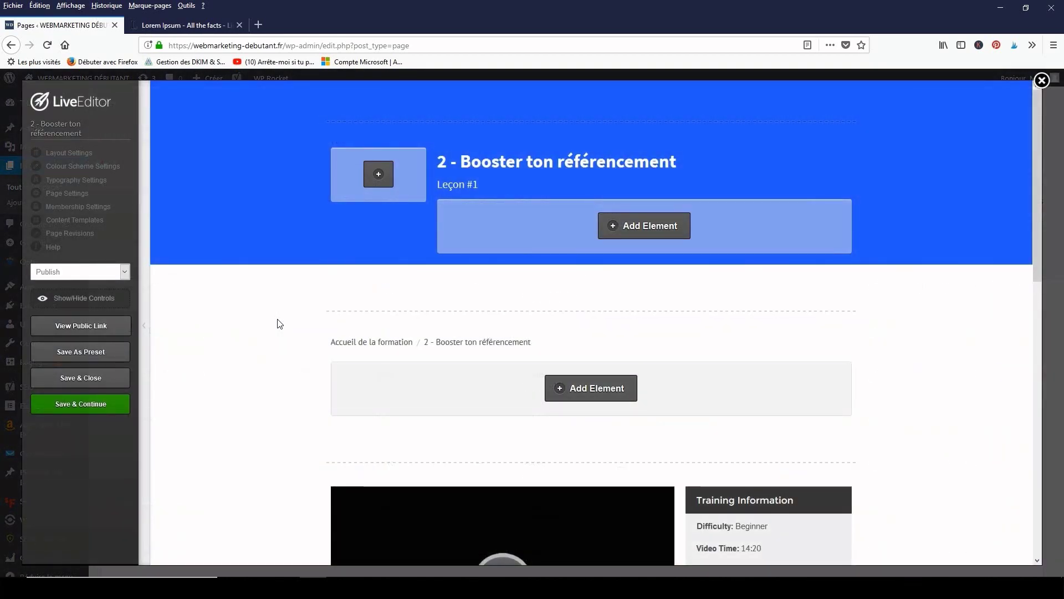
mouse_move(284, 316)
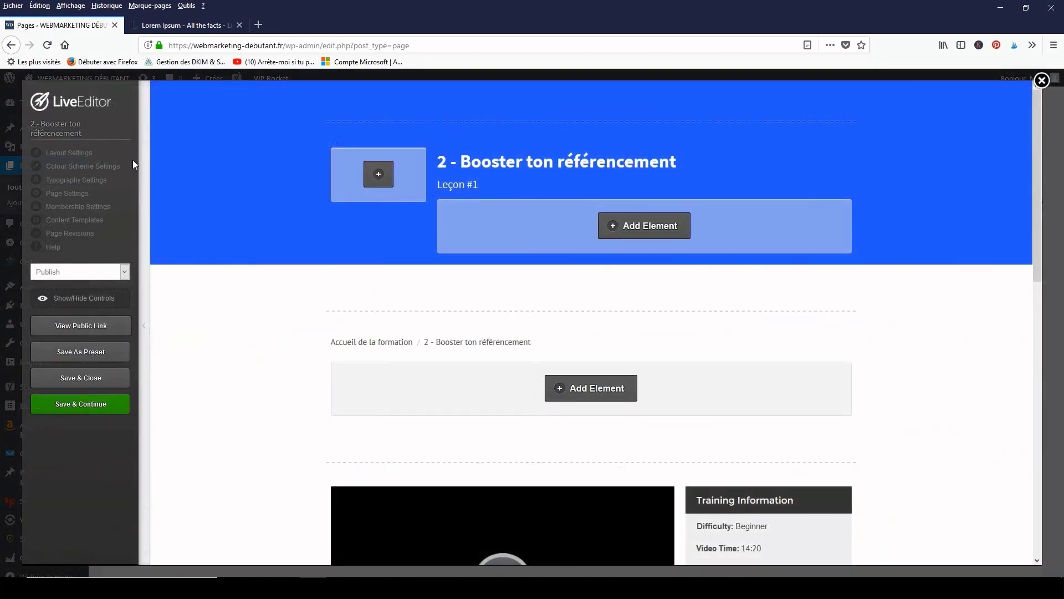
left_click(84, 153)
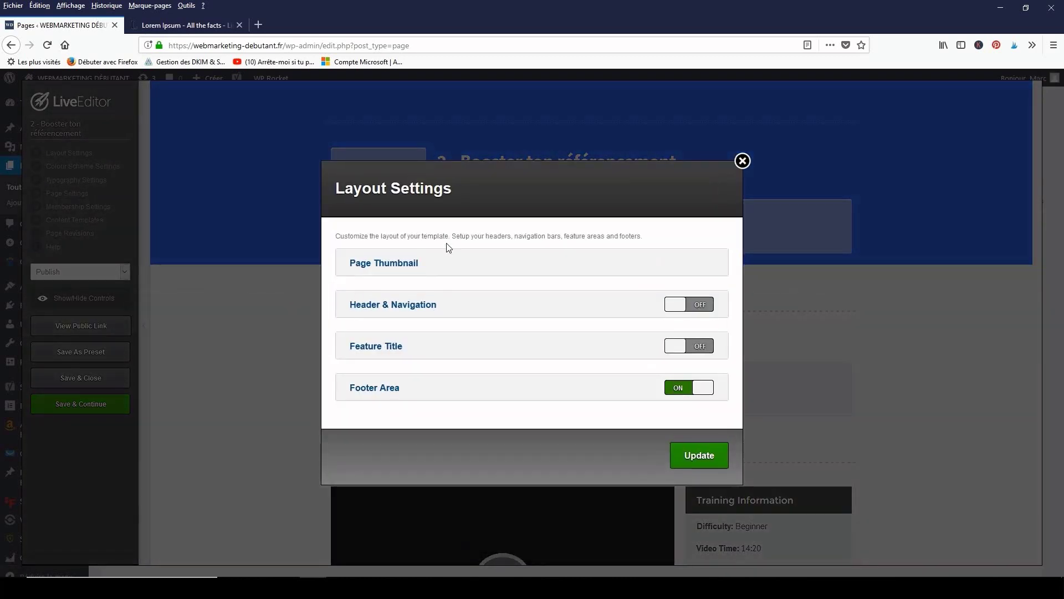
left_click(408, 264)
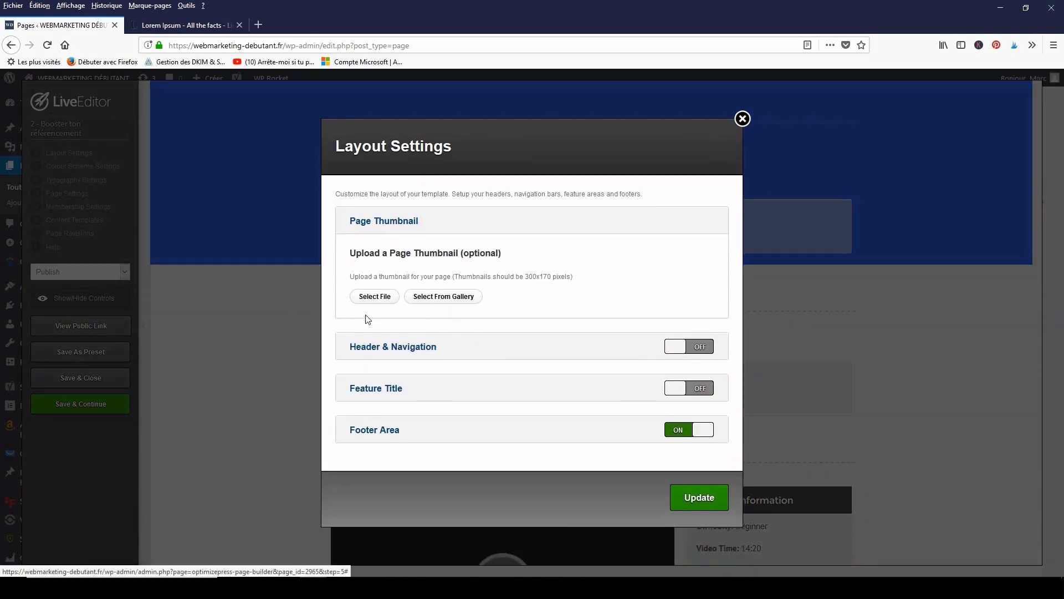
left_click(375, 301)
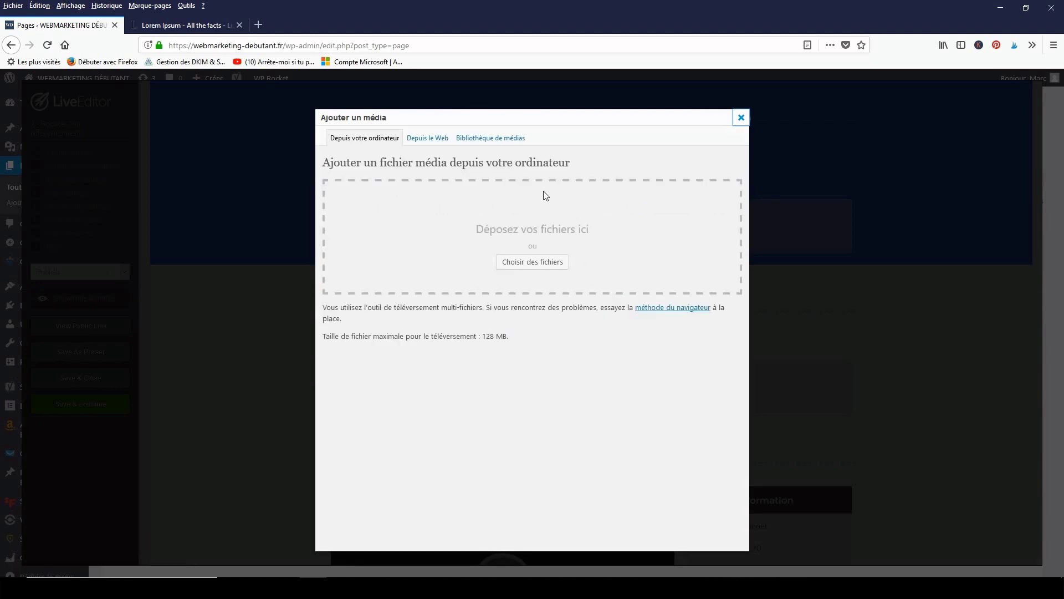
left_click(501, 140)
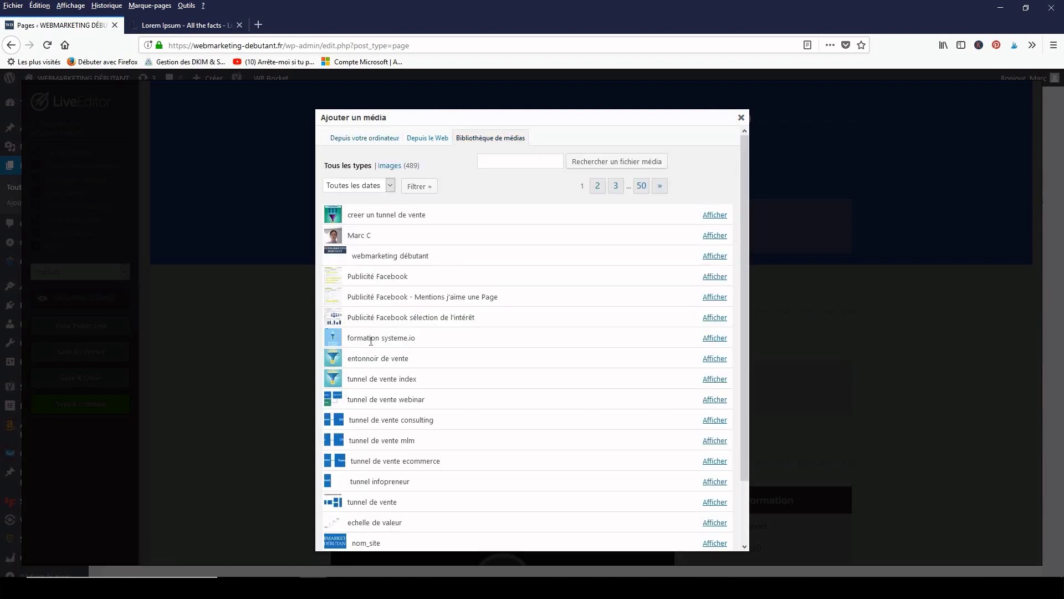
double_click(363, 358)
left_click(712, 358)
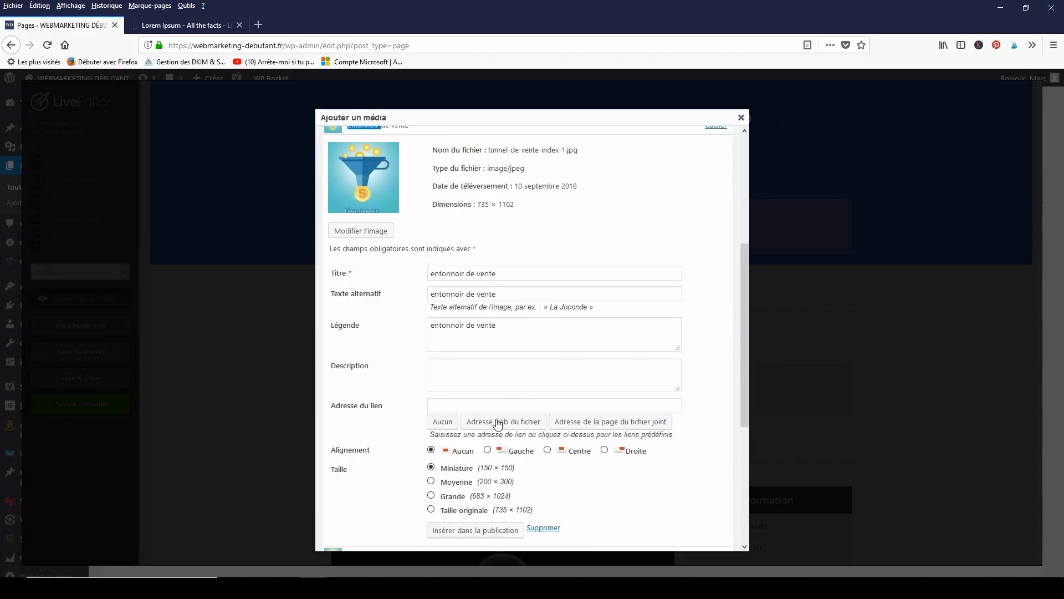
scroll(498, 425, "down", 3)
left_click(470, 420)
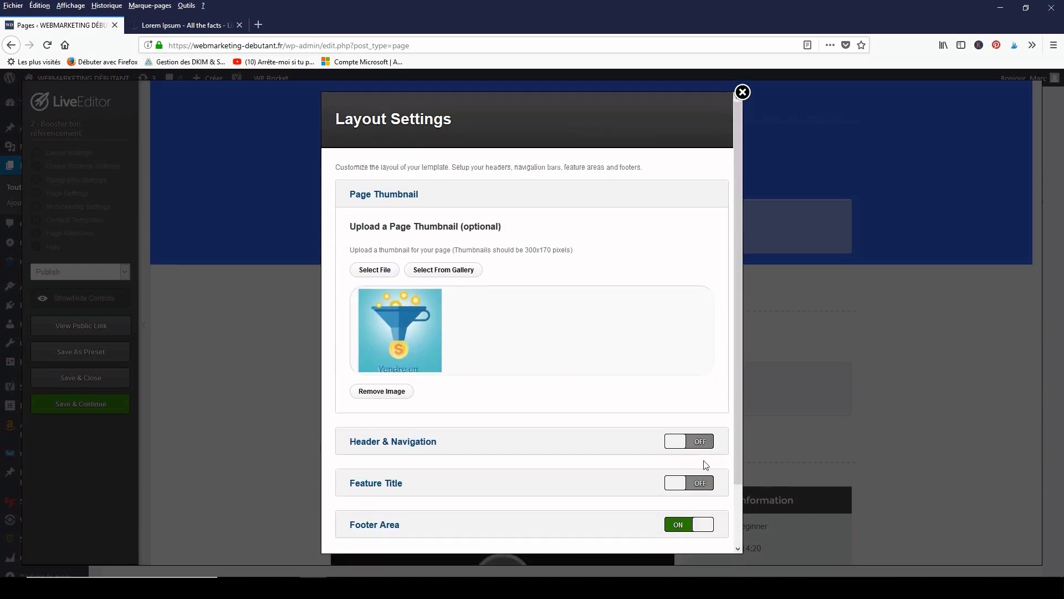
Apply the new thumbnail, then save the page and close the editor
scroll(706, 465, "down", 2)
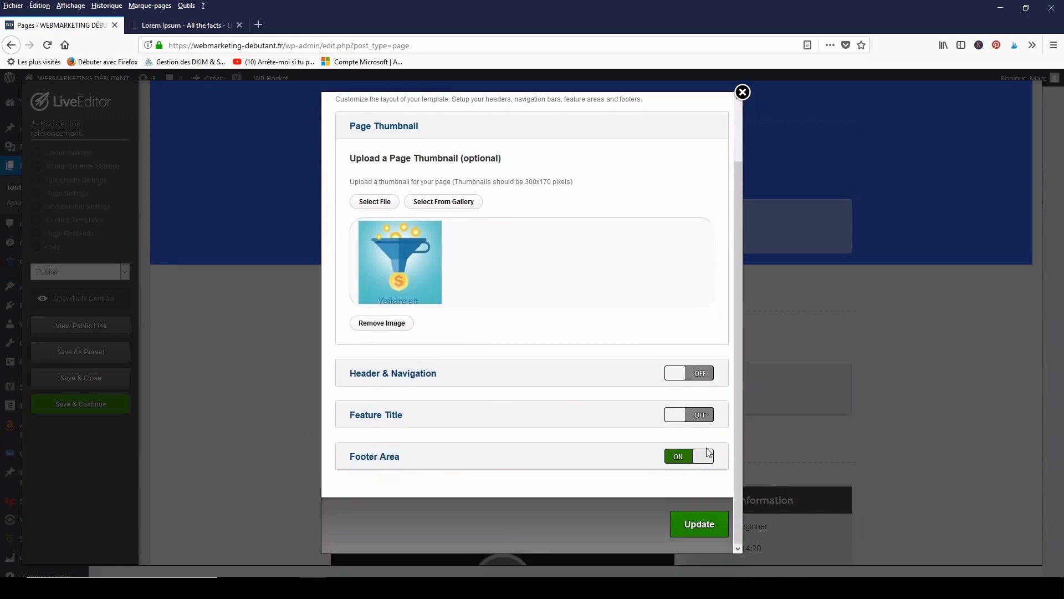
left_click(700, 523)
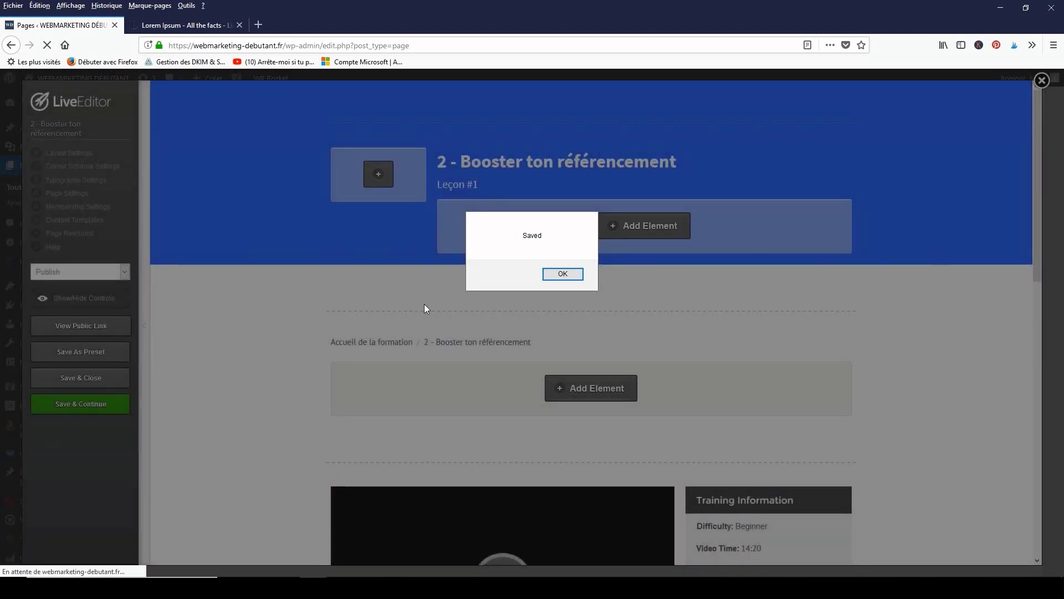
left_click(556, 278)
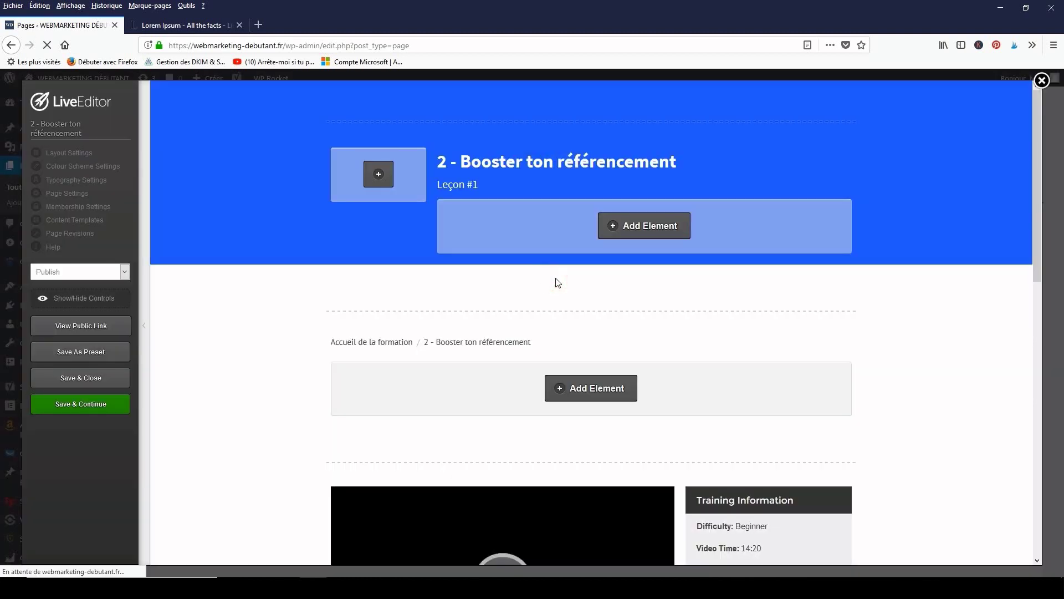
left_click(61, 379)
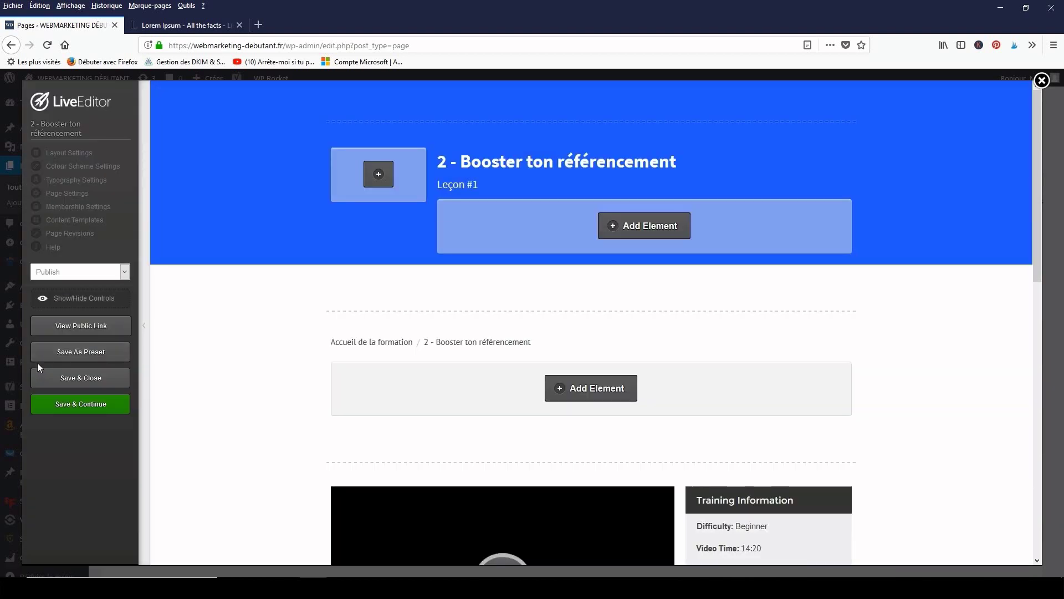
left_click(85, 378)
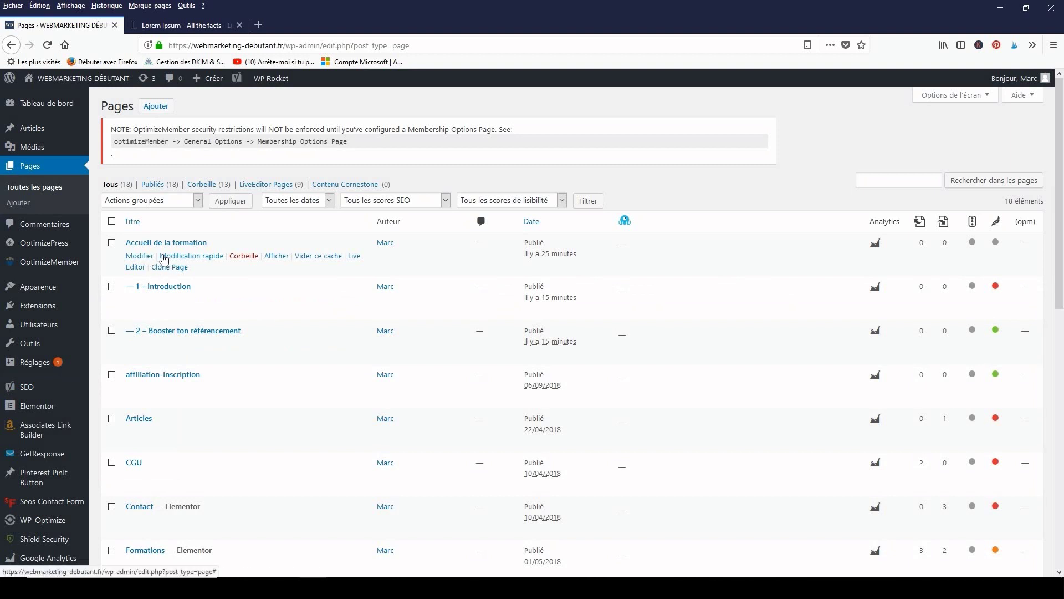
Review Accueil de la formation in the Live Editor, then leave it without saving
left_click(142, 269)
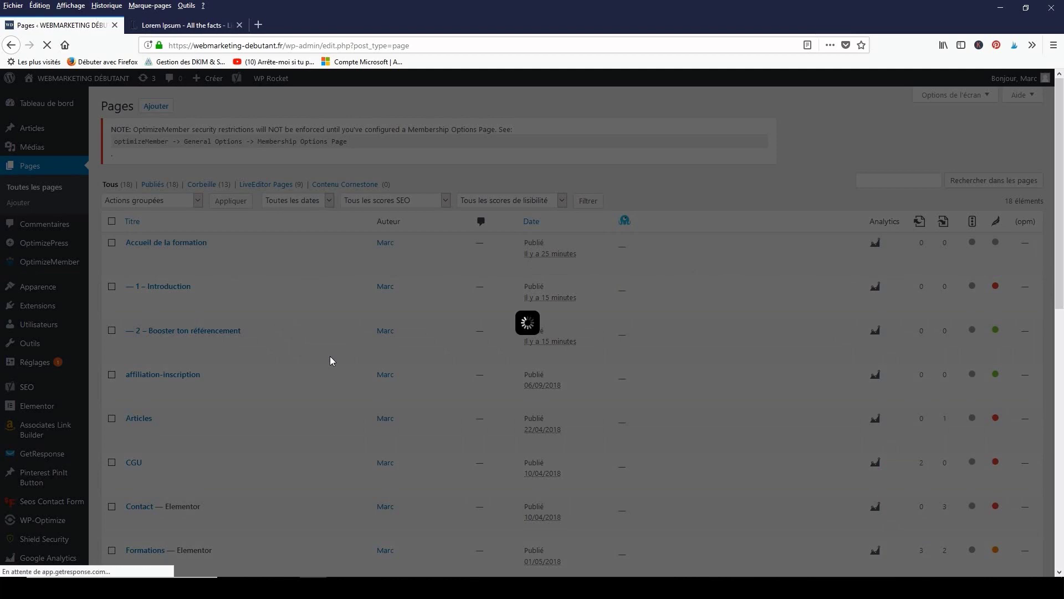
scroll(472, 363, "down", 5)
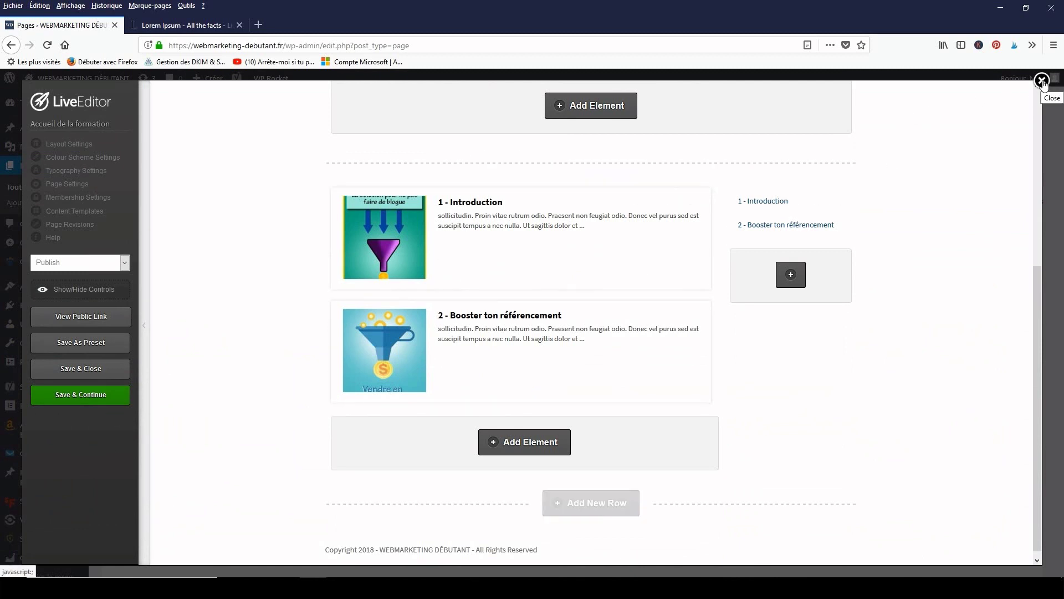
scroll(879, 333, "up", 5)
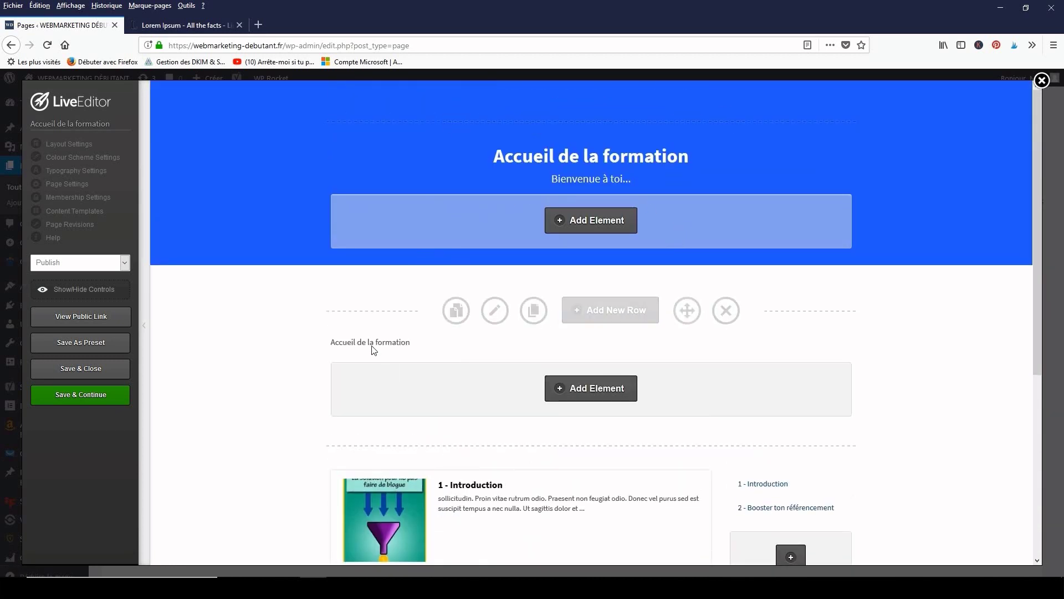
left_click(1042, 82)
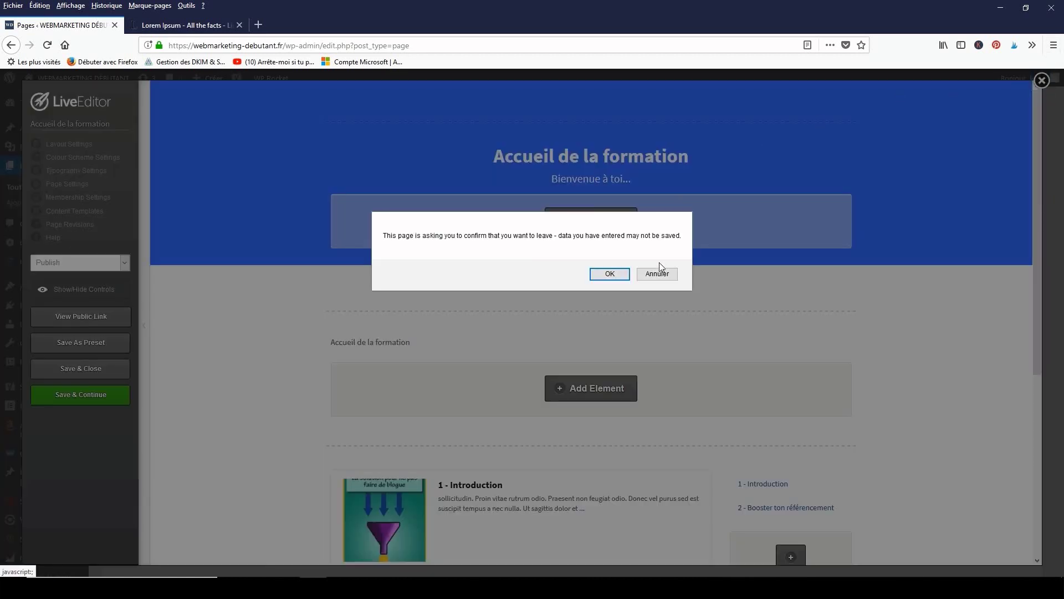
left_click(611, 274)
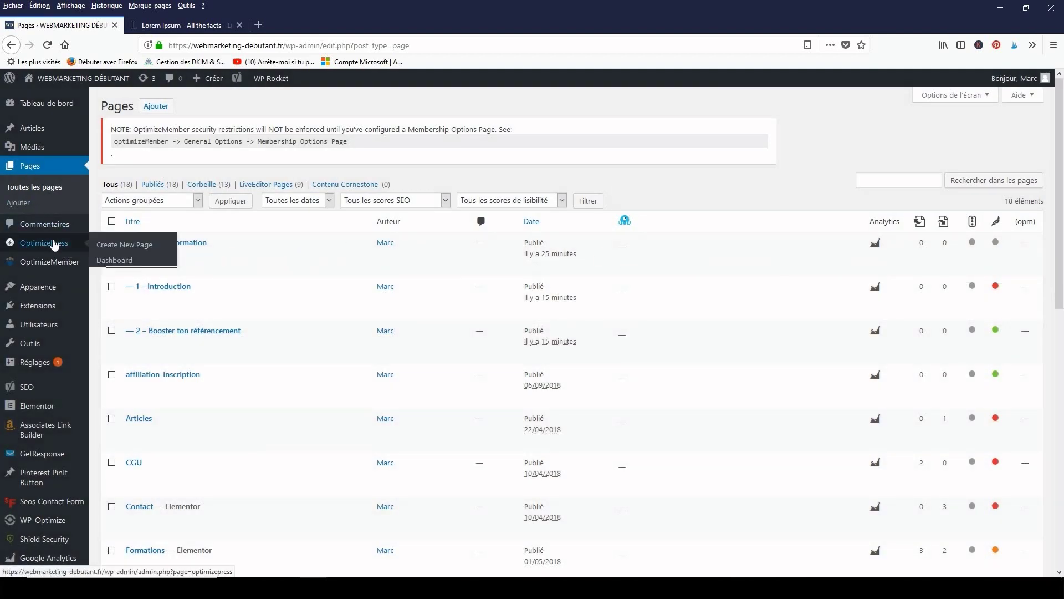
Start a new OptimizePress page from the Membership Home Page Clean Style template
mouse_move(47, 252)
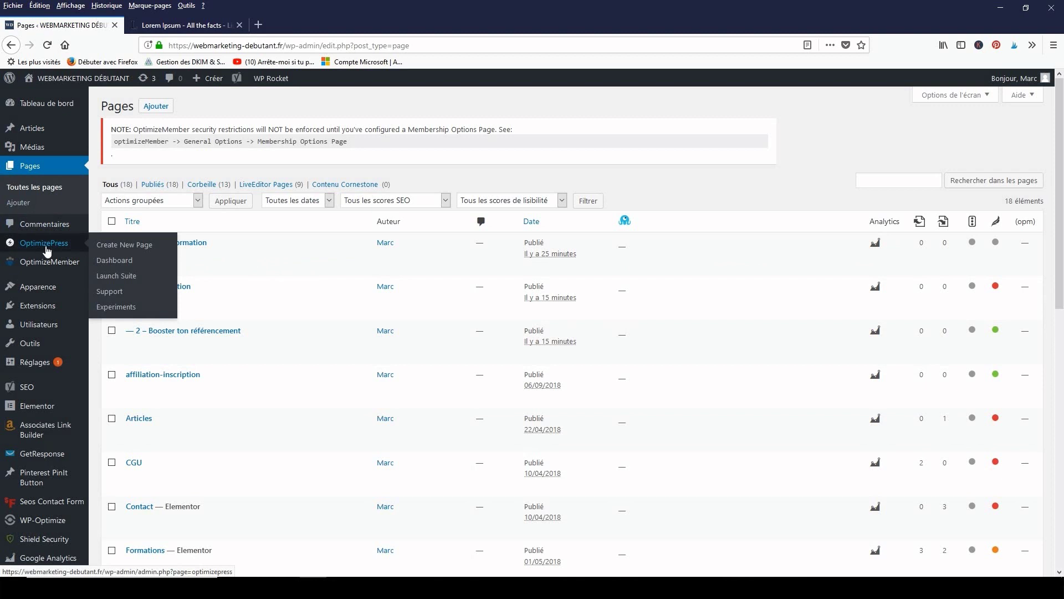
left_click(122, 245)
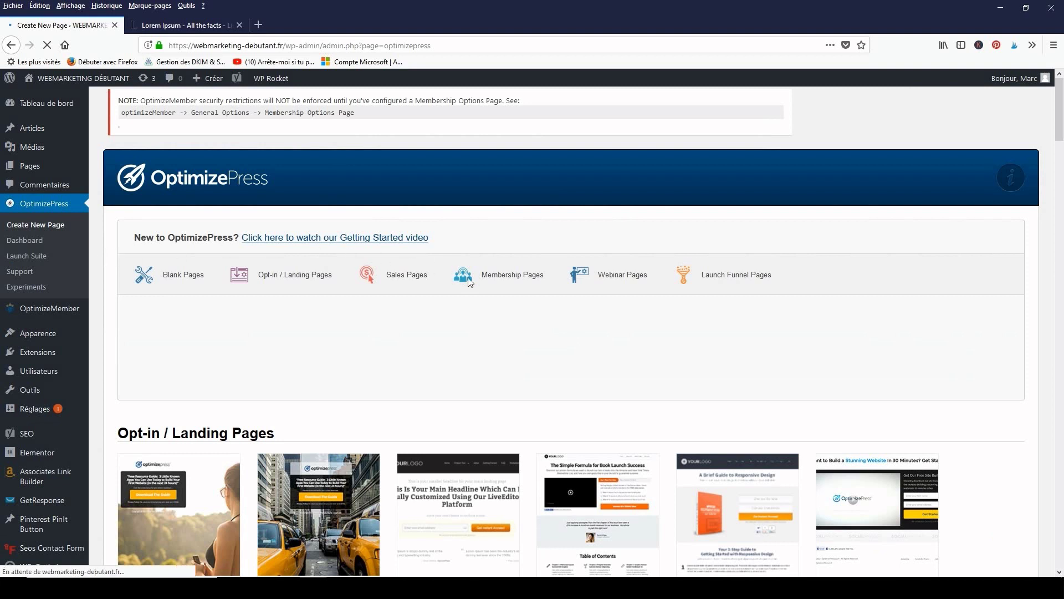
left_click(495, 283)
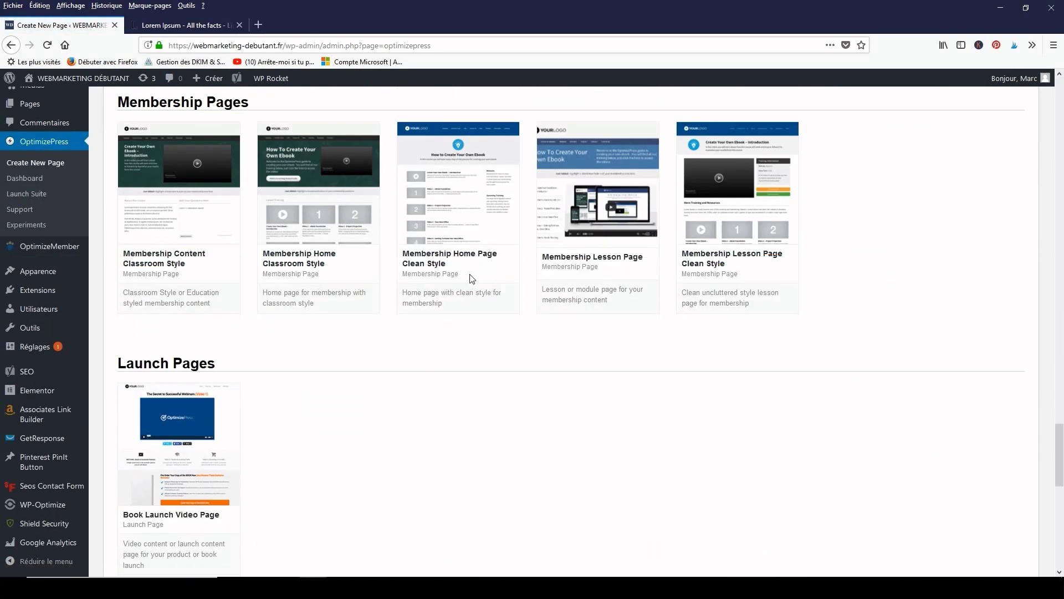
left_click(443, 175)
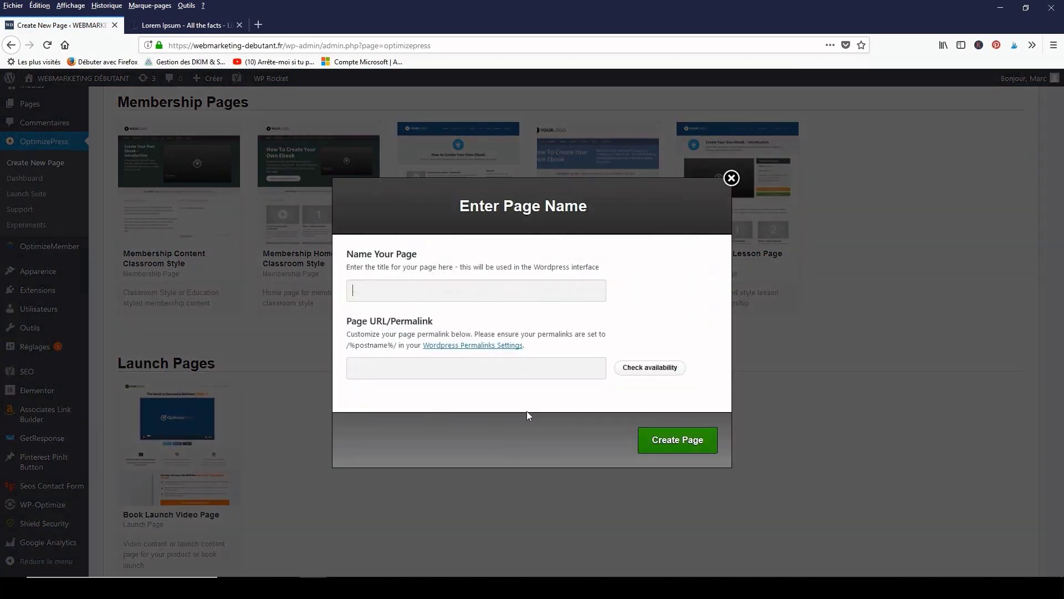
Name the new page 'login', confirm the permalink is available, and create it
left_click(410, 293)
left_click(659, 369)
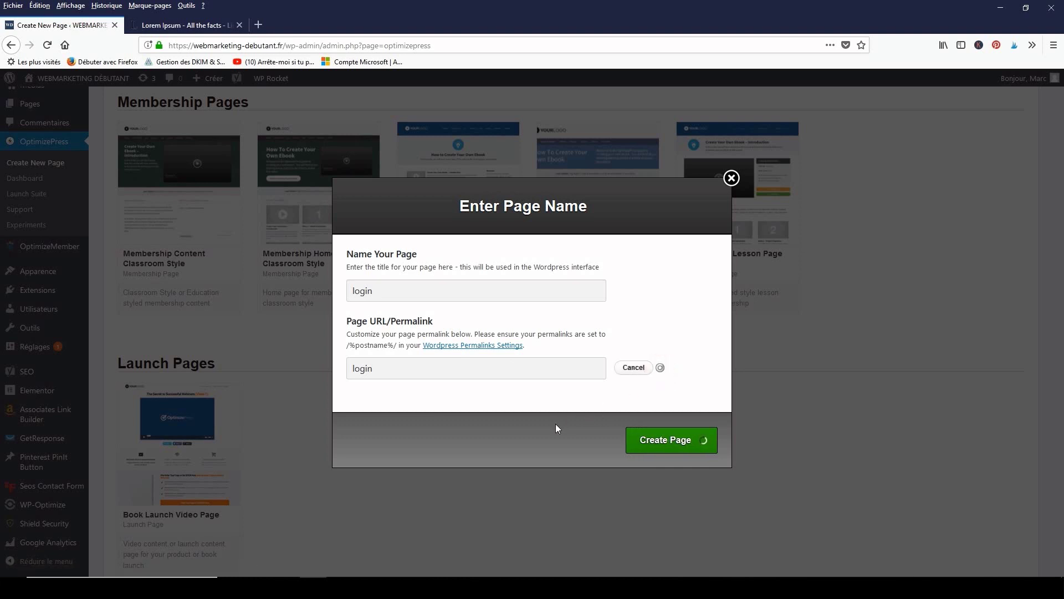
left_click(683, 441)
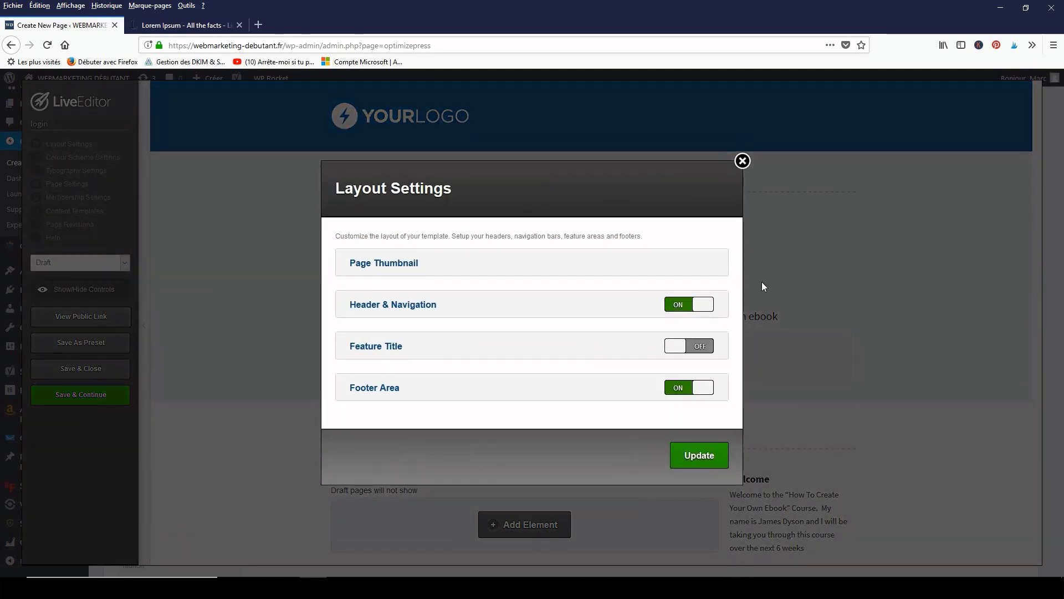
Turn off Header & Navigation in Layout Settings and apply the change
left_click(674, 308)
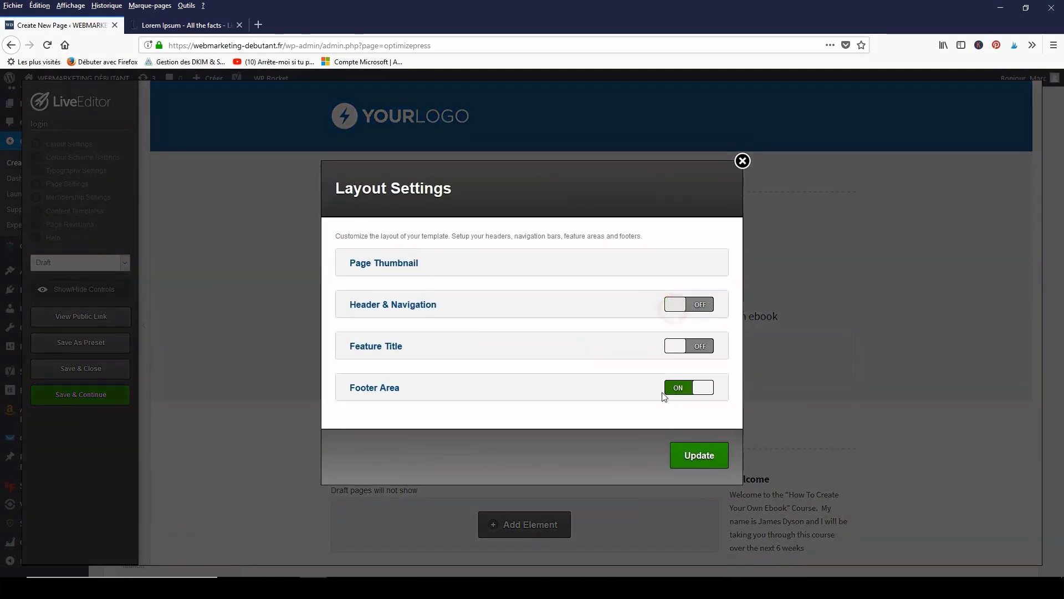
left_click(697, 449)
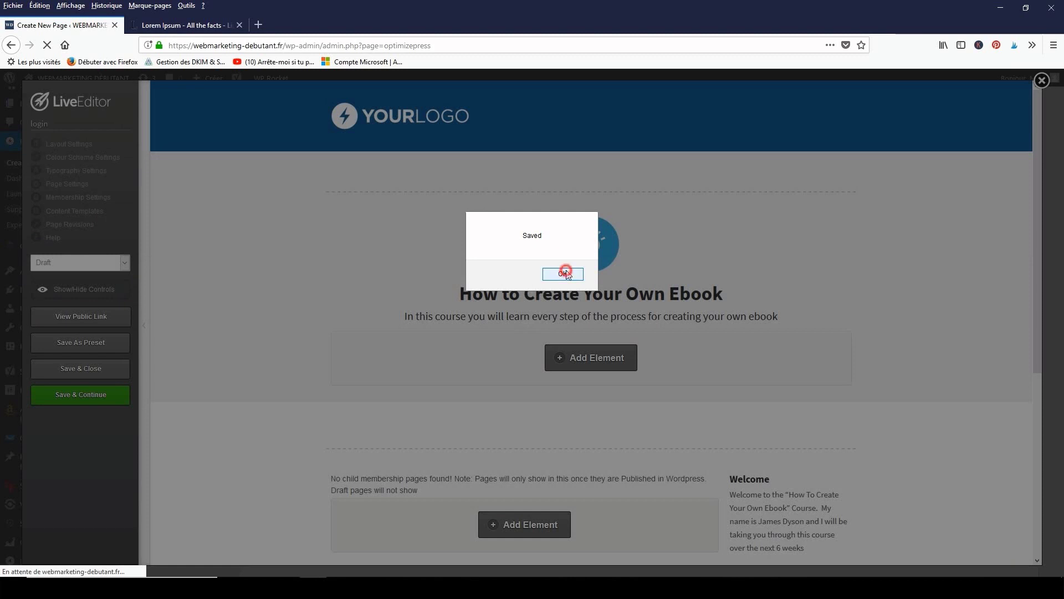
left_click(564, 274)
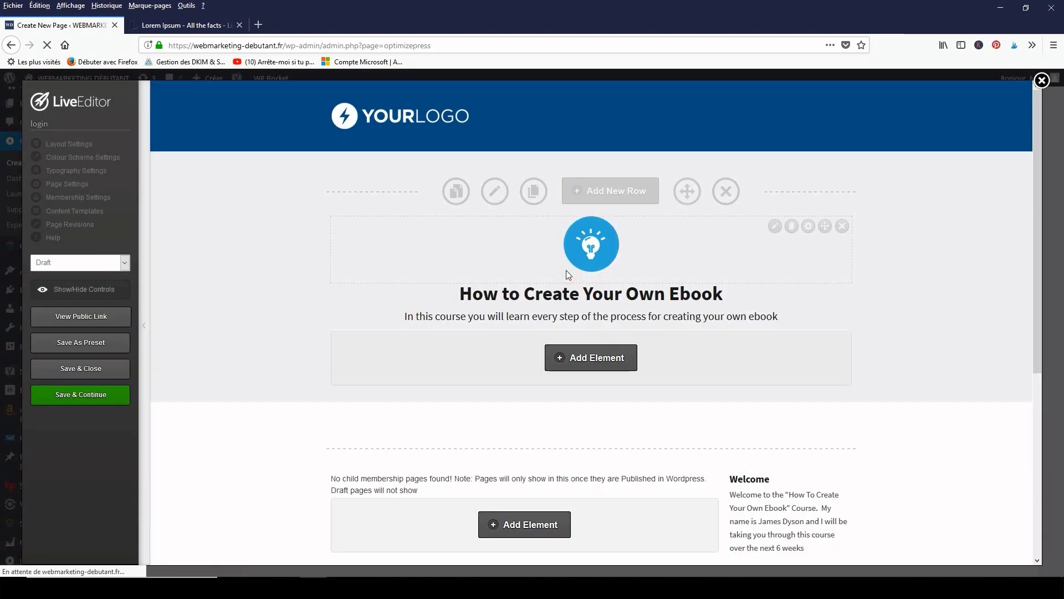
Delete the lightbulb icon element above the headline
left_click(843, 226)
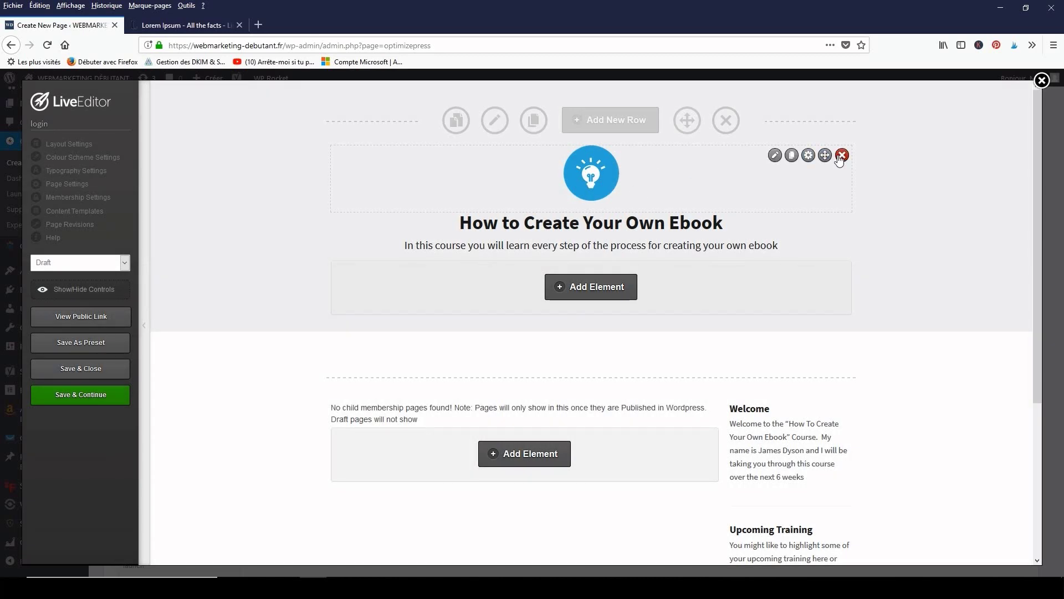
left_click(841, 155)
left_click(533, 274)
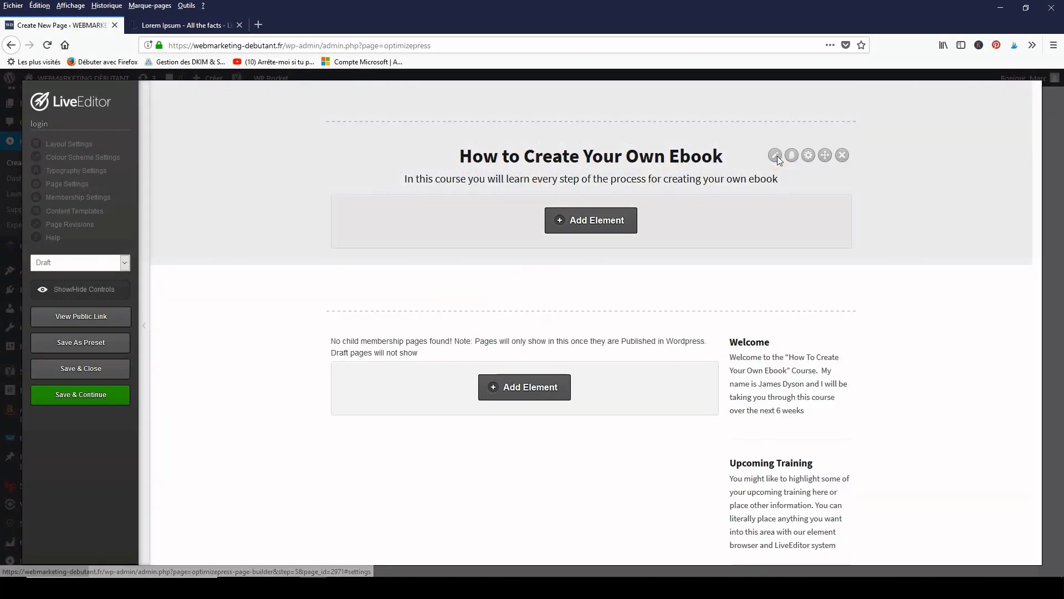
Change the headline to 'Espace membre Webmarketing Débutant' in white #ffffff and insert it
left_click(777, 157)
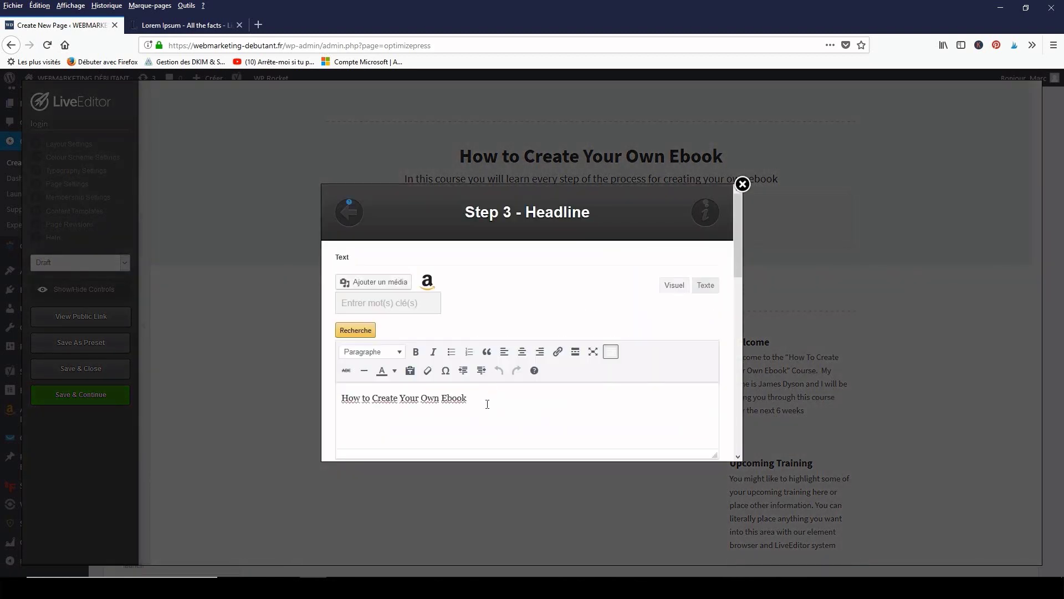
left_click_drag(480, 398, 330, 397)
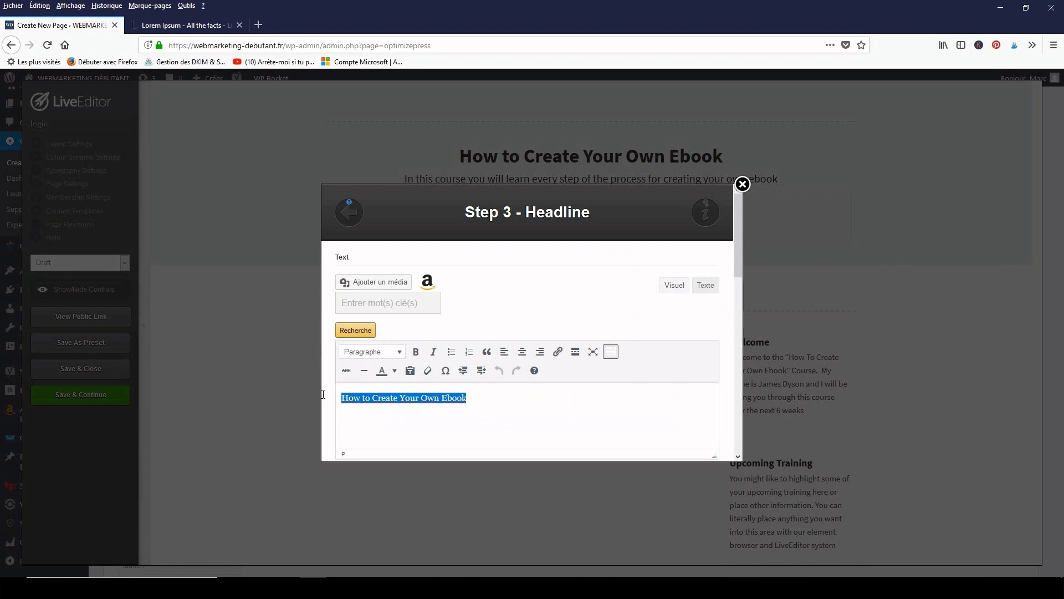
type("Espace")
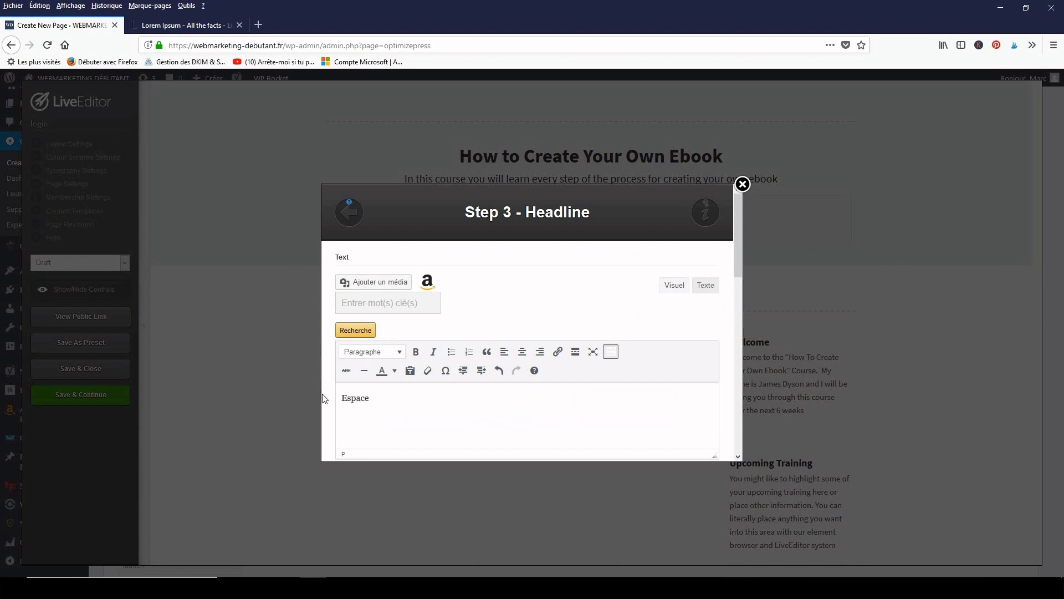
type(" membre Webam")
type("rketing")
key("BackSpace")
key("BackSpace")
key("BackSpace")
key("BackSpace")
key("BackSpace")
key("BackSpace")
key("BackSpace")
key("BackSpace")
type("marke")
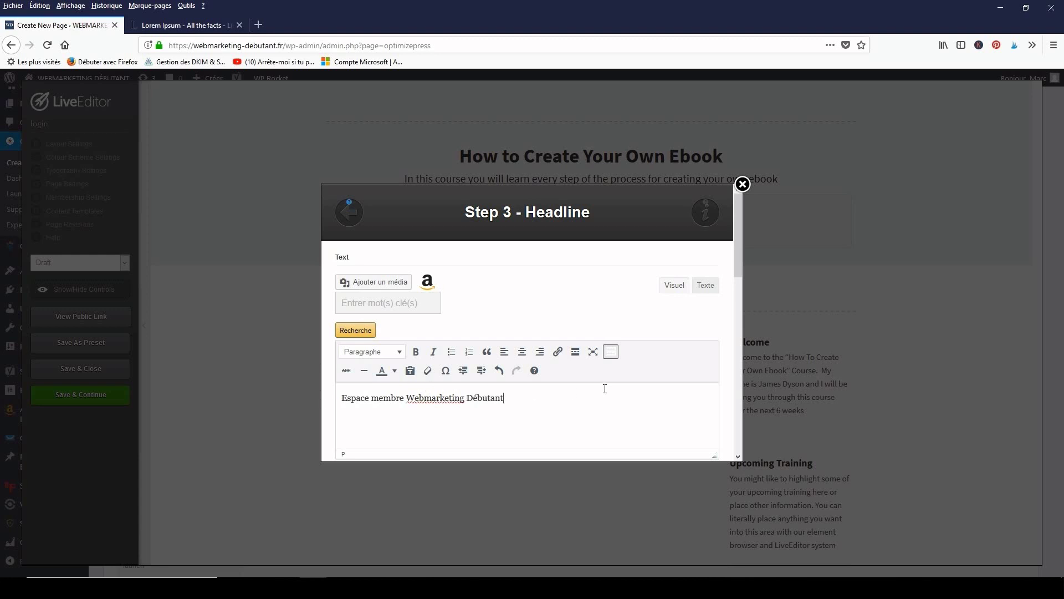
scroll(605, 388, "down", 3)
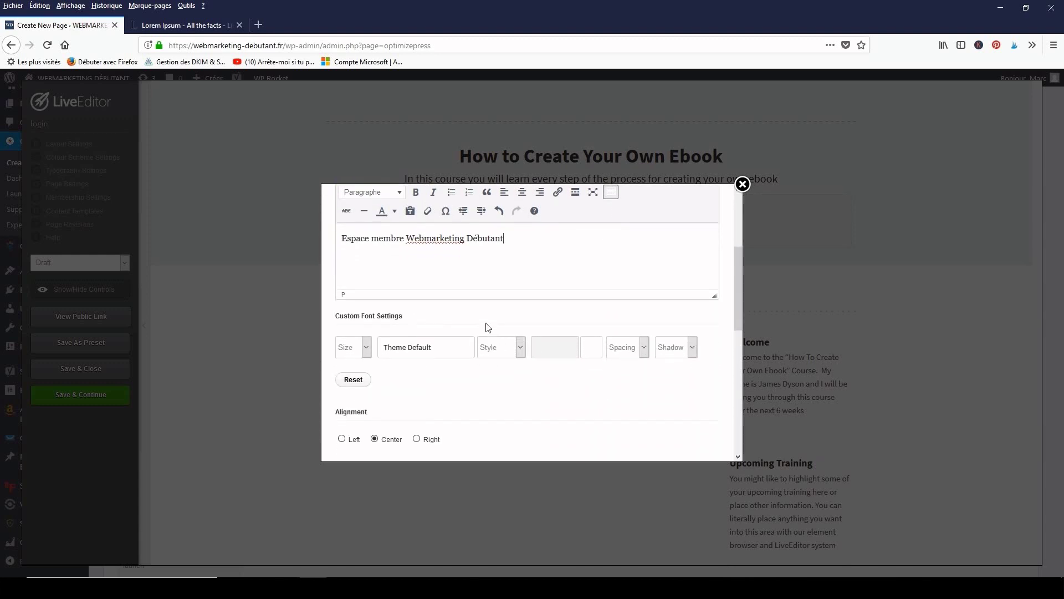
scroll(622, 299, "down", 3)
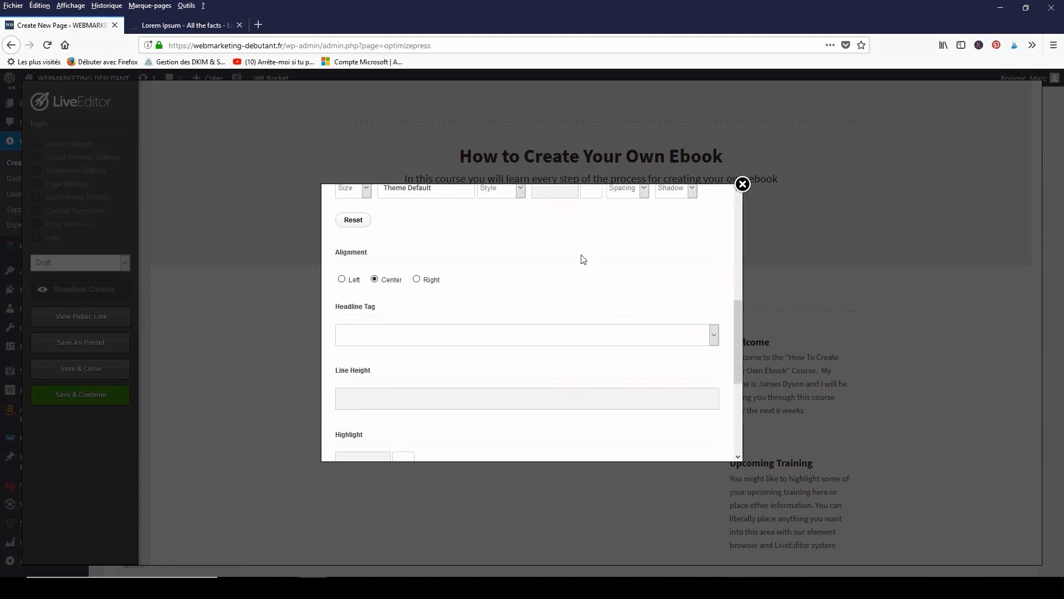
scroll(578, 259, "up", 2)
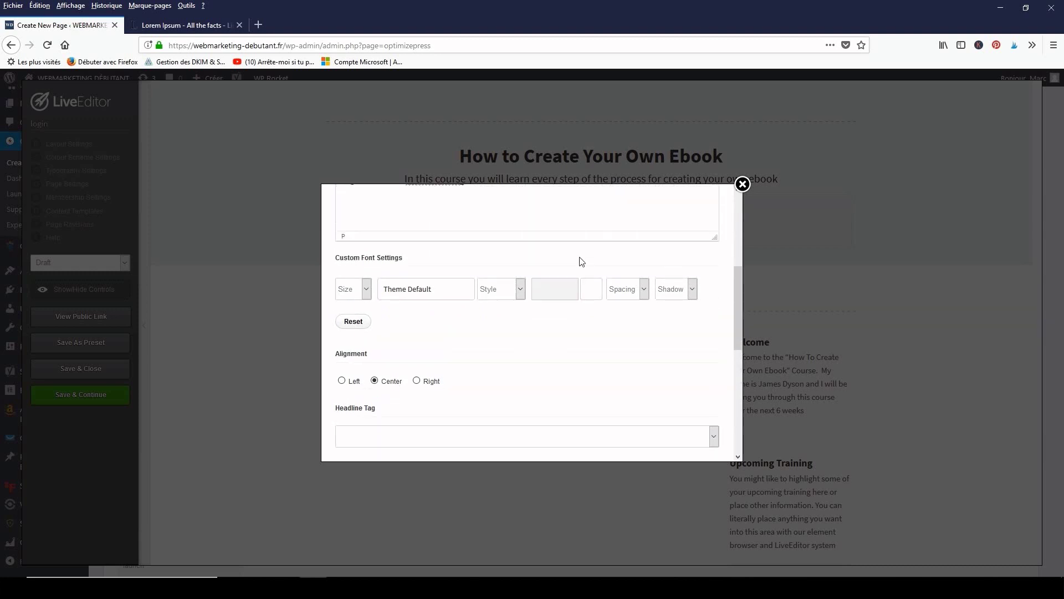
left_click(586, 302)
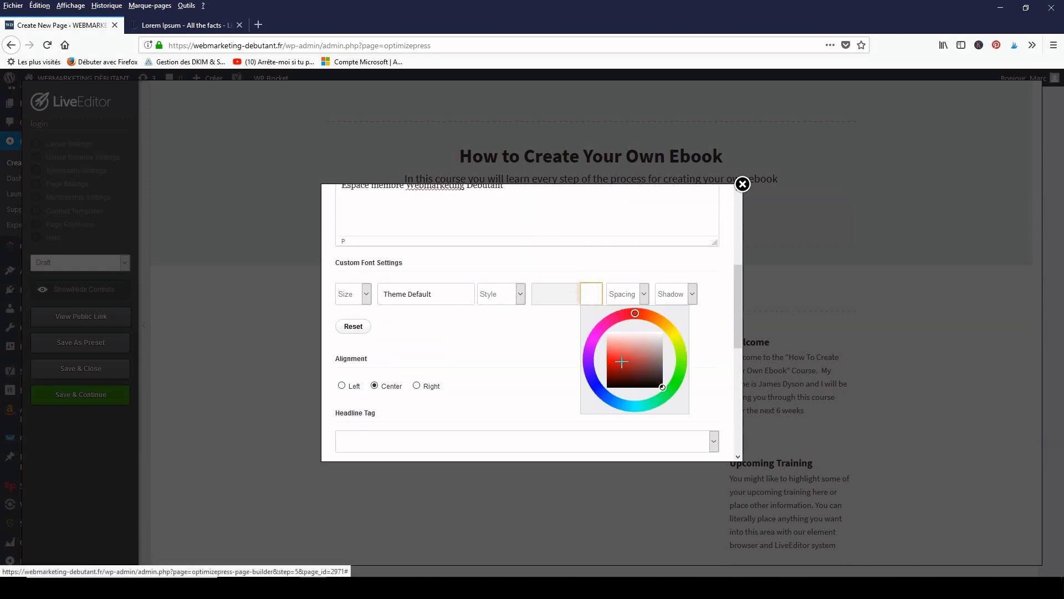
left_click(533, 334)
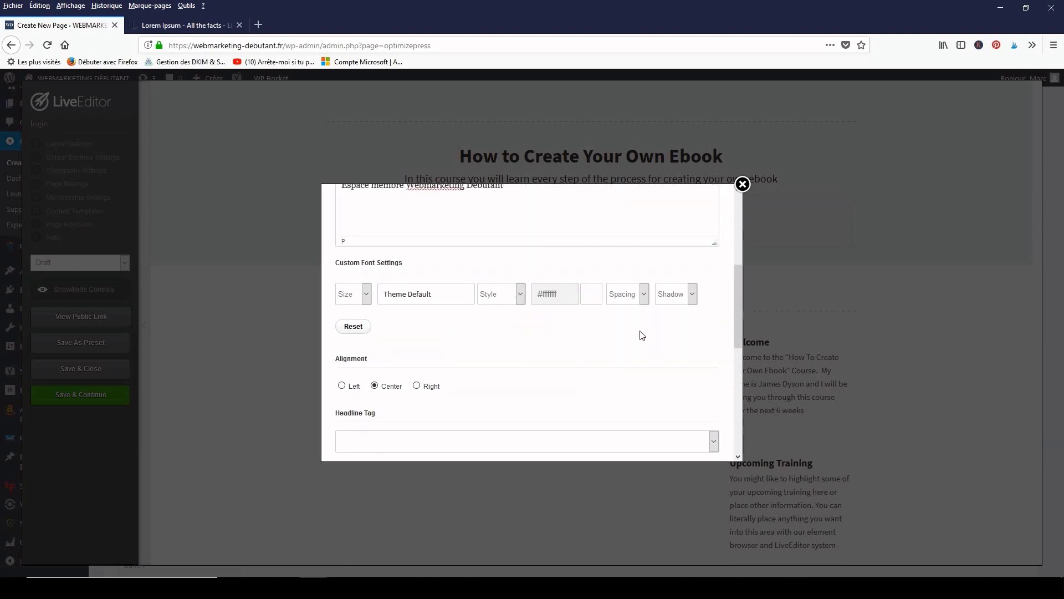
scroll(644, 349, "down", 5)
left_click(697, 437)
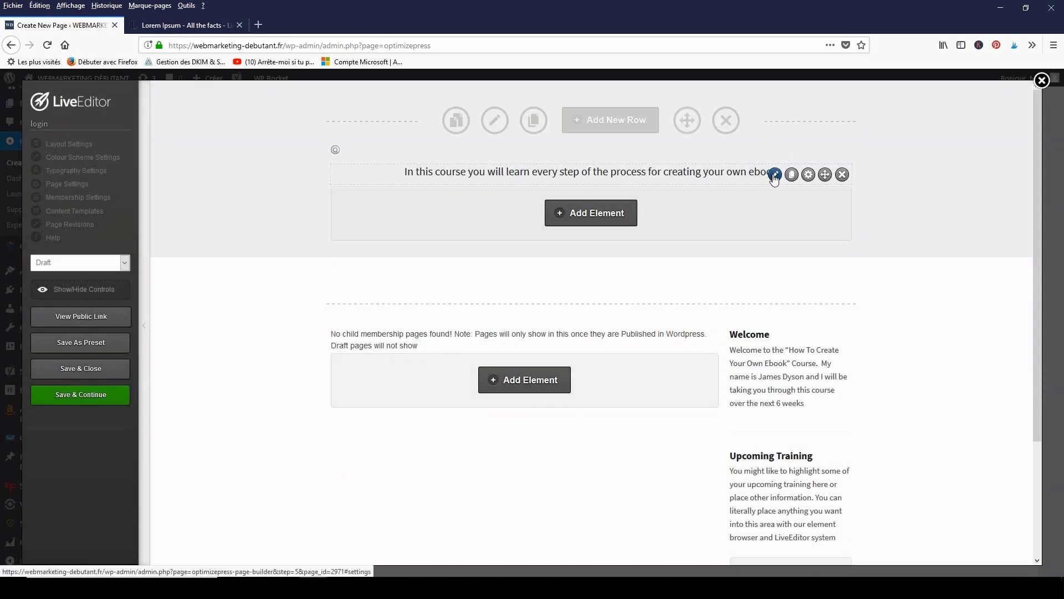
Change the subheadline to 'Connectez vous pour accéder aux formations' in white and insert it
left_click(774, 182)
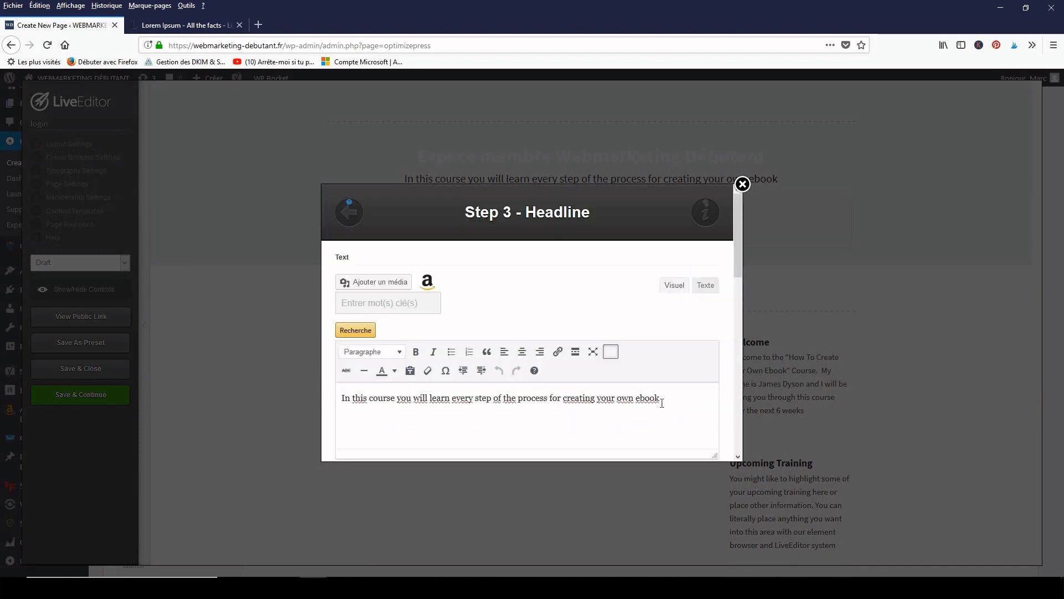
left_click_drag(660, 398, 310, 395)
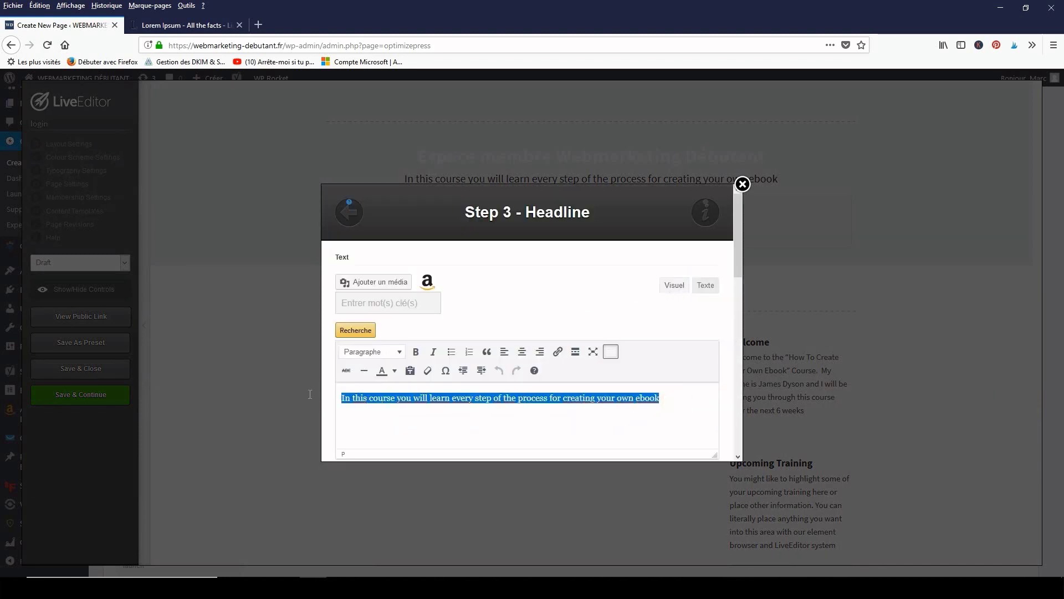
type("C")
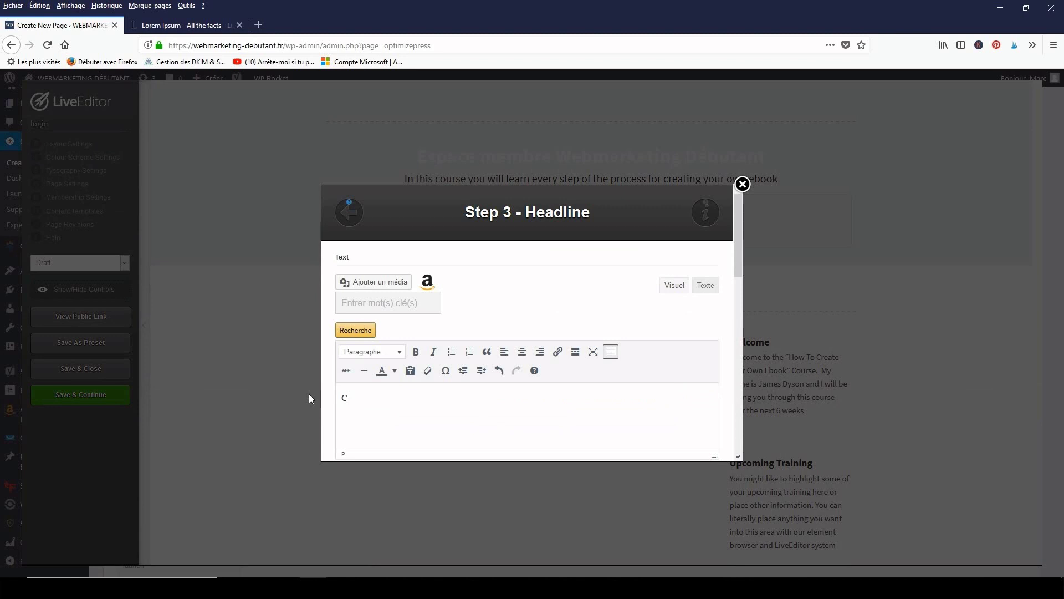
type("onnectez vous pour accèder aux fo")
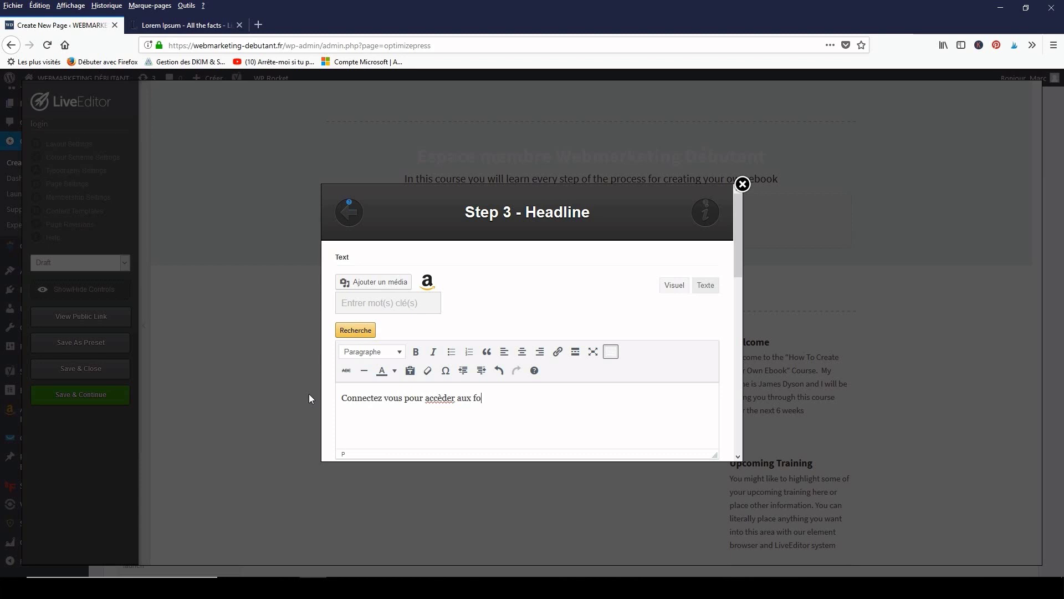
type("rmations")
right_click(439, 399)
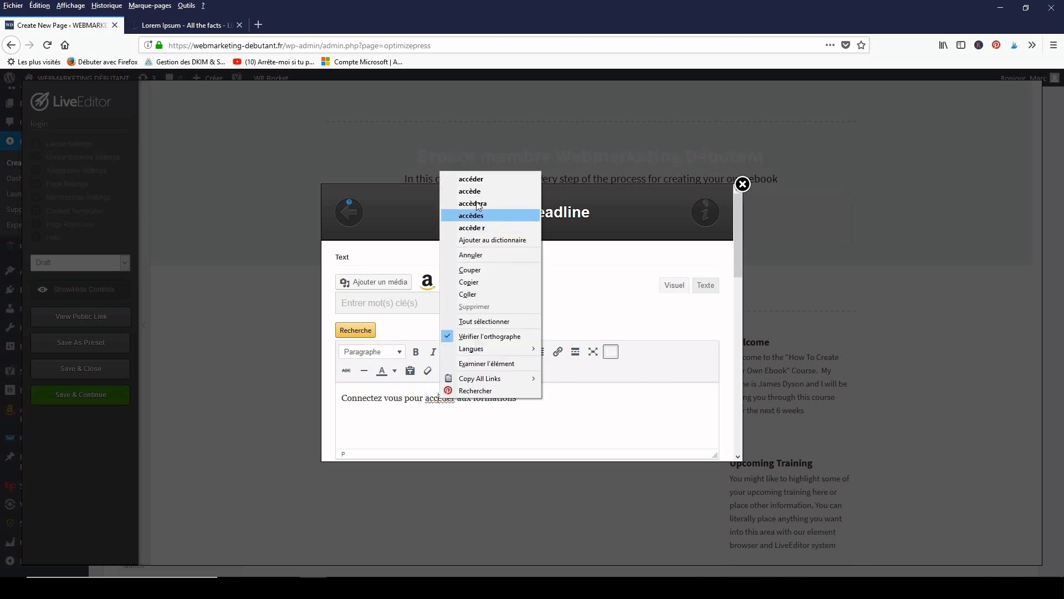
left_click(482, 179)
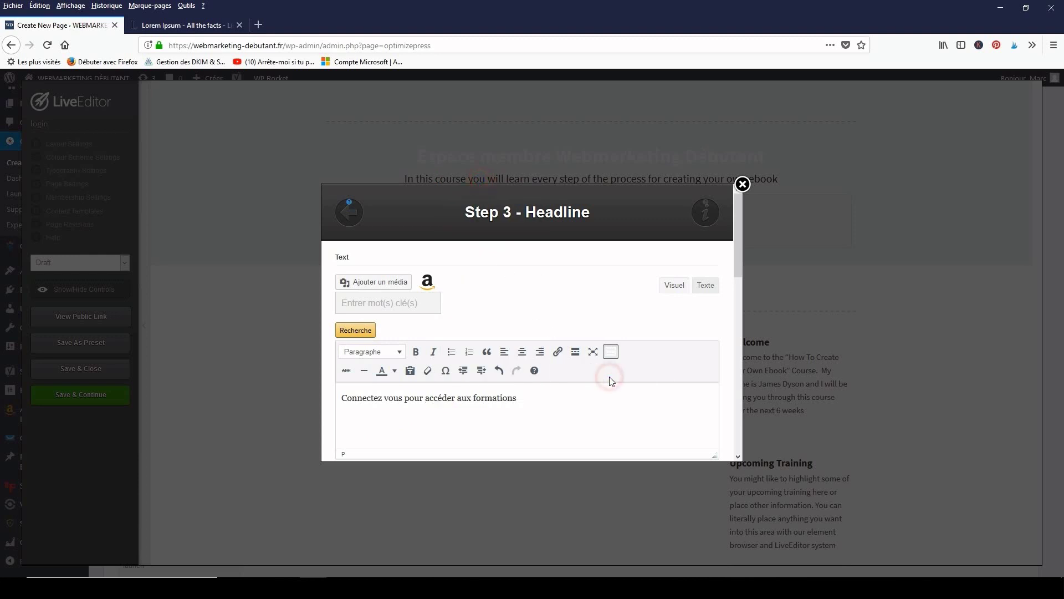
scroll(611, 382, "down", 6)
scroll(610, 380, "up", 4)
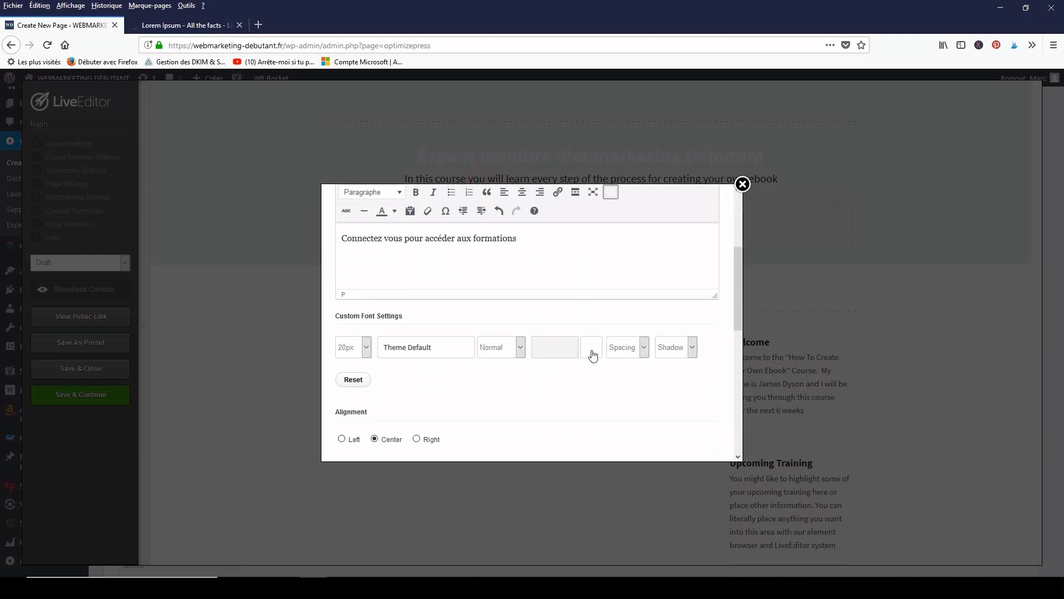
left_click(589, 347)
left_click(607, 386)
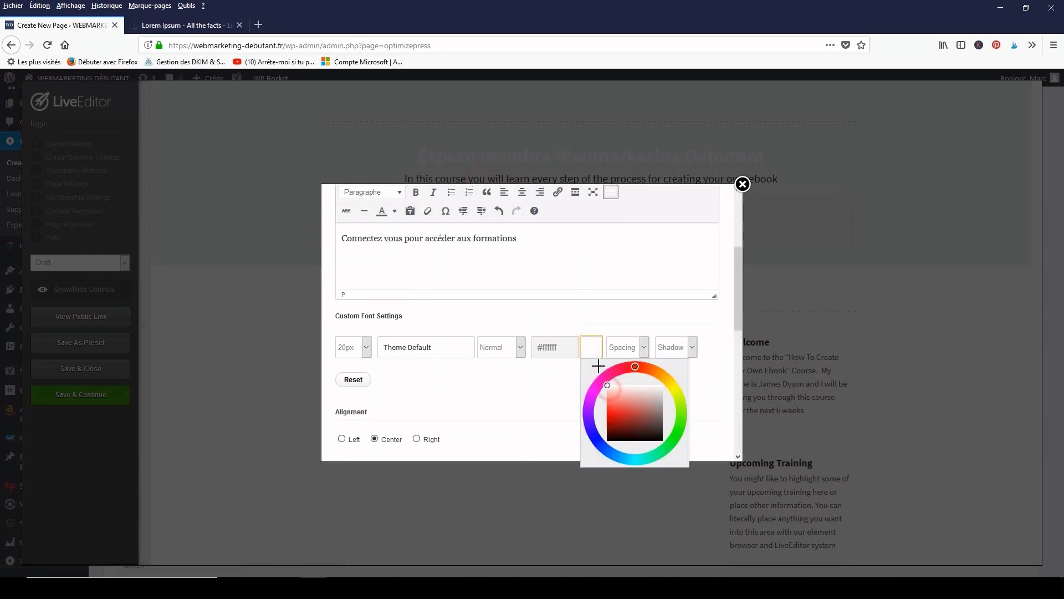
left_click(566, 366)
scroll(637, 387, "down", 10)
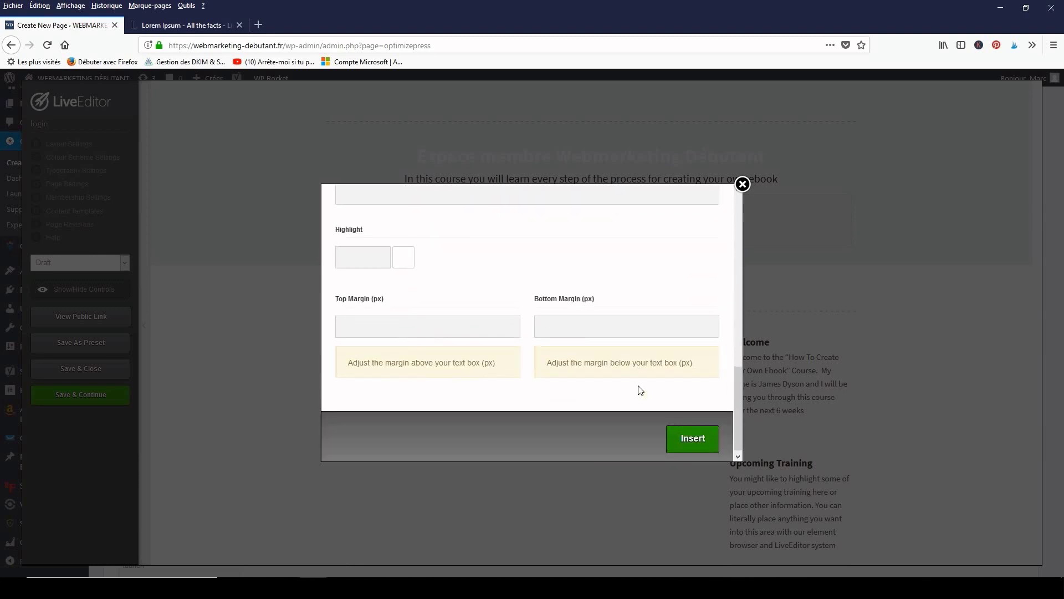
left_click(699, 442)
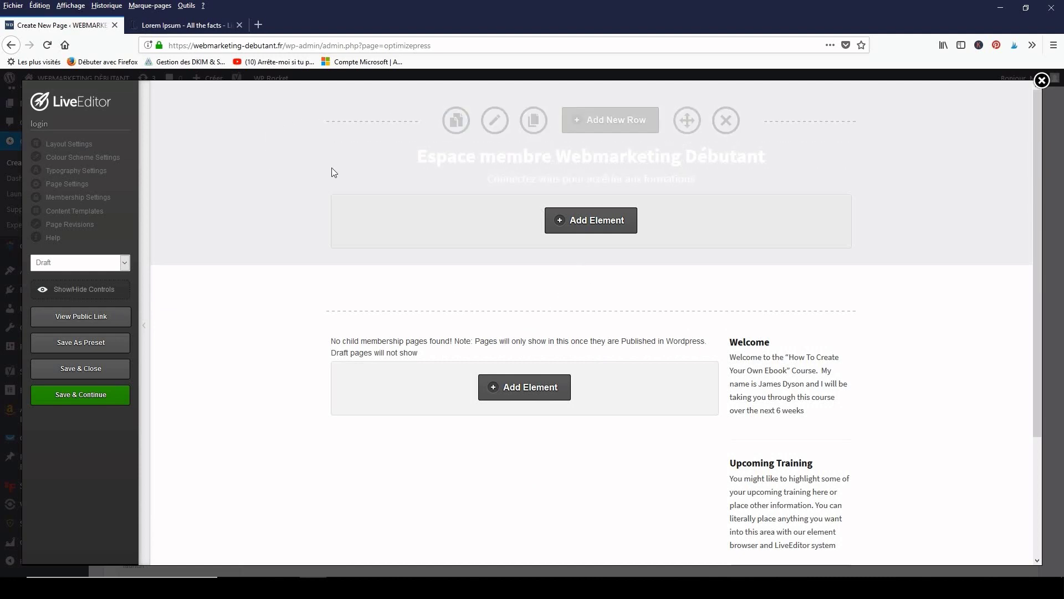
Set the header row's background start colour to #2158fa and update the row
left_click(502, 119)
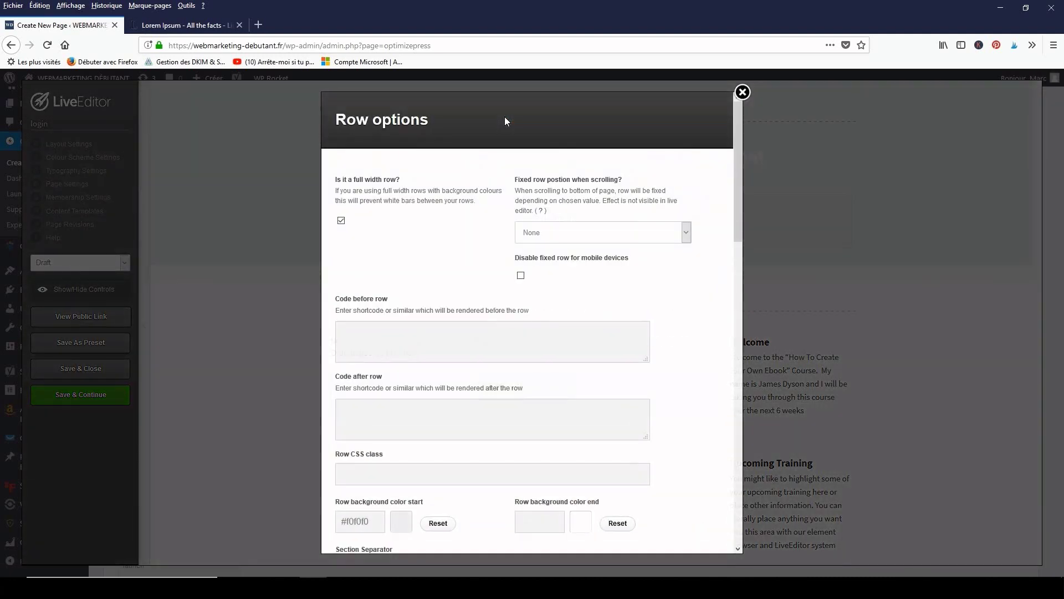
scroll(446, 480, "down", 4)
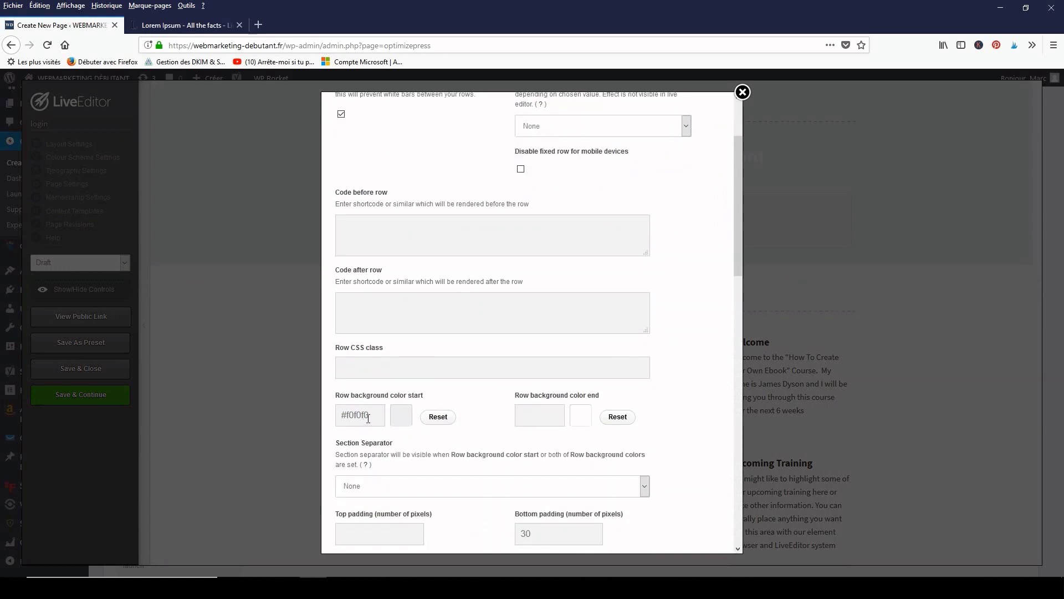
left_click(368, 419)
double_click(370, 414)
type("2158fa")
left_click(416, 437)
scroll(417, 435, "down", 5)
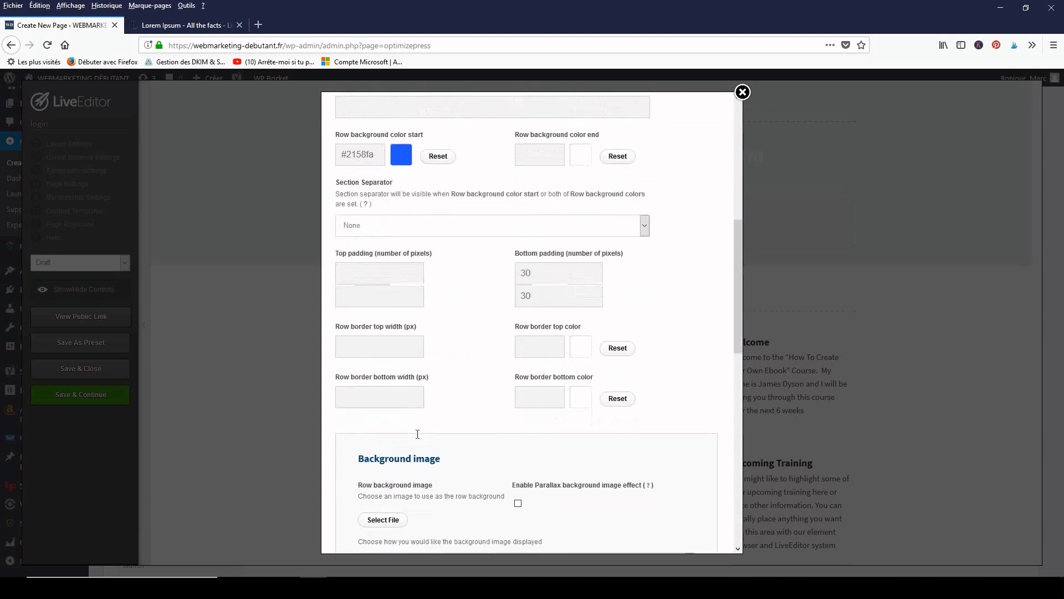
scroll(418, 434, "down", 11)
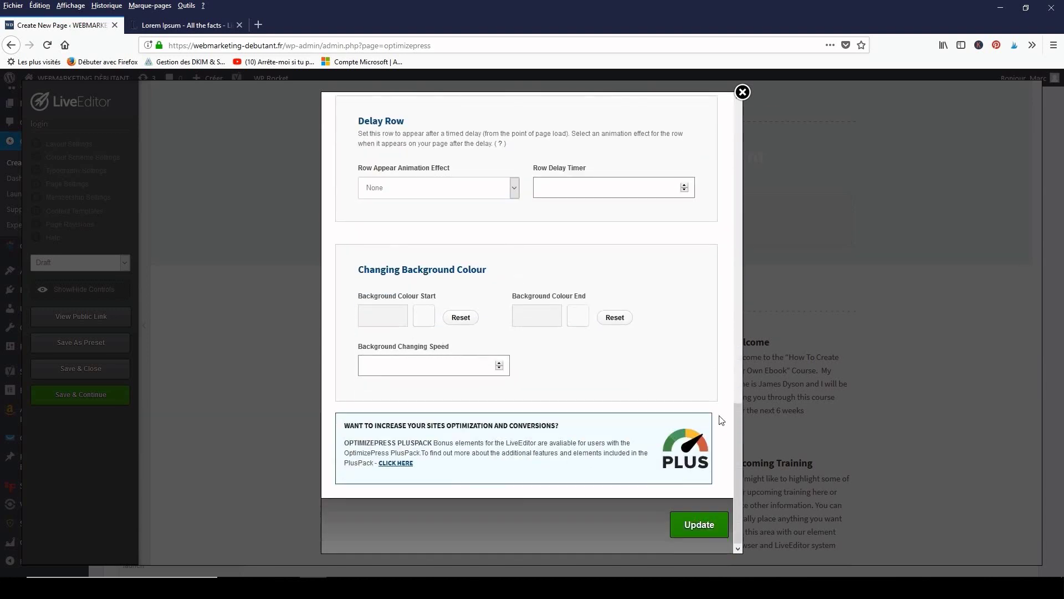
left_click(705, 527)
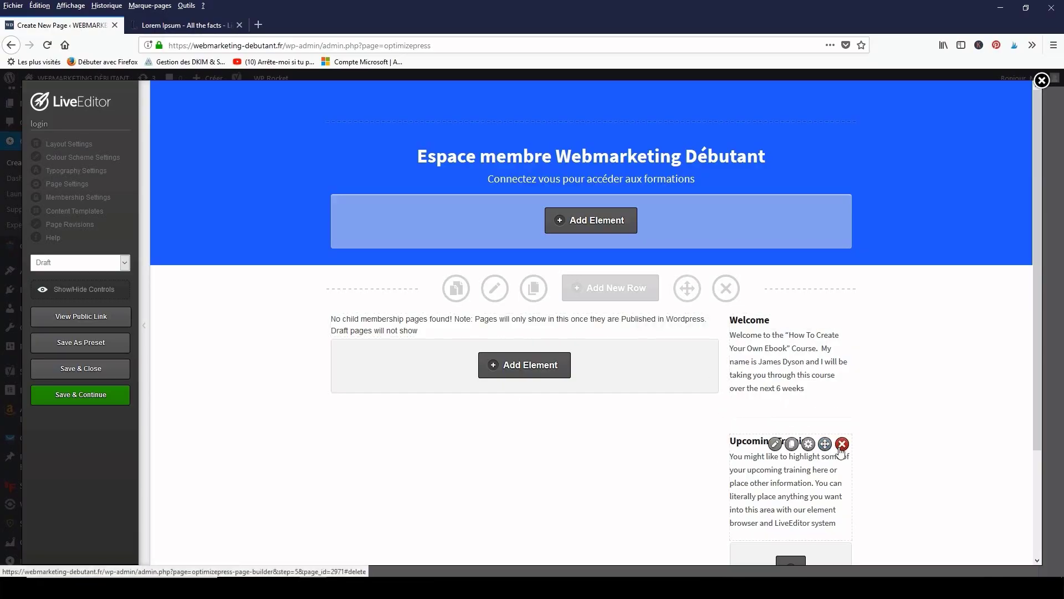
Delete the Upcoming Training, empty and Welcome blocks from the right column, confirming each
left_click(841, 449)
left_click(537, 273)
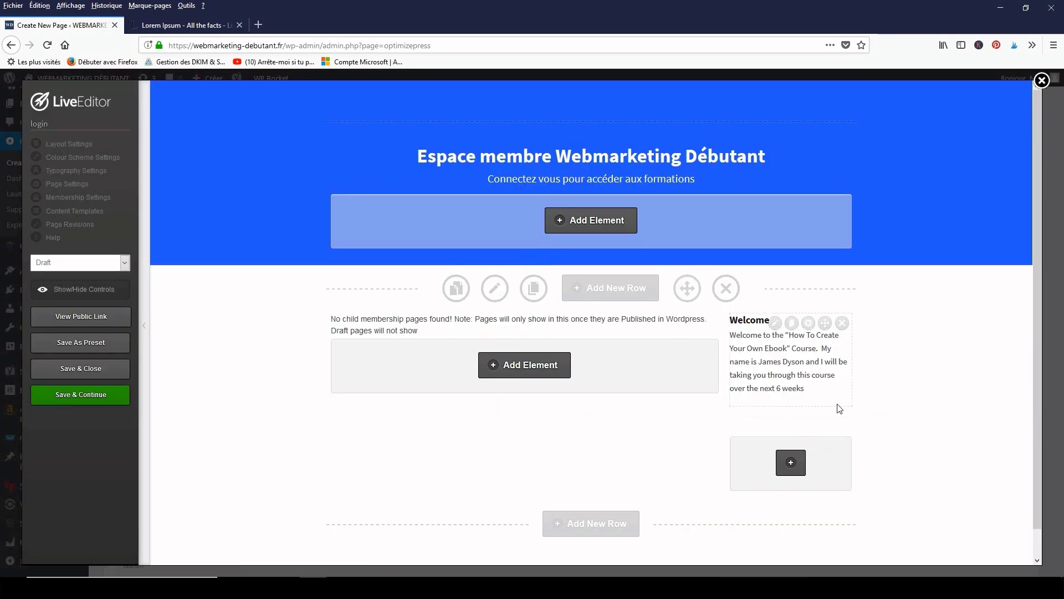
left_click(842, 416)
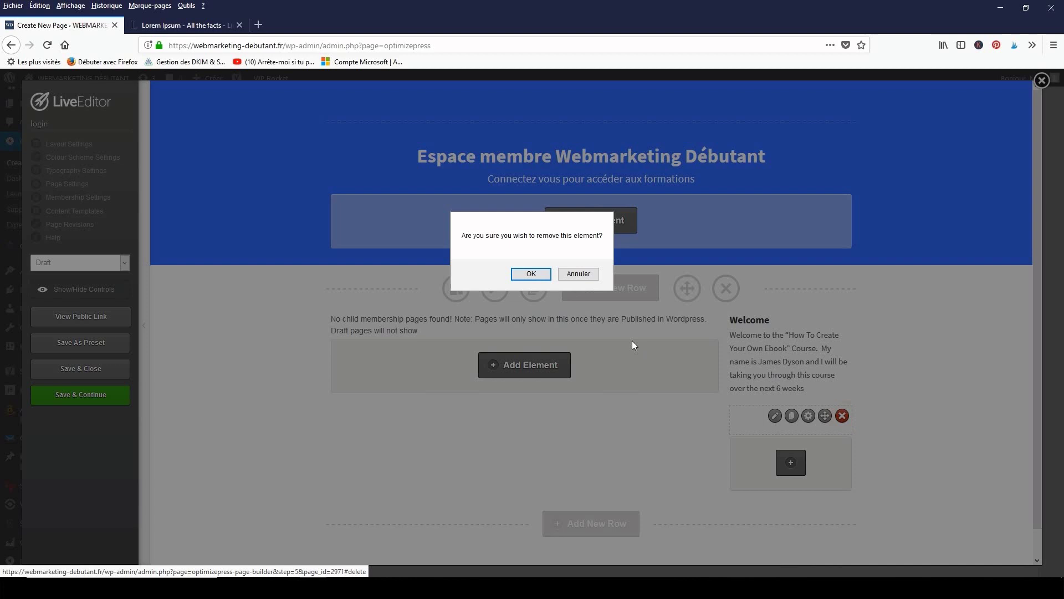
left_click(548, 278)
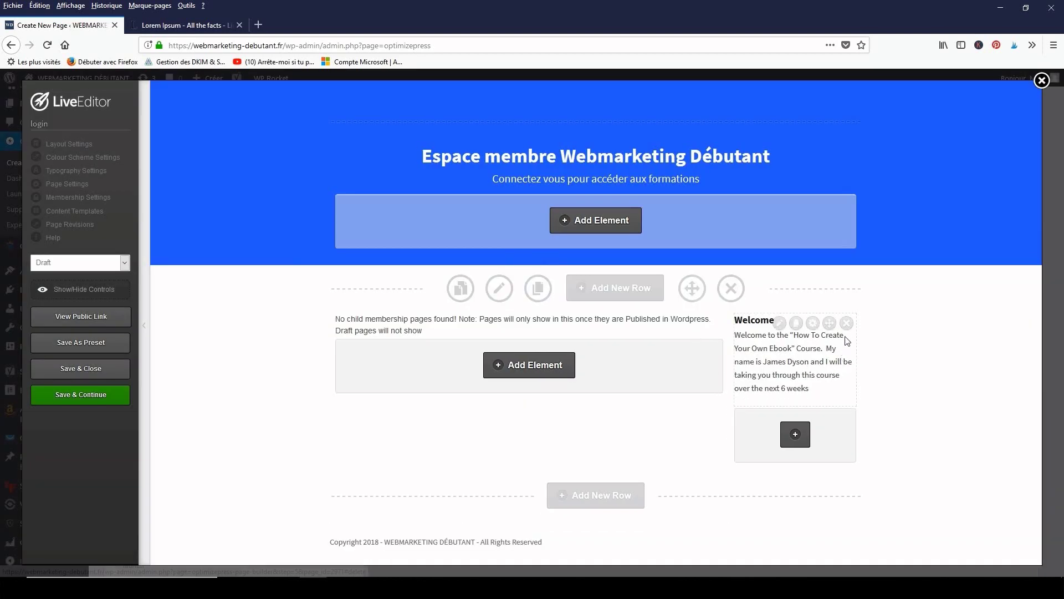
left_click(846, 324)
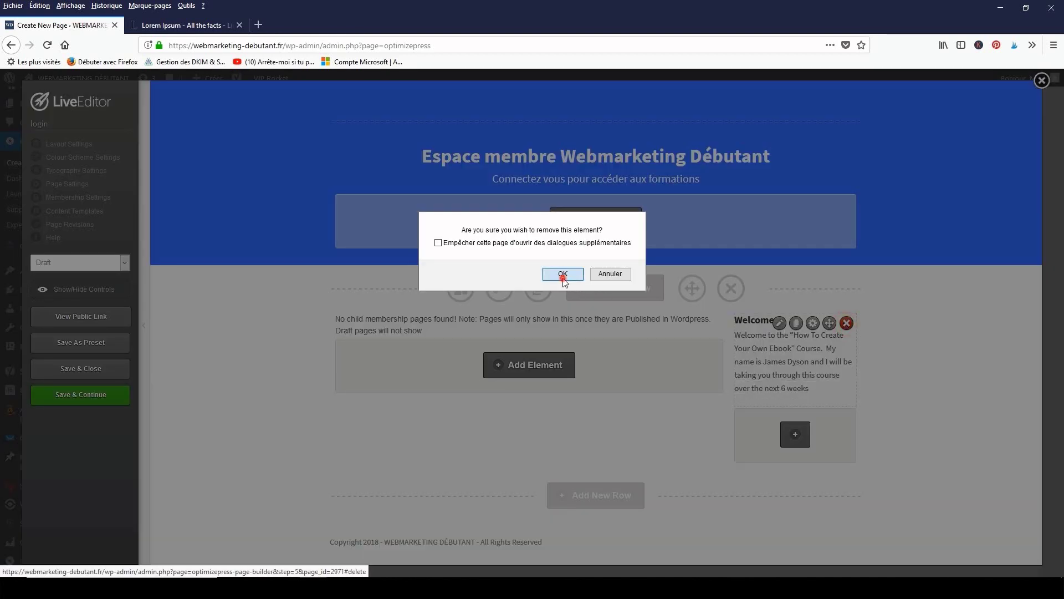
left_click(564, 281)
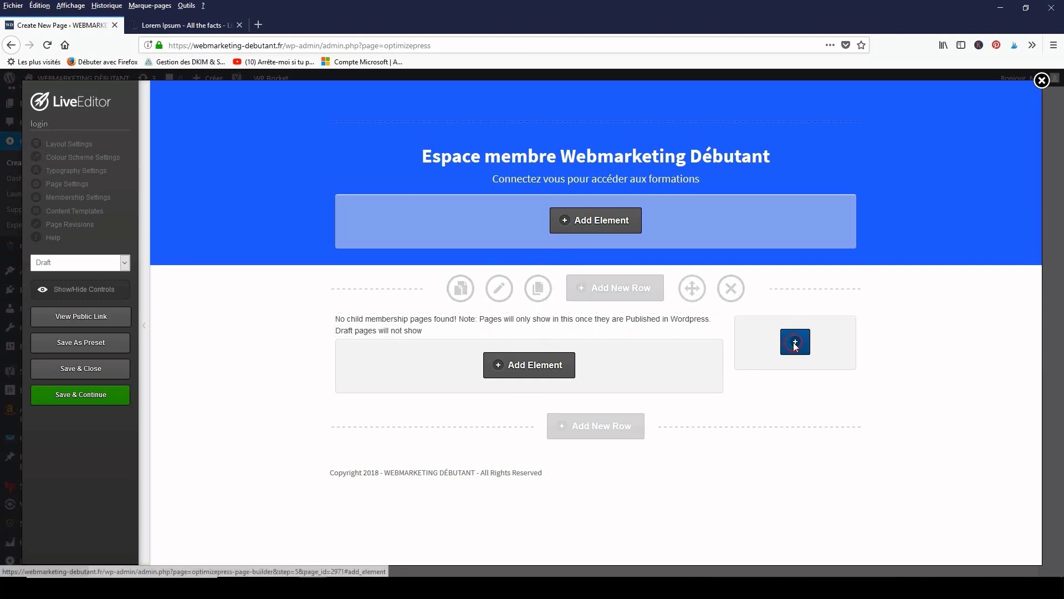
Add an element to the right column, searching 'mem' and choosing Membership Login Form
left_click(796, 342)
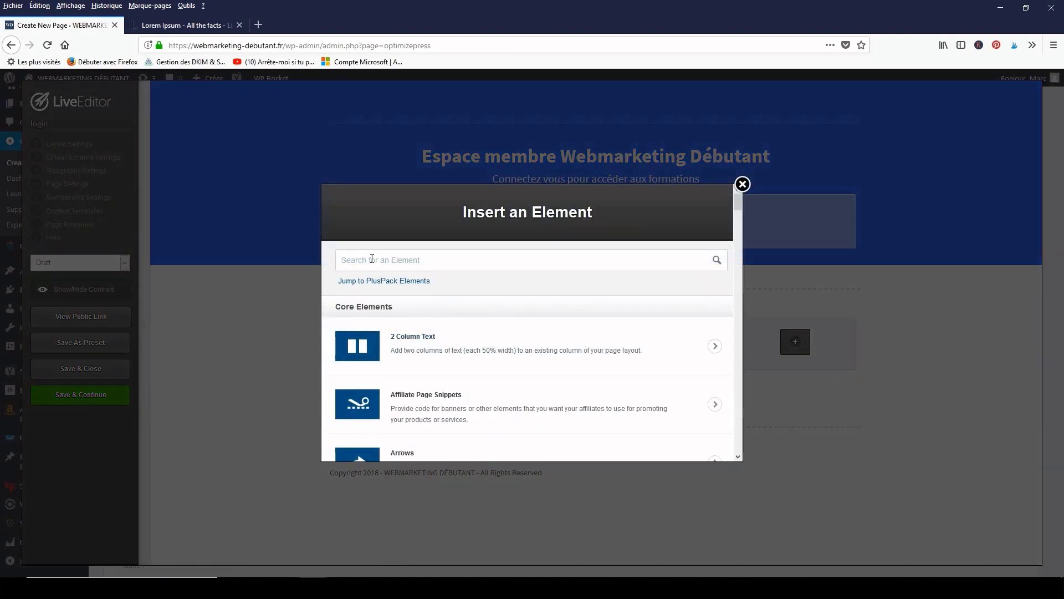
type("mem")
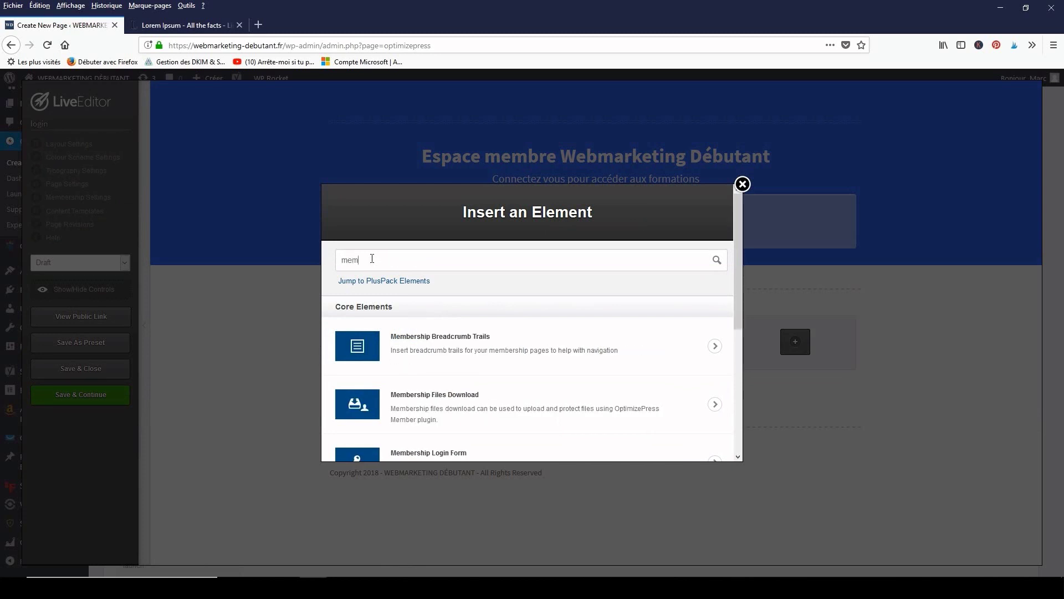
scroll(452, 347, "down", 3)
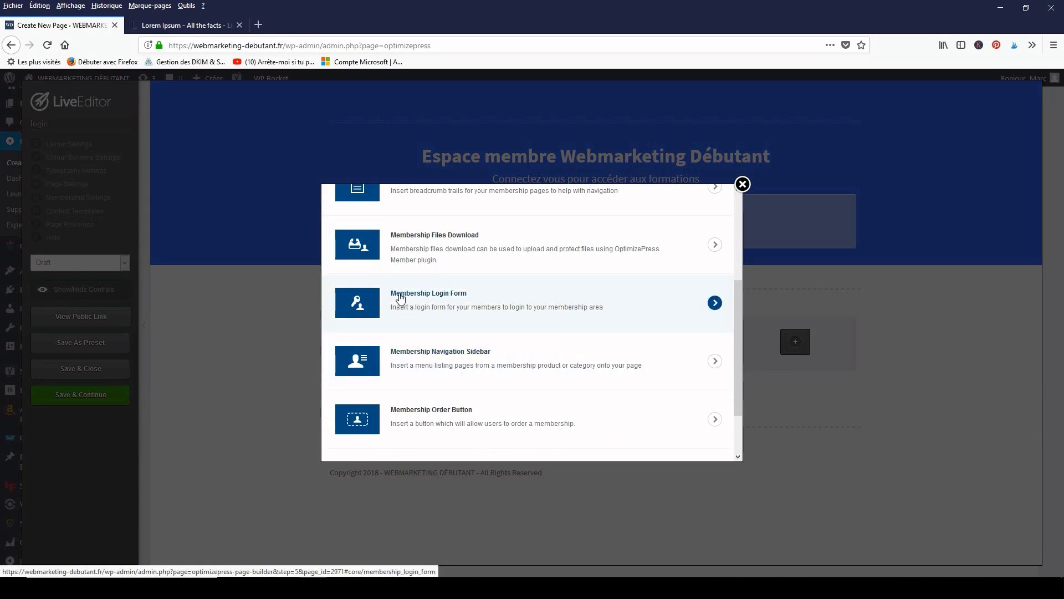
left_click(447, 300)
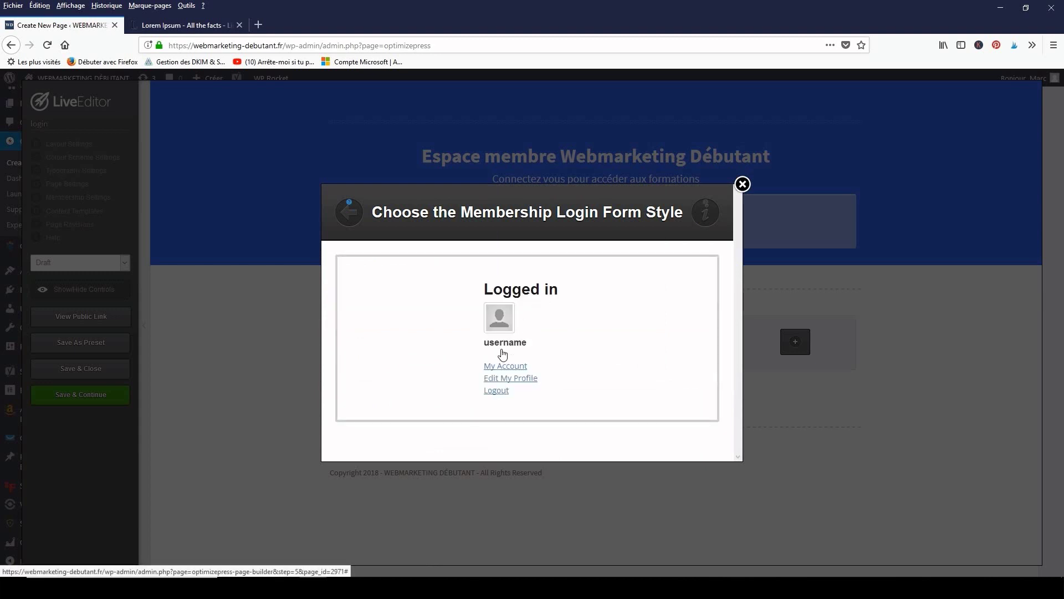
Pick the Logged in style, enter 'Conne' as the public title, and keep Login welcome page as login redirect
left_click(503, 335)
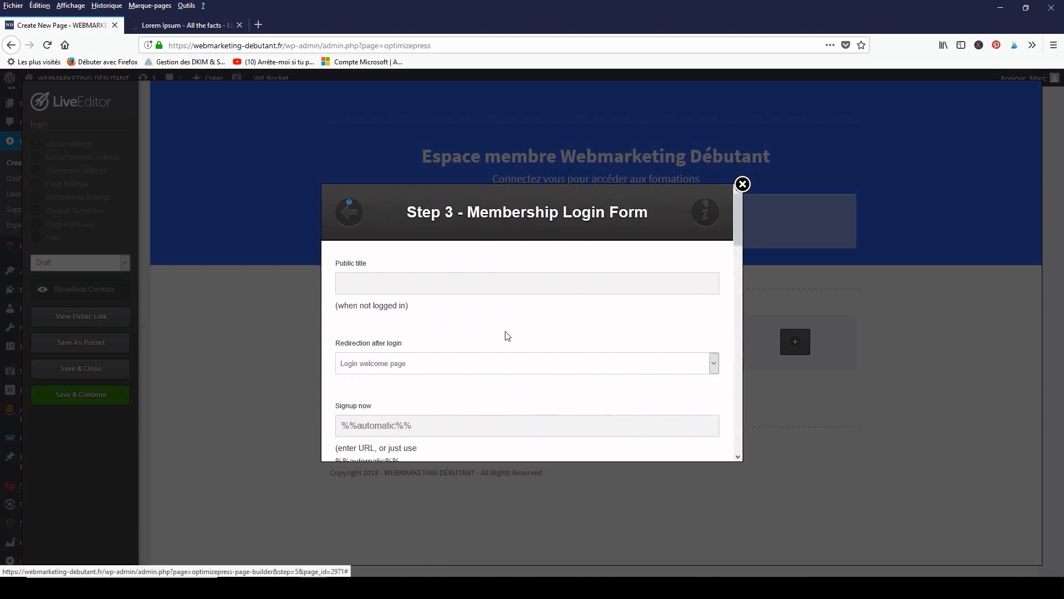
left_click(417, 280)
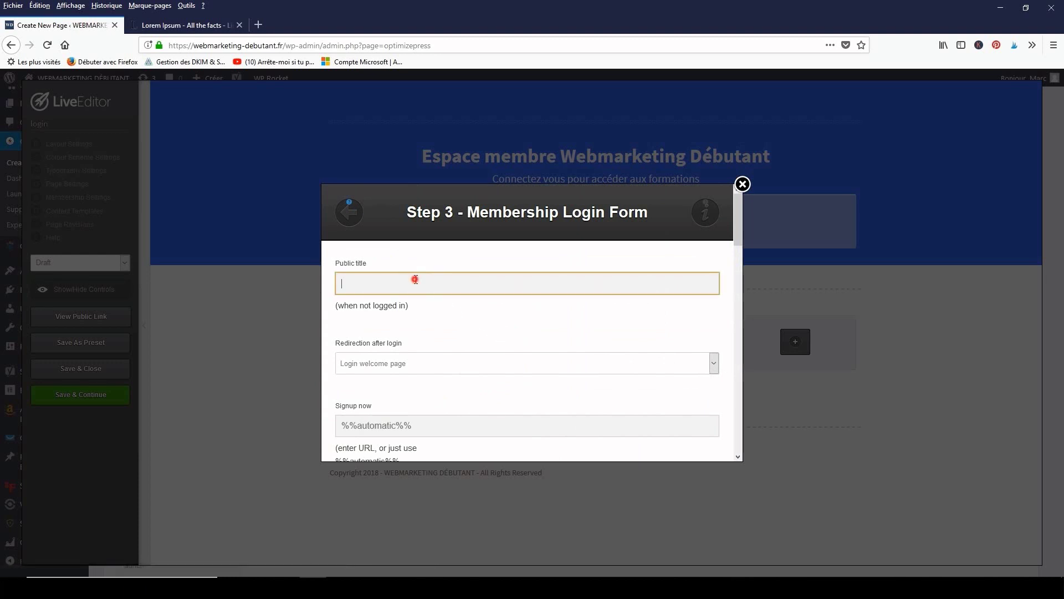
type("Connexion")
left_click(465, 311)
left_click(378, 364)
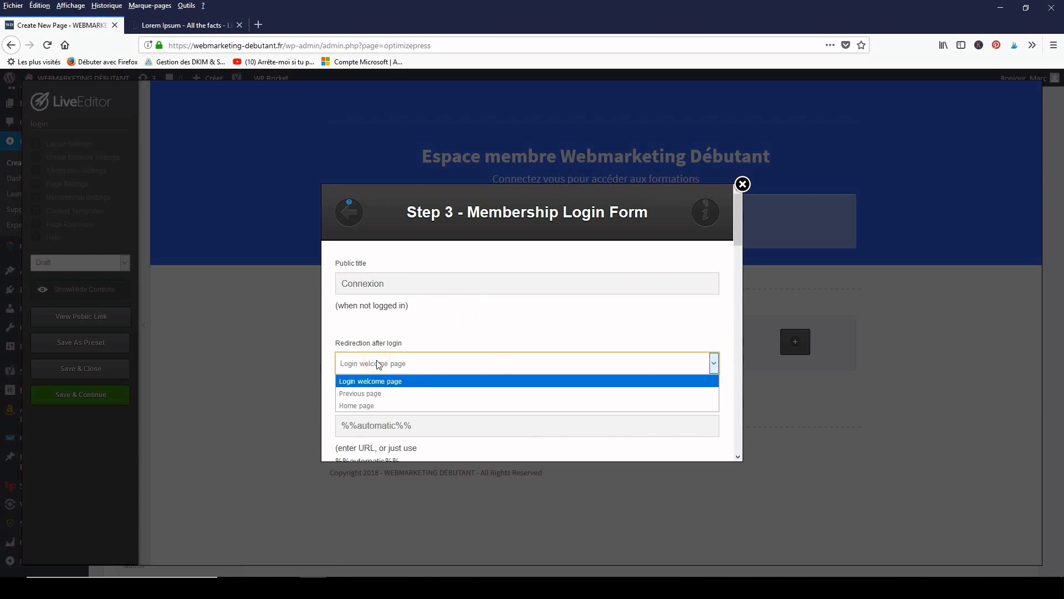
left_click(379, 364)
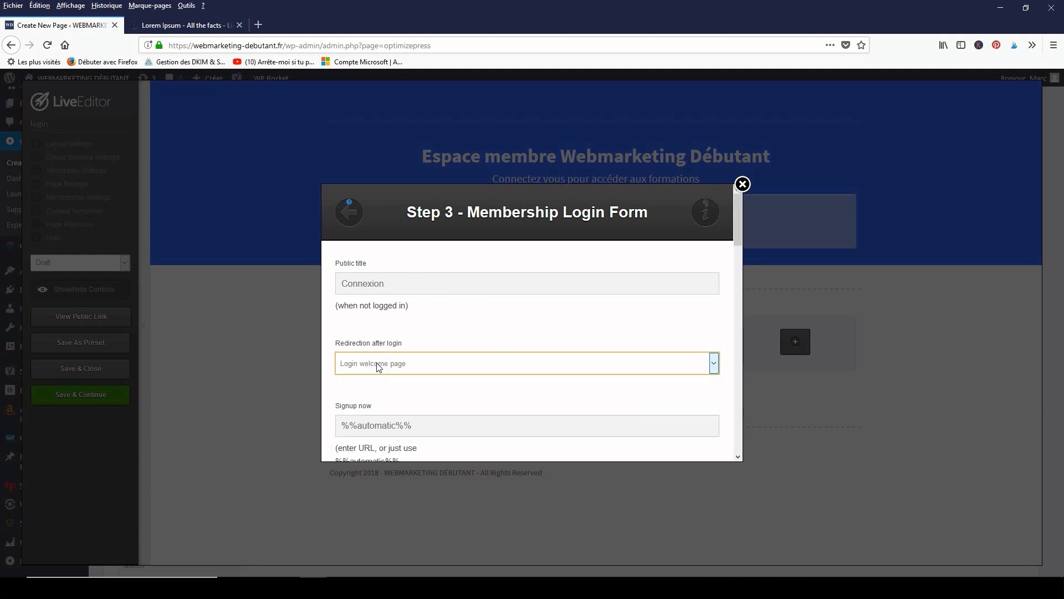
left_click(506, 336)
Set logout redirection to Home page and insert the login sidebar
scroll(507, 338, "down", 2)
scroll(507, 338, "down", 1)
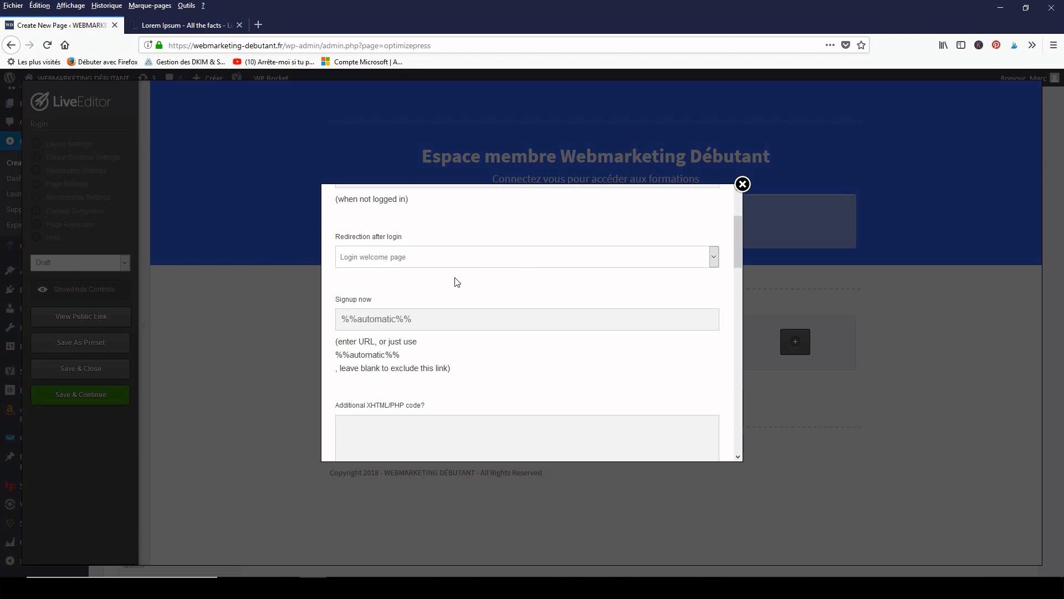
scroll(451, 280, "down", 6)
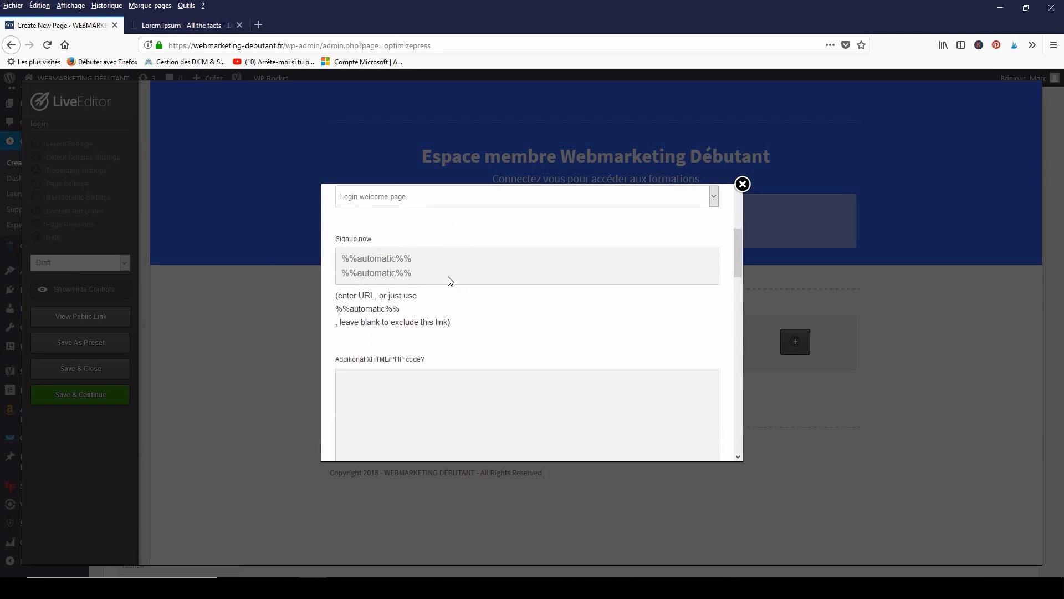
scroll(450, 280, "down", 3)
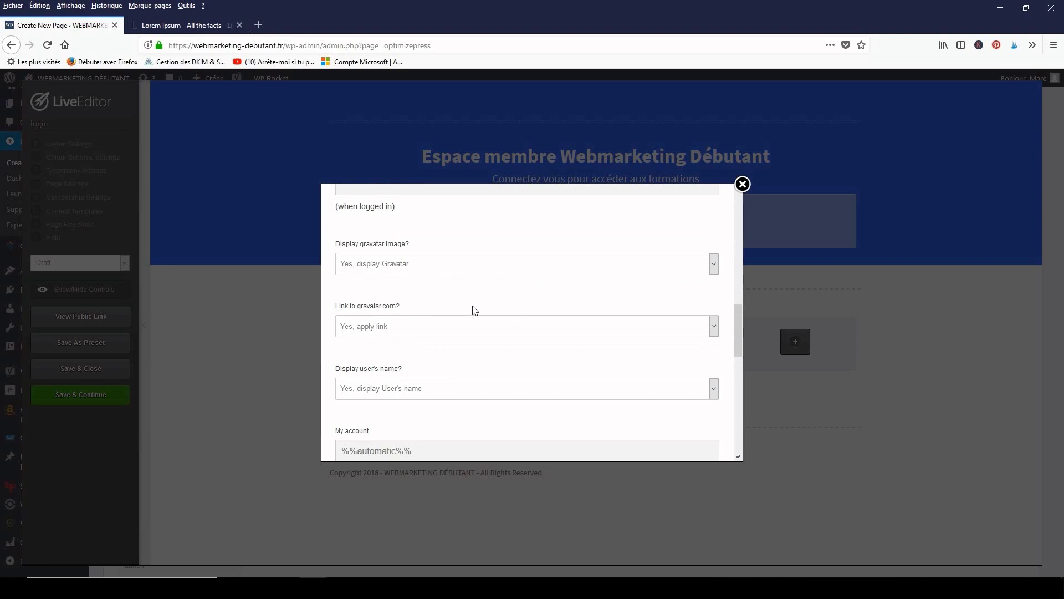
scroll(507, 300, "down", 4)
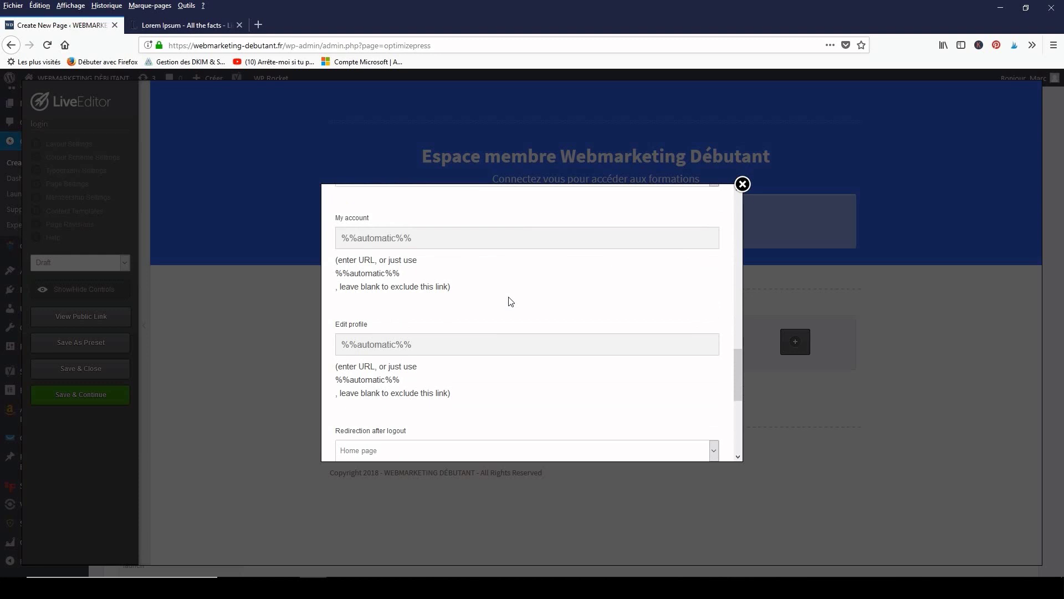
scroll(510, 299, "down", 2)
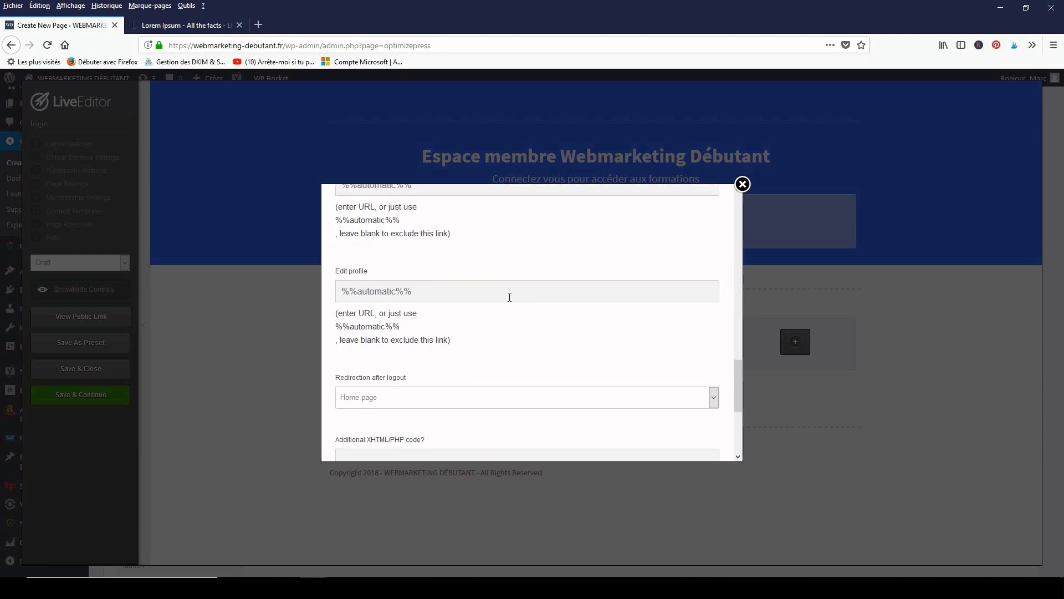
scroll(509, 297, "down", 2)
scroll(529, 313, "down", 2)
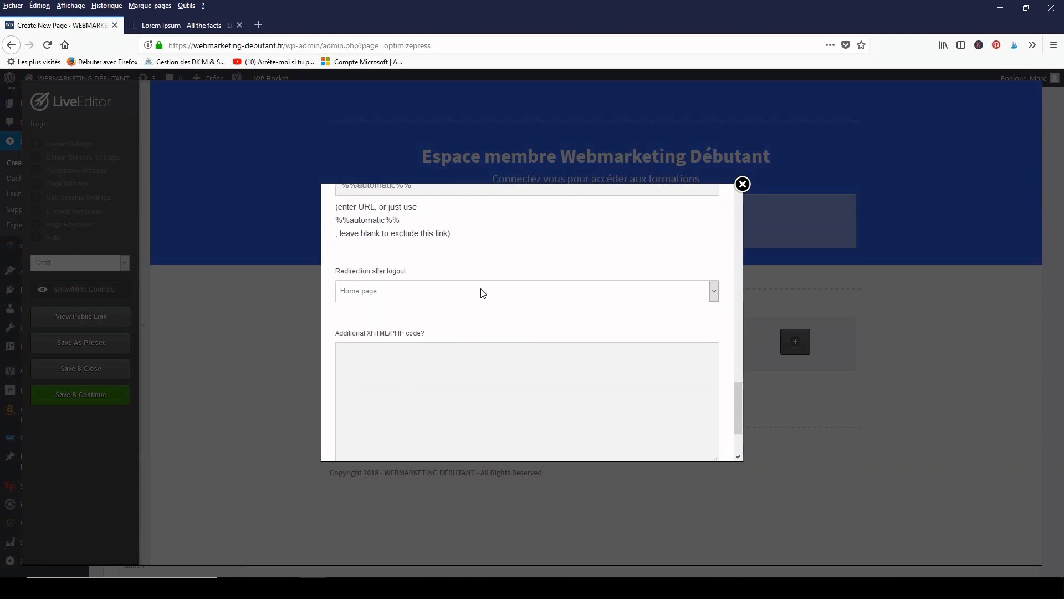
left_click(367, 292)
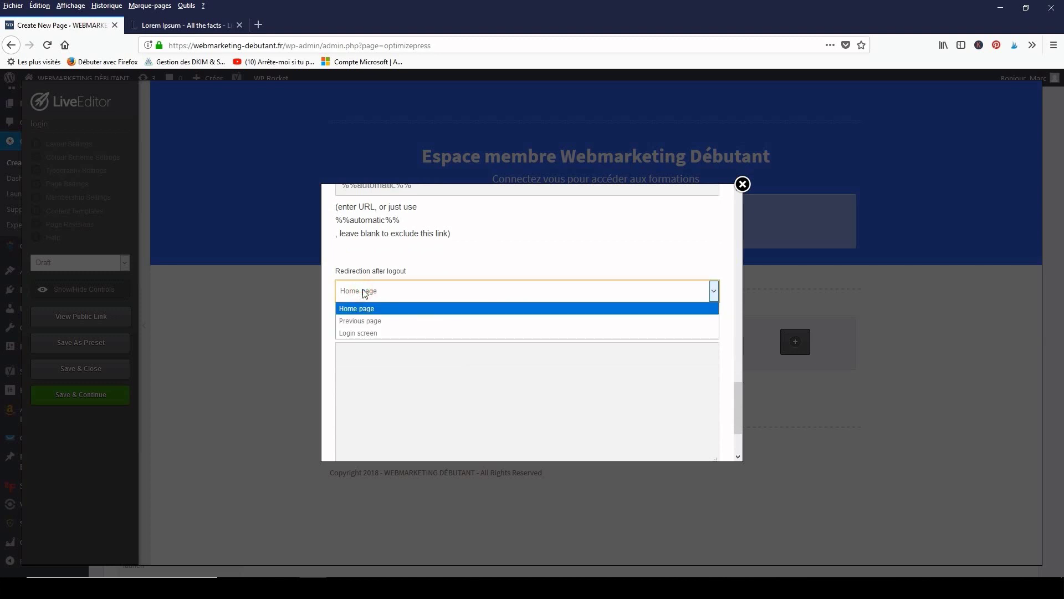
left_click(366, 293)
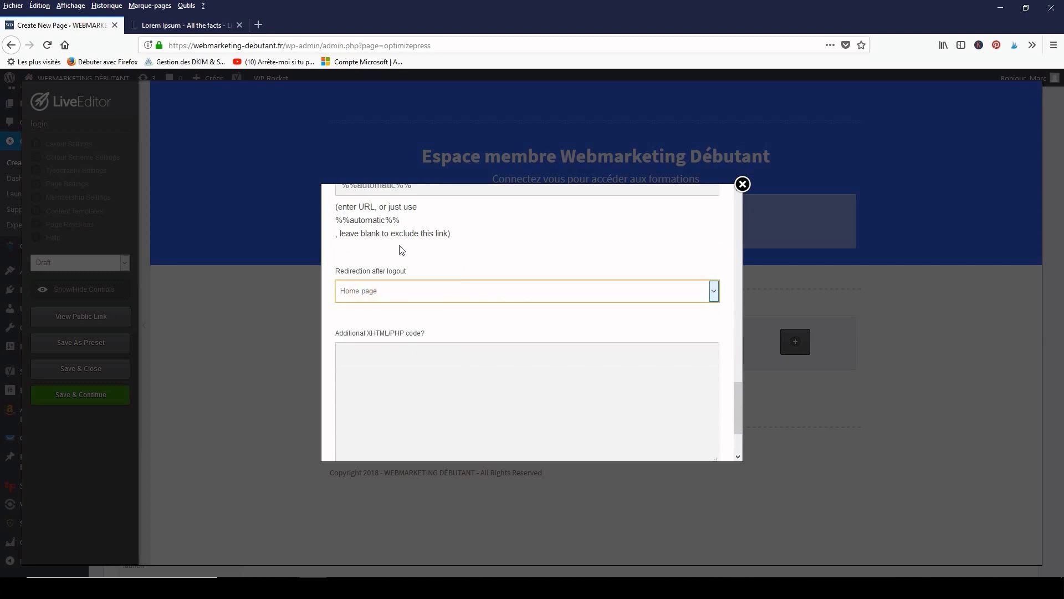
left_click(388, 291)
left_click(382, 291)
left_click(659, 261)
scroll(658, 260, "down", 2)
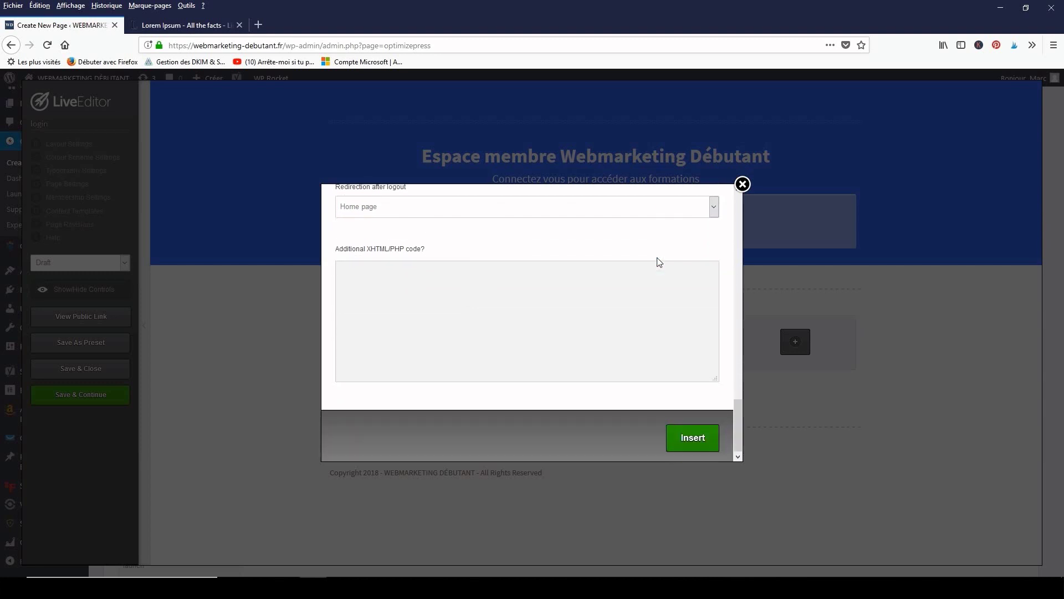
left_click(693, 434)
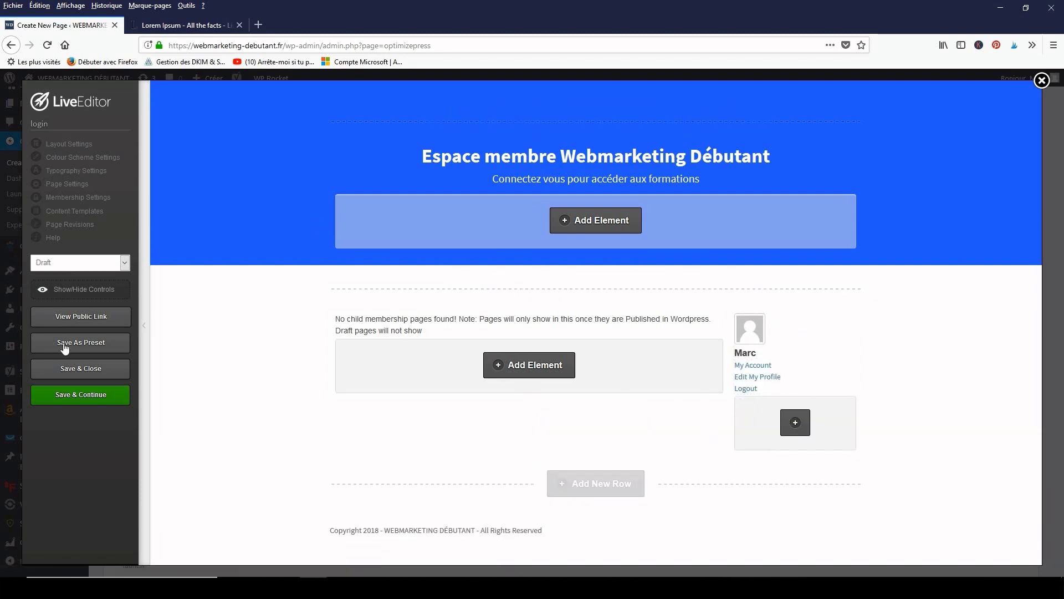
Save the page, dismiss the Saved alert and bring up Membership Settings
left_click(63, 395)
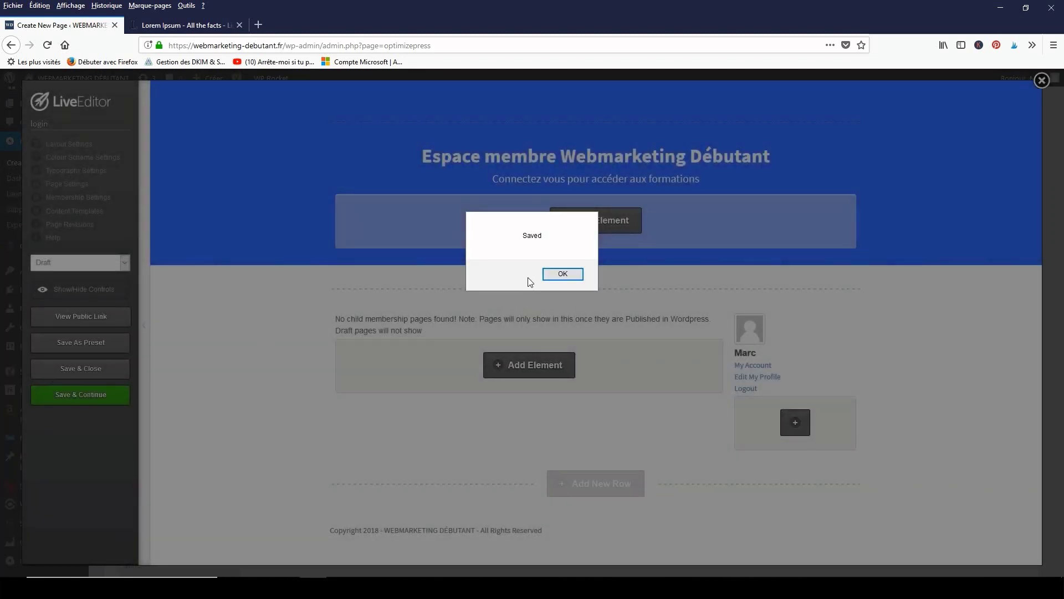
left_click(561, 273)
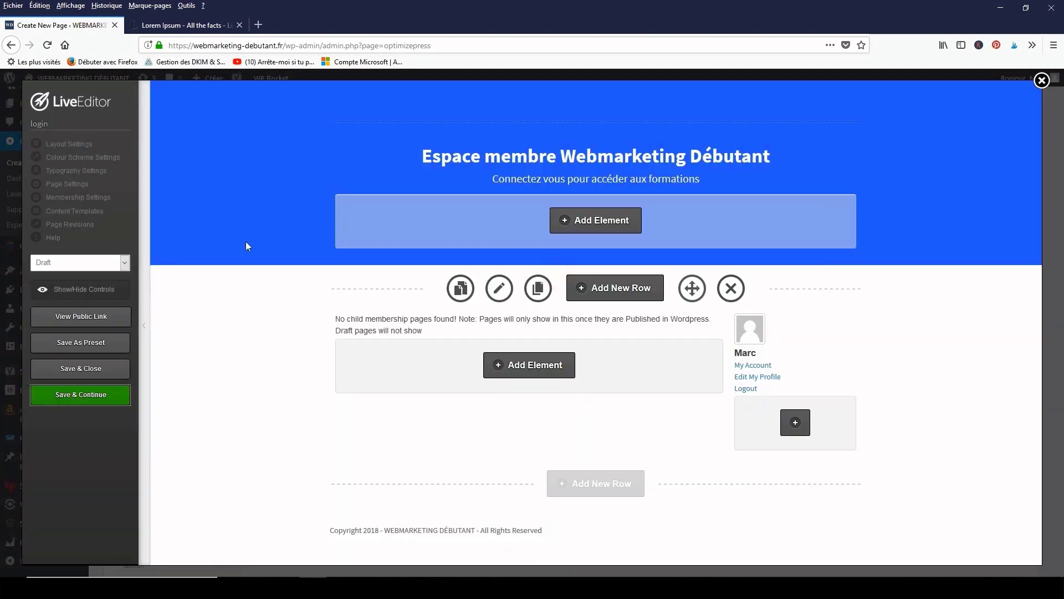
left_click(69, 196)
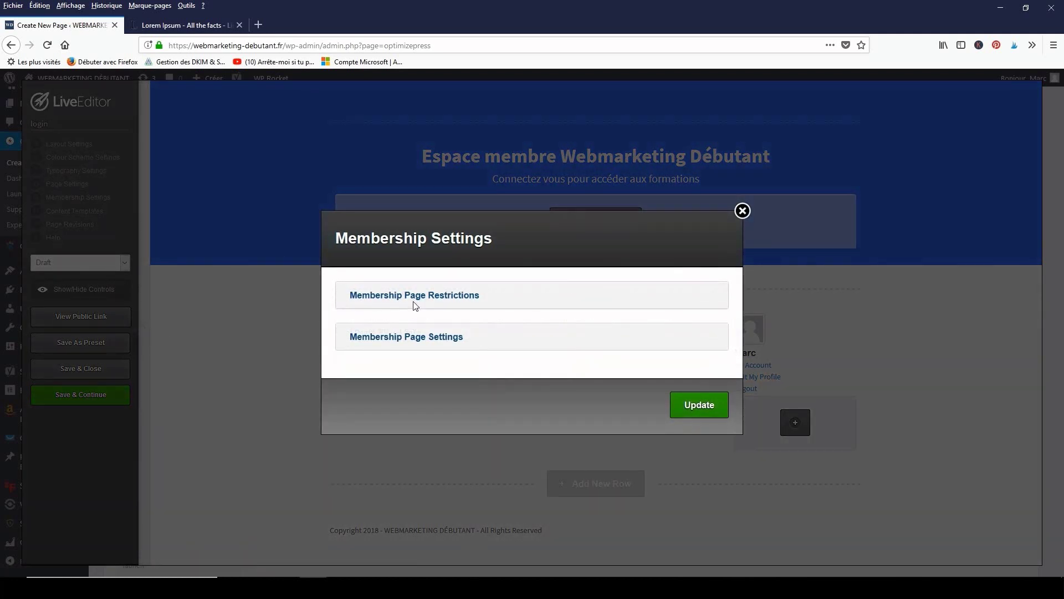
Under Membership Page Restrictions, set the redirect page to 'webmarketing débutant'
left_click(414, 295)
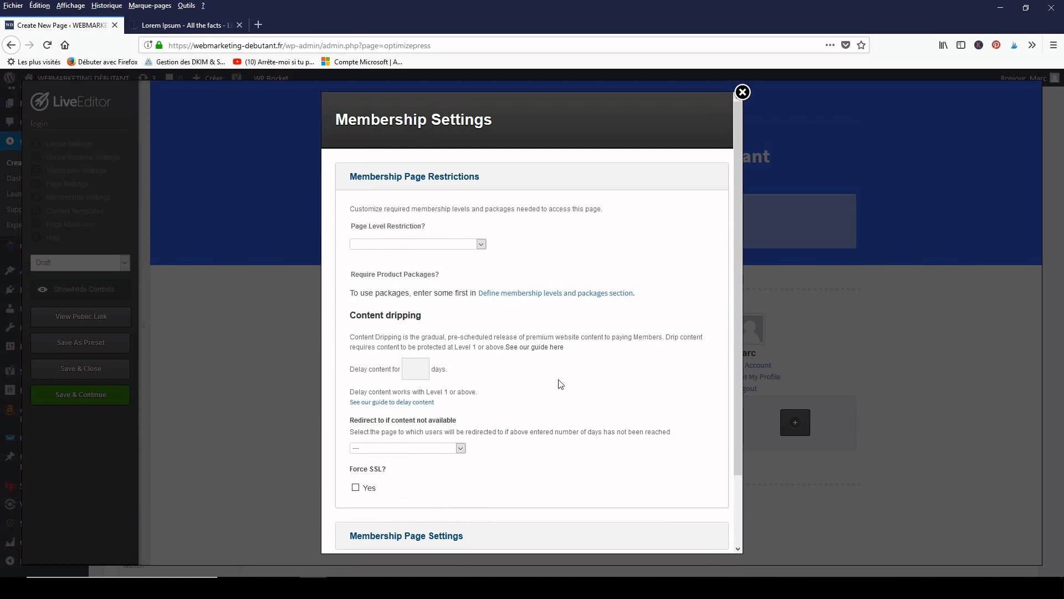
scroll(561, 384, "down", 3)
left_click(419, 370)
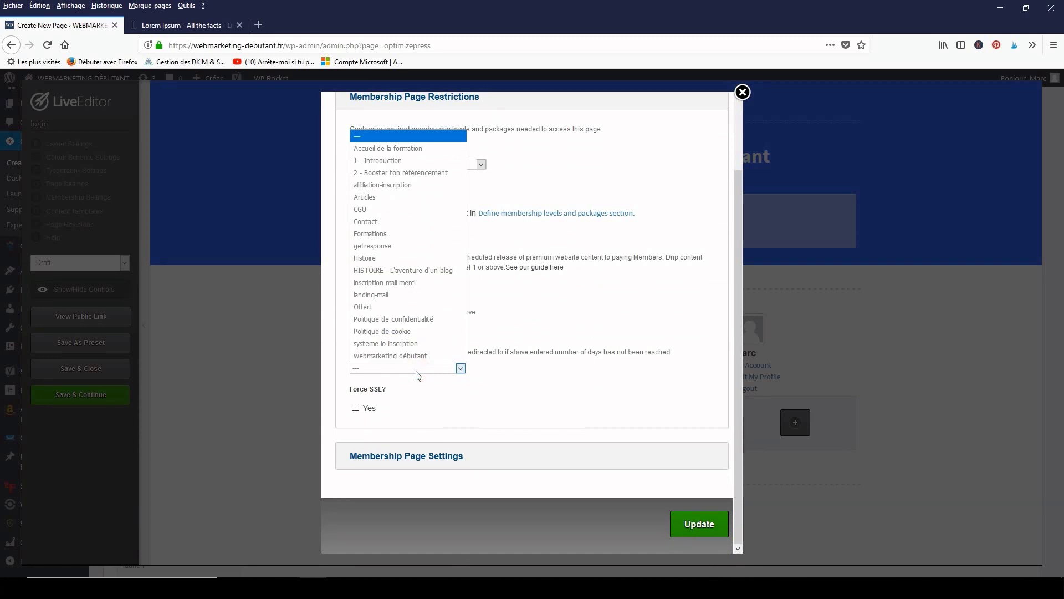
left_click(561, 358)
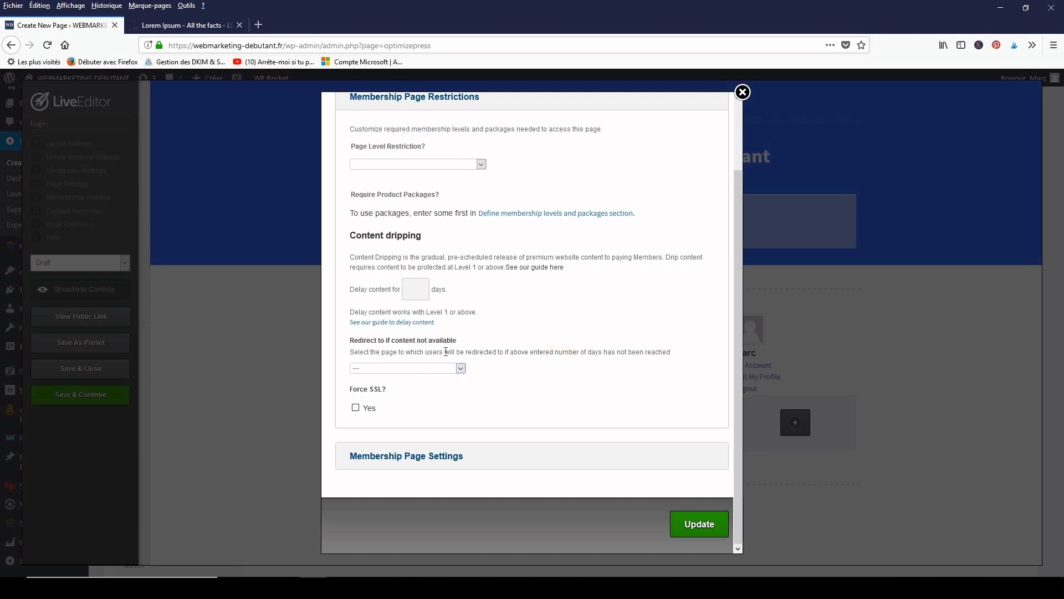
left_click(406, 369)
left_click(406, 369)
left_click(408, 370)
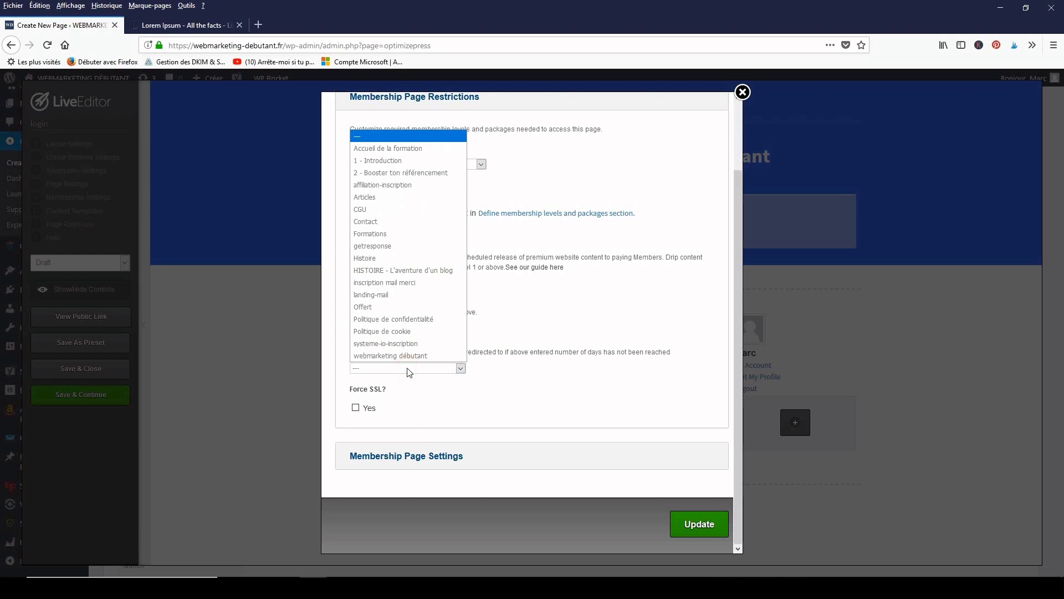
left_click(406, 357)
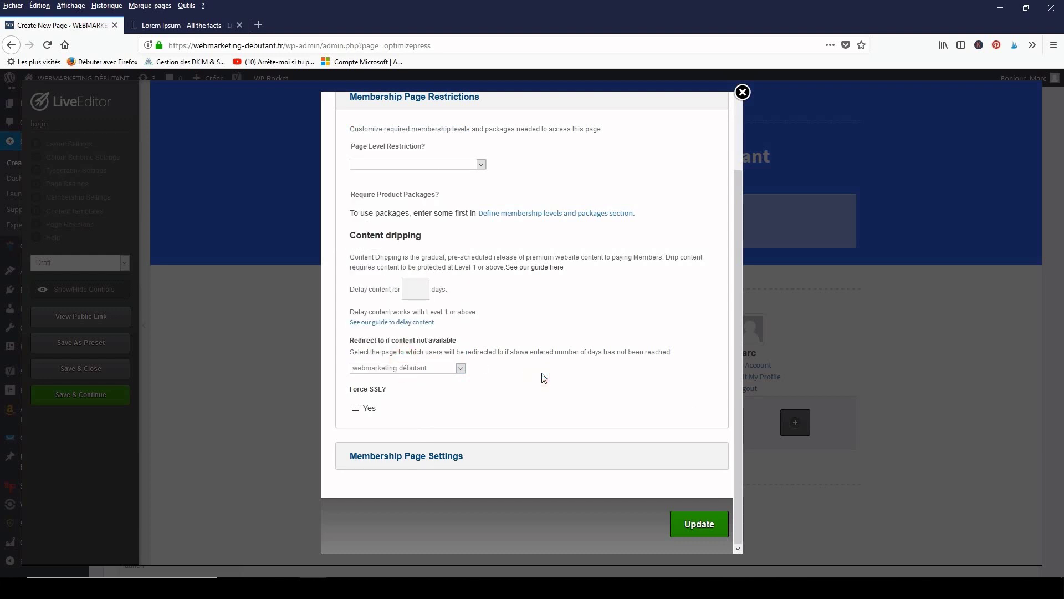
Expand Membership Page Settings and apply the membership settings with Update
left_click(416, 460)
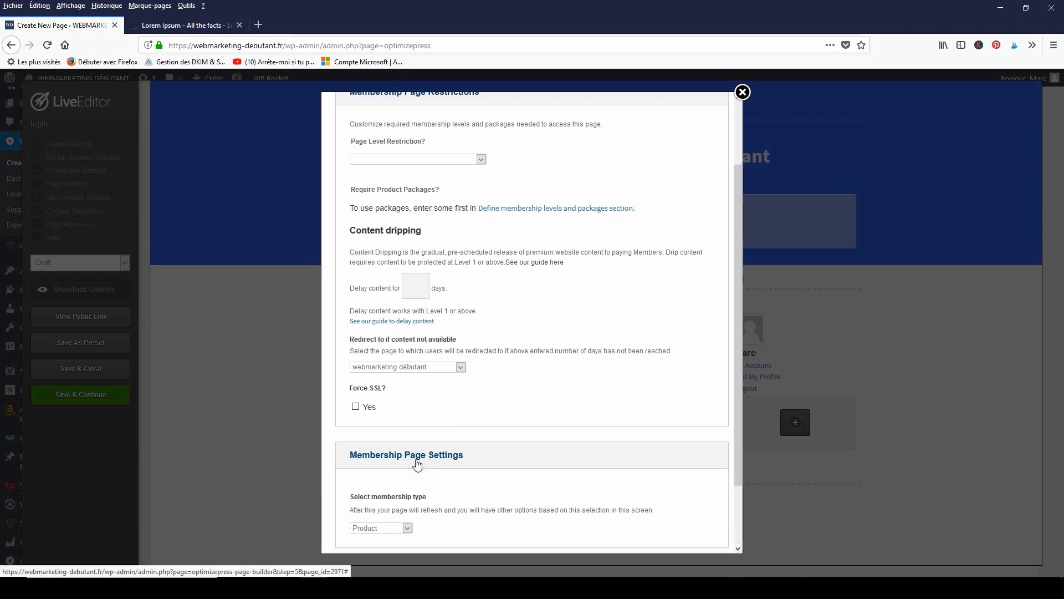
scroll(417, 465, "down", 2)
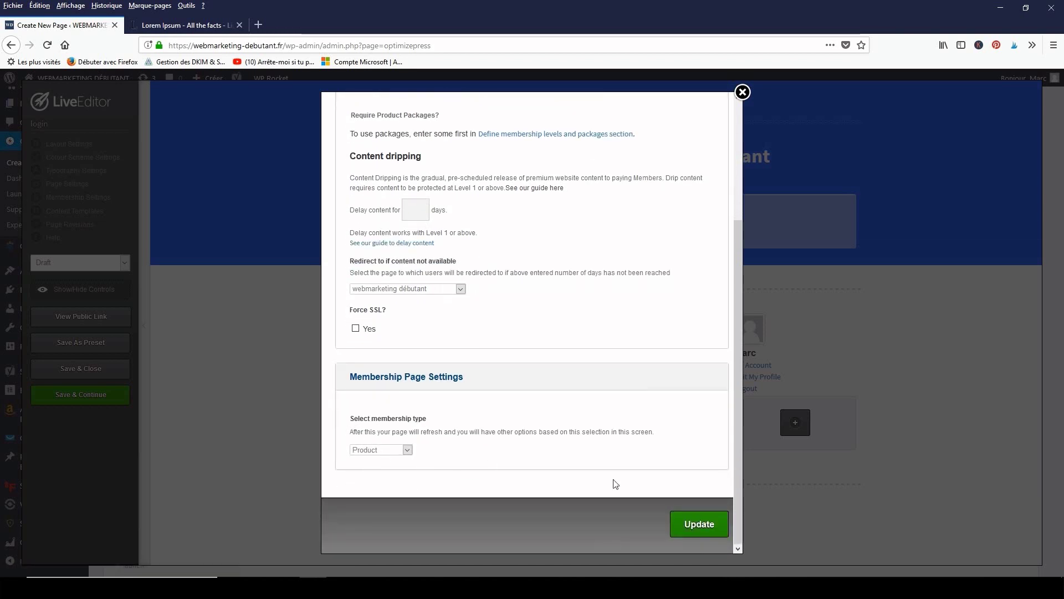
left_click(700, 524)
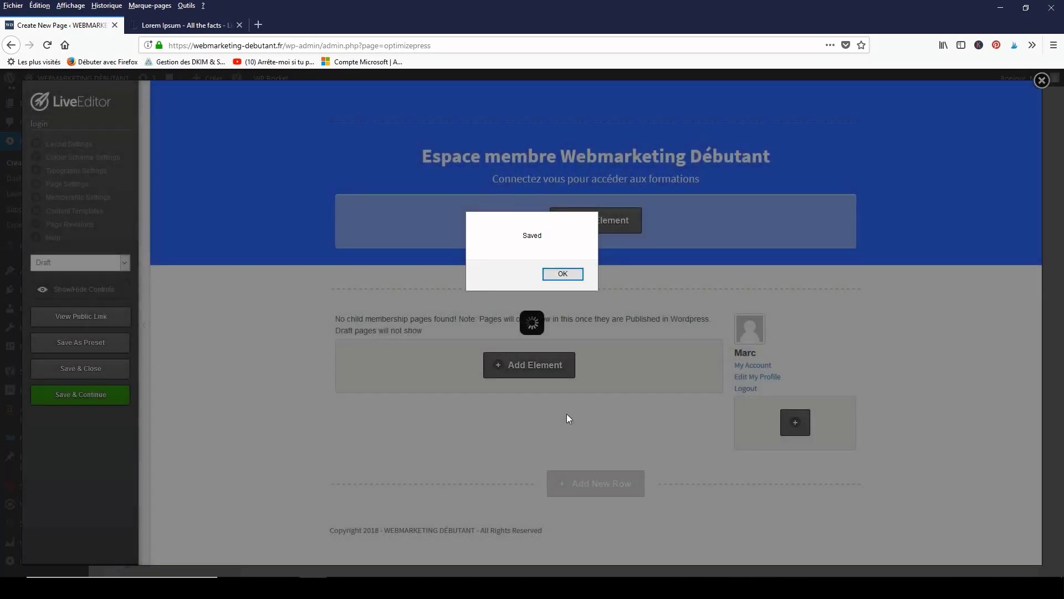
left_click(562, 274)
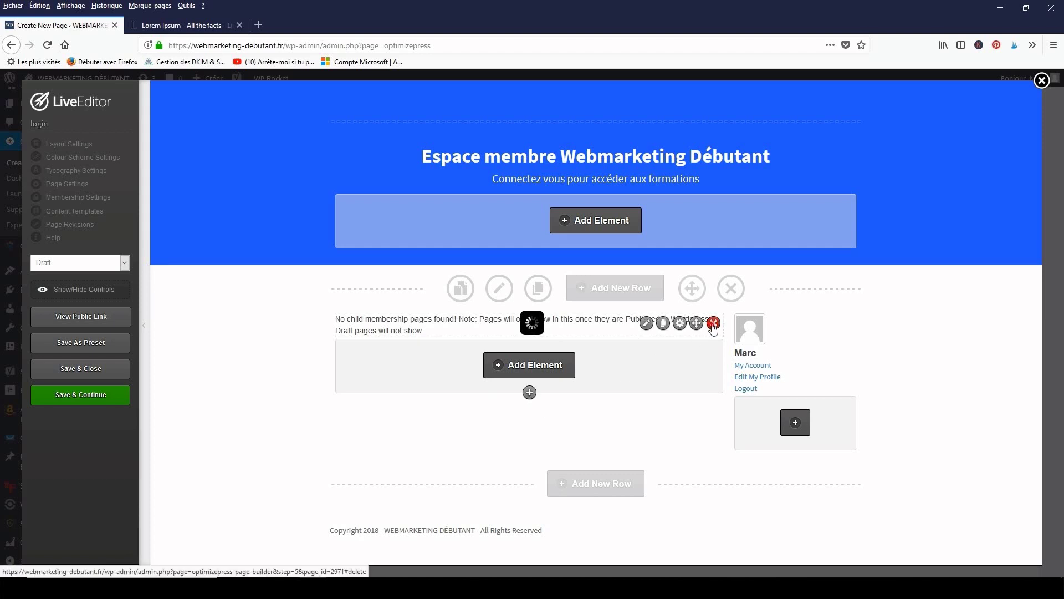
Delete the membership-pages notice and search the element list for a Feature Box
left_click(714, 323)
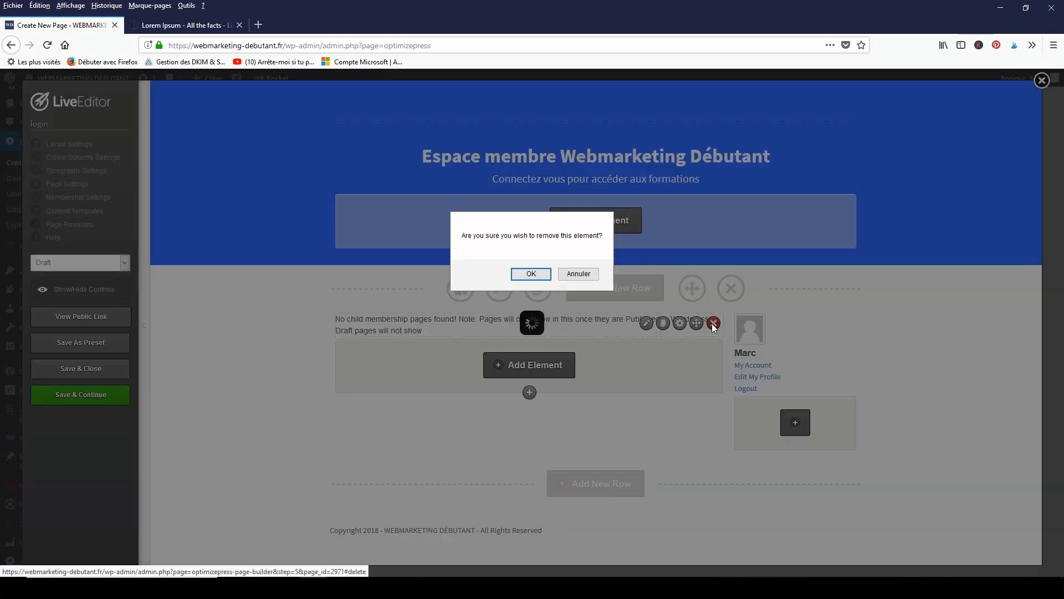
left_click(531, 274)
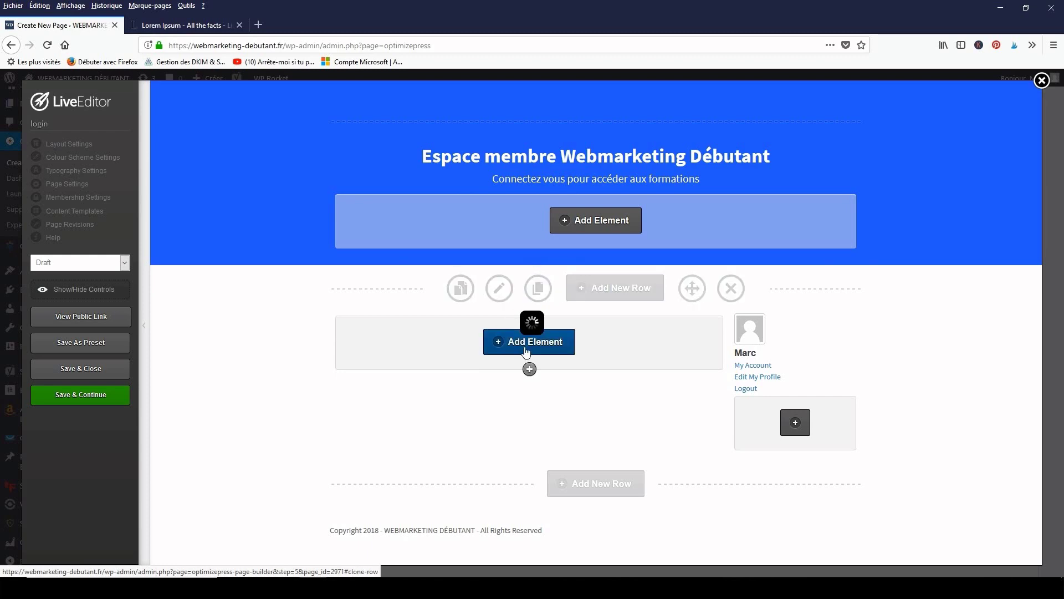
left_click(502, 345)
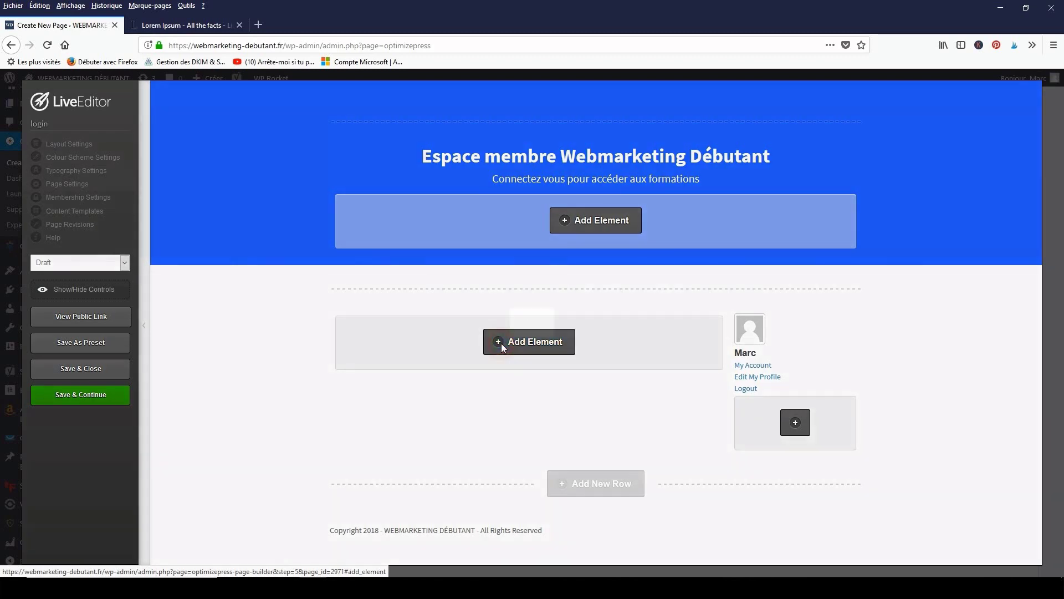
scroll(503, 348, "down", 5)
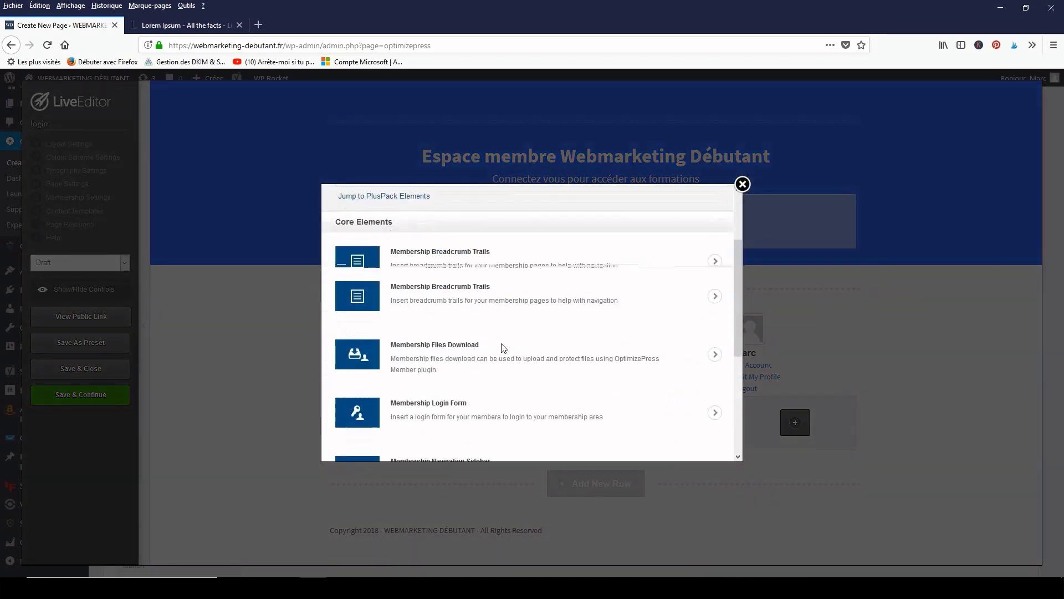
scroll(502, 348, "up", 3)
scroll(503, 347, "up", 2)
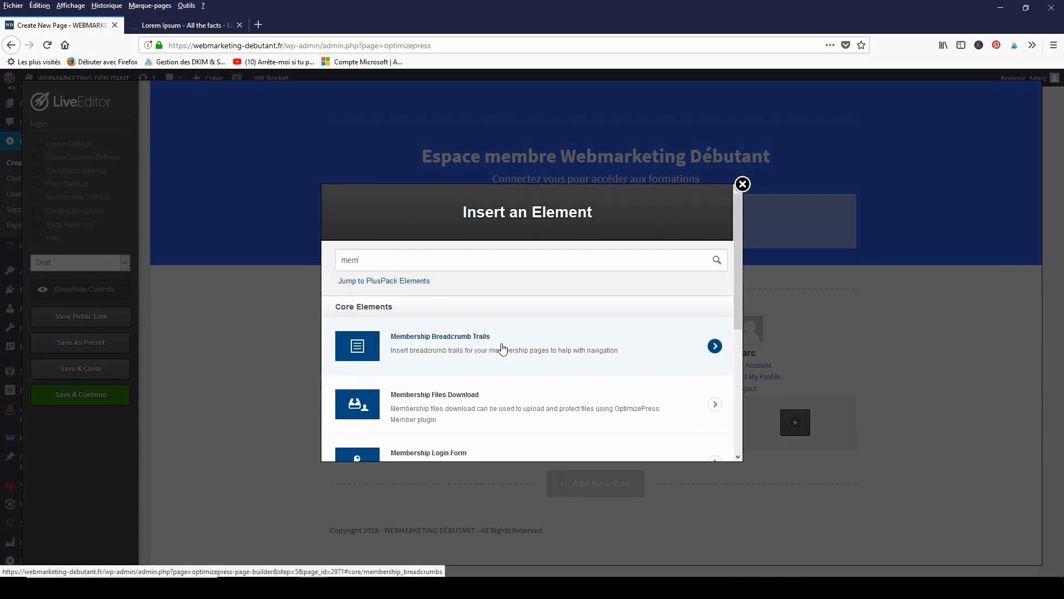
left_click_drag(361, 260, 299, 253)
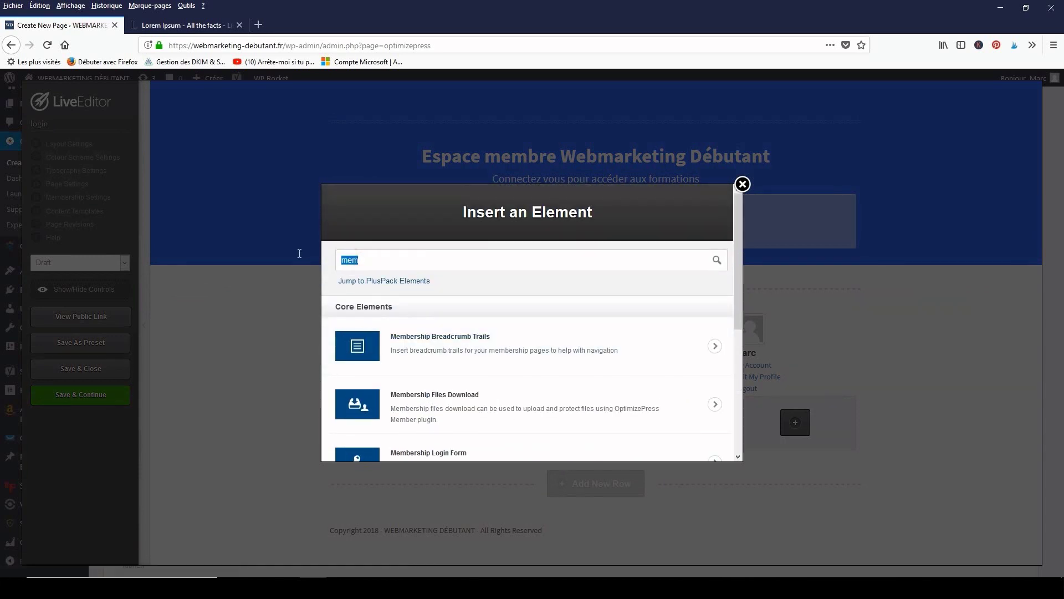
type("b")
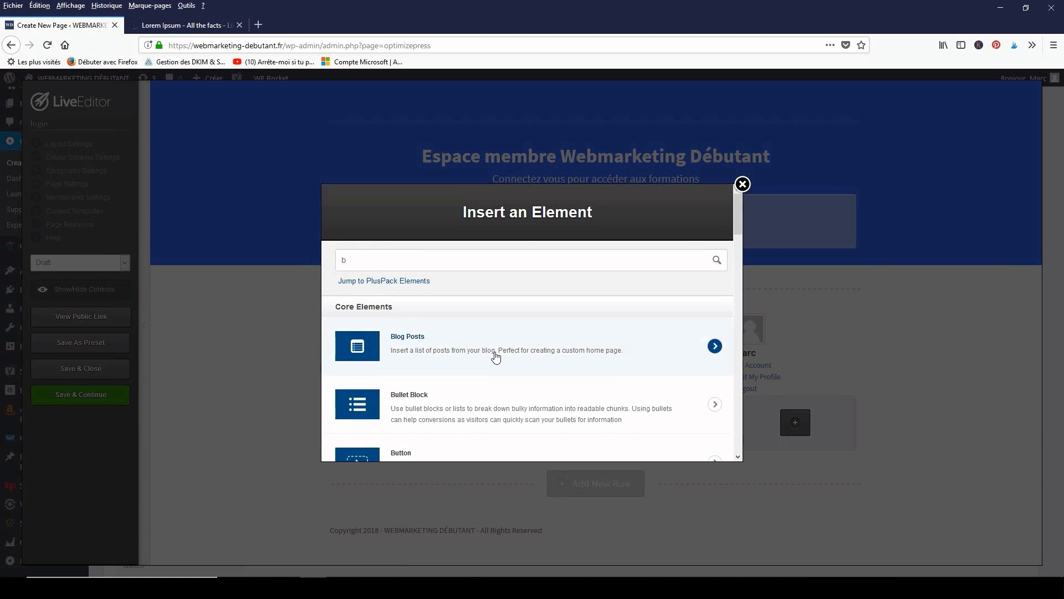
scroll(496, 356, "down", 6)
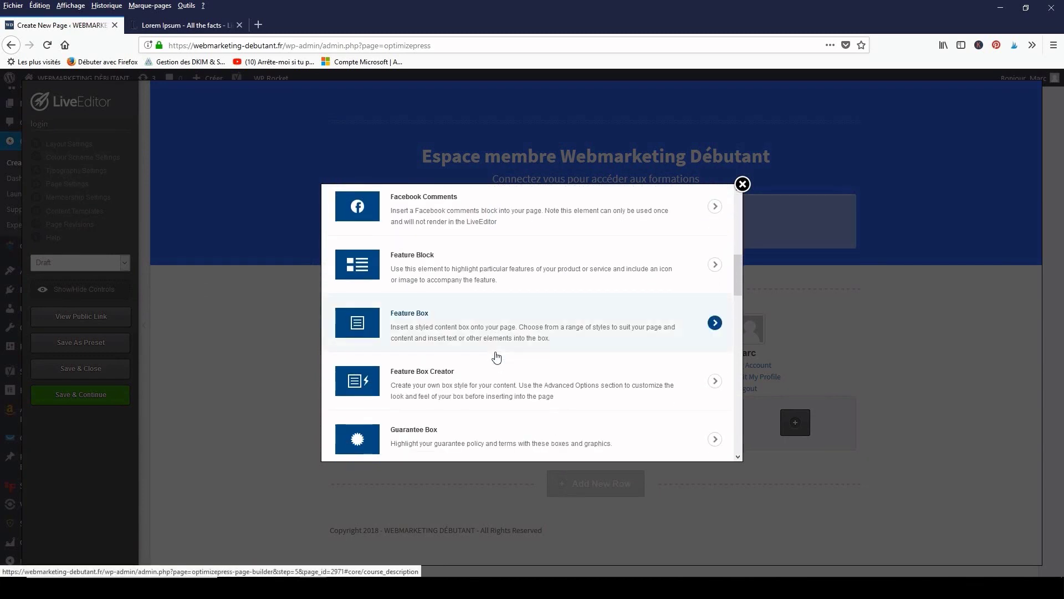
Insert a first-style Feature Box containing pasted Lorem ipsum text
left_click(415, 315)
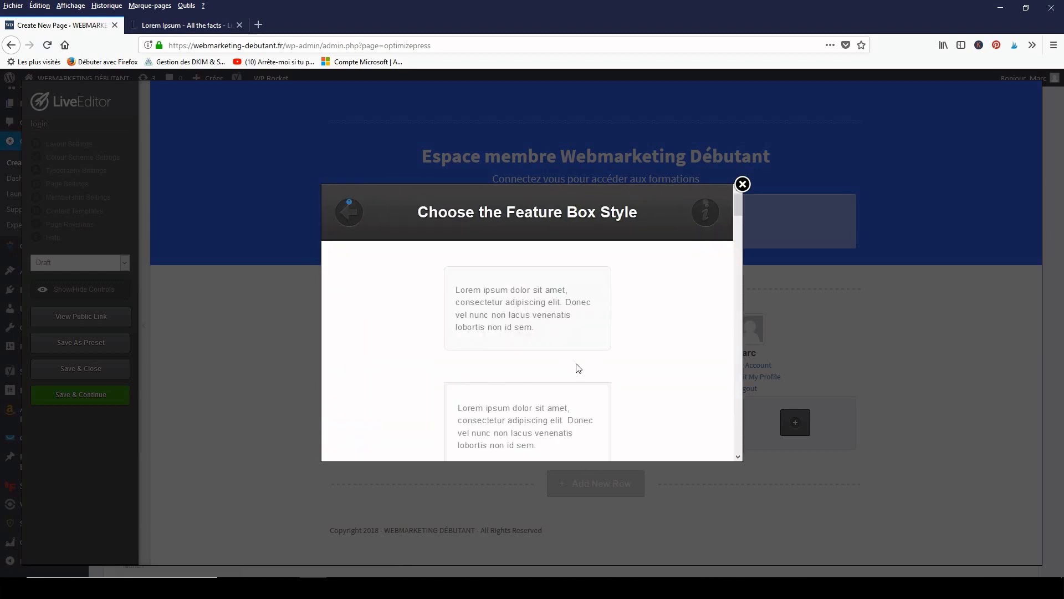
left_click(521, 301)
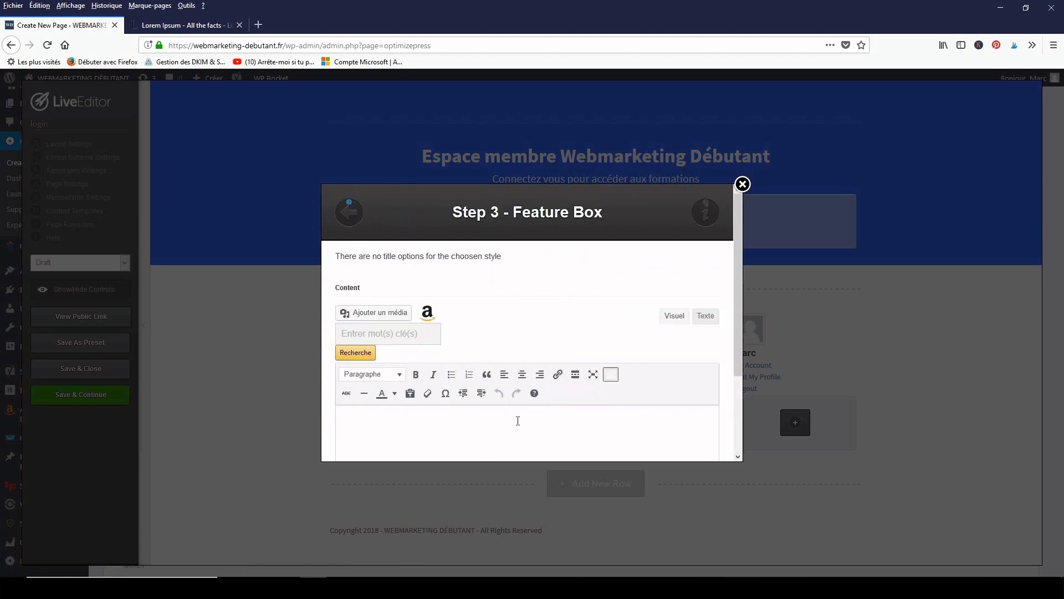
right_click(518, 421)
left_click(543, 469)
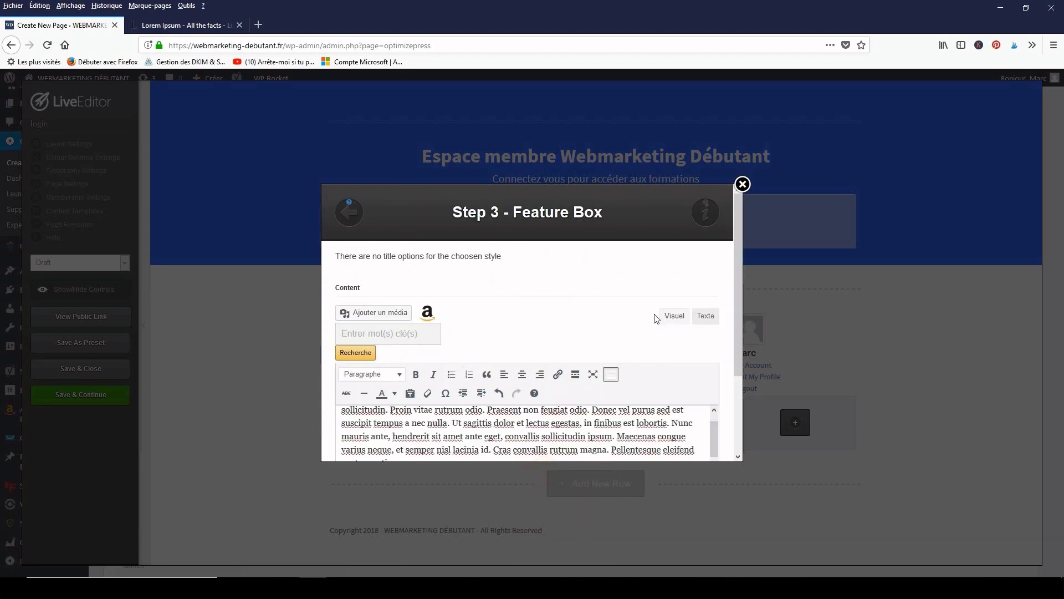
scroll(651, 348, "down", 3)
left_click(575, 435)
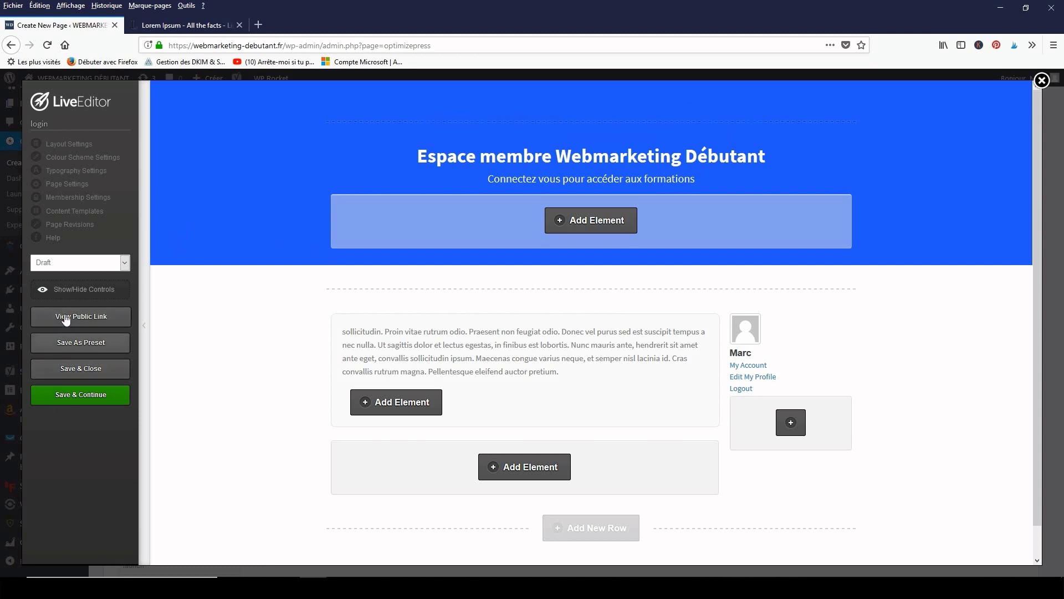
Save and exit the editor, then reopen the login page in Live Editor from All Pages
left_click(80, 371)
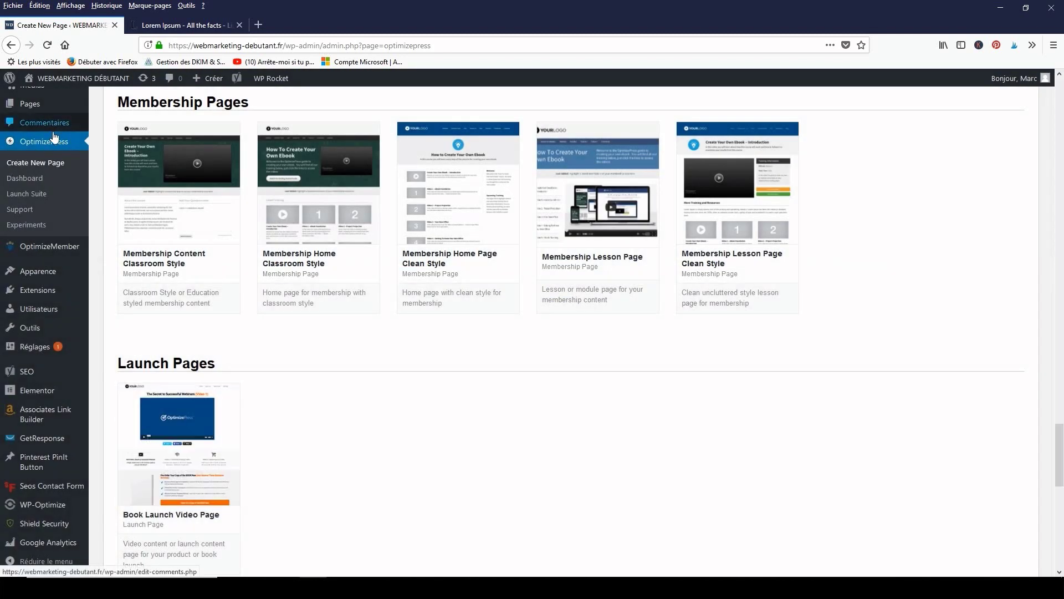
left_click(51, 145)
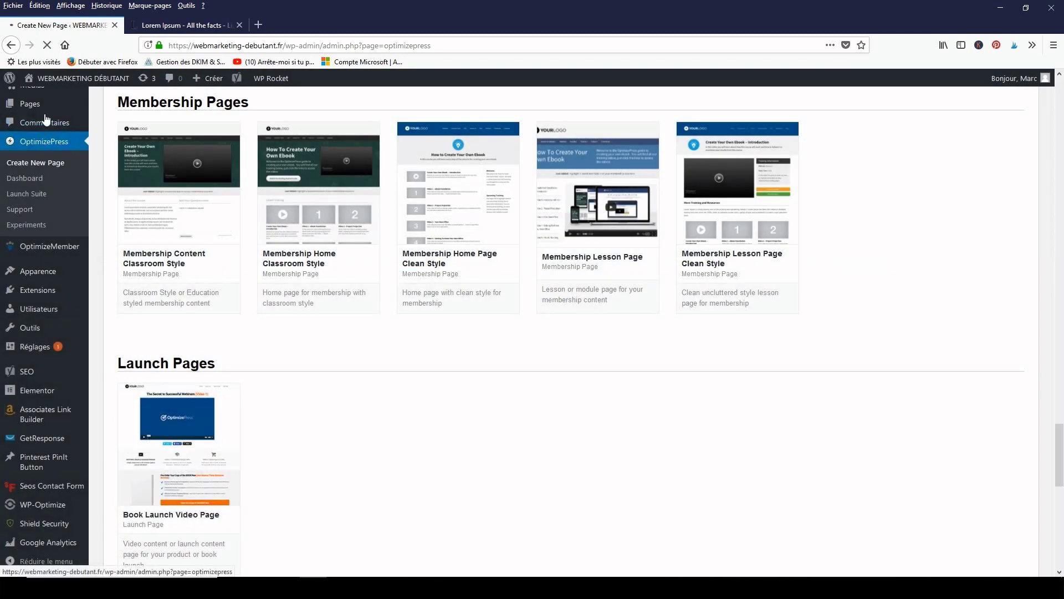
mouse_move(34, 104)
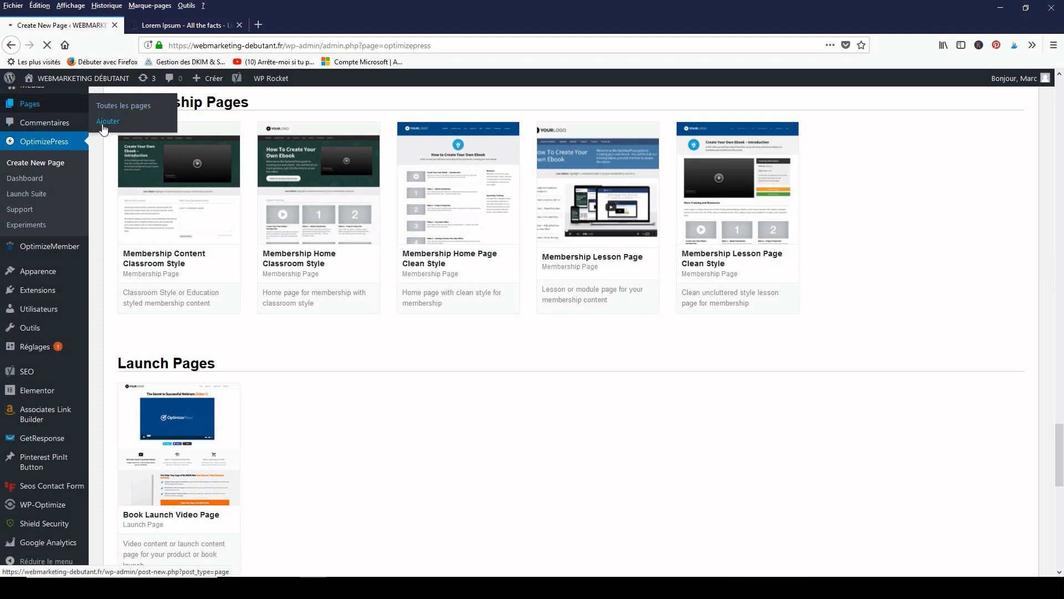
left_click(111, 108)
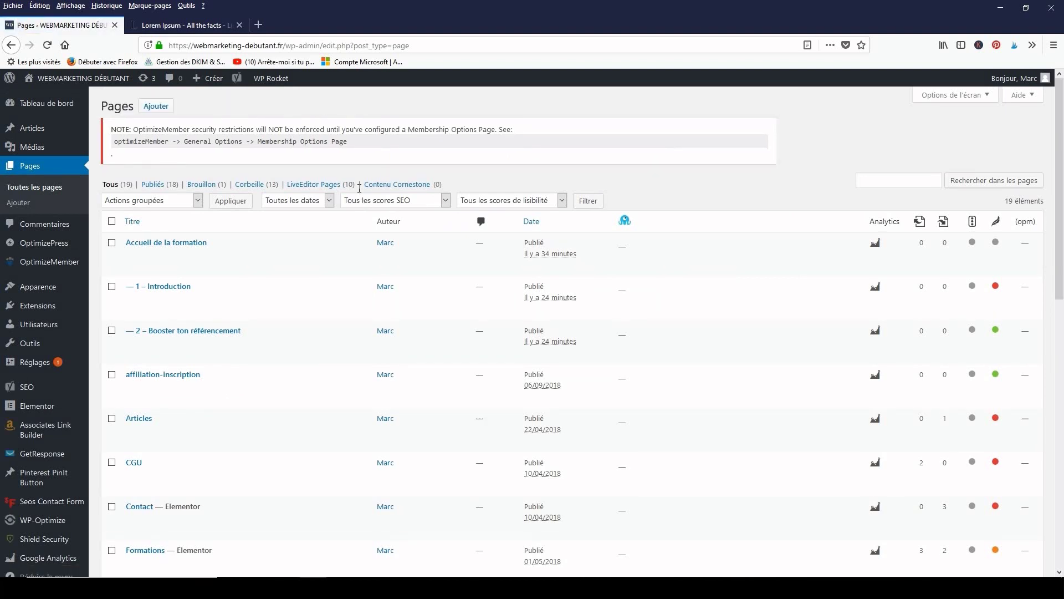
scroll(236, 373, "down", 6)
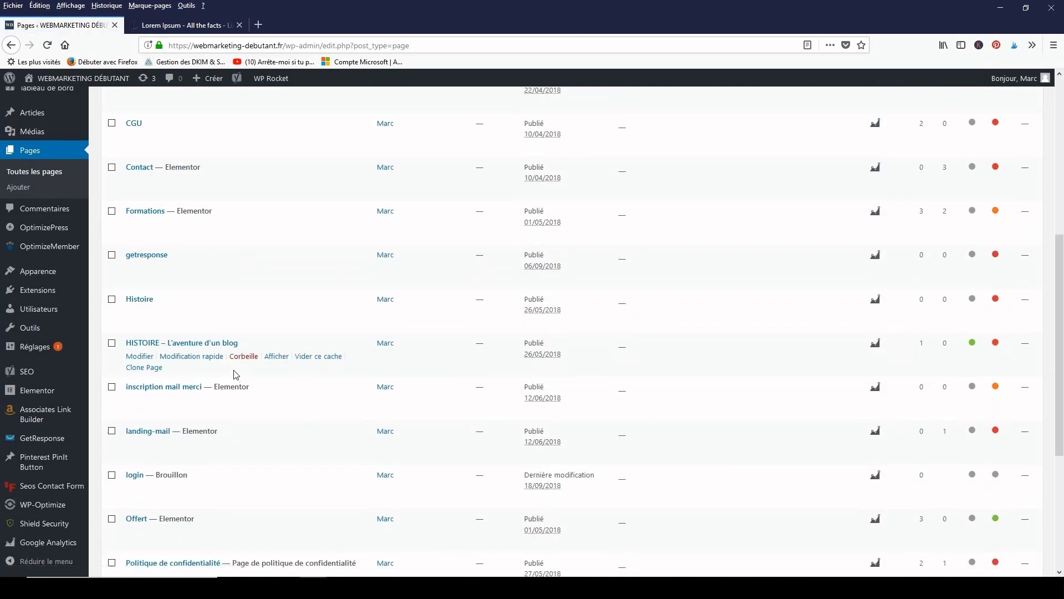
mouse_move(142, 498)
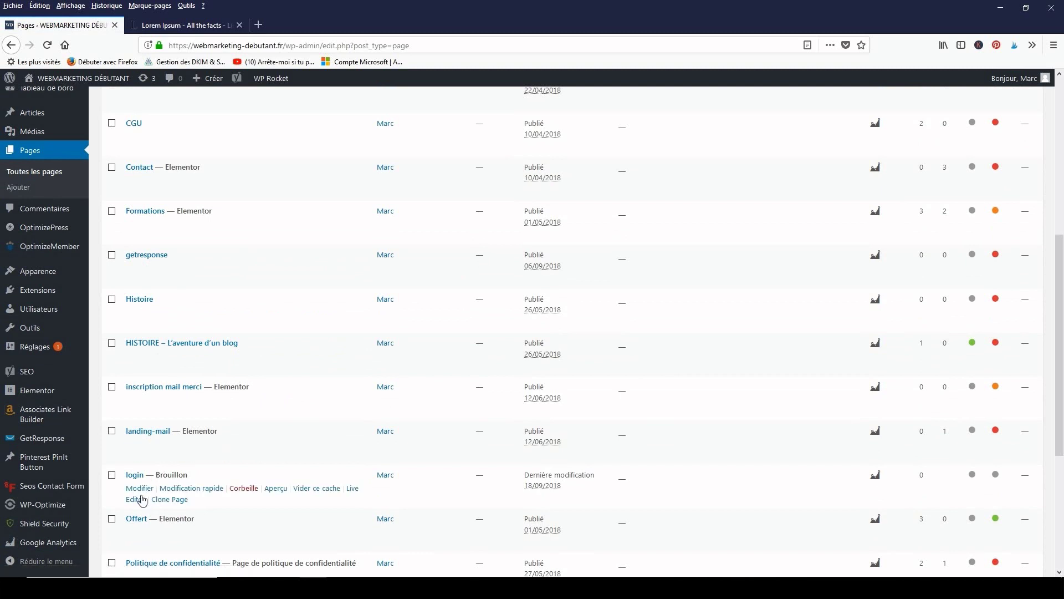
left_click(353, 489)
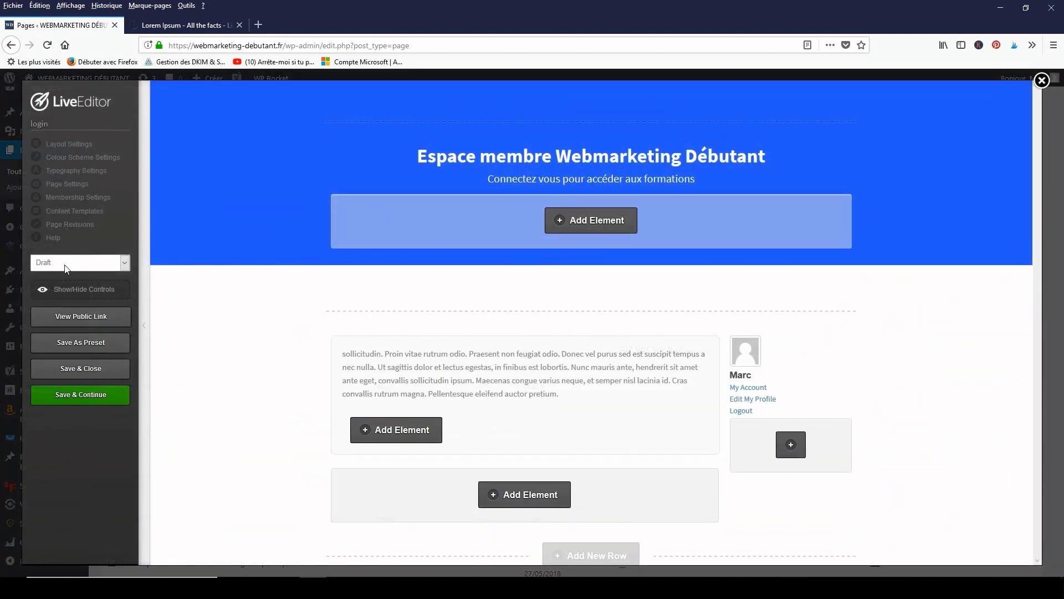
Switch the login page status from Draft to Publish, save it, and close the LiveEditor
left_click(64, 263)
left_click(61, 292)
left_click(86, 396)
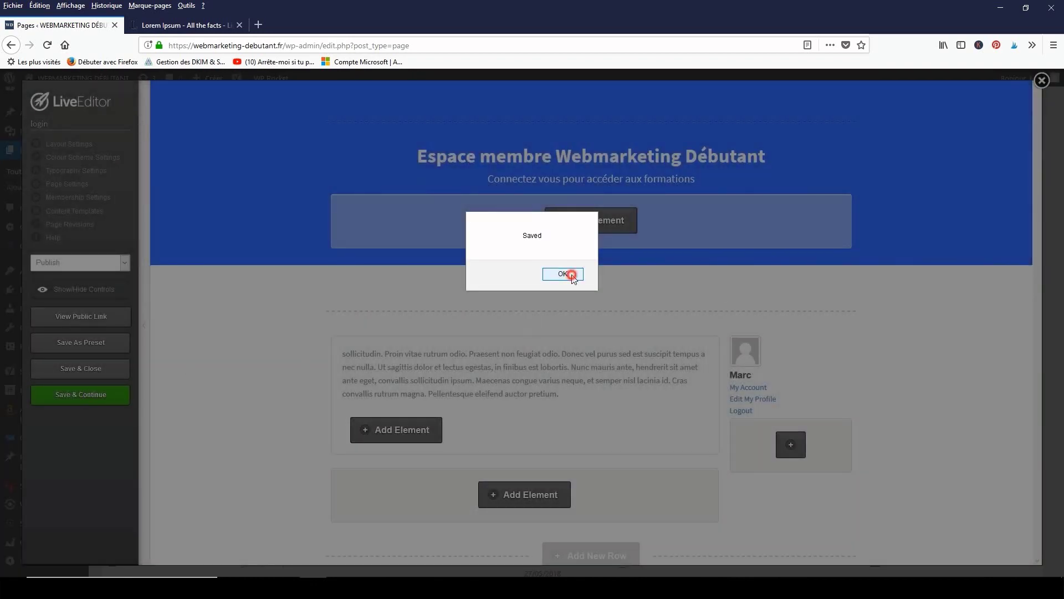
left_click(572, 275)
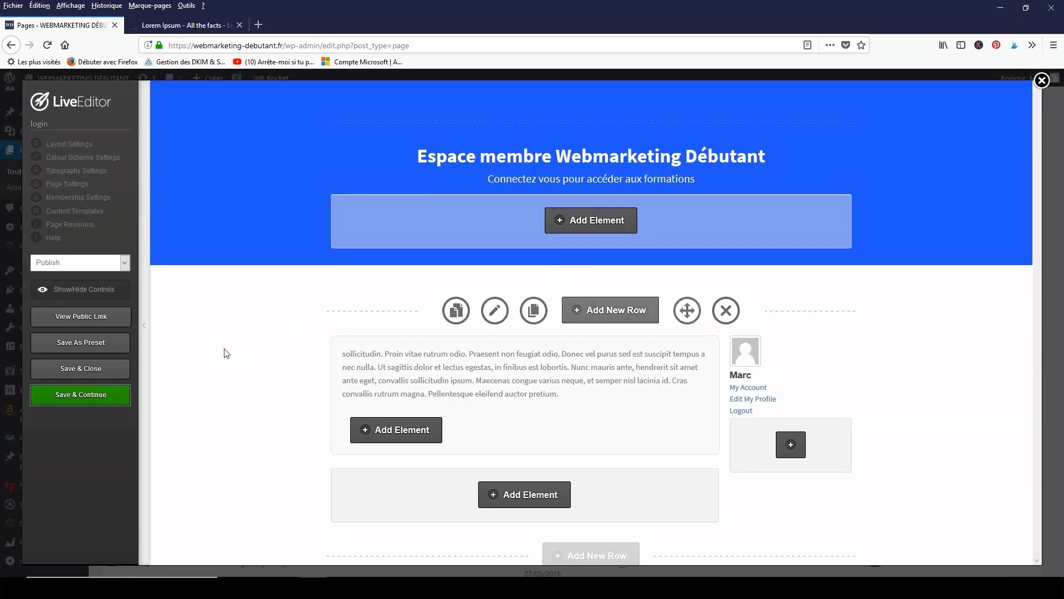
left_click(95, 370)
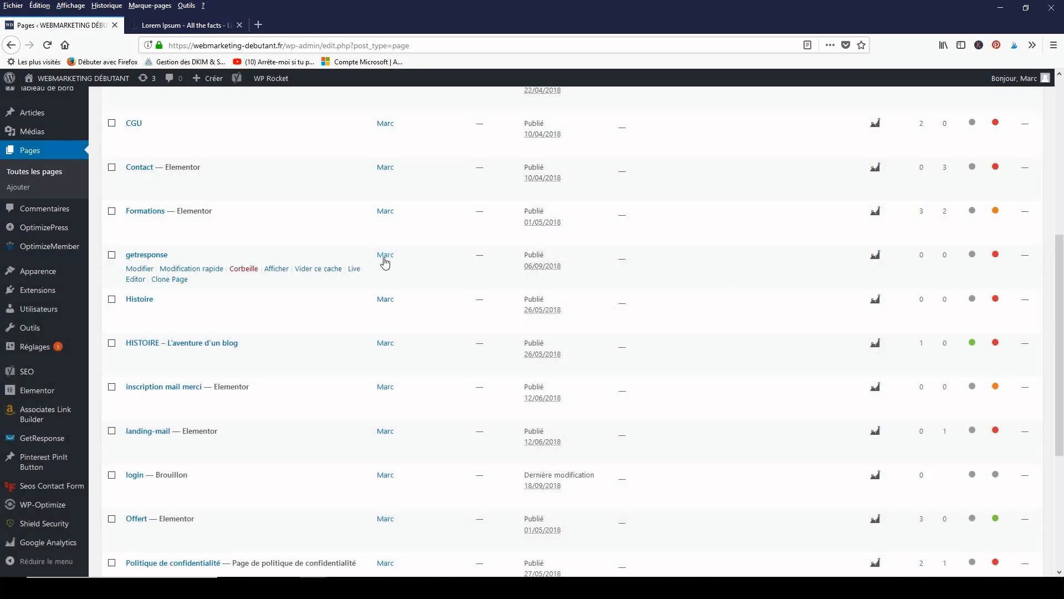
Copy the Accueil de la formation permalink webmarketing-debutant.fr/membre/ from its edit screen
scroll(387, 259, "up", 6)
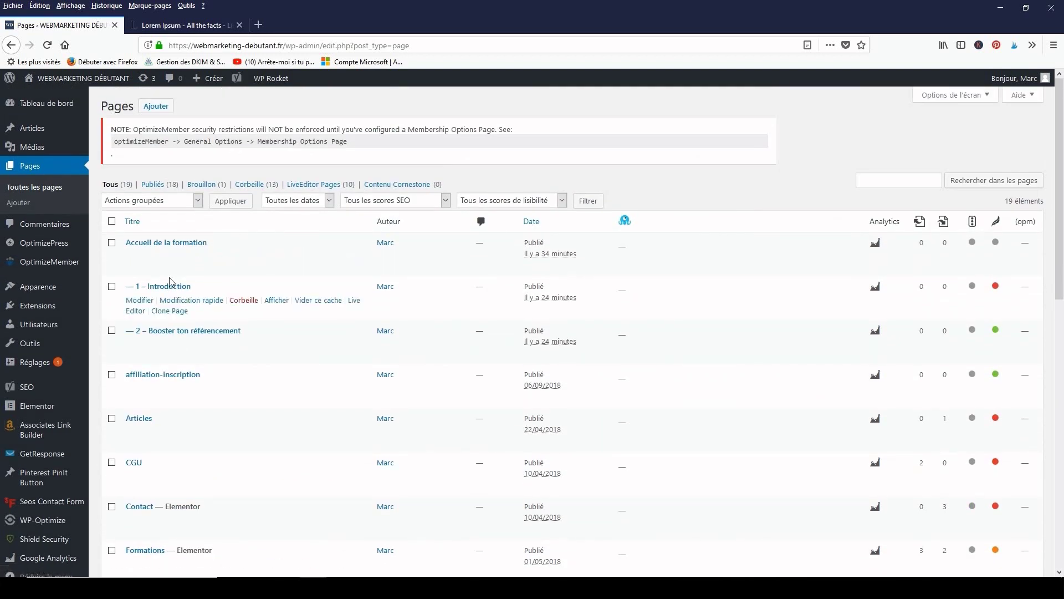
left_click(139, 256)
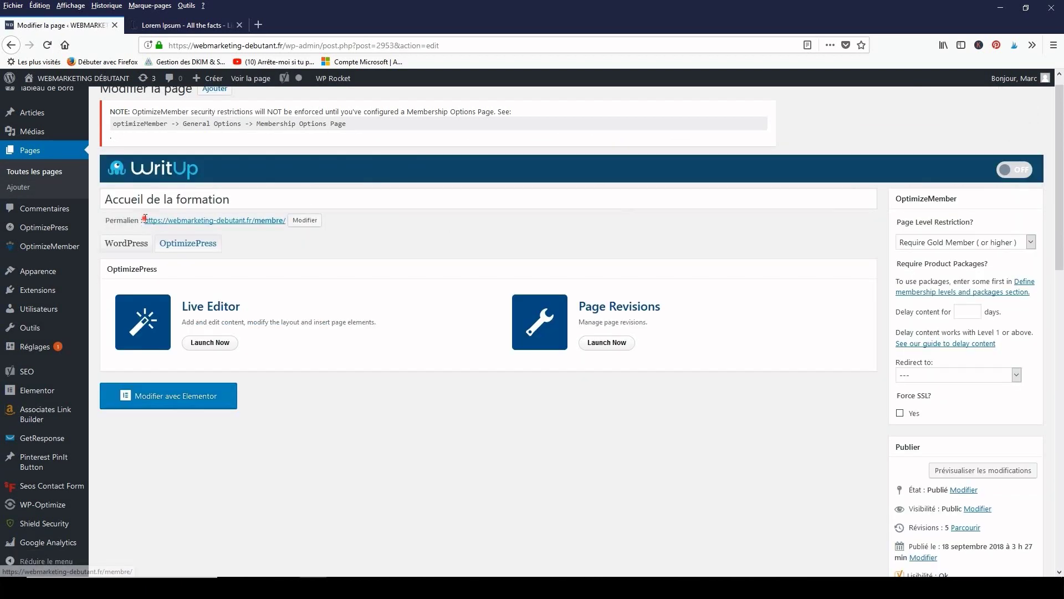
left_click_drag(145, 220, 287, 227)
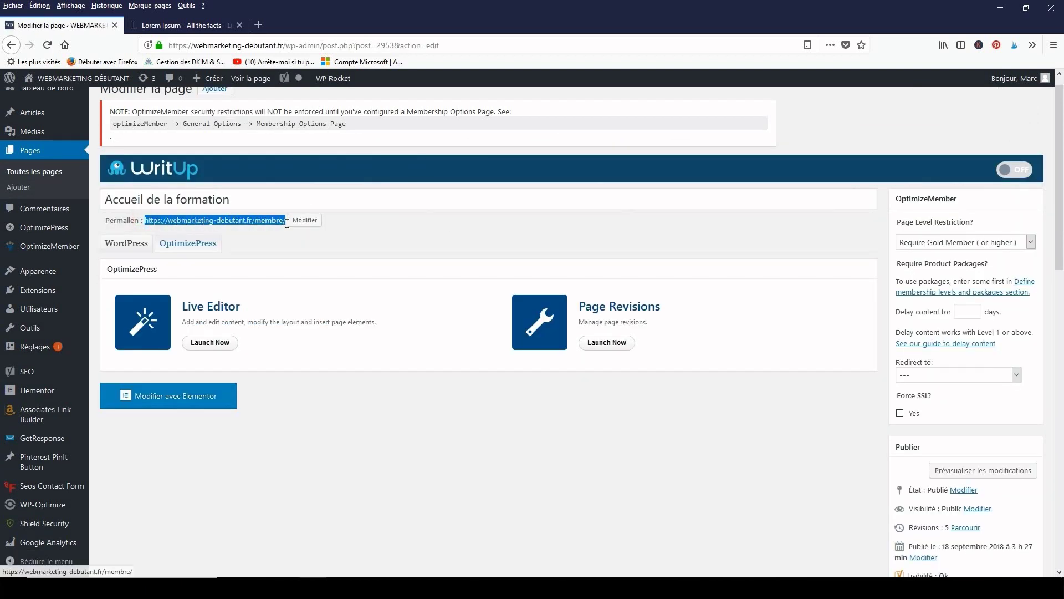
right_click(277, 226)
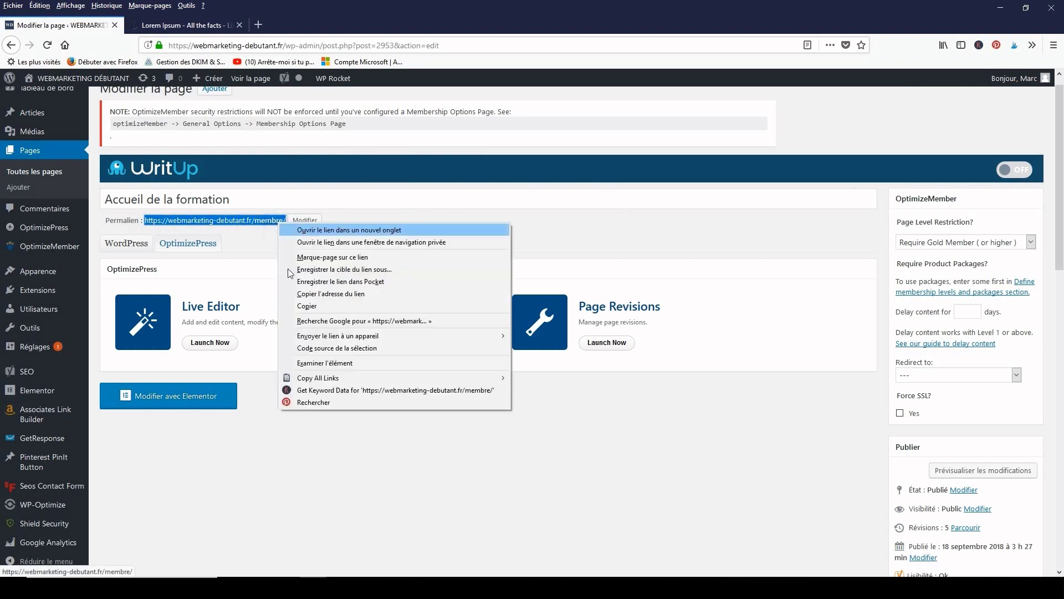
left_click(302, 305)
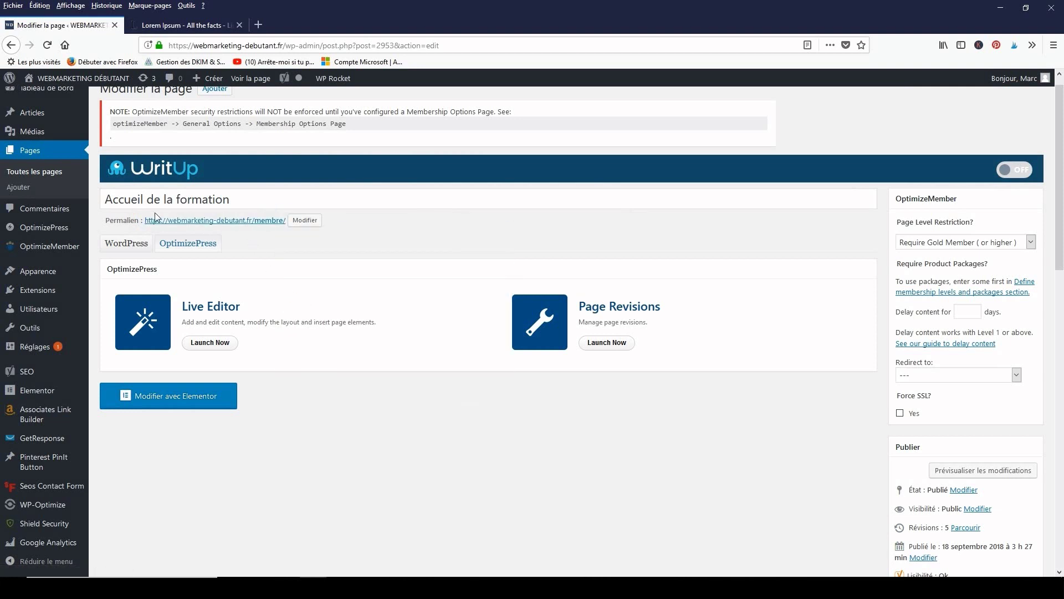
left_click_drag(143, 221, 288, 224)
right_click(279, 225)
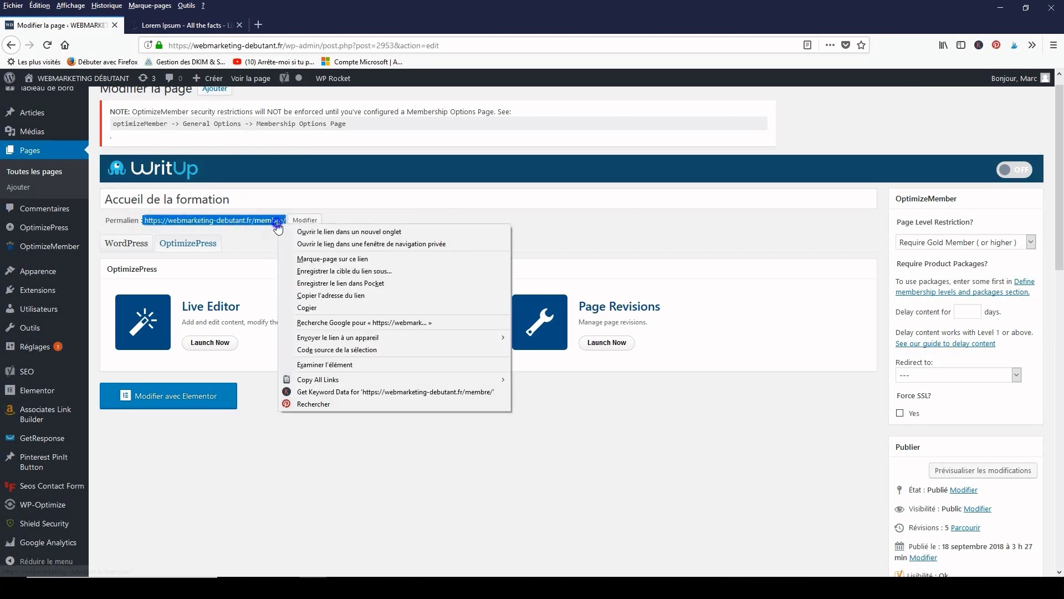
left_click(307, 307)
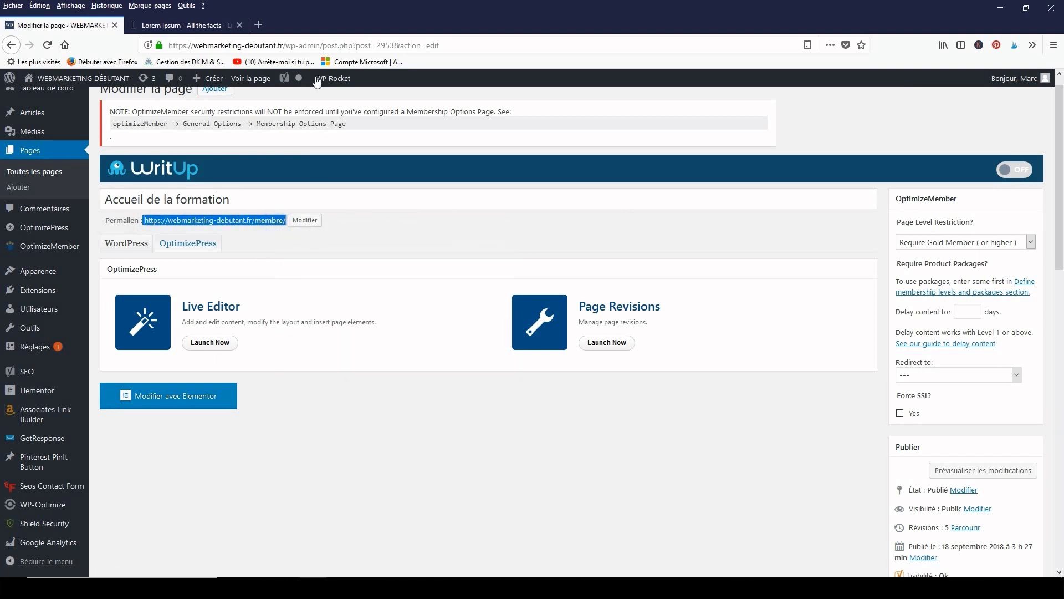
left_click(214, 28)
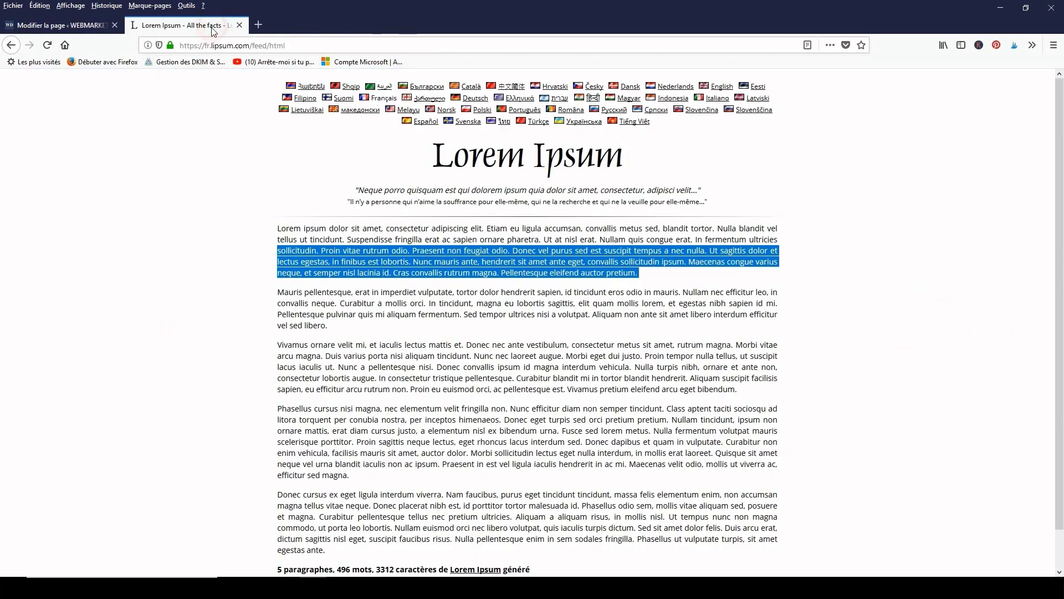
Load the copied /membre/ address, view the 1 - Introduction lesson, then close that tab
left_click(214, 45)
right_click(217, 47)
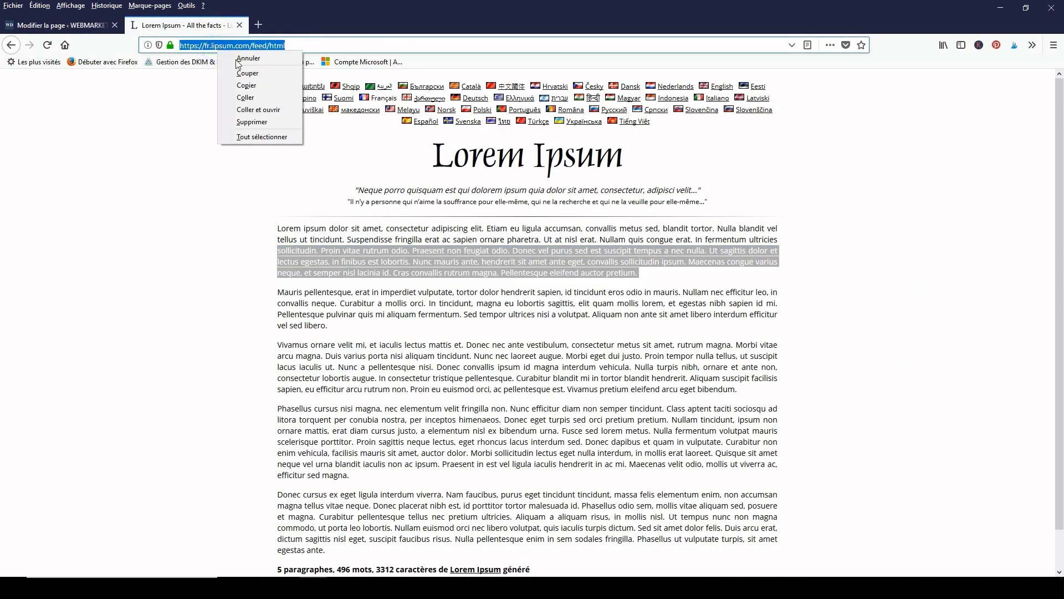
left_click(250, 98)
key("Return")
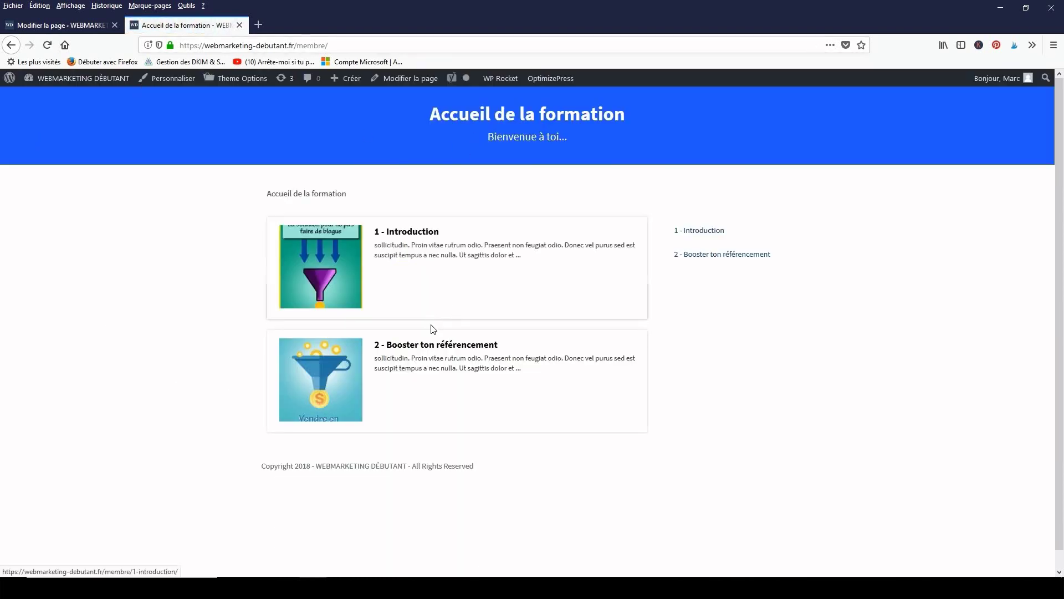
left_click(693, 230)
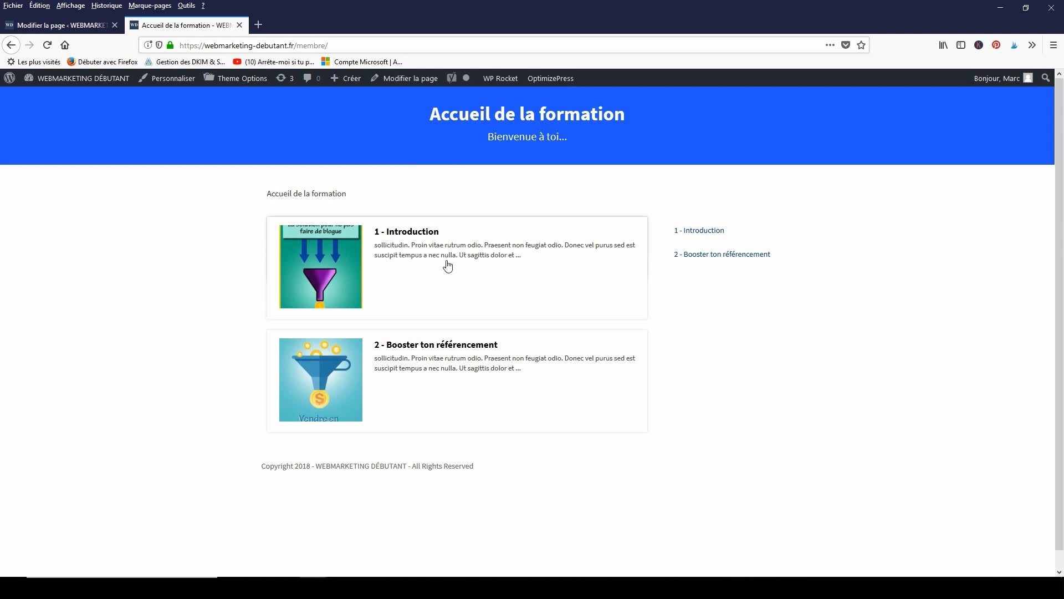
left_click(411, 248)
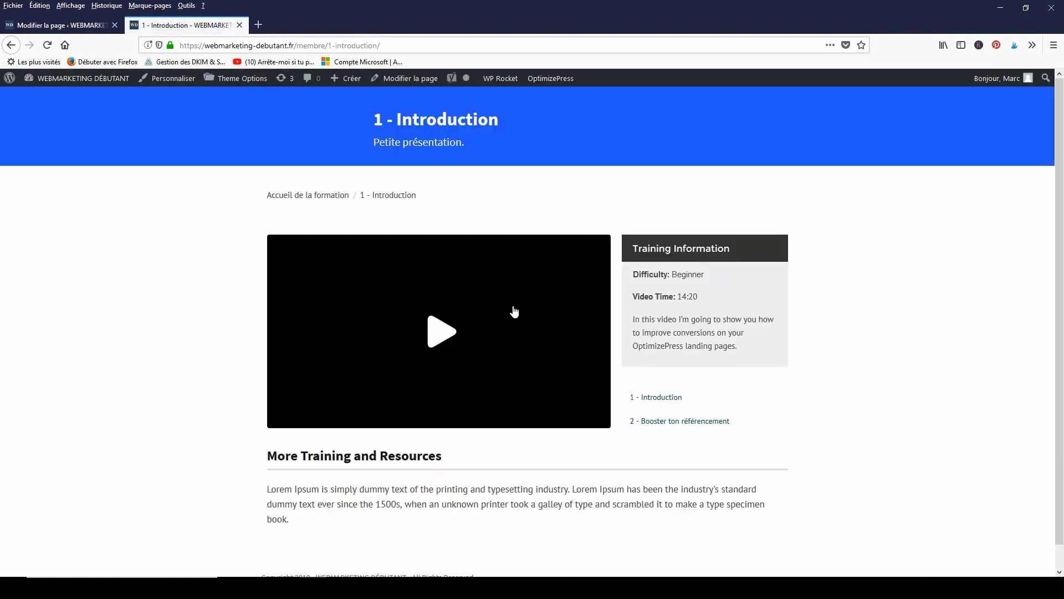
left_click(240, 25)
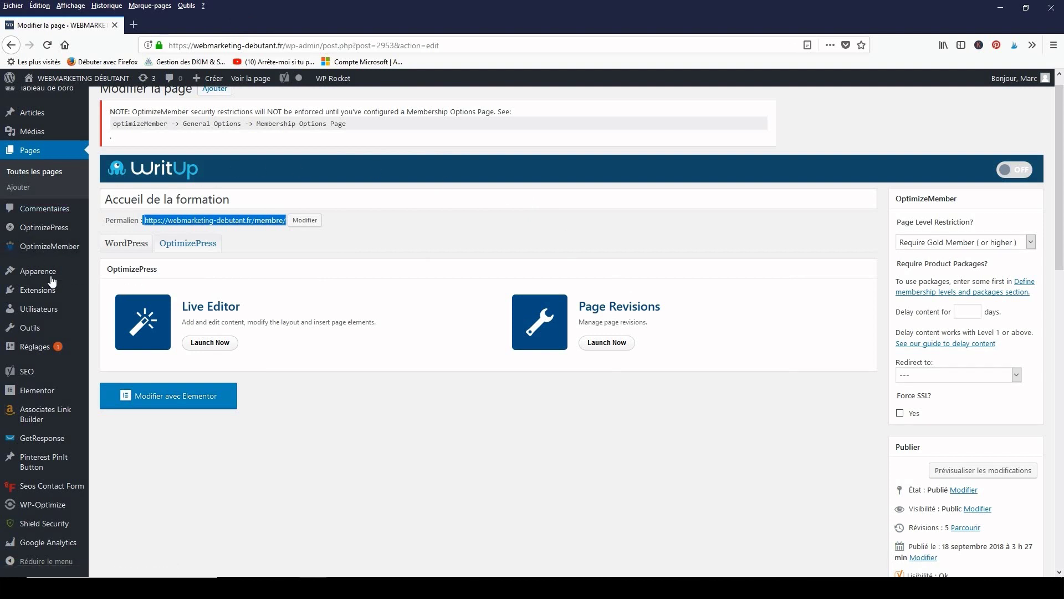
Open OptimizeMember General Options and expand Define Membership Levels And Packages
mouse_move(39, 253)
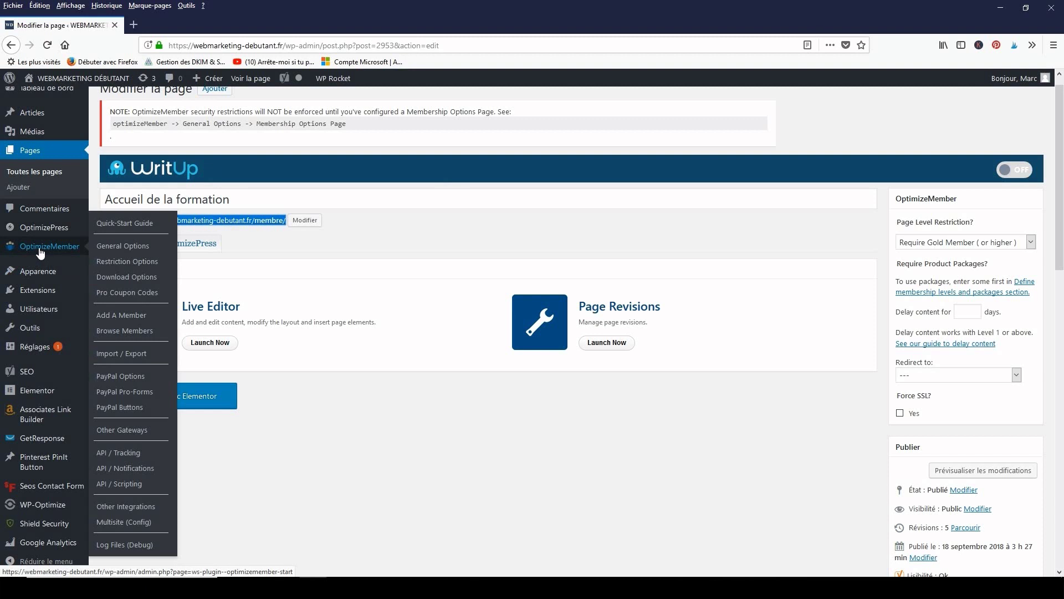
left_click(120, 248)
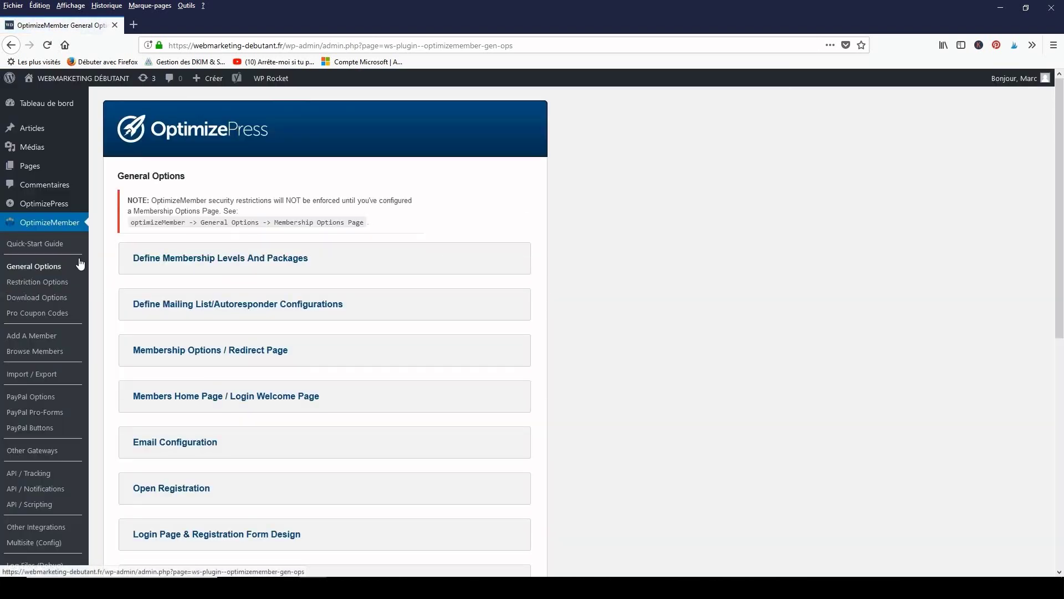
left_click(164, 263)
Enable Hide links to protected content for non-members
scroll(173, 261, "down", 5)
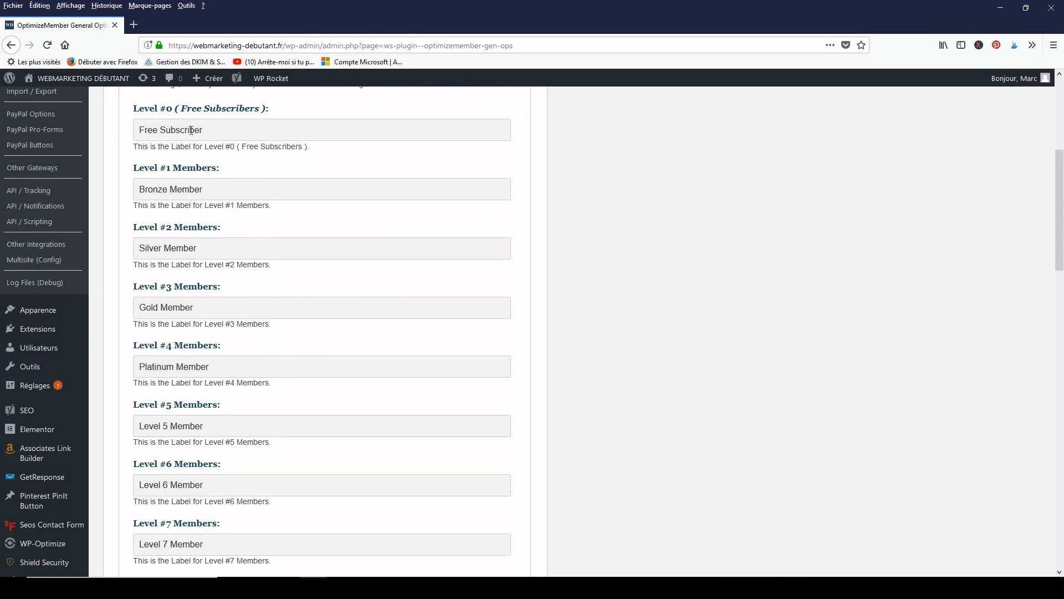
left_click(139, 130)
left_click(169, 129)
scroll(236, 229, "down", 6)
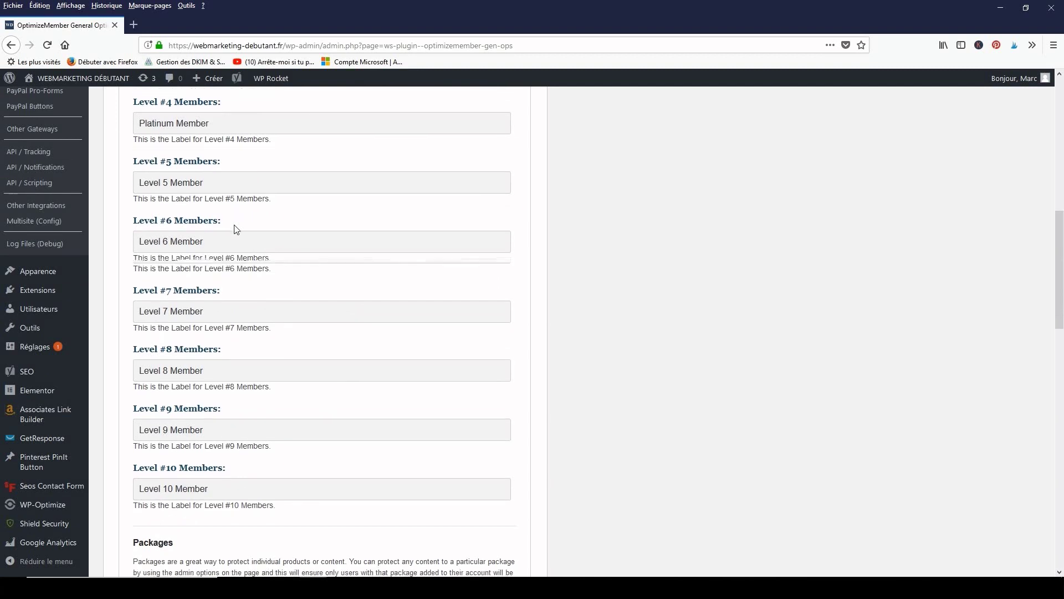
scroll(235, 225, "down", 3)
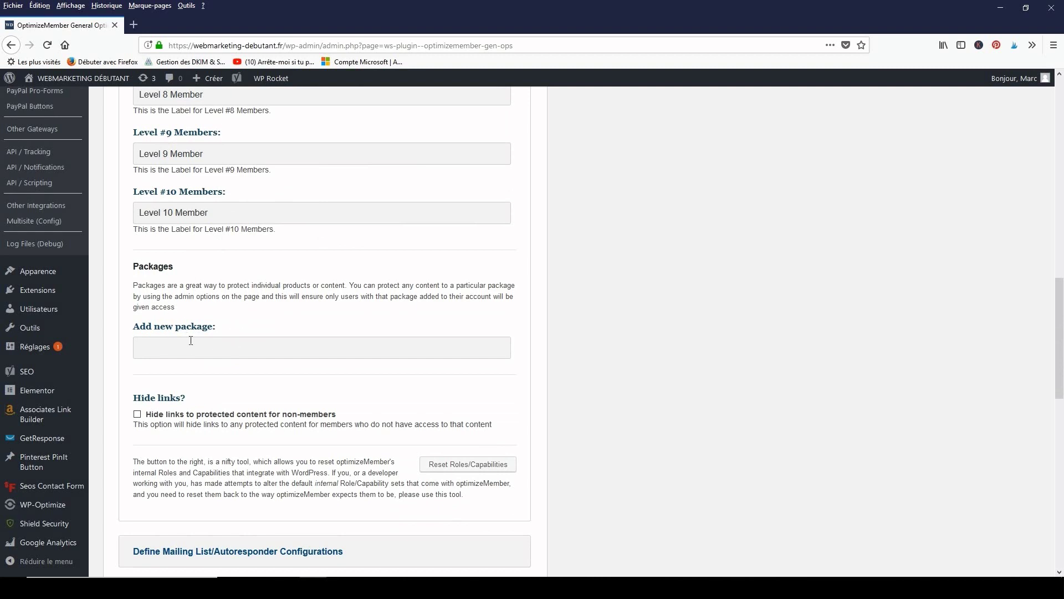
scroll(242, 331, "down", 4)
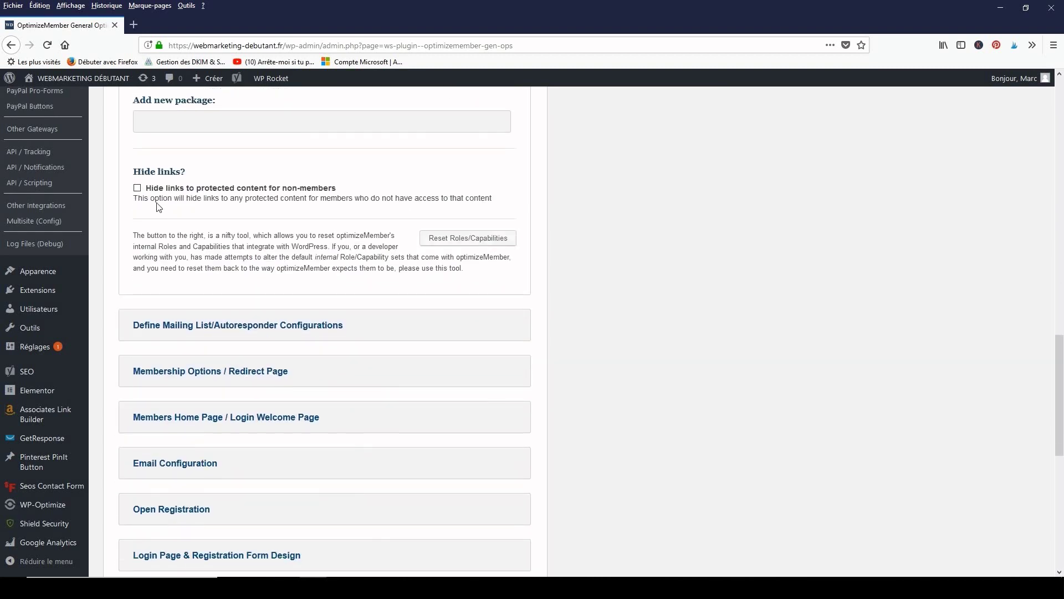
left_click(138, 189)
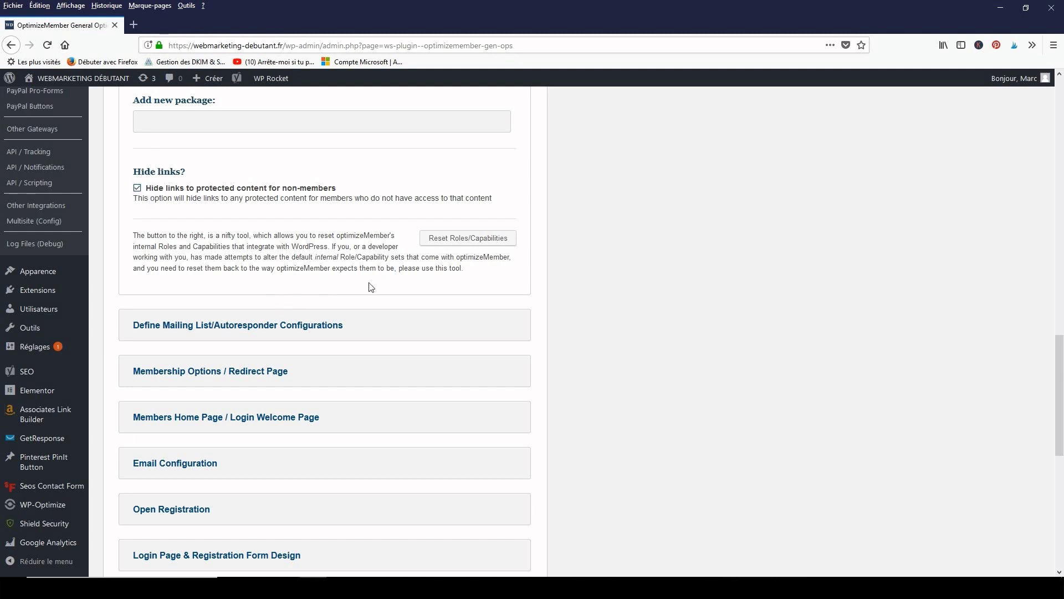
Expand Define Mailing List/Autoresponder Configurations and open the Level #0 List Provider dropdown
scroll(390, 279, "down", 2)
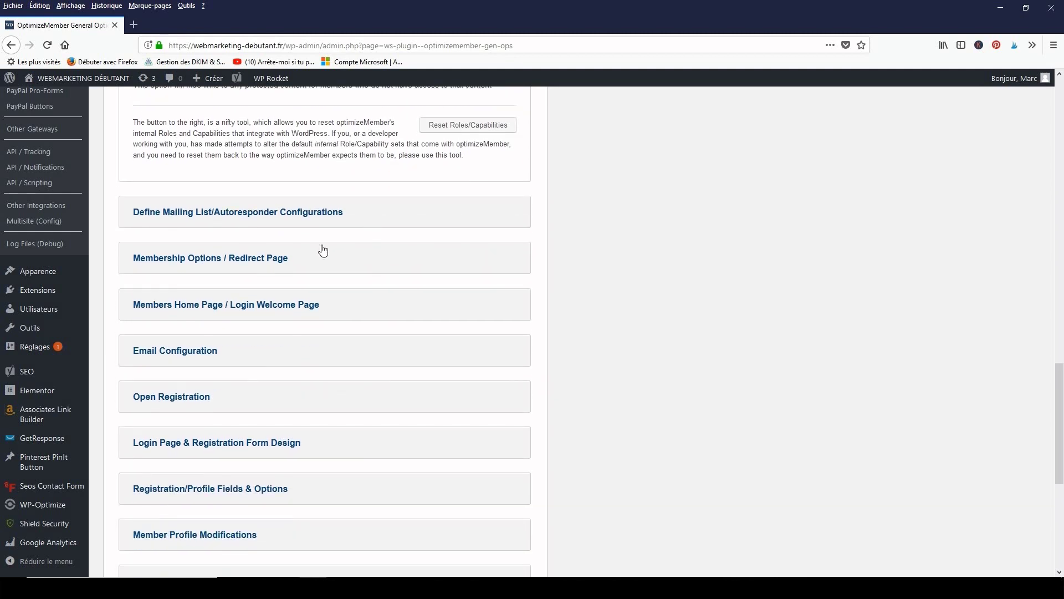
left_click(206, 215)
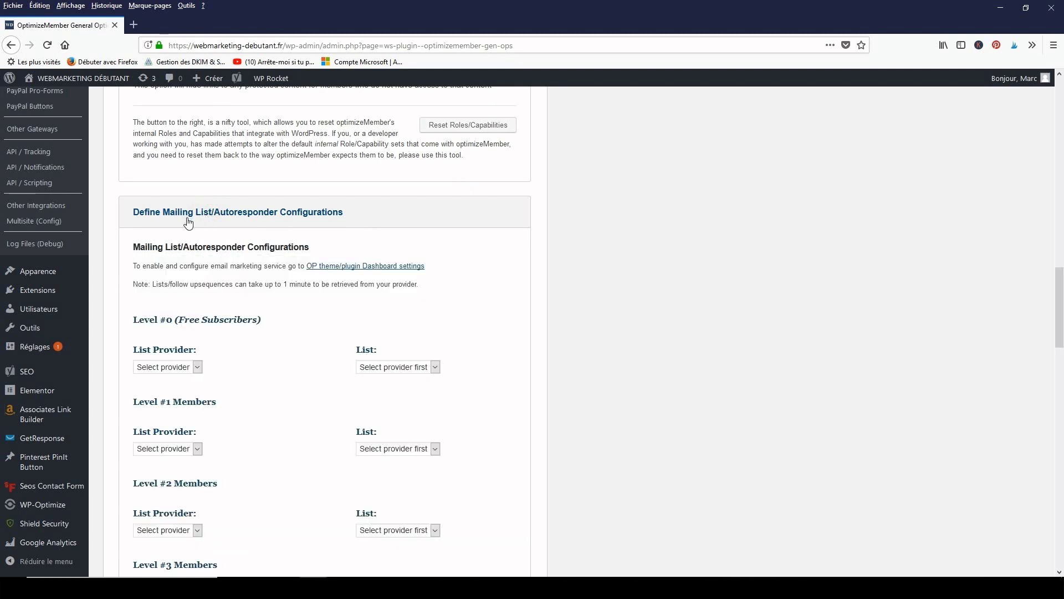
scroll(232, 354, "down", 2)
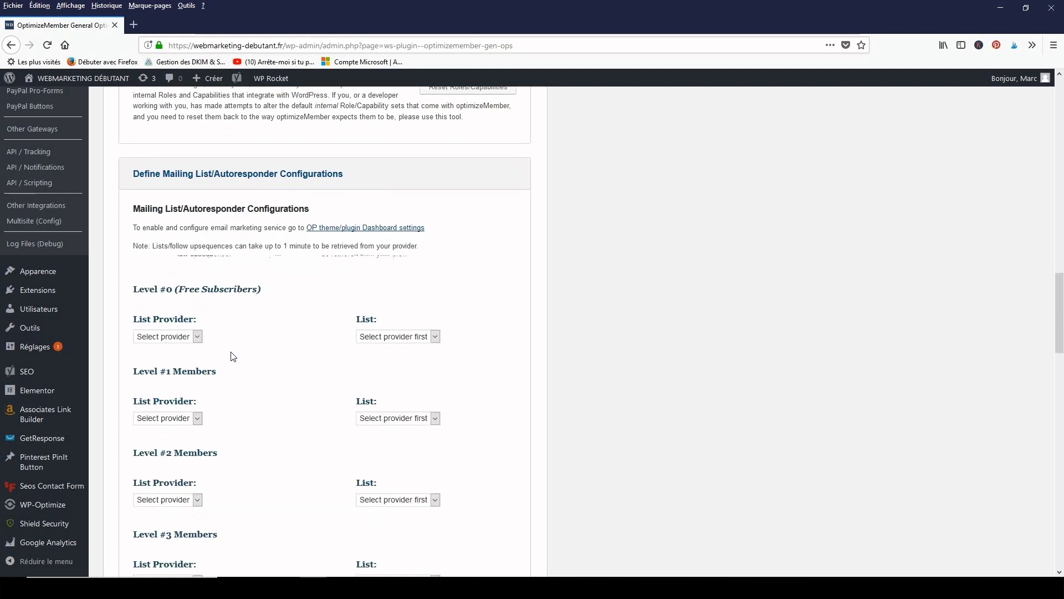
mouse_move(25, 439)
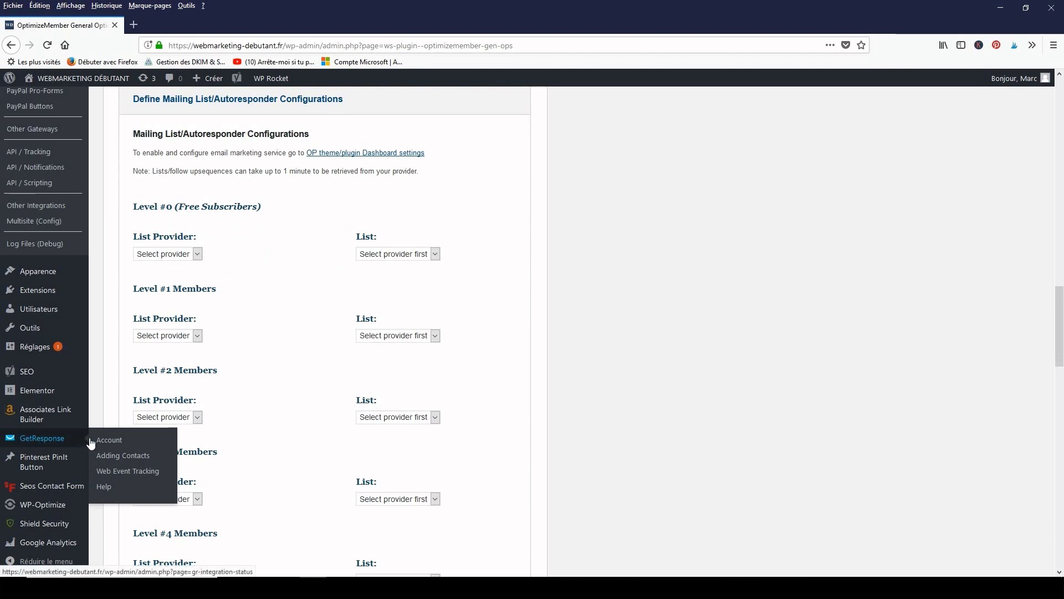
double_click(273, 317)
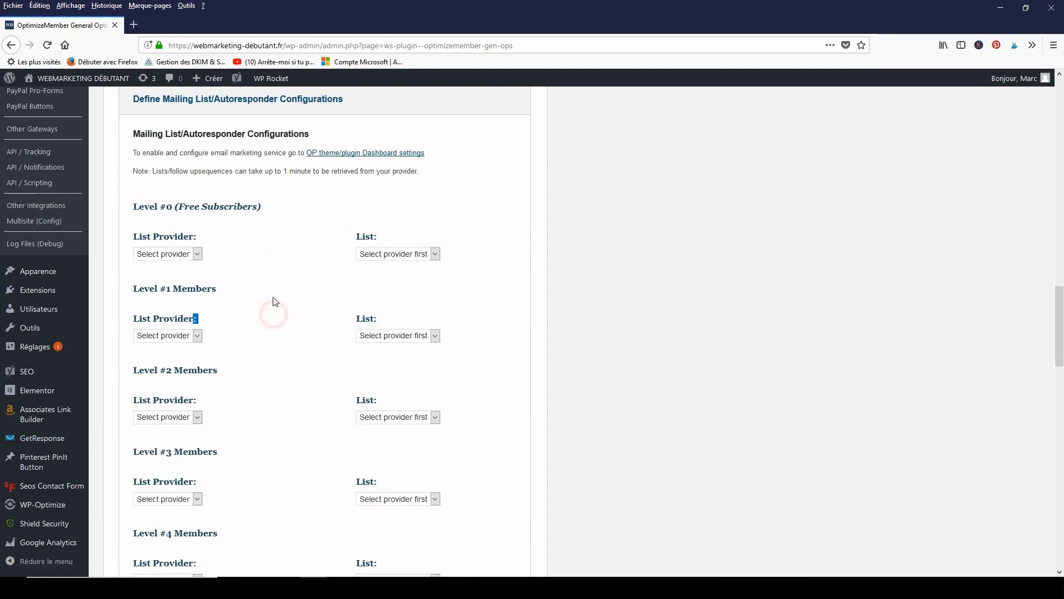
left_click(199, 255)
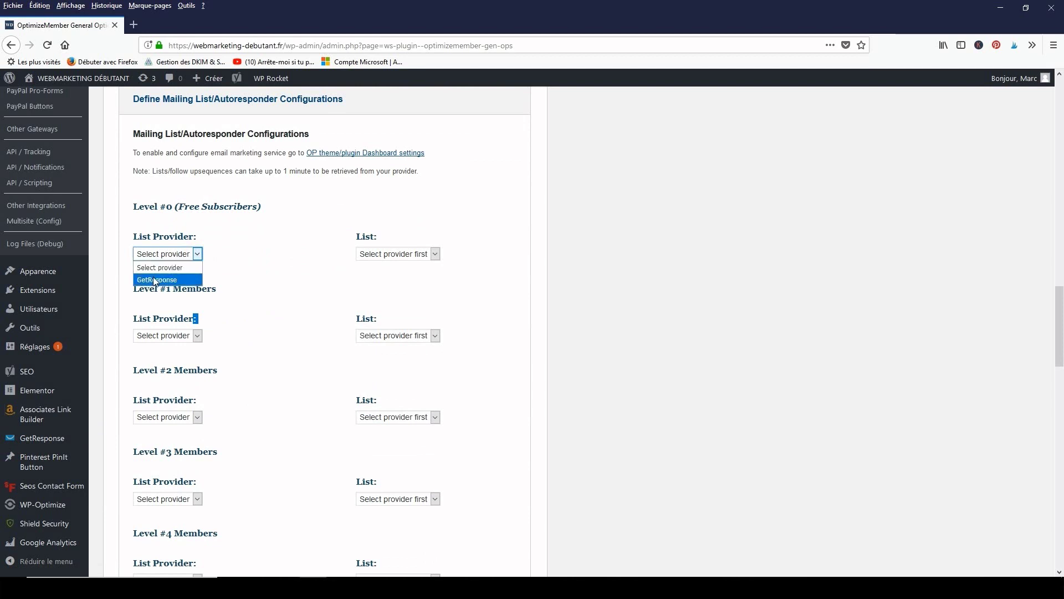
Set GetResponse as List Provider for Levels #0 through #5, loading the acces_formations list
left_click(154, 280)
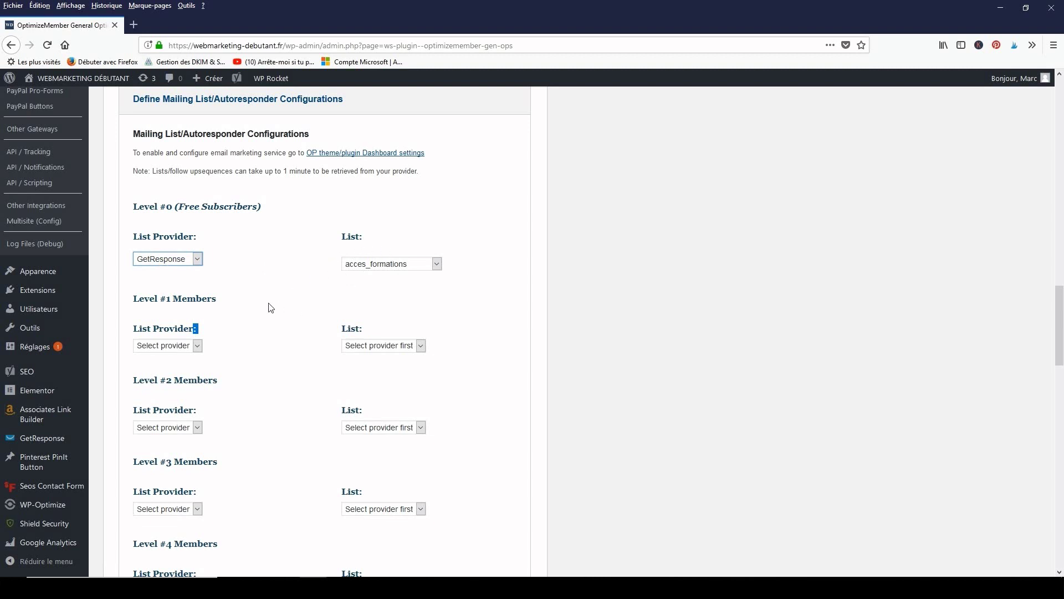
scroll(257, 315, "down", 3)
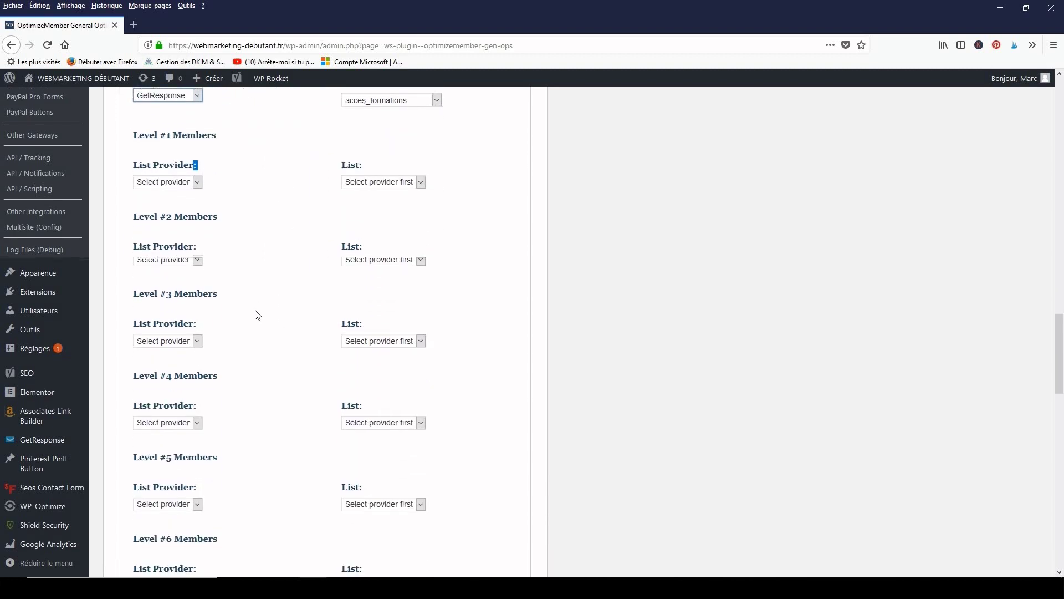
scroll(347, 249, "up", 2)
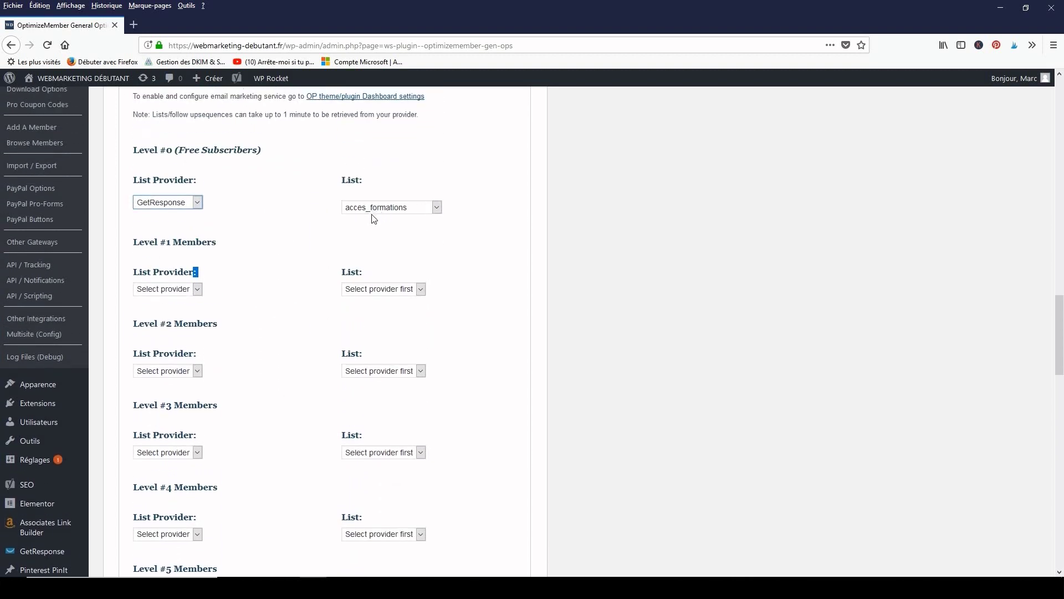
left_click(200, 289)
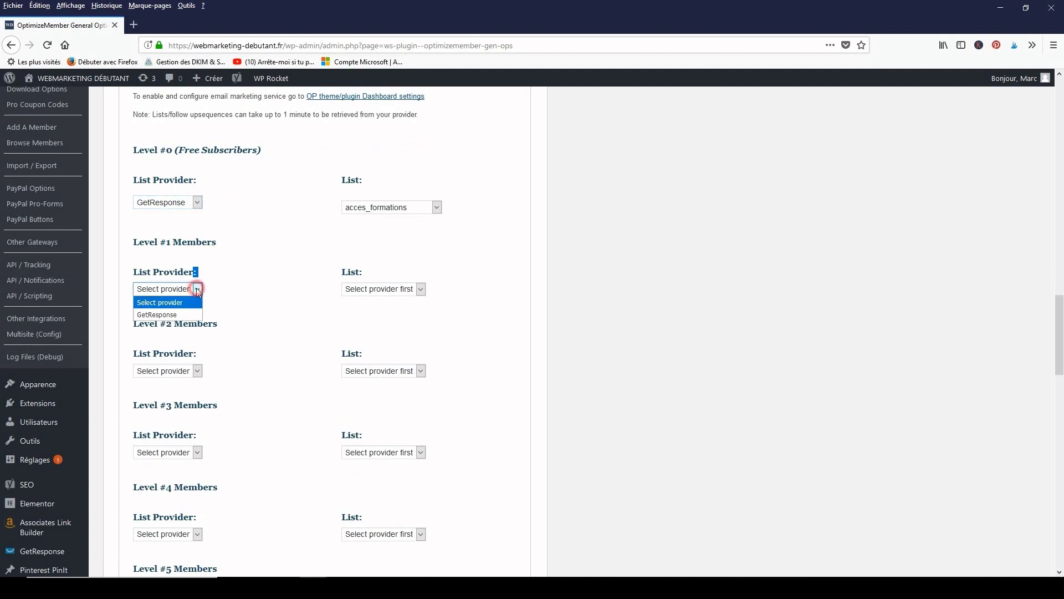
left_click(172, 317)
scroll(238, 308, "down", 2)
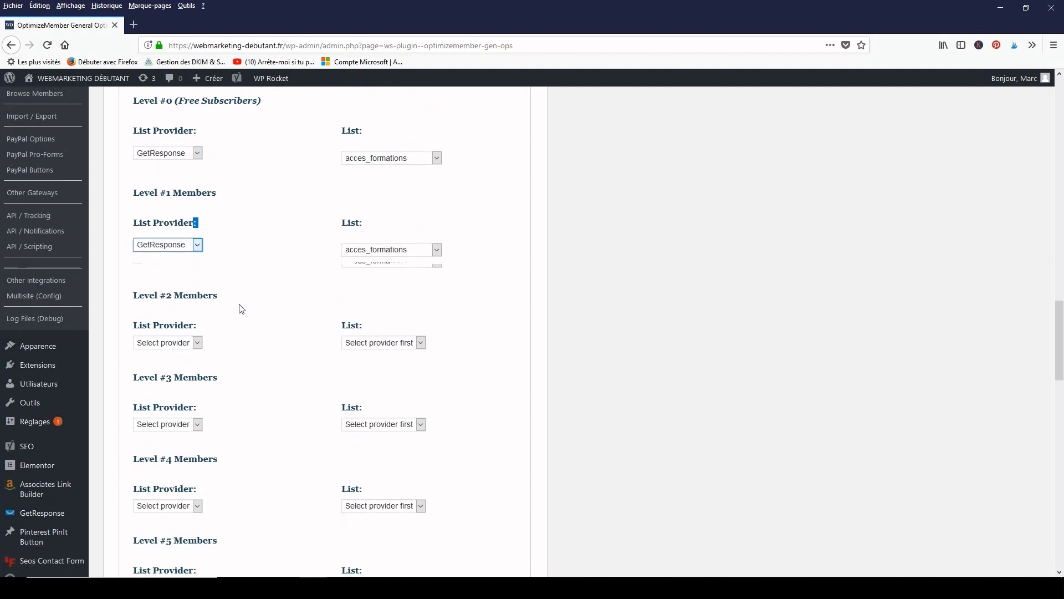
left_click(198, 268)
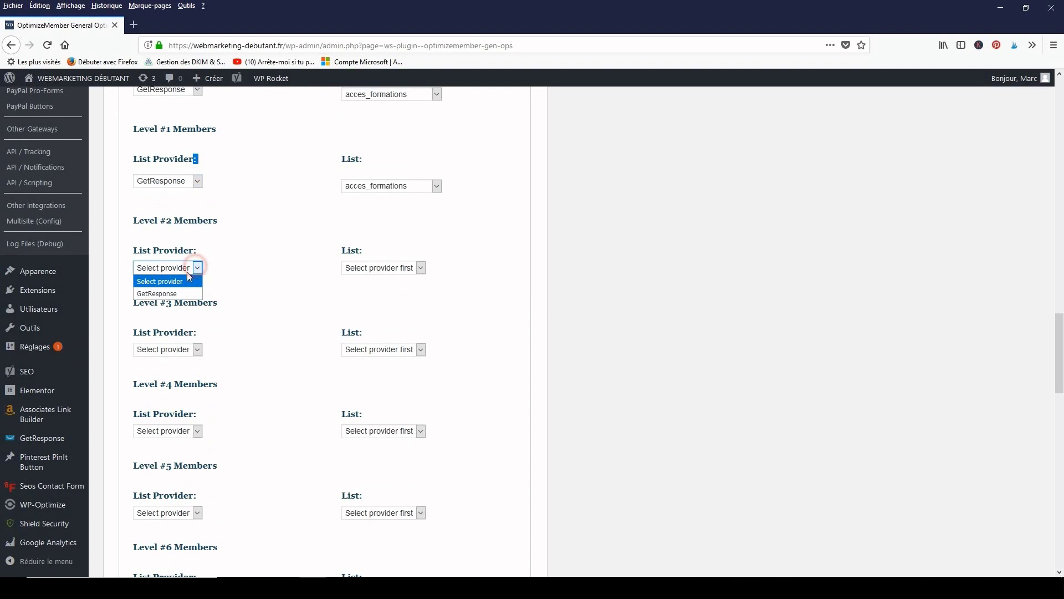
left_click(166, 292)
left_click(197, 360)
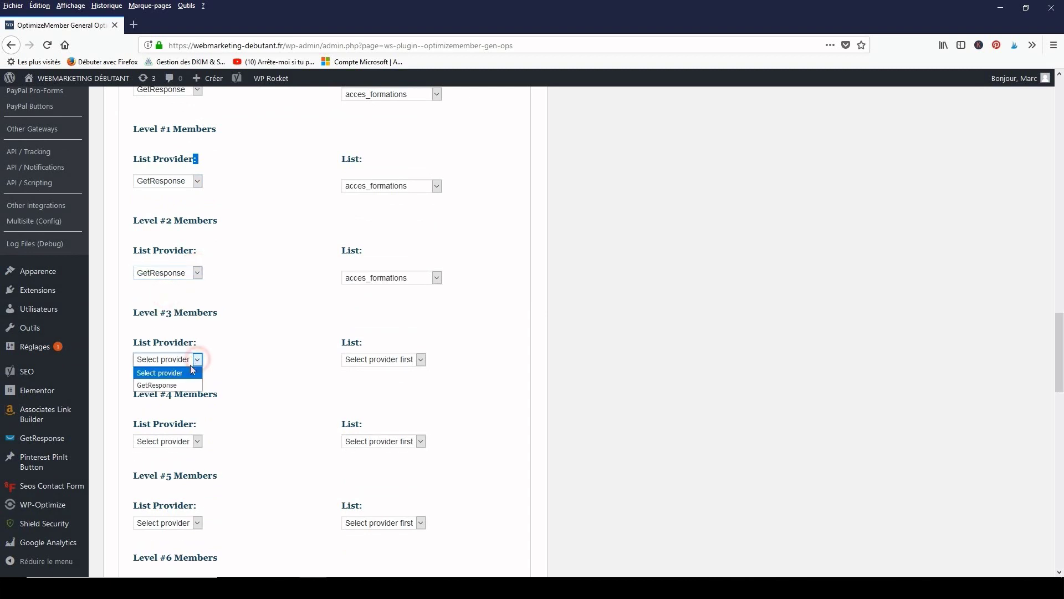
left_click(167, 383)
scroll(278, 373, "down", 3)
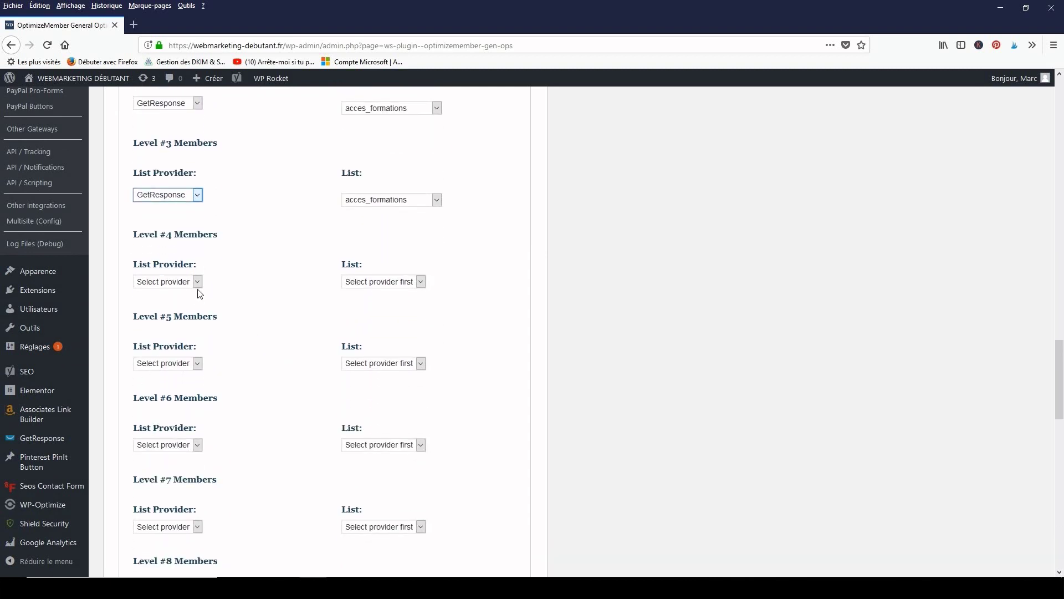
left_click(197, 281)
left_click(176, 307)
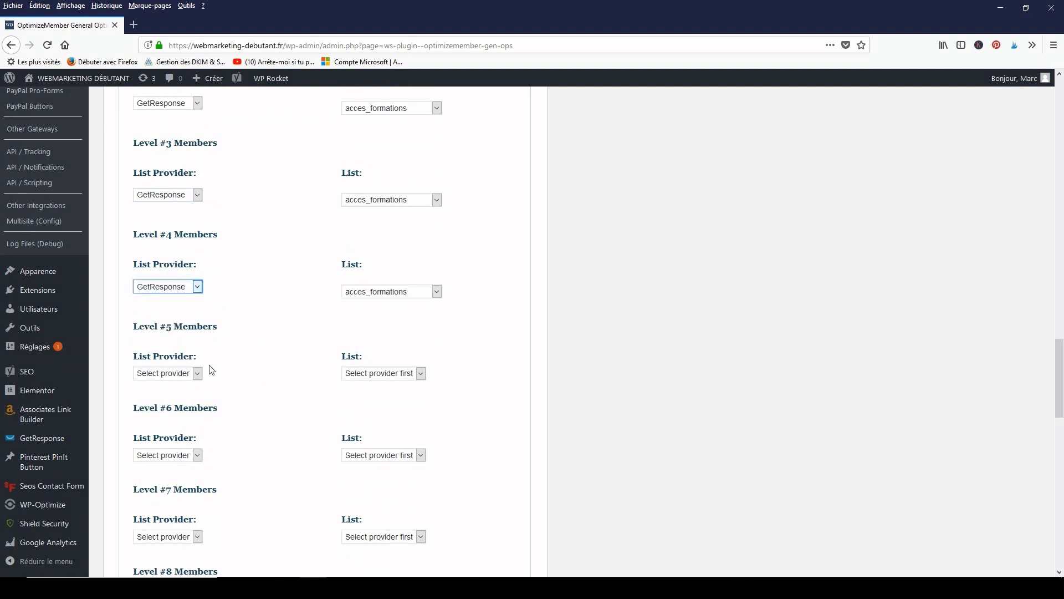
left_click(198, 374)
left_click(183, 399)
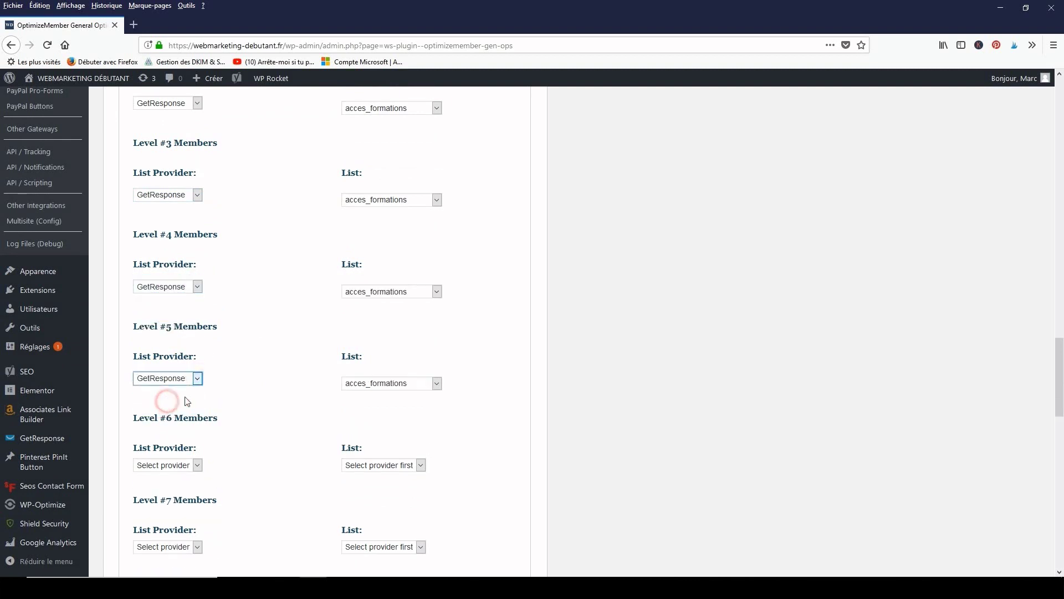
Set GetResponse with the acces_formations list for Levels #6 through #10, then review all levels
scroll(212, 356, "down", 3)
left_click(198, 297)
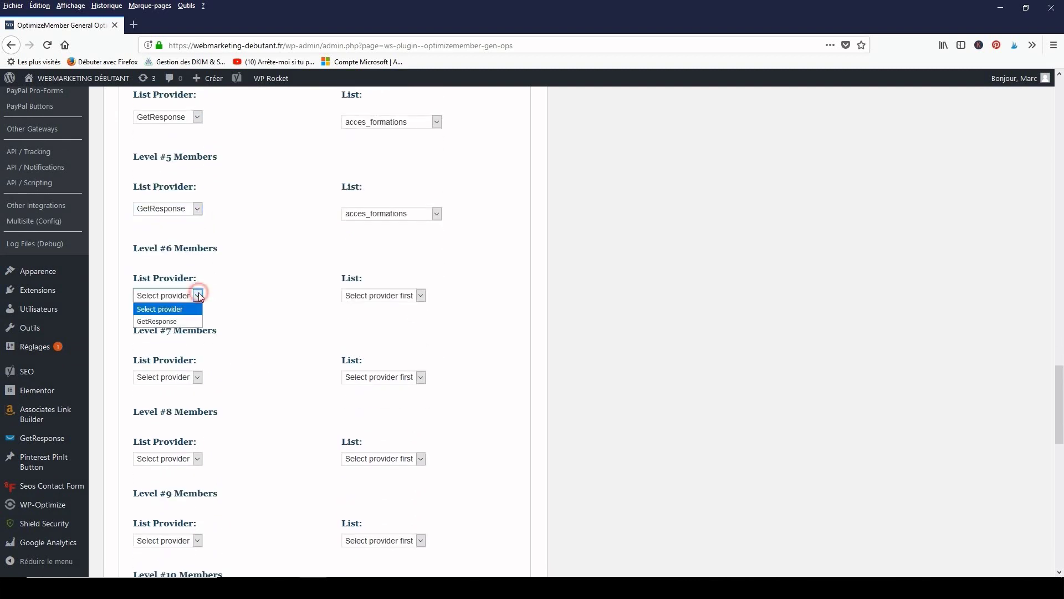
left_click(176, 317)
scroll(207, 216, "down", 3)
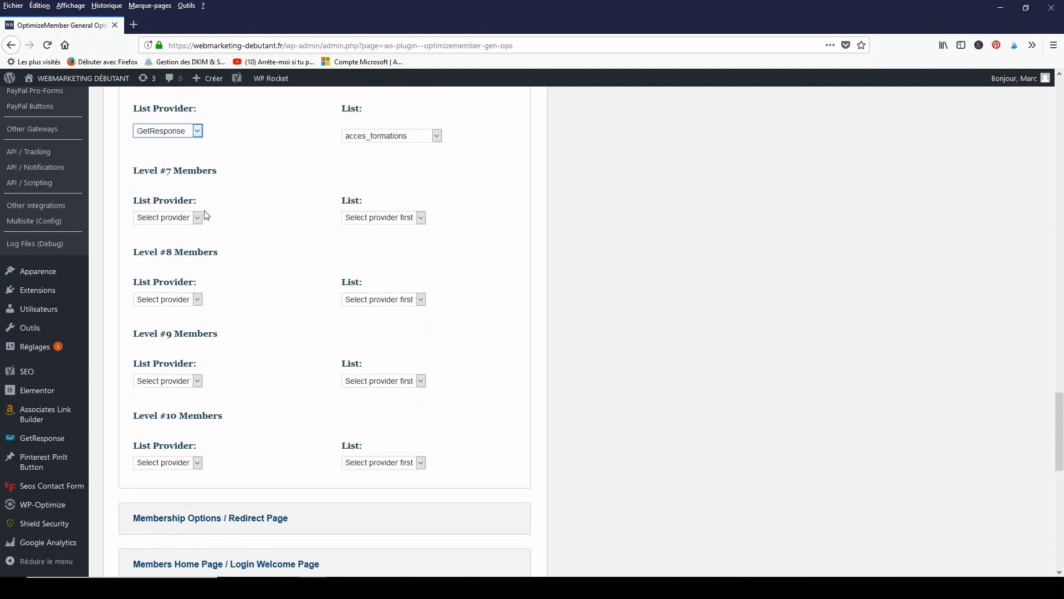
left_click(198, 218)
left_click(166, 238)
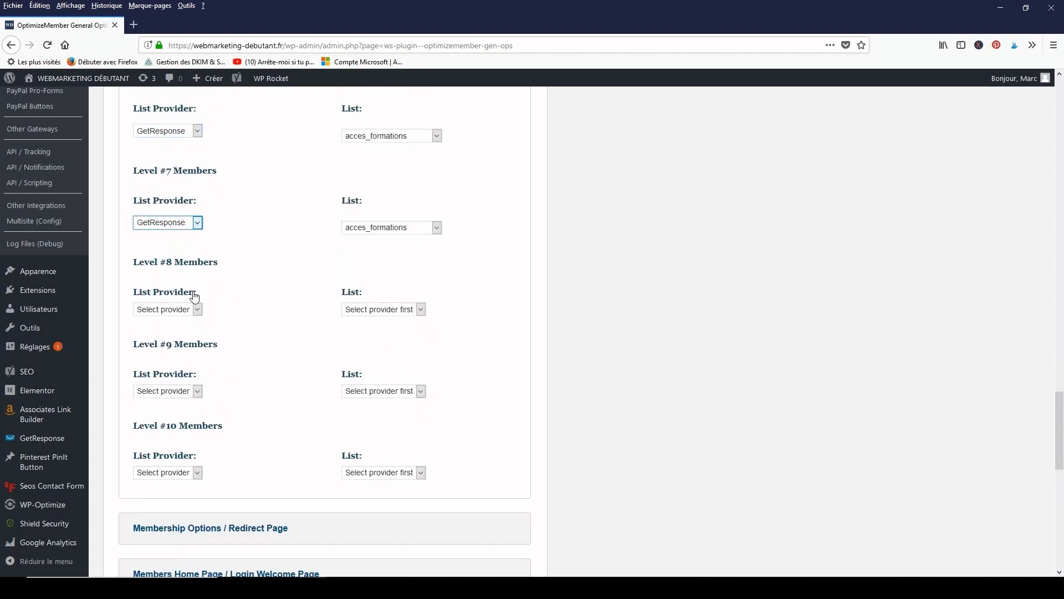
left_click(195, 310)
left_click(194, 333)
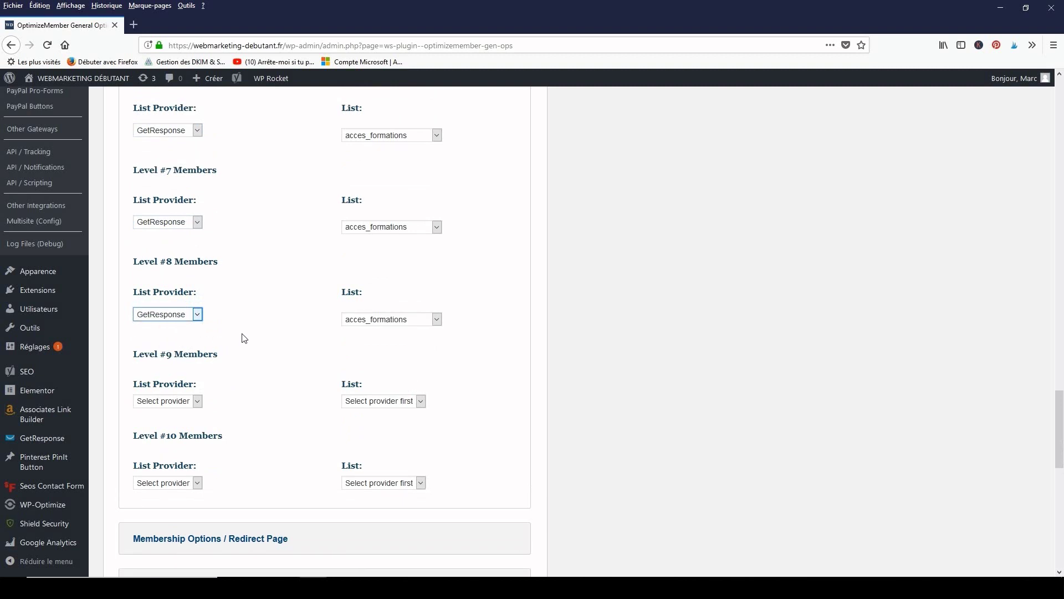
scroll(205, 267, "down", 3)
left_click(198, 231)
left_click(176, 256)
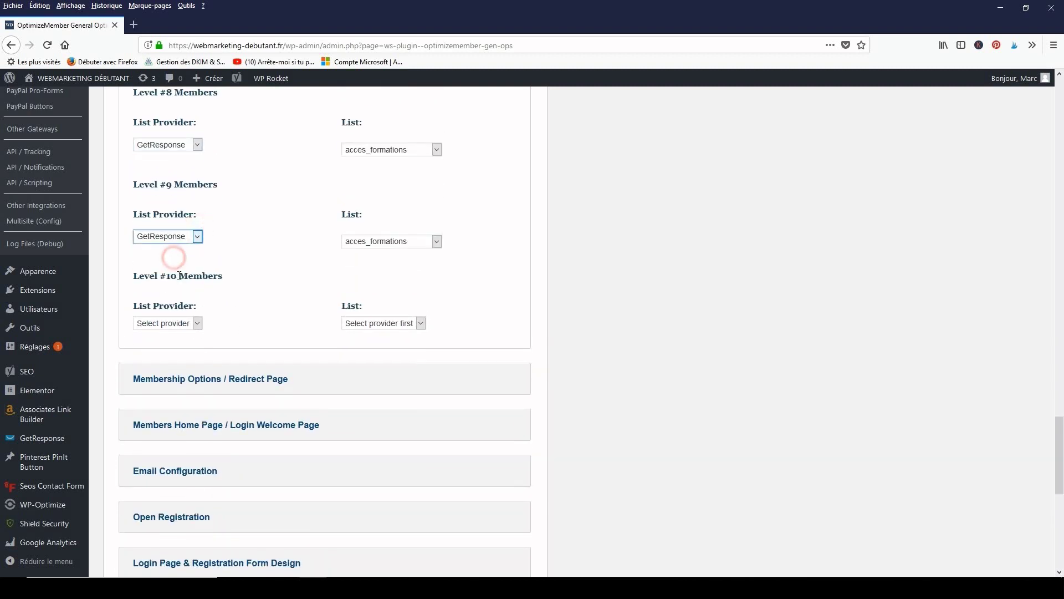
left_click(198, 323)
left_click(172, 348)
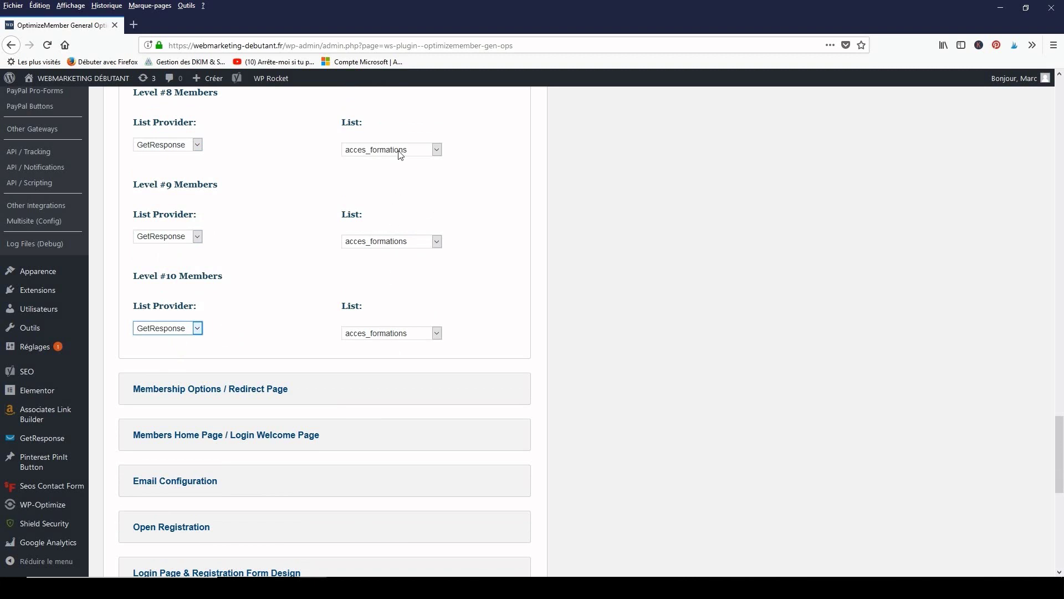
scroll(400, 155, "up", 3)
scroll(401, 155, "up", 10)
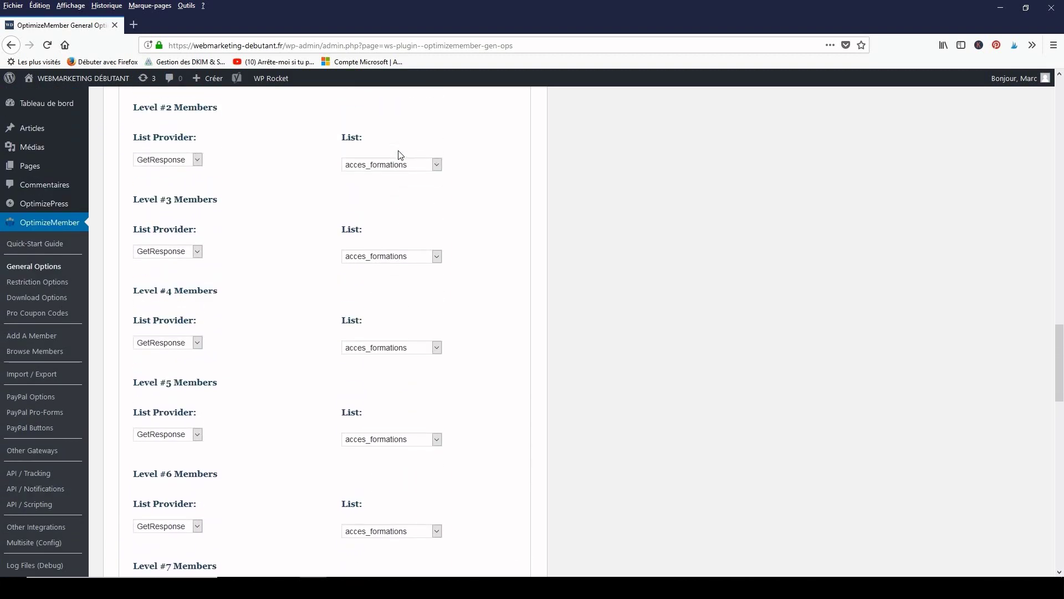
scroll(401, 156, "up", 3)
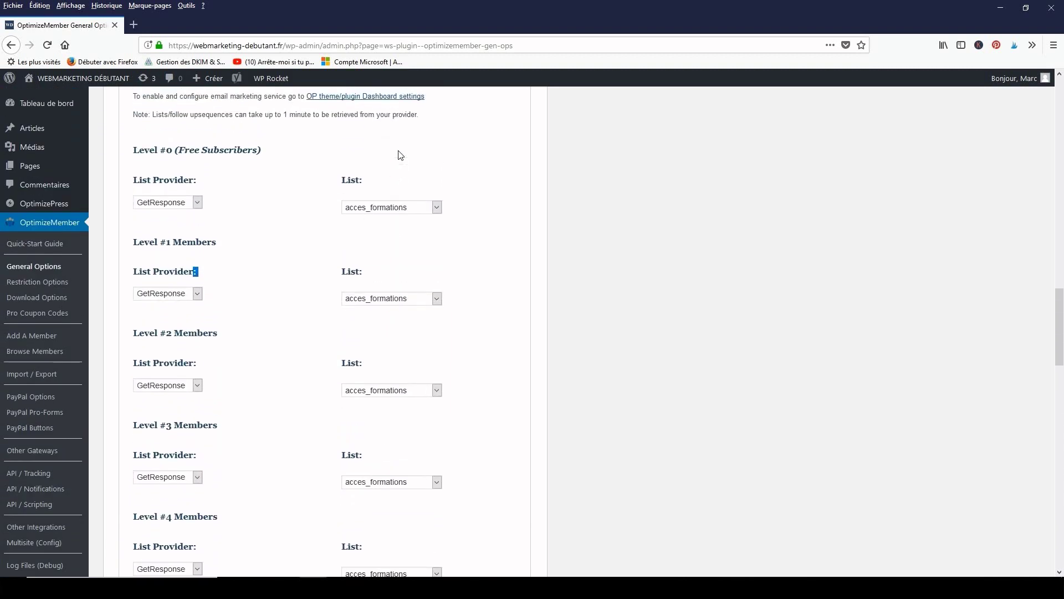
scroll(401, 156, "down", 6)
scroll(401, 155, "down", 14)
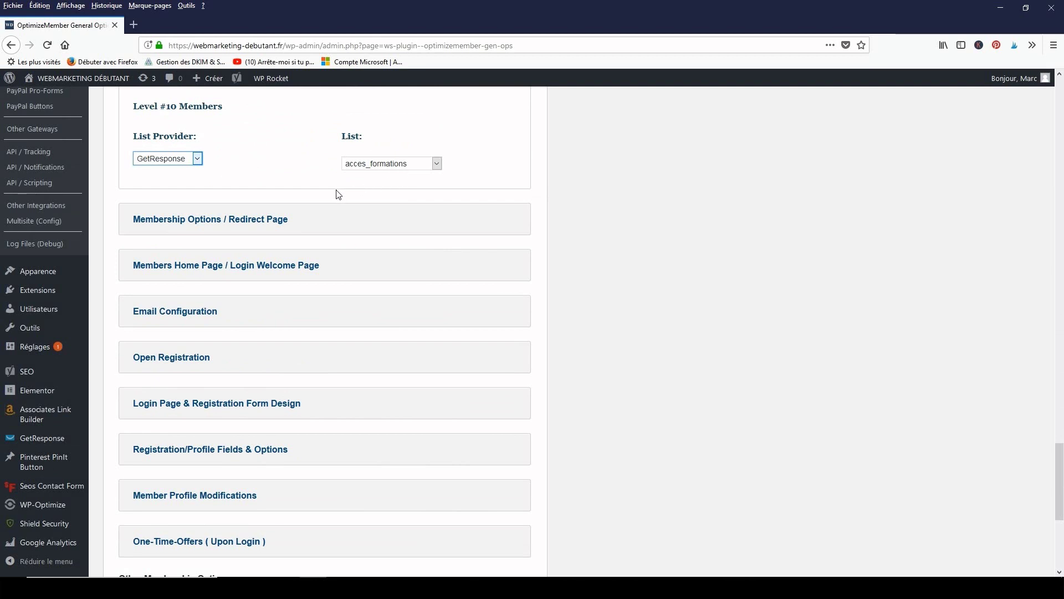
Choose the 'login' page in the Membership Options / Redirect Page dropdown
left_click(267, 220)
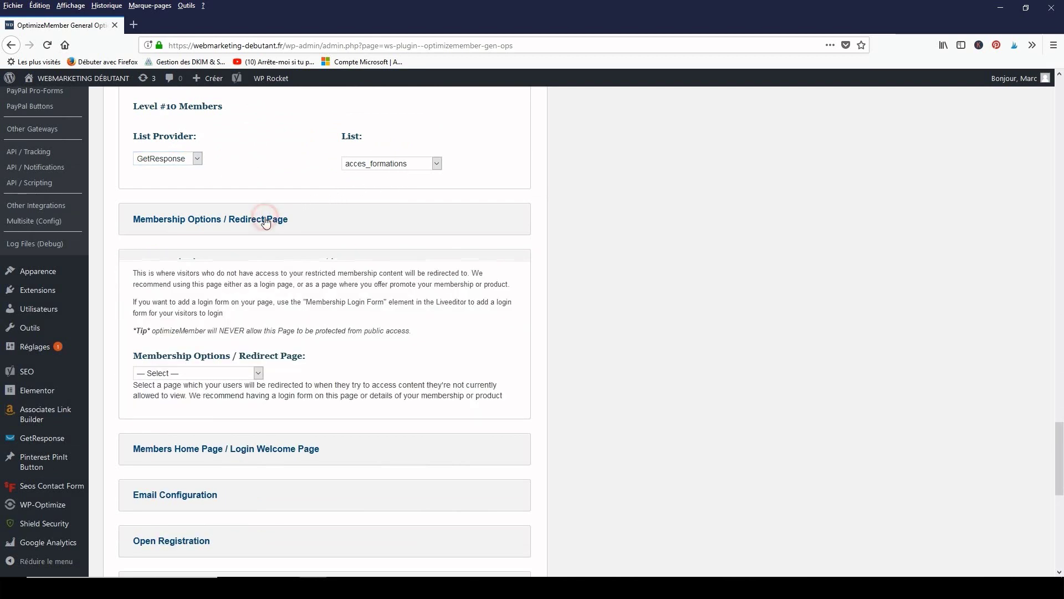
left_click(266, 220)
left_click(266, 220)
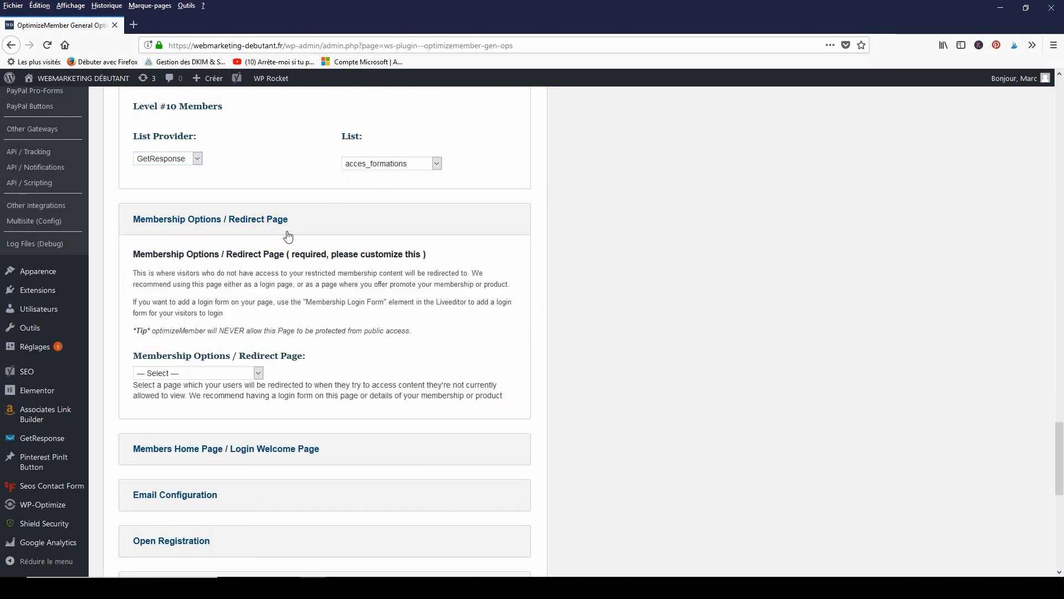
scroll(397, 316, "down", 3)
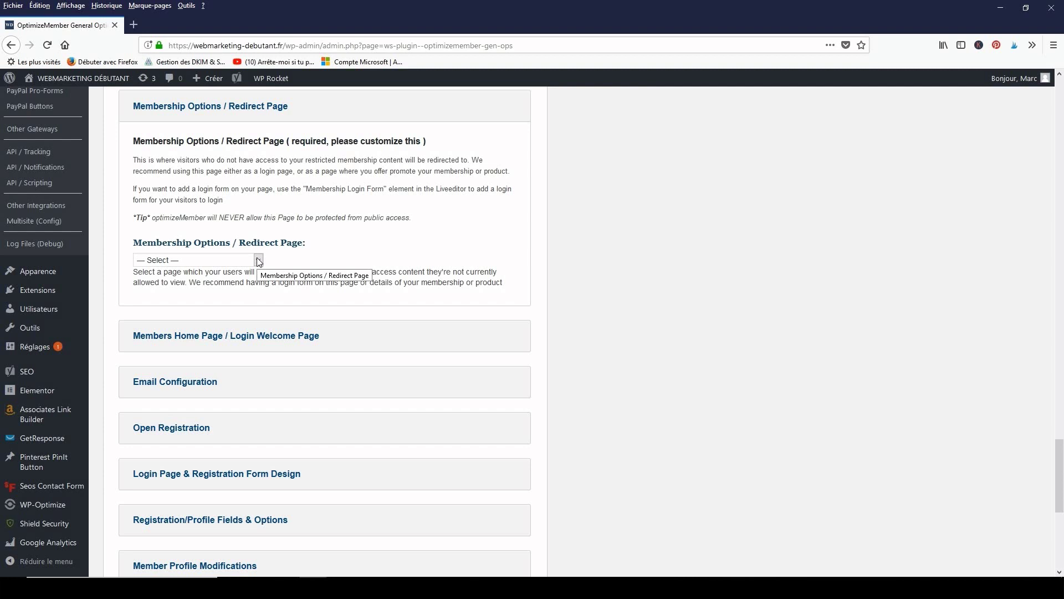
left_click(259, 261)
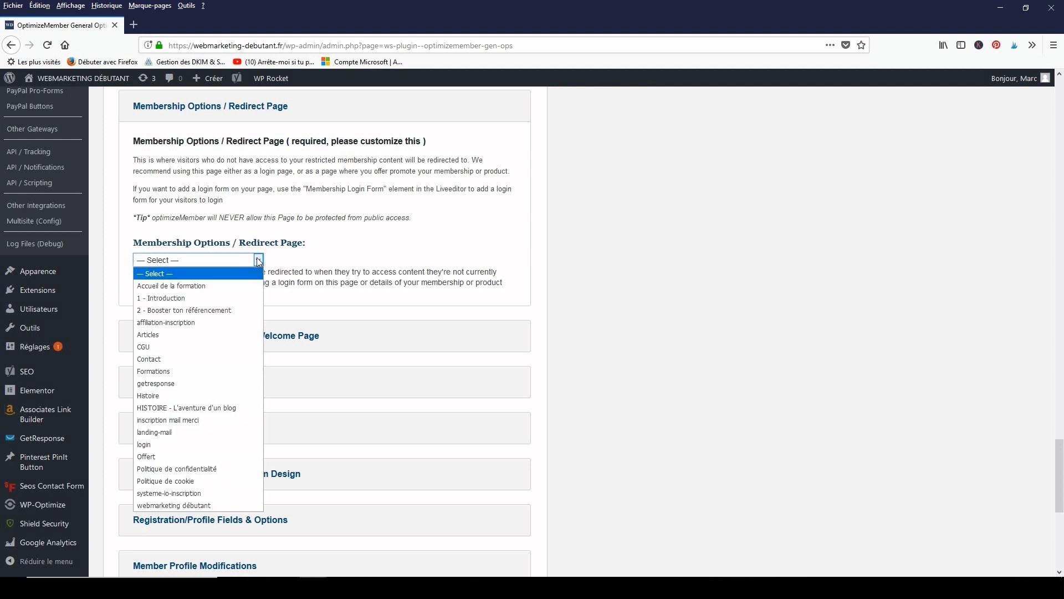
left_click(153, 444)
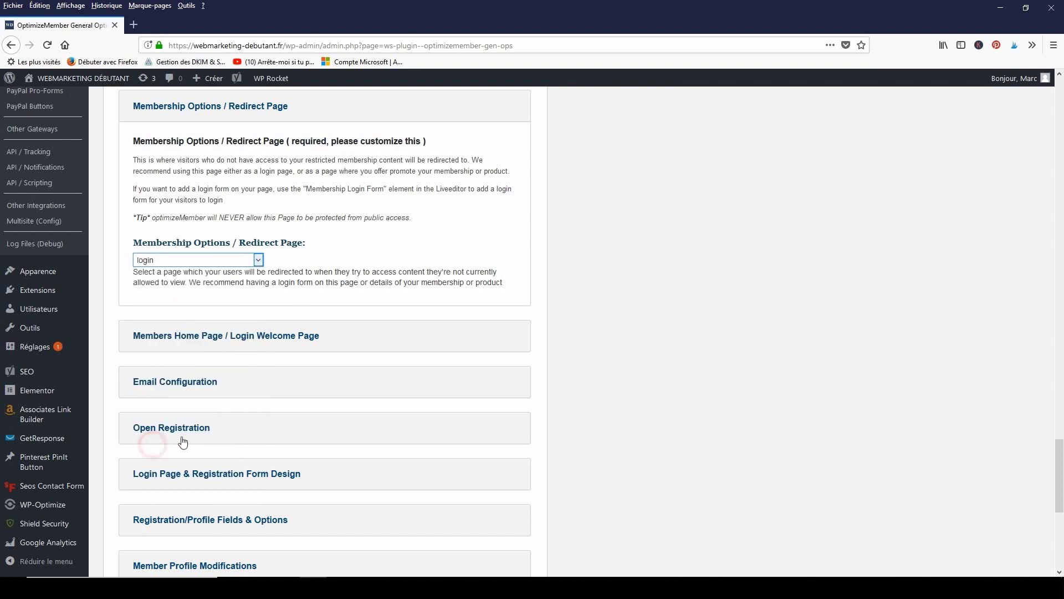
left_click(398, 268)
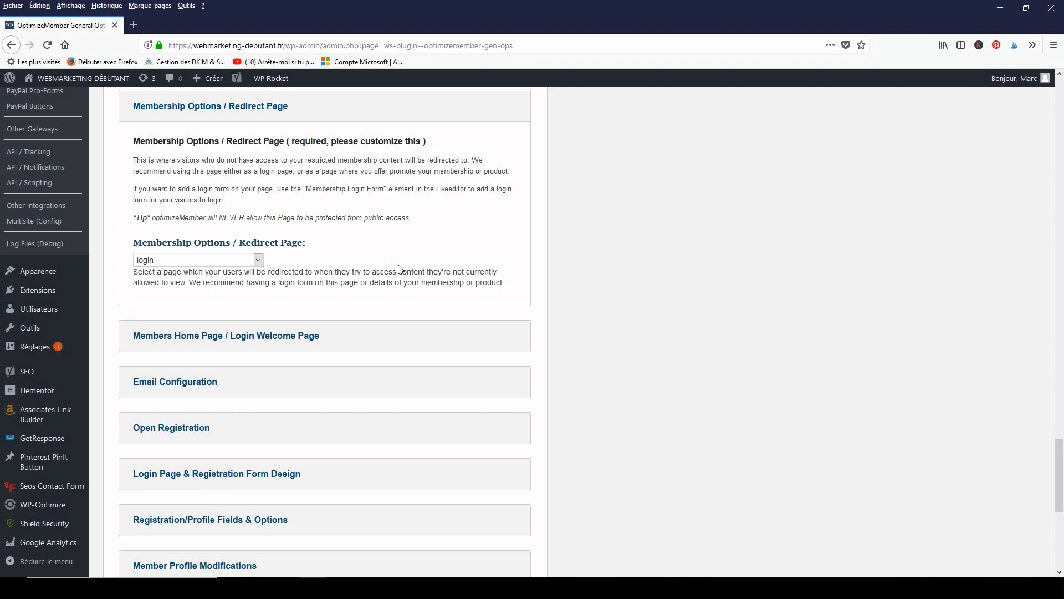
Select 'Accueil de la formation' as the Members Home Page / Login Welcome Page
left_click(221, 340)
scroll(221, 341, "down", 5)
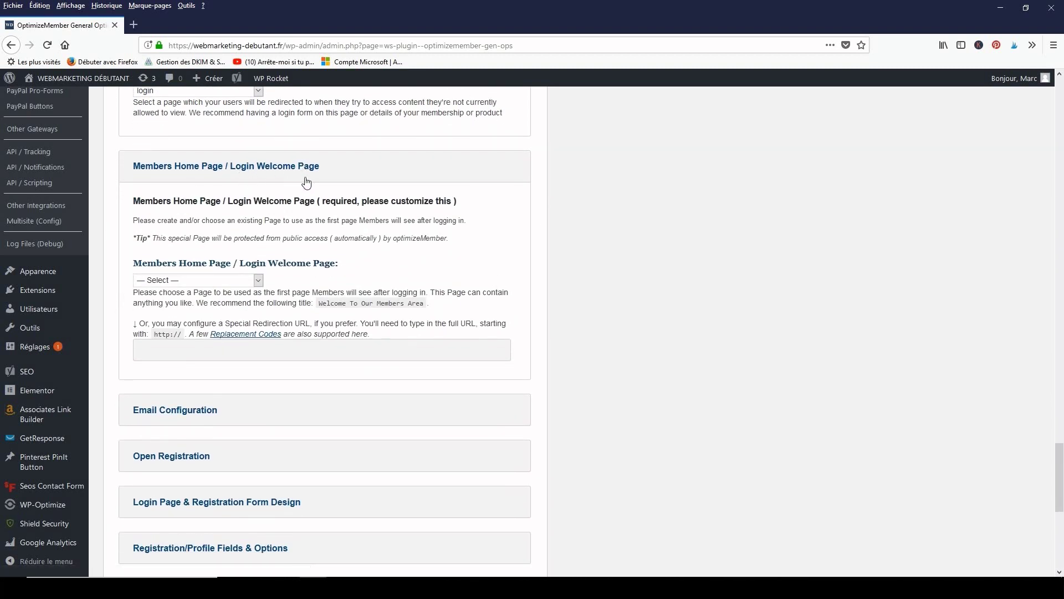
left_click(179, 280)
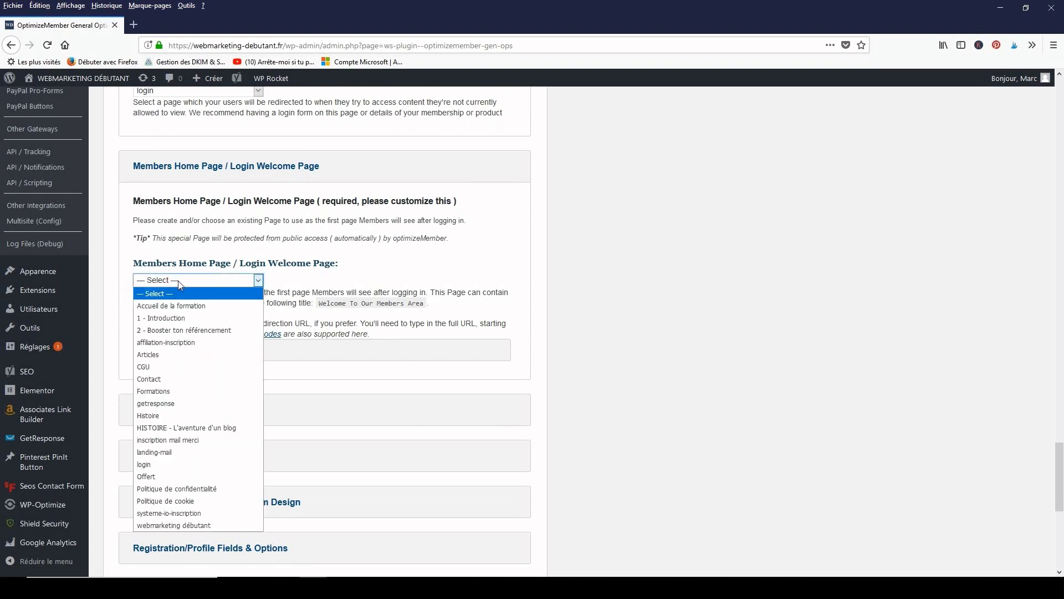
left_click(169, 305)
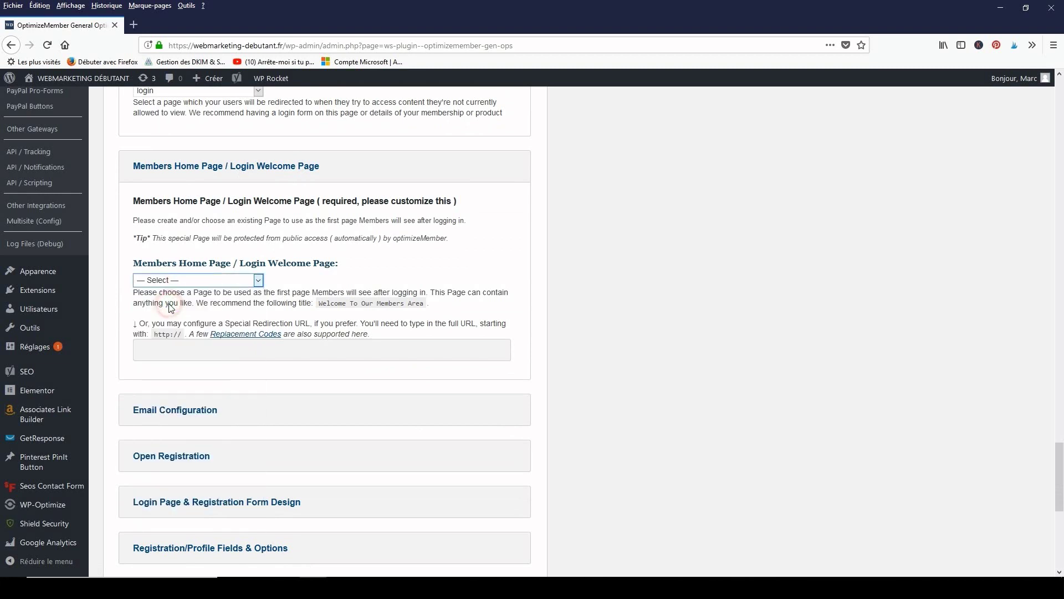
left_click(302, 286)
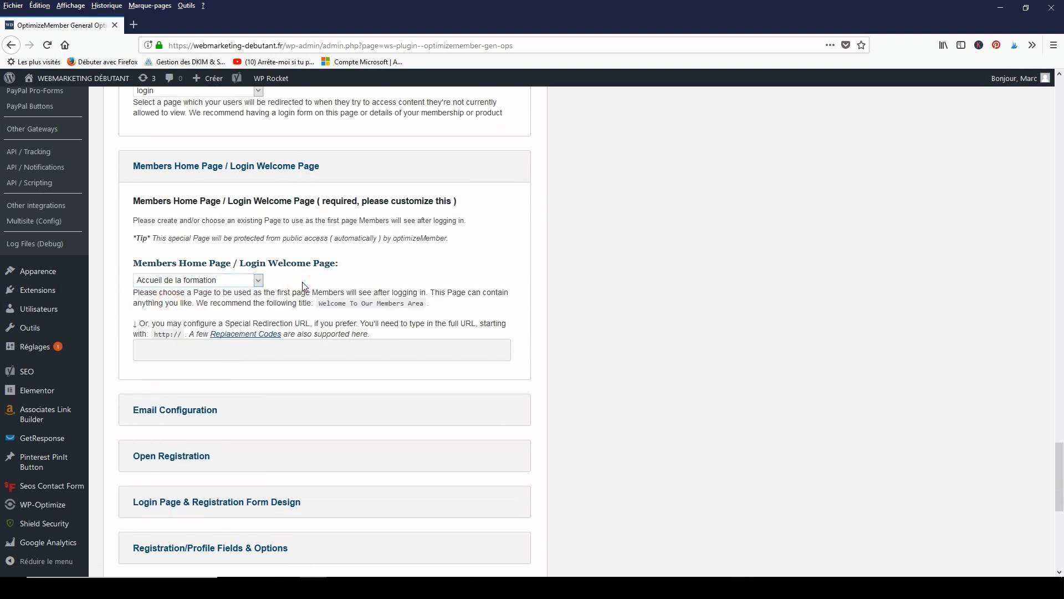
scroll(303, 286, "down", 3)
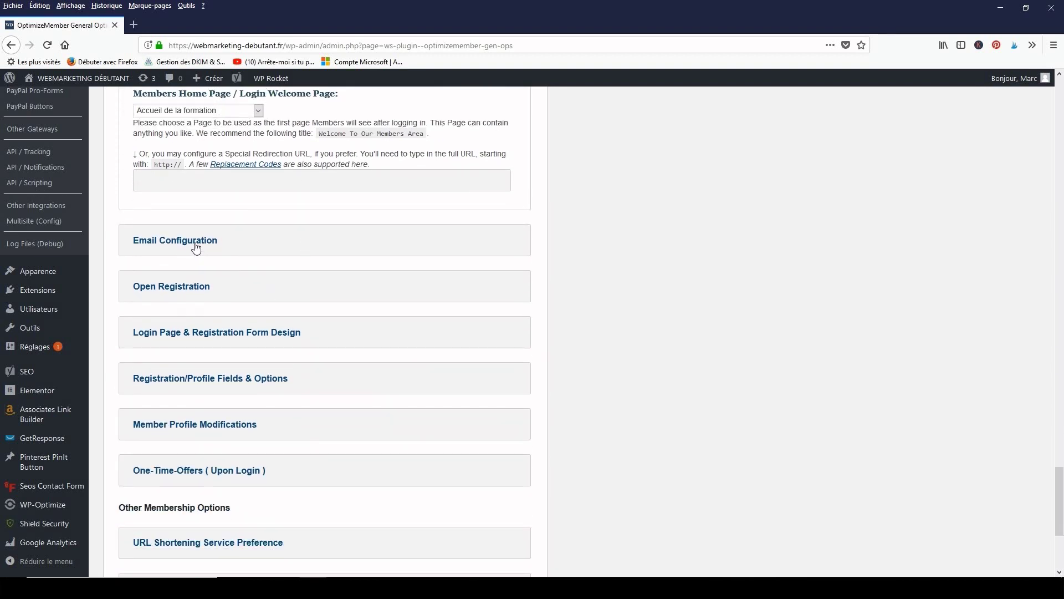
In Email Configuration, set New User Email Configuration to 'Yes (customize New User Emails with OptimizeMember)'
left_click(196, 247)
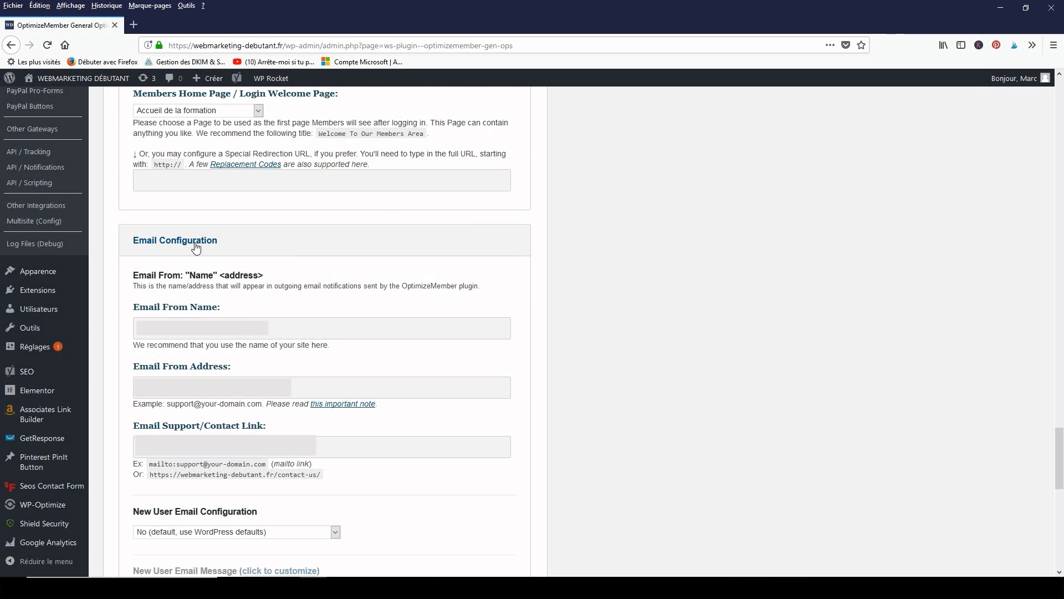
scroll(196, 247, "down", 3)
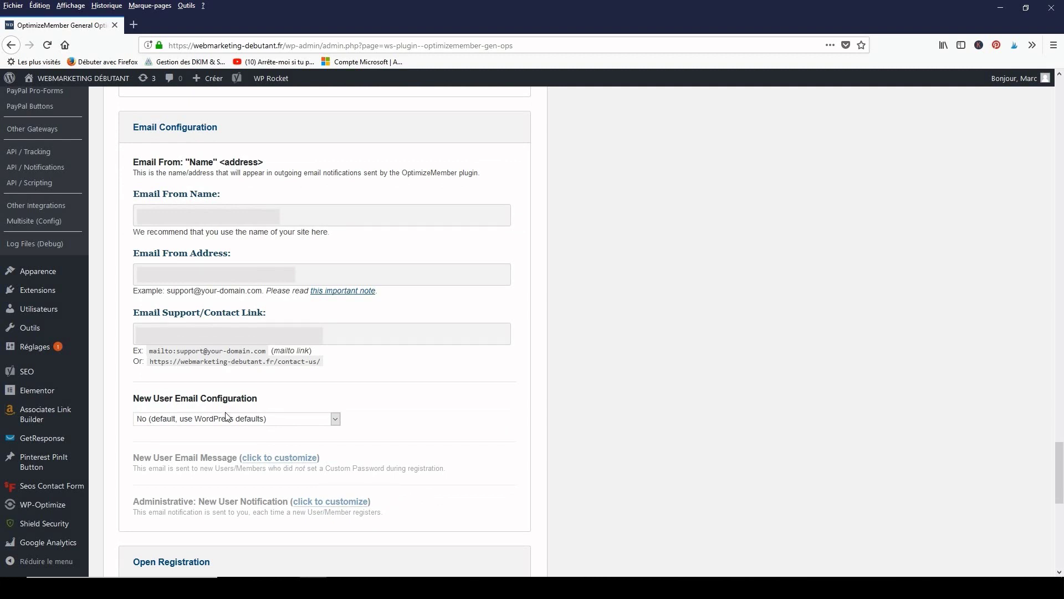
left_click(226, 419)
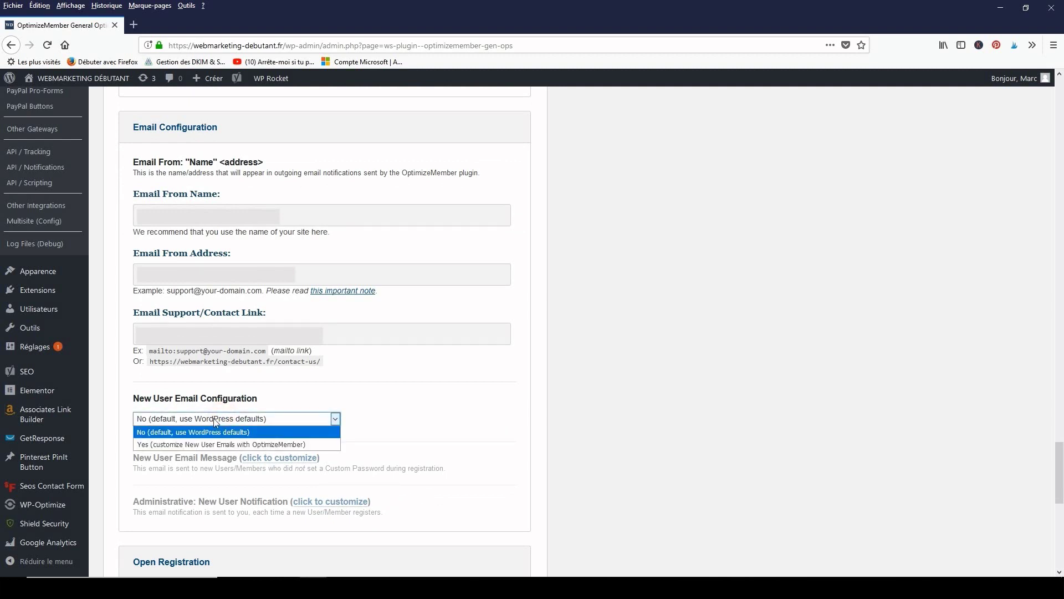
left_click(158, 450)
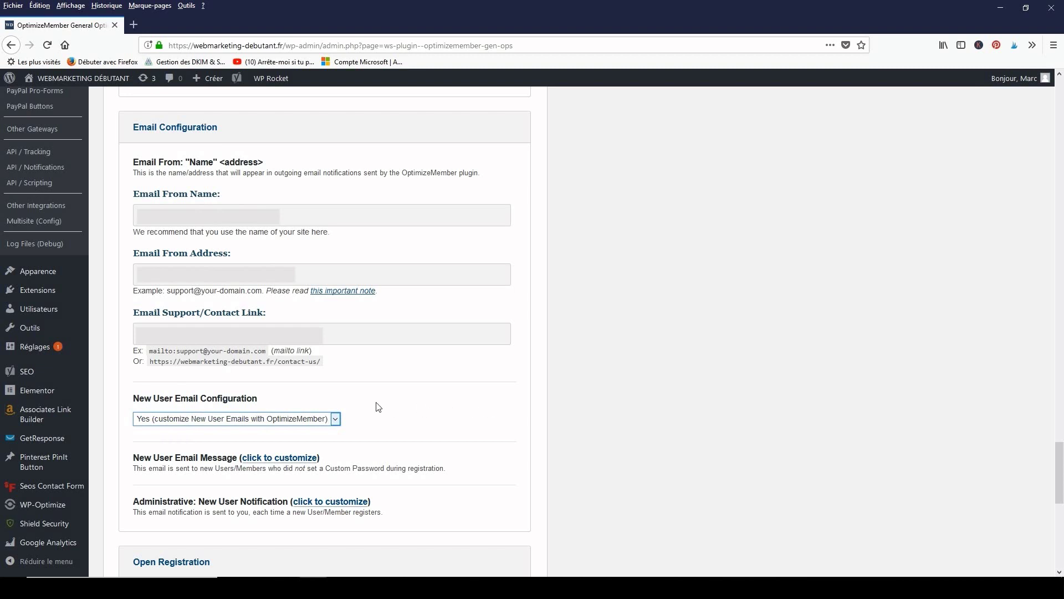
scroll(377, 407, "down", 3)
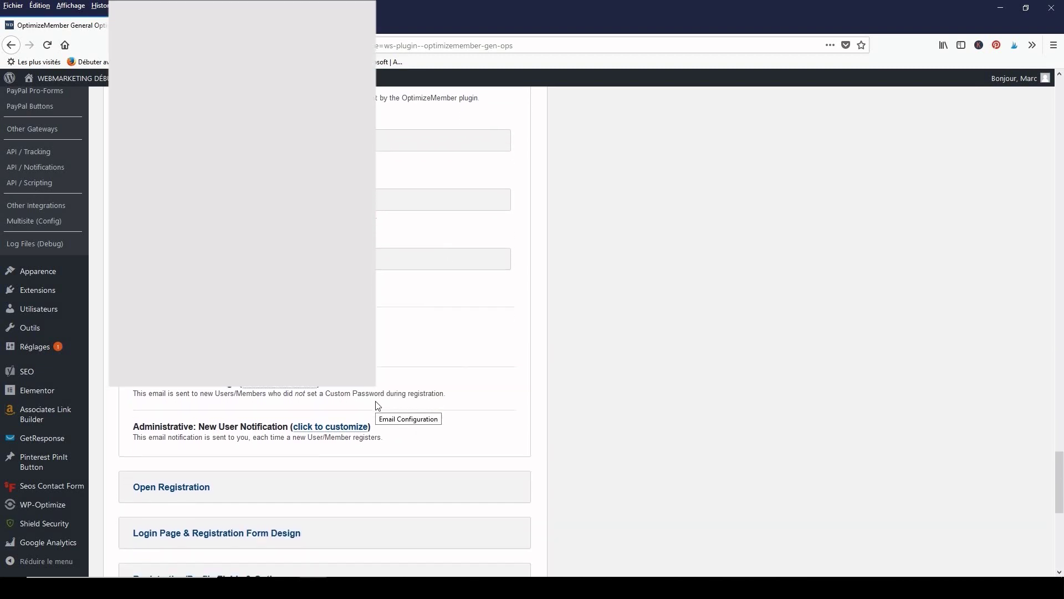
scroll(376, 400, "down", 5)
scroll(375, 404, "up", 2)
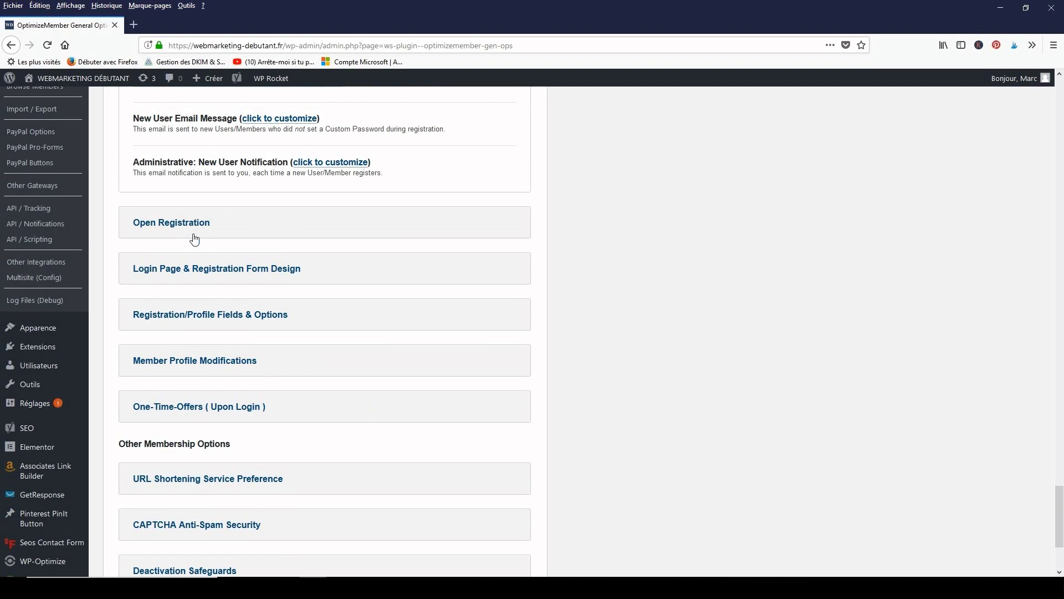
Expand Open Registration, leaving Allow Open Registration at 'No (do NOT allow Open Registration)'
left_click(188, 222)
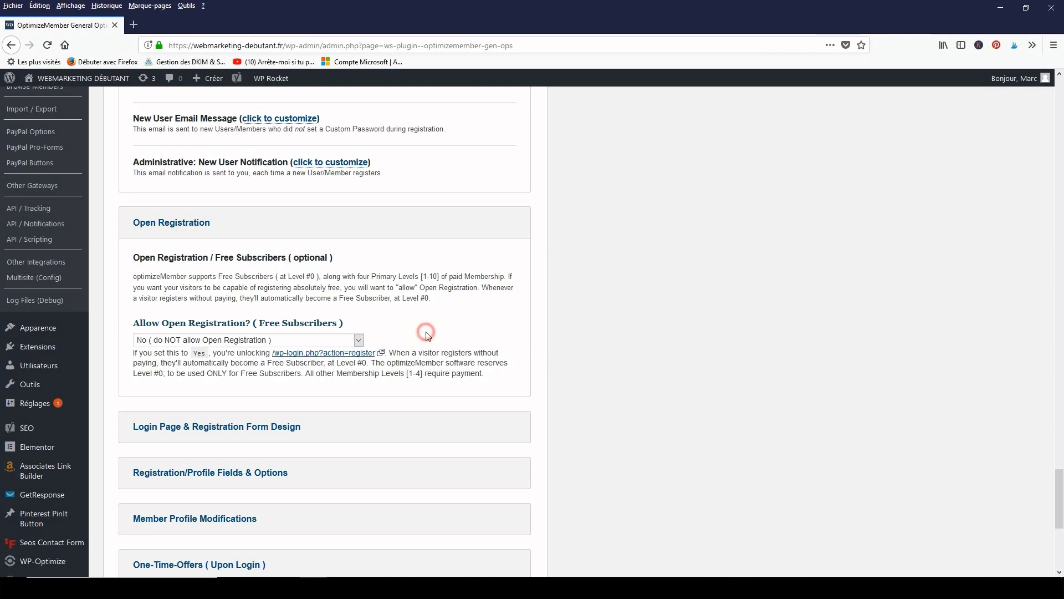
scroll(429, 337, "down", 2)
scroll(428, 337, "down", 2)
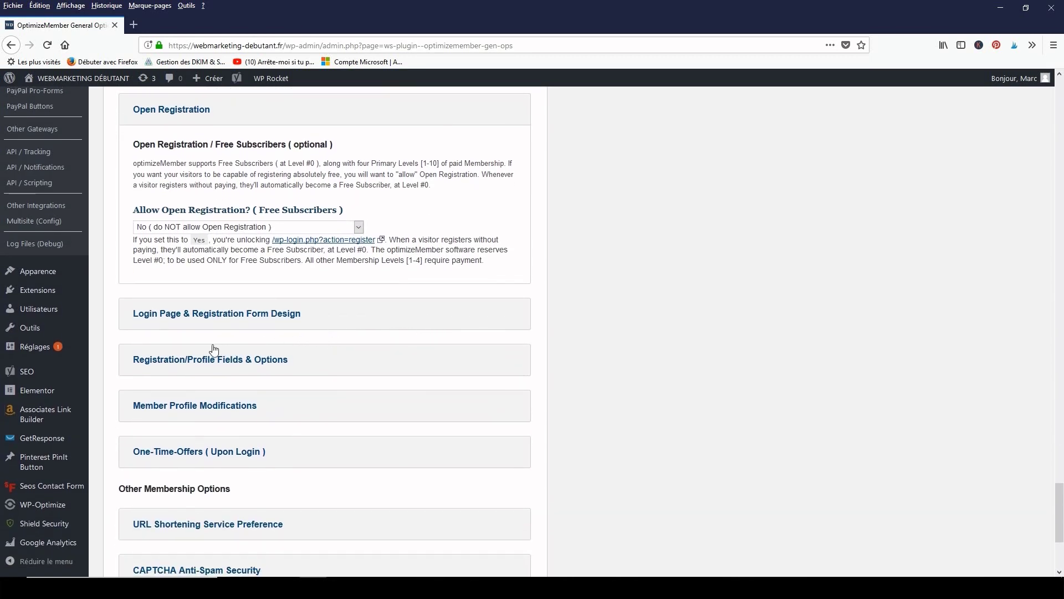
Expand Login Page & Registration Form Design and review its font, background, logo and footer defaults
left_click(178, 316)
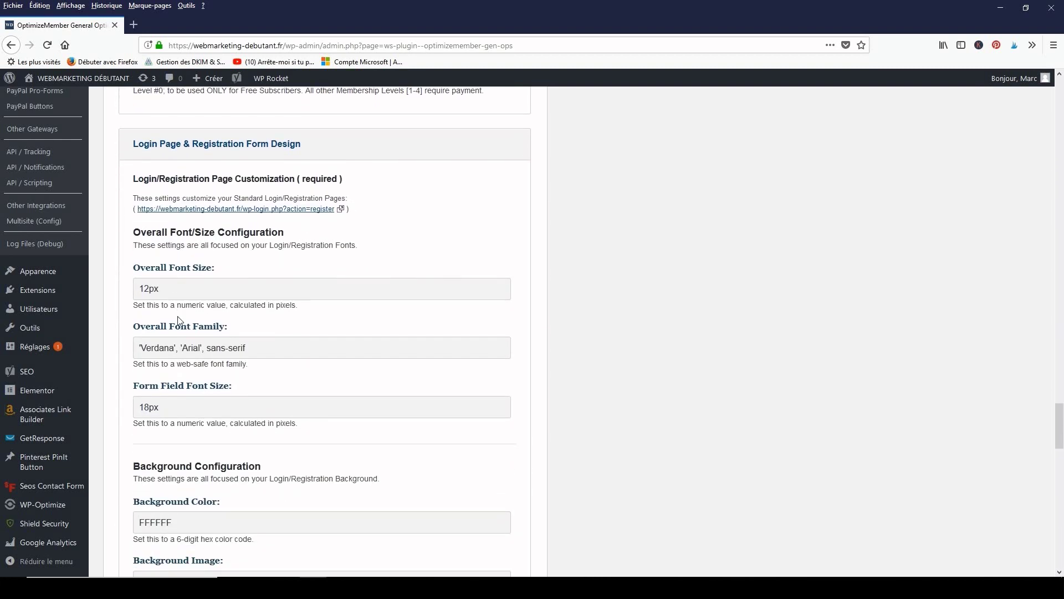
scroll(177, 322, "down", 5)
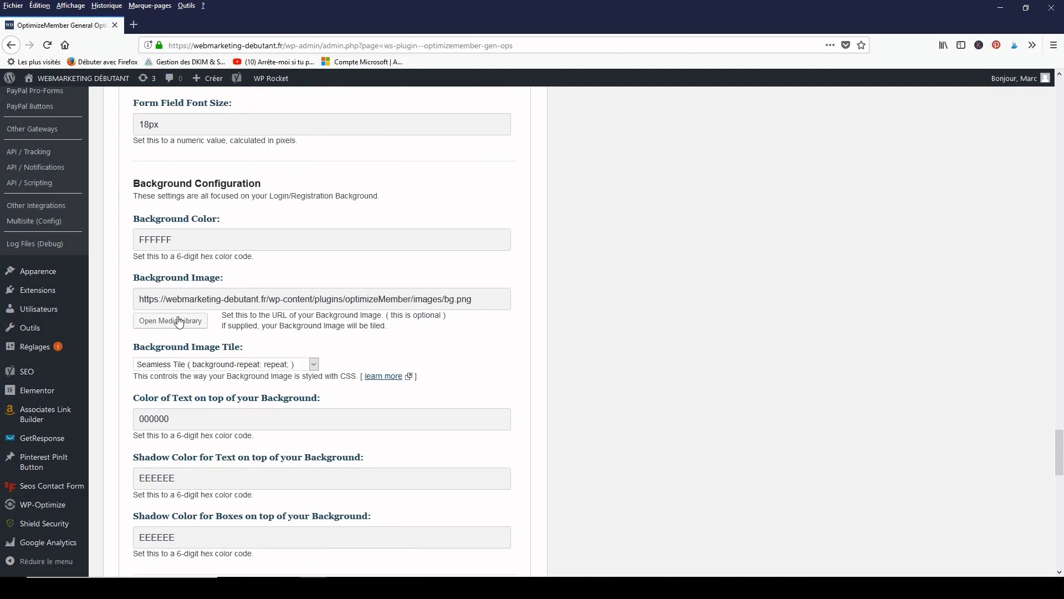
scroll(179, 322, "down", 6)
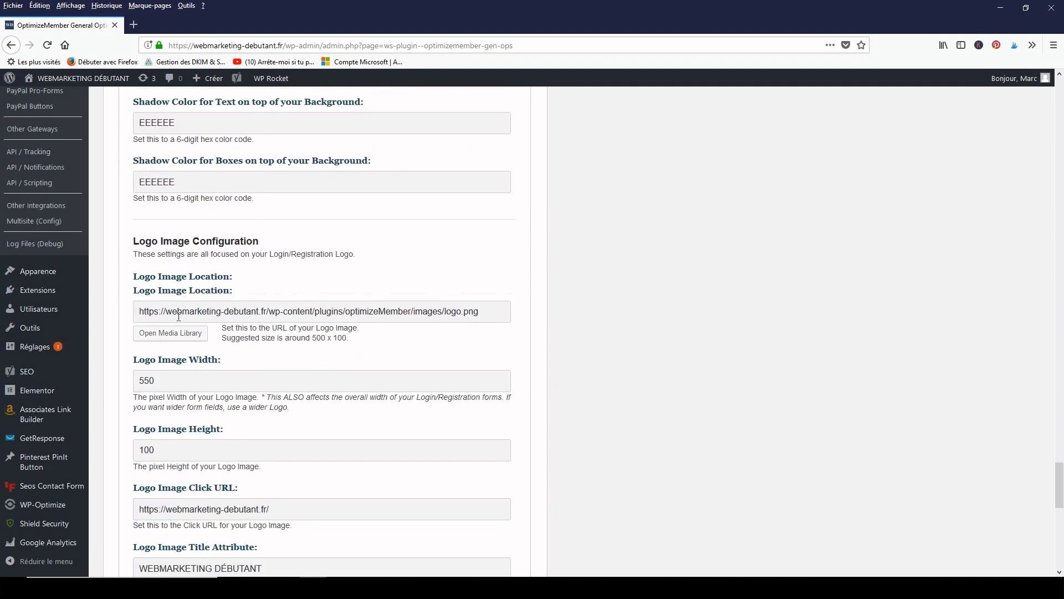
scroll(178, 316, "down", 5)
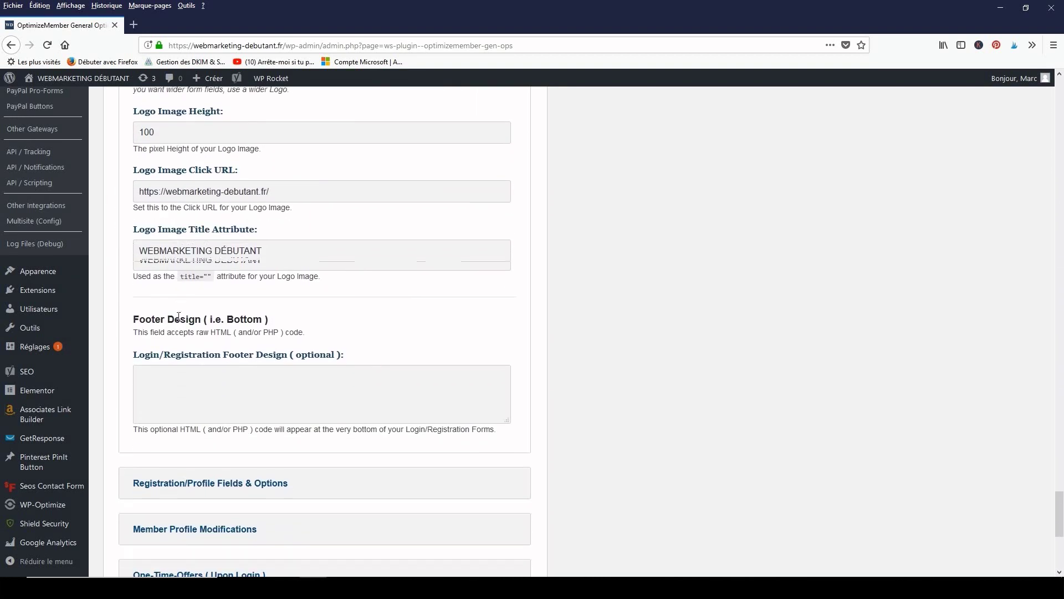
scroll(179, 317, "down", 1)
scroll(179, 322, "down", 4)
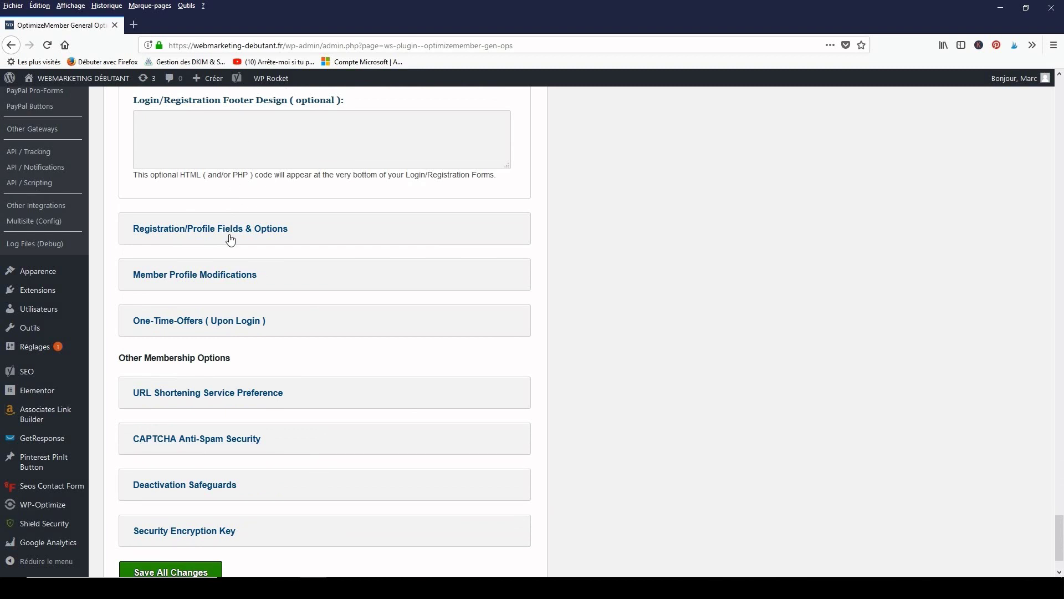
Expand Registration/Profile Fields & Options and review its name, display-name and email settings
left_click(199, 230)
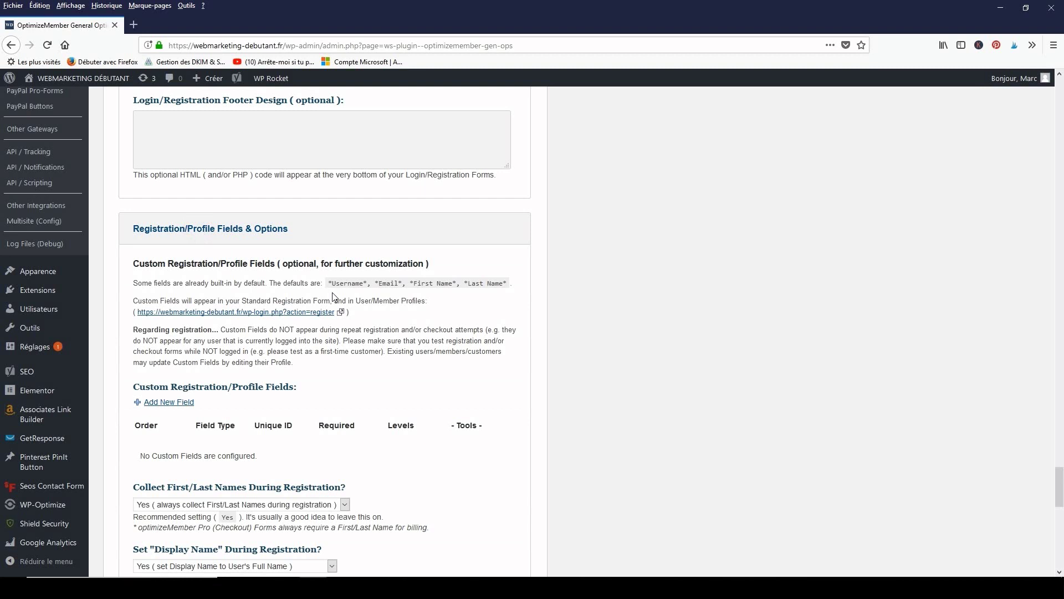
scroll(334, 298, "down", 5)
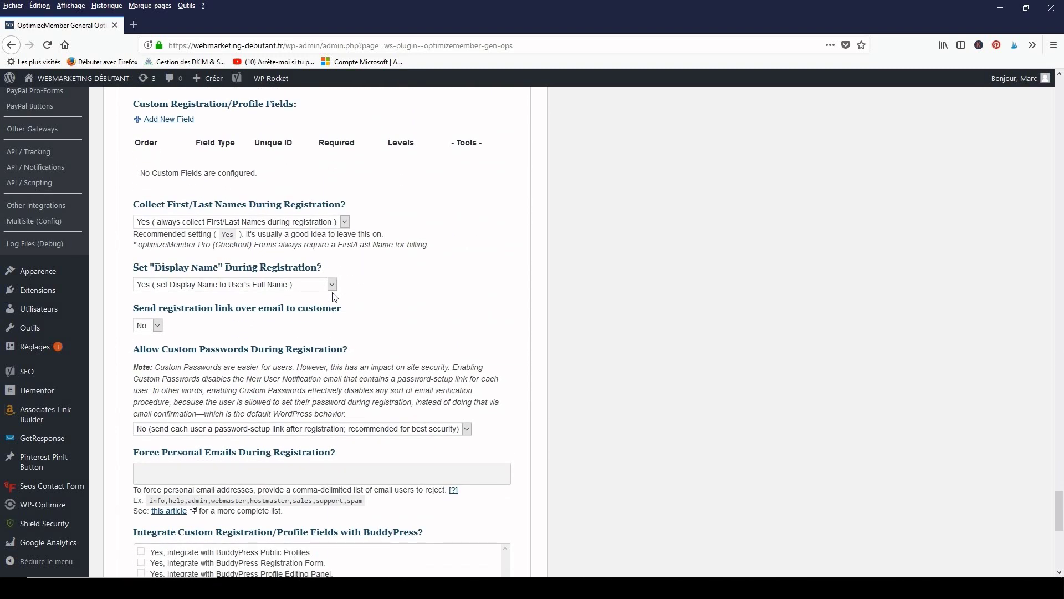
scroll(334, 297, "down", 1)
scroll(334, 297, "down", 1)
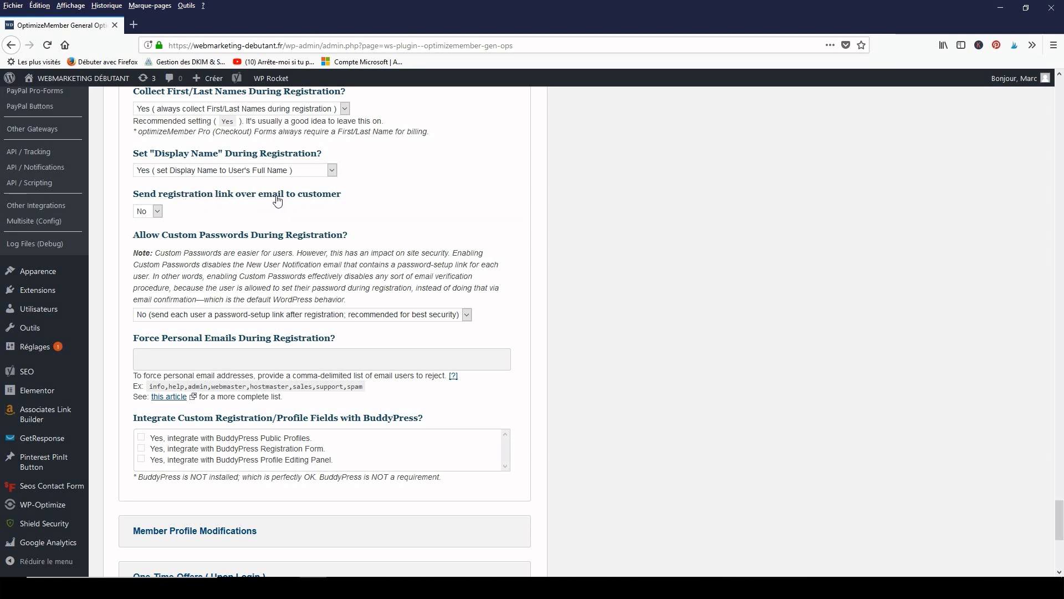
Change 'Send registration link over email to customer' from No to Yes
left_click(158, 212)
left_click(145, 238)
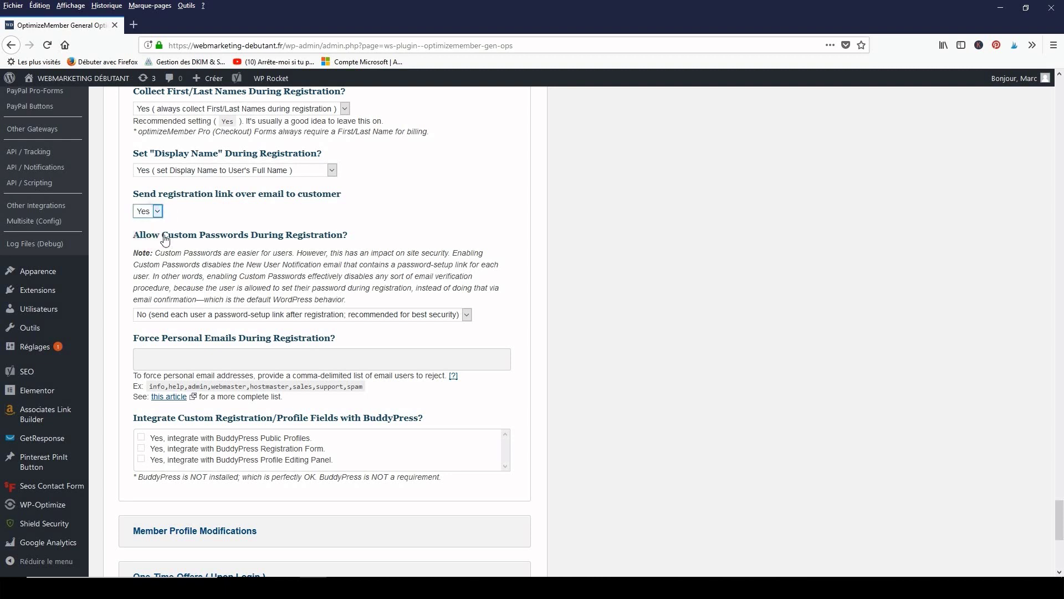
scroll(442, 229, "down", 2)
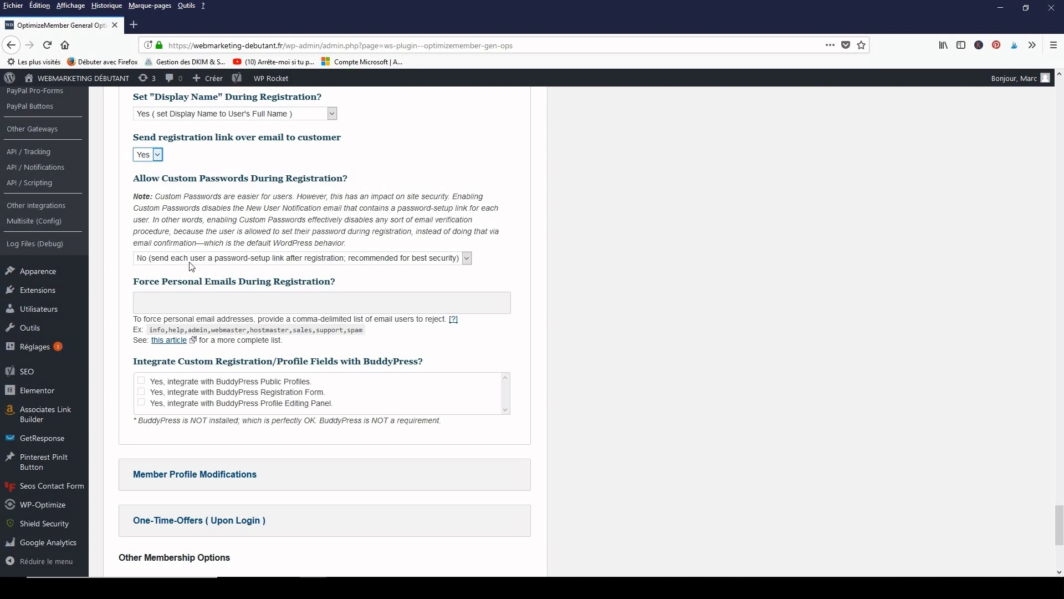
scroll(393, 200, "down", 3)
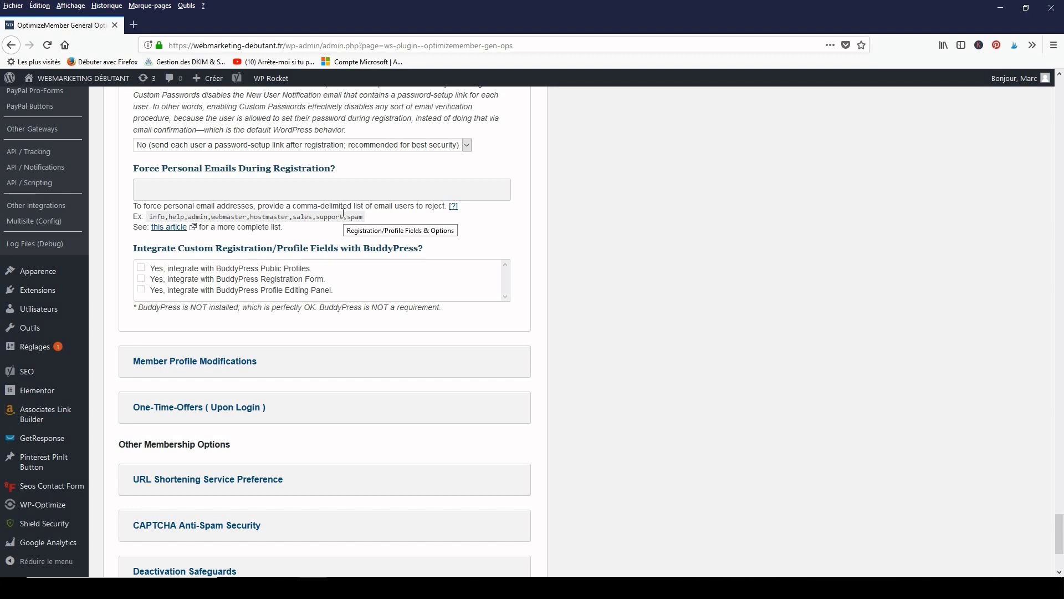
scroll(343, 212, "down", 2)
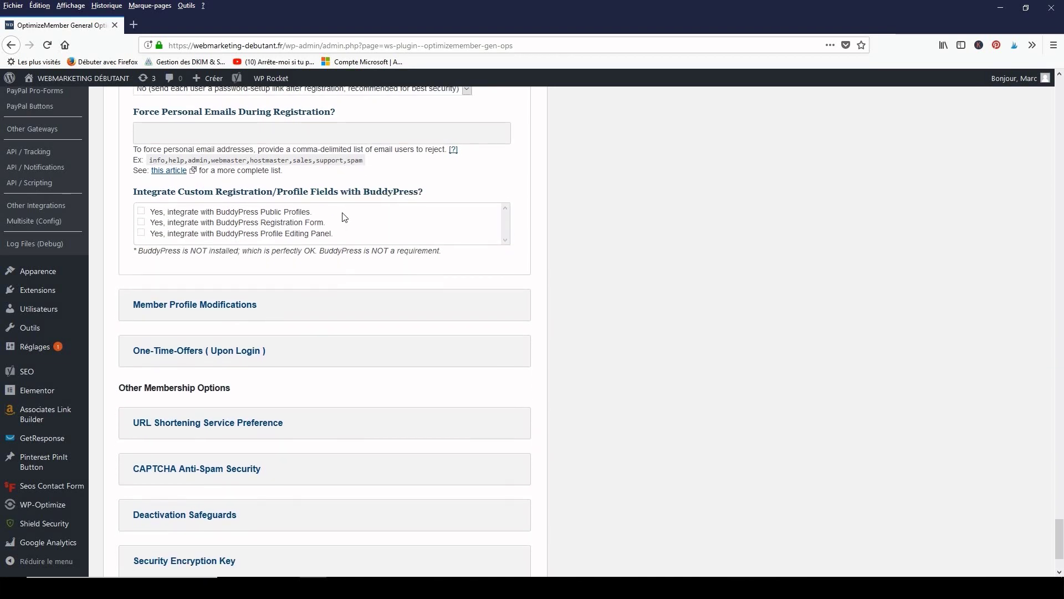
Under One-Time-Offers and URL Shortening Service Preference, choose goo.gl instead of tinyurl.com
left_click(236, 305)
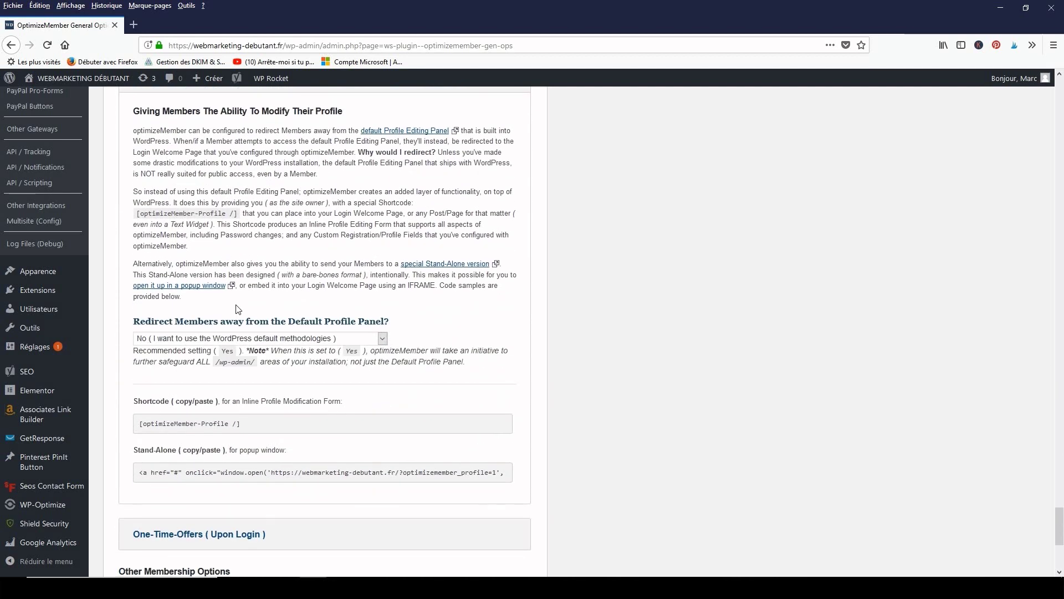
scroll(237, 309, "down", 4)
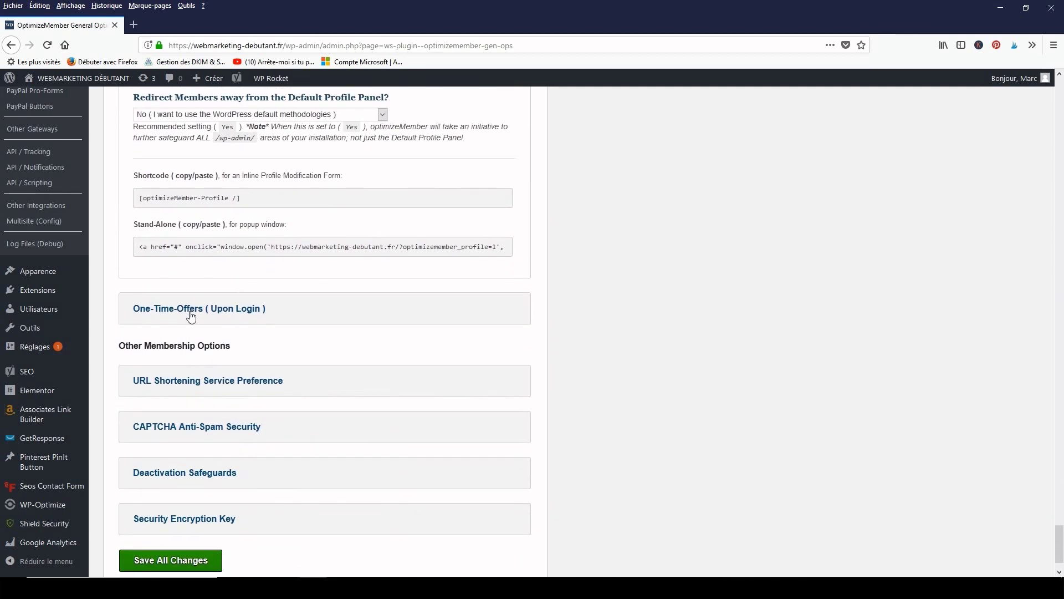
left_click(191, 309)
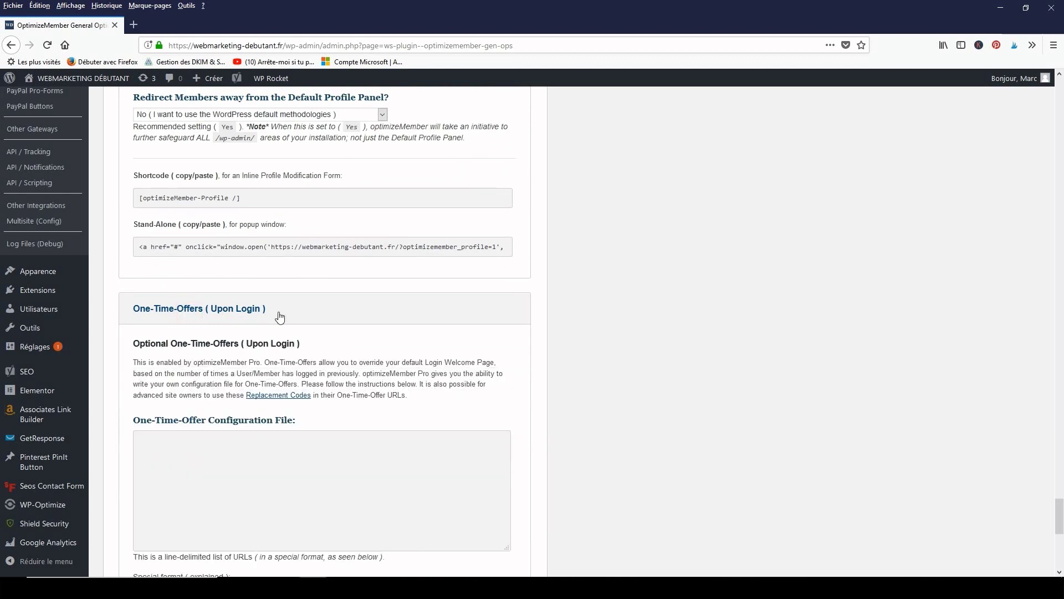
scroll(311, 311, "down", 4)
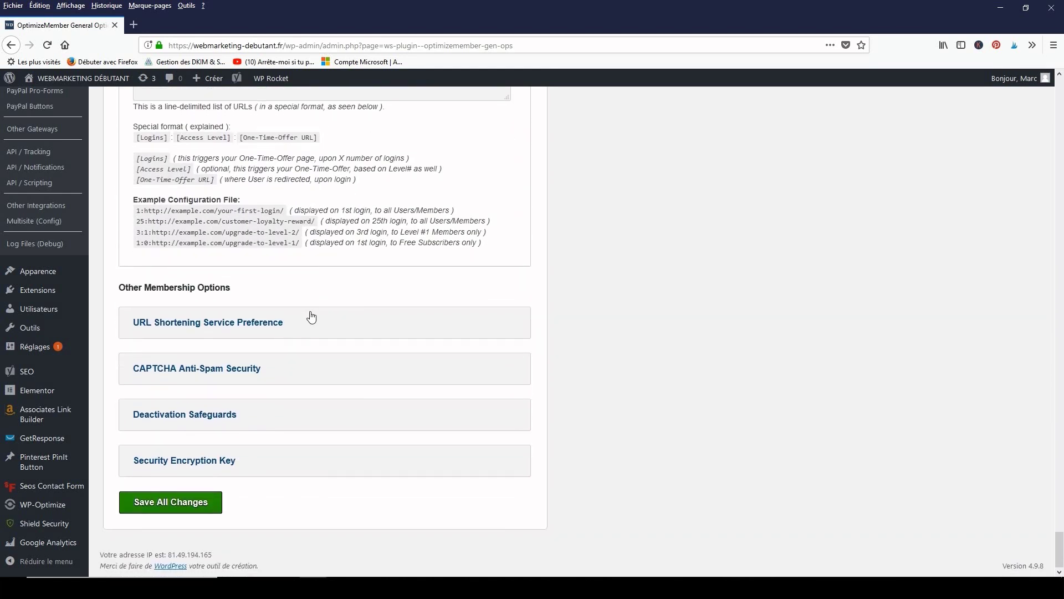
left_click(214, 326)
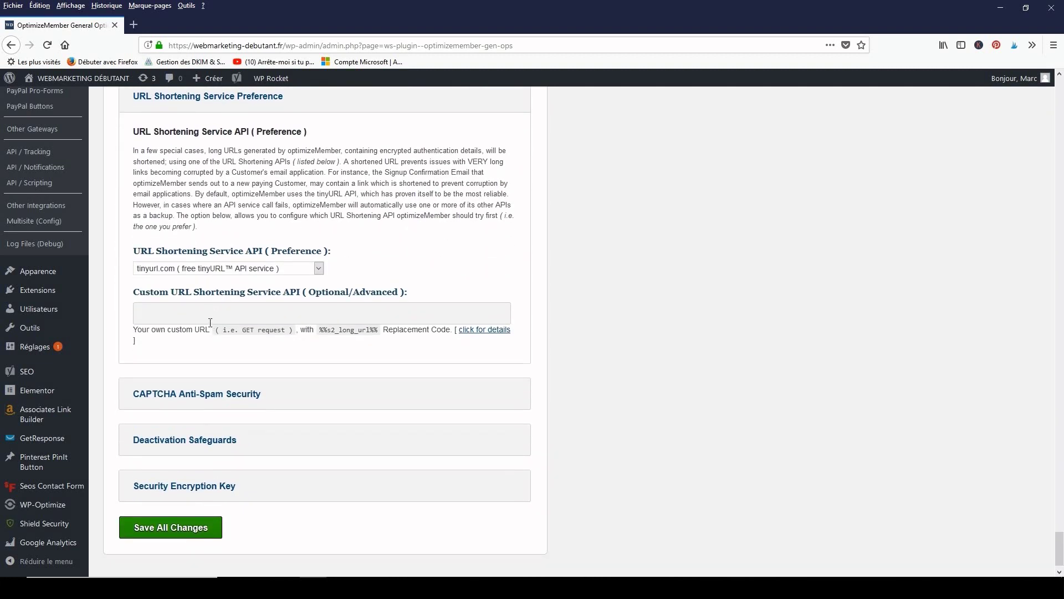
left_click(299, 267)
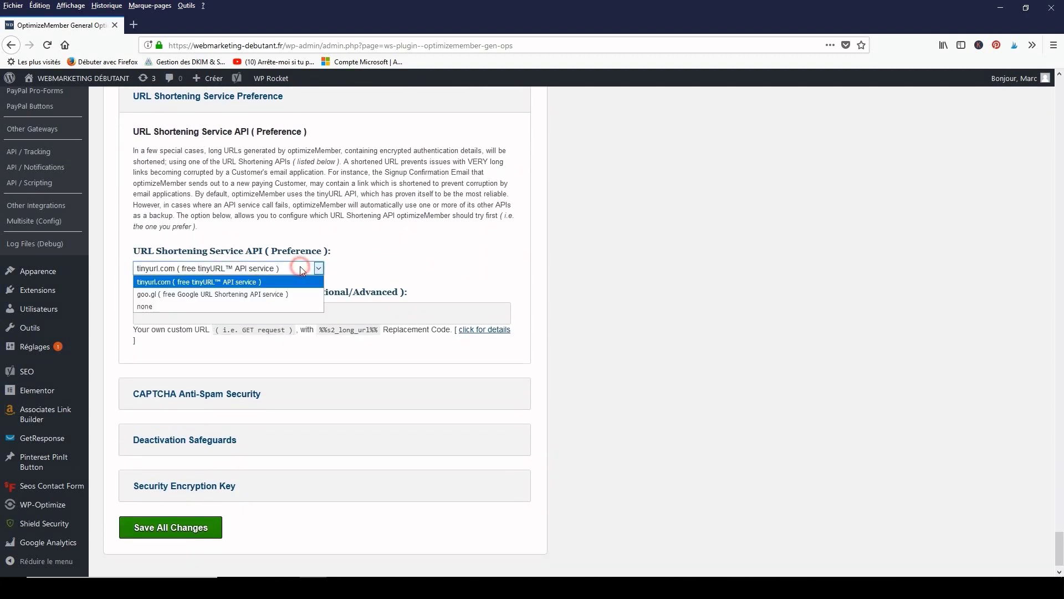
left_click(169, 291)
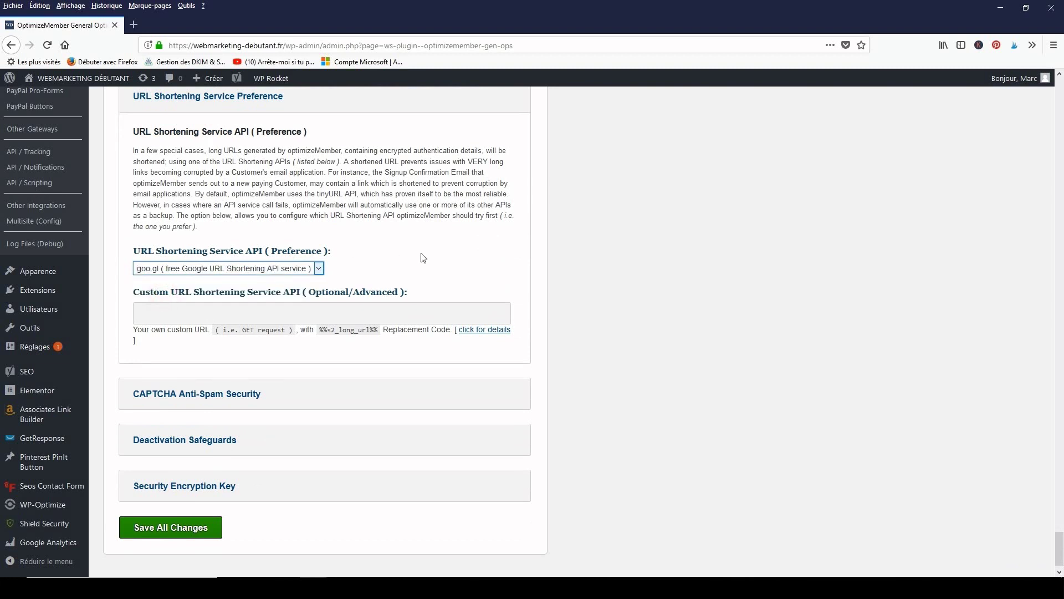
scroll(422, 255, "down", 1)
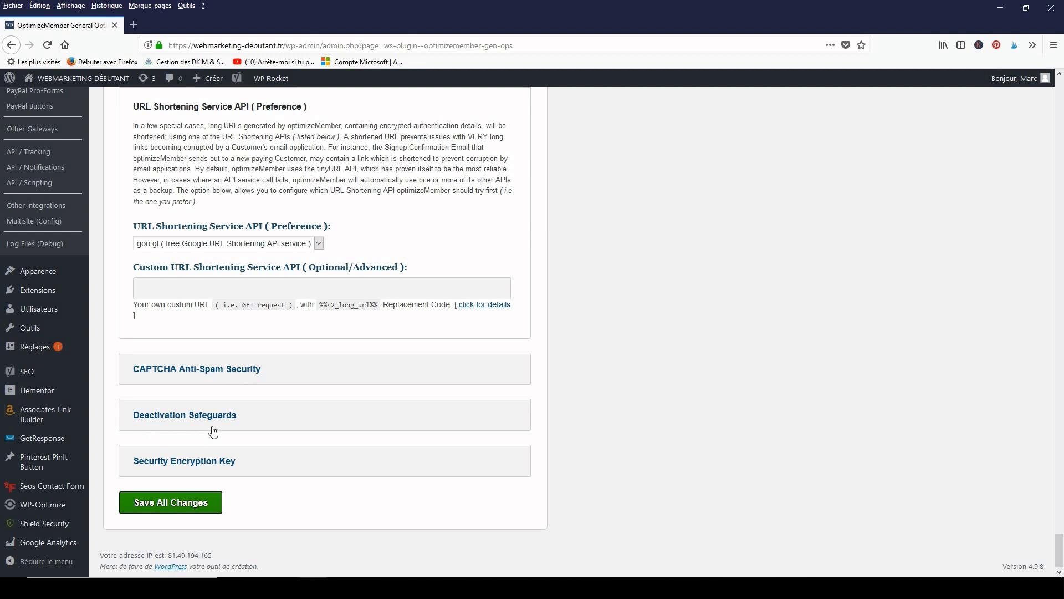
Expand Deactivation Safeguards and leave the setting on 'Yes (safeguard all data/options)'
left_click(181, 420)
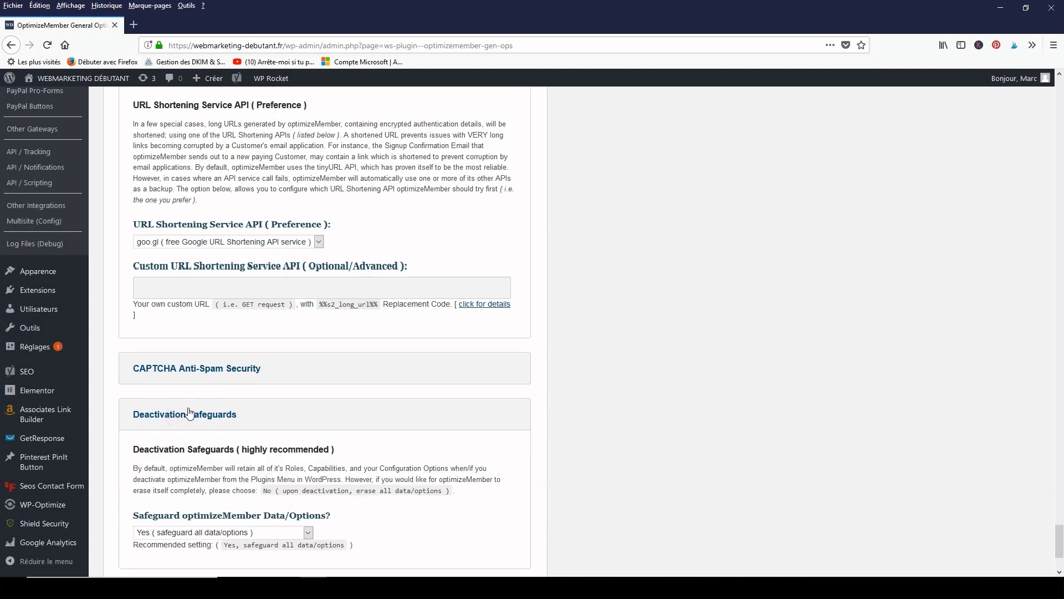
scroll(190, 413, "down", 3)
left_click(162, 394)
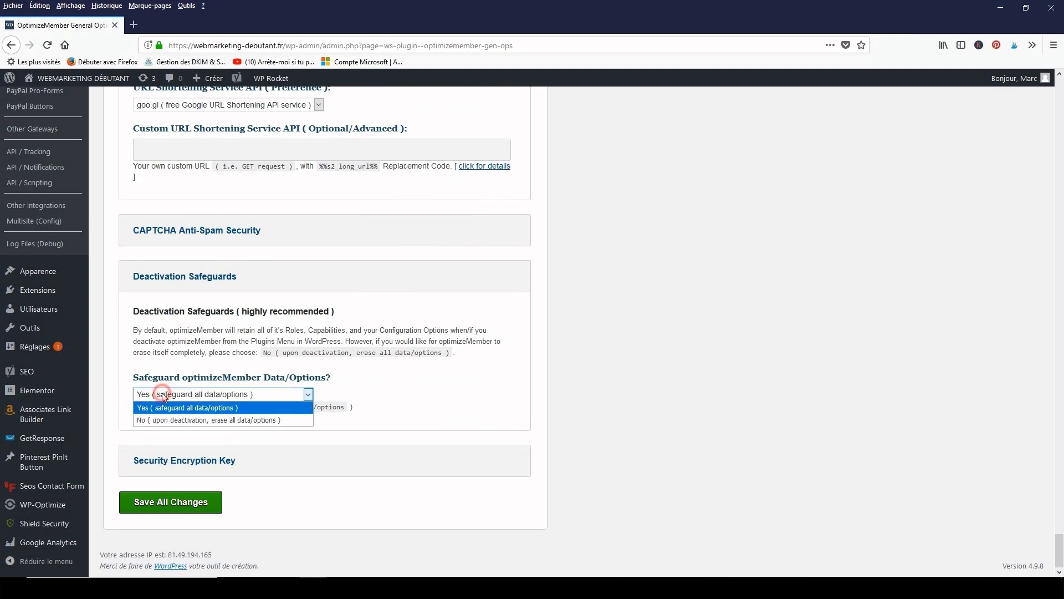
left_click(162, 394)
left_click(162, 393)
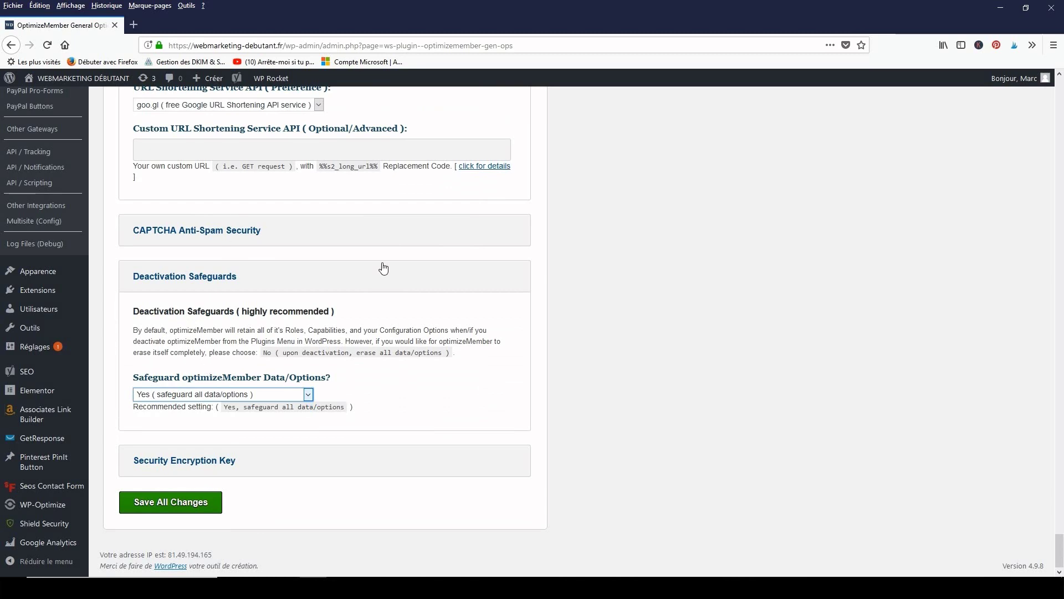
scroll(384, 267, "up", 3)
scroll(385, 267, "up", 5)
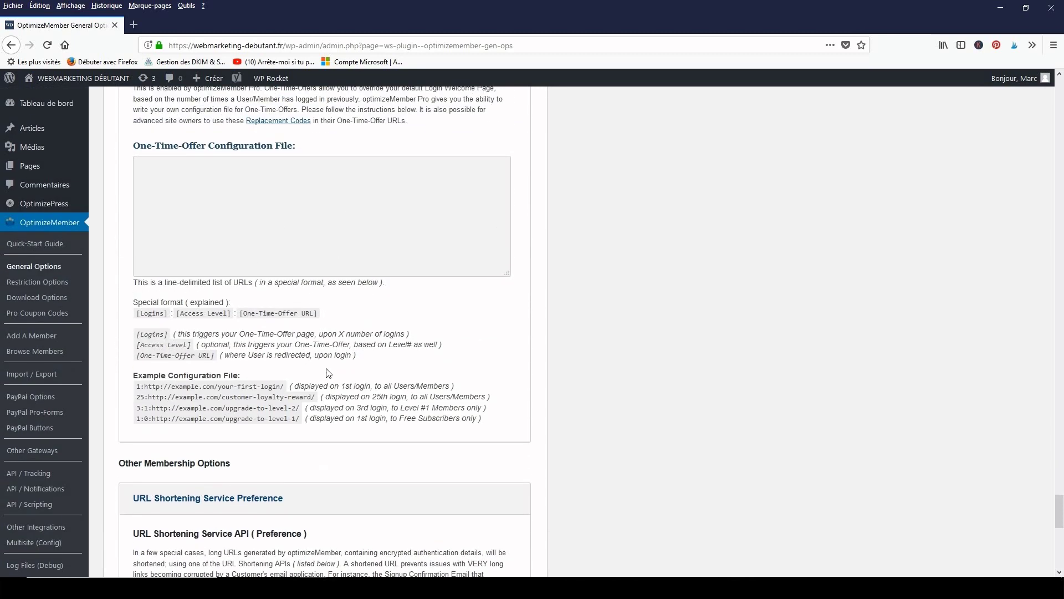
scroll(329, 373, "down", 8)
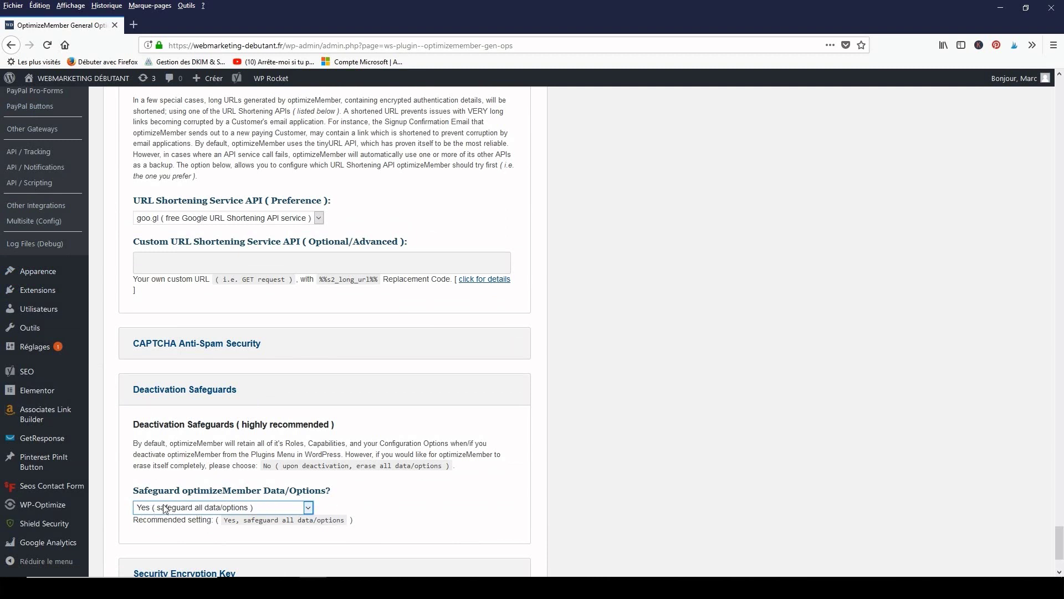
scroll(363, 460, "down", 3)
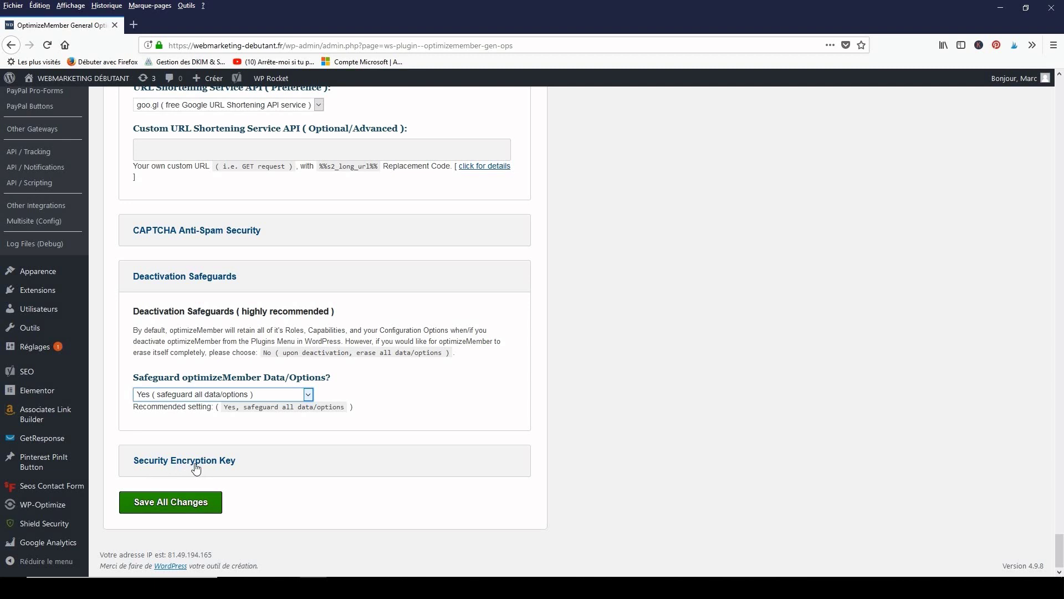
Auto-generate a random Security Encryption Key and save all General Options changes
left_click(196, 469)
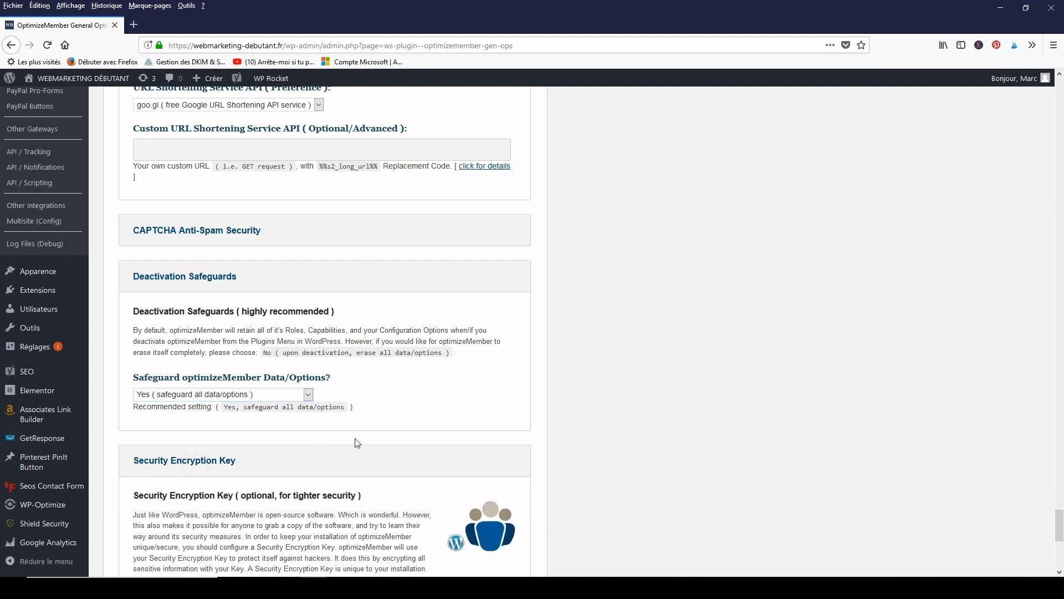
scroll(357, 441, "down", 5)
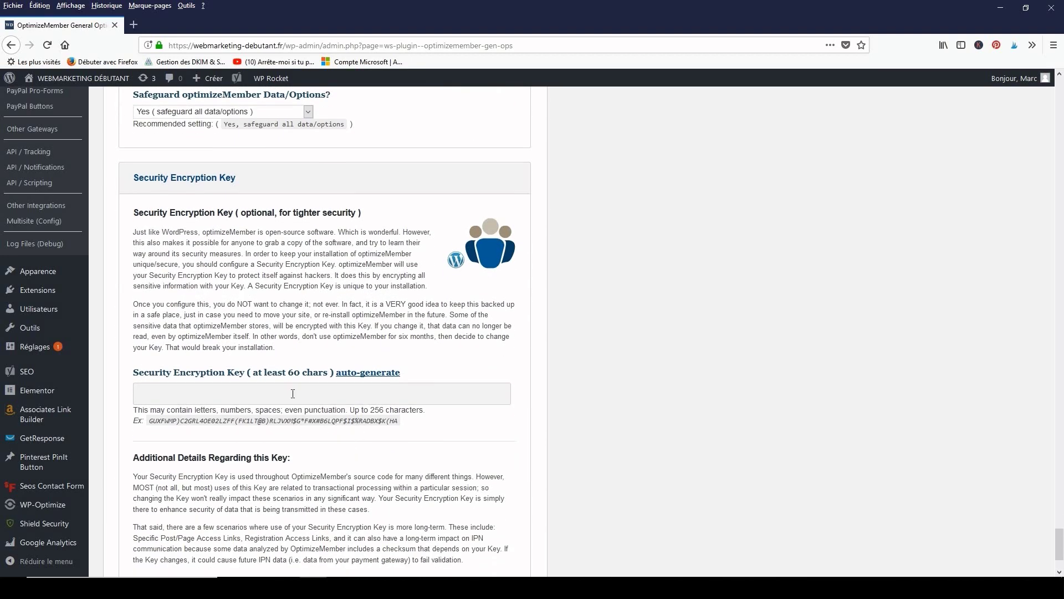
scroll(292, 394, "down", 2)
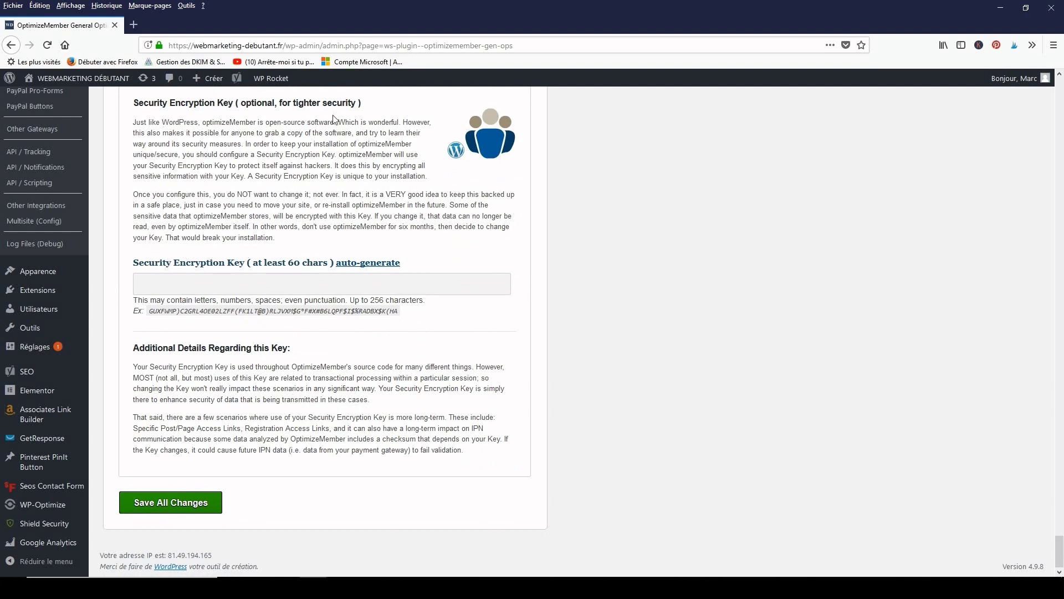
scroll(356, 123, "up", 2)
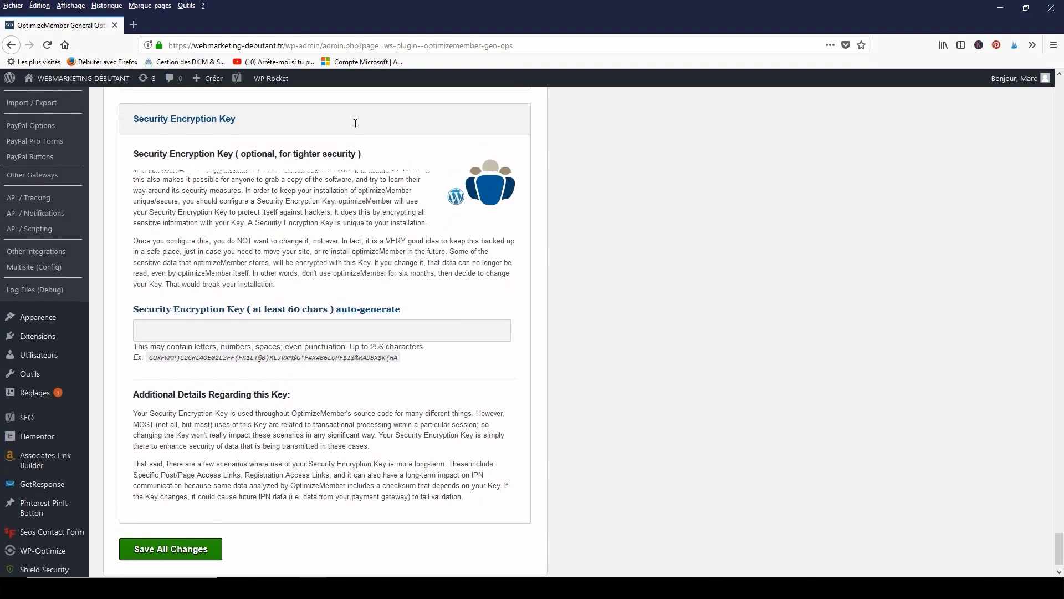
left_click(357, 322)
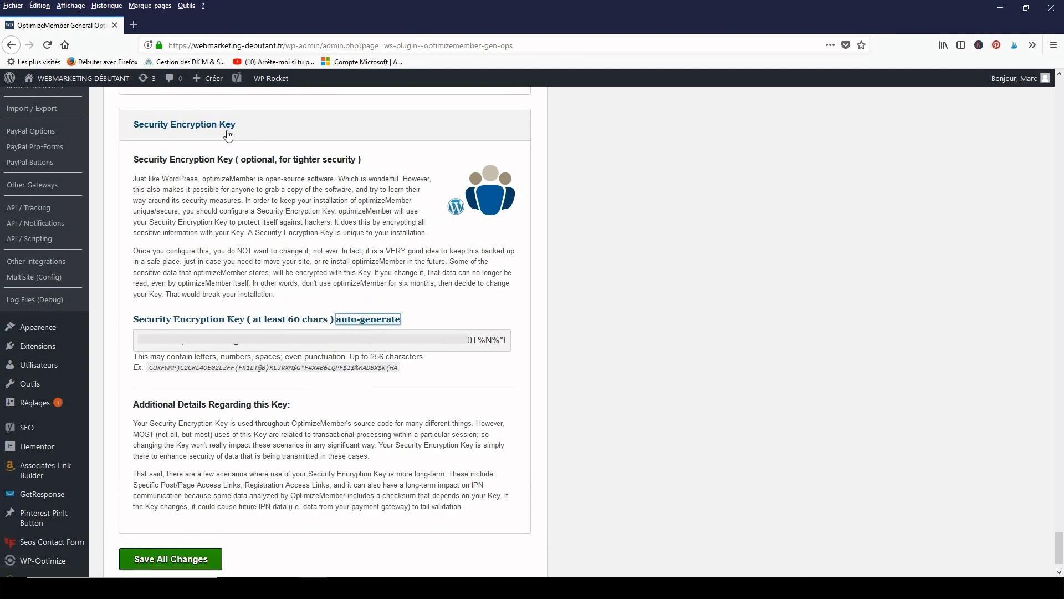
left_click(176, 562)
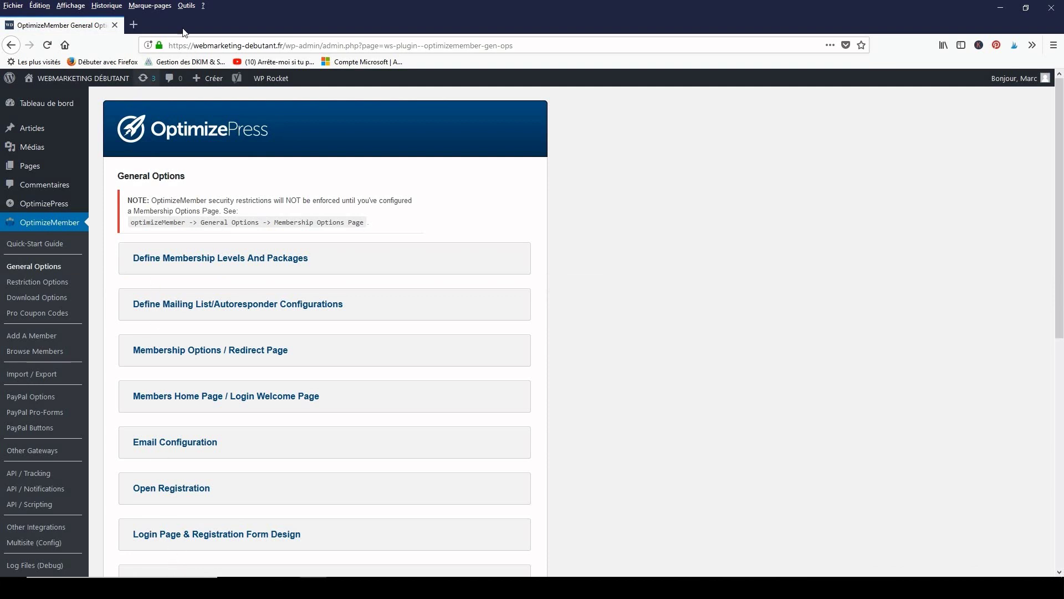
Load webmarketing-debutant.fr/membre/ in a new tab, then log out of the admin account
left_click(133, 24)
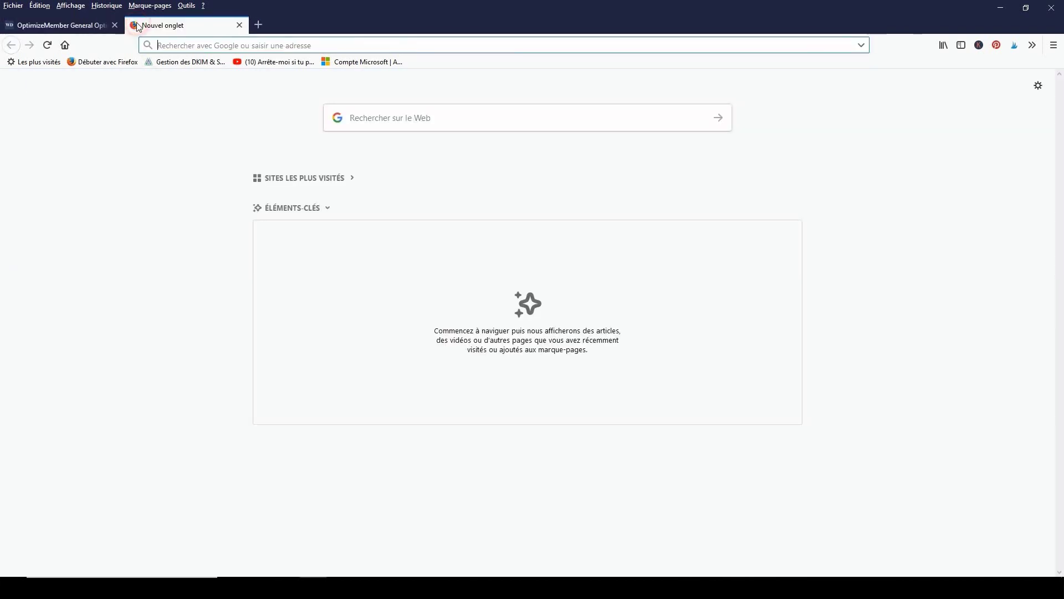
right_click(194, 47)
left_click(223, 94)
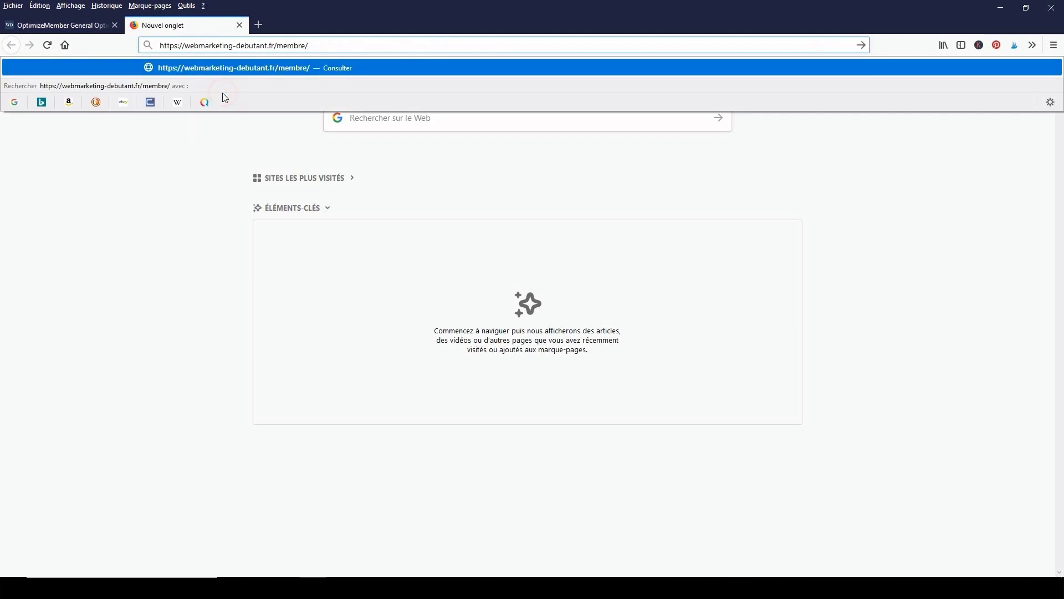
key("Return")
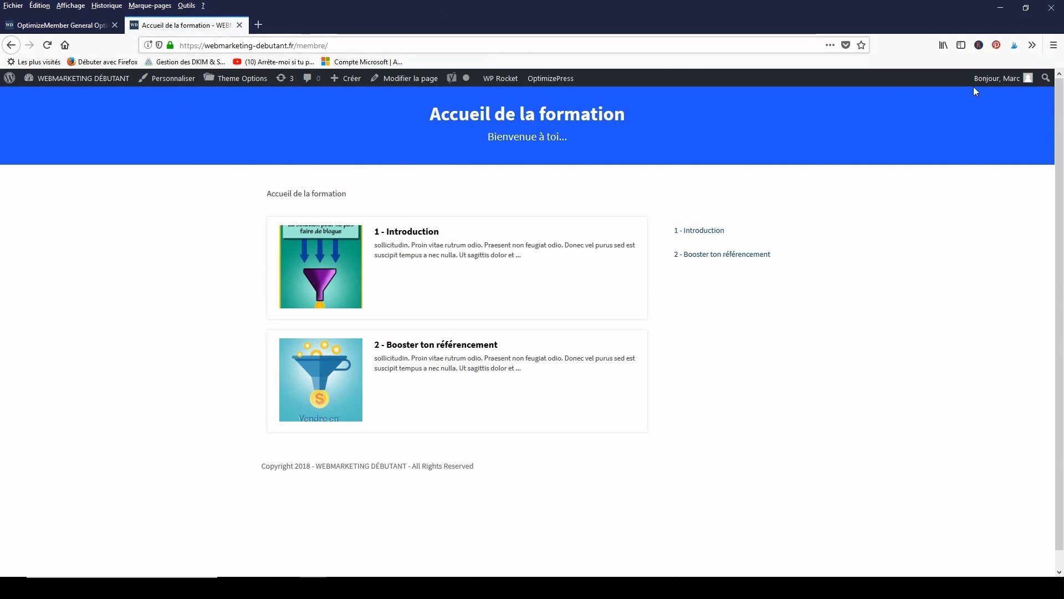
mouse_move(998, 79)
left_click(958, 145)
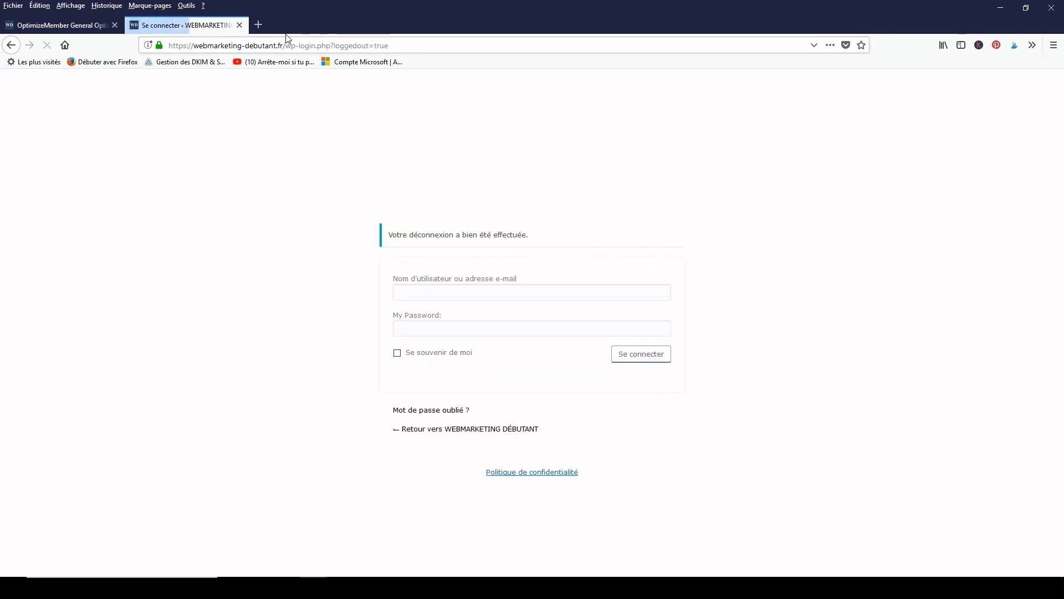
Close the Firefox login tab and load the pasted member area address in Edge
left_click(239, 25)
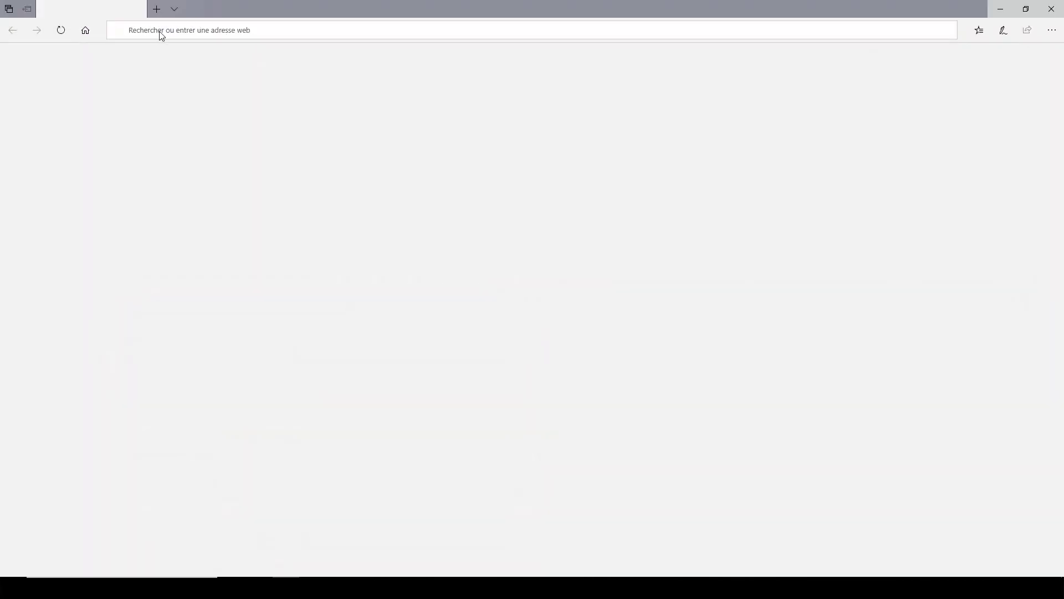
left_click(160, 30)
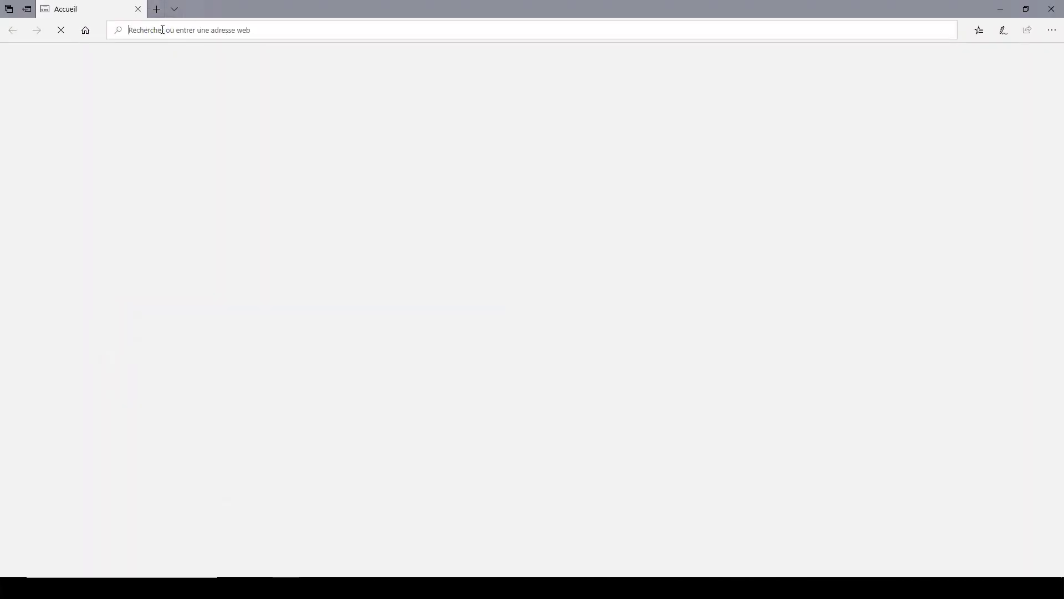
right_click(163, 31)
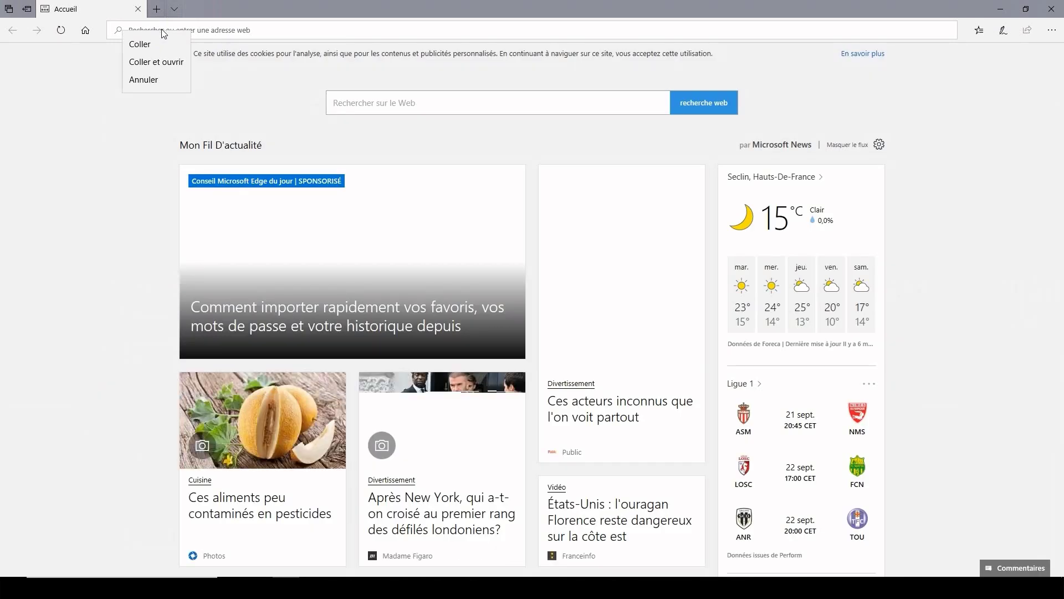
left_click(139, 44)
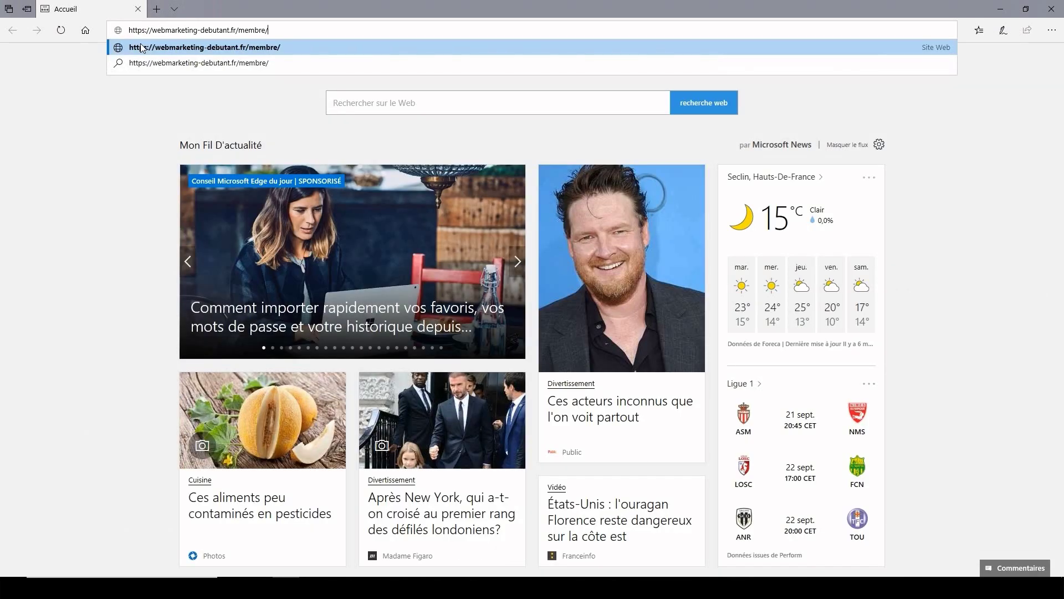
left_click(141, 48)
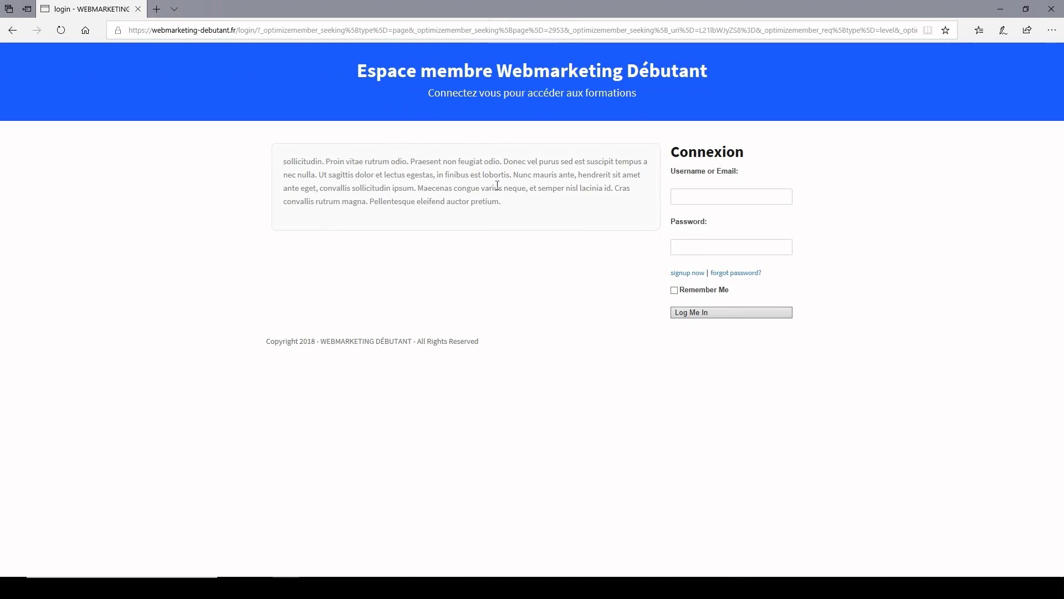
Enter the member's username and password in the login form and submit it
left_click(689, 197)
type("spounky")
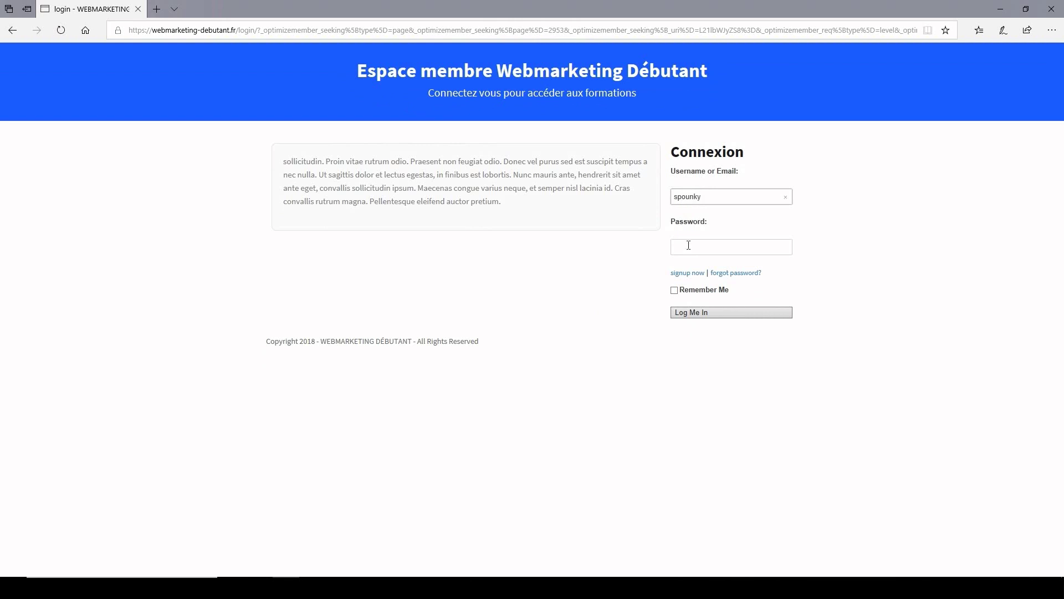
left_click(689, 245)
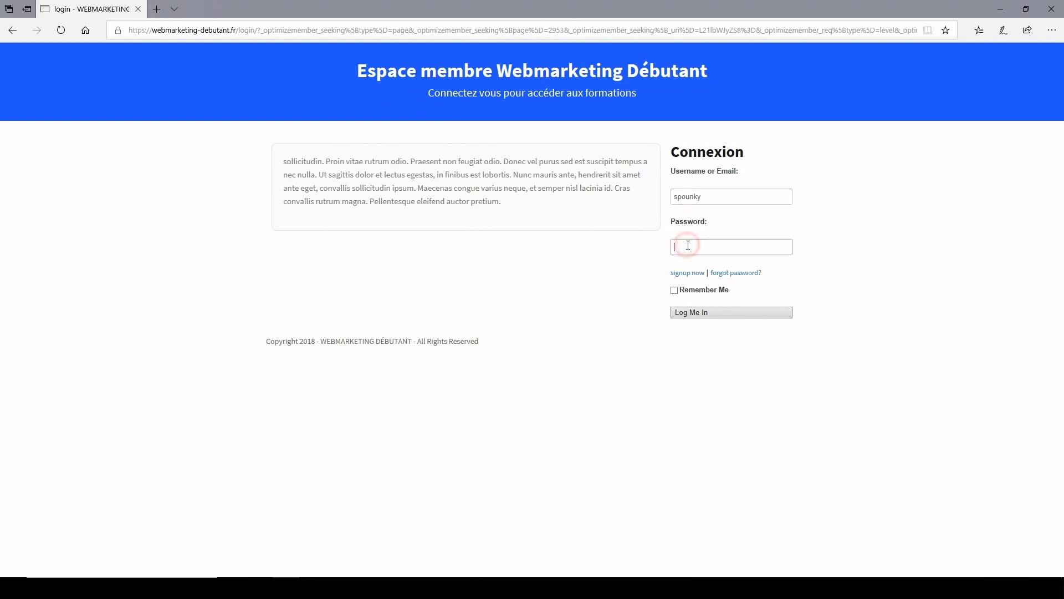
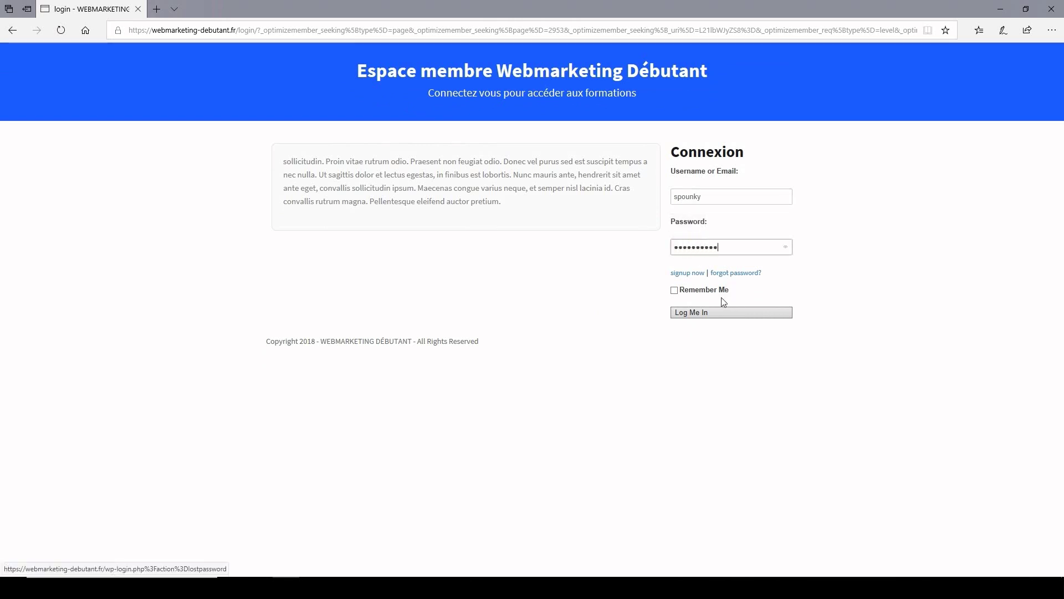
left_click(716, 314)
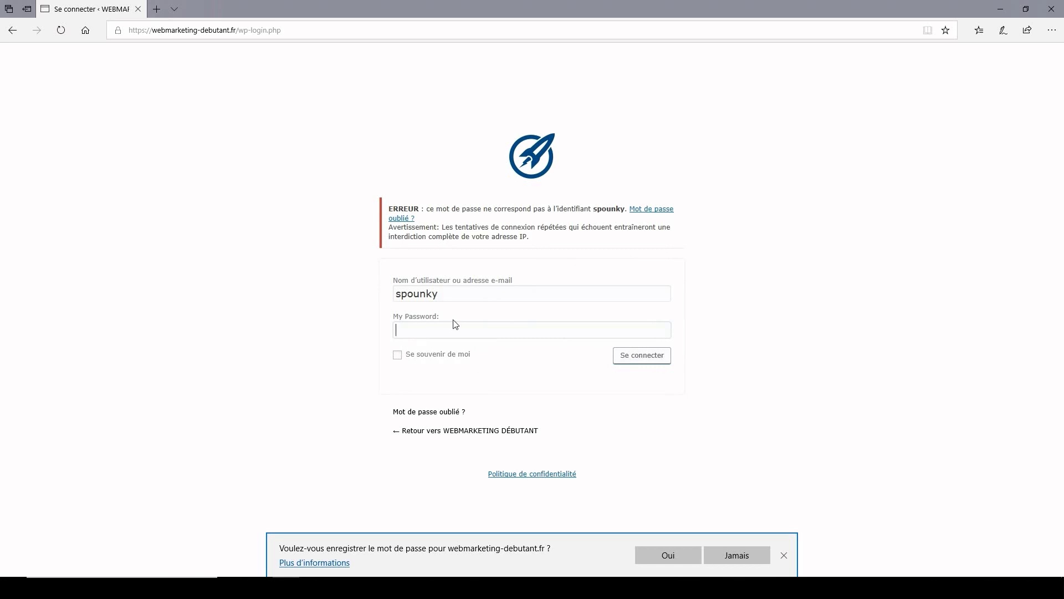
Clear the username field and load webmarketing-debutant.fr/membre/introduction in the address bar
left_click_drag(444, 294, 335, 288)
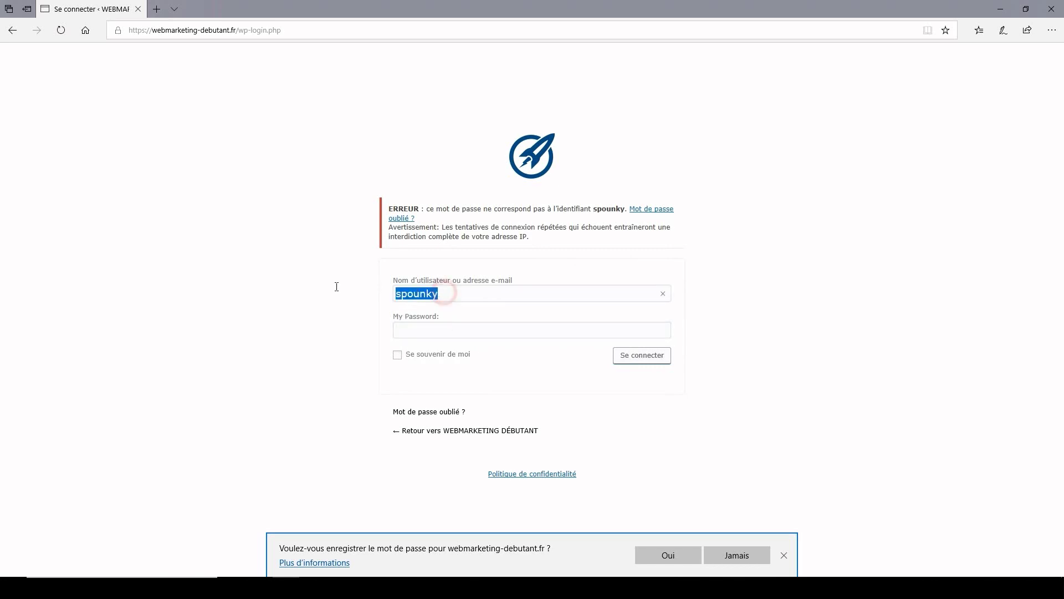
key("BackSpace")
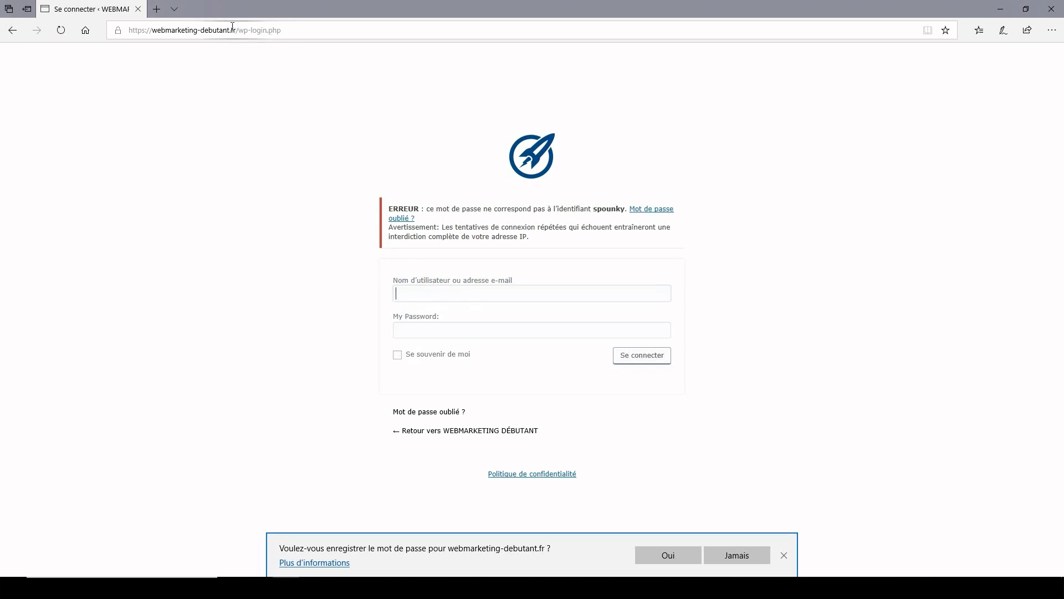
left_click_drag(240, 30, 289, 28)
type("in")
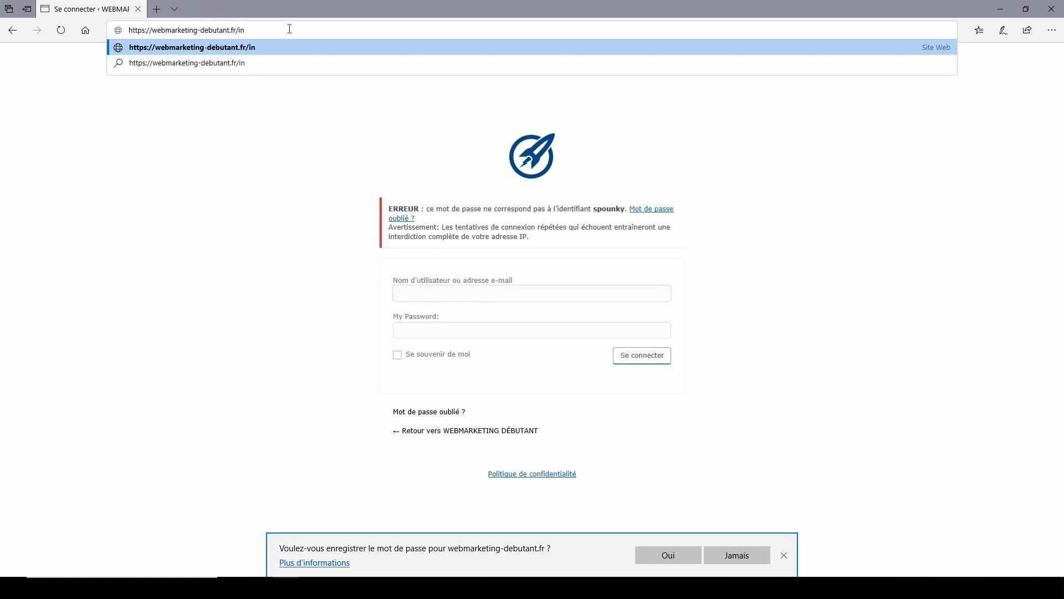
key("BackSpace")
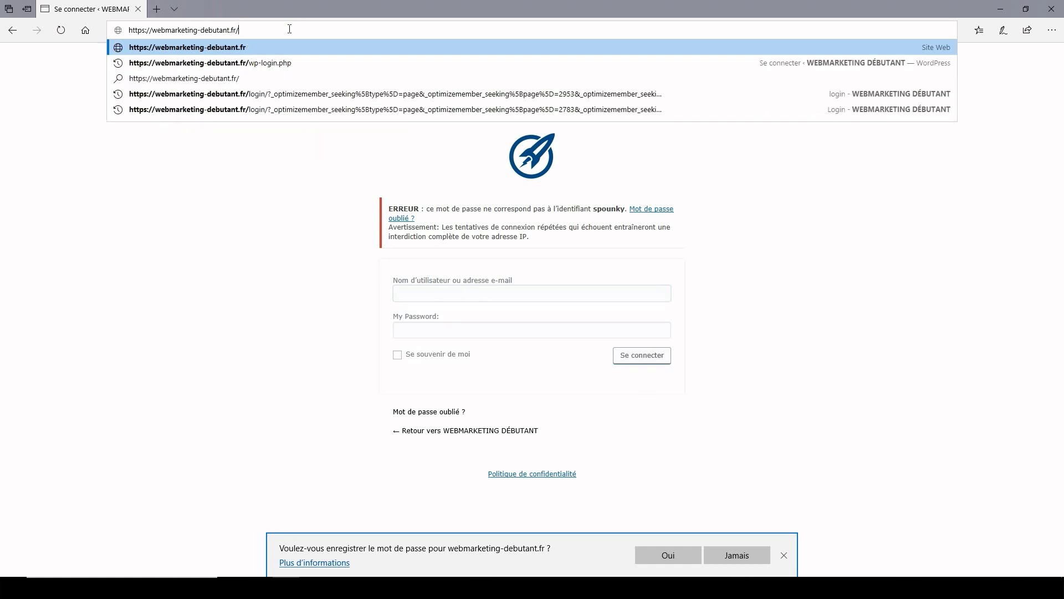
type("membre/intro")
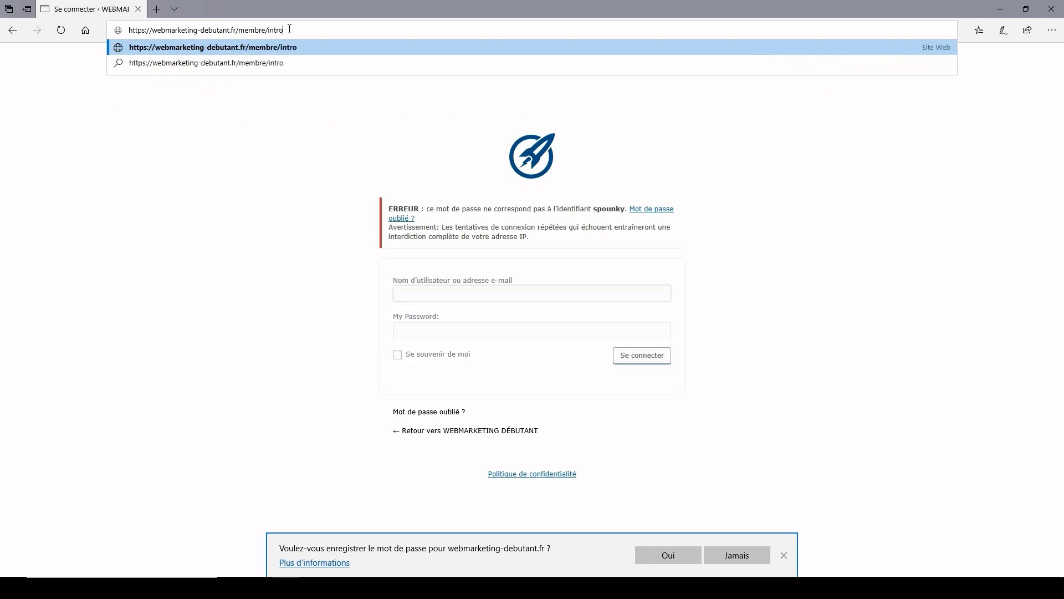
type("duction")
key("Return")
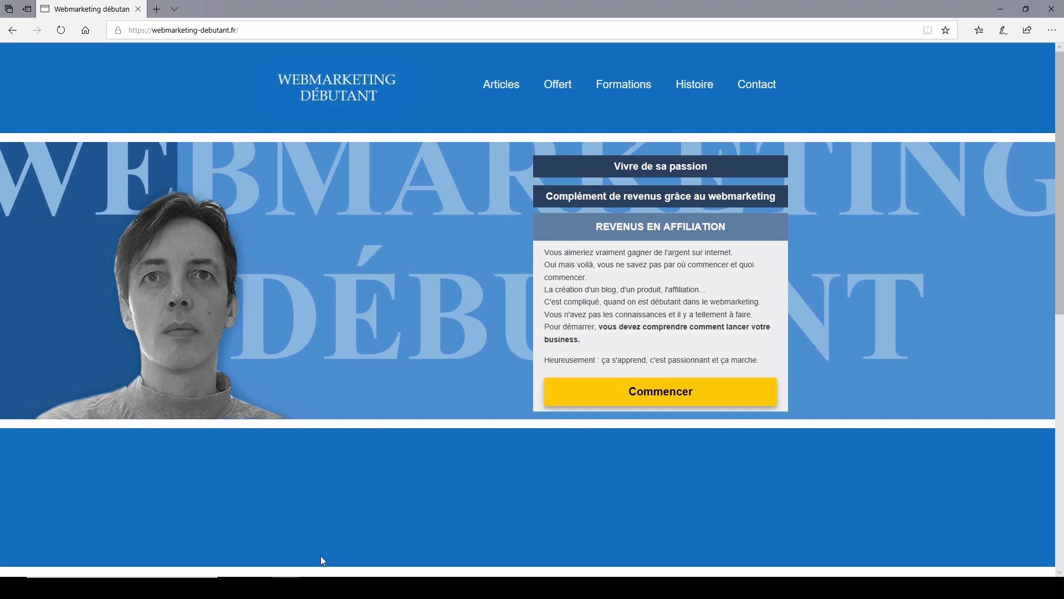
Switch back to the WordPress dashboard in Firefox
mouse_move(322, 560)
left_click(308, 532)
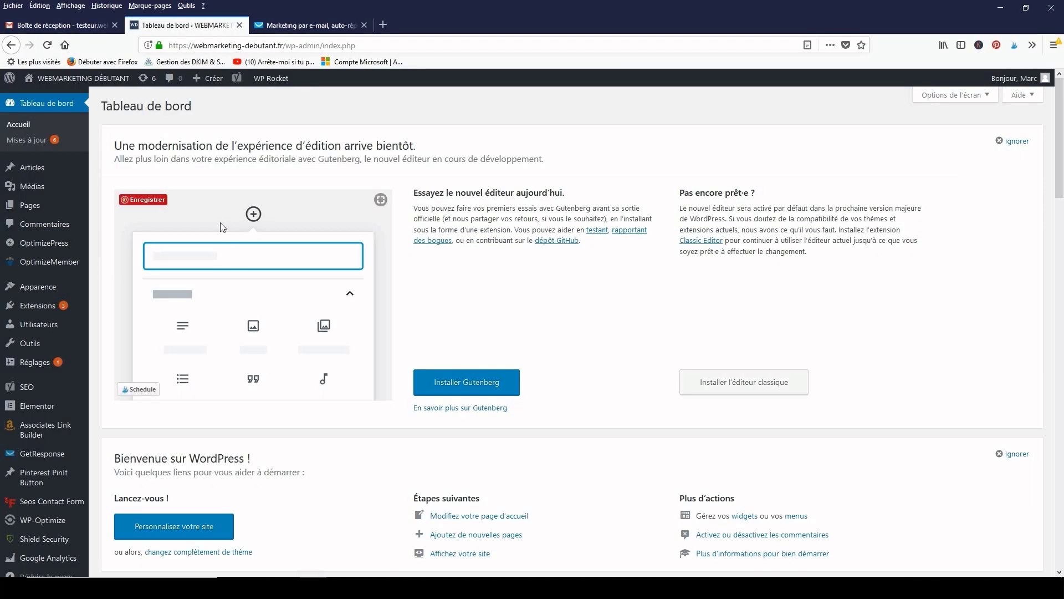
mouse_move(39, 262)
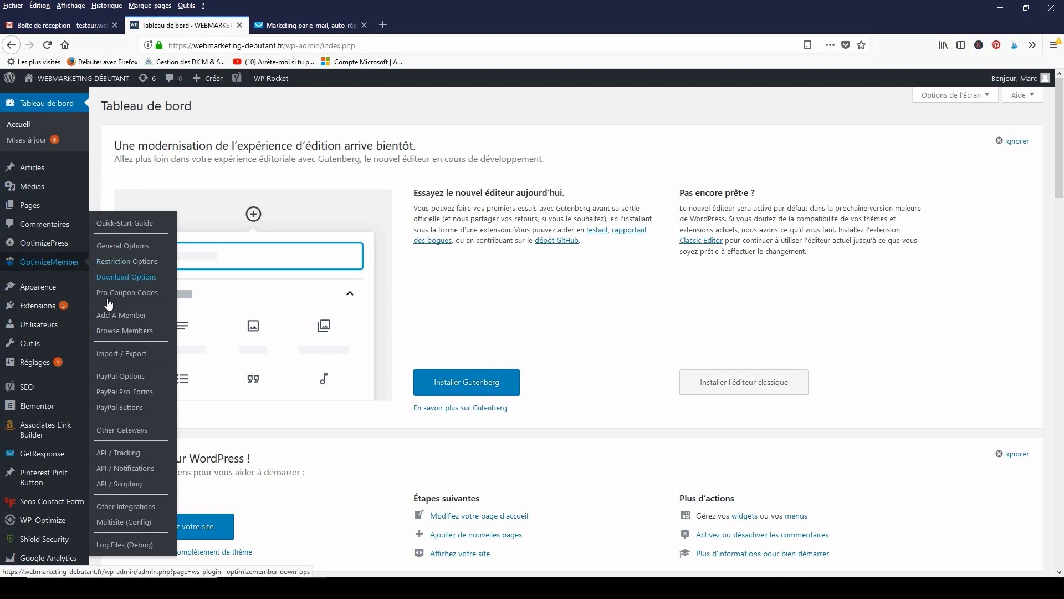
Open Add A Member and enter the new user's username and pasted e-mail address
left_click(136, 319)
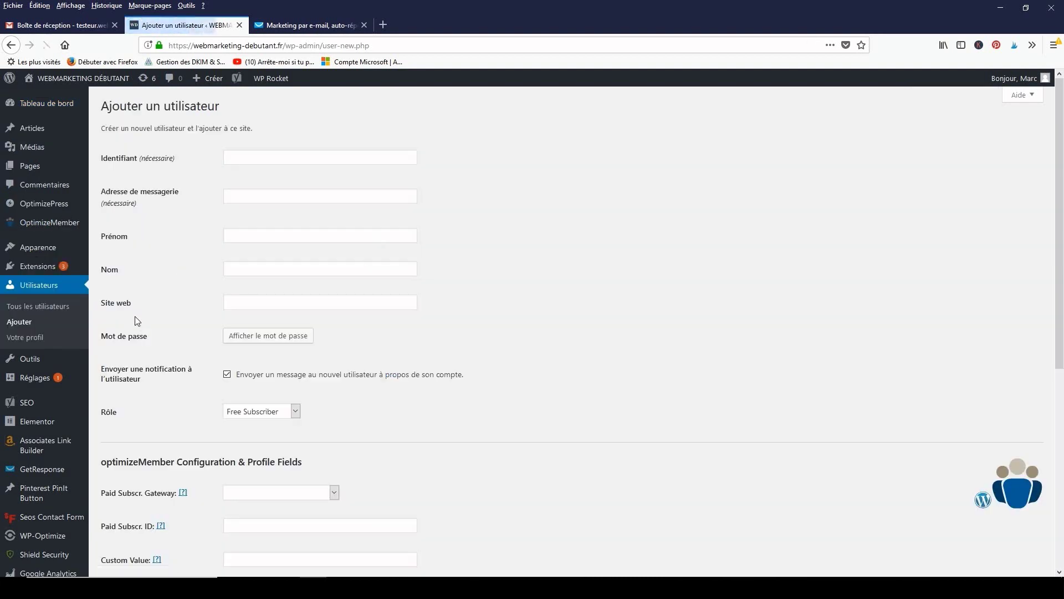
left_click(275, 153)
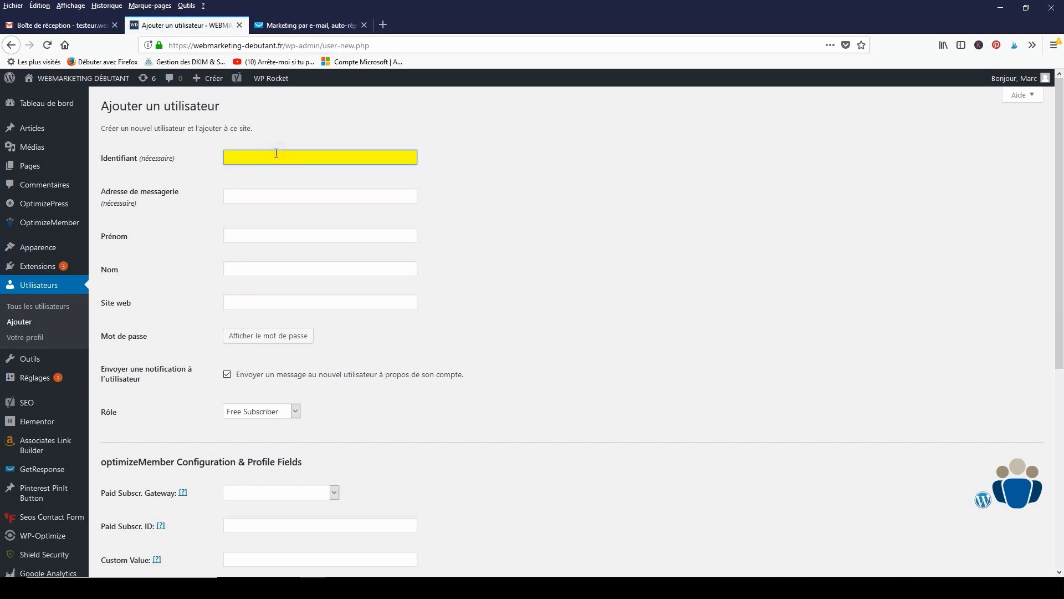
type("Marc")
left_click(255, 195)
key("ctrl+v")
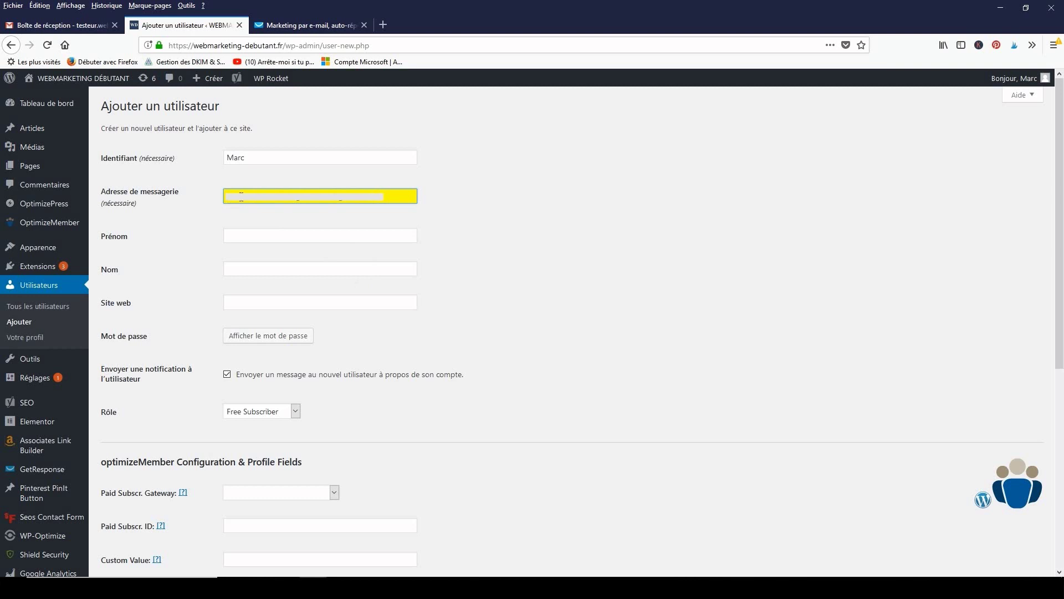
Fill in the new user's first and last name and reveal a generated strong password
left_click(249, 230)
type("Ma")
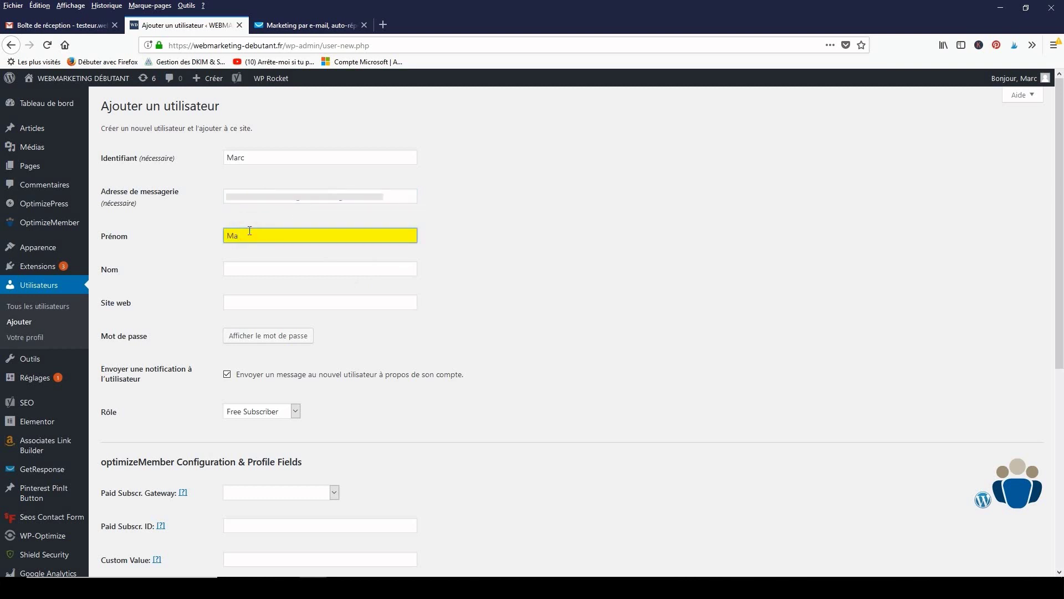
type("rc")
left_click(232, 271)
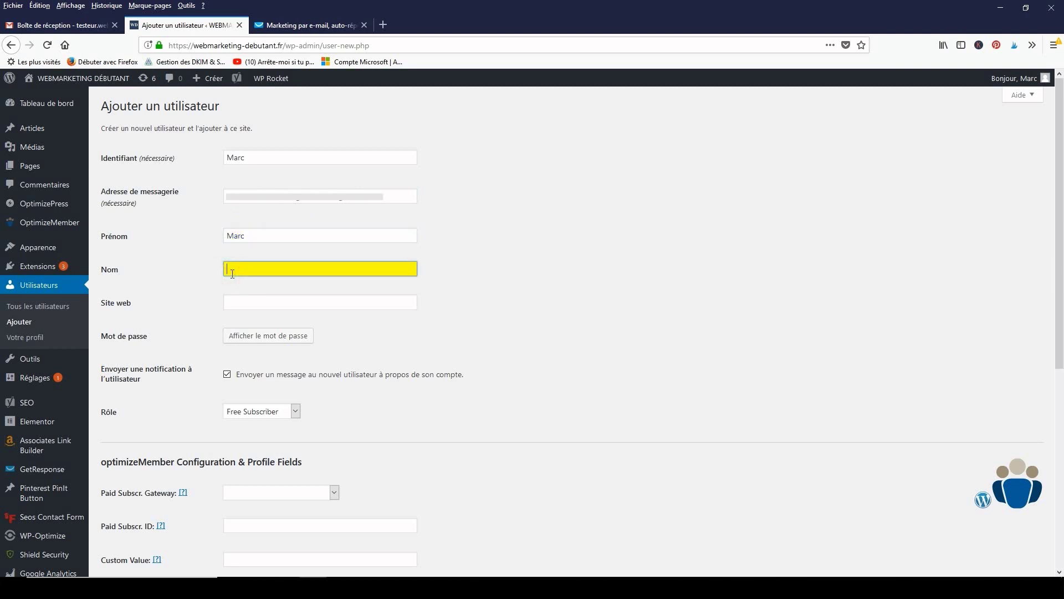
type("C")
key("BackSpace")
key("BackSpace")
left_click(237, 337)
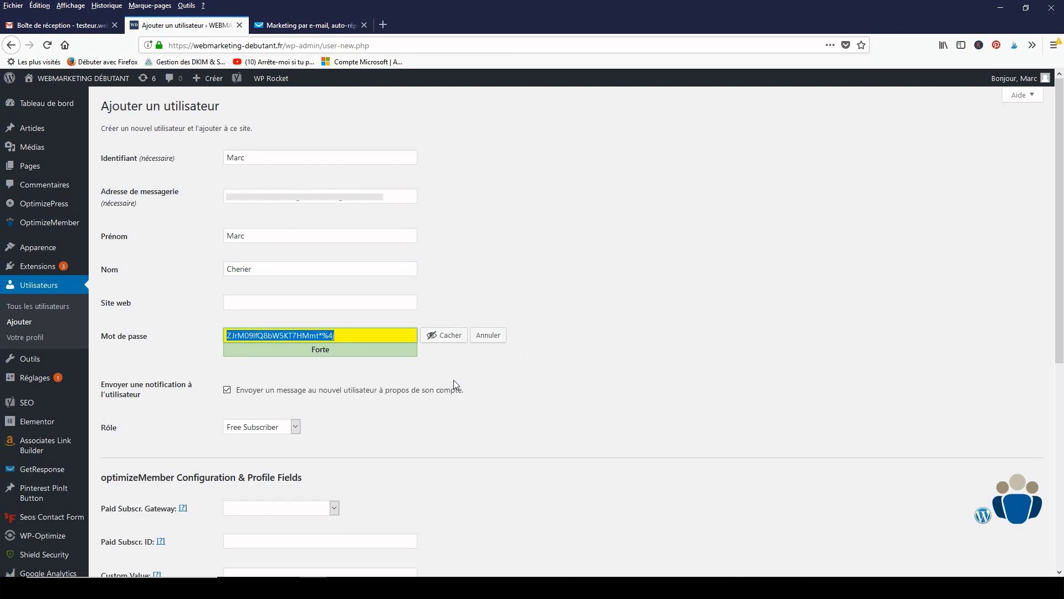
left_click(227, 390)
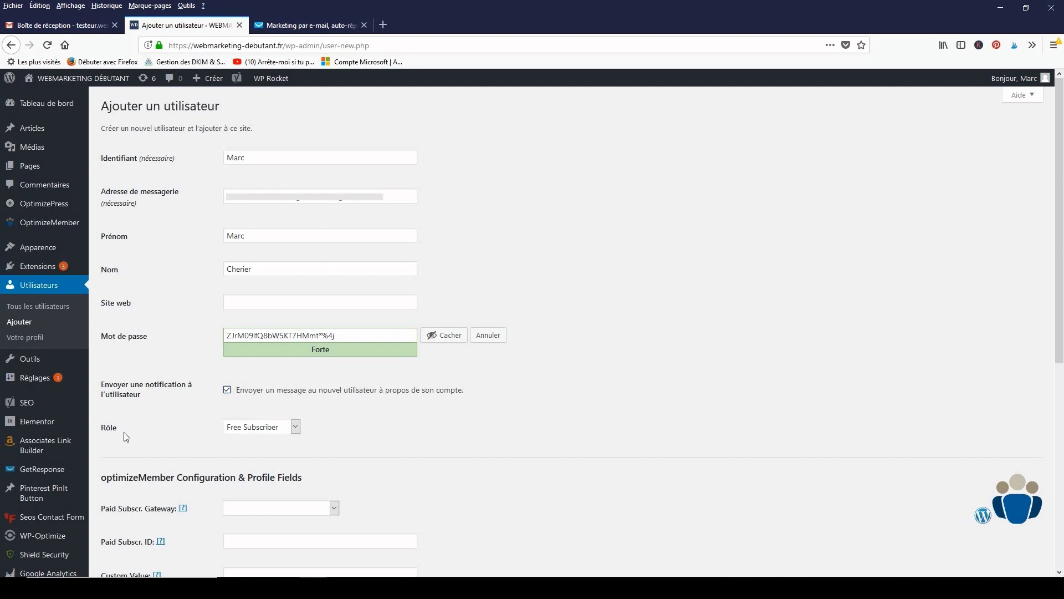
Set the new user's role to Gold Member
left_click(267, 428)
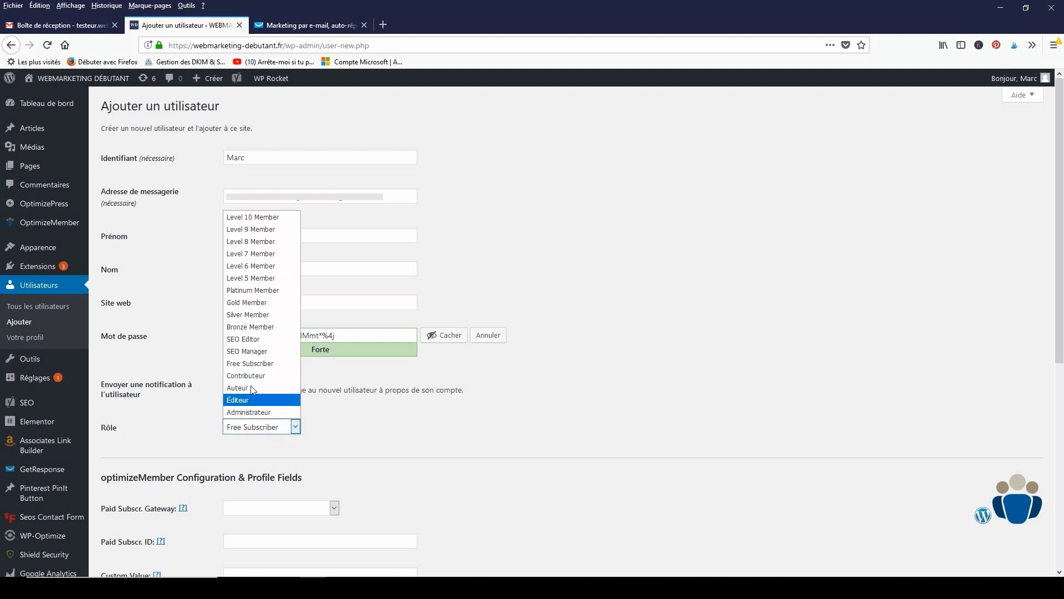
left_click(244, 304)
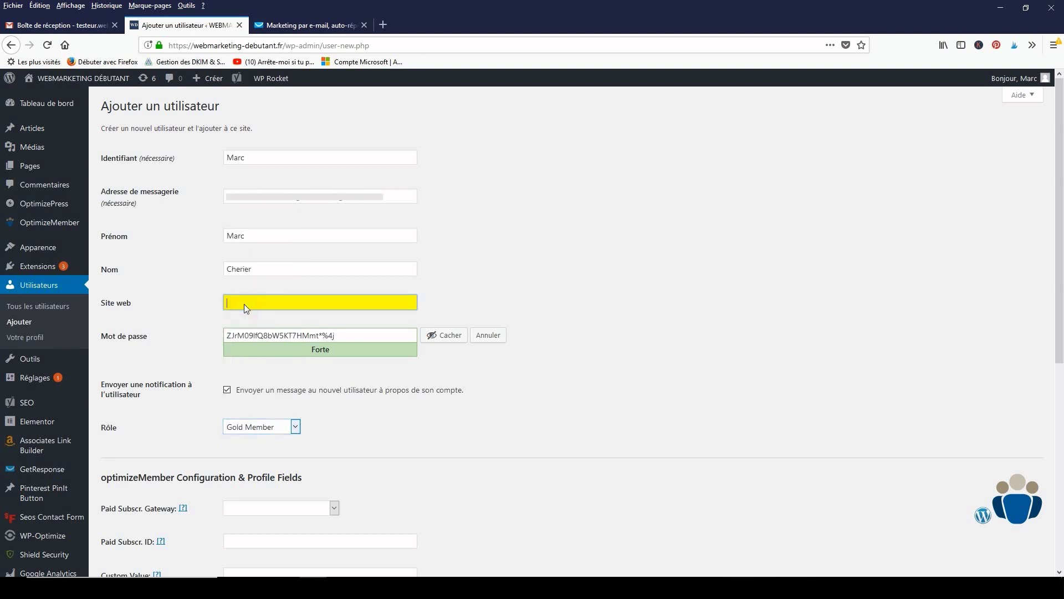
left_click(197, 435)
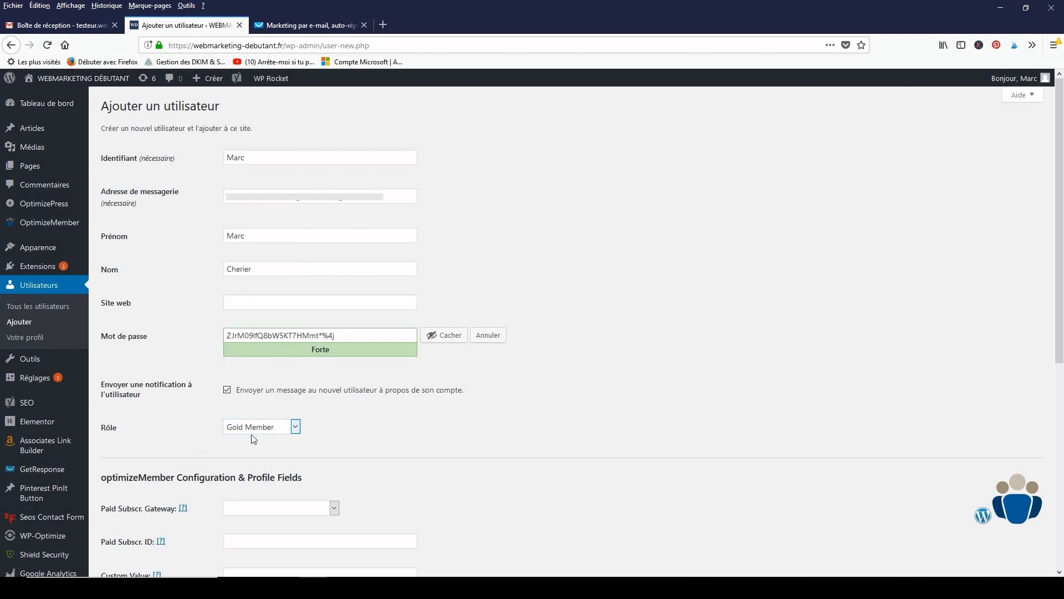
left_click(244, 431)
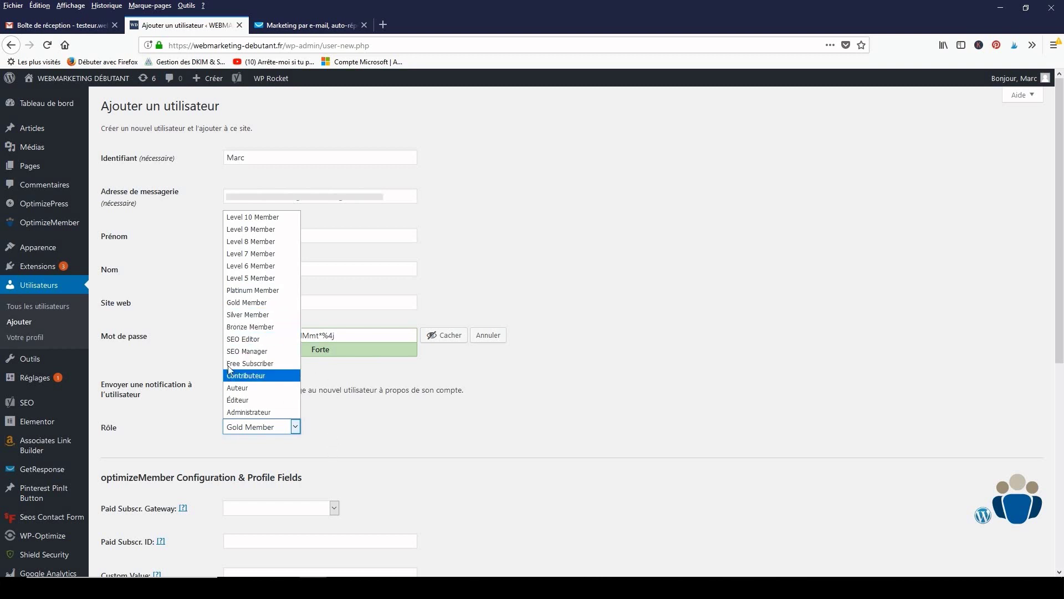
left_click(240, 303)
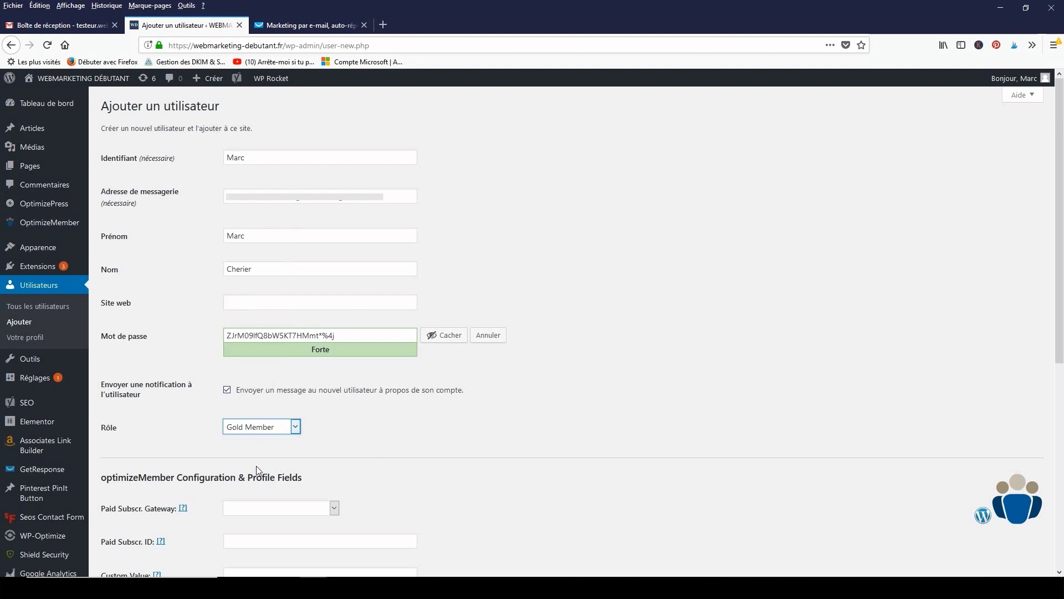
Check the mailing list confirmation email option and review the rest of the form
scroll(257, 462, "down", 4)
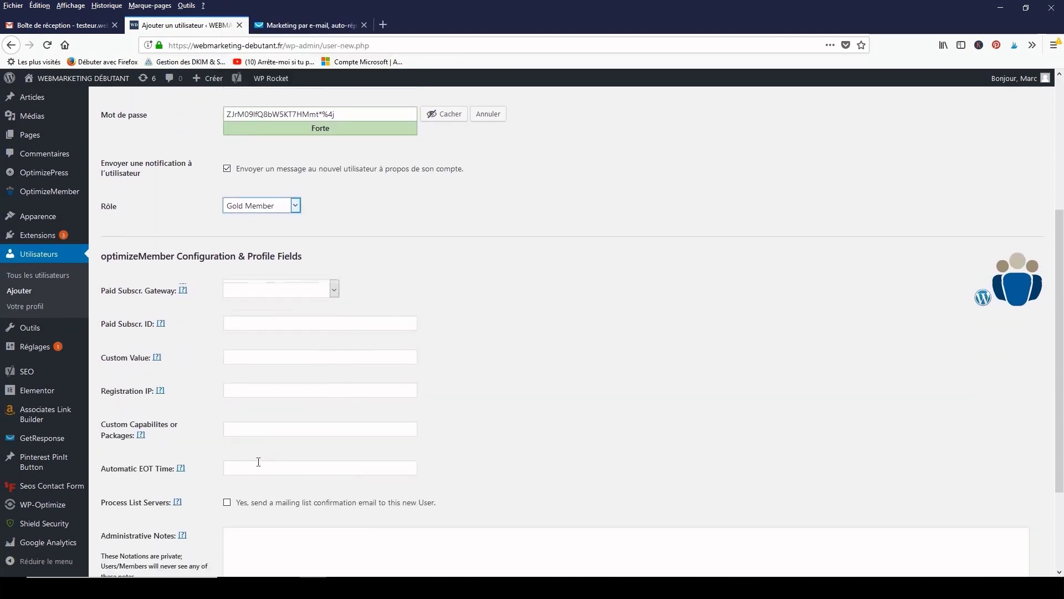
scroll(258, 461, "down", 2)
left_click(227, 381)
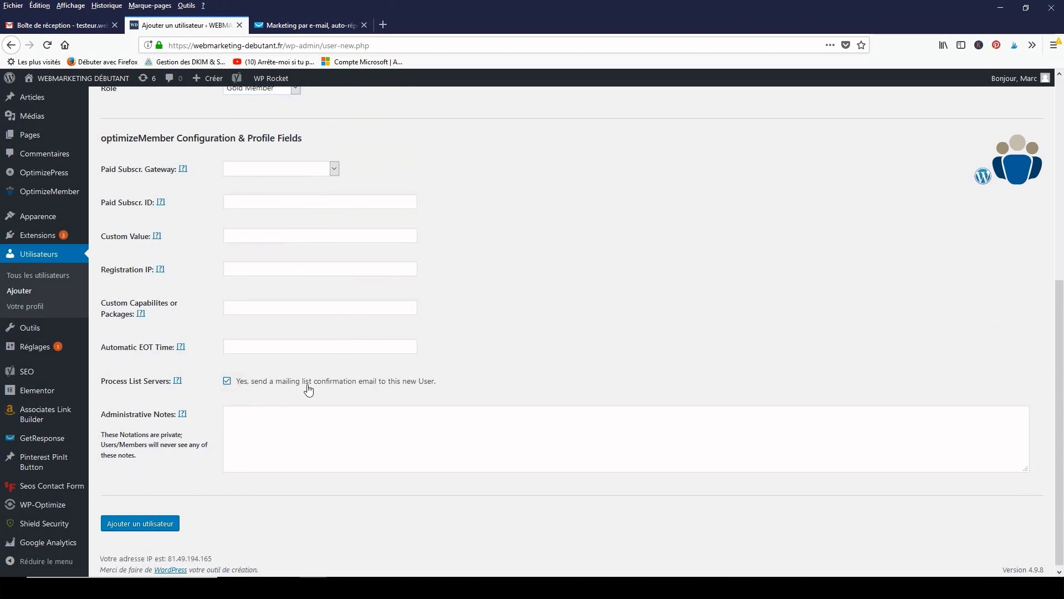
scroll(475, 359, "up", 4)
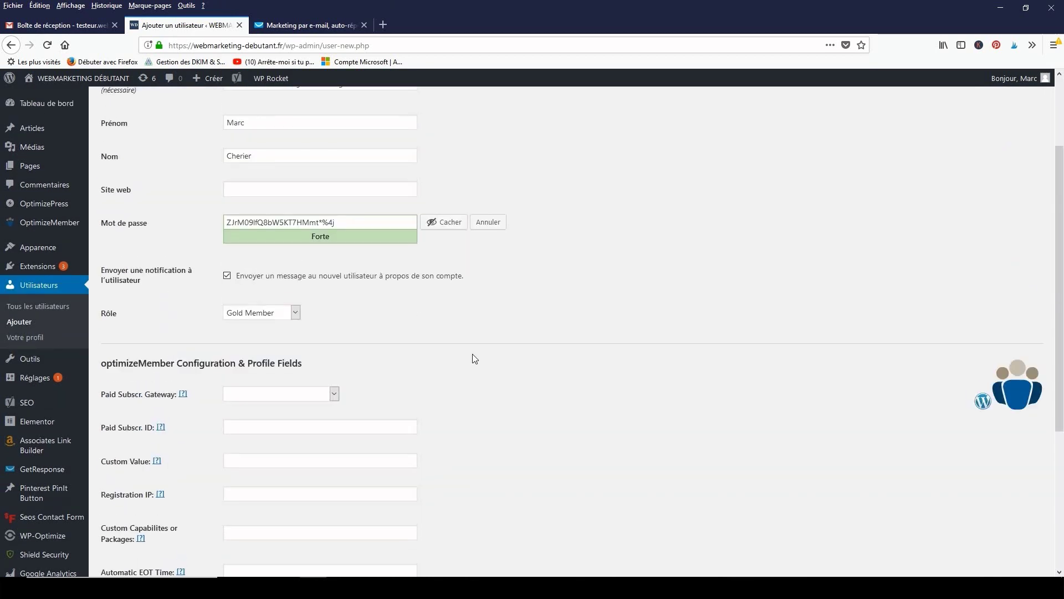
scroll(463, 364, "down", 4)
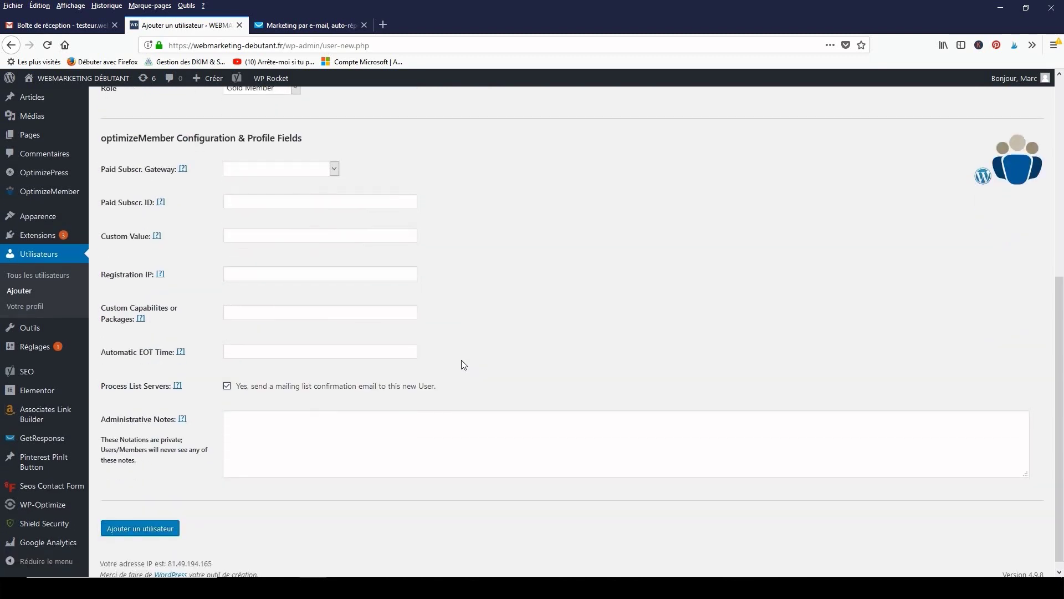
scroll(463, 364, "up", 2)
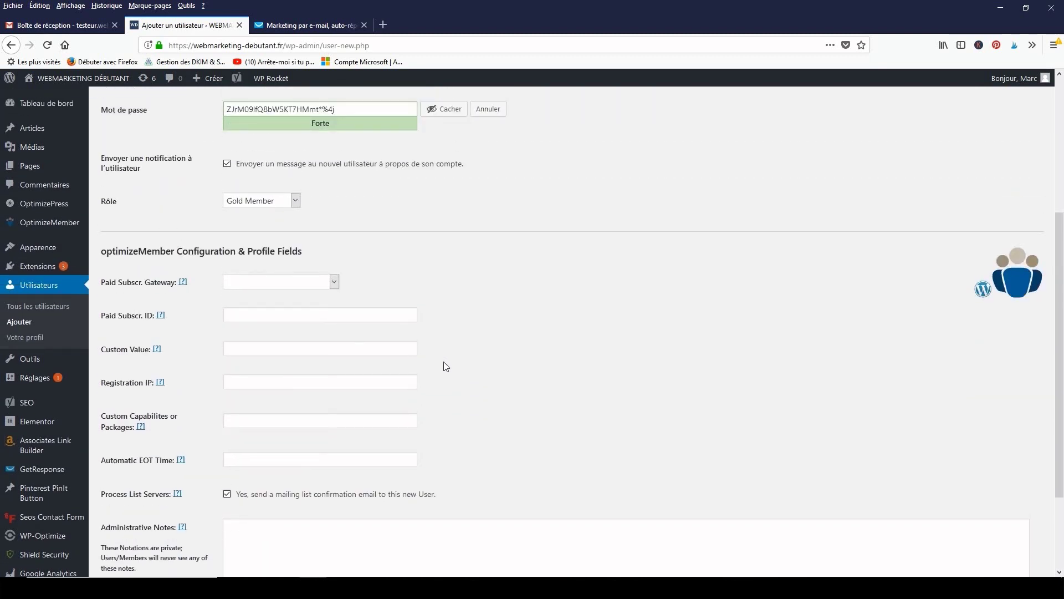
scroll(446, 366, "up", 2)
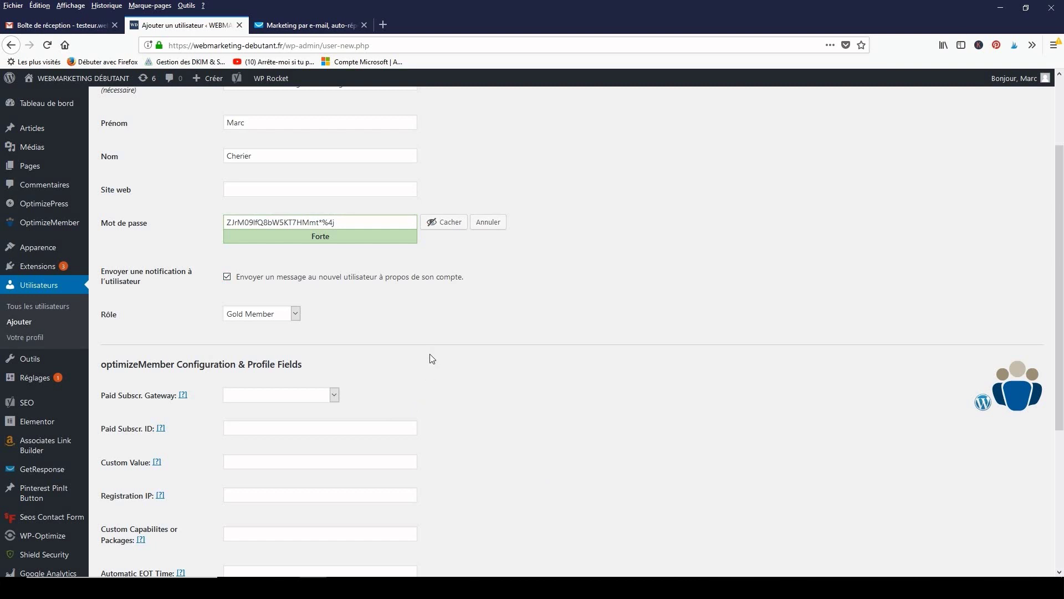
scroll(461, 499, "down", 5)
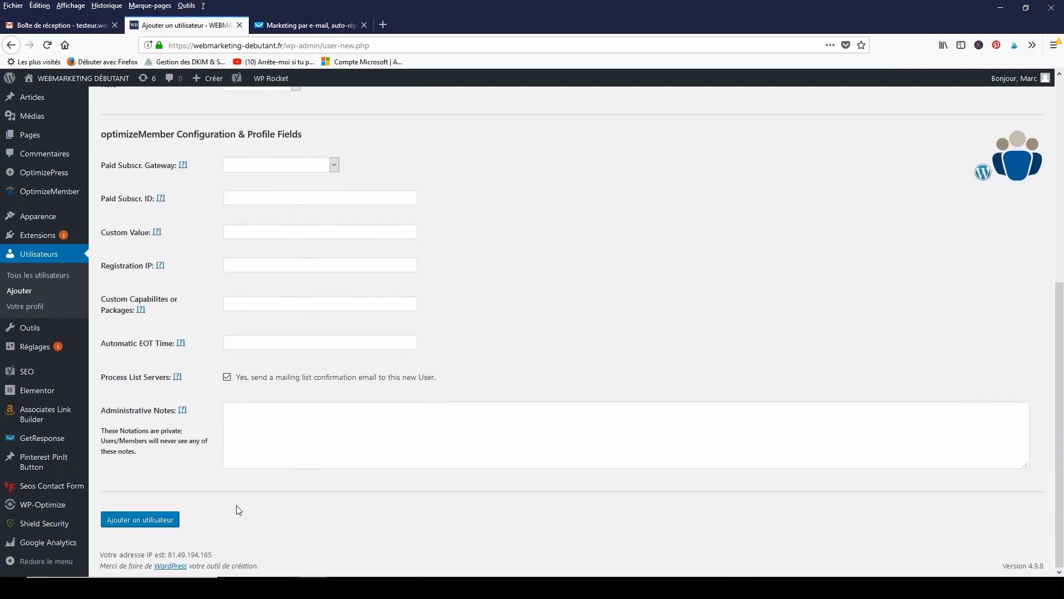
scroll(239, 510, "up", 7)
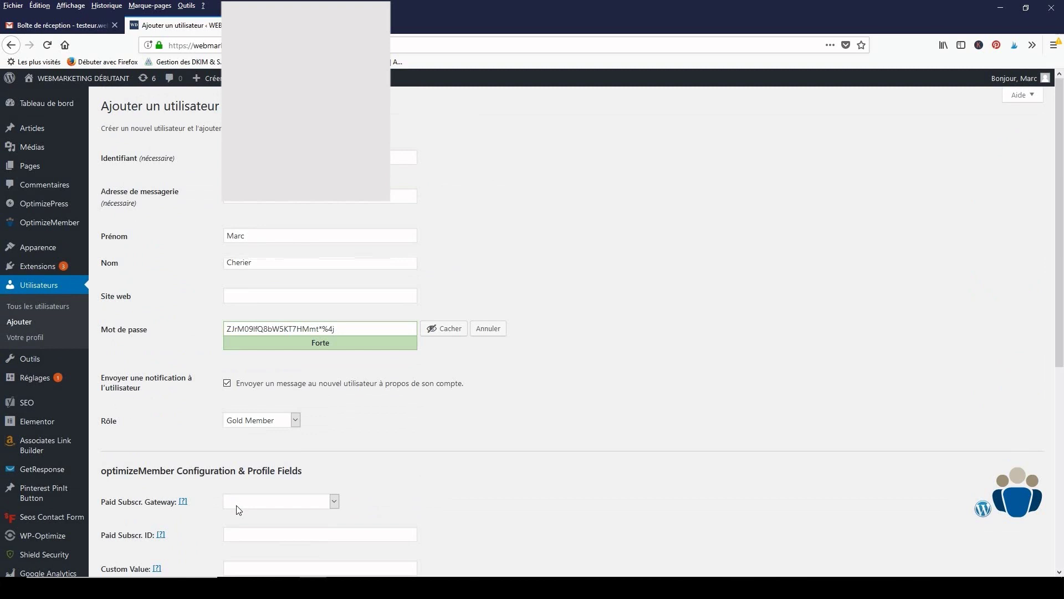
scroll(238, 510, "down", 2)
scroll(238, 510, "up", 1)
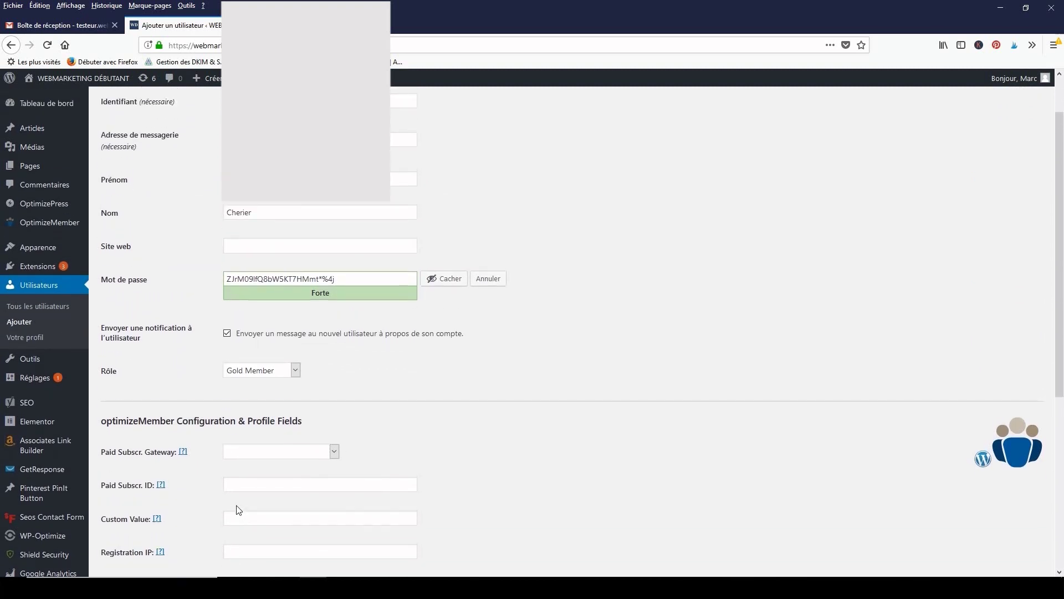
scroll(239, 510, "down", 5)
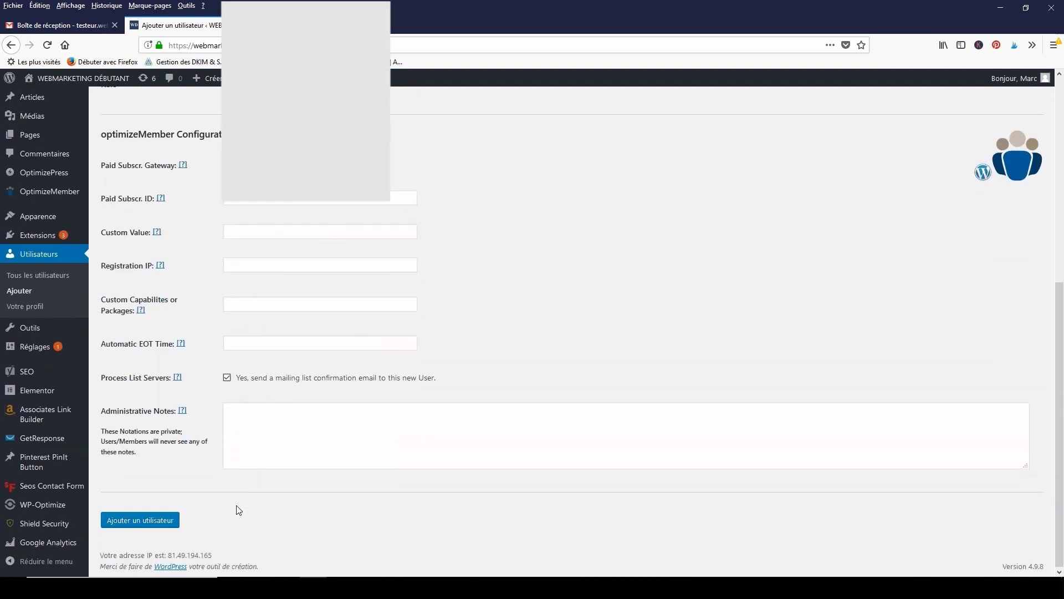
Create the Gold Member user, then switch to the Gmail inbox
left_click(138, 522)
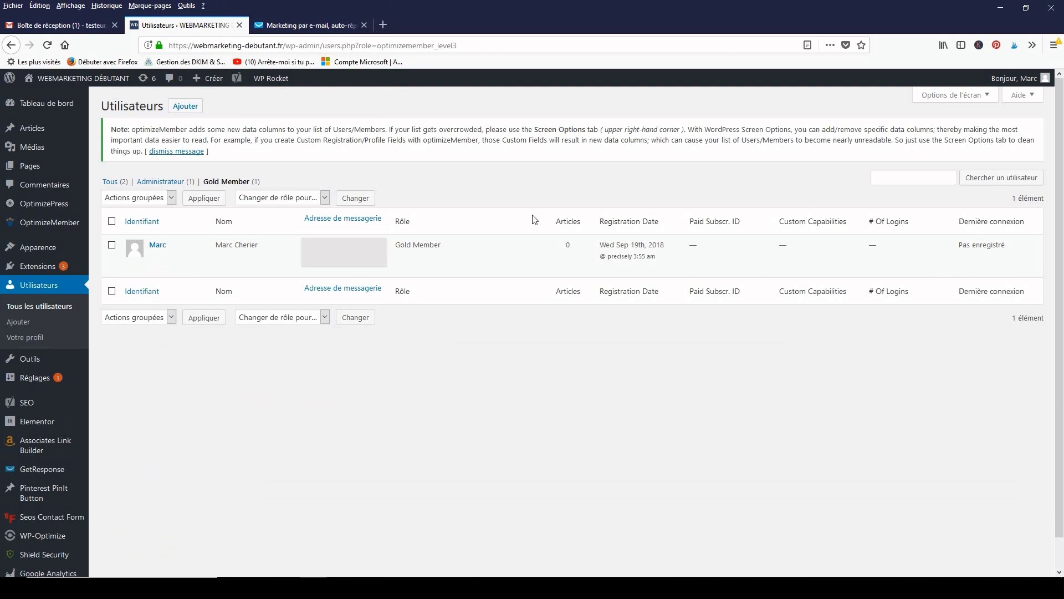
mouse_move(211, 243)
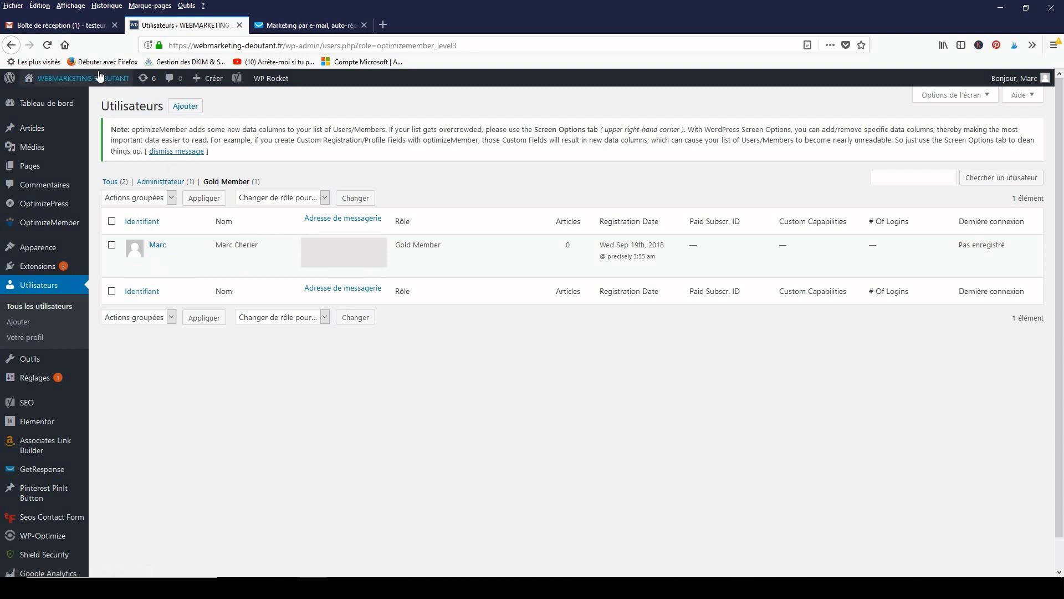
left_click(69, 24)
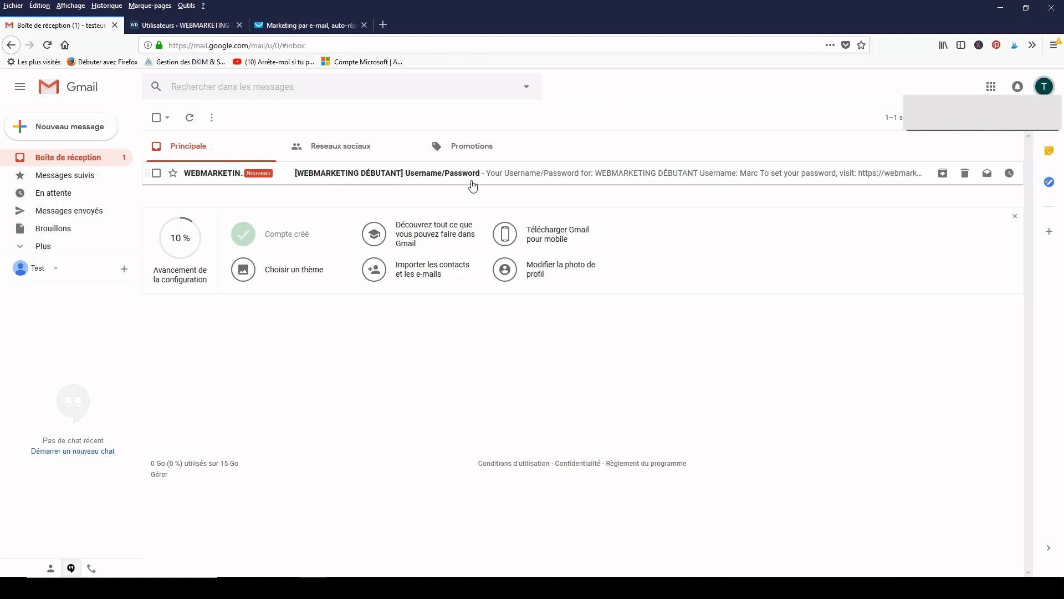
Open the '[WEBMARKETING DÉBUTANT] Username/Password' email and follow its password-reset link
left_click(336, 176)
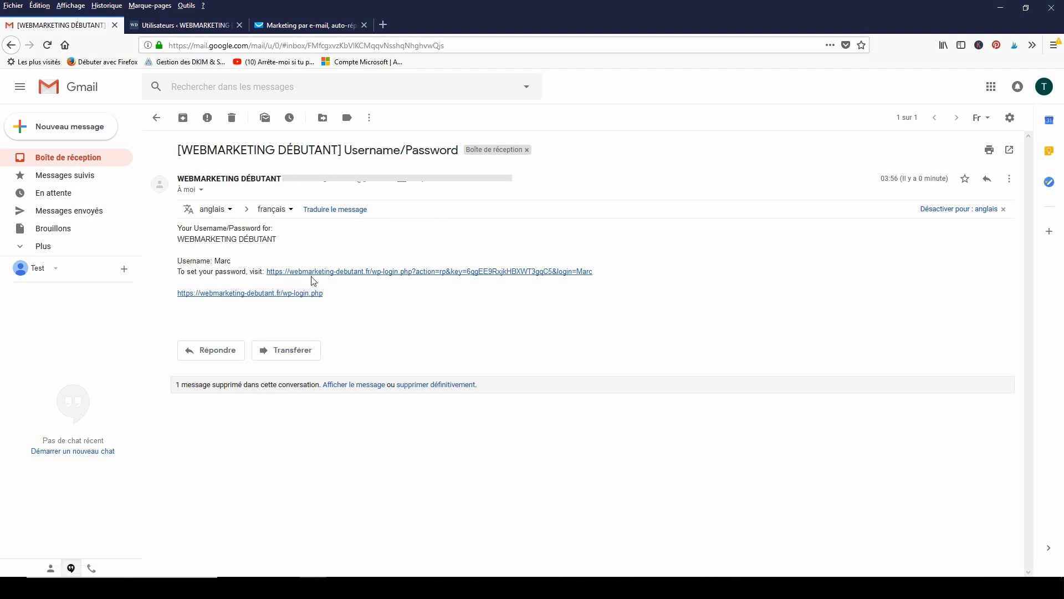
left_click(352, 271)
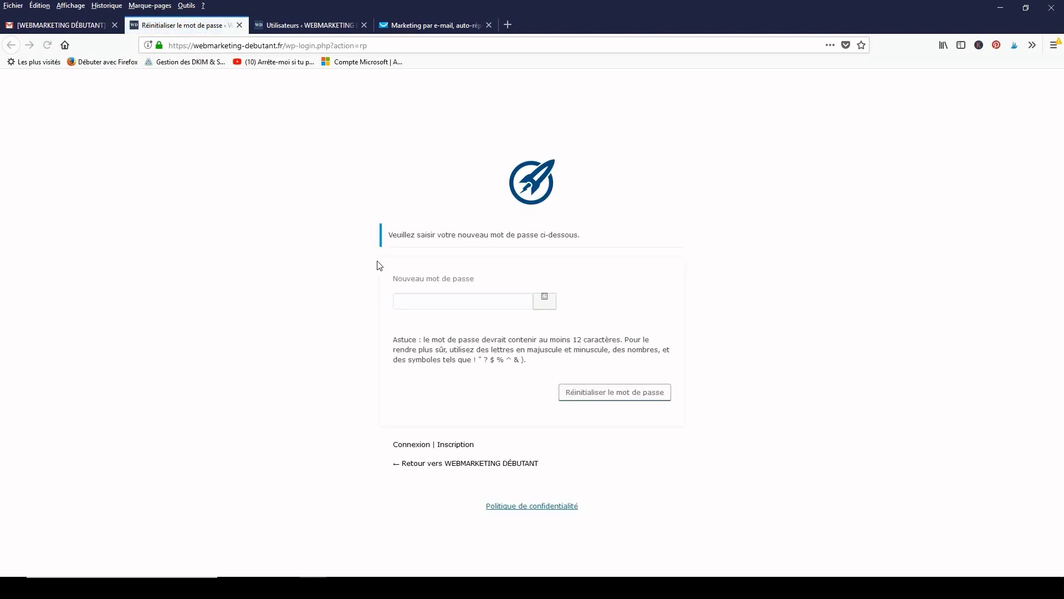
Copy the suggested password, save it as the new password, and return to Webmarketing Débutant
left_click_drag(500, 301, 389, 296)
right_click(419, 301)
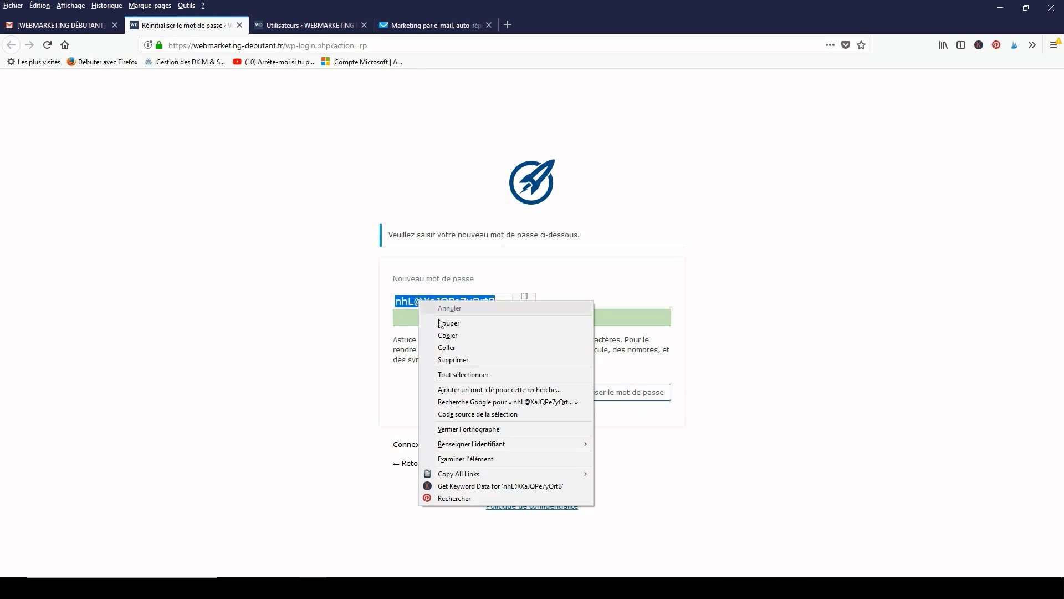
left_click(450, 336)
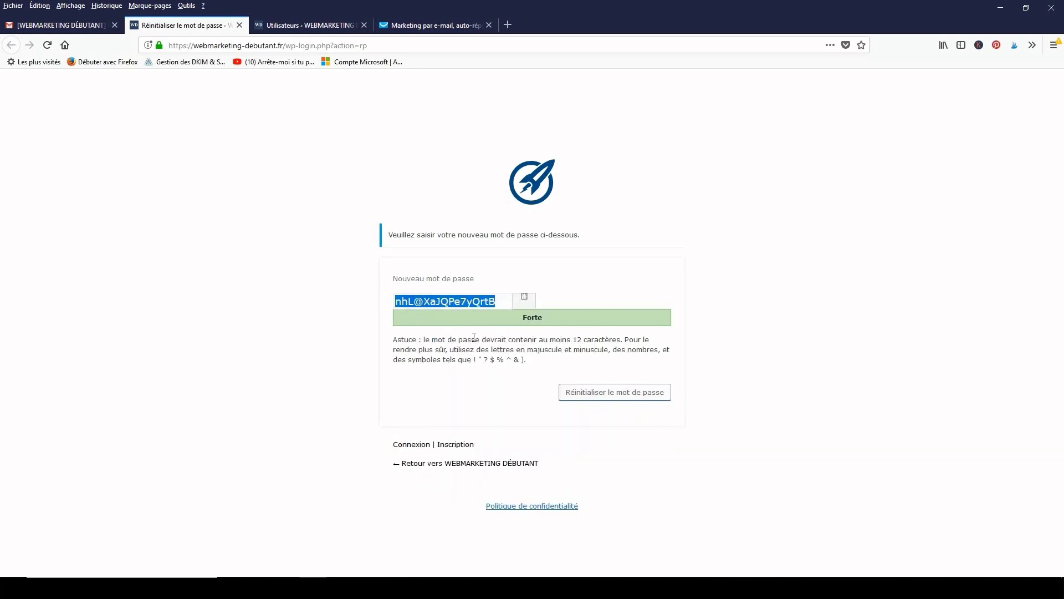
left_click(604, 393)
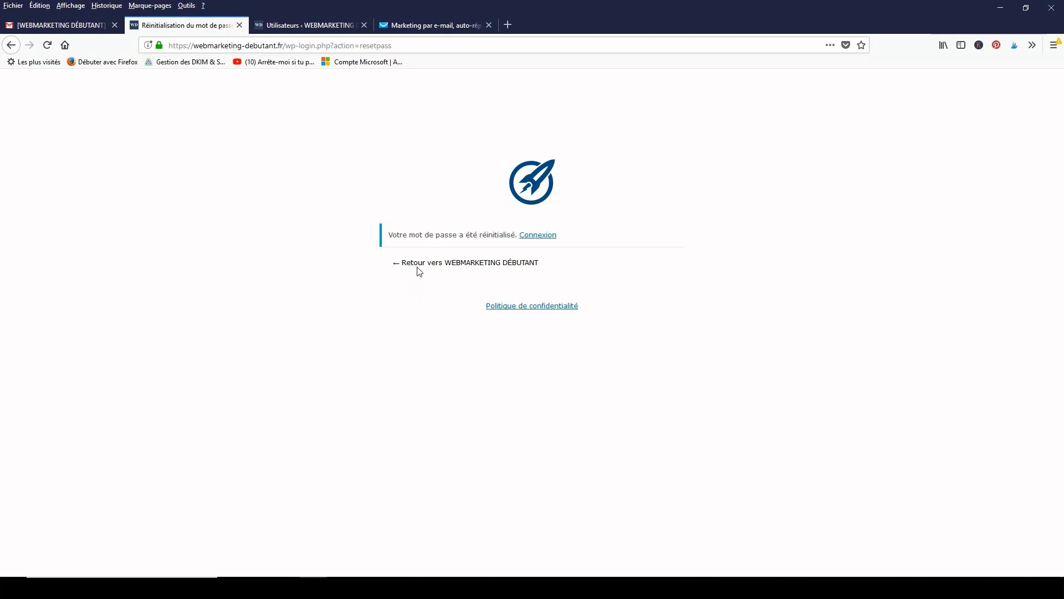
left_click(467, 264)
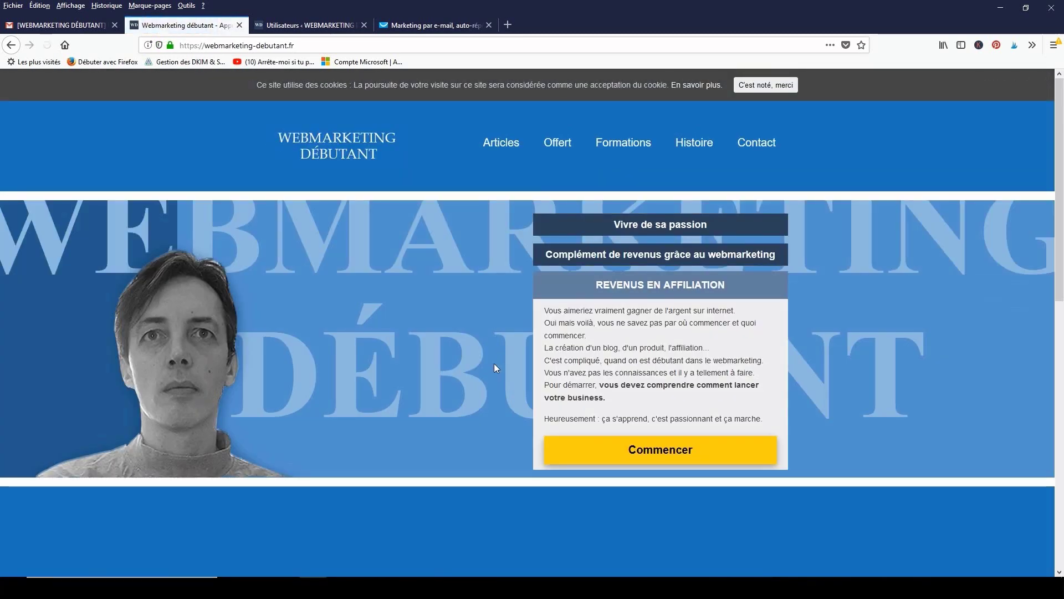
Dismiss the site's cookie notice with 'C'est noté, merci'
left_click(323, 43)
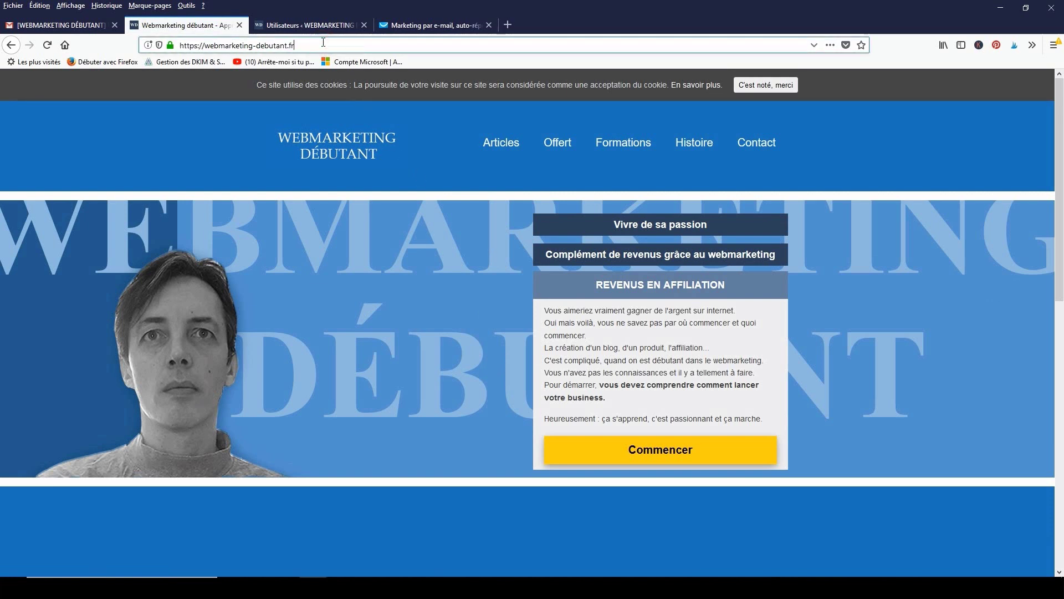
type("/")
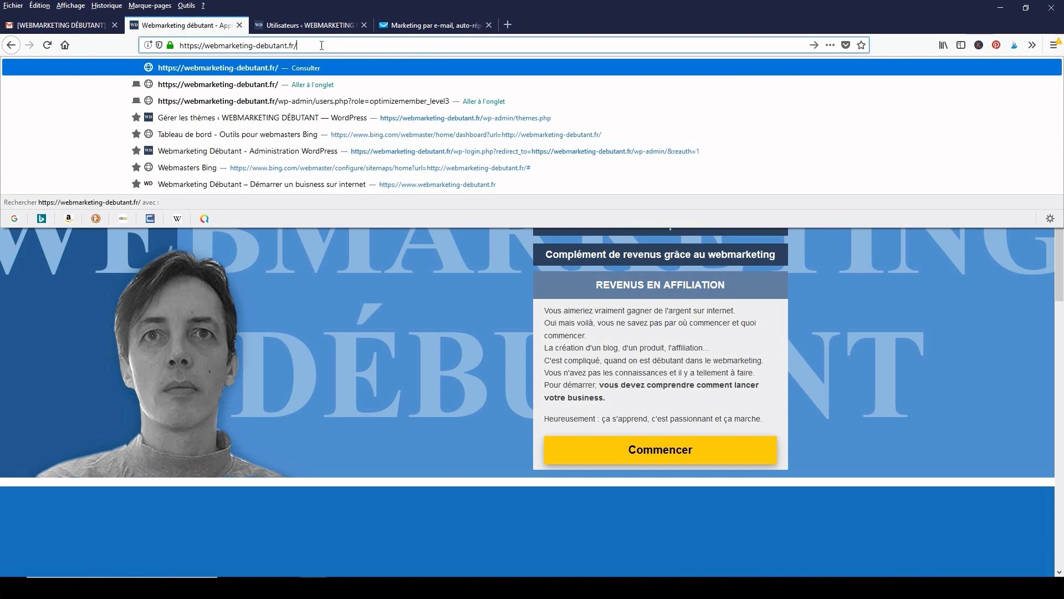
left_click(372, 288)
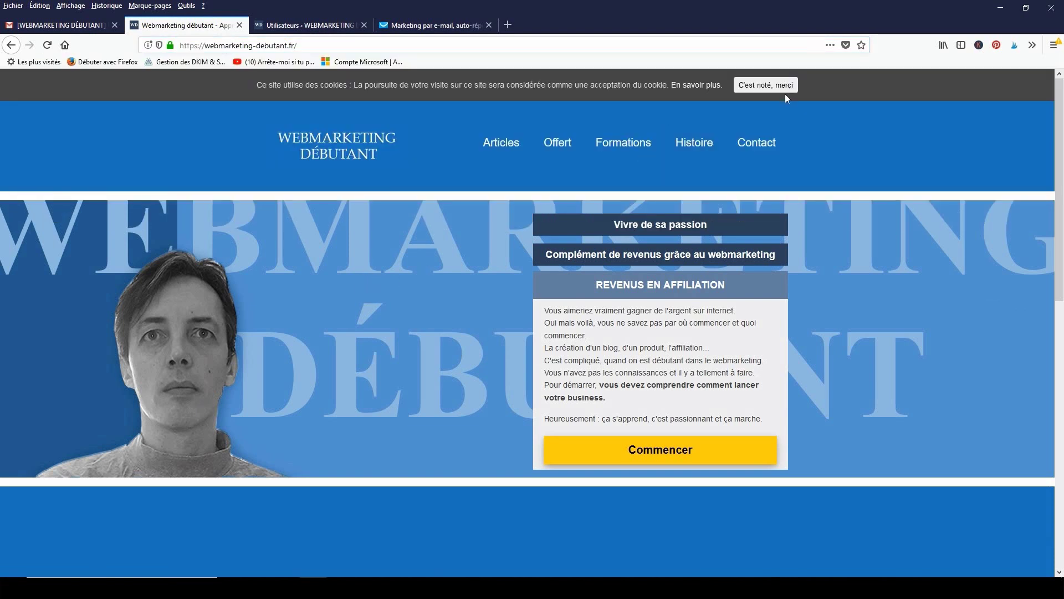
left_click(770, 84)
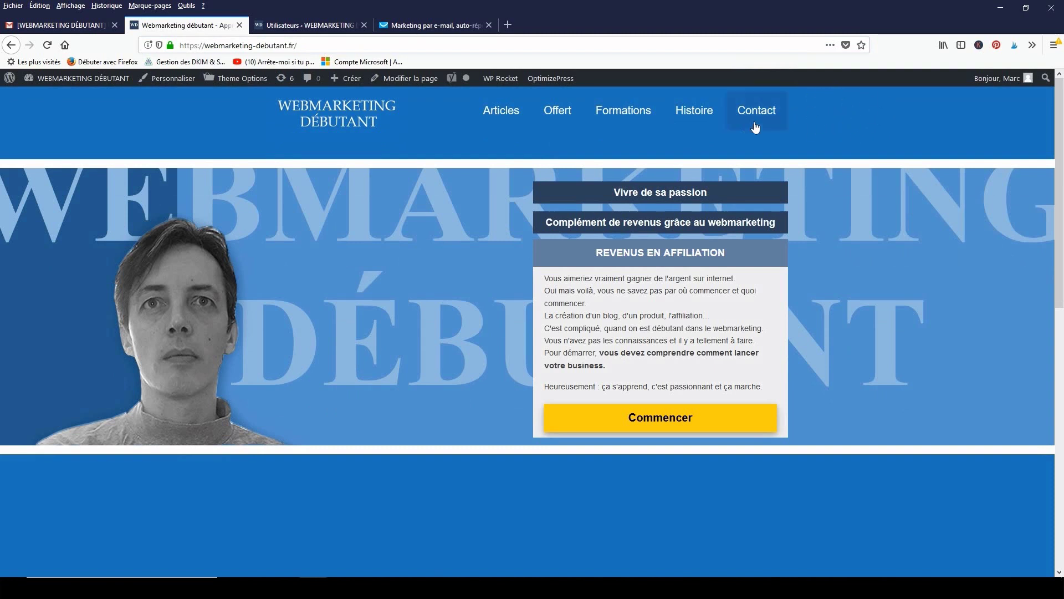
Go to the site's /login address to log the admin out and reach the login page
left_click(338, 46)
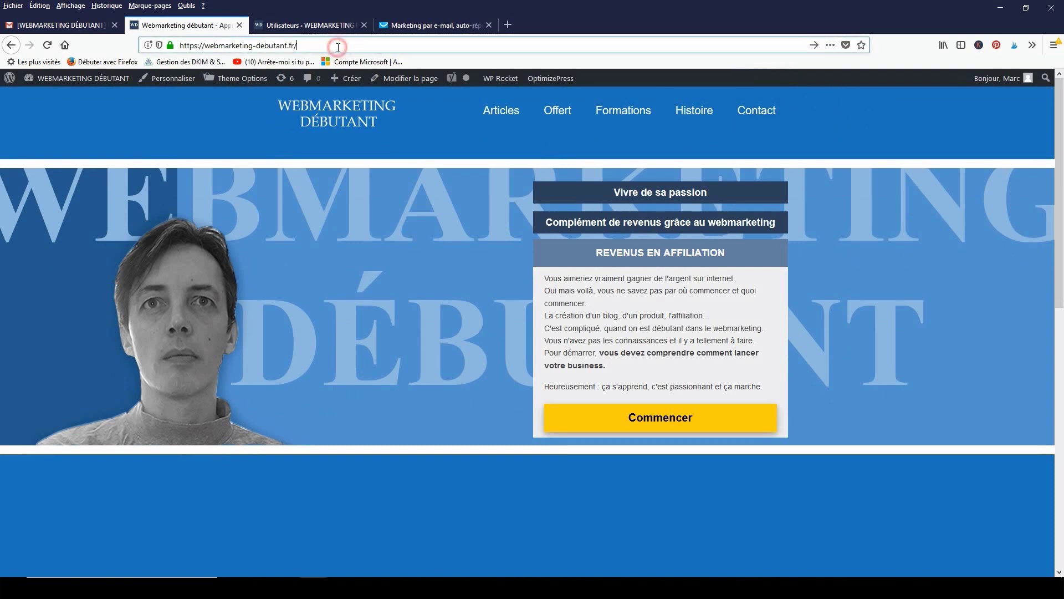
type("login")
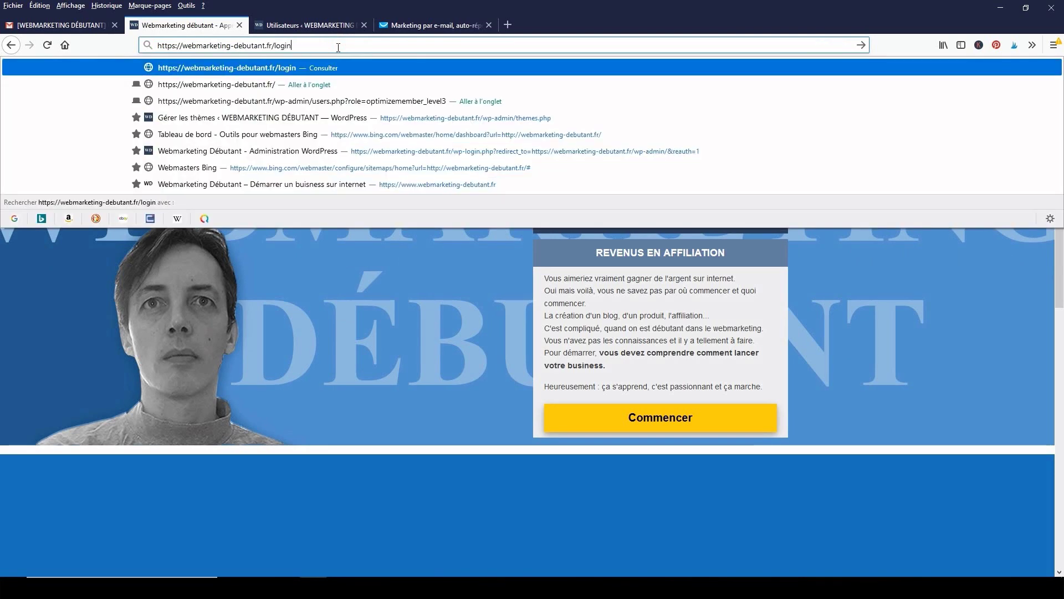
key("Return")
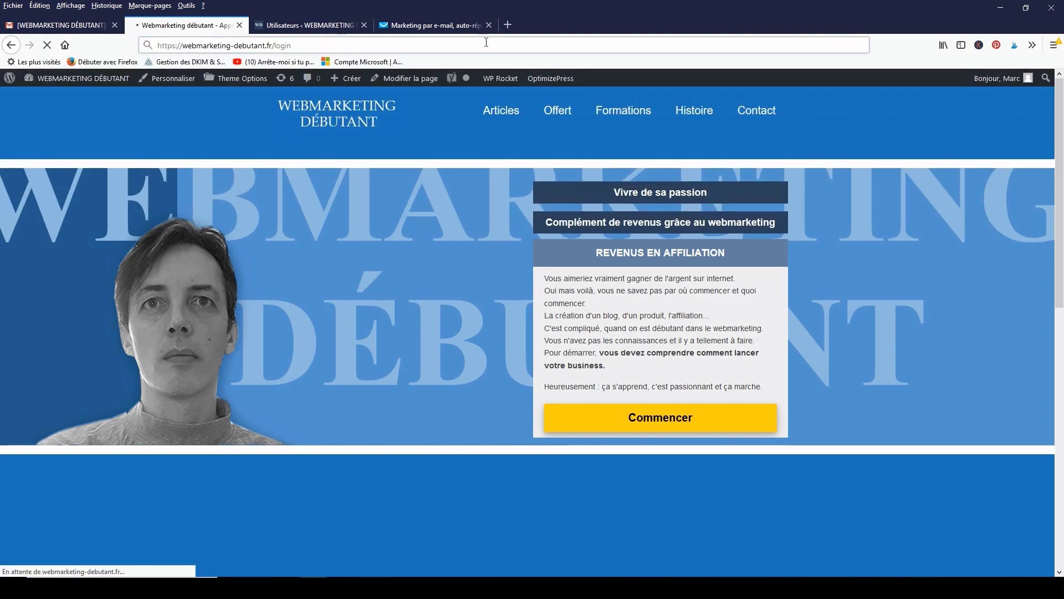
mouse_move(987, 78)
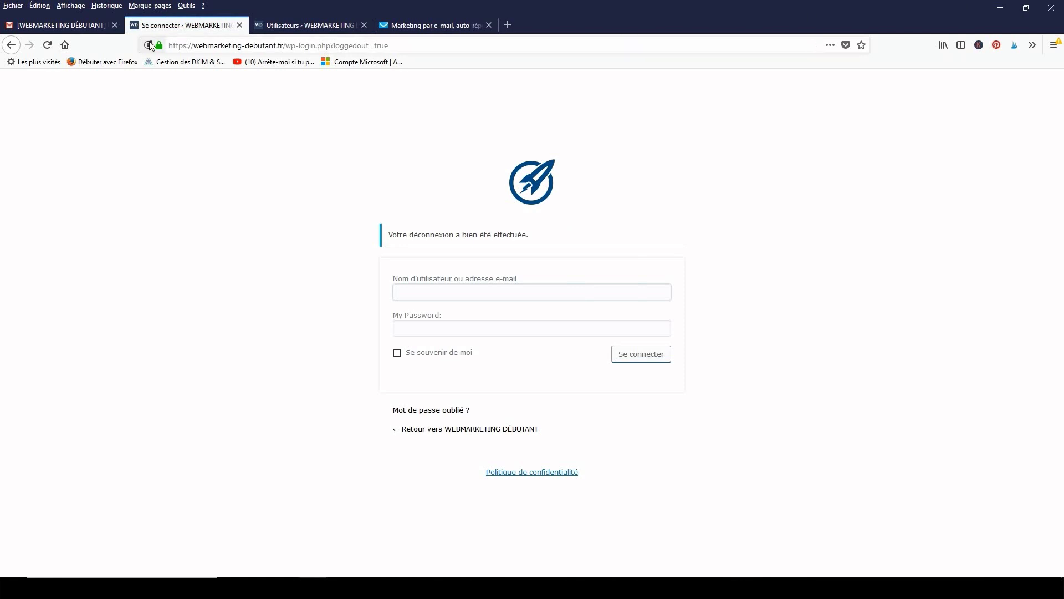
Sign in as the new Gold Member using their username and the pasted password
left_click(419, 294)
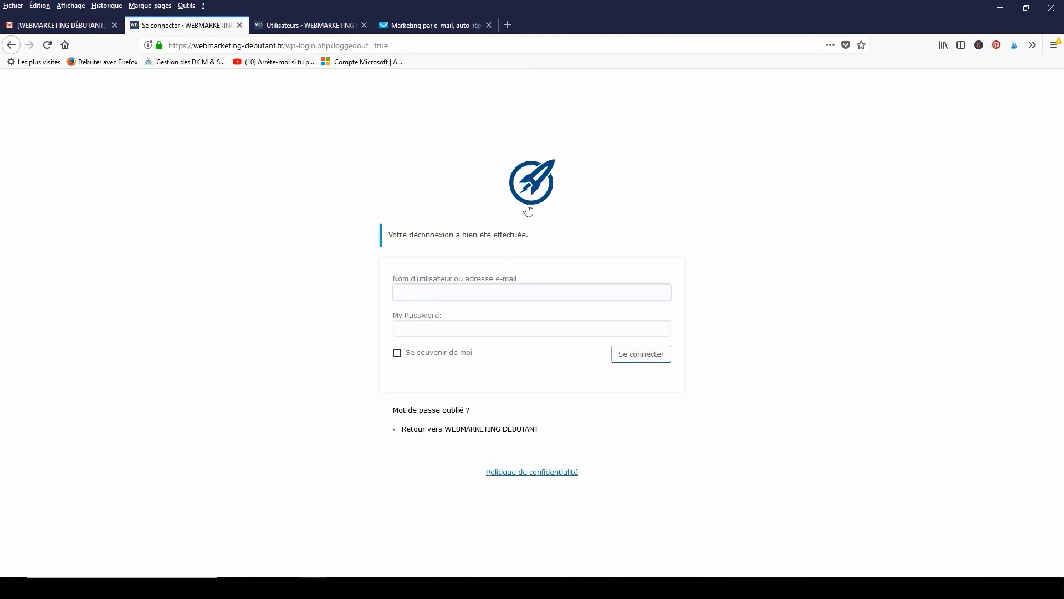
left_click(422, 289)
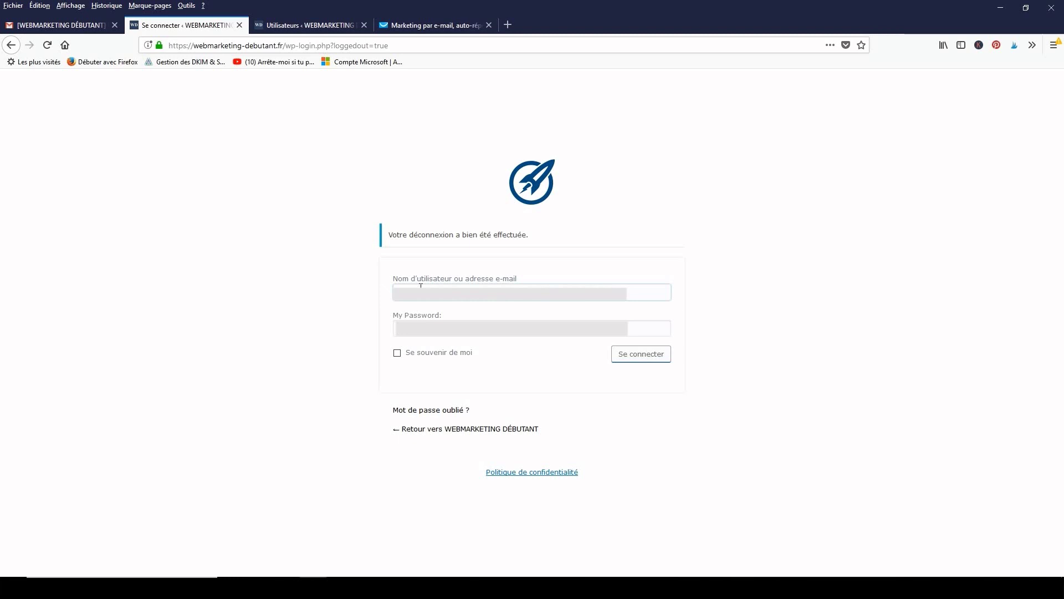
right_click(405, 334)
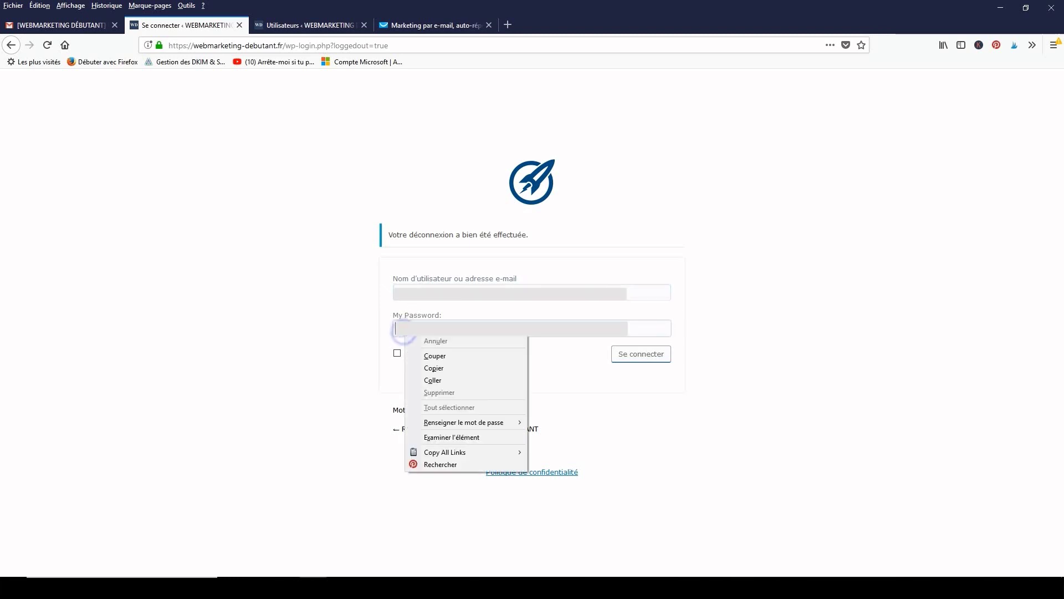
left_click(444, 379)
left_click(621, 362)
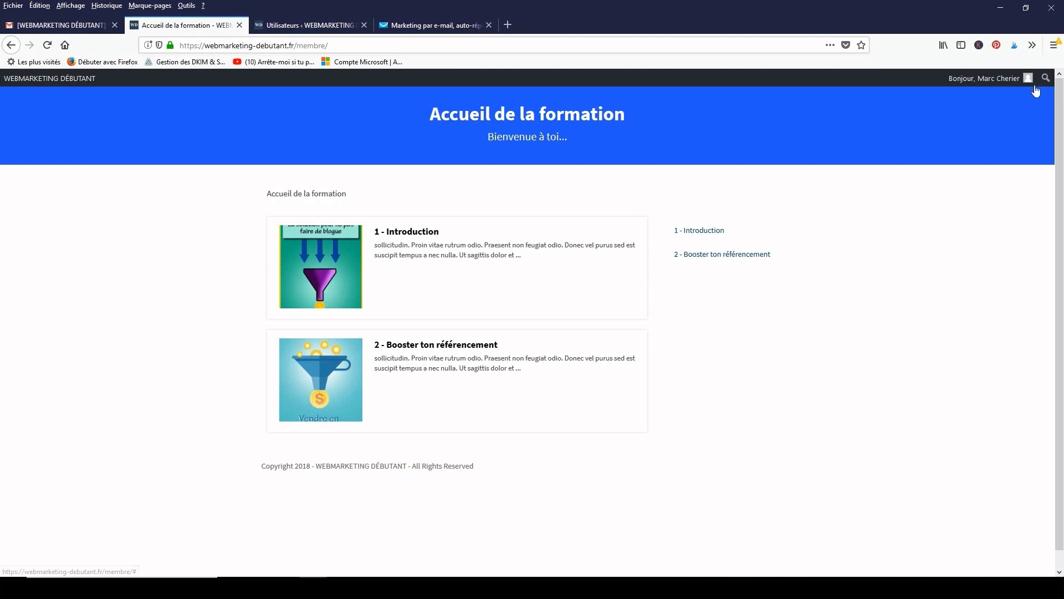
Open the '1 - Introduction' lesson from the training home page and scroll to its video
left_click(1002, 79)
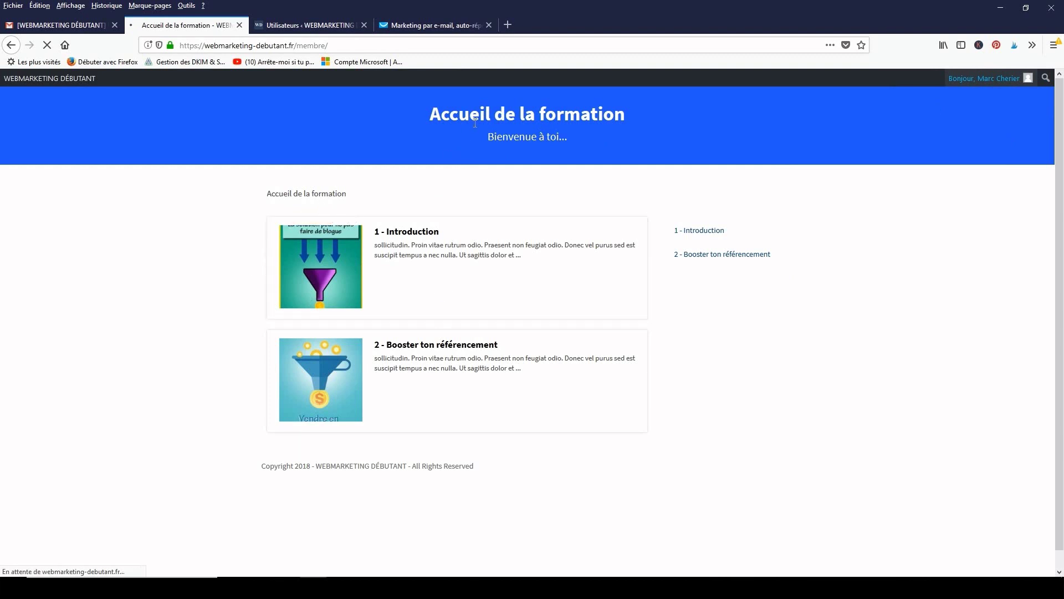
left_click(705, 239)
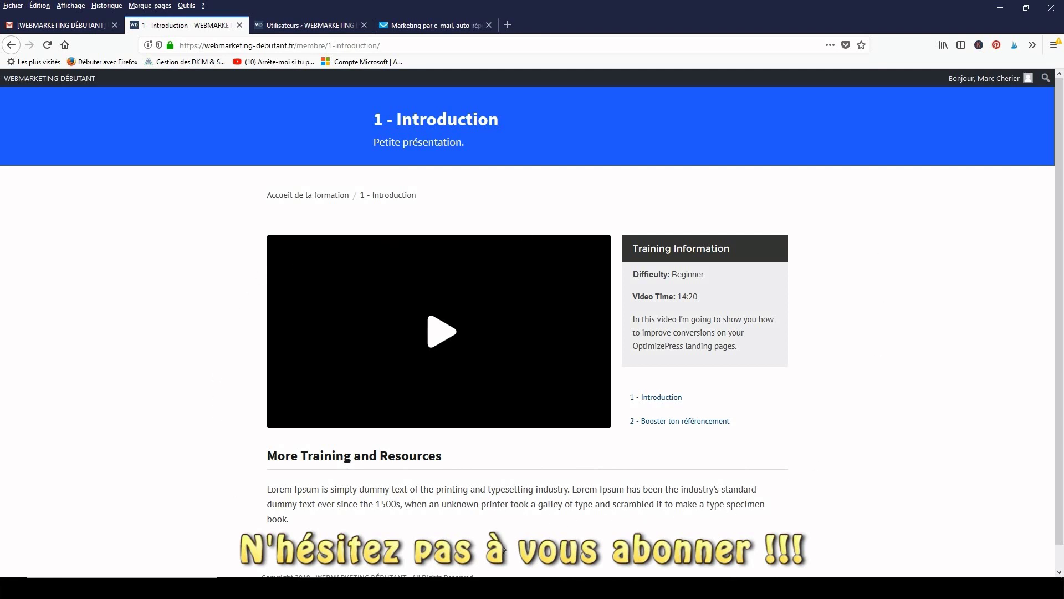
scroll(530, 529, "down", 1)
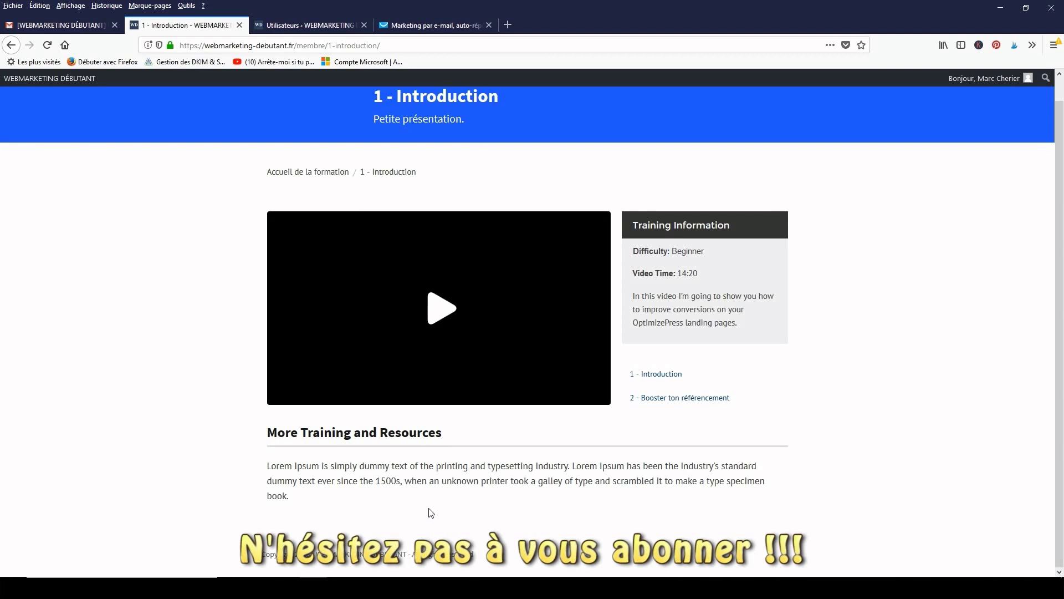